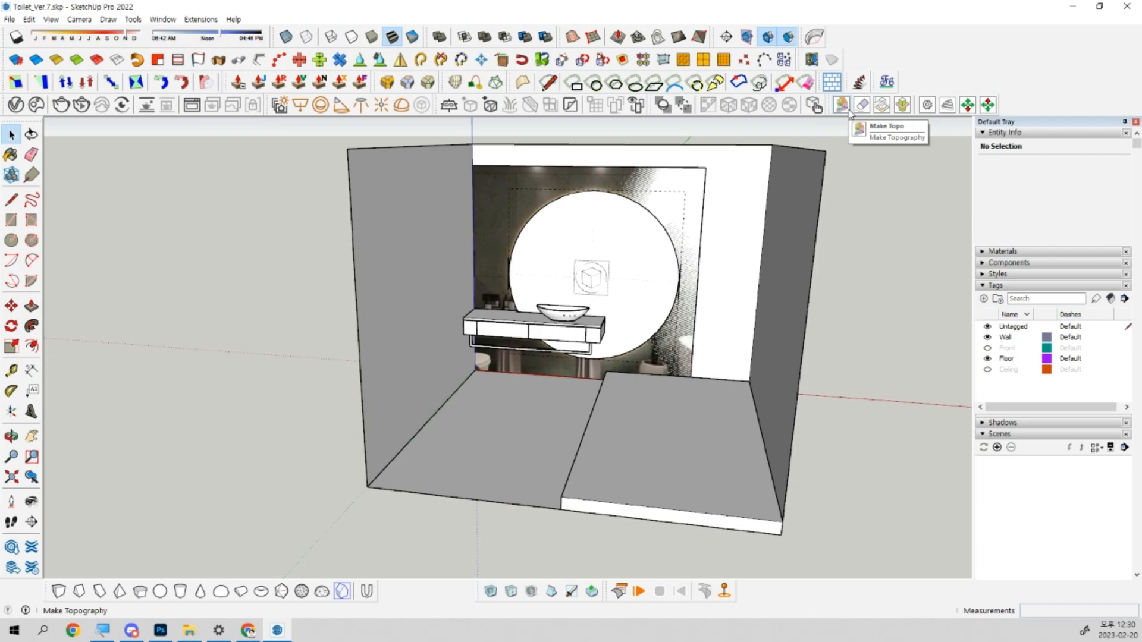
# Examine the bathroom model around the vanity, the raised floor platform and the background reference image.
pyautogui.click(833, 83)
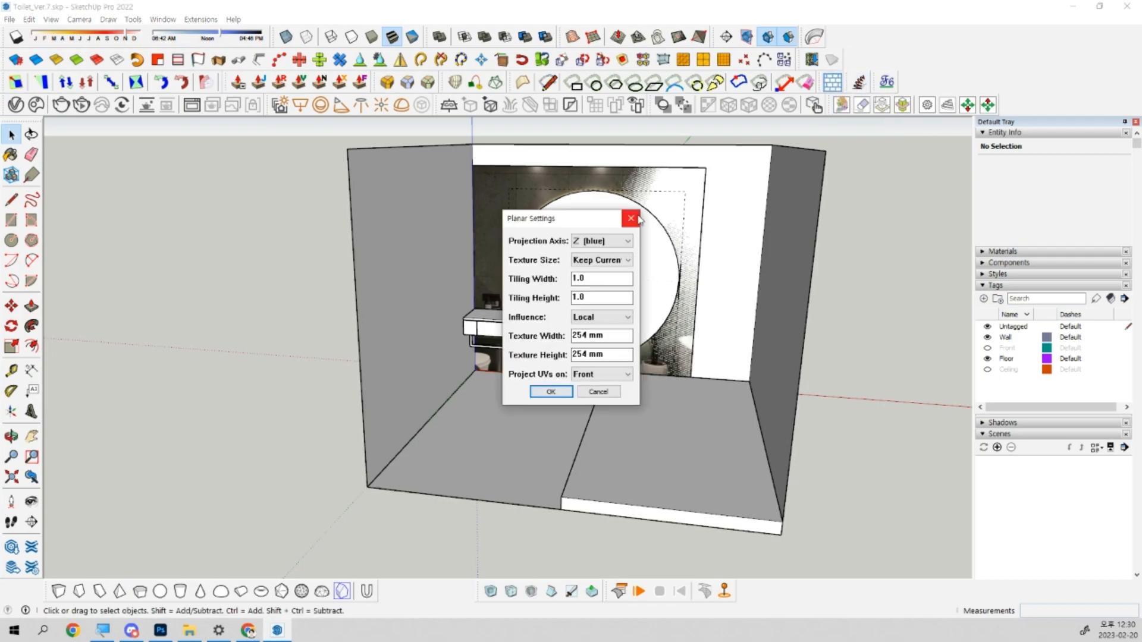
pyautogui.click(631, 218)
pyautogui.moveTo(821, 196); pyautogui.dragTo(658, 438, button='middle')
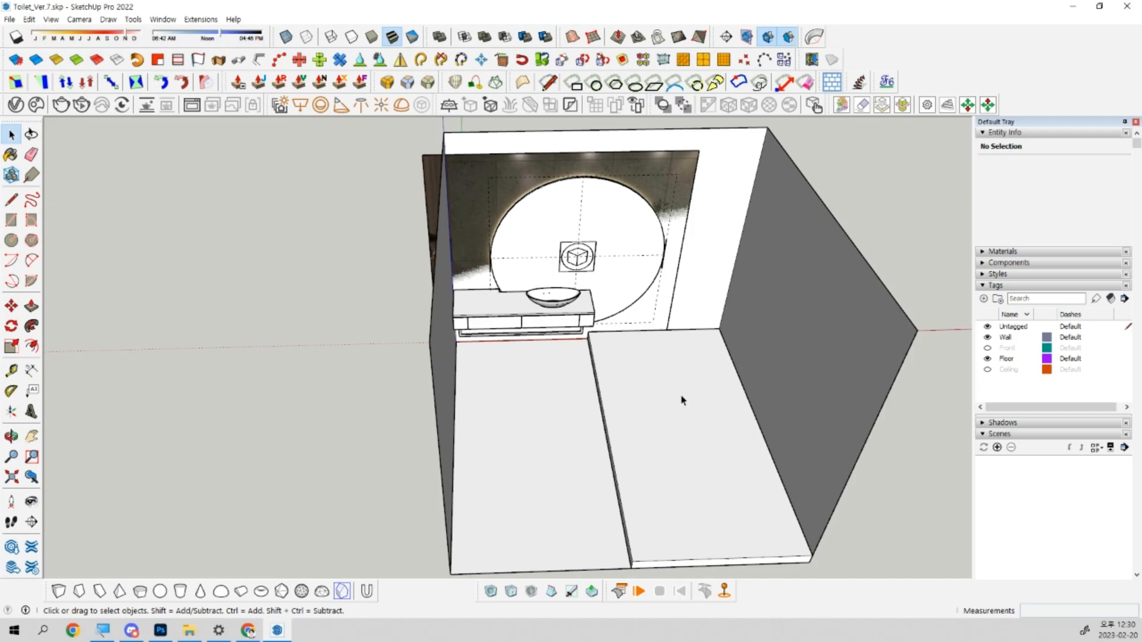
pyautogui.scroll(5, 644, 395)
pyautogui.moveTo(617, 365); pyautogui.dragTo(601, 372, button='middle')
pyautogui.scroll(-6, 555, 362)
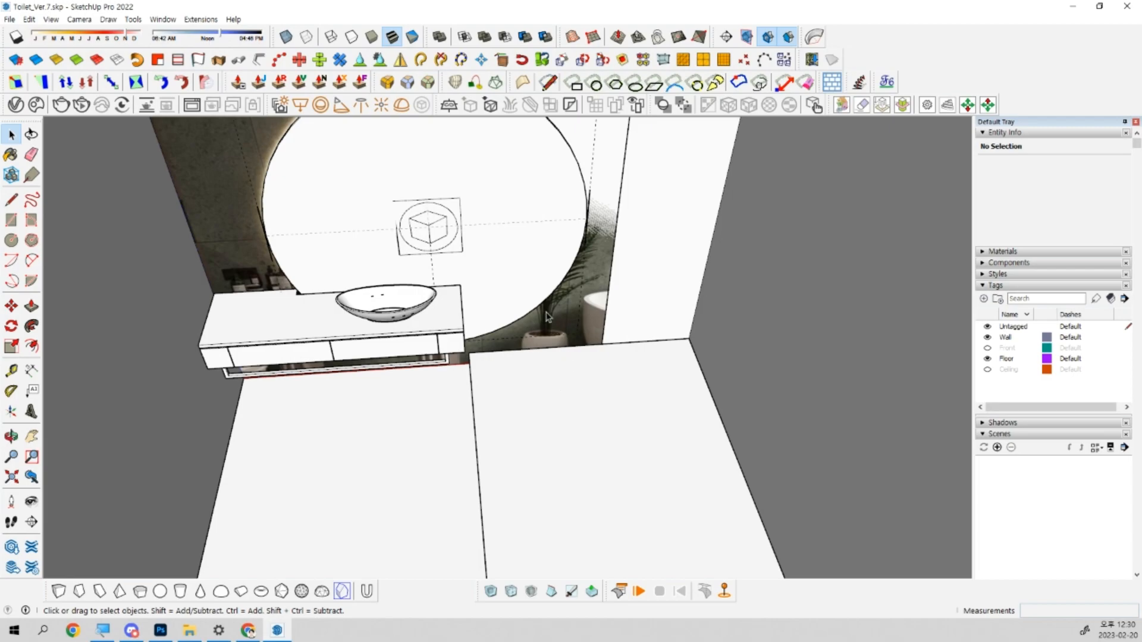
pyautogui.scroll(4, 546, 340)
pyautogui.scroll(-5, 556, 364)
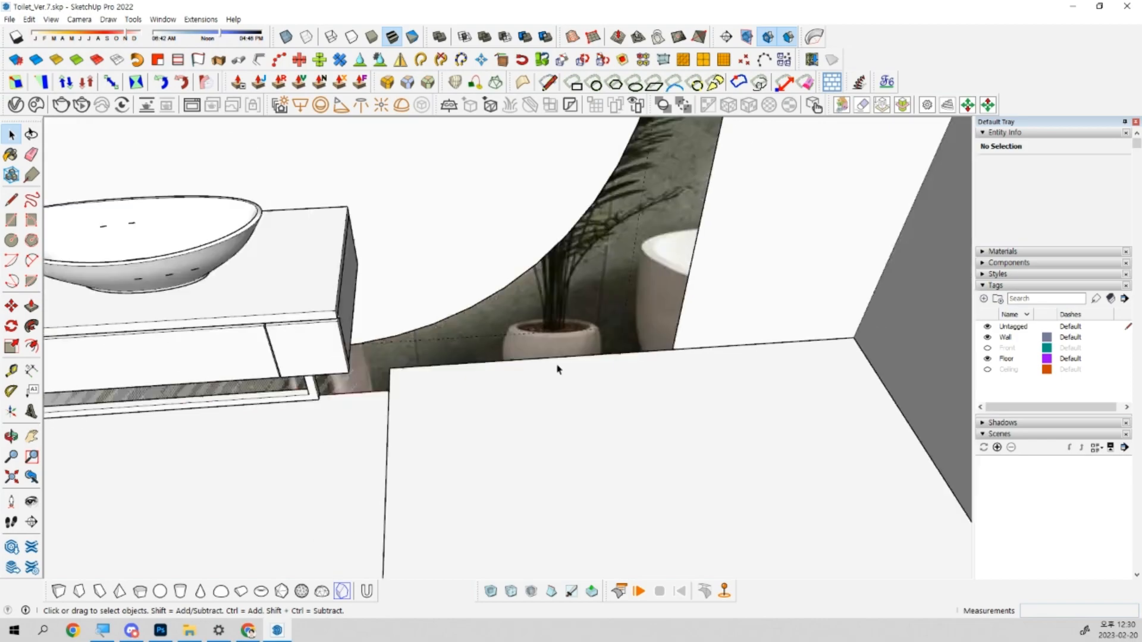
pyautogui.moveTo(559, 375); pyautogui.dragTo(791, 436, button='middle')
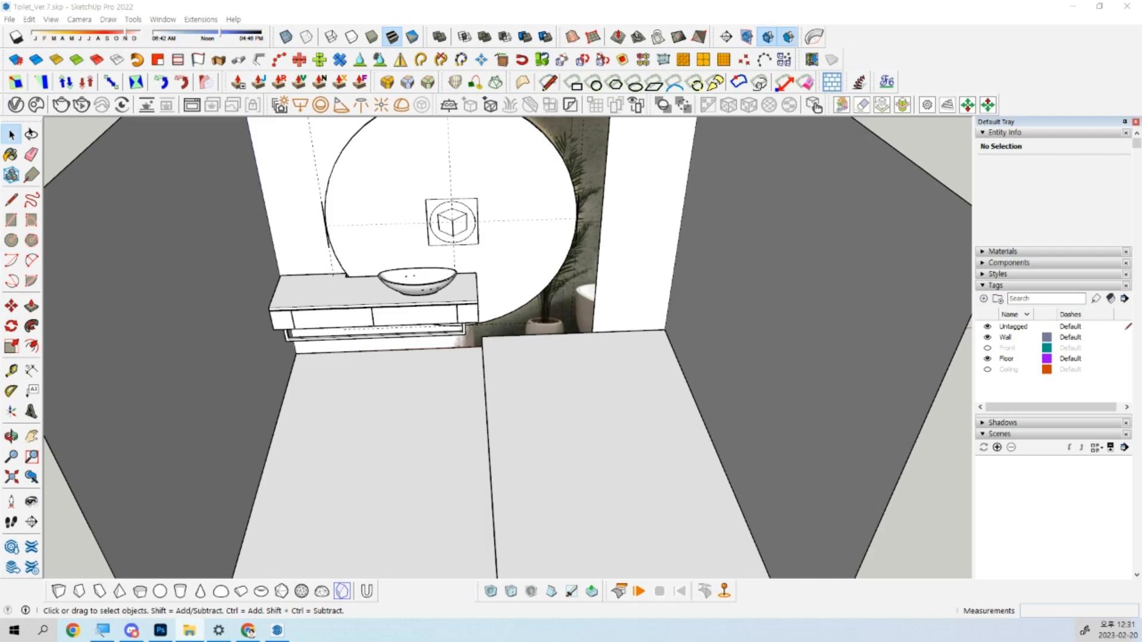
# Open a new empty SketchUp window and a blank Notepad (메모장) window.
pyautogui.press('super')
pyautogui.write('sk')
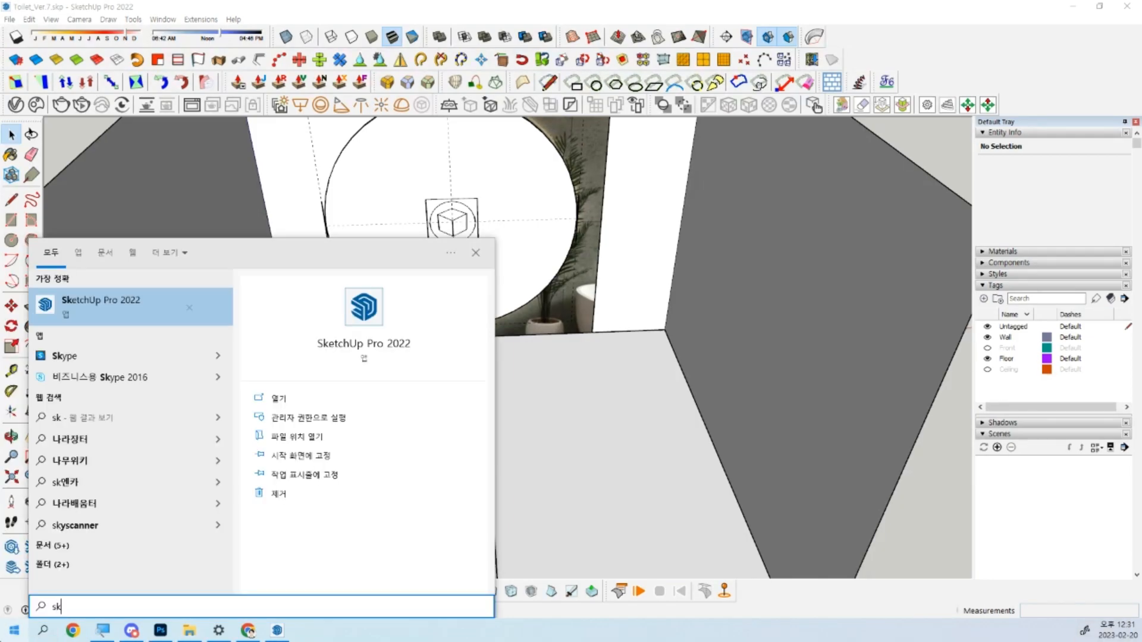
pyautogui.press('Escape')
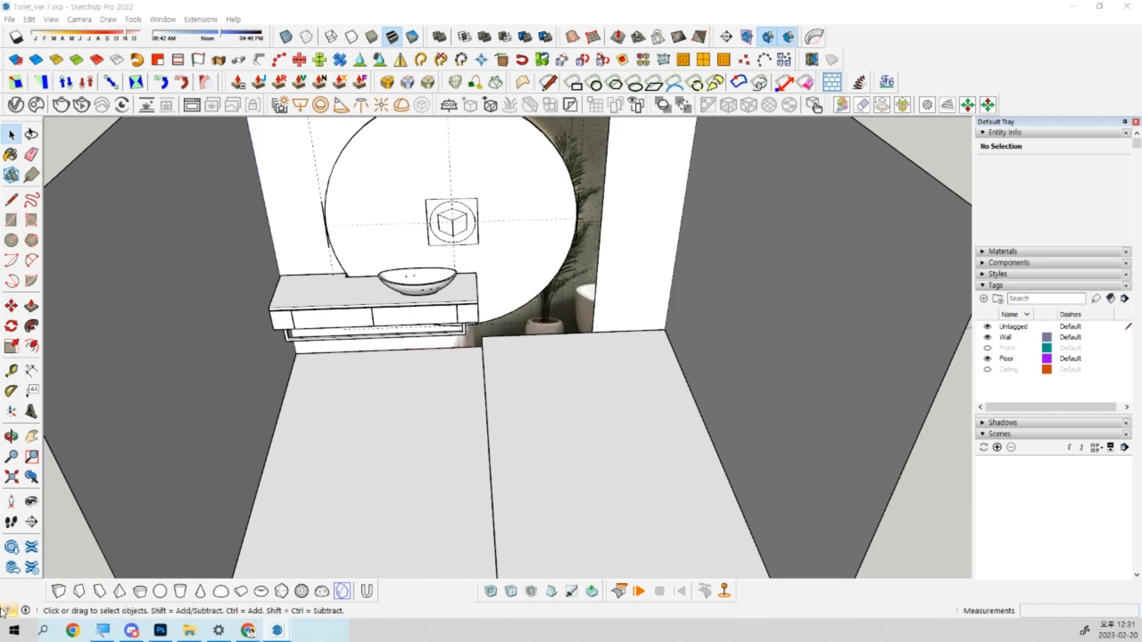
pyautogui.press('super')
pyautogui.write('메모장')
pyautogui.press('Return')
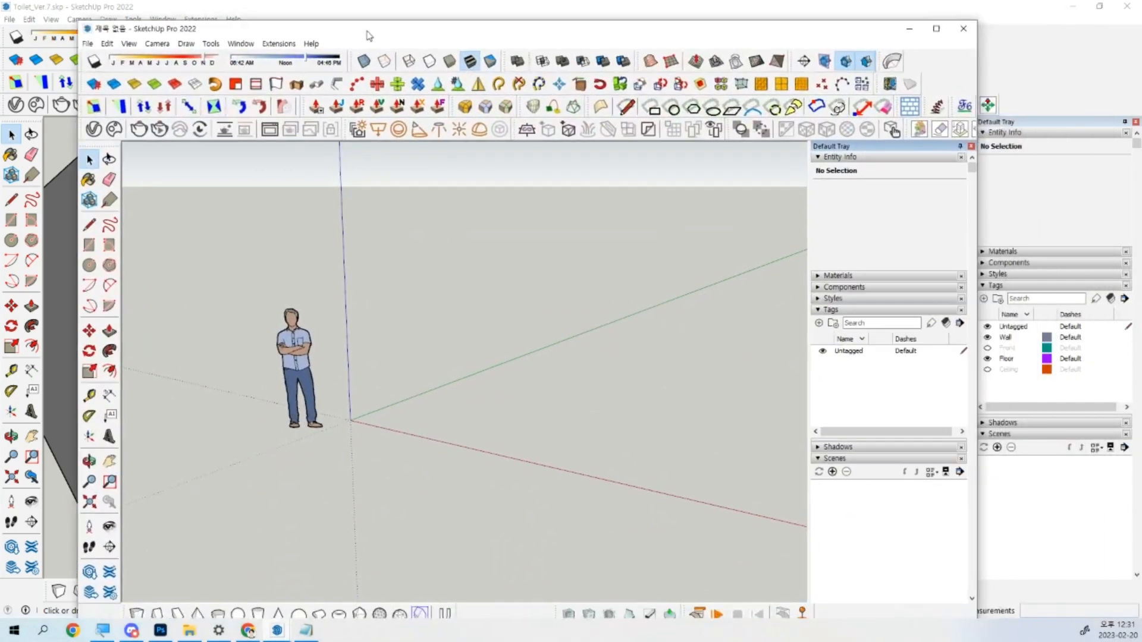
# Arrange the new SketchUp window and Notepad side by side, giving SketchUp the wider share of the screen.
pyautogui.moveTo(797, 101); pyautogui.dragTo(914, 46)
pyautogui.click(678, 29)
pyautogui.moveTo(692, 41)
pyautogui.mouseDown()
pyautogui.moveTo(1, 328)
pyautogui.moveTo(0, 302)
pyautogui.mouseUp()
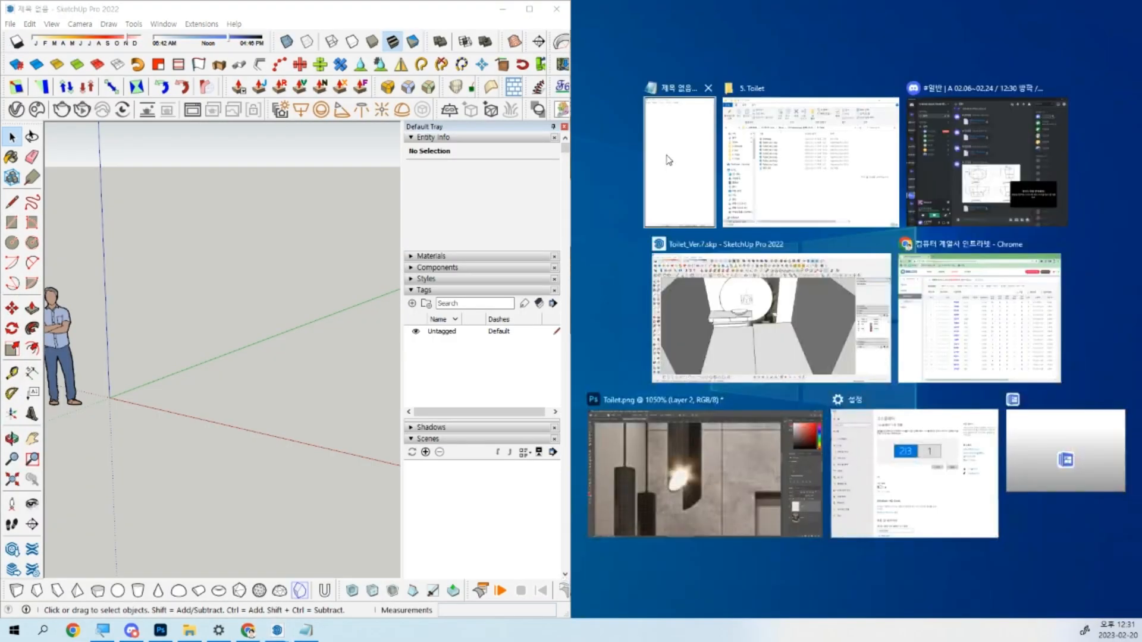
pyautogui.click(693, 168)
pyautogui.moveTo(605, 401)
pyautogui.mouseDown()
pyautogui.moveTo(874, 402)
pyautogui.moveTo(857, 402)
pyautogui.mouseUp()
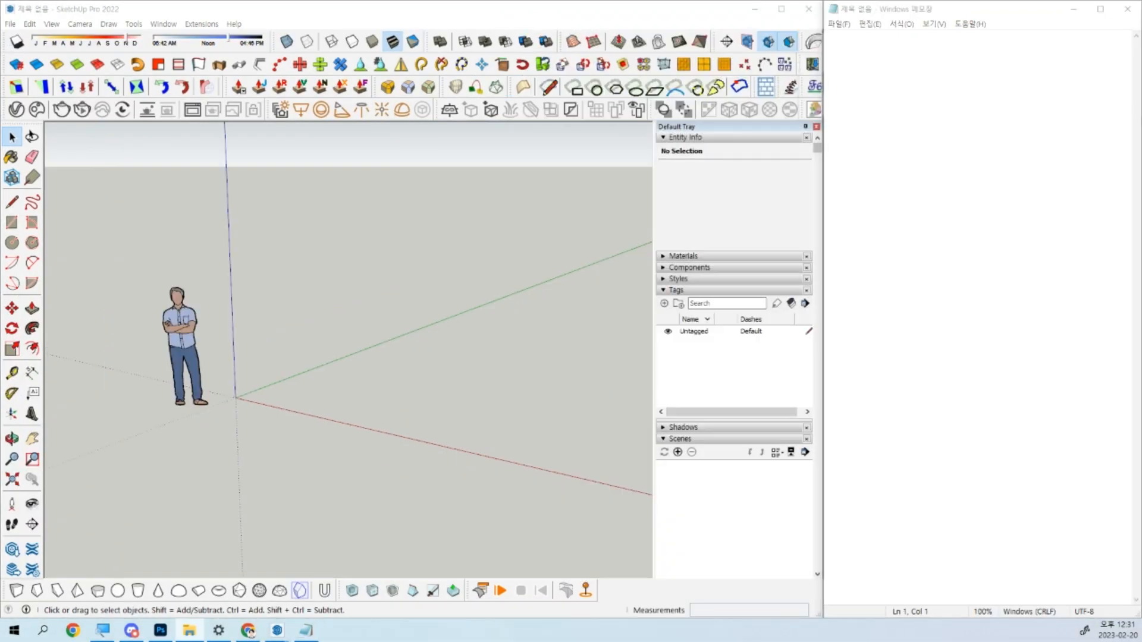
# Place the bathtub drawing image at the origin and rotate it 90° about the red axis to stand upright.
pyautogui.moveTo(303, 420); pyautogui.dragTo(236, 398)
pyautogui.scroll(2, 235, 399)
pyautogui.press('Right')
pyautogui.click(233, 399)
pyautogui.click(297, 375)
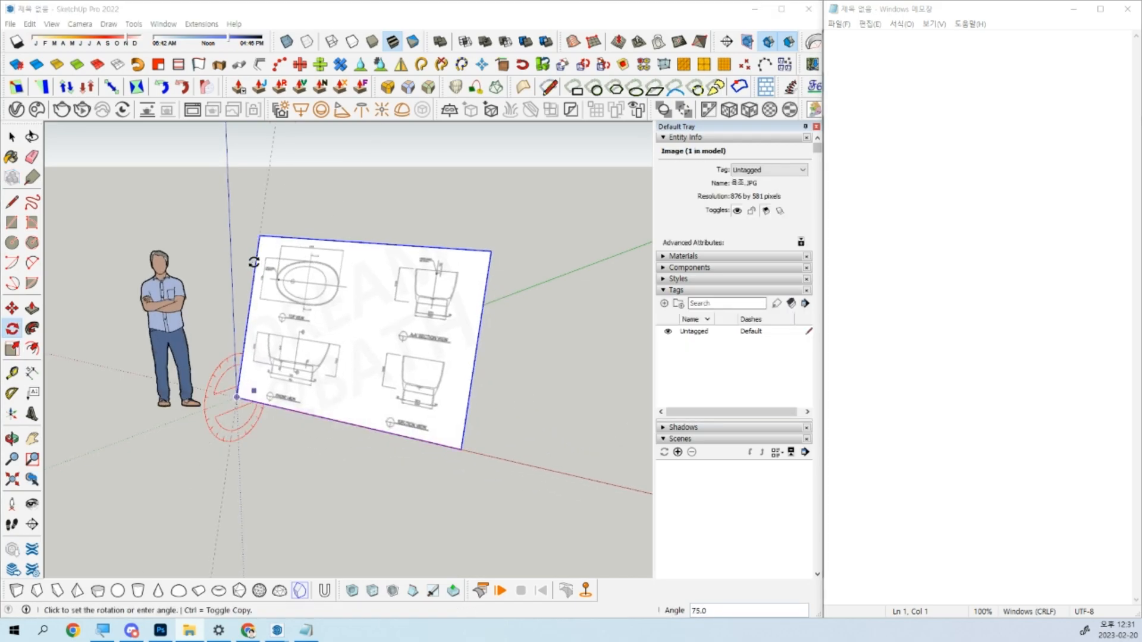
pyautogui.write('90')
pyautogui.press('Return')
# Delete the default person figure beside the bathtub drawing.
pyautogui.press('space')
pyautogui.click(166, 285)
pyautogui.press('Delete')
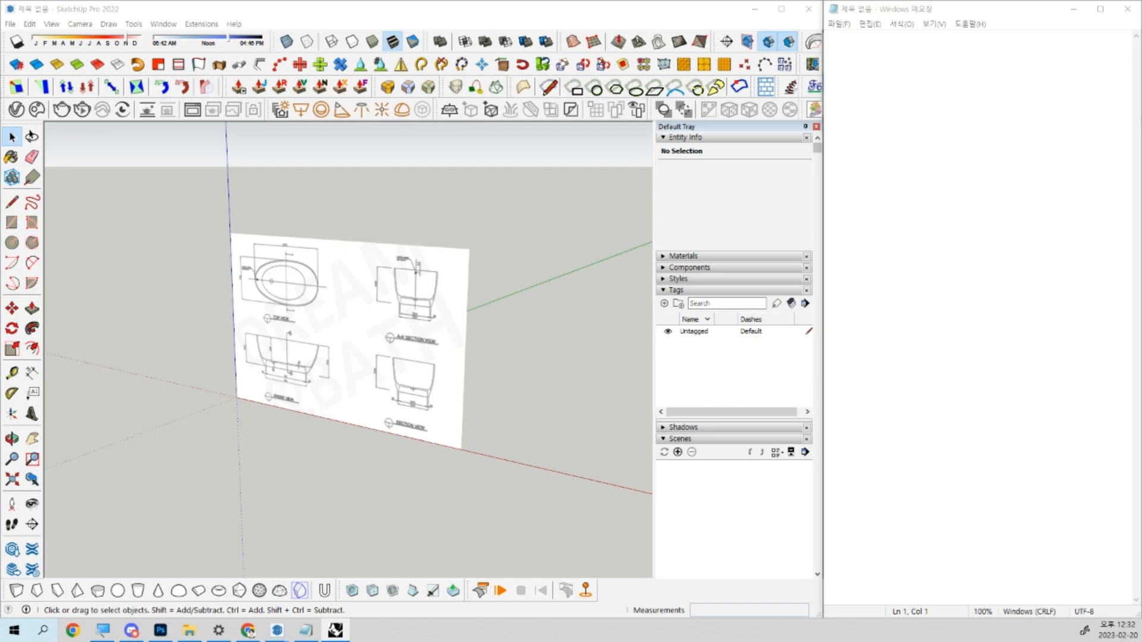
# Switch to Rhino and show the S9plus_Ver.12.3dm phone model in the four-viewport layout with the Standard toolbars.
pyautogui.moveTo(1141, 136)
pyautogui.mouseDown()
pyautogui.moveTo(826, 123)
pyautogui.moveTo(784, 92)
pyautogui.mouseUp()
pyautogui.doubleClick(784, 92)
pyautogui.middleClick(449, 372)
pyautogui.moveTo(612, 441); pyautogui.dragTo(574, 360, button='right')
pyautogui.doubleClick(65, 129)
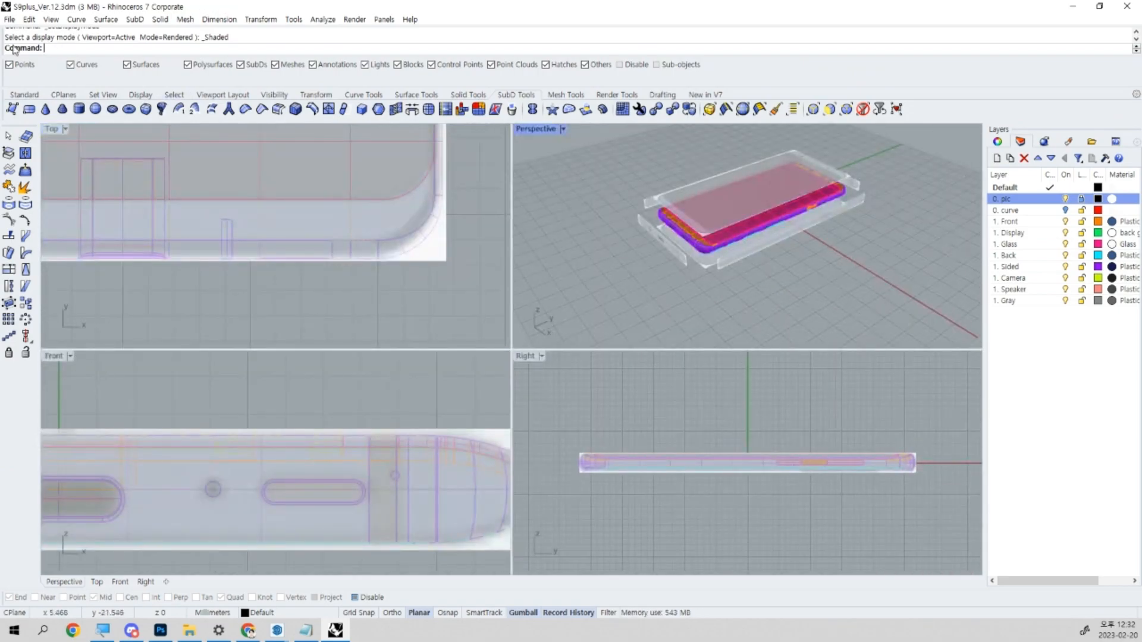
pyautogui.click(24, 95)
pyautogui.moveTo(3, 64); pyautogui.dragTo(286, 171)
pyautogui.click(515, 172)
# Examine the phone model against its reference pictures in the Top, Front, Right and Perspective viewports.
pyautogui.scroll(-5, 442, 206)
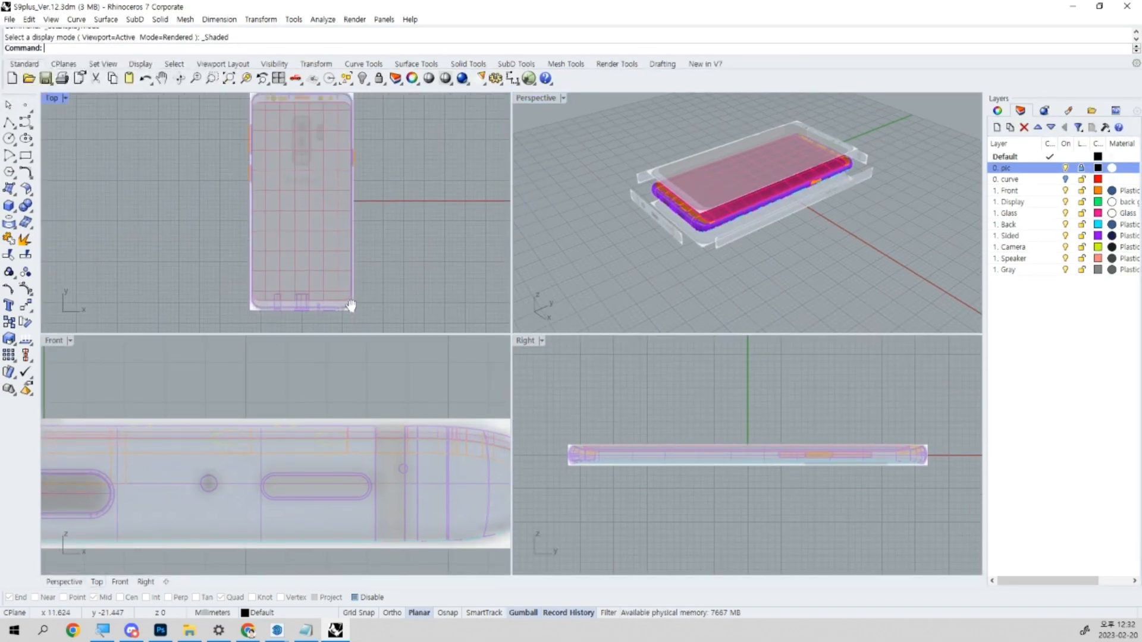
pyautogui.scroll(4, 316, 146)
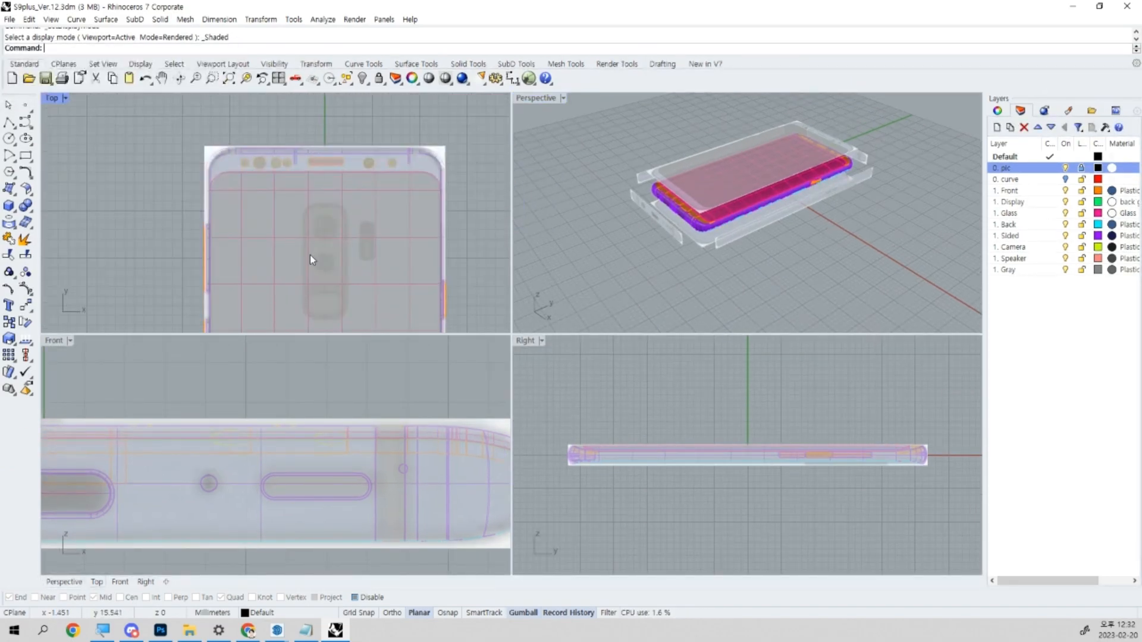
pyautogui.scroll(-5, 350, 504)
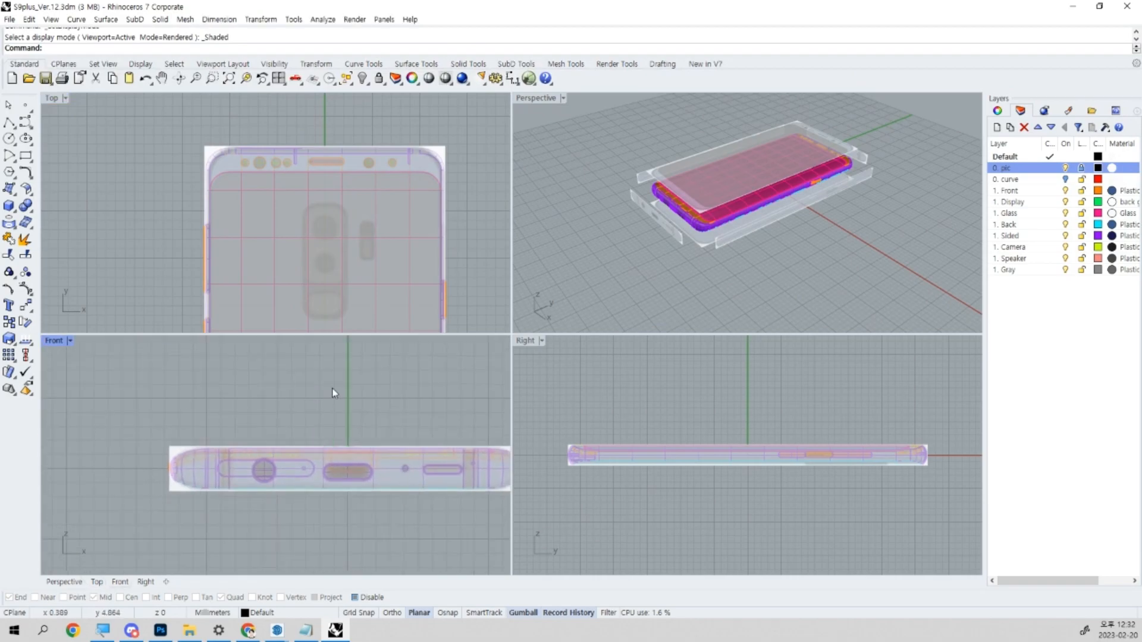
pyautogui.scroll(5, 381, 451)
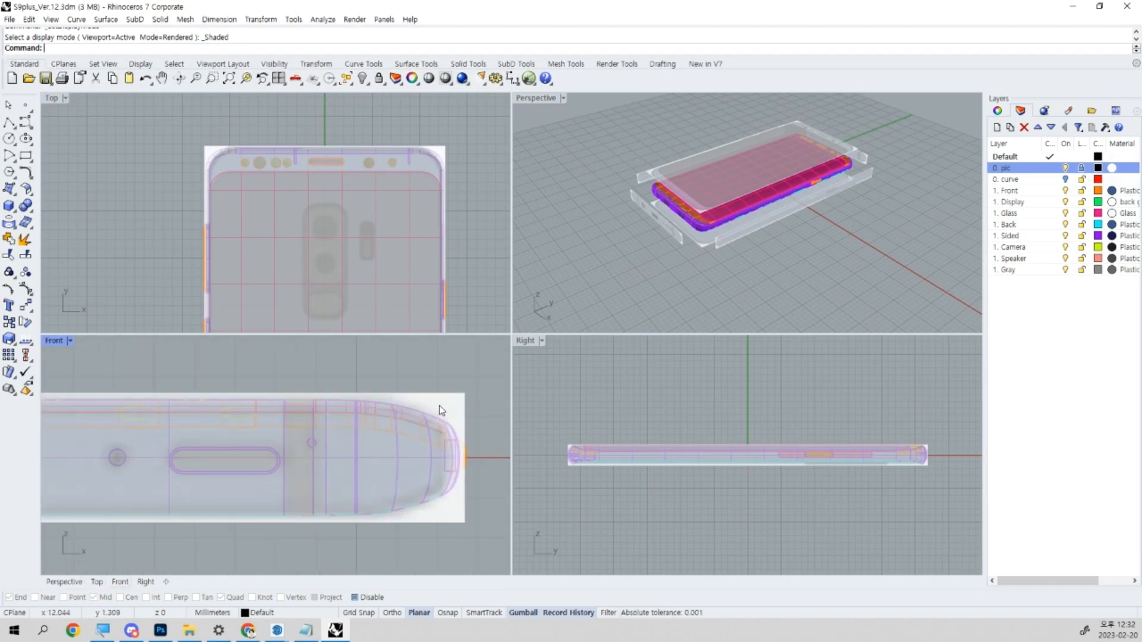
pyautogui.scroll(5, 681, 434)
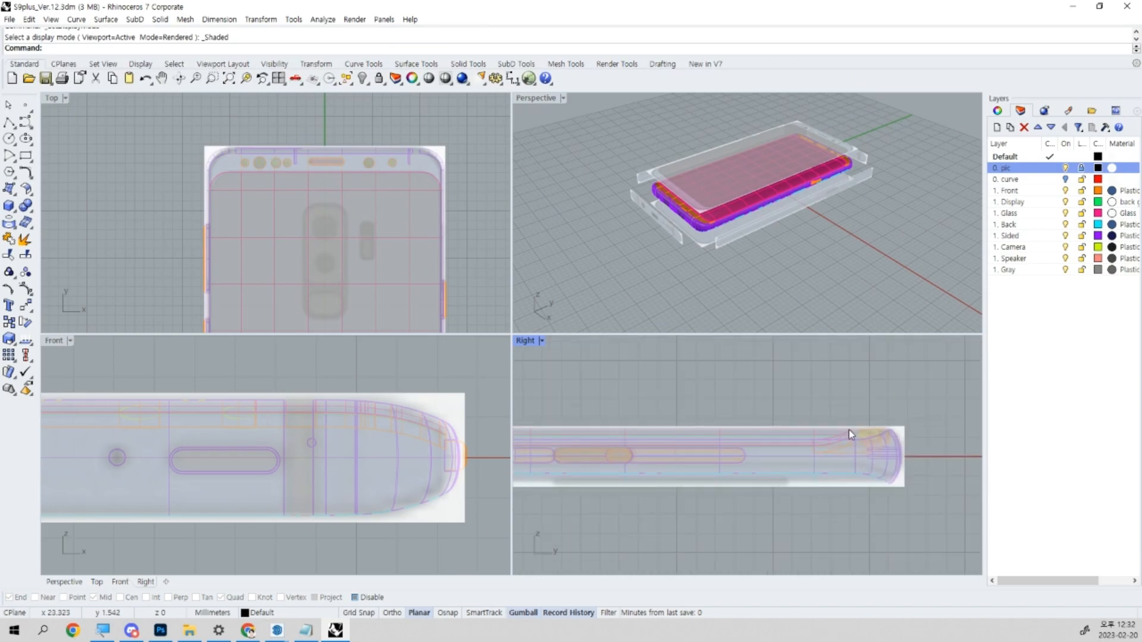
pyautogui.moveTo(634, 436); pyautogui.dragTo(773, 444, button='right')
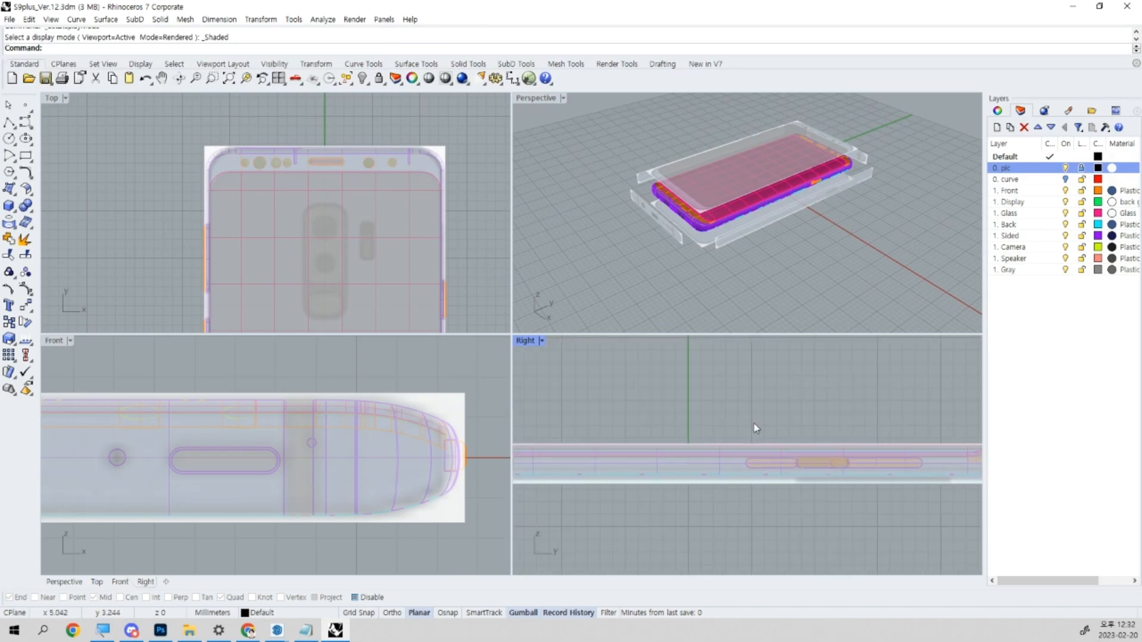
pyautogui.moveTo(862, 234); pyautogui.dragTo(837, 224, button='right')
pyautogui.scroll(6, 839, 178)
pyautogui.scroll(-6, 837, 224)
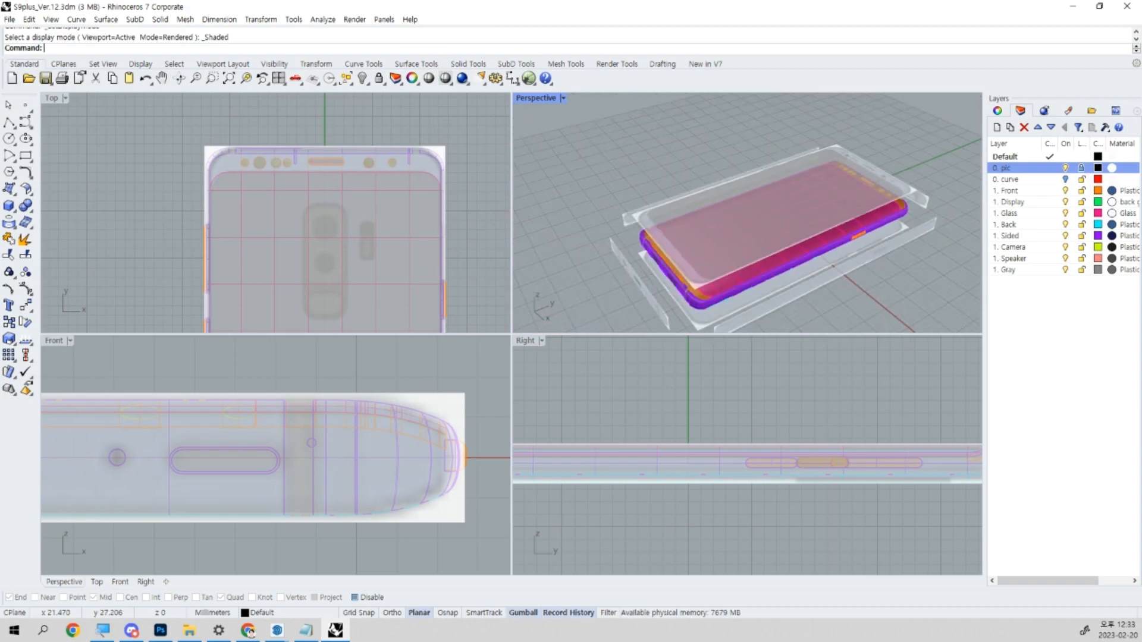
# Close the phone model and open 44Revolver.FIN.3dm in Rhino.
pyautogui.hotkey('alt', 'Tab')
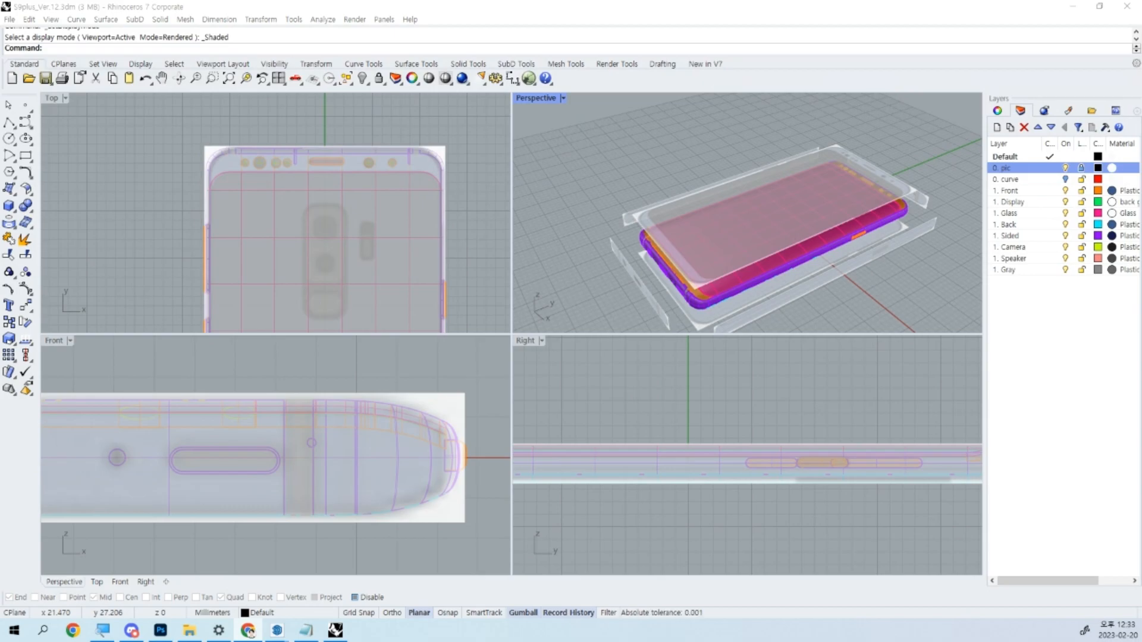
pyautogui.click(935, 260)
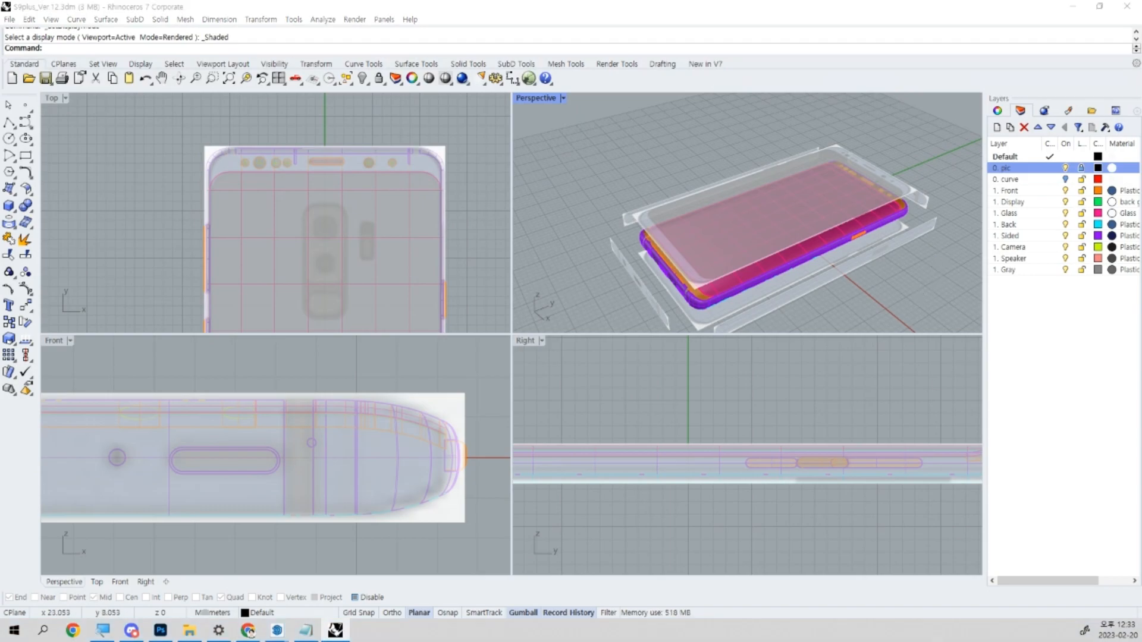
pyautogui.click(1127, 7)
pyautogui.click(574, 339)
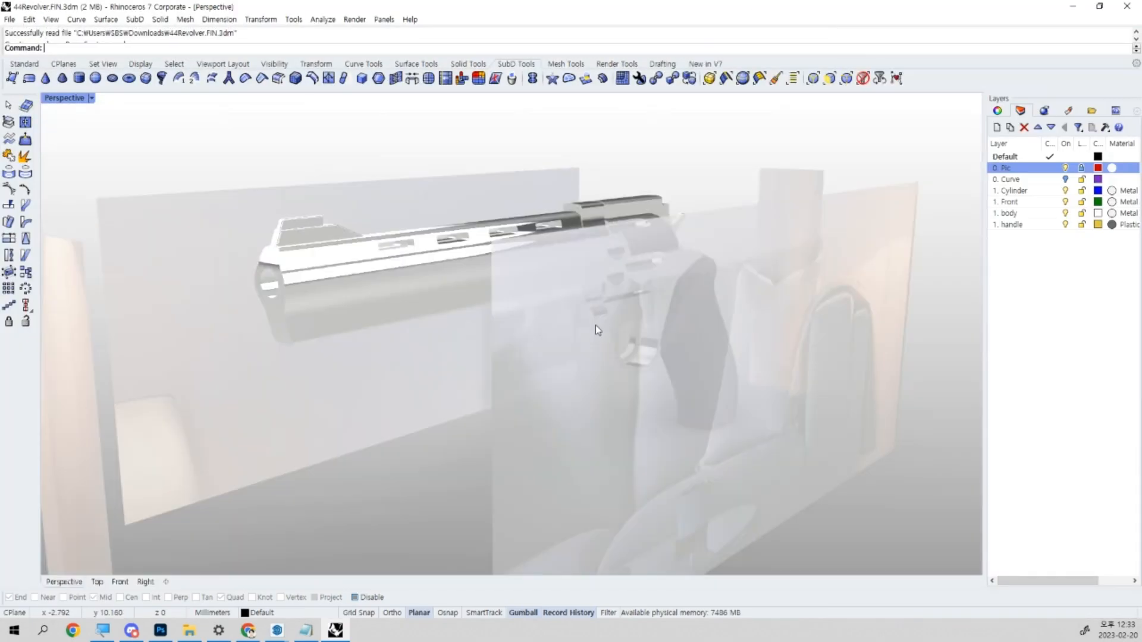
# Set the revolver's Perspective view to Shaded, inspect its reference pictures and show the four-viewport layout.
pyautogui.moveTo(545, 300)
pyautogui.mouseDown(button='right')
pyautogui.moveTo(583, 293)
pyautogui.moveTo(625, 313)
pyautogui.moveTo(849, 308)
pyautogui.moveTo(660, 369)
pyautogui.moveTo(596, 321)
pyautogui.moveTo(737, 355)
pyautogui.moveTo(654, 372)
pyautogui.moveTo(723, 418)
pyautogui.moveTo(595, 309)
pyautogui.moveTo(456, 272)
pyautogui.moveTo(726, 293)
pyautogui.moveTo(659, 368)
pyautogui.moveTo(682, 367)
pyautogui.moveTo(632, 348)
pyautogui.moveTo(695, 377)
pyautogui.mouseUp(button='right')
pyautogui.hotkey('ctrl', 'alt', 's')
pyautogui.scroll(-7, 654, 326)
pyautogui.scroll(7, 677, 297)
pyautogui.scroll(-3, 654, 384)
pyautogui.scroll(3, 659, 368)
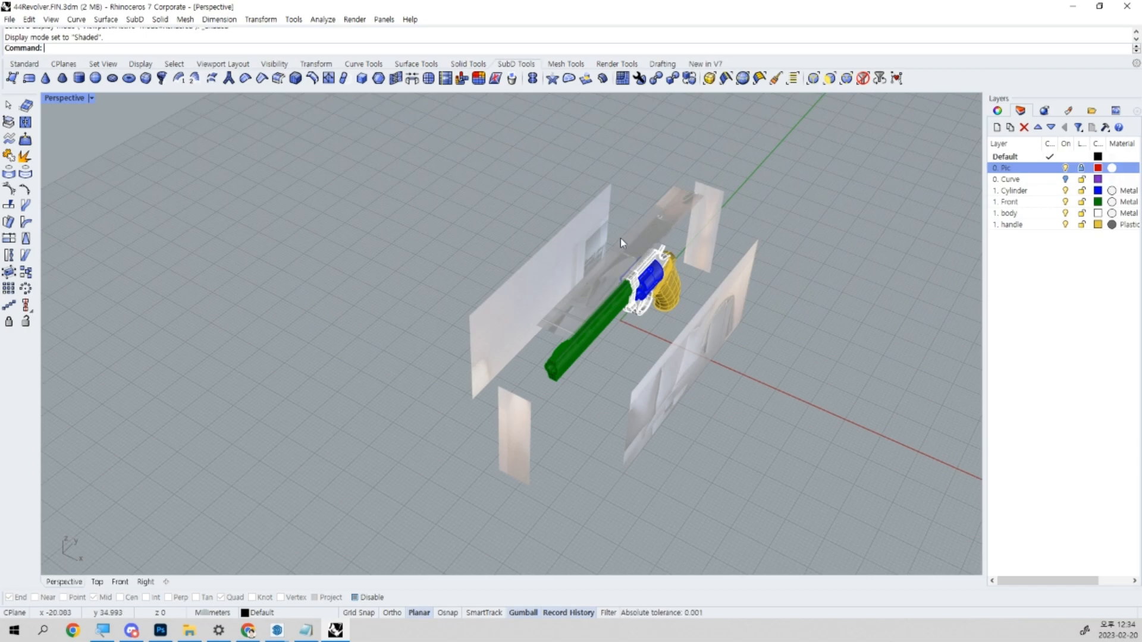
pyautogui.doubleClick(67, 98)
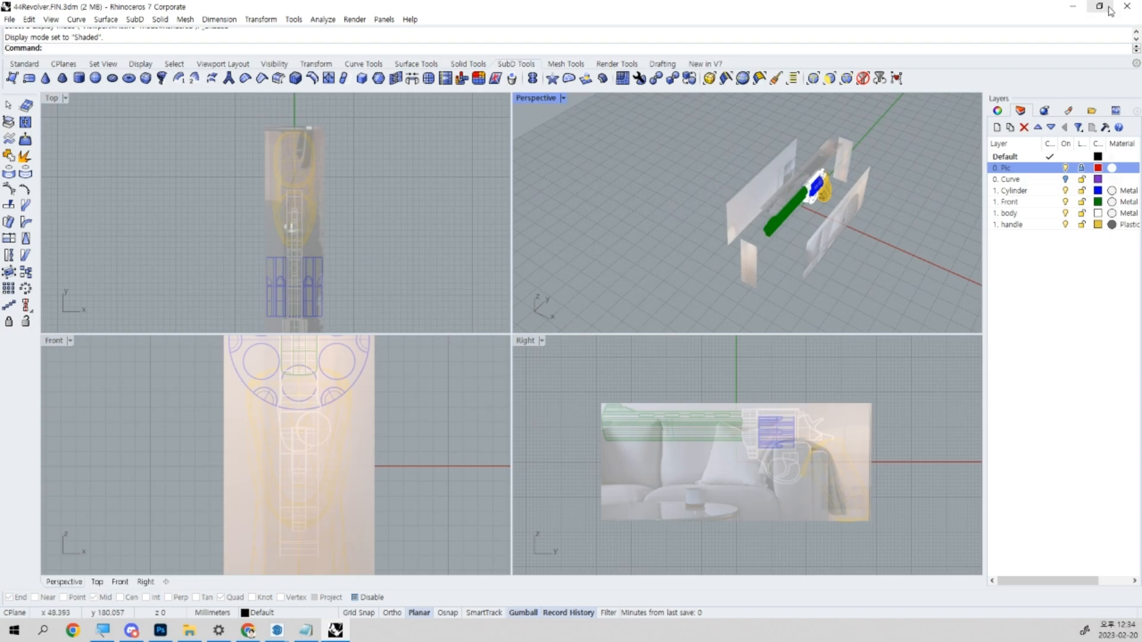
# Close the revolver model and return to the SketchUp window with the bathtub drawing.
pyautogui.click(1127, 6)
pyautogui.click(588, 344)
pyautogui.scroll(-1, 525, 343)
pyautogui.rightClick(323, 341)
pyautogui.click(540, 296)
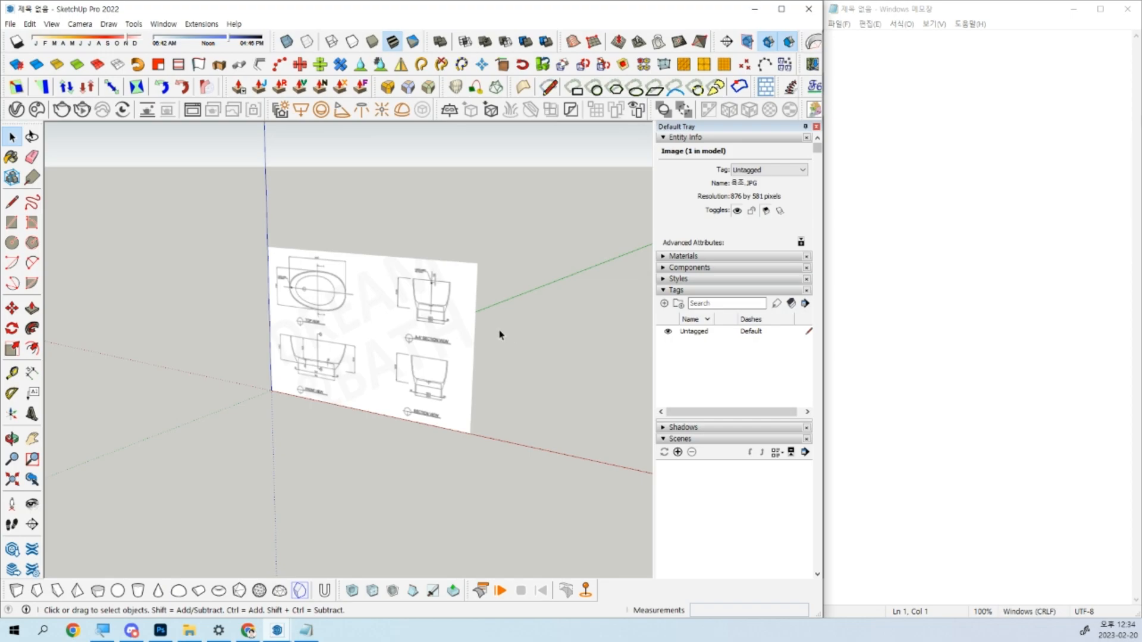
# Set the camera to the Front view and examine the bathtub drawing's top and front views with their dimensions.
pyautogui.moveTo(498, 332); pyautogui.dragTo(446, 331, button='middle')
pyautogui.scroll(4, 344, 328)
pyautogui.moveTo(397, 299); pyautogui.dragTo(381, 282, button='middle')
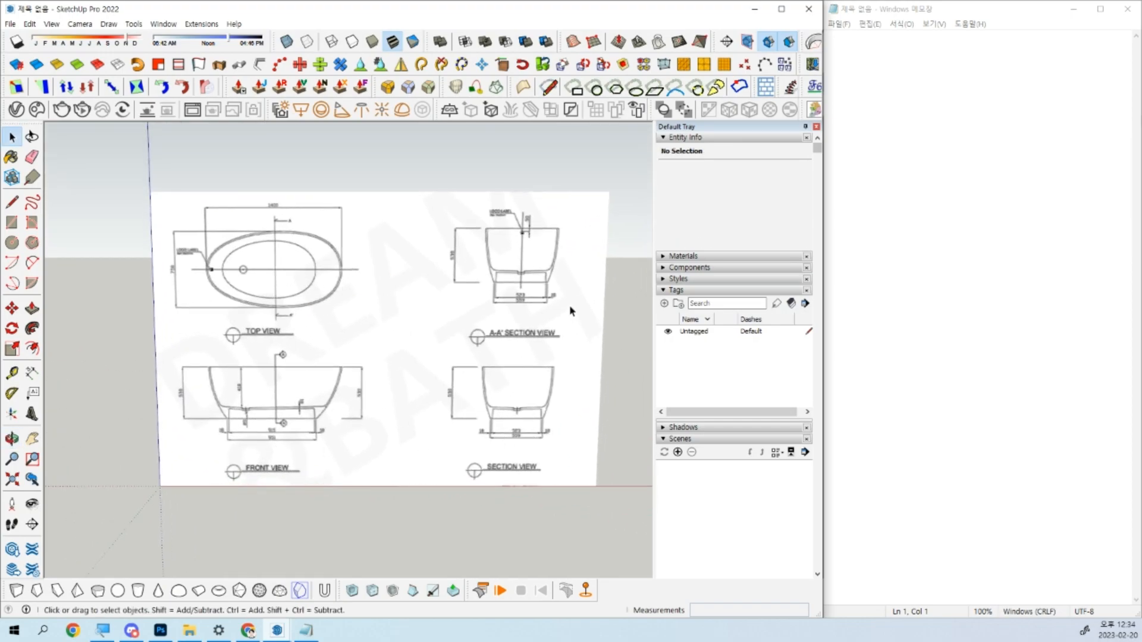
pyautogui.moveTo(409, 248); pyautogui.dragTo(441, 222, button='middle')
pyautogui.press('F3')
pyautogui.scroll(6, 411, 410)
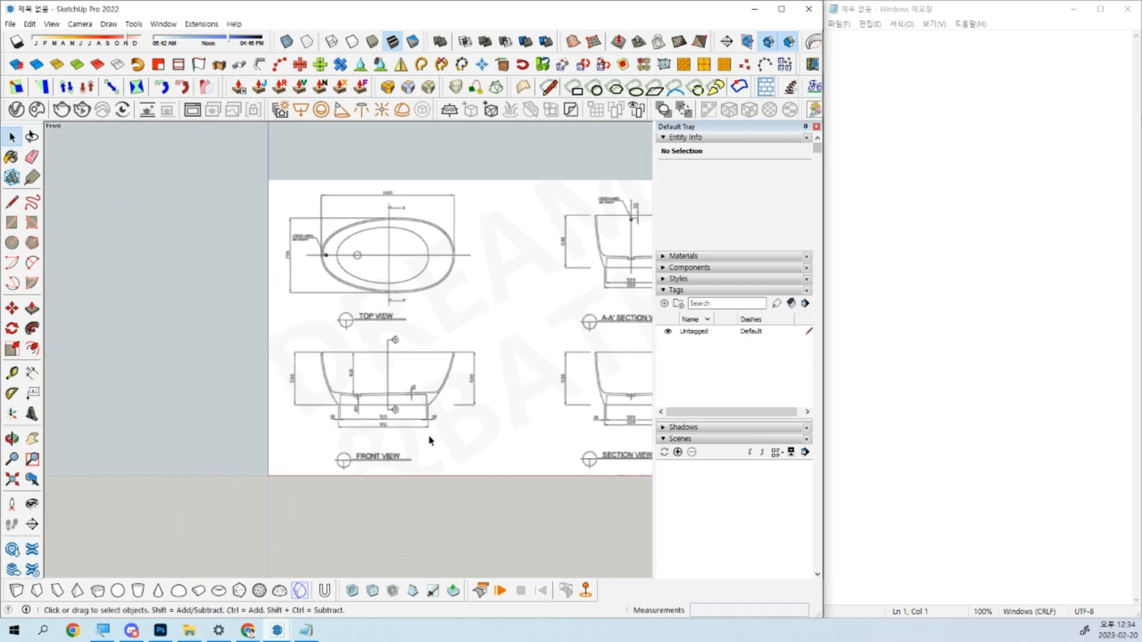
pyautogui.scroll(-3, 360, 485)
pyautogui.press('ctrl')
pyautogui.scroll(-1, 356, 280)
pyautogui.keyDown('shift'); pyautogui.moveTo(356, 302); pyautogui.dragTo(319, 446, button='middle'); pyautogui.keyUp('shift')
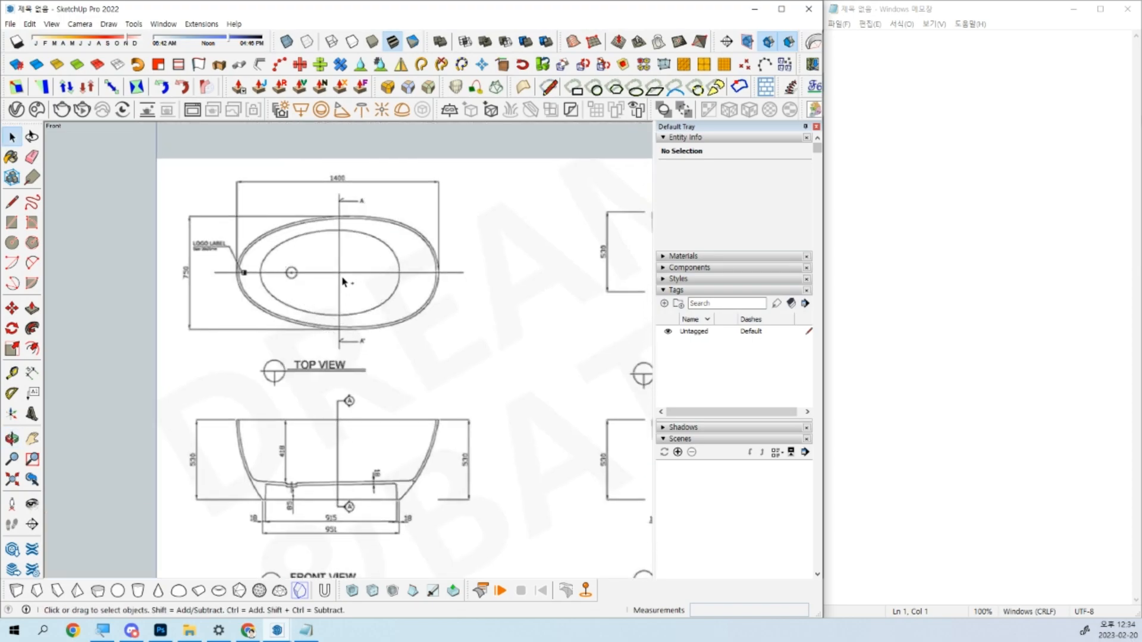
pyautogui.scroll(-1, 344, 281)
pyautogui.keyDown('shift'); pyautogui.moveTo(343, 282); pyautogui.dragTo(241, 254, button='middle'); pyautogui.keyUp('shift')
pyautogui.press('ctrl')
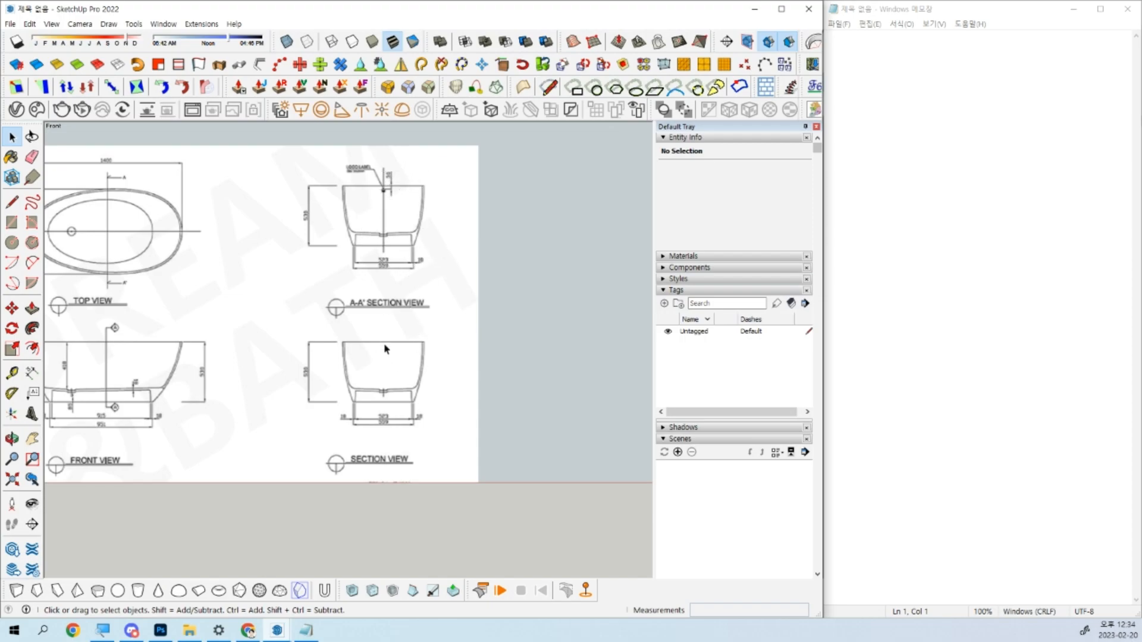
# Examine the drawing's section views and compare their dimensions with those of the bathtub's front view.
pyautogui.scroll(3, 385, 350)
pyautogui.press('ctrl')
pyautogui.scroll(-1, 400, 284)
pyautogui.scroll(-2, 399, 283)
pyautogui.scroll(3, 189, 380)
pyautogui.press('ctrl')
pyautogui.press('ctrl')
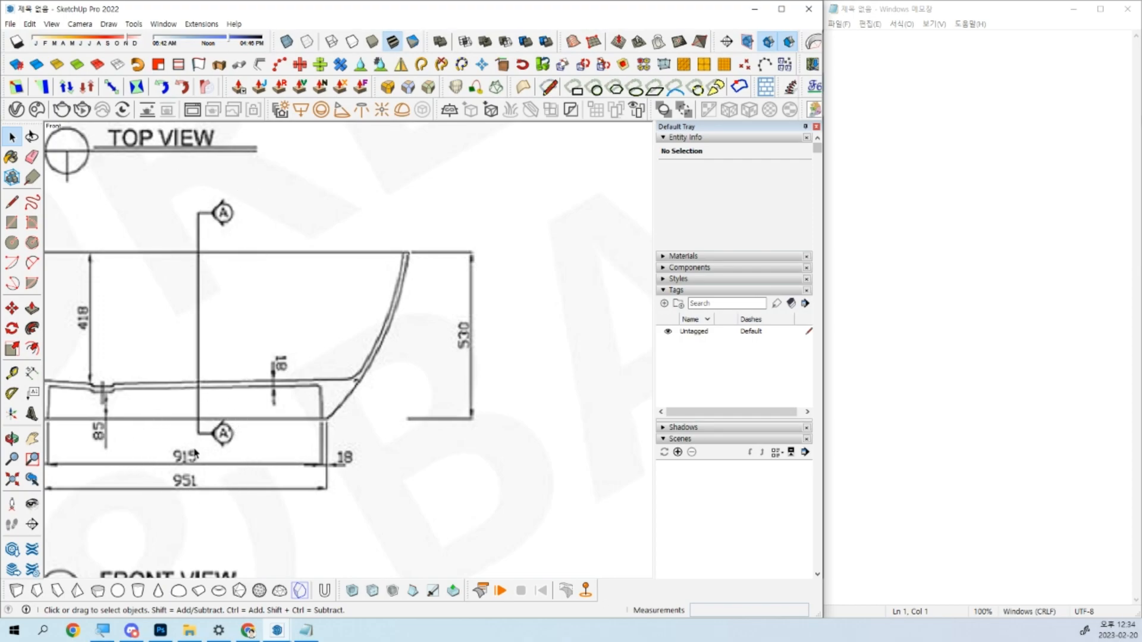
pyautogui.scroll(-3, 195, 454)
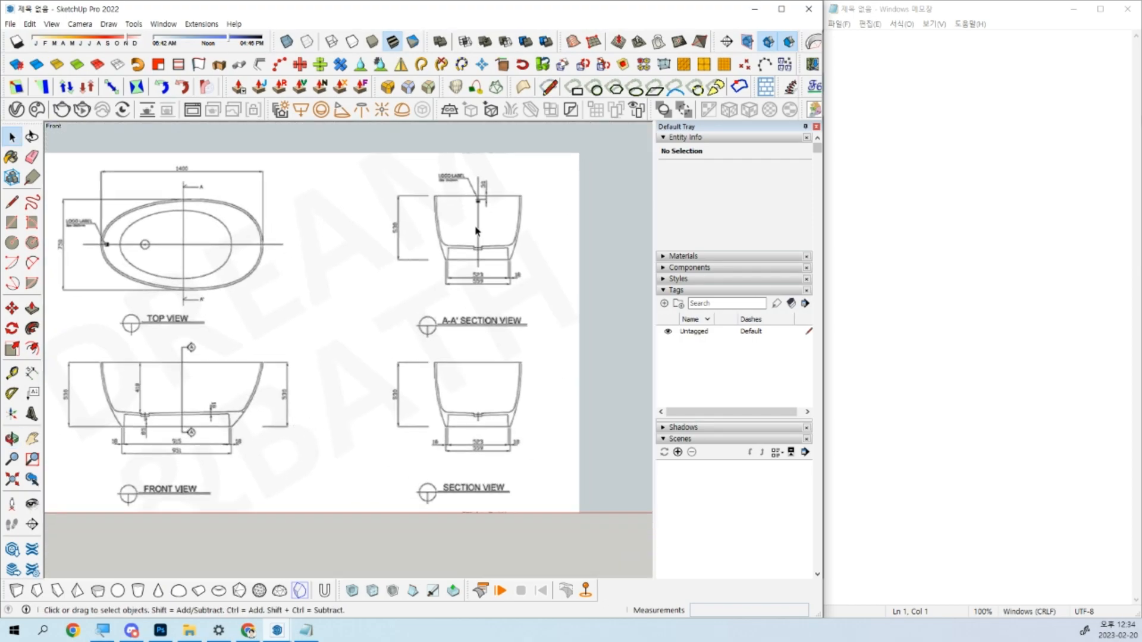
pyautogui.scroll(2, 484, 427)
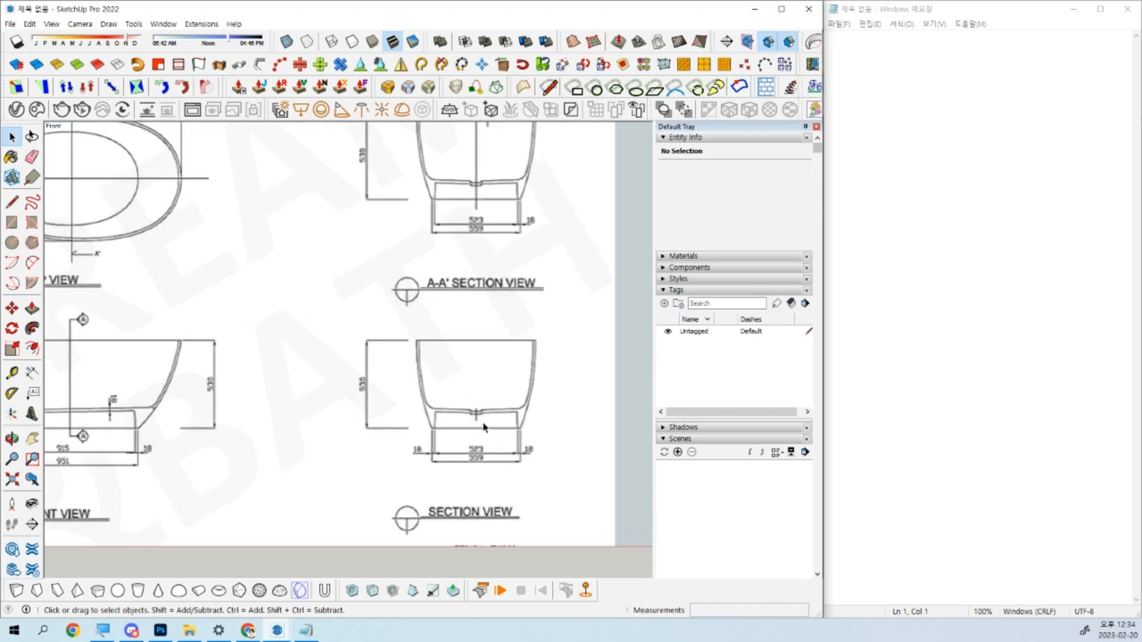
pyautogui.scroll(-2, 459, 450)
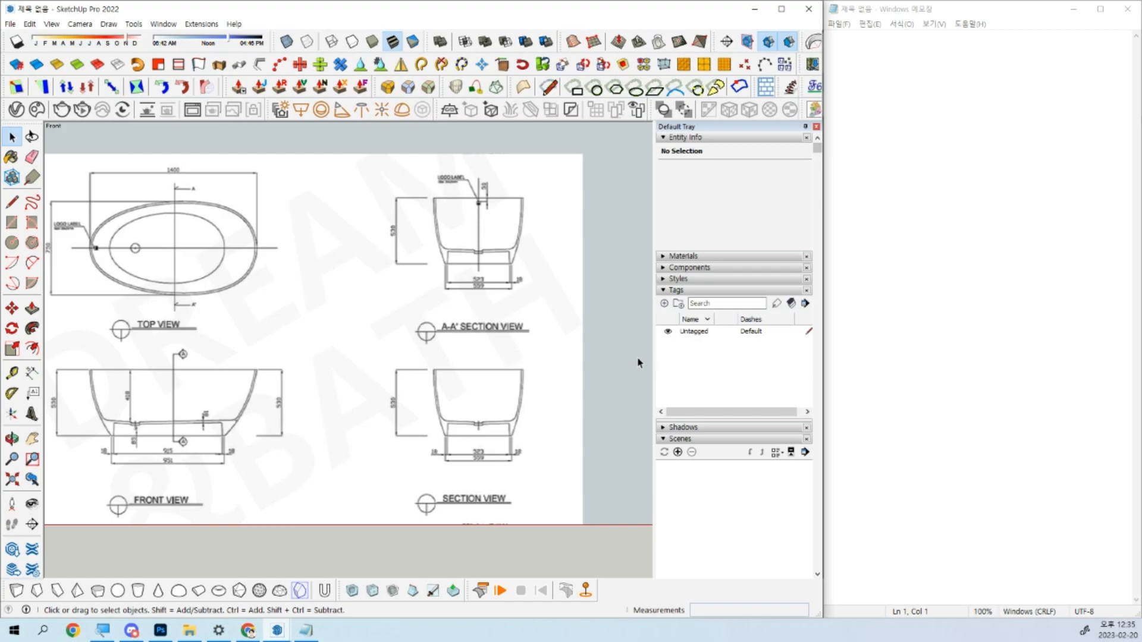
# Explode the upright bathtub drawing image and turn it into a component.
pyautogui.moveTo(428, 375)
pyautogui.mouseDown(button='middle')
pyautogui.moveTo(306, 476)
pyautogui.moveTo(421, 345)
pyautogui.moveTo(454, 345)
pyautogui.mouseUp(button='middle')
pyautogui.click(210, 357)
pyautogui.rightClick(402, 270)
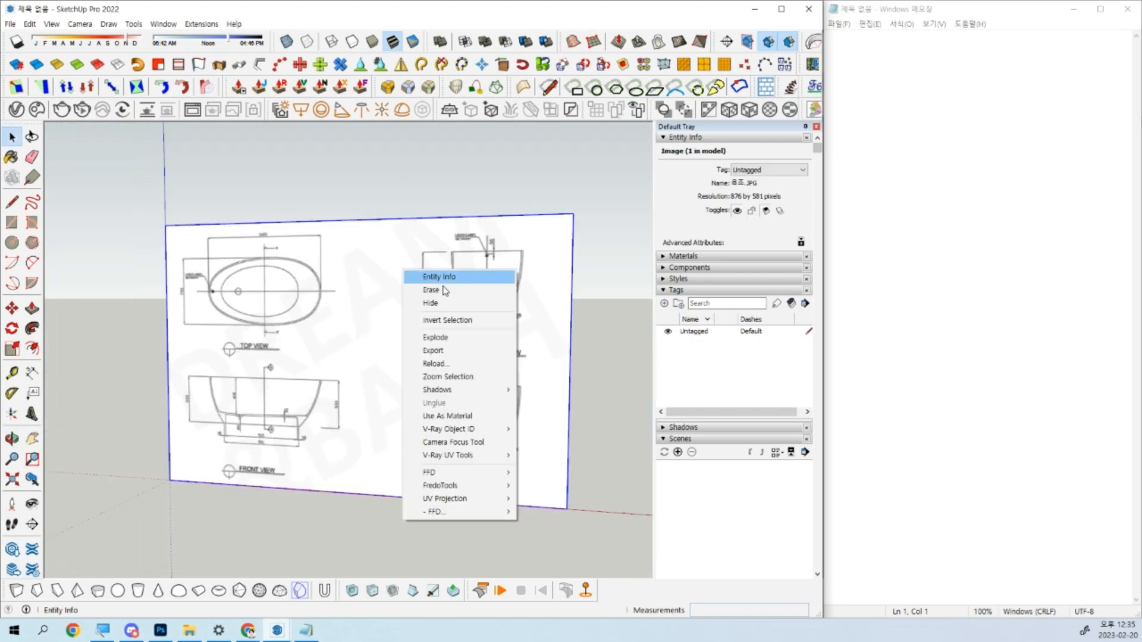
pyautogui.click(435, 339)
pyautogui.press('g')
pyautogui.press('Return')
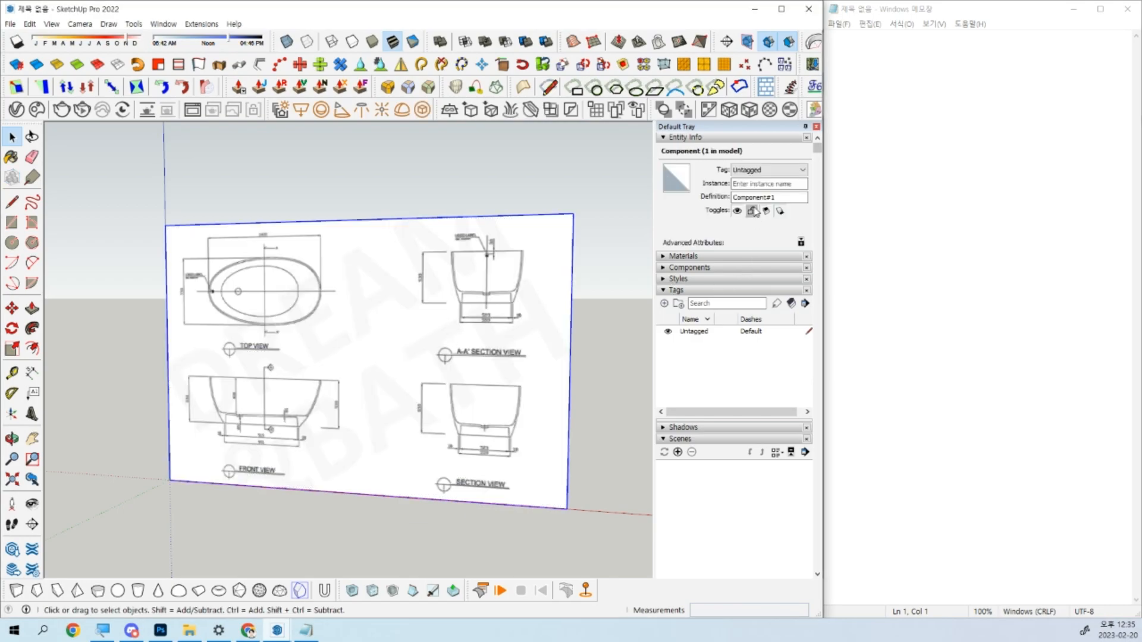
# Lock the bathtub drawing component and clear the selection.
pyautogui.click(752, 212)
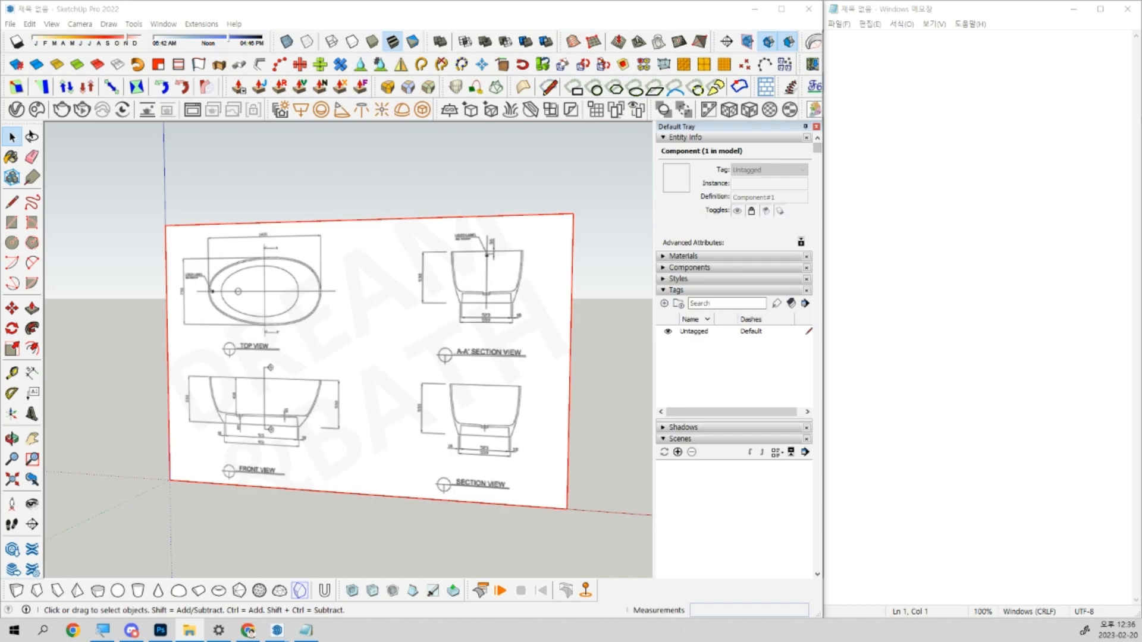
pyautogui.click(521, 407)
pyautogui.click(583, 421)
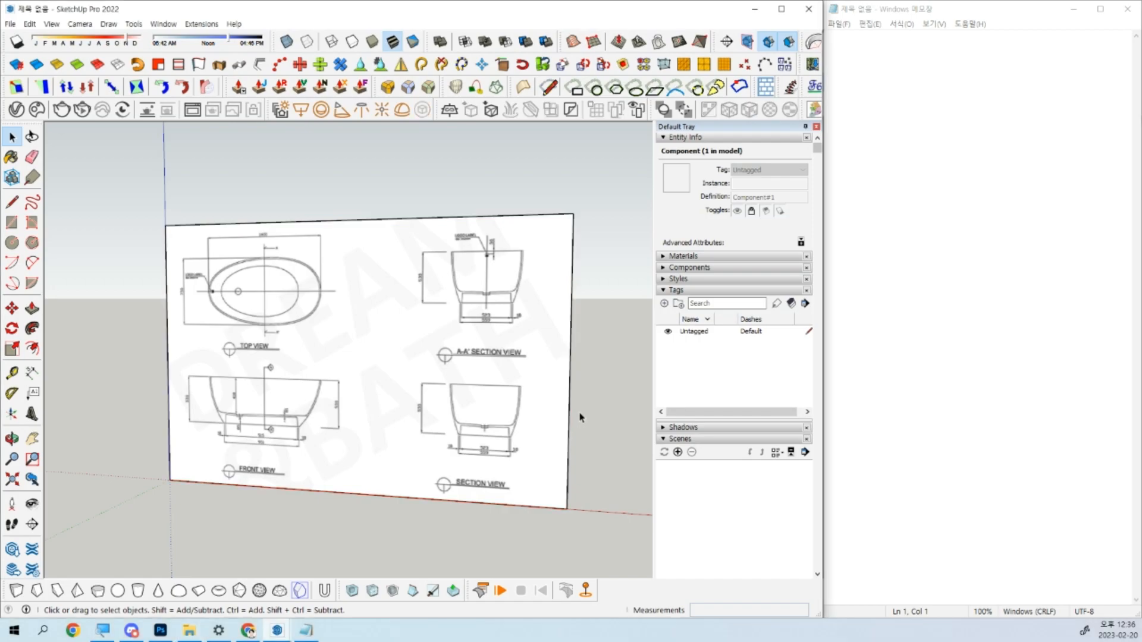
# Set the camera to the Front view and turn on X-ray display for tracing the bathtub's top view.
pyautogui.press('F3')
pyautogui.press('v')
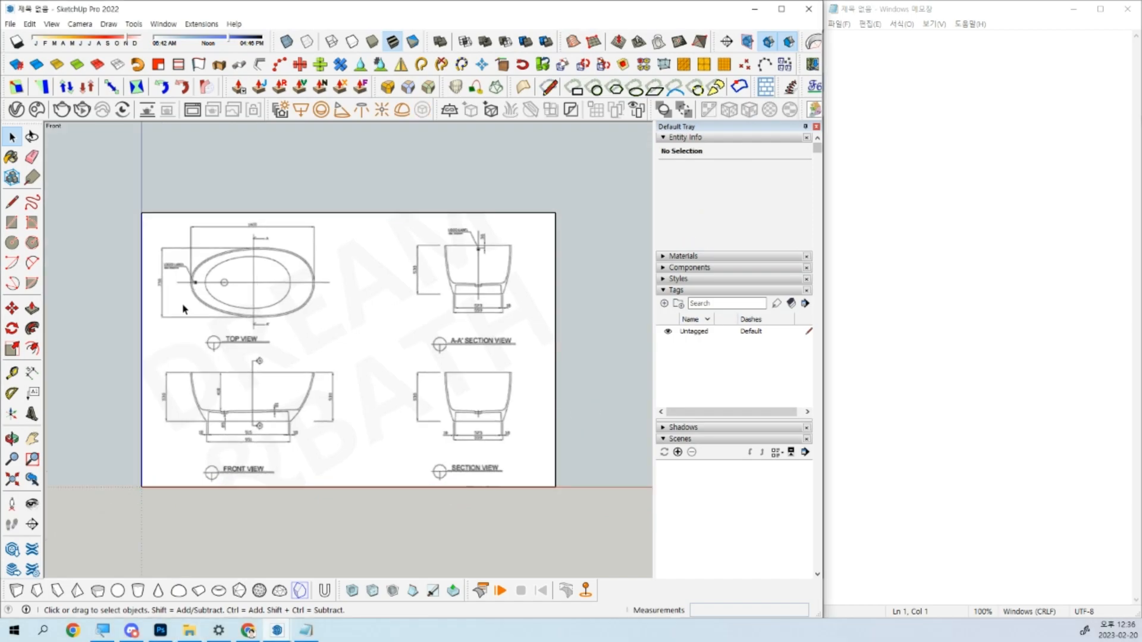
pyautogui.scroll(3, 195, 275)
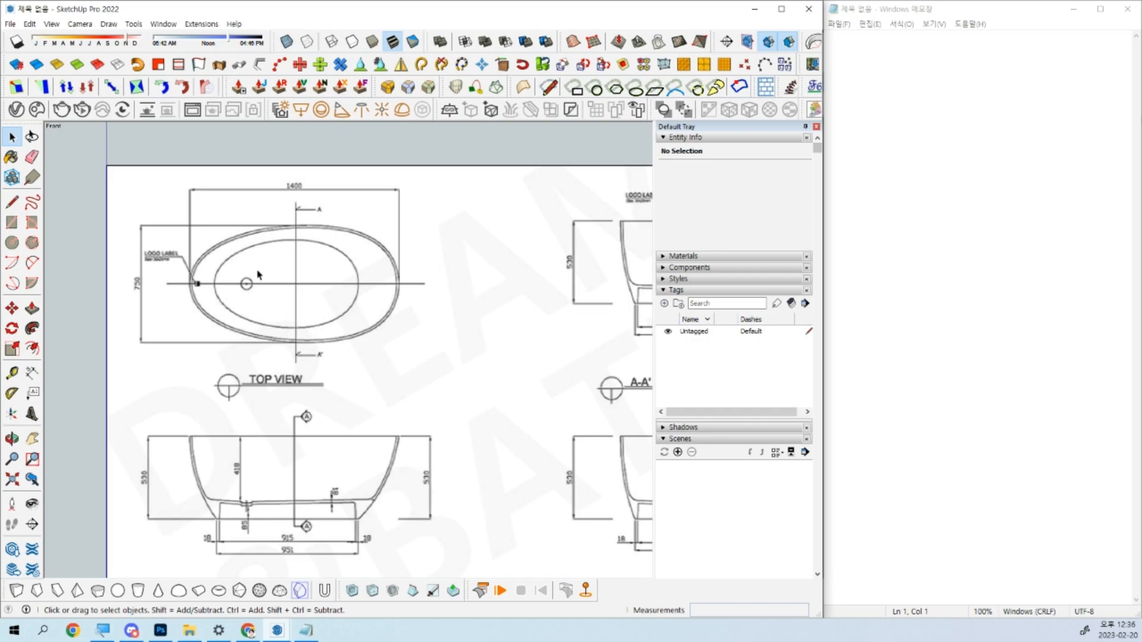
pyautogui.scroll(2, 258, 272)
pyautogui.keyDown('shift'); pyautogui.moveTo(266, 268); pyautogui.dragTo(335, 271, button='middle'); pyautogui.keyUp('shift')
pyautogui.scroll(4, 351, 255)
pyautogui.keyDown('shift'); pyautogui.moveTo(429, 285); pyautogui.dragTo(384, 282, button='middle'); pyautogui.keyUp('shift')
pyautogui.press('l')
pyautogui.press('space')
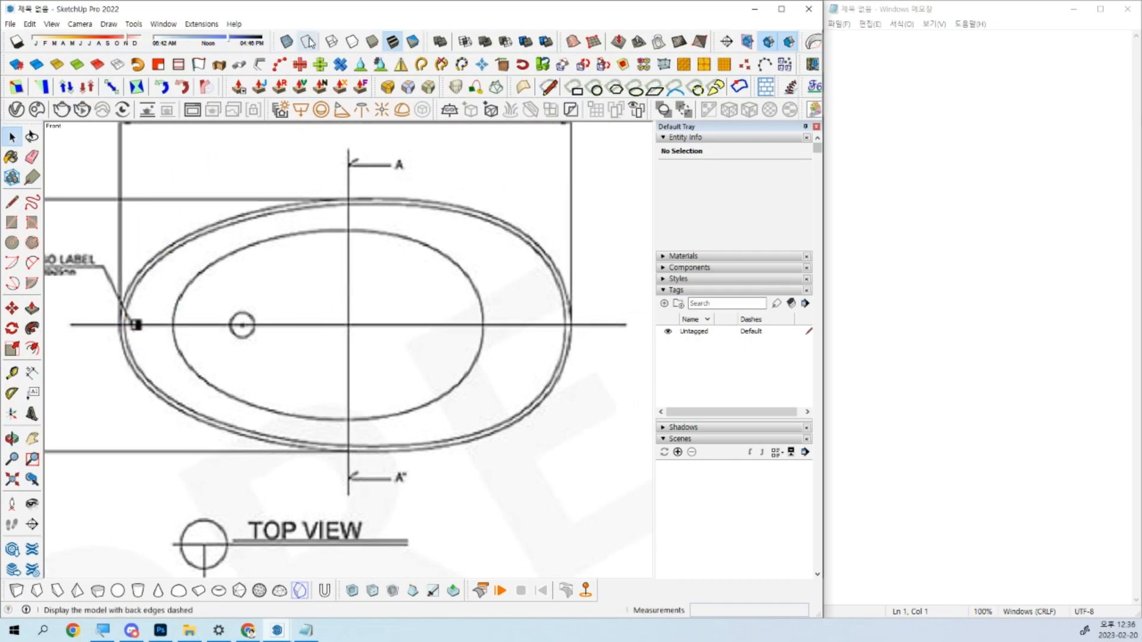
pyautogui.click(286, 41)
# Draw a horizontal centre line about 878 mm long across the top view's outer outline, from end to end.
pyautogui.press('l')
pyautogui.scroll(3, 123, 321)
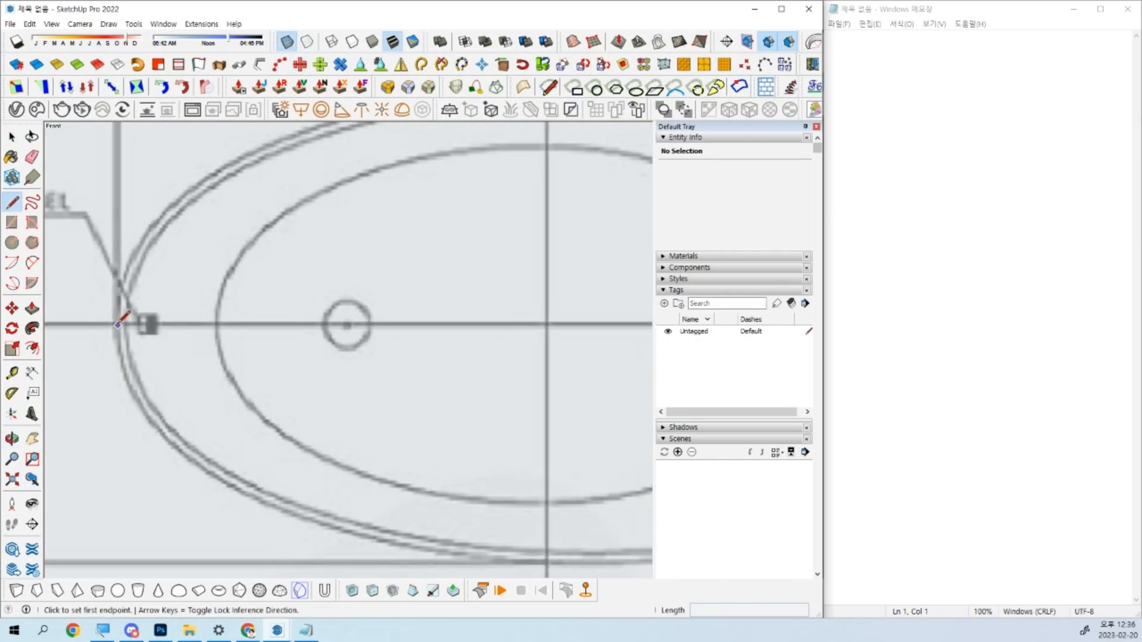
pyautogui.click(115, 323)
pyautogui.scroll(-4, 391, 313)
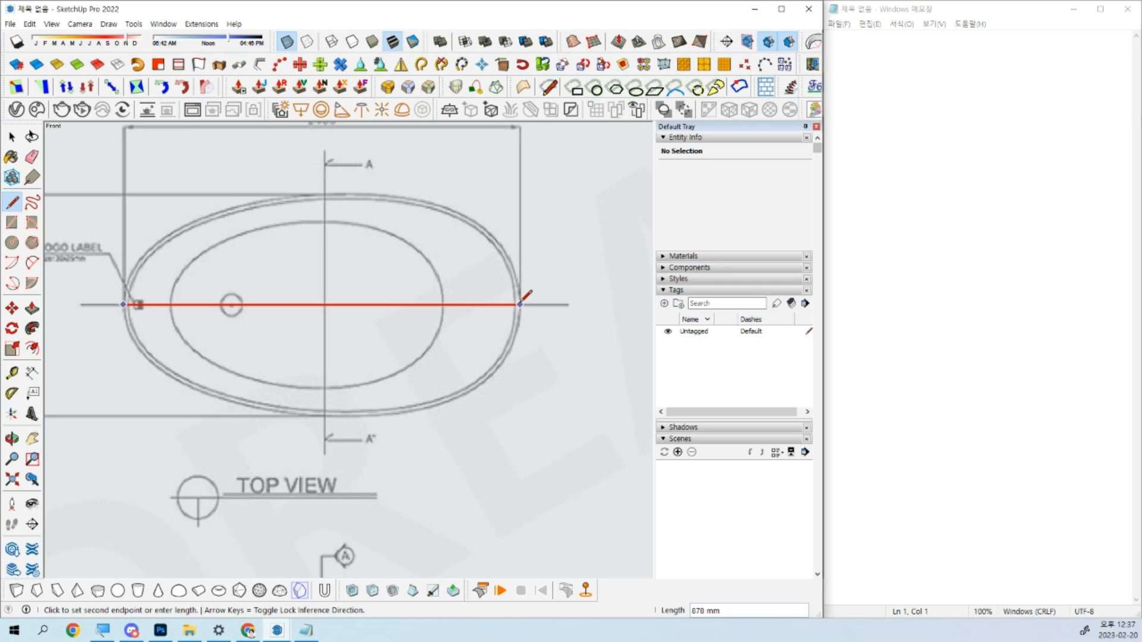
pyautogui.click(520, 305)
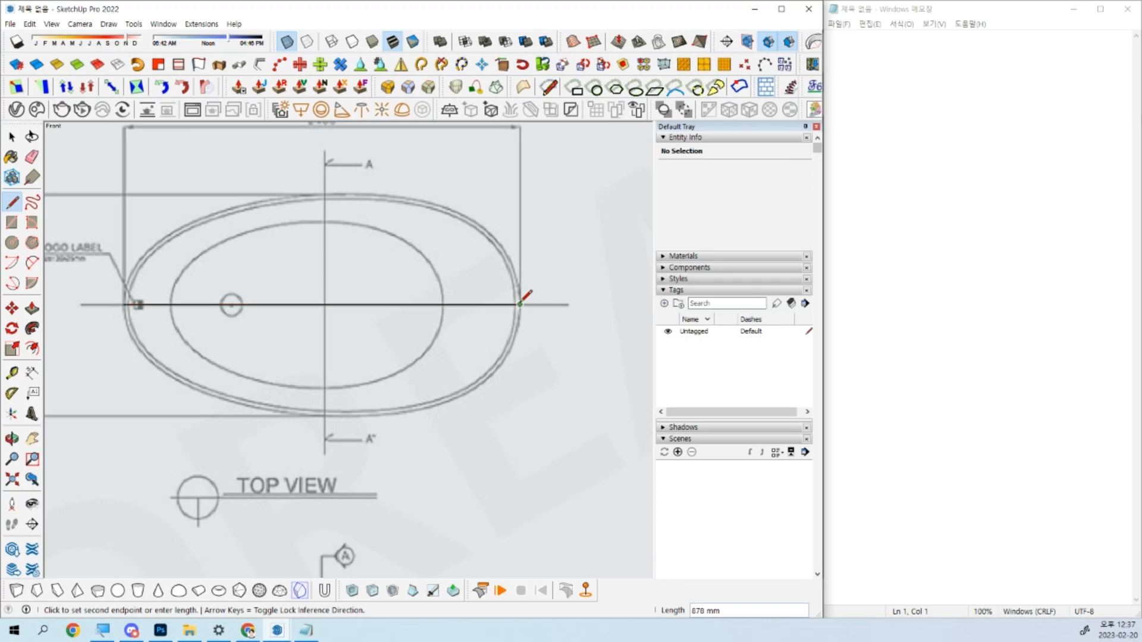
pyautogui.press('space')
pyautogui.scroll(4, 510, 313)
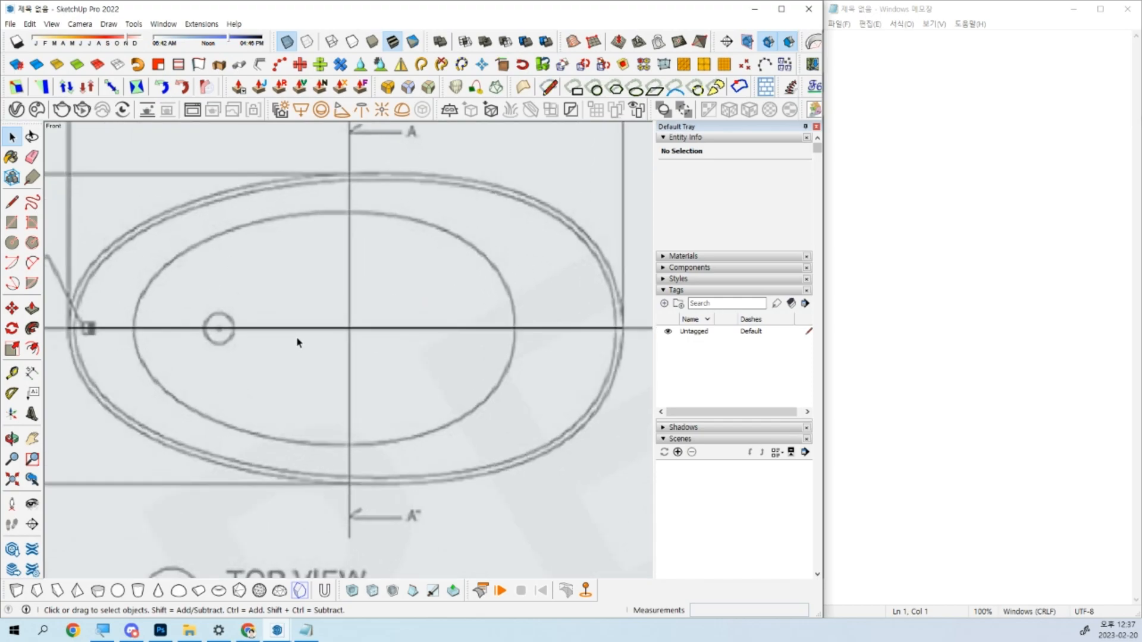
pyautogui.scroll(-2, 321, 310)
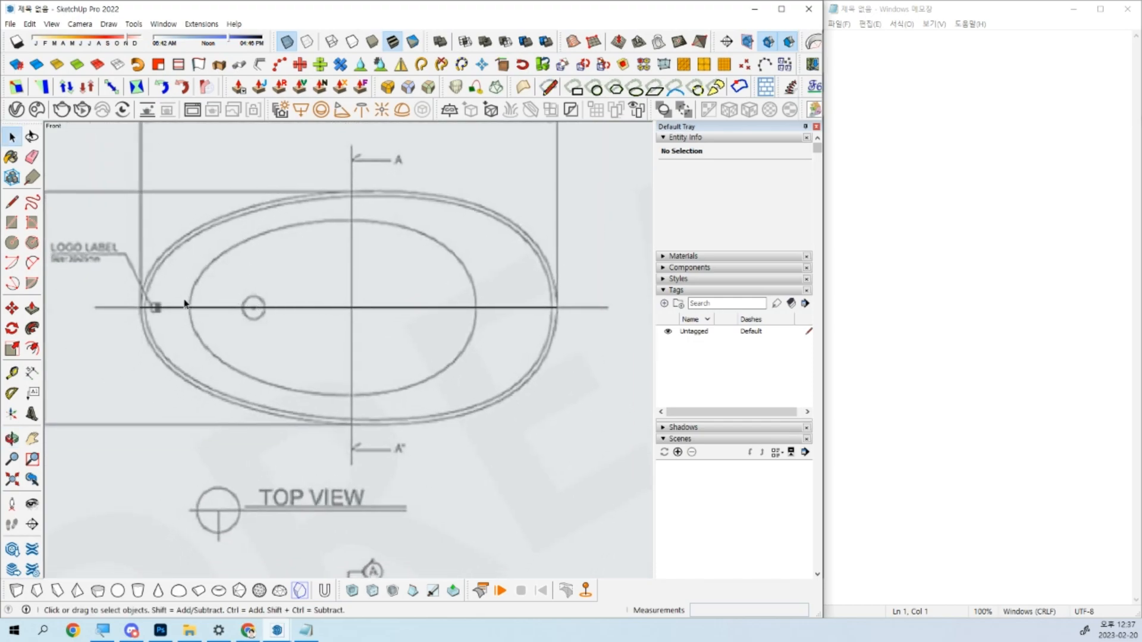
# Draw two sloping lines from the centre line's ends, meeting at the upper edge of the outline near section line A.
pyautogui.press('l')
pyautogui.click(141, 308)
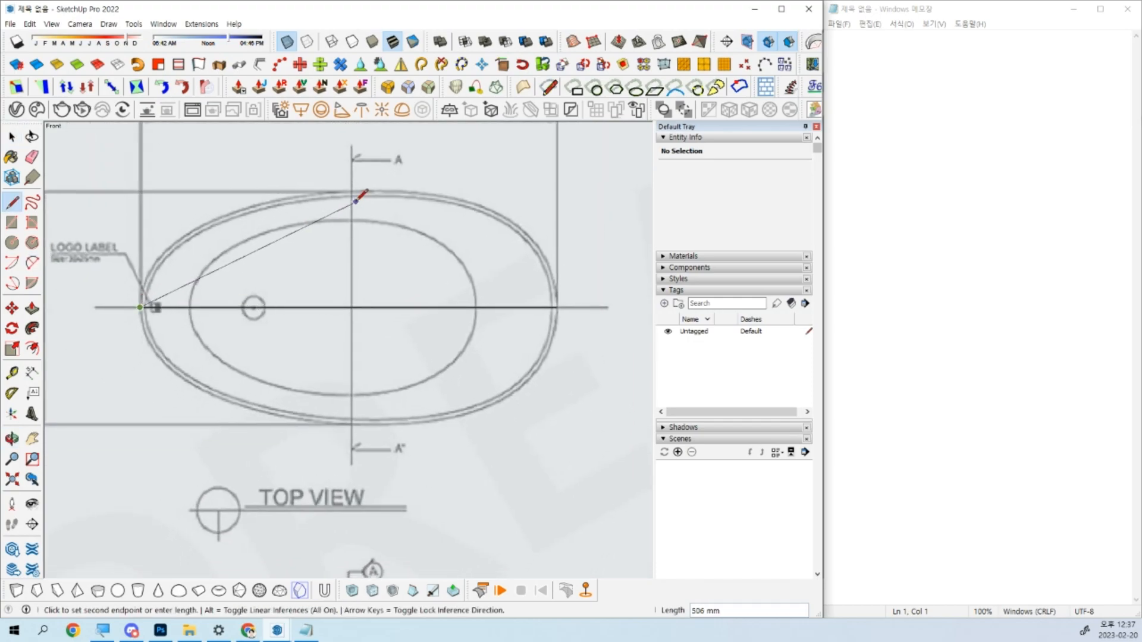
pyautogui.click(355, 194)
pyautogui.click(555, 307)
pyautogui.press('space')
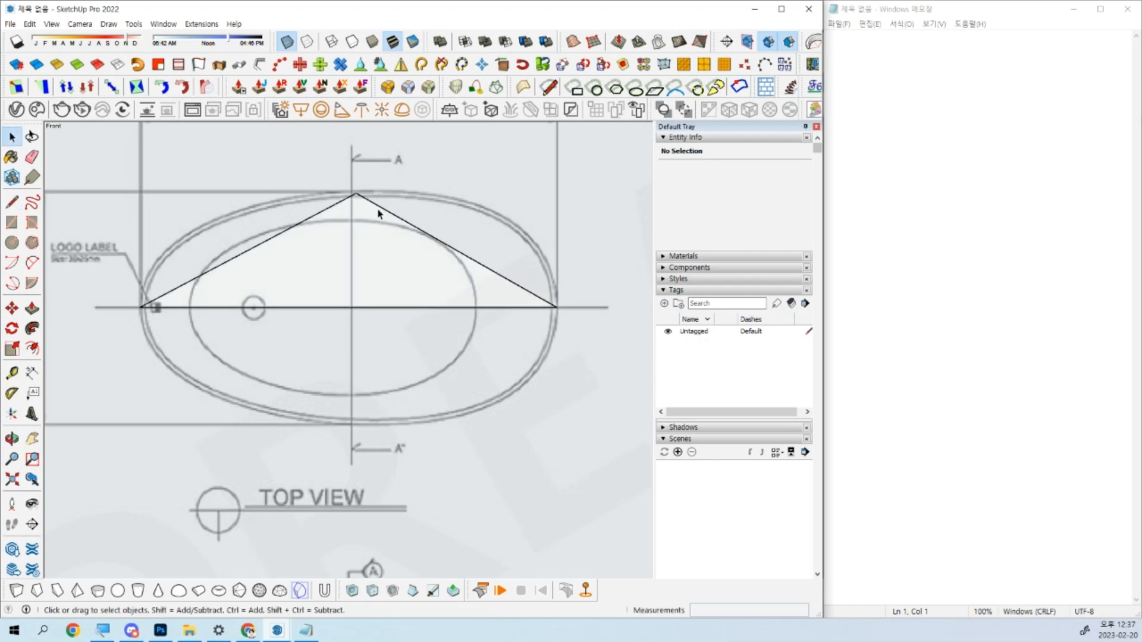
# Delete the triangular face above the centre line, keeping its edges.
pyautogui.click(331, 208)
pyautogui.keyDown('shift'); pyautogui.click(365, 255); pyautogui.keyUp('shift')
pyautogui.press('Delete')
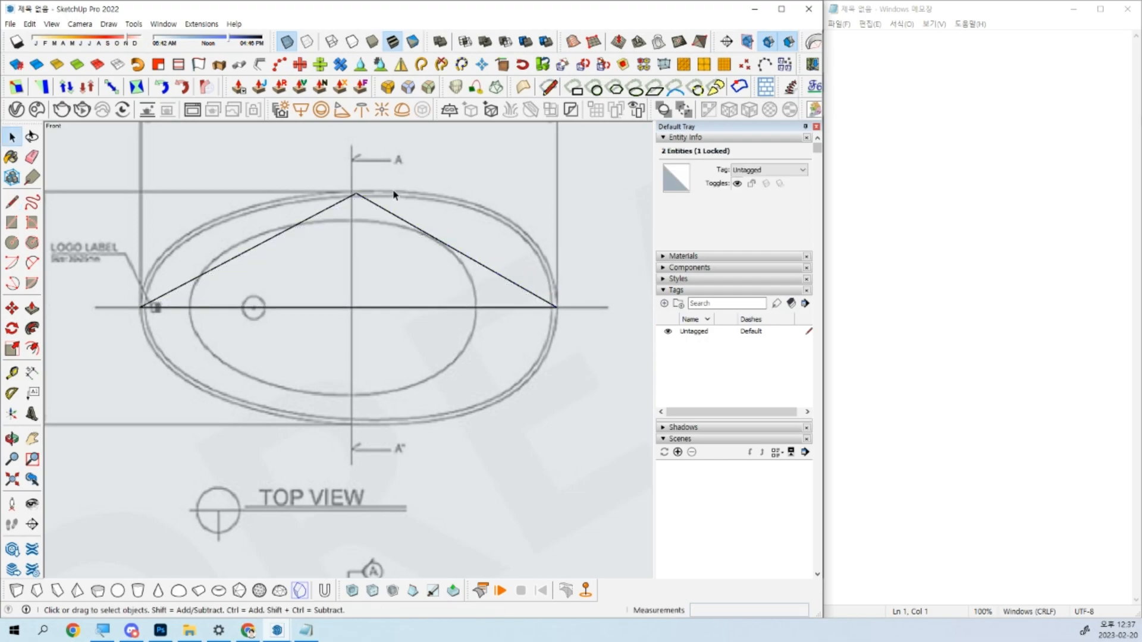
# Convert the two sloping lines into a Classic Bezier curve.
pyautogui.moveTo(393, 190); pyautogui.dragTo(252, 205)
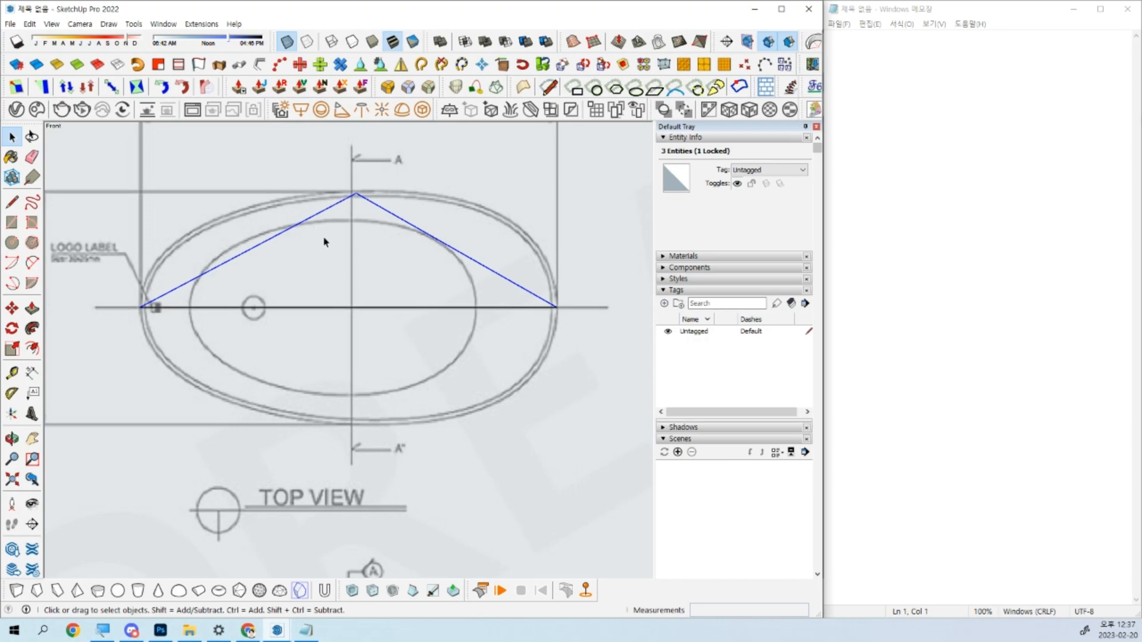
pyautogui.click(349, 224)
pyautogui.click(371, 205)
pyautogui.keyDown('shift'); pyautogui.click(349, 201); pyautogui.keyUp('shift')
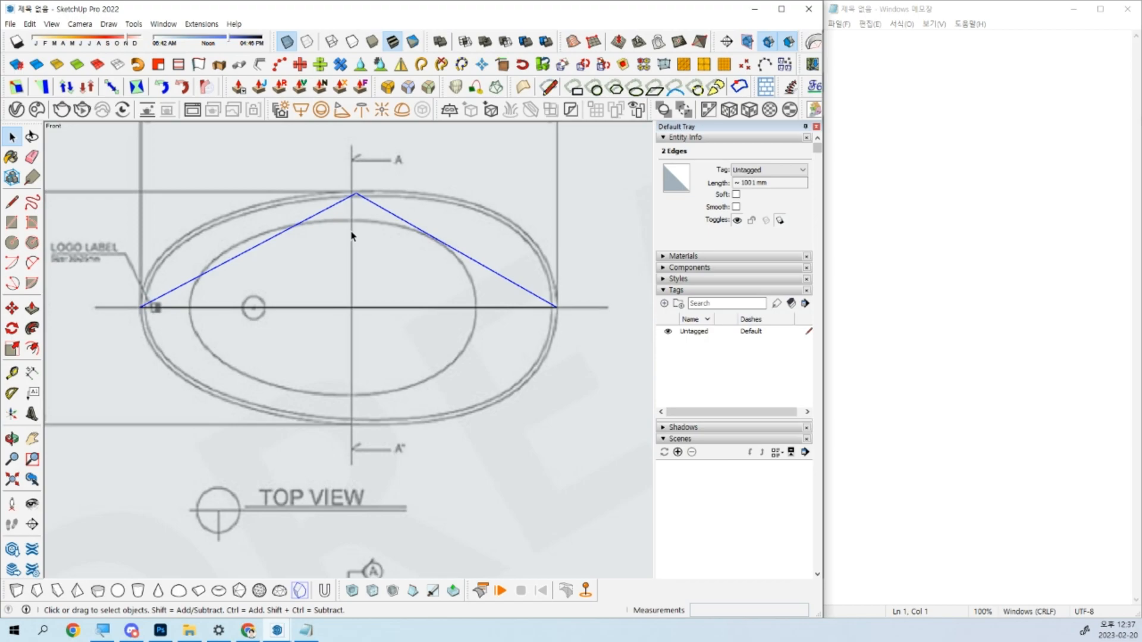
pyautogui.rightClick(349, 201)
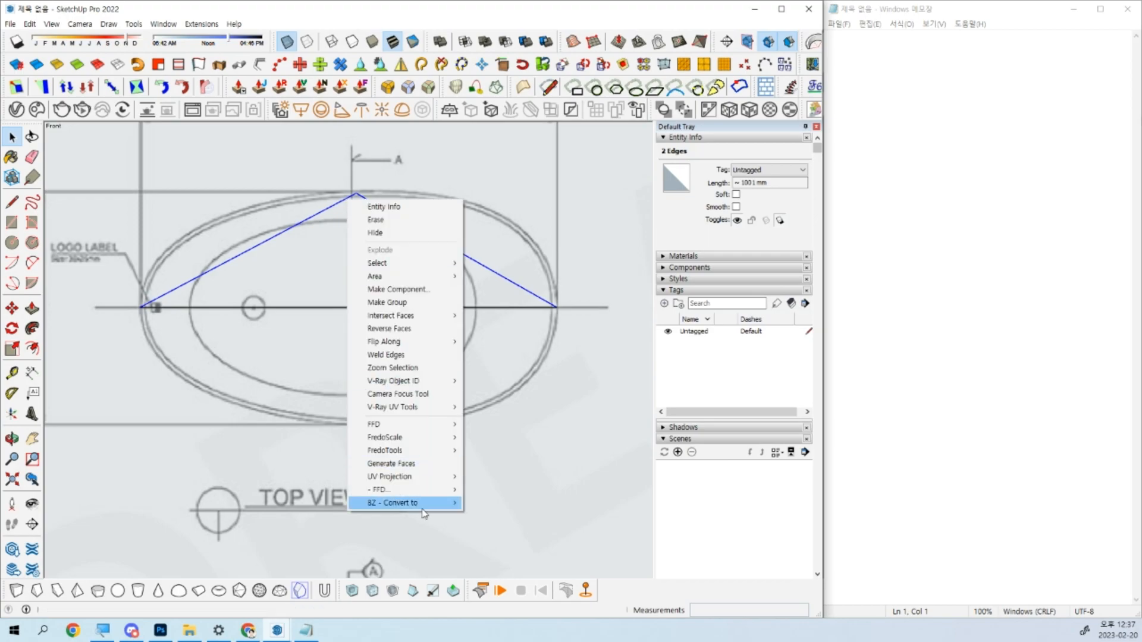
pyautogui.moveTo(430, 503)
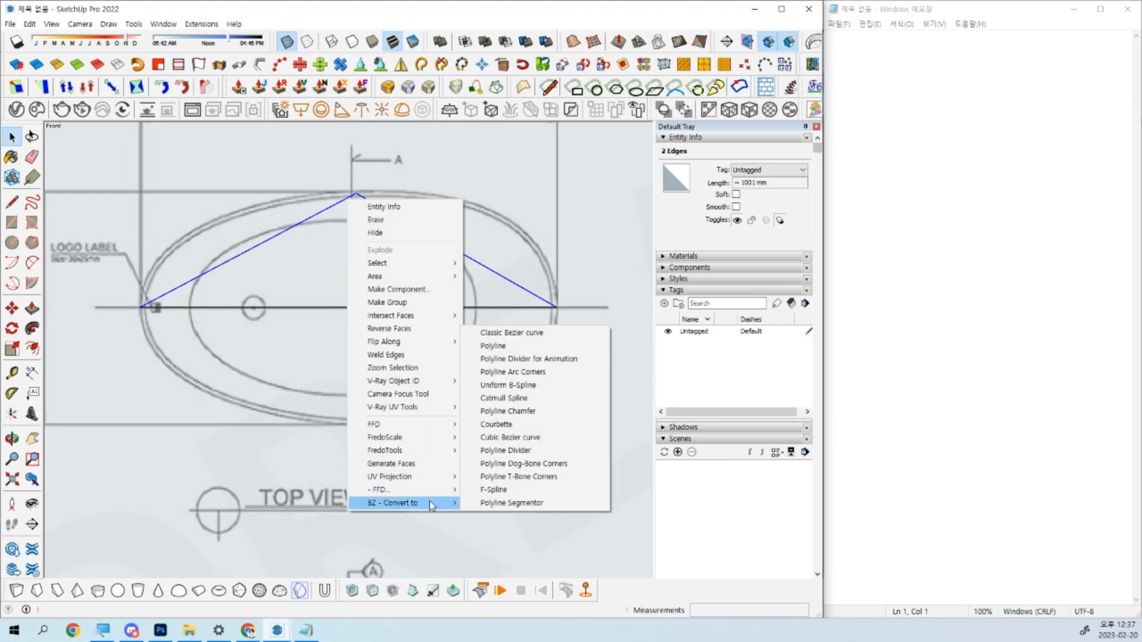
pyautogui.click(553, 333)
# Raise the Bezier curve's middle control point well above the top view's outer outline.
pyautogui.keyDown('shift'); pyautogui.moveTo(459, 301); pyautogui.dragTo(428, 275, button='middle'); pyautogui.keyUp('shift')
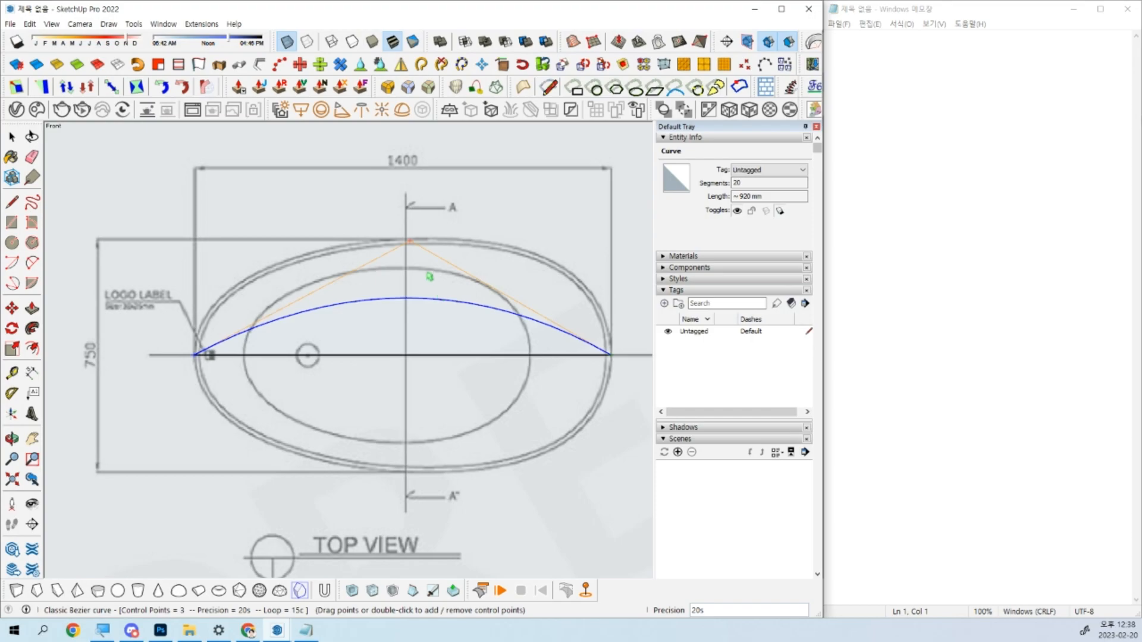
pyautogui.moveTo(413, 244); pyautogui.dragTo(409, 162)
pyautogui.scroll(-1, 428, 223)
pyautogui.keyDown('shift'); pyautogui.moveTo(428, 223); pyautogui.dragTo(418, 279, button='middle'); pyautogui.keyUp('shift')
pyautogui.moveTo(407, 241)
pyautogui.mouseDown()
pyautogui.moveTo(410, 200)
pyautogui.moveTo(429, 229)
pyautogui.moveTo(436, 214)
pyautogui.moveTo(411, 230)
pyautogui.mouseUp()
pyautogui.hotkey('ctrl', 'z')
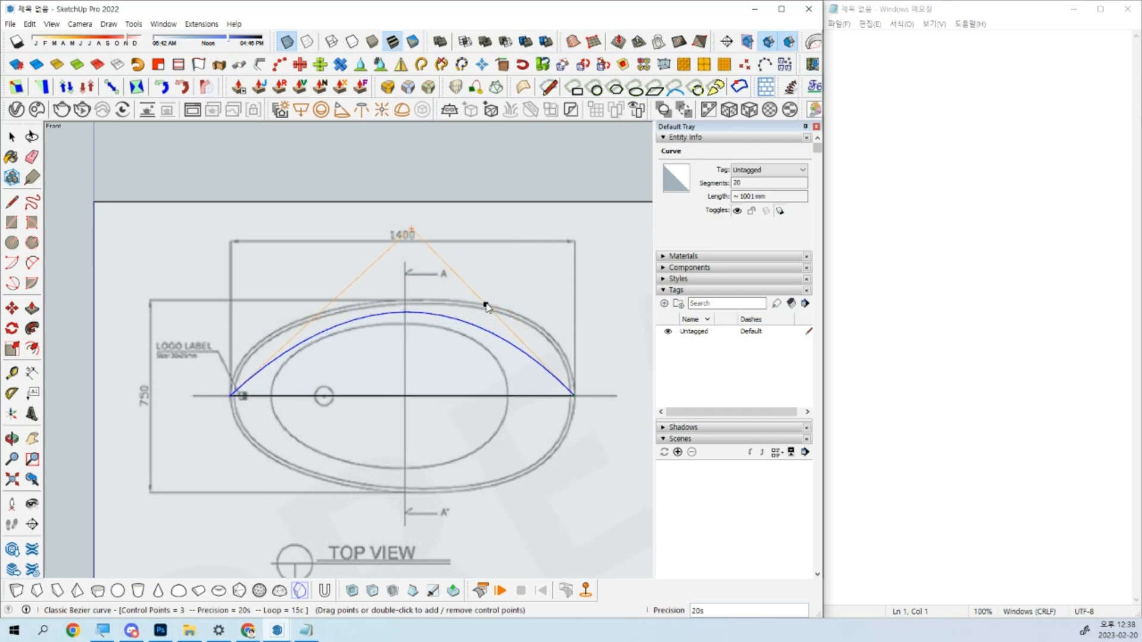
# Add a control point on each side of the curve's peak and move both outward above the ends of the outline.
pyautogui.doubleClick(489, 308)
pyautogui.moveTo(487, 307); pyautogui.dragTo(543, 314)
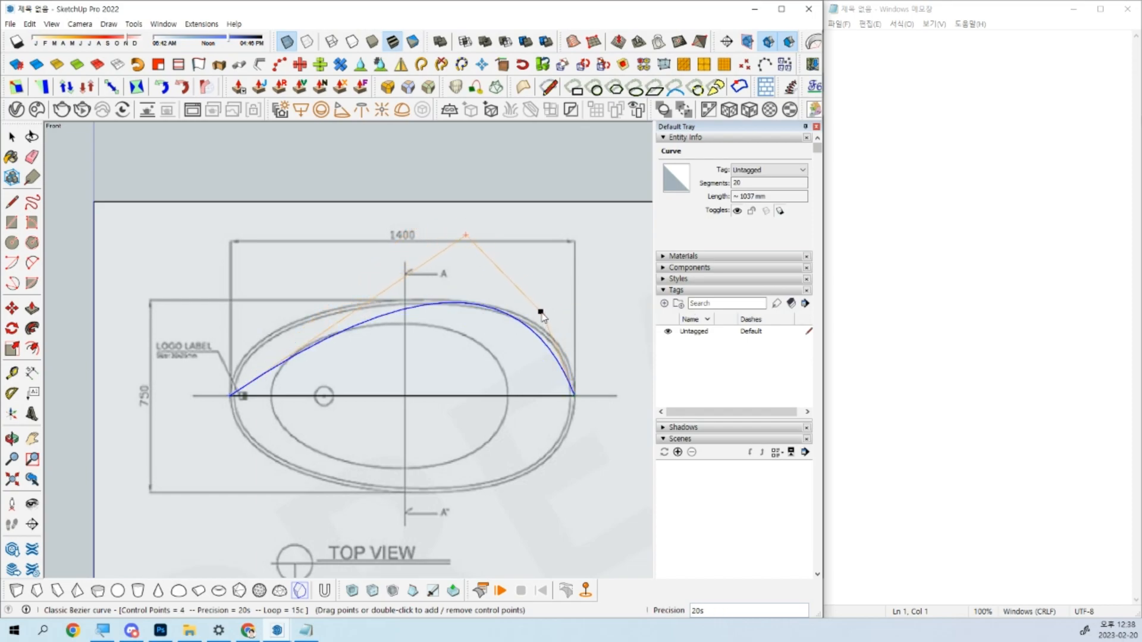
pyautogui.doubleClick(351, 314)
pyautogui.moveTo(350, 314); pyautogui.dragTo(217, 324)
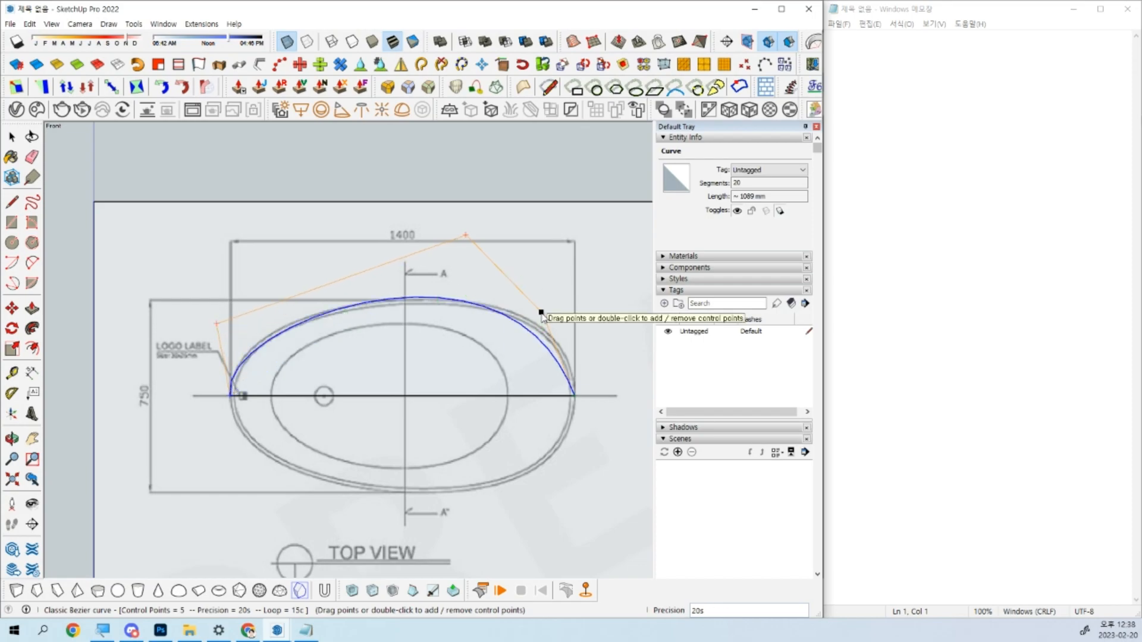
pyautogui.moveTo(543, 316); pyautogui.dragTo(568, 312)
pyautogui.moveTo(217, 324); pyautogui.dragTo(242, 321)
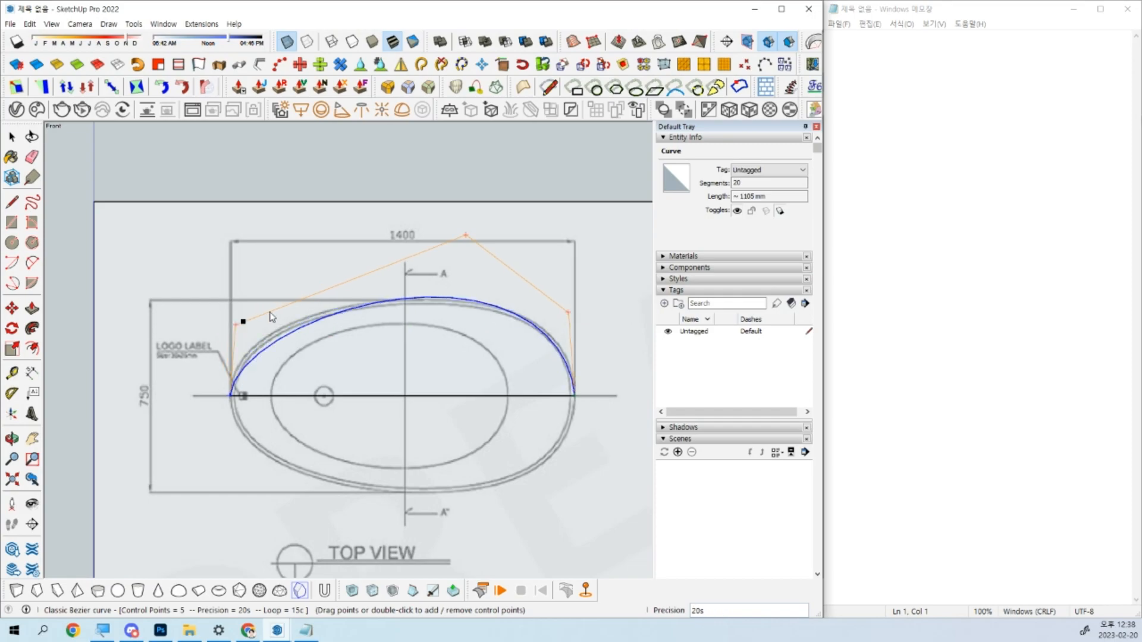
# Add another control point on the left slope and adjust it and the peak to match the upper outline.
pyautogui.doubleClick(334, 292)
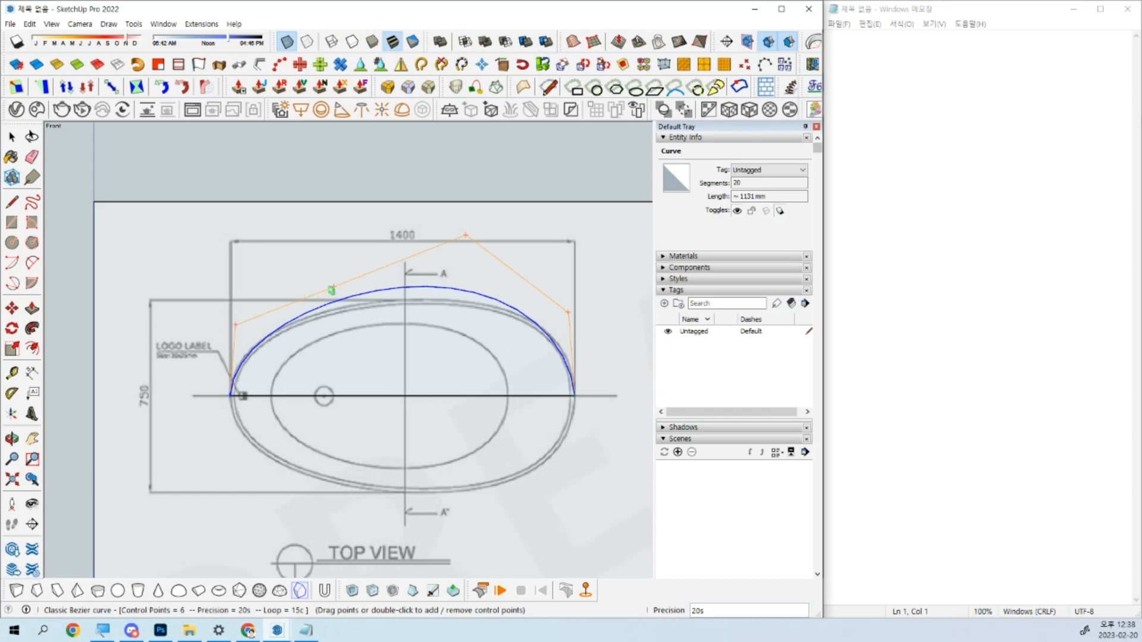
pyautogui.moveTo(335, 289); pyautogui.dragTo(304, 299)
pyautogui.moveTo(465, 236); pyautogui.dragTo(460, 254)
pyautogui.moveTo(302, 296)
pyautogui.mouseDown()
pyautogui.moveTo(320, 290)
pyautogui.moveTo(320, 304)
pyautogui.mouseUp()
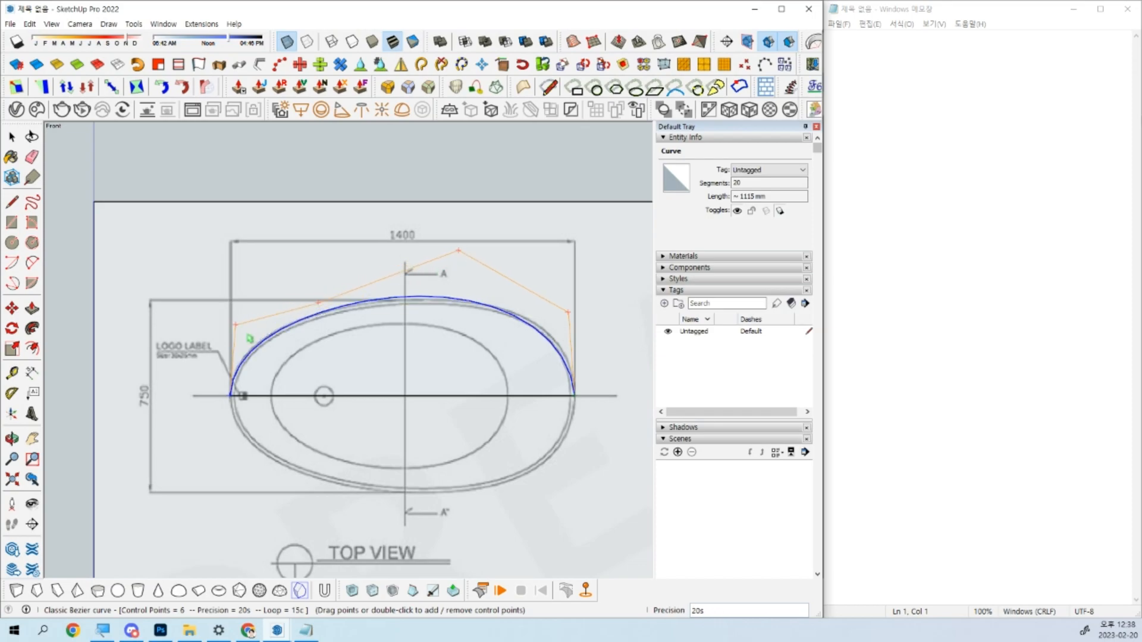
# Fine-tune the end, peak and left-slope control points so the curve follows the outer outline, and finish editing it.
pyautogui.moveTo(235, 327); pyautogui.dragTo(230, 335)
pyautogui.click(568, 312)
pyautogui.moveTo(569, 317); pyautogui.dragTo(575, 310)
pyautogui.click(458, 251)
pyautogui.moveTo(459, 253); pyautogui.dragTo(457, 260)
pyautogui.moveTo(318, 303); pyautogui.dragTo(297, 307)
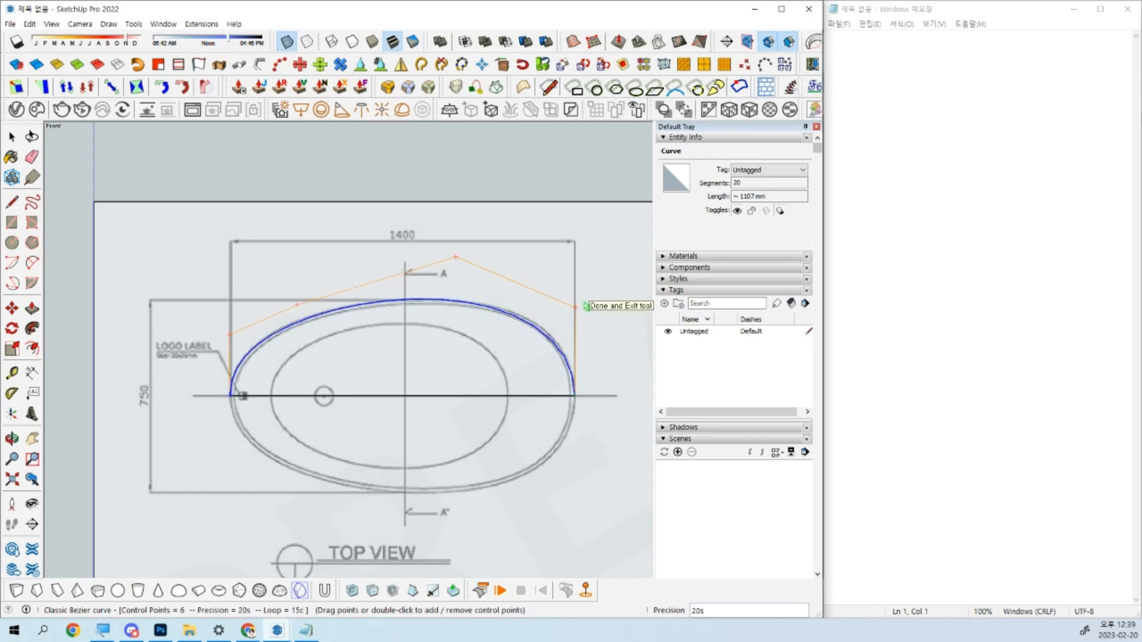
pyautogui.scroll(2, 375, 387)
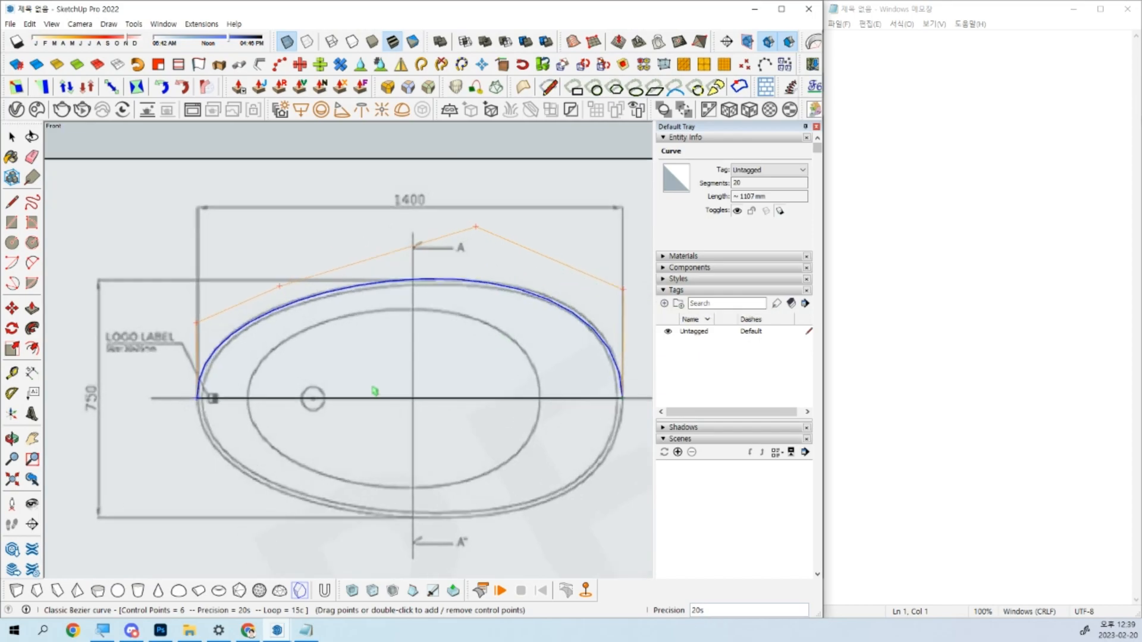
pyautogui.scroll(-1, 455, 370)
pyautogui.keyDown('shift'); pyautogui.moveTo(455, 371); pyautogui.dragTo(418, 363, button='middle'); pyautogui.keyUp('shift')
pyautogui.scroll(1, 419, 363)
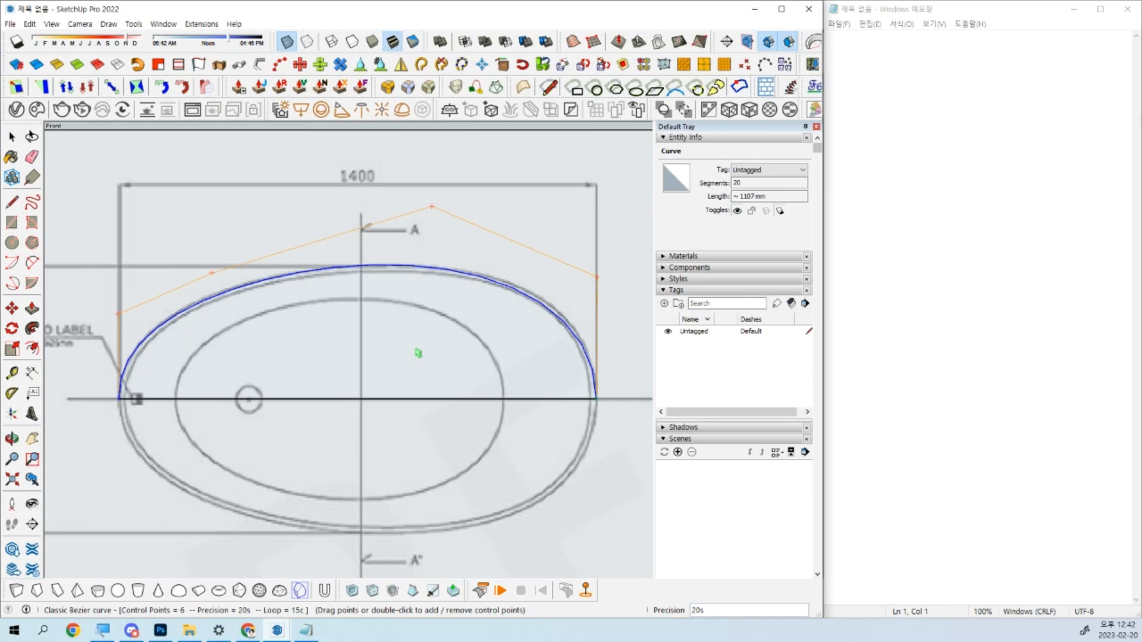
pyautogui.press('space')
# Mirror the Bezier curve across the horizontal centre line with a plane perpendicular to the drawing, keeping the original.
pyautogui.moveTo(342, 454); pyautogui.dragTo(553, 438, button='middle')
pyautogui.click(365, 401)
pyautogui.moveTo(366, 401); pyautogui.dragTo(439, 372, button='middle')
pyautogui.click(509, 266)
pyautogui.moveTo(555, 325); pyautogui.dragTo(441, 269, button='middle')
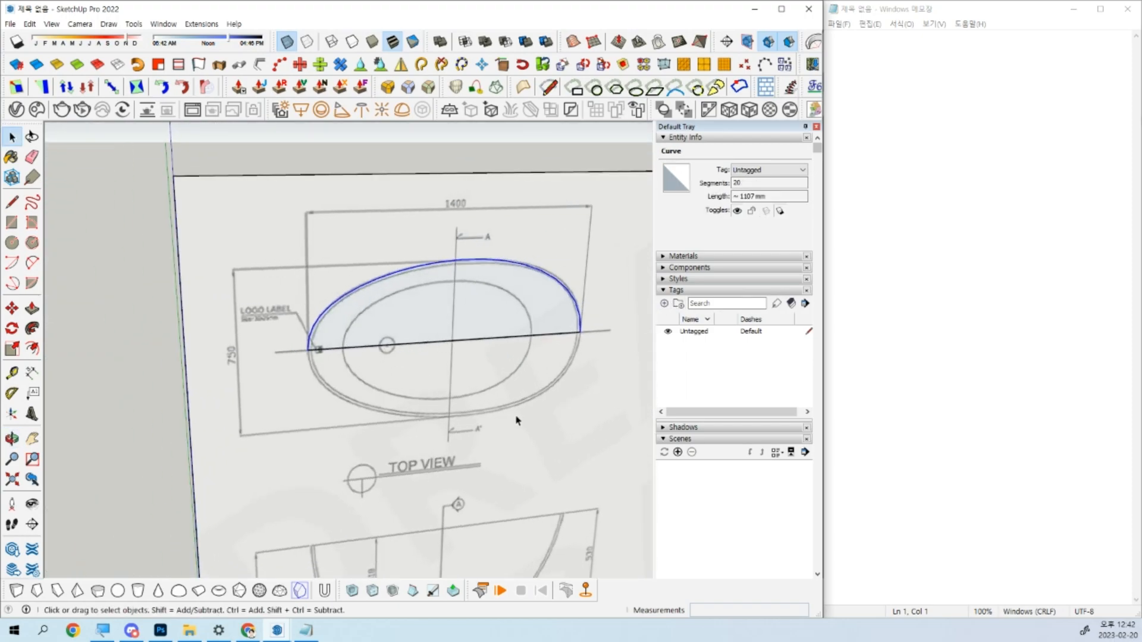
pyautogui.moveTo(488, 375)
pyautogui.mouseDown(button='middle')
pyautogui.moveTo(581, 349)
pyautogui.moveTo(484, 357)
pyautogui.mouseUp(button='middle')
pyautogui.click(399, 65)
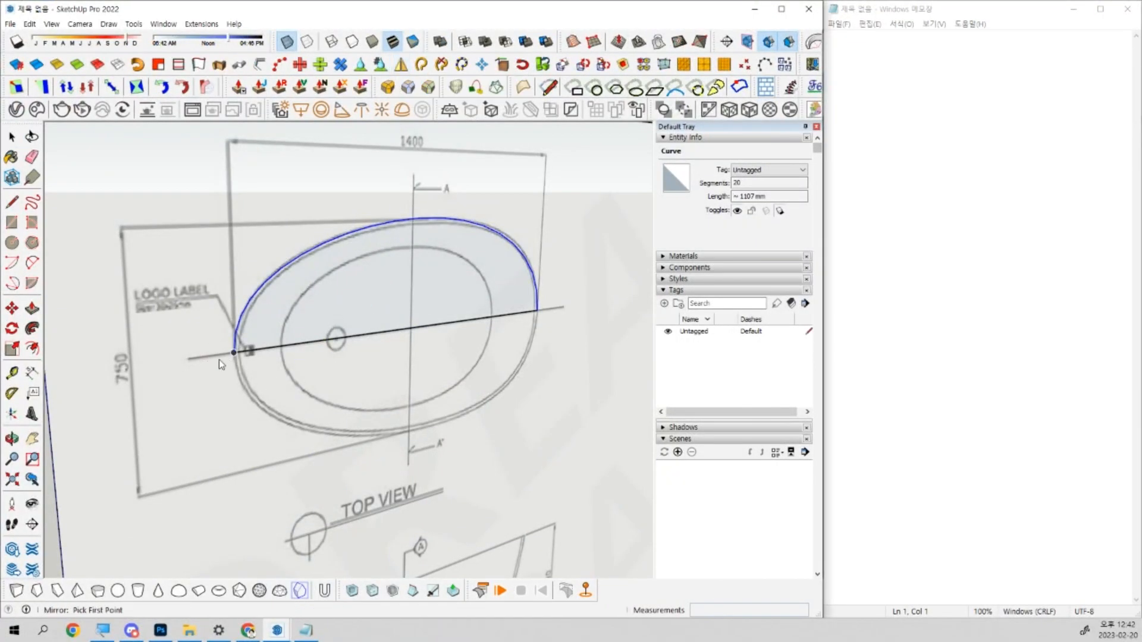
pyautogui.click(235, 353)
pyautogui.click(538, 310)
pyautogui.moveTo(539, 317)
pyautogui.mouseDown(button='middle')
pyautogui.moveTo(591, 365)
pyautogui.moveTo(612, 319)
pyautogui.mouseUp(button='middle')
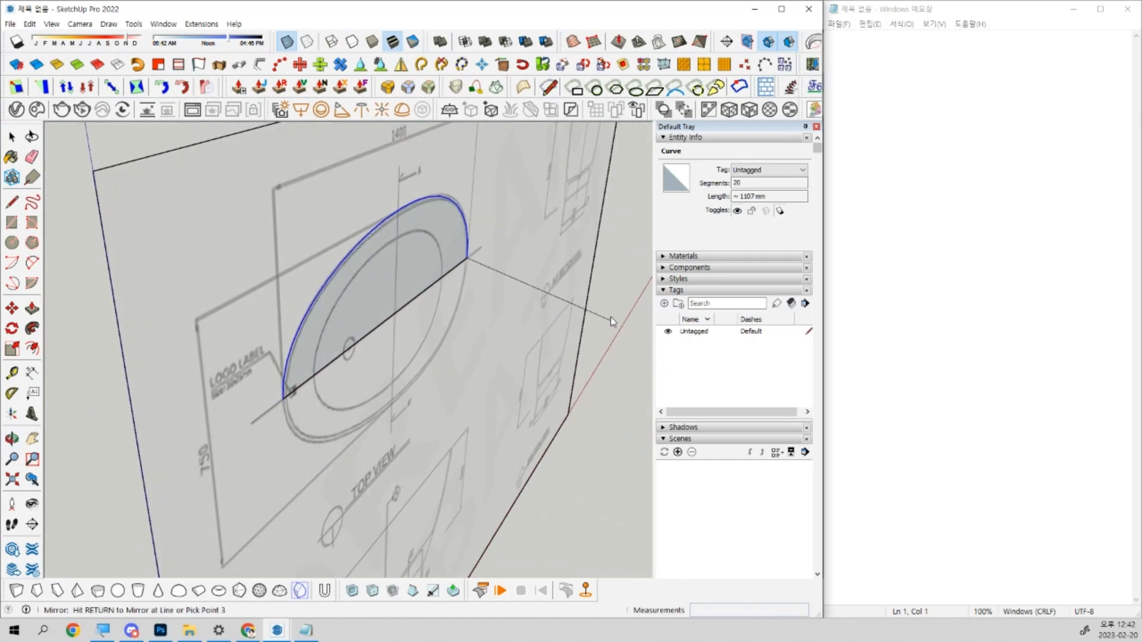
pyautogui.click(581, 286)
pyautogui.moveTo(581, 285); pyautogui.dragTo(434, 377, button='middle')
# Check the face and the mirrored edges, and undo the last mirroring of the curve.
pyautogui.click(437, 281)
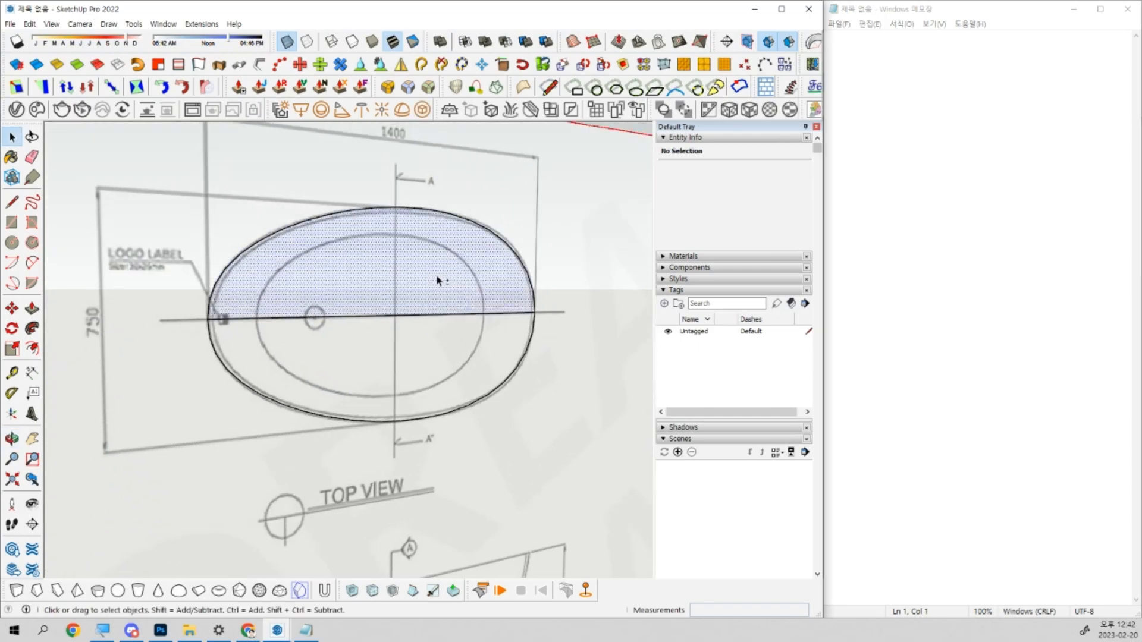
pyautogui.click(483, 394)
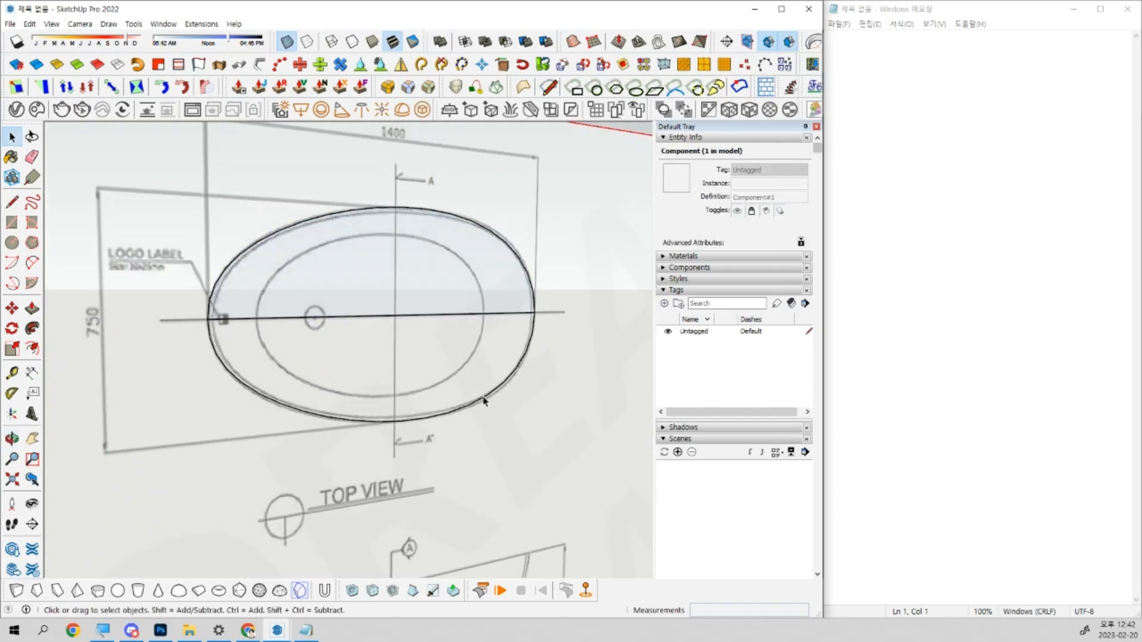
pyautogui.click(483, 400)
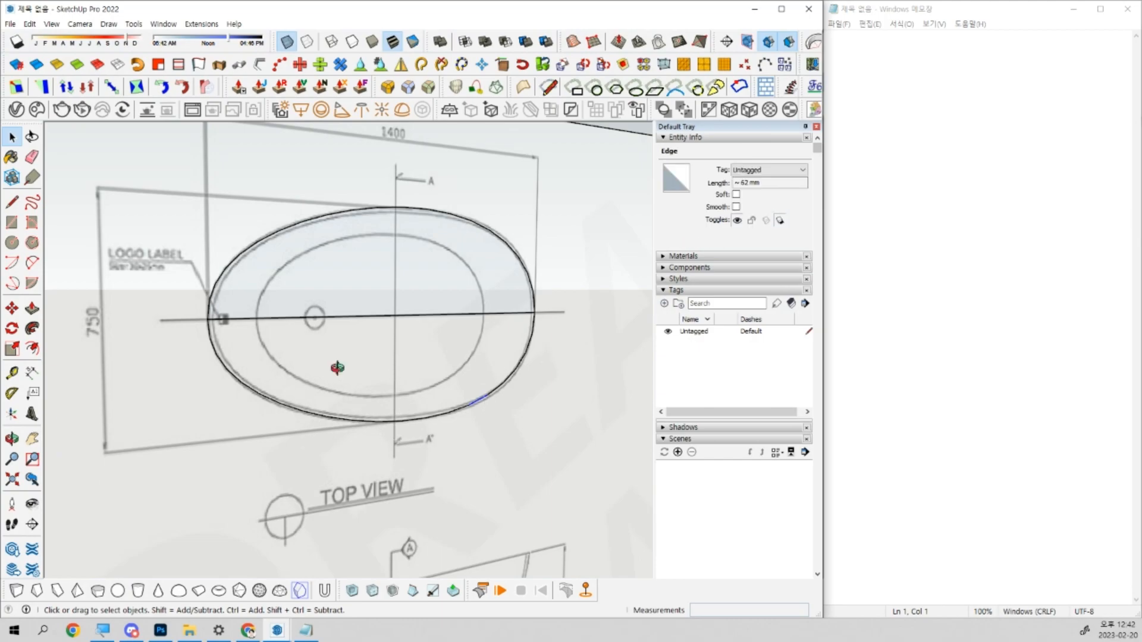
pyautogui.moveTo(337, 368); pyautogui.dragTo(469, 321, button='middle')
pyautogui.hotkey('ctrl', 'z')
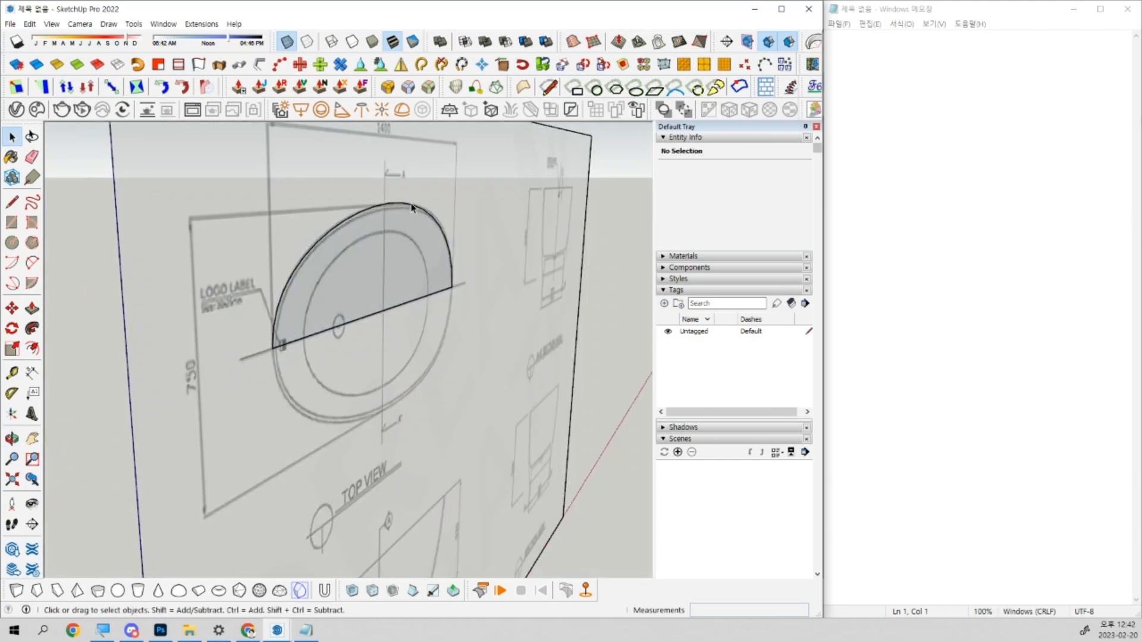
# Mirror the upper Bezier curve across the centre line's two ends and a point perpendicular to the drawing, keeping the original.
pyautogui.click(412, 207)
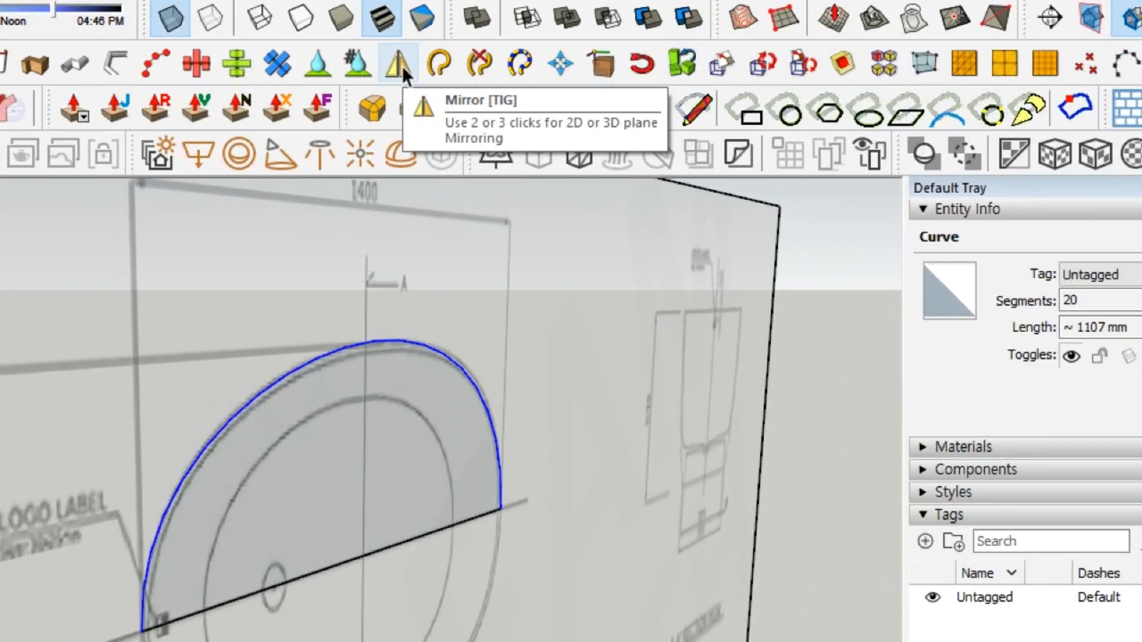
pyautogui.click(401, 65)
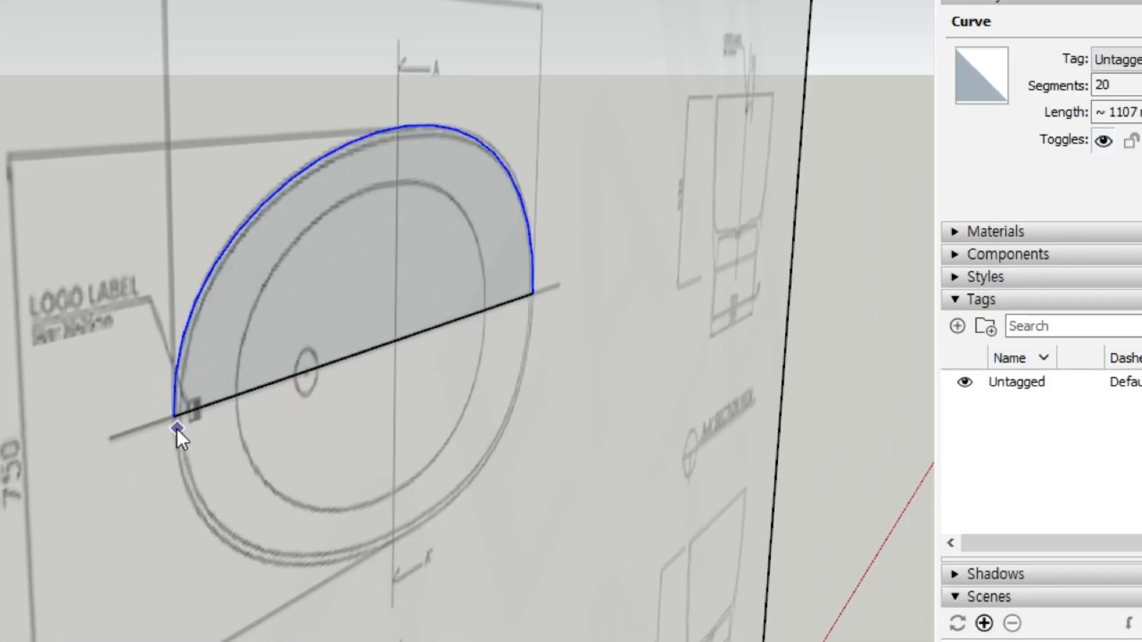
pyautogui.click(173, 417)
pyautogui.click(533, 294)
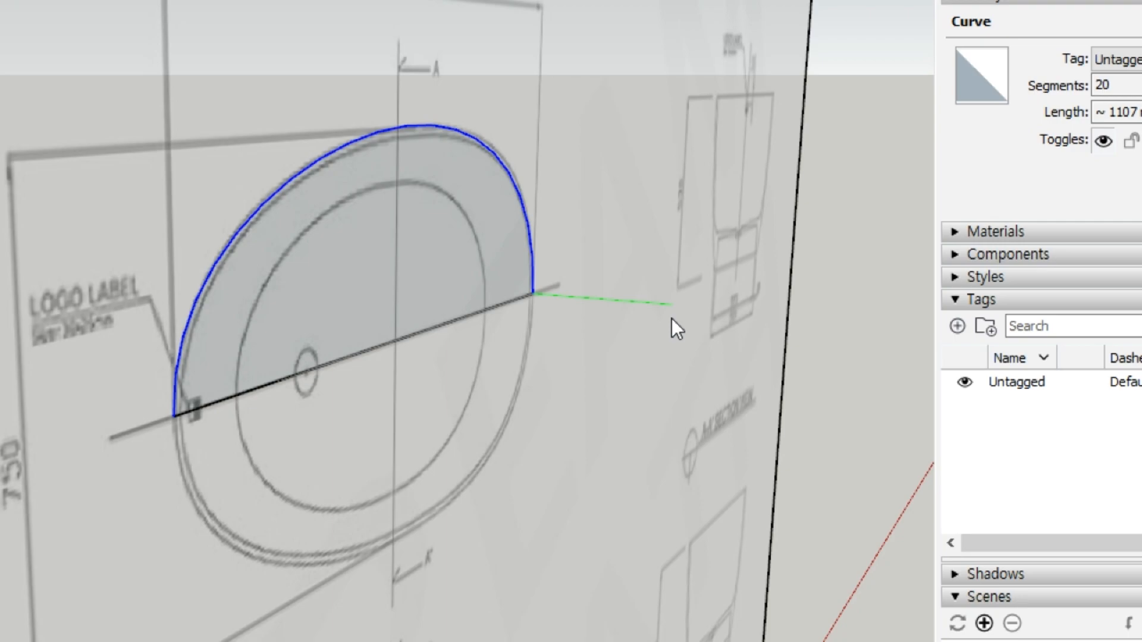
pyautogui.click(672, 319)
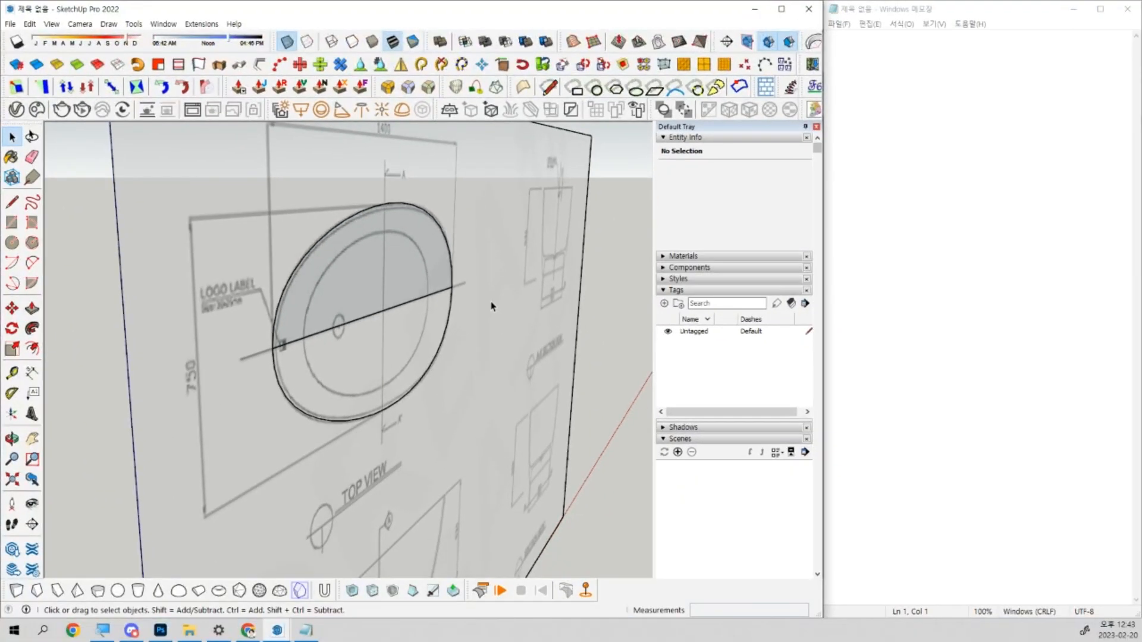
# Erase the straight centre line that divides the oval outline.
pyautogui.moveTo(491, 306); pyautogui.dragTo(313, 314, button='middle')
pyautogui.press('e')
pyautogui.moveTo(312, 318); pyautogui.dragTo(296, 309)
pyautogui.scroll(-3, 293, 342)
# Select both halves of the oval outline and weld their edges into one curve.
pyautogui.moveTo(315, 333)
pyautogui.mouseDown(button='middle')
pyautogui.moveTo(268, 276)
pyautogui.moveTo(296, 286)
pyautogui.mouseUp(button='middle')
pyautogui.moveTo(193, 213); pyautogui.dragTo(530, 424)
pyautogui.scroll(3, 479, 288)
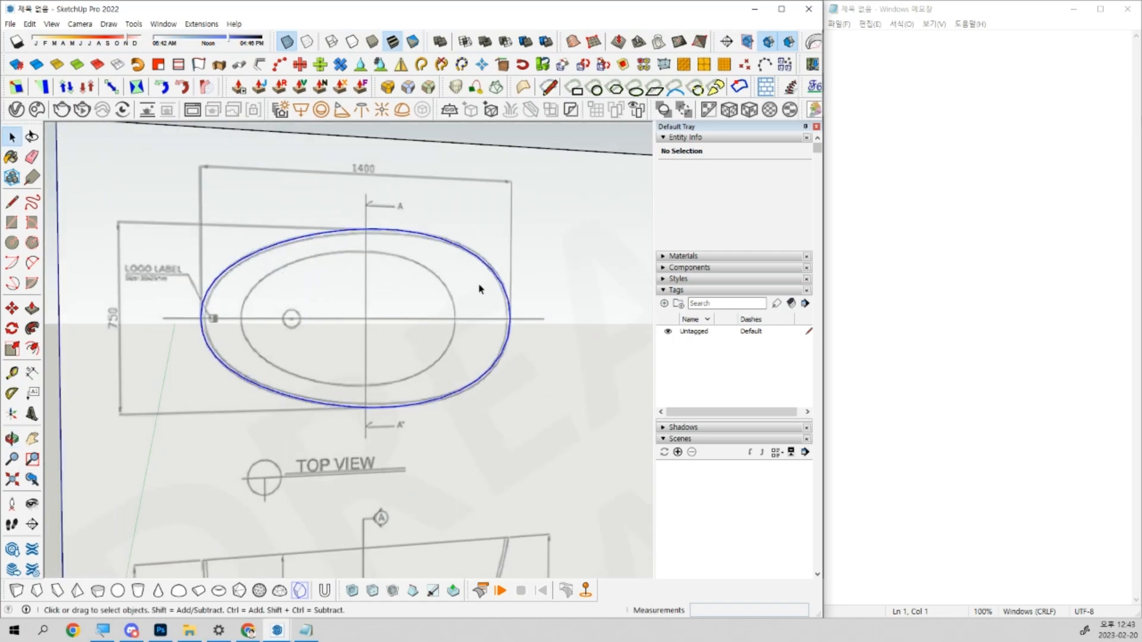
pyautogui.rightClick(484, 257)
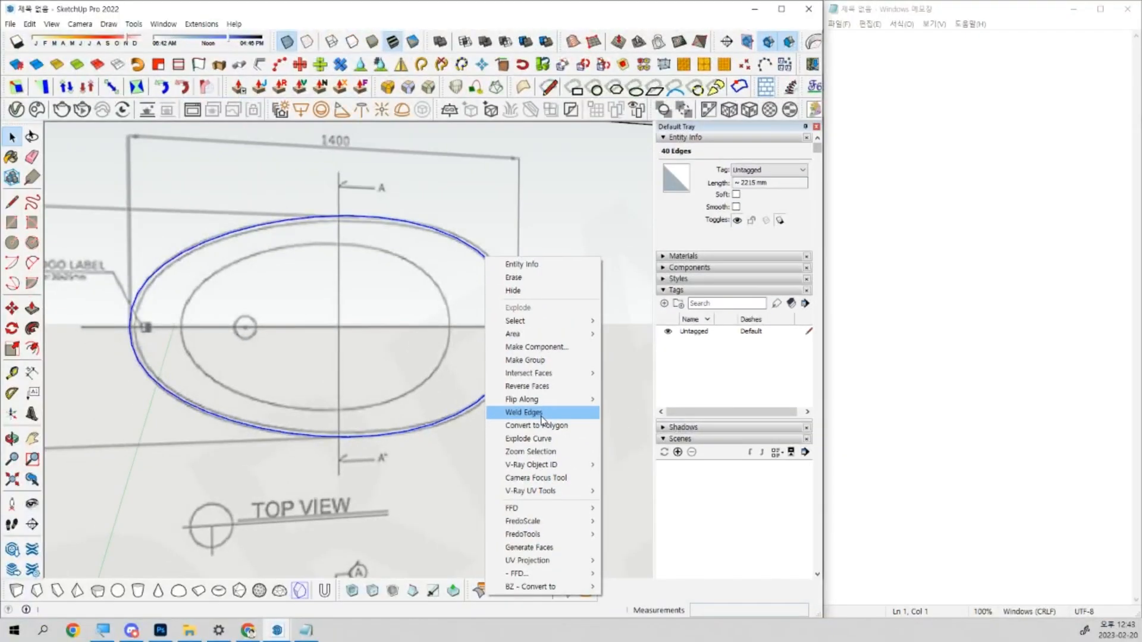
pyautogui.click(523, 412)
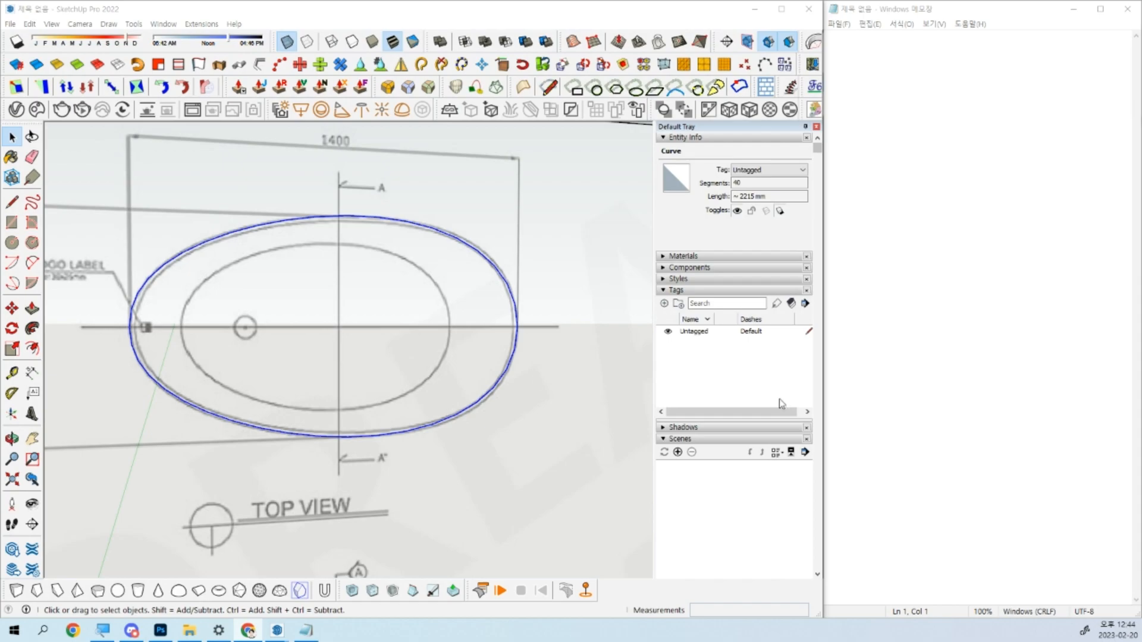
# Fill the welded oval outline of the top view with a face using Face Finder.
pyautogui.scroll(-2, 319, 375)
pyautogui.moveTo(318, 375)
pyautogui.mouseDown(button='middle')
pyautogui.moveTo(744, 492)
pyautogui.moveTo(404, 453)
pyautogui.moveTo(387, 377)
pyautogui.moveTo(433, 326)
pyautogui.moveTo(326, 281)
pyautogui.mouseUp(button='middle')
pyautogui.moveTo(332, 334); pyautogui.dragTo(272, 348, button='middle')
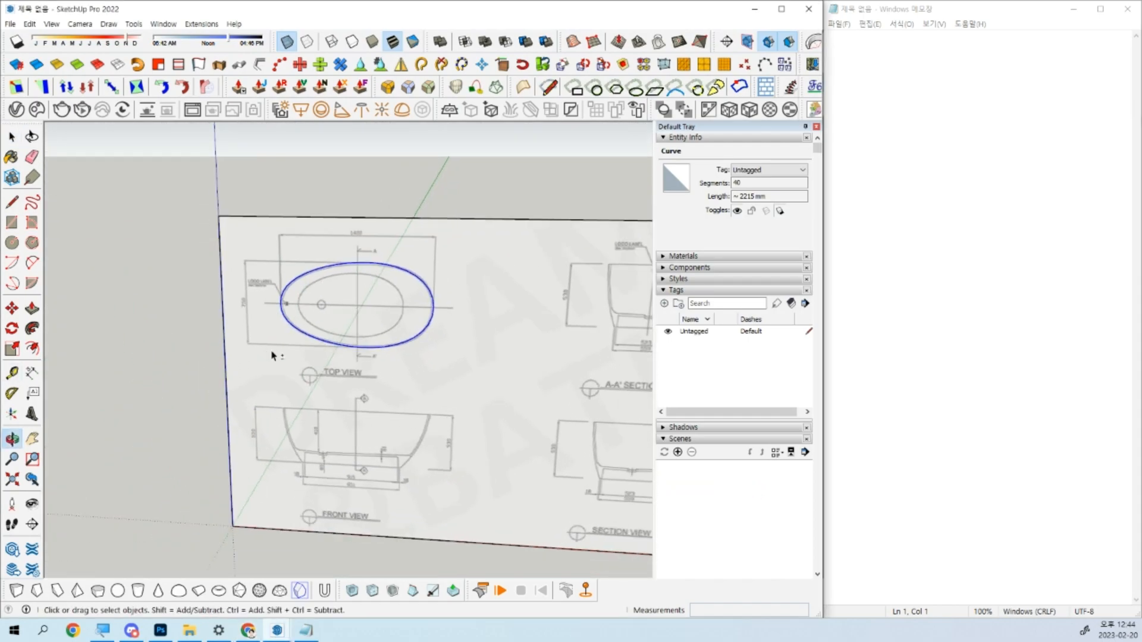
pyautogui.press('F3')
pyautogui.scroll(3, 418, 268)
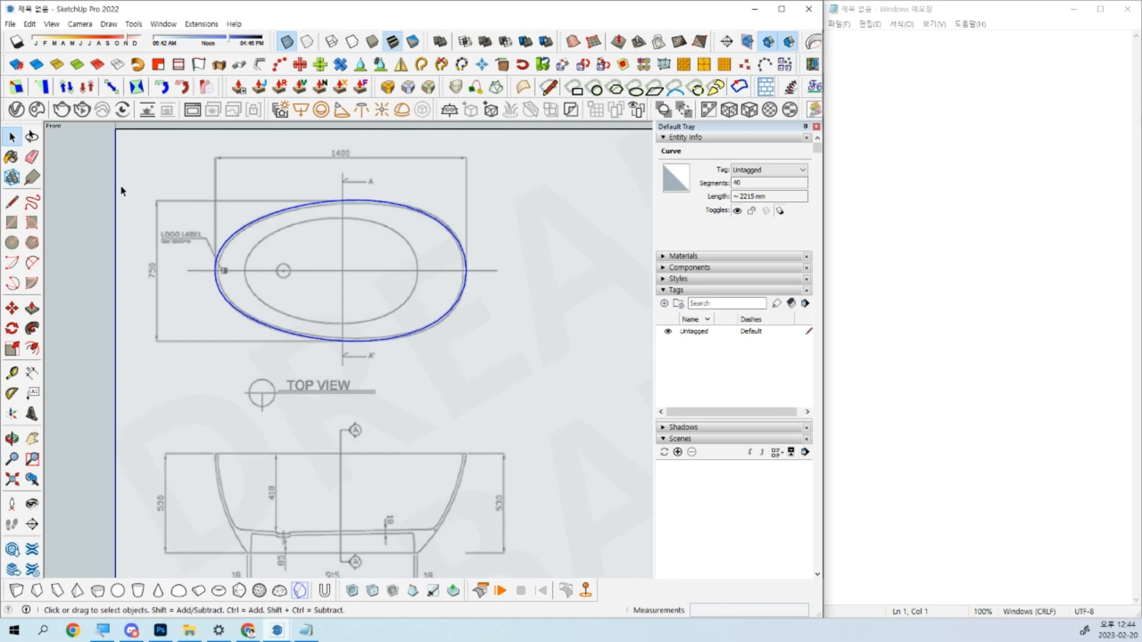
pyautogui.scroll(2, 374, 238)
pyautogui.hotkey('ctrl', 'z')
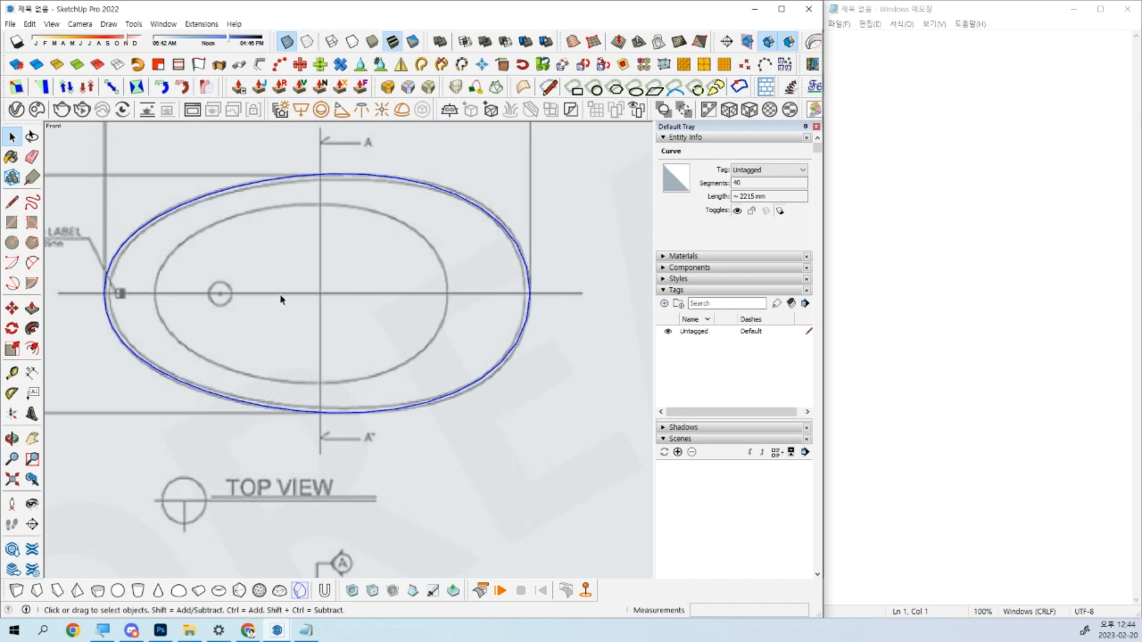
pyautogui.scroll(-3, 297, 330)
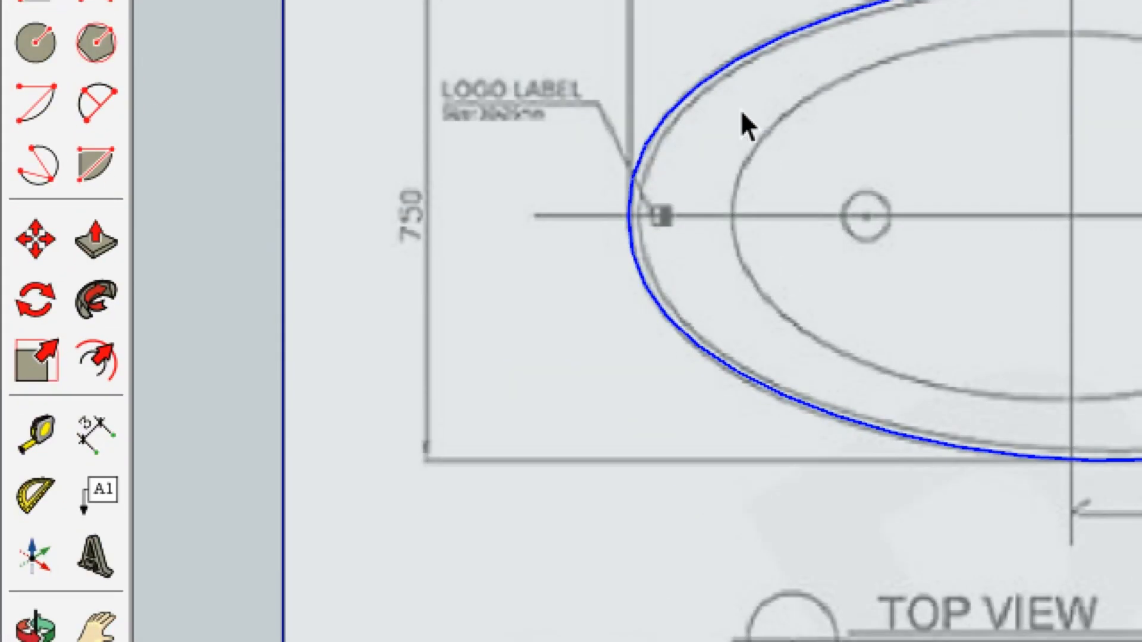
pyautogui.click(248, 343)
pyautogui.click(681, 105)
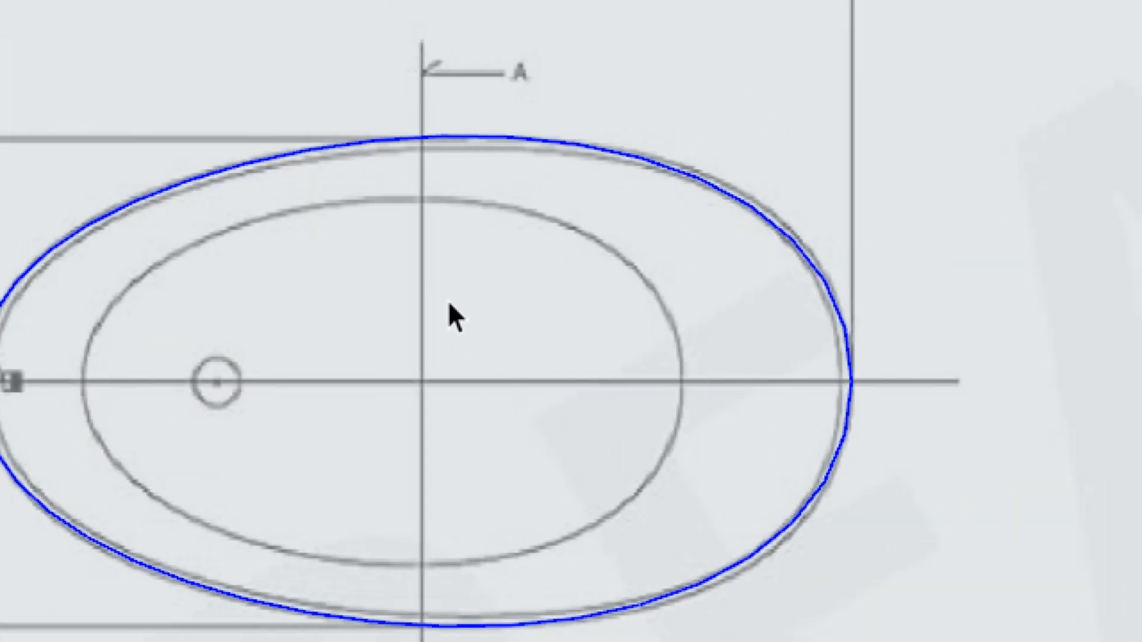
pyautogui.click(449, 304)
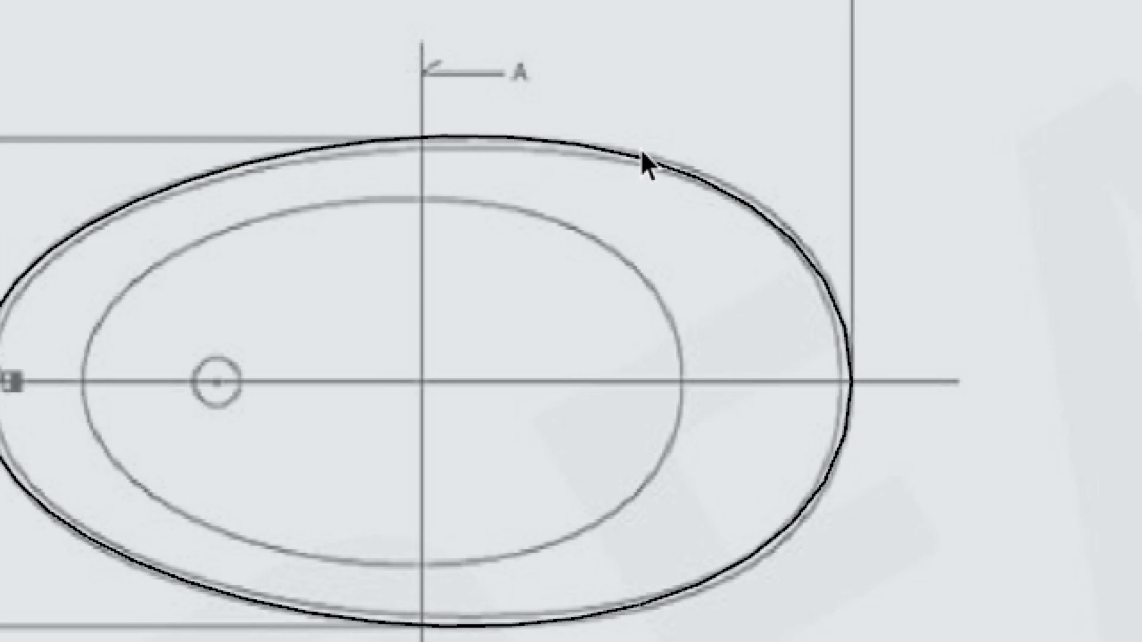
pyautogui.click(655, 167)
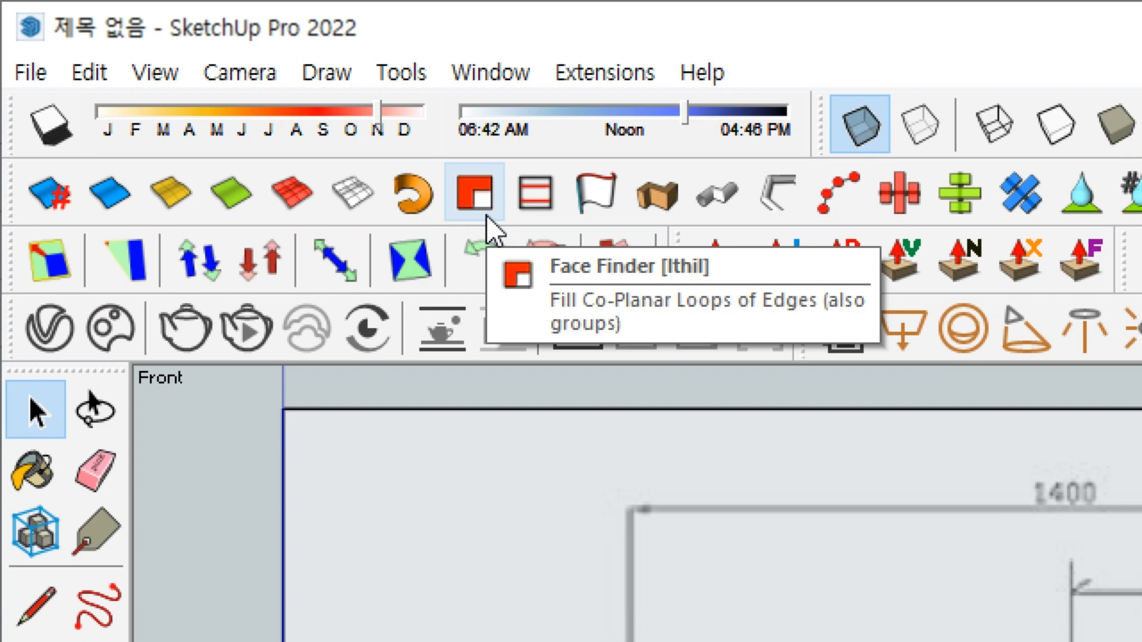
pyautogui.click(486, 218)
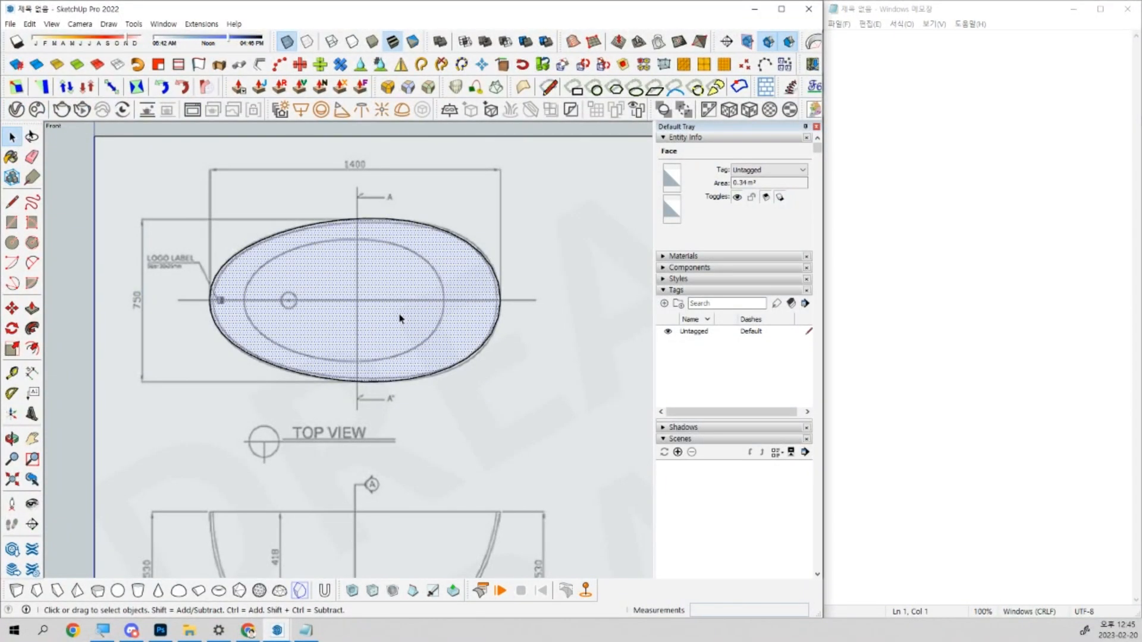
# Select the oval face with its outline and make it a component.
pyautogui.scroll(-3, 400, 315)
pyautogui.keyDown('shift'); pyautogui.moveTo(415, 387); pyautogui.dragTo(188, 366, button='middle'); pyautogui.keyUp('shift')
pyautogui.click(188, 366)
pyautogui.keyDown('shift'); pyautogui.moveTo(333, 401); pyautogui.dragTo(419, 381, button='middle'); pyautogui.keyUp('shift')
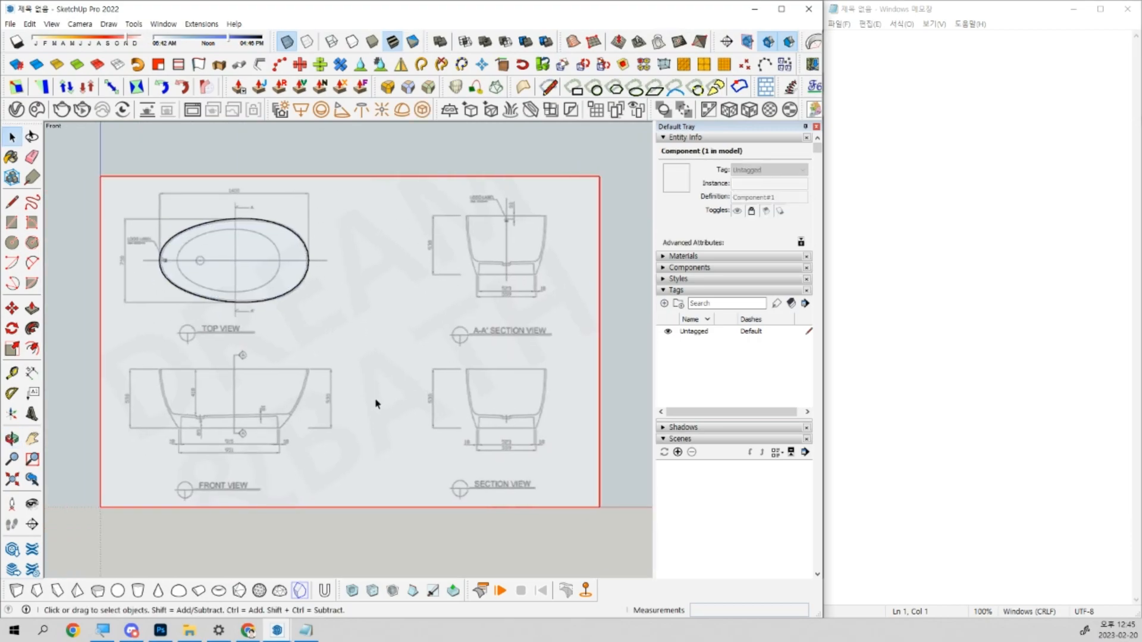
pyautogui.click(244, 276)
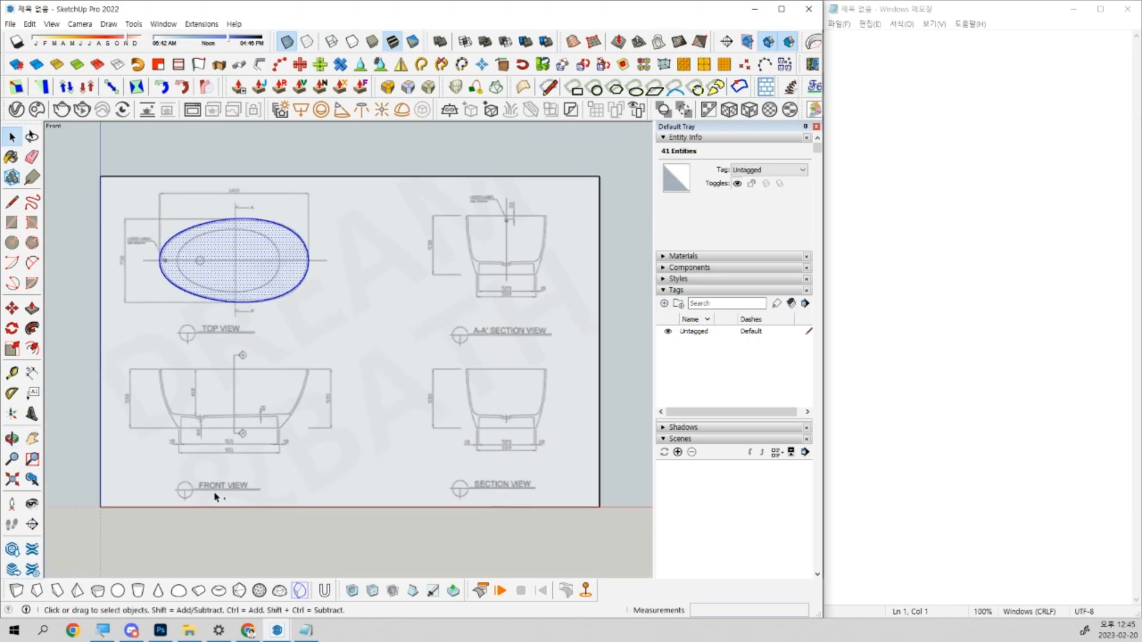
pyautogui.press('ctrl')
pyautogui.press('ctrl')
pyautogui.keyDown('shift'); pyautogui.moveTo(405, 390); pyautogui.dragTo(457, 388, button='middle'); pyautogui.keyUp('shift')
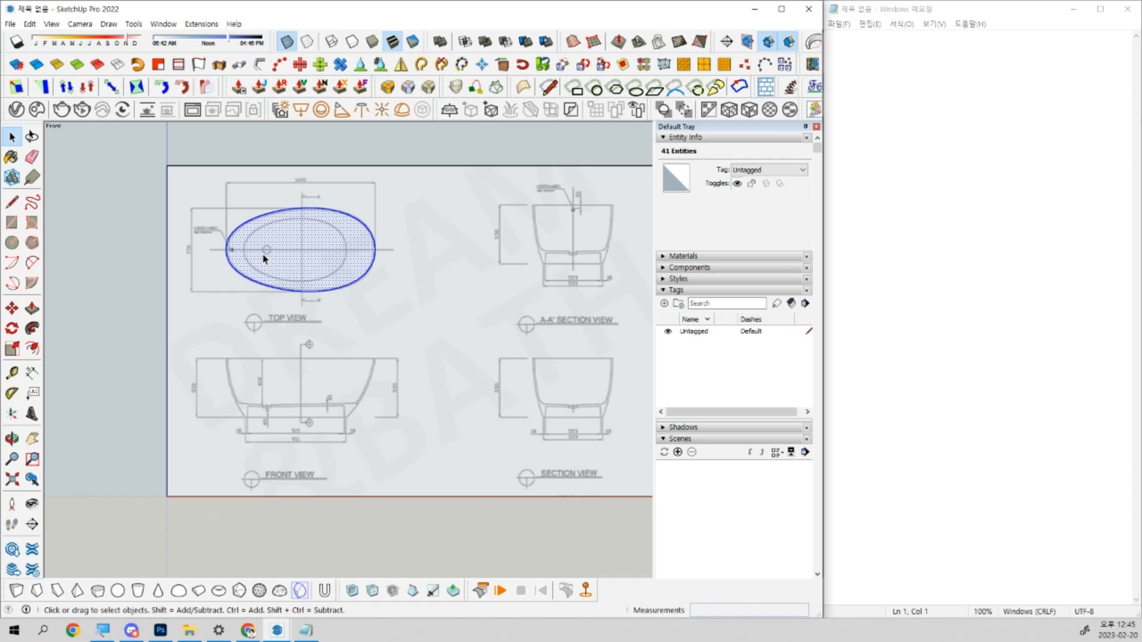
pyautogui.press('g')
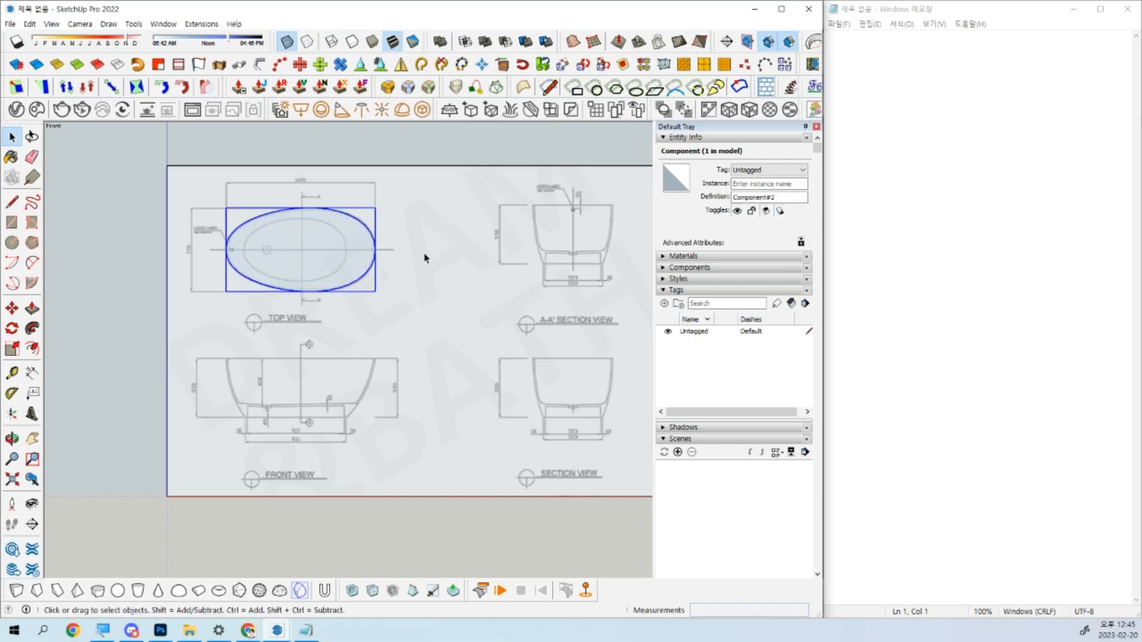
# Copy the oval component straight down from the top view onto the rim line of the front view.
pyautogui.press('m')
pyautogui.press('ctrl')
pyautogui.click(375, 249)
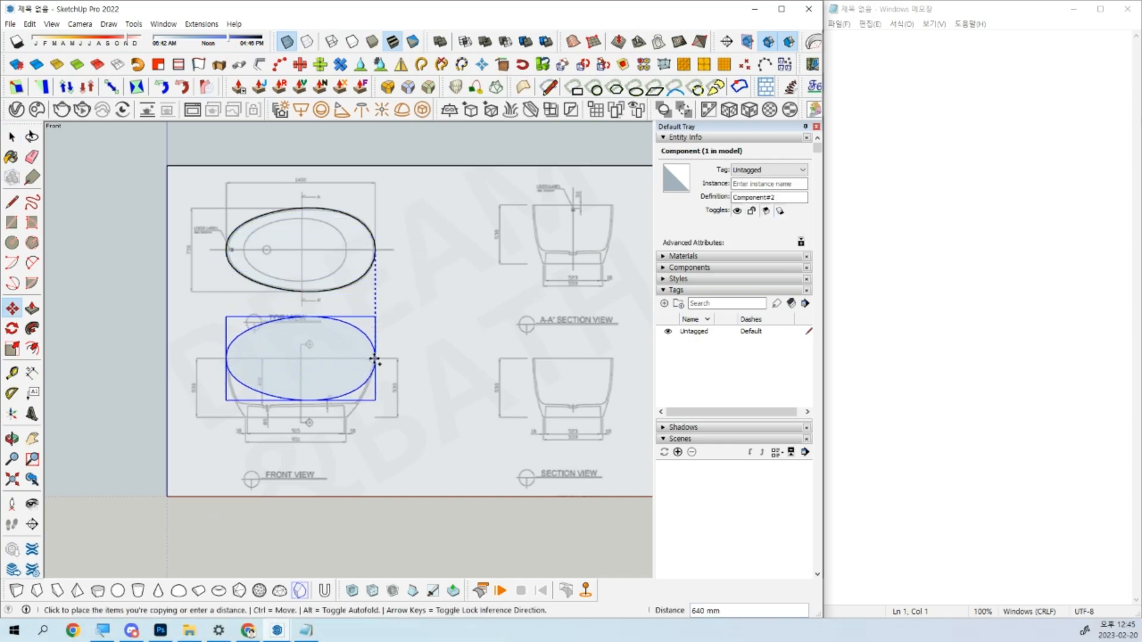
pyautogui.scroll(3, 375, 364)
pyautogui.click(374, 358)
# Rotate the copied oval about the rim's right end so it lies horizontal, perpendicular to the drawing.
pyautogui.press('q')
pyautogui.click(375, 357)
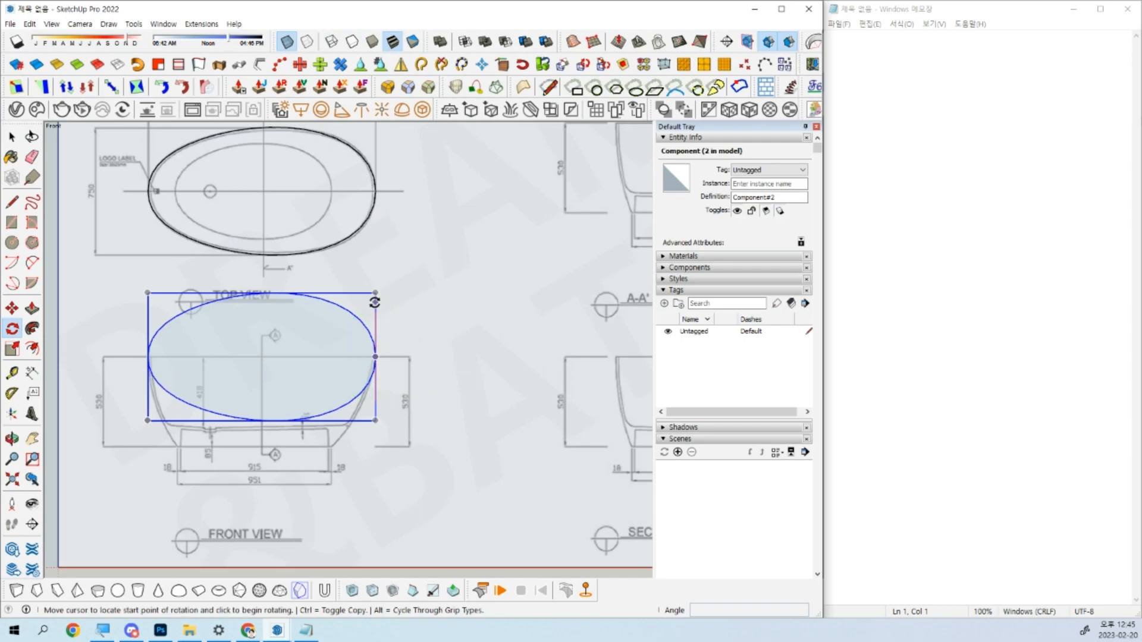
pyautogui.click(375, 301)
pyautogui.moveTo(414, 321); pyautogui.dragTo(133, 434, button='middle')
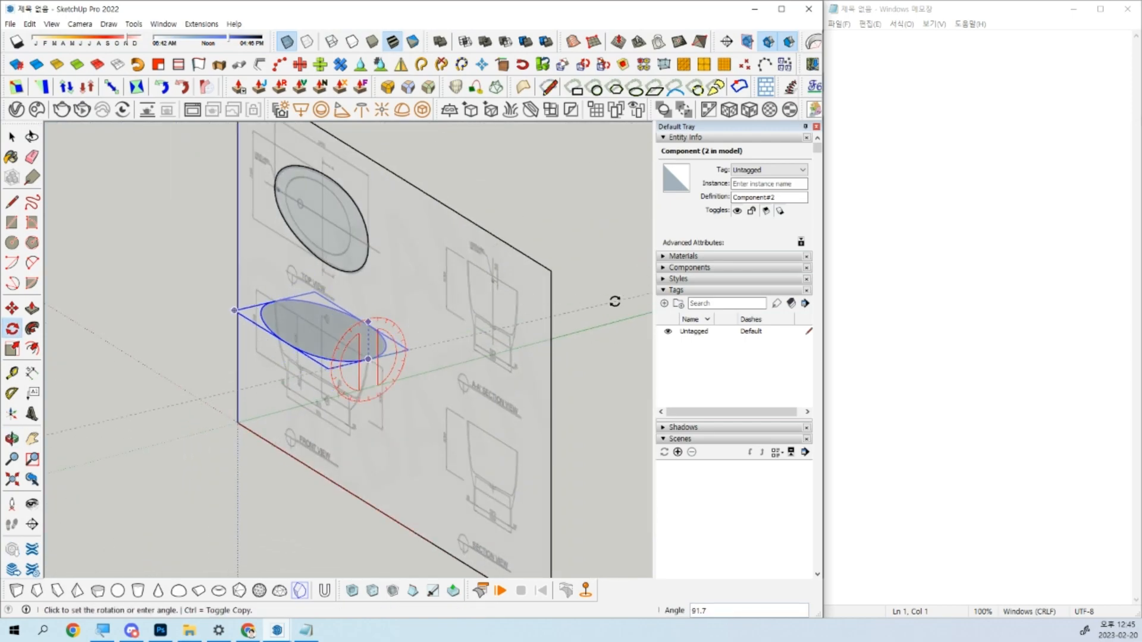
pyautogui.press('Return')
pyautogui.press('space')
# Try to copy the horizontal oval from the front view across to the section view, and delete that copy.
pyautogui.moveTo(483, 365); pyautogui.dragTo(416, 382, button='middle')
pyautogui.press('m')
pyautogui.click(150, 419)
pyautogui.press('ctrl')
pyautogui.click(436, 428)
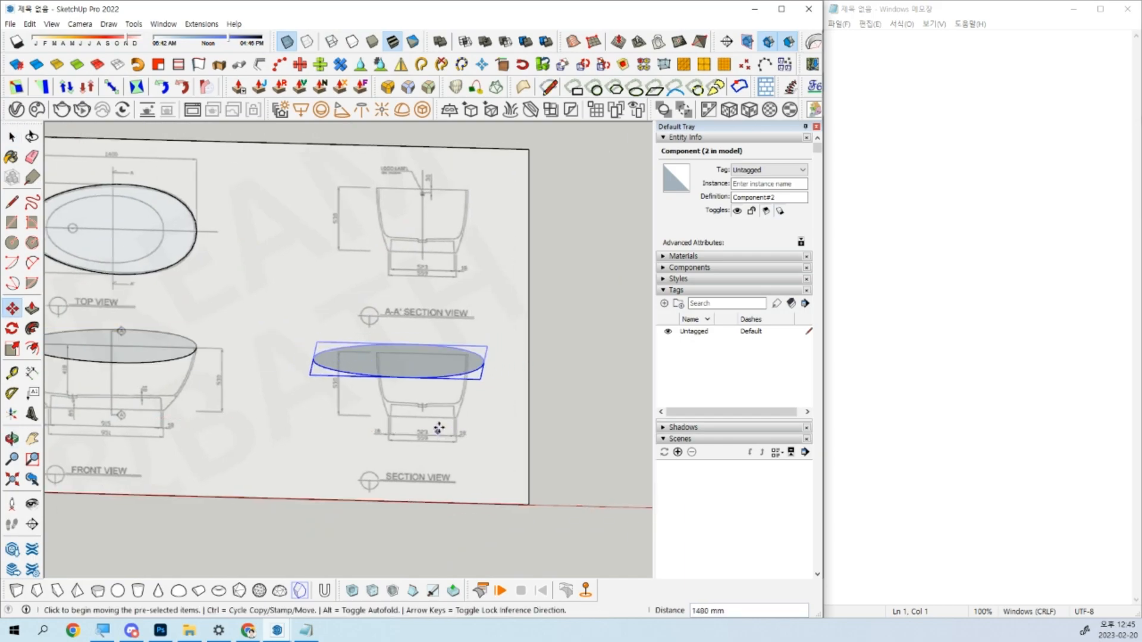
pyautogui.press('space')
pyautogui.press('Delete')
# Copy the horizontal oval about 1645 mm along the red axis from the front view to the section view.
pyautogui.click(152, 359)
pyautogui.press('m')
pyautogui.click(121, 429)
pyautogui.press('ctrl')
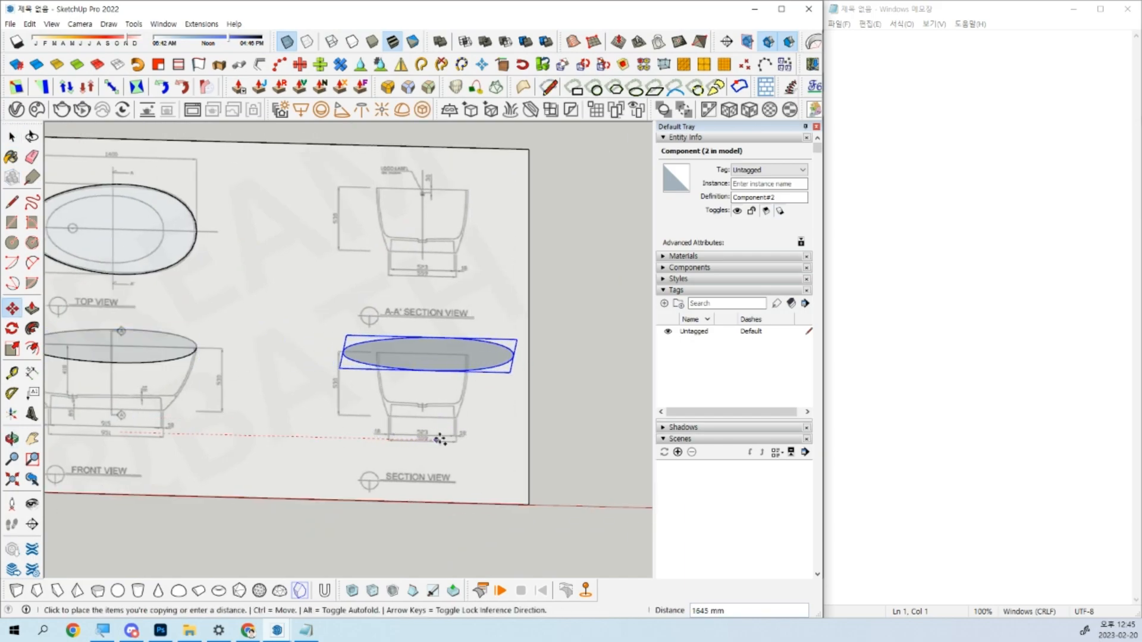
pyautogui.click(438, 437)
# Rotate the section view's oval copy 90 degrees in the horizontal plane.
pyautogui.press('q')
pyautogui.moveTo(439, 437); pyautogui.dragTo(439, 476, button='middle')
pyautogui.click(436, 354)
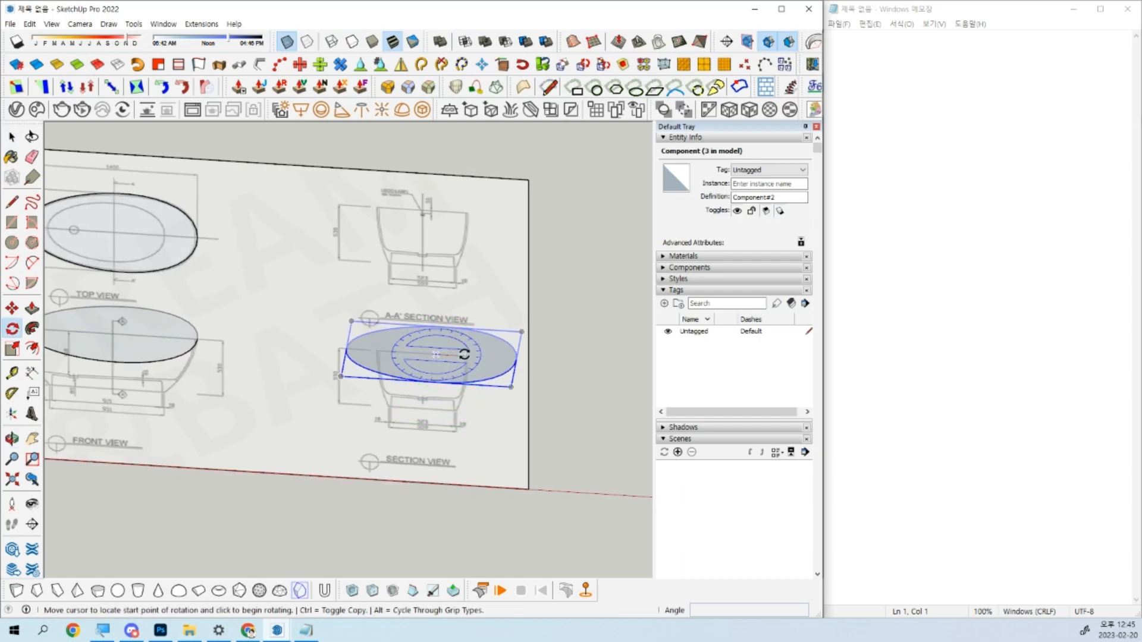
pyautogui.click(464, 355)
pyautogui.write('90')
pyautogui.press('Return')
pyautogui.press('space')
# Shift the rotated oval about 74 mm sideways to line it up with the rim of the section view.
pyautogui.press('F3')
pyautogui.press('v')
pyautogui.press('v')
pyautogui.keyDown('shift'); pyautogui.moveTo(419, 547); pyautogui.dragTo(495, 471, button='middle'); pyautogui.keyUp('shift')
pyautogui.scroll(2, 535, 446)
pyautogui.press('m')
pyautogui.click(535, 327)
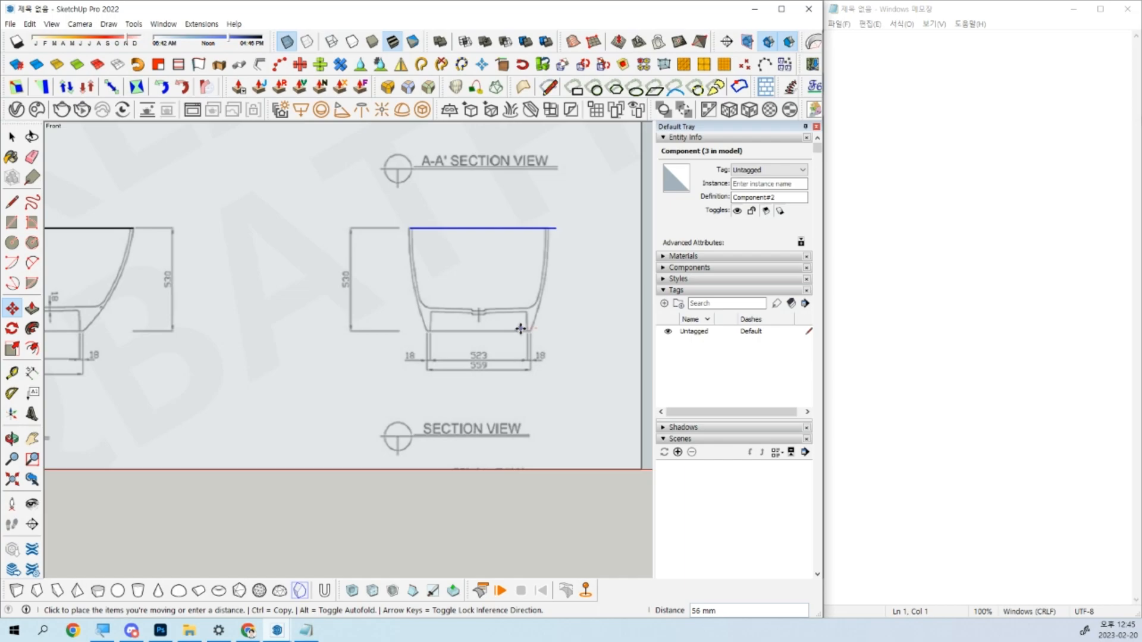
pyautogui.click(512, 328)
pyautogui.press('space')
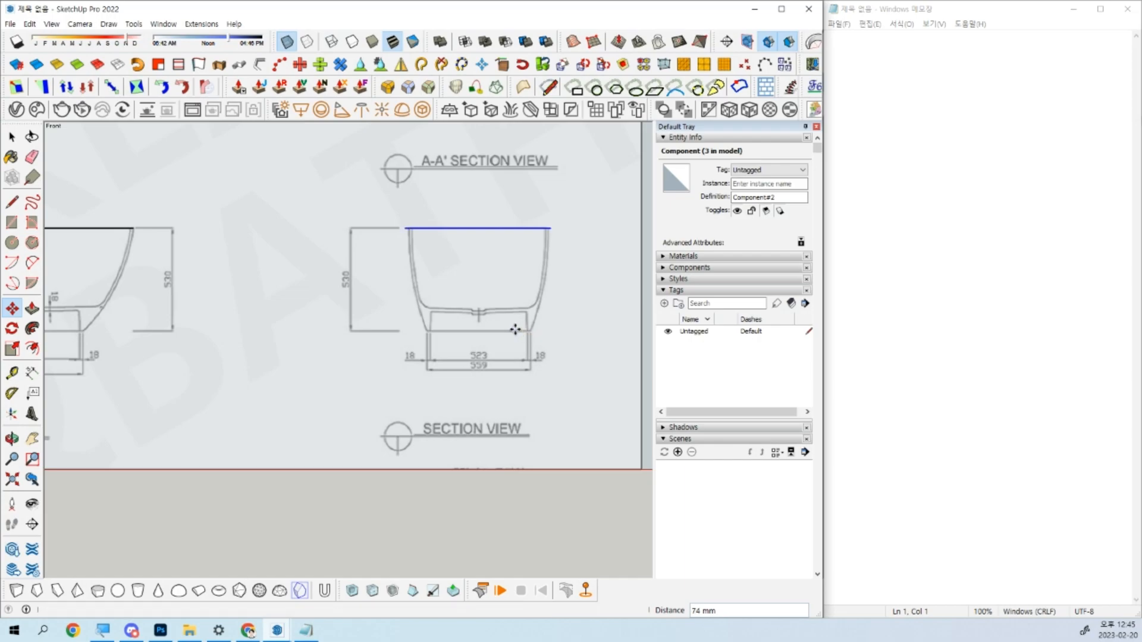
# Open the section view's oval component, examine its face and edges from several directions, and close it.
pyautogui.scroll(-4, 339, 365)
pyautogui.keyDown('shift'); pyautogui.moveTo(625, 359); pyautogui.dragTo(455, 358, button='middle'); pyautogui.keyUp('shift')
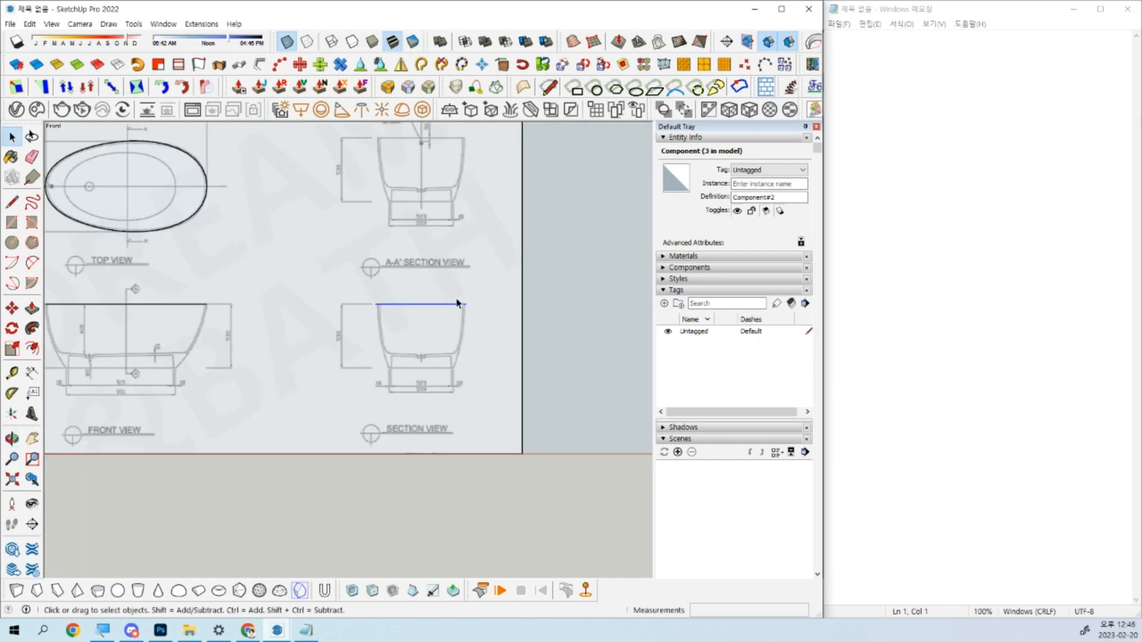
pyautogui.scroll(3, 459, 304)
pyautogui.moveTo(459, 303); pyautogui.dragTo(411, 394, button='middle')
pyautogui.doubleClick(432, 344)
pyautogui.hotkey('shift', 'f')
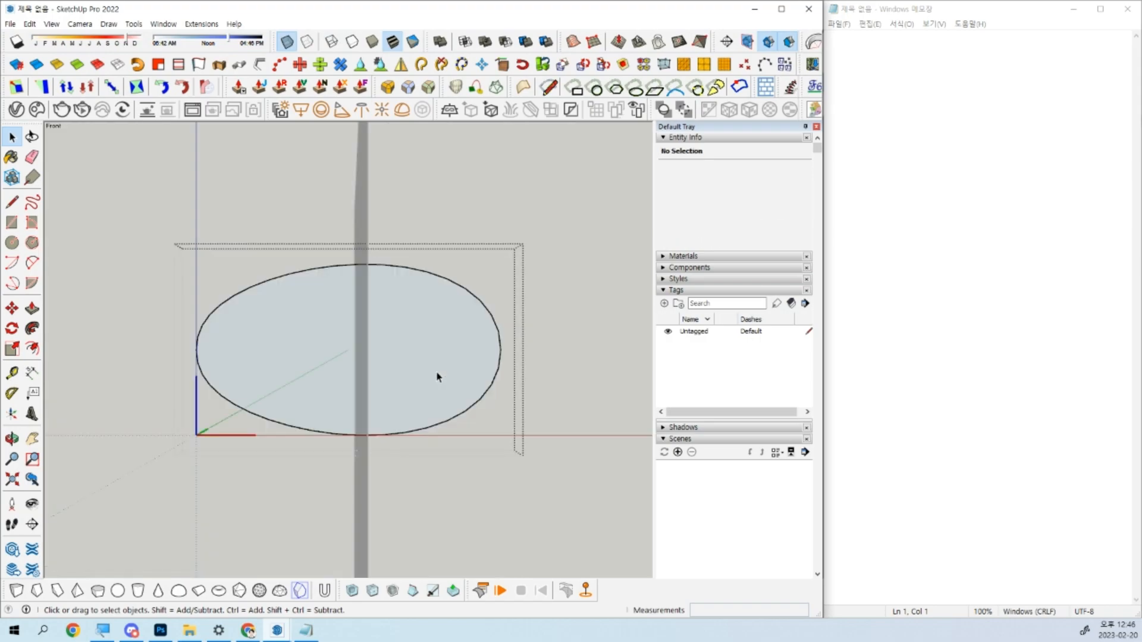
pyautogui.hotkey('shift', 'p')
pyautogui.moveTo(487, 450); pyautogui.dragTo(318, 302, button='middle')
pyautogui.scroll(-2, 345, 364)
pyautogui.doubleClick(344, 364)
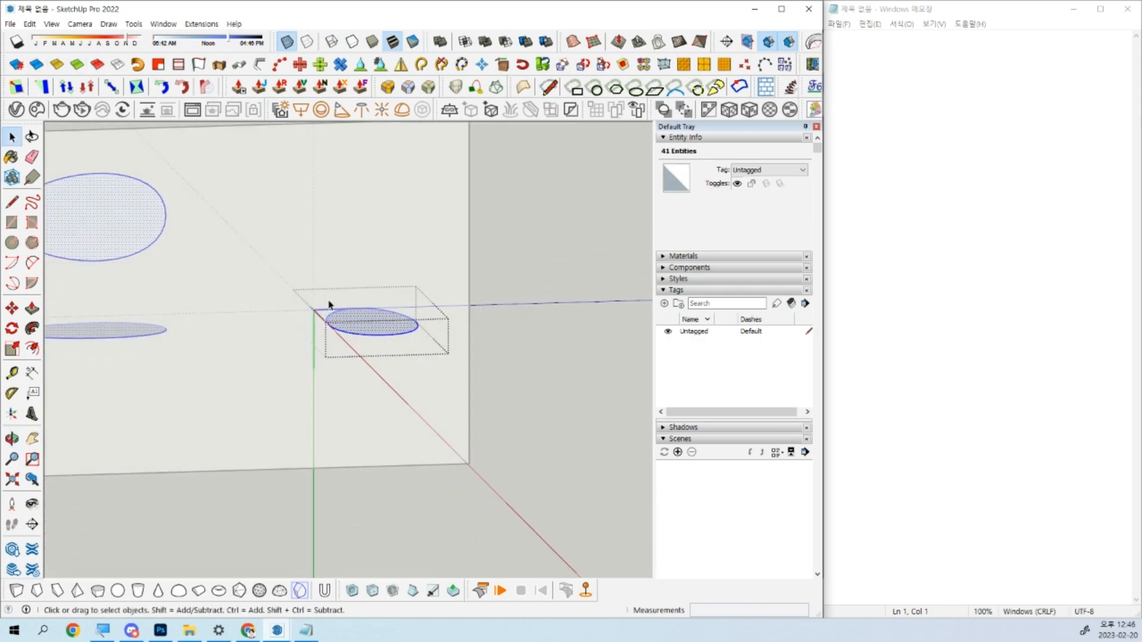
pyautogui.scroll(3, 410, 355)
pyautogui.press('Escape')
pyautogui.moveTo(399, 317)
pyautogui.mouseDown(button='middle')
pyautogui.moveTo(373, 281)
pyautogui.moveTo(374, 293)
pyautogui.mouseUp(button='middle')
# Close the oval component and copy the section view's horizontal oval straight down to the base line of the section view.
pyautogui.click(363, 298)
pyautogui.hotkey('shift', 'f')
pyautogui.scroll(2, 383, 222)
pyautogui.press('m')
pyautogui.press('ctrl')
pyautogui.click(402, 237)
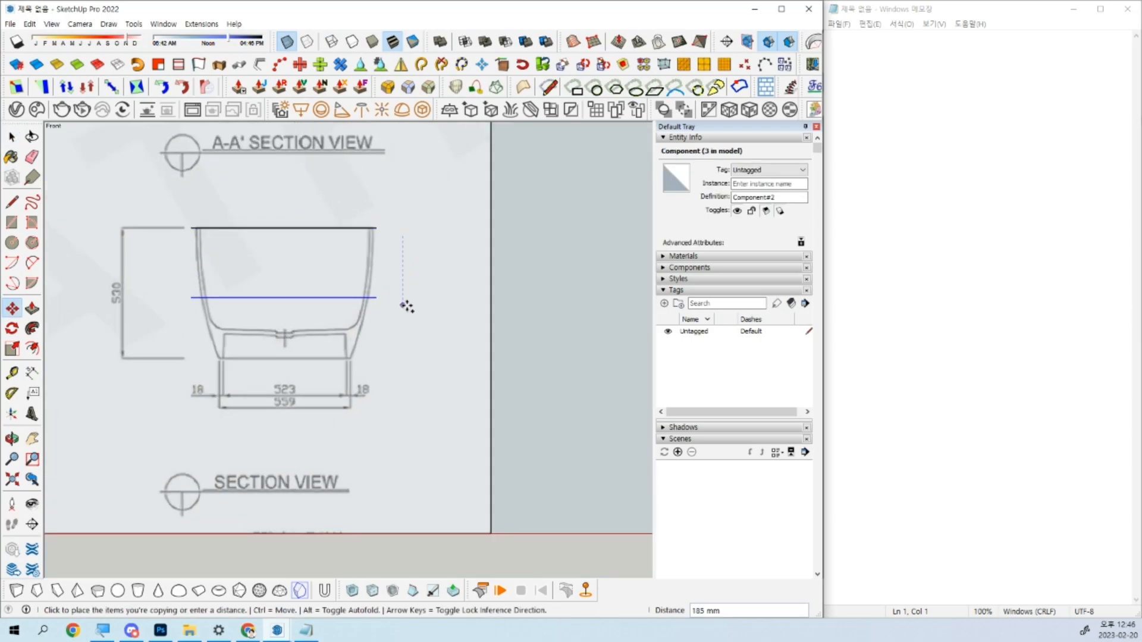
pyautogui.click(403, 367)
# Scale the lower oval copy about its centre to fit the width of the section view's base.
pyautogui.moveTo(319, 393); pyautogui.dragTo(260, 440, button='middle')
pyautogui.press('s')
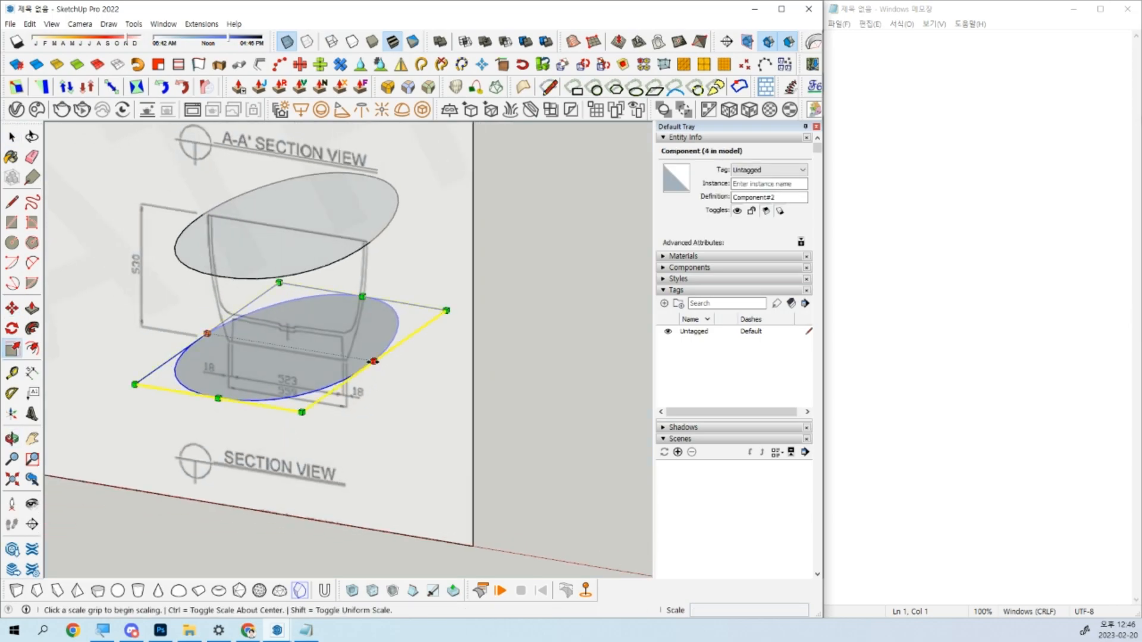
pyautogui.press('ctrl')
pyautogui.click(374, 361)
pyautogui.click(349, 358)
pyautogui.press('space')
pyautogui.moveTo(336, 367); pyautogui.dragTo(358, 343, button='middle')
# Try to move the scaled lower oval into the upper oval's component, and undo the attempt.
pyautogui.press('Delete')
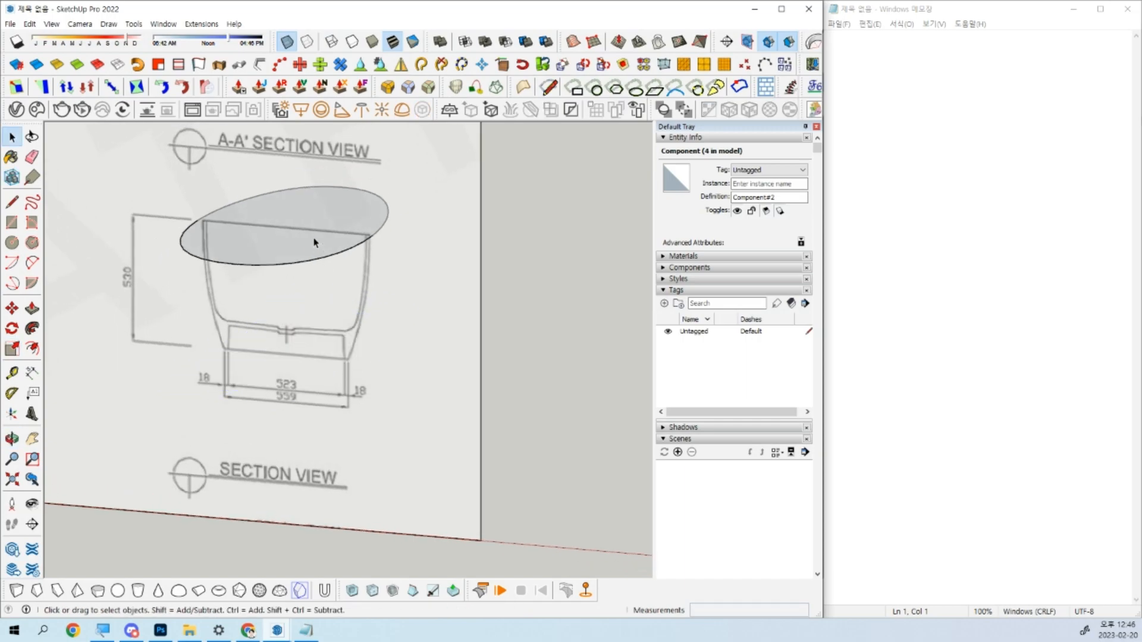
pyautogui.doubleClick(315, 243)
pyautogui.click(453, 337)
pyautogui.click(319, 355)
pyautogui.hotkey('ctrl', 'z')
pyautogui.hotkey('ctrl', 'z')
pyautogui.hotkey('ctrl', 'z')
# Explode the lower oval and place its loose geometry inside the section view's upper oval component.
pyautogui.rightClick(299, 364)
pyautogui.click(351, 284)
pyautogui.scroll(5, 340, 280)
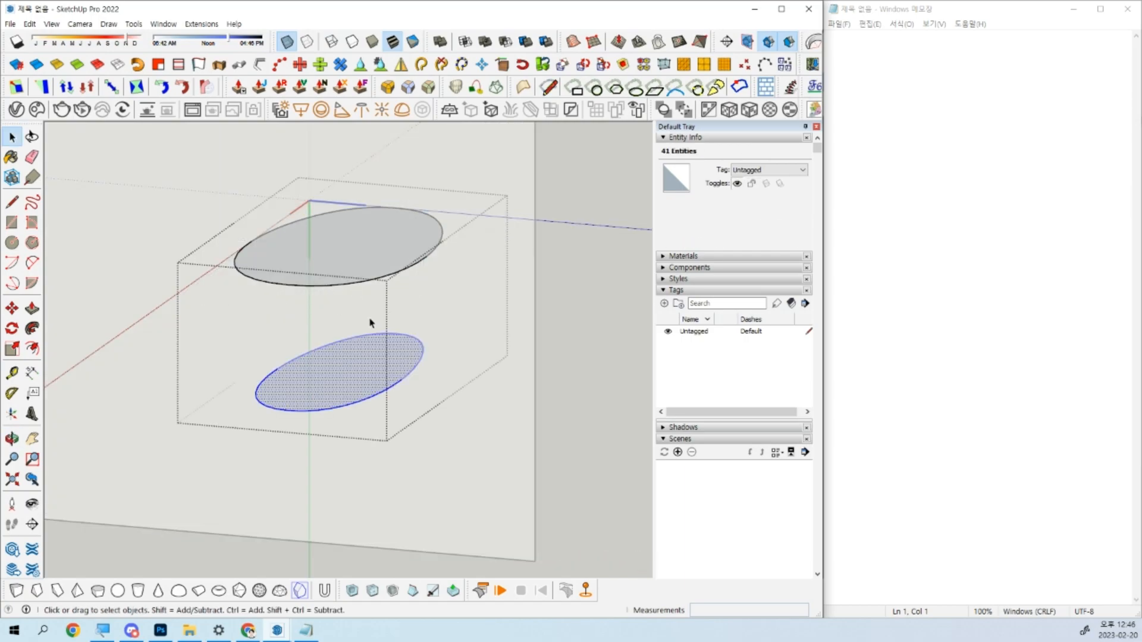
pyautogui.click(366, 315)
pyautogui.scroll(-6, 366, 315)
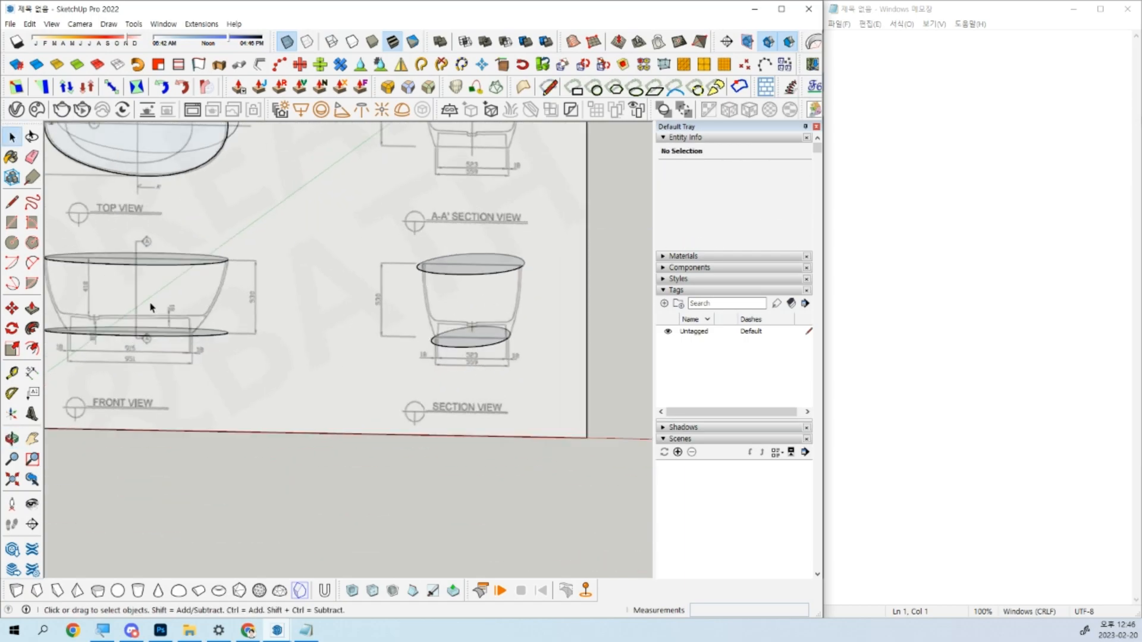
# Open the front view's oval component and move its lower oval out of the component, pasted in place.
pyautogui.press('F3')
pyautogui.press('v')
pyautogui.keyDown('shift'); pyautogui.moveTo(159, 410); pyautogui.dragTo(351, 377, button='middle'); pyautogui.keyUp('shift')
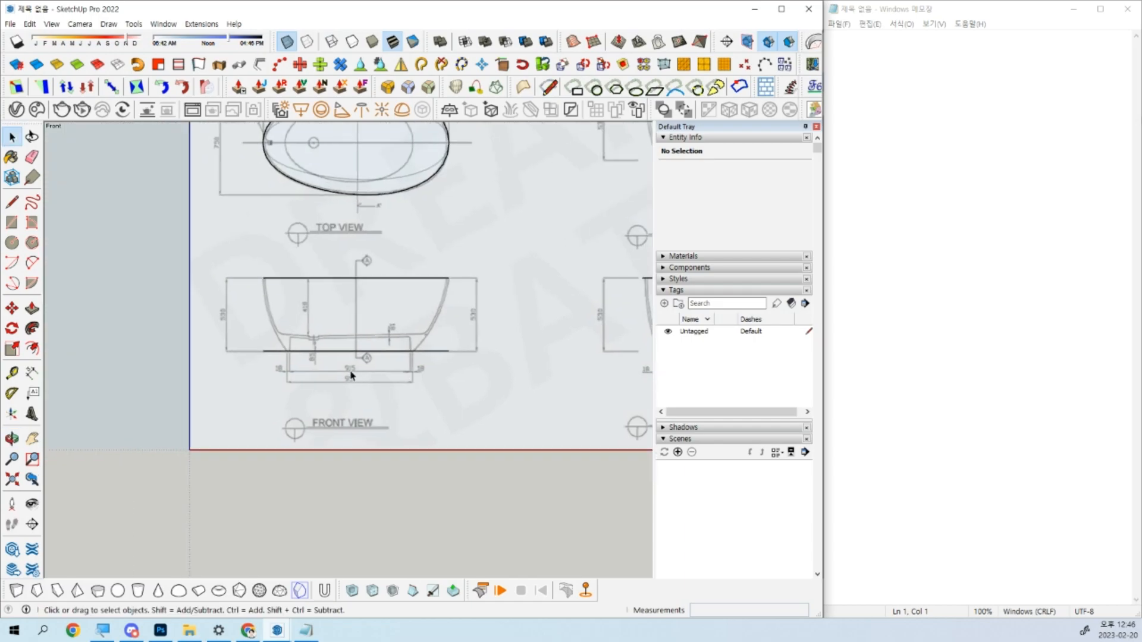
pyautogui.scroll(2, 351, 364)
pyautogui.doubleClick(351, 342)
pyautogui.moveTo(184, 328); pyautogui.dragTo(512, 359)
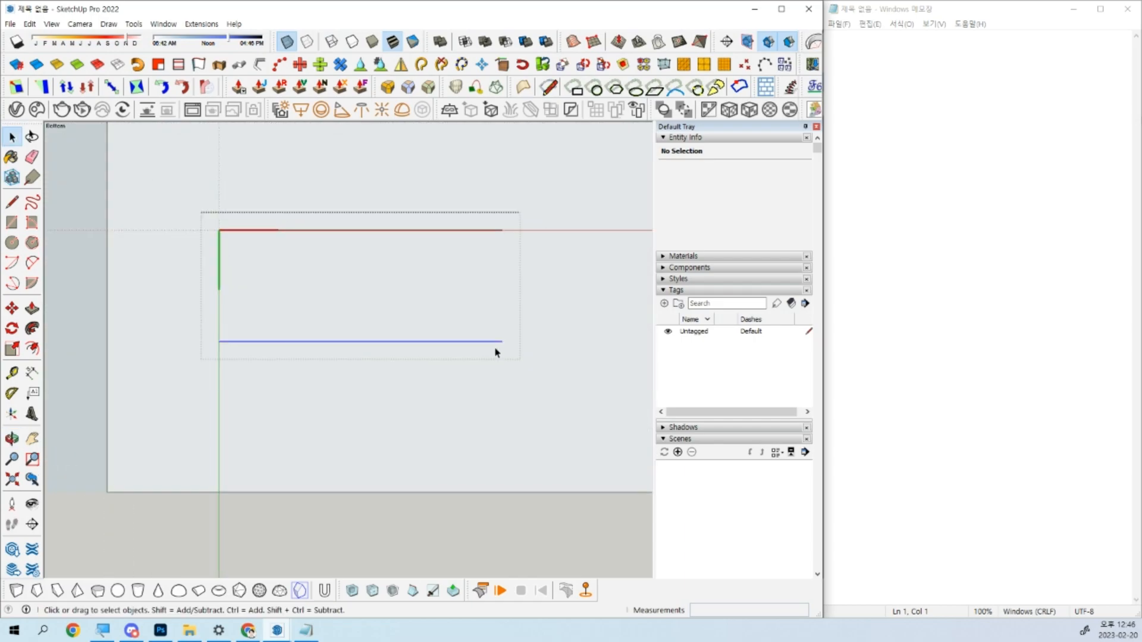
pyautogui.press('s')
pyautogui.moveTo(502, 343); pyautogui.dragTo(503, 367, button='middle')
pyautogui.press('space')
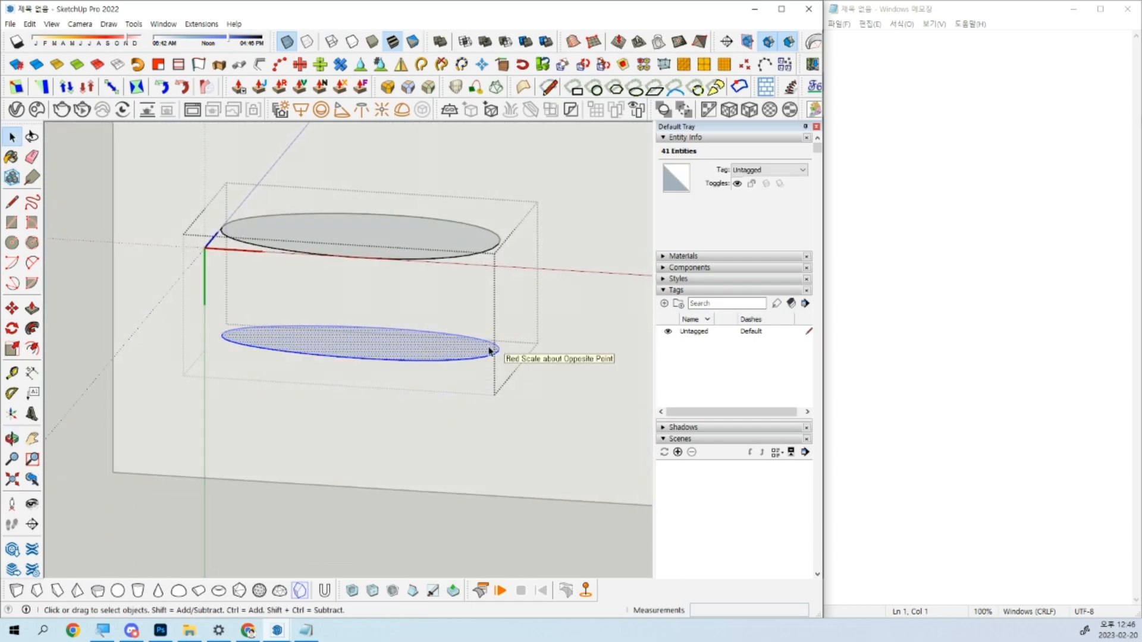
pyautogui.hotkey('ctrl', 'x')
pyautogui.click(460, 321)
pyautogui.hotkey('ctrl', 'shift', 'v')
pyautogui.moveTo(462, 322); pyautogui.dragTo(491, 341, button='middle')
# Scale the lower oval lengthwise from both ends to fit the 951 mm base of the front view.
pyautogui.press('F3')
pyautogui.press('s')
pyautogui.scroll(3, 543, 400)
pyautogui.moveTo(558, 394); pyautogui.dragTo(537, 422, button='middle')
pyautogui.click(550, 405)
pyautogui.click(475, 399)
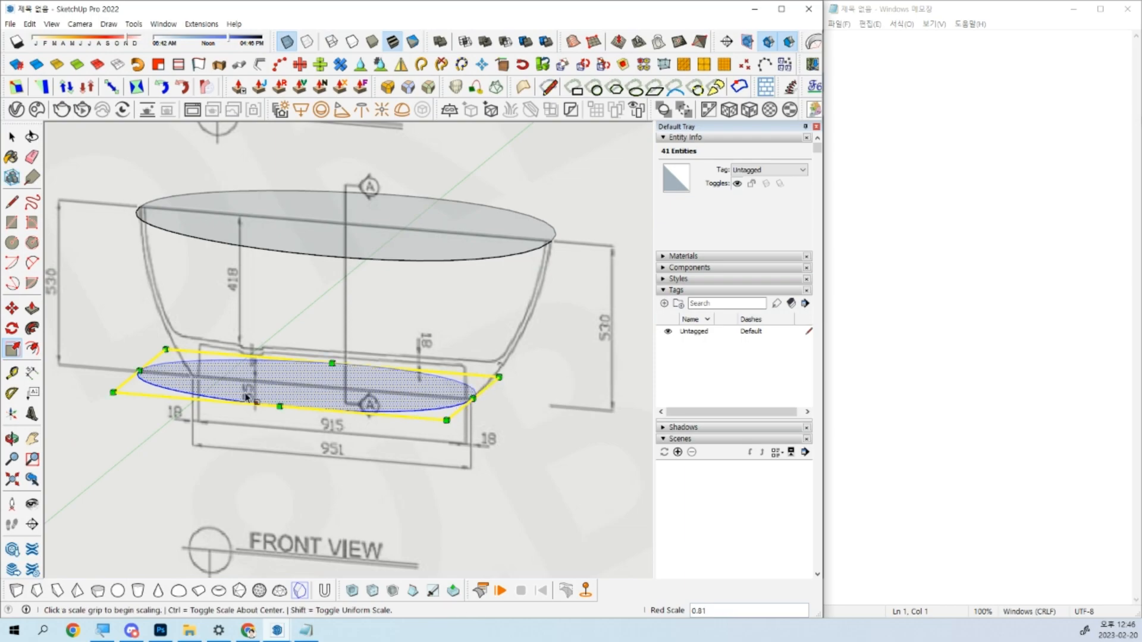
pyautogui.click(140, 372)
pyautogui.click(191, 377)
pyautogui.press('space')
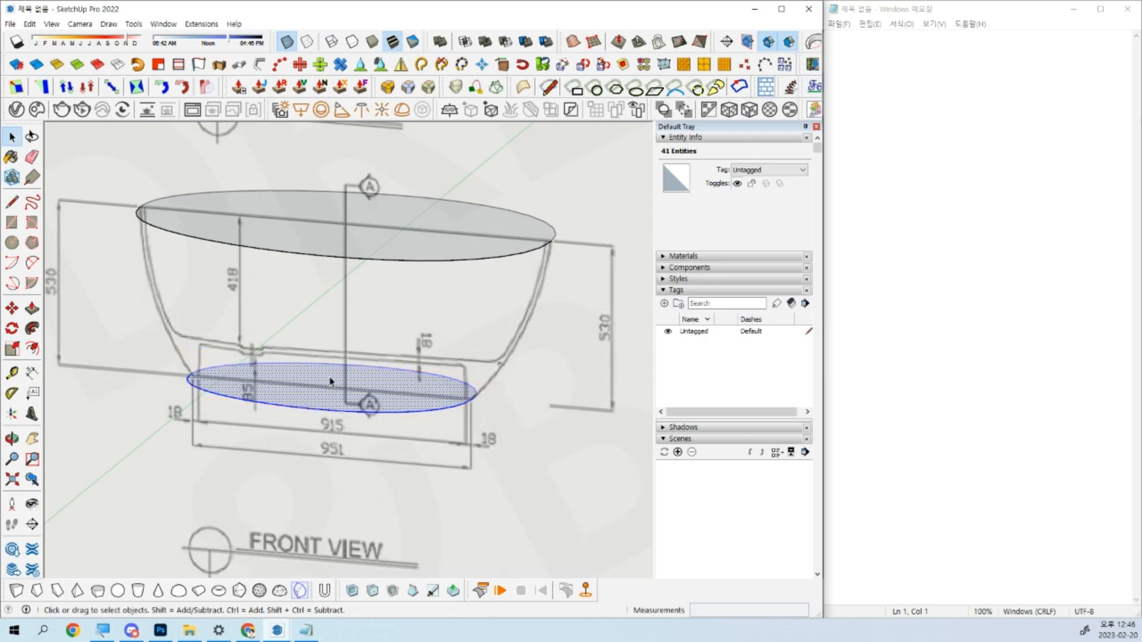
# Cut the resized lower oval and paste it in place inside the front view's upper oval component.
pyautogui.moveTo(435, 234); pyautogui.dragTo(441, 228, button='middle')
pyautogui.hotkey('ctrl', 'x')
pyautogui.doubleClick(409, 252)
pyautogui.hotkey('ctrl', 'shift', 'v')
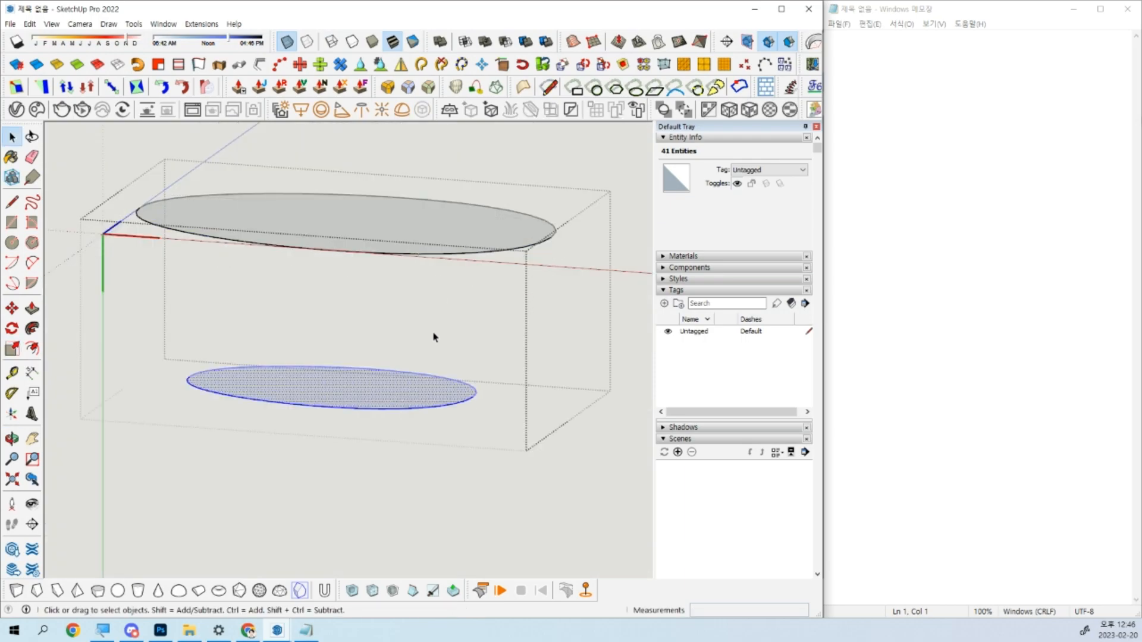
pyautogui.press('Escape')
# Examine the rim and base ovals against the top, front and section views from the front and at an angle.
pyautogui.scroll(-3, 443, 353)
pyautogui.keyDown('shift'); pyautogui.moveTo(442, 356); pyautogui.dragTo(298, 469, button='middle'); pyautogui.keyUp('shift')
pyautogui.press('F3')
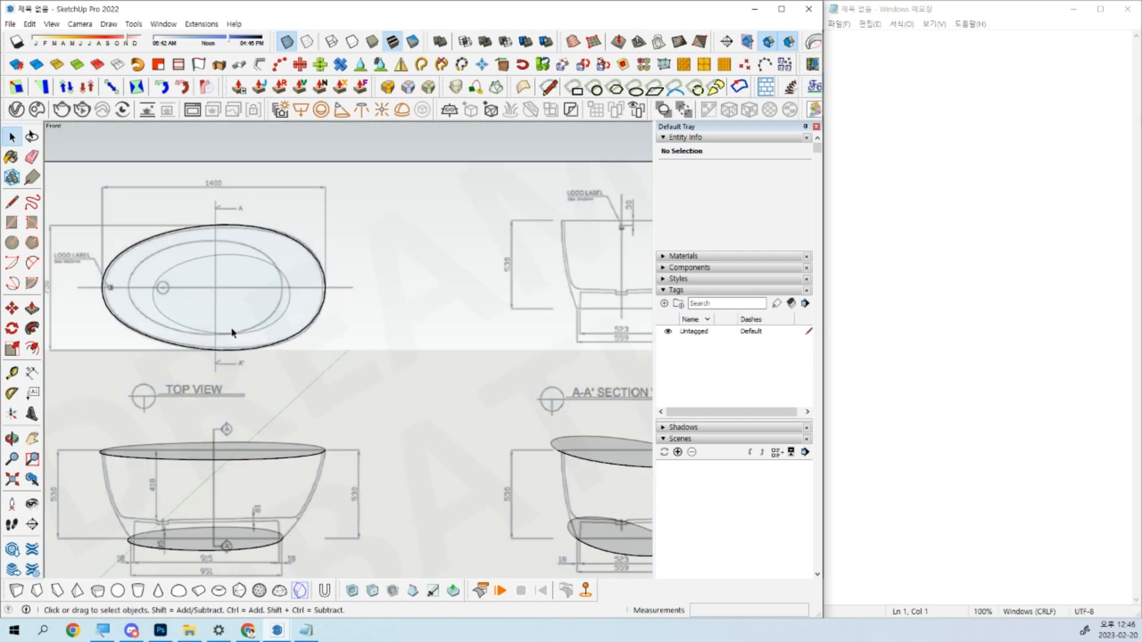
pyautogui.press('v')
pyautogui.scroll(3, 201, 296)
pyautogui.scroll(-6, 293, 421)
pyautogui.press('v')
pyautogui.moveTo(463, 391)
pyautogui.mouseDown(button='middle')
pyautogui.moveTo(464, 381)
pyautogui.moveTo(301, 523)
pyautogui.moveTo(328, 276)
pyautogui.mouseUp(button='middle')
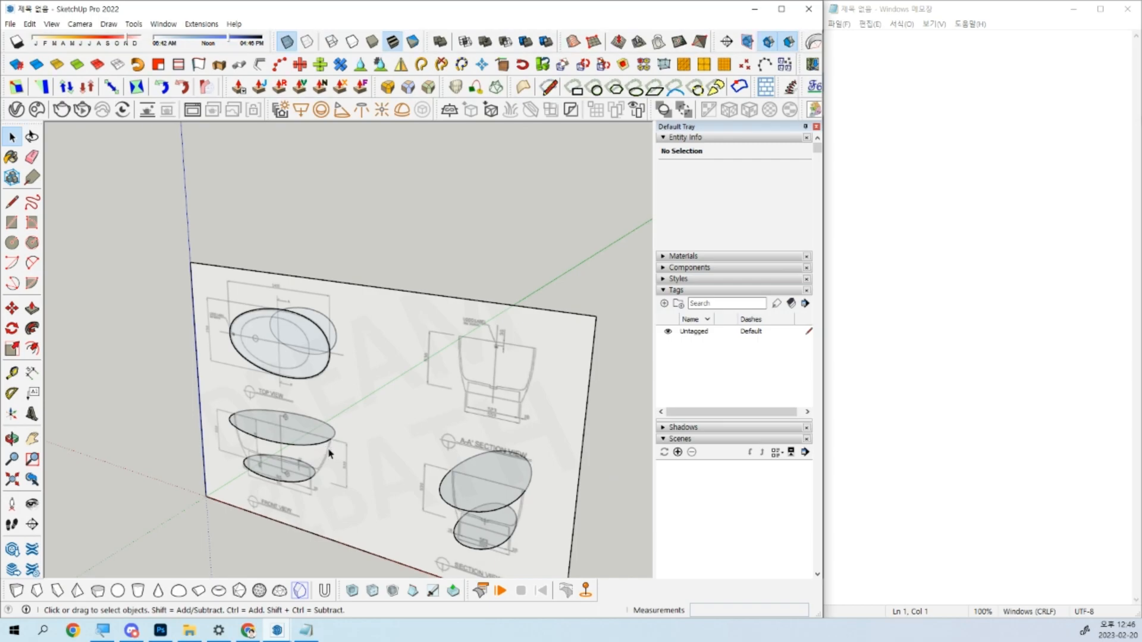
# Undo the base oval copies and their scaling on the front and section views.
pyautogui.hotkey('ctrl', 'z')
pyautogui.hotkey('ctrl', 'z')
pyautogui.hotkey('ctrl', 'z')
pyautogui.hotkey('ctrl', 'z')
pyautogui.hotkey('ctrl', 'z')
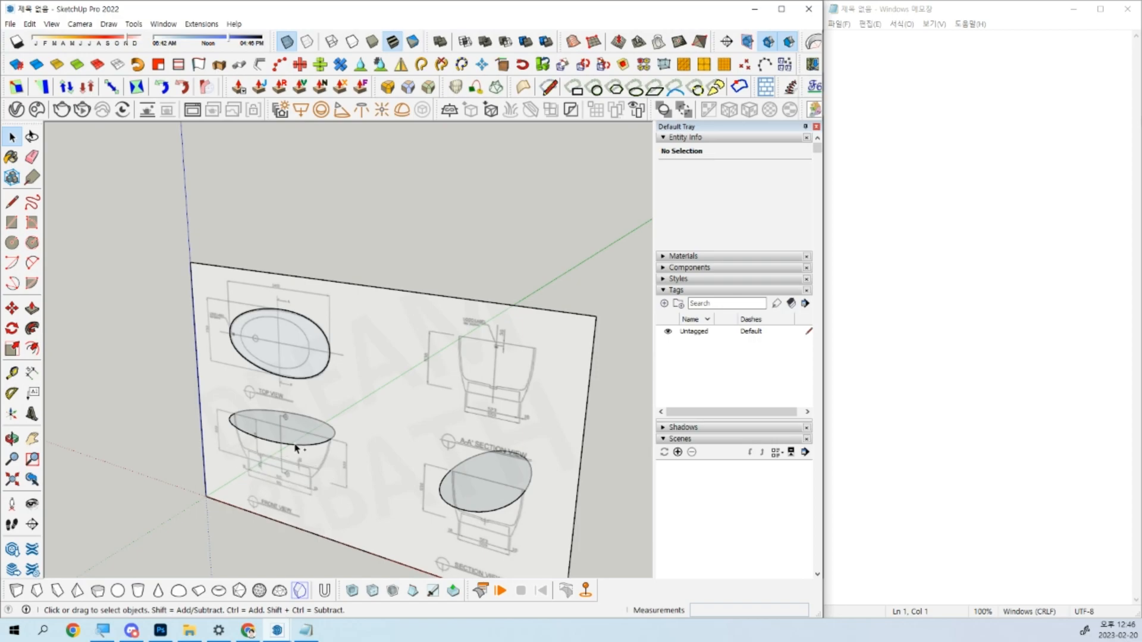
pyautogui.hotkey('ctrl', 'z')
pyautogui.hotkey('ctrl', 'z')
pyautogui.hotkey('ctrl', 'z')
pyautogui.hotkey('ctrl', 'z')
pyautogui.hotkey('ctrl', 'z')
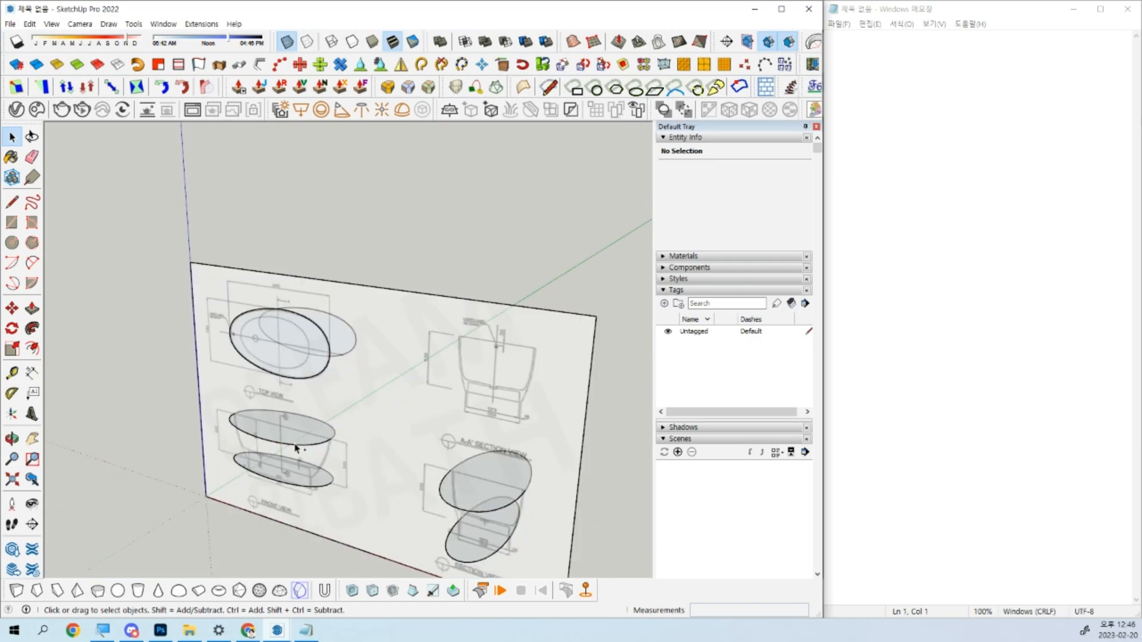
pyautogui.hotkey('ctrl', 'z')
pyautogui.hotkey('ctrl', 'z')
pyautogui.hotkey('ctrl', 'z')
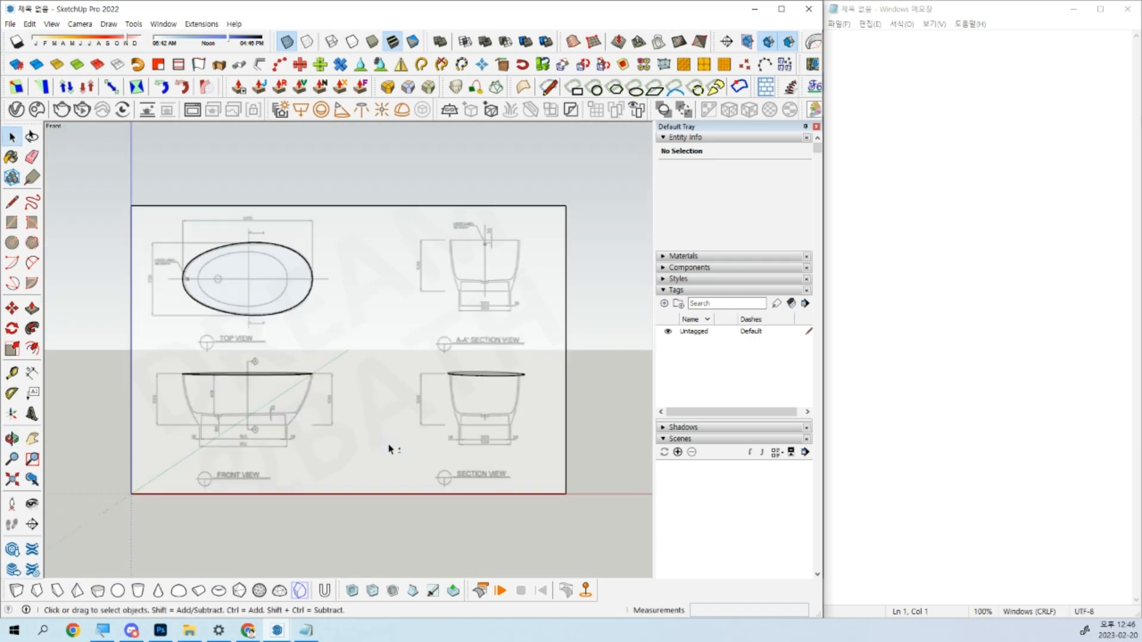
# Examine the rim ovals against the outlines of the top, front and section views.
pyautogui.scroll(3, 209, 317)
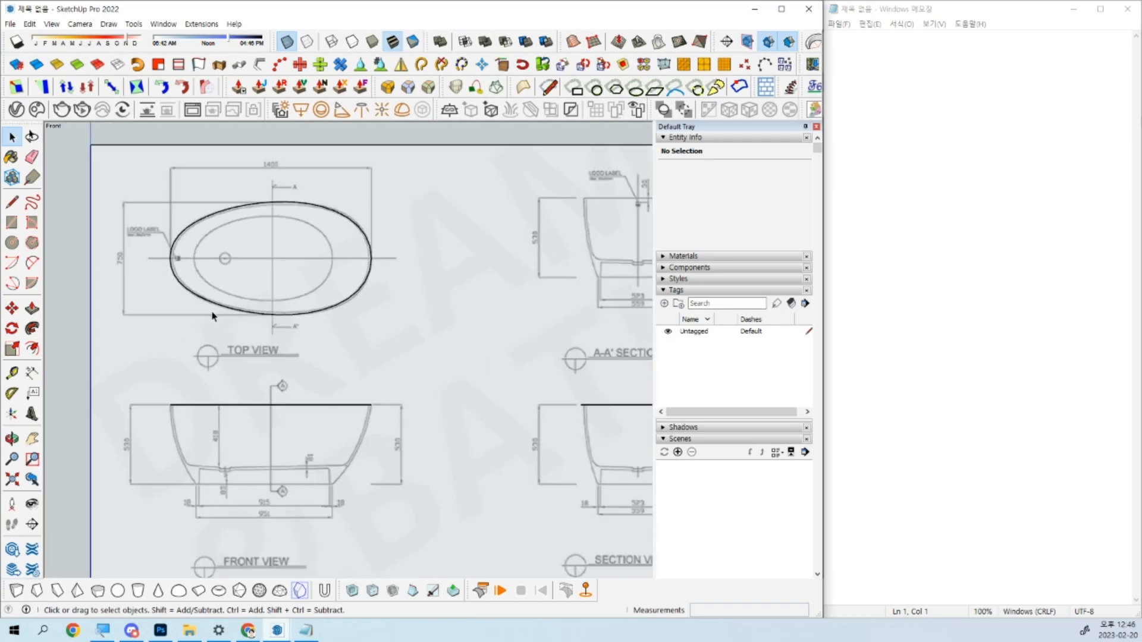
pyautogui.scroll(-4, 212, 314)
pyautogui.keyDown('shift'); pyautogui.moveTo(213, 314); pyautogui.dragTo(213, 289, button='middle'); pyautogui.keyUp('shift')
pyautogui.moveTo(441, 150); pyautogui.dragTo(383, 240)
pyautogui.click(394, 137)
pyautogui.keyDown('shift'); pyautogui.moveTo(310, 223); pyautogui.dragTo(340, 226, button='middle'); pyautogui.keyUp('shift')
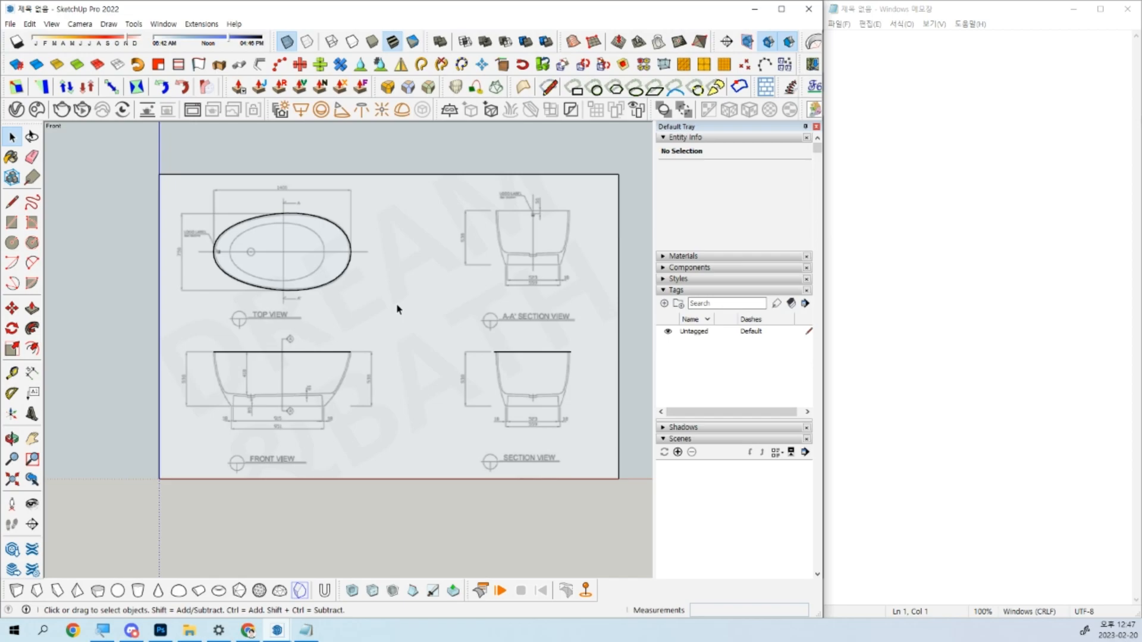
pyautogui.click(439, 271)
pyautogui.scroll(3, 258, 309)
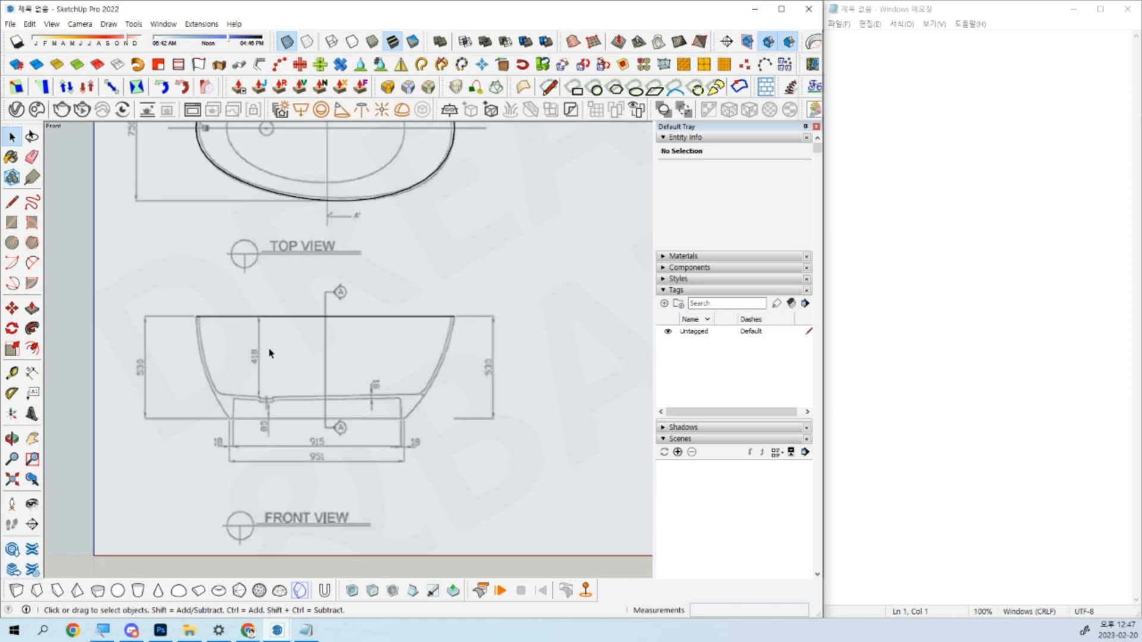
pyautogui.click(320, 322)
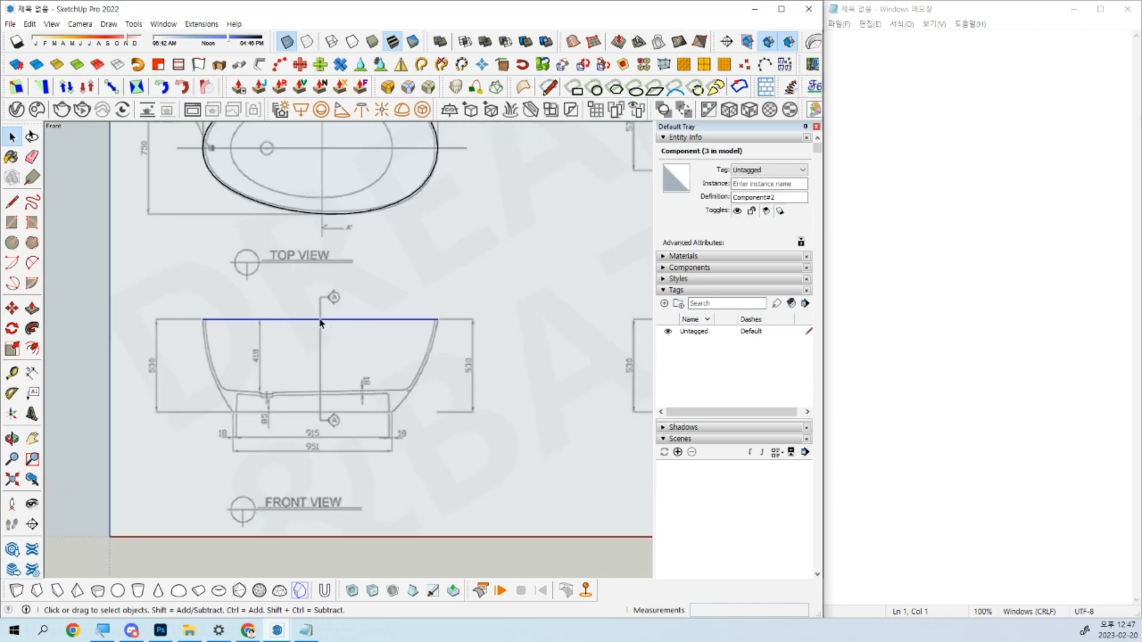
pyautogui.scroll(-2, 320, 323)
pyautogui.keyDown('shift'); pyautogui.moveTo(381, 308); pyautogui.dragTo(336, 341, button='middle'); pyautogui.keyUp('shift')
pyautogui.click(336, 255)
# Delete the horizontal ovals on the front view and the section view.
pyautogui.scroll(-1, 456, 344)
pyautogui.scroll(-5, 184, 326)
pyautogui.moveTo(164, 324); pyautogui.dragTo(512, 408)
pyautogui.press('Delete')
# Copy the top view's oval component 633 mm straight down onto the rim line of the front view.
pyautogui.scroll(6, 219, 304)
pyautogui.click(297, 262)
pyautogui.scroll(3, 342, 303)
pyautogui.press('m')
pyautogui.click(474, 206)
pyautogui.press('ctrl')
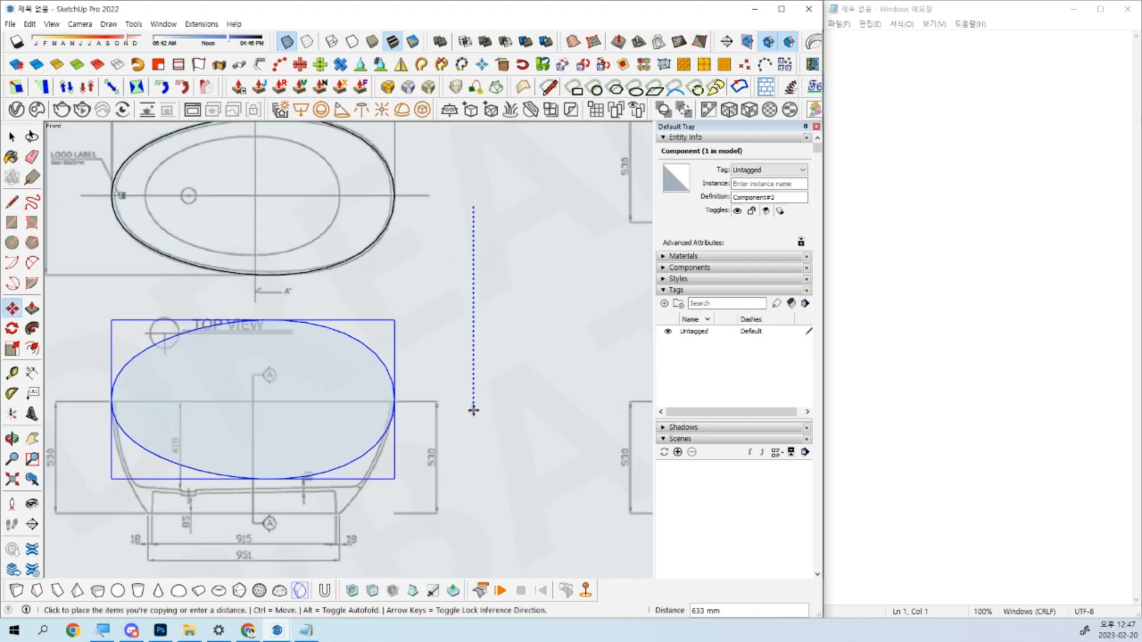
pyautogui.click(474, 410)
pyautogui.press('space')
# Rotate the front view's oval copy about the red axis at the rim line so that it lies horizontal.
pyautogui.moveTo(471, 410); pyautogui.dragTo(332, 404, button='middle')
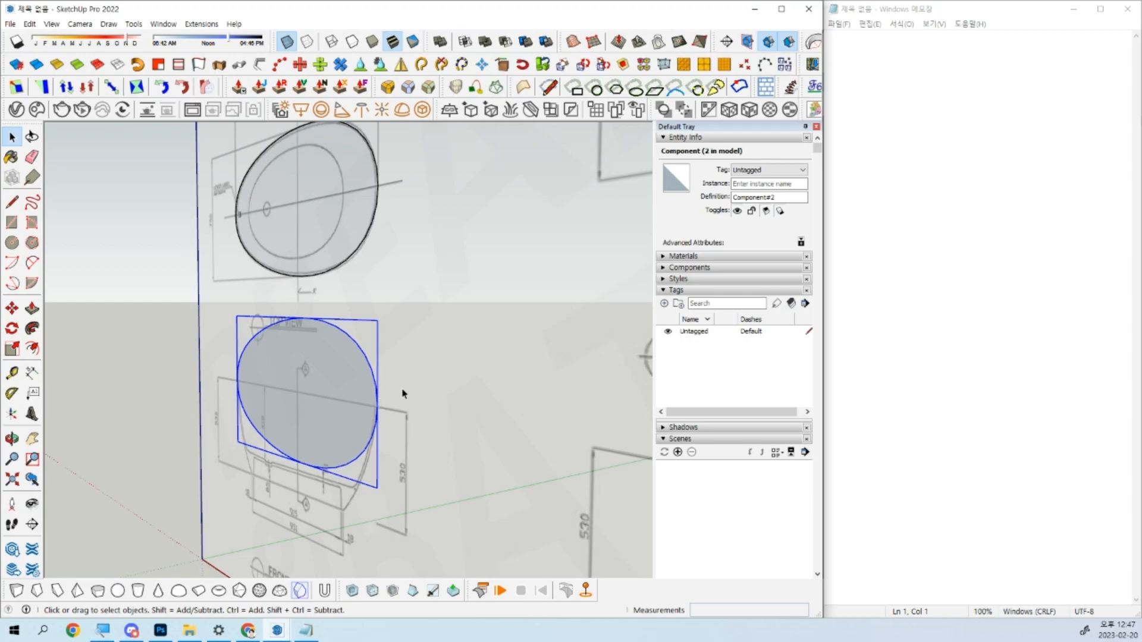
pyautogui.press('ctrl')
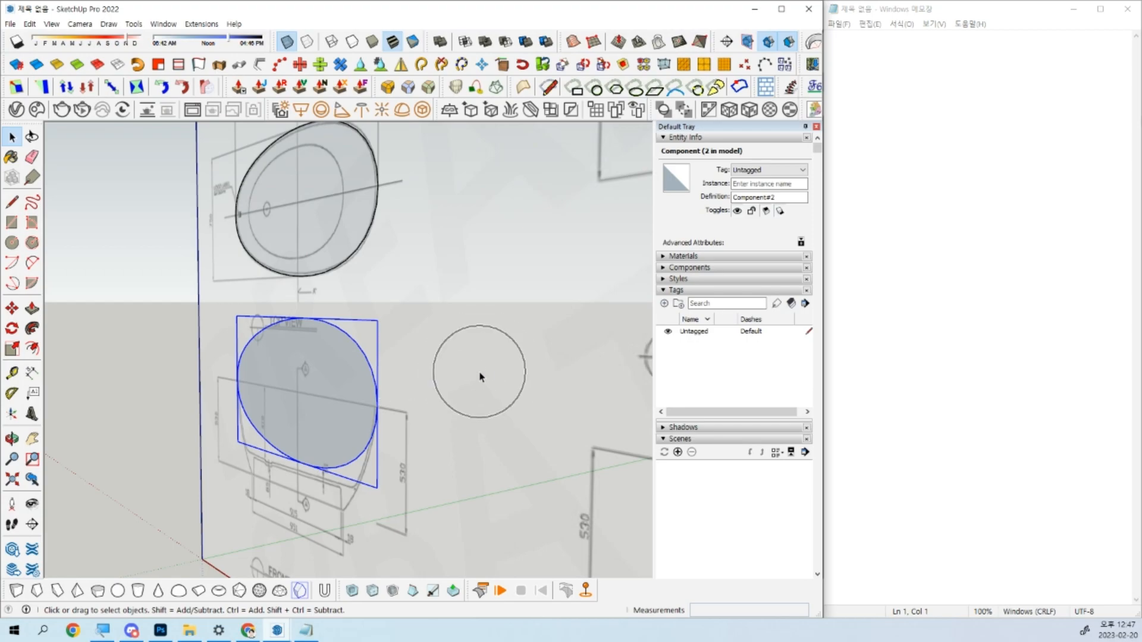
pyautogui.press('ctrl')
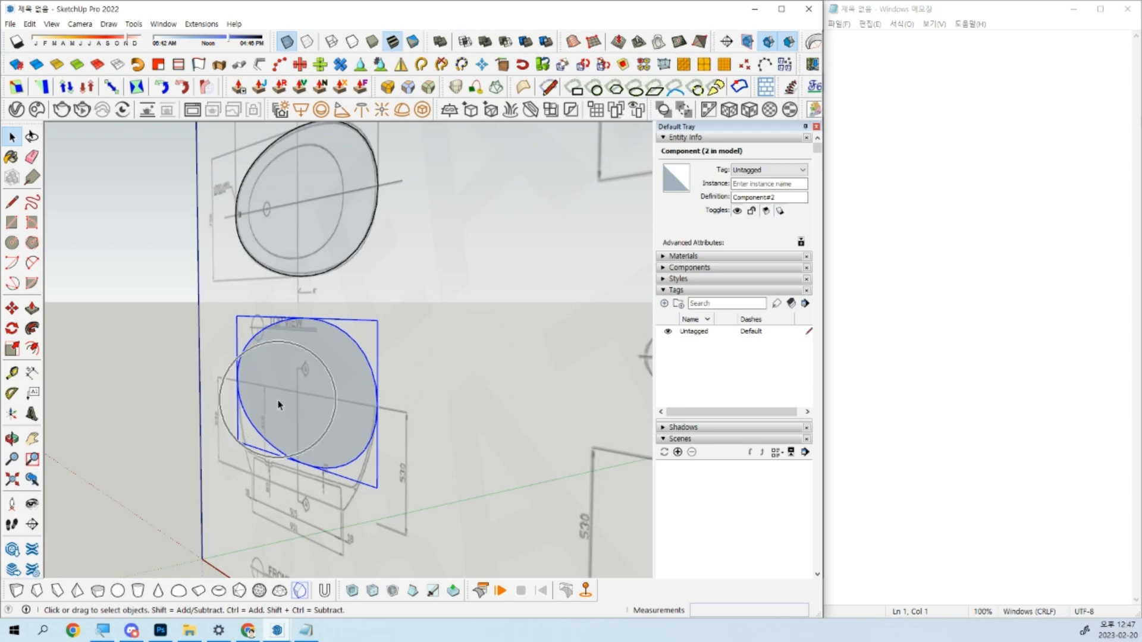
pyautogui.click(280, 214)
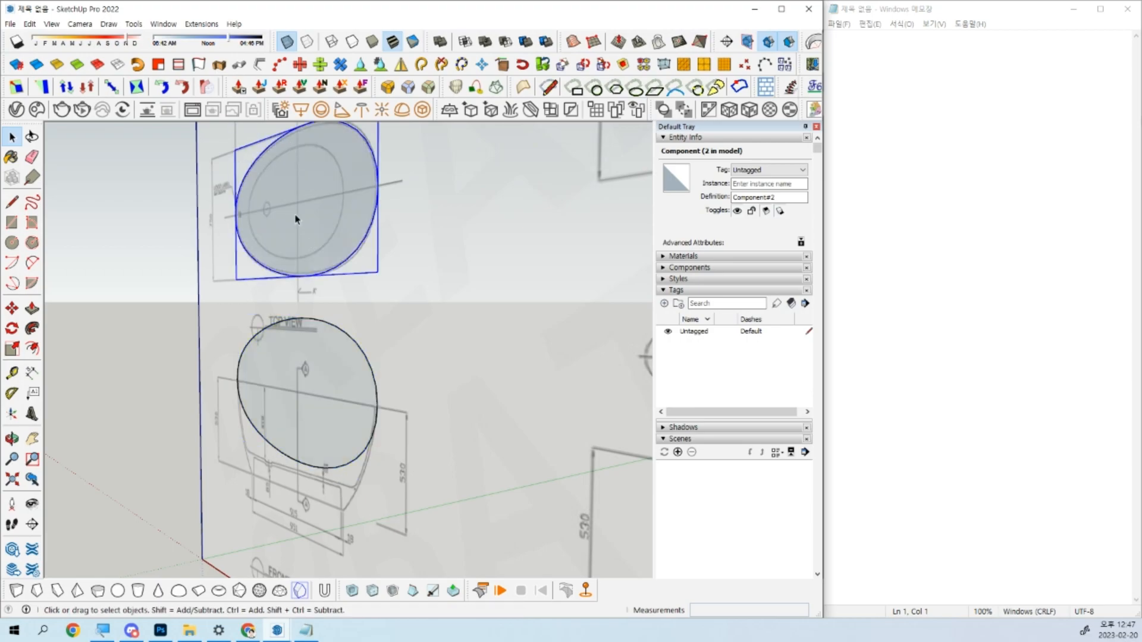
pyautogui.click(296, 427)
pyautogui.scroll(2, 301, 419)
pyautogui.press('q')
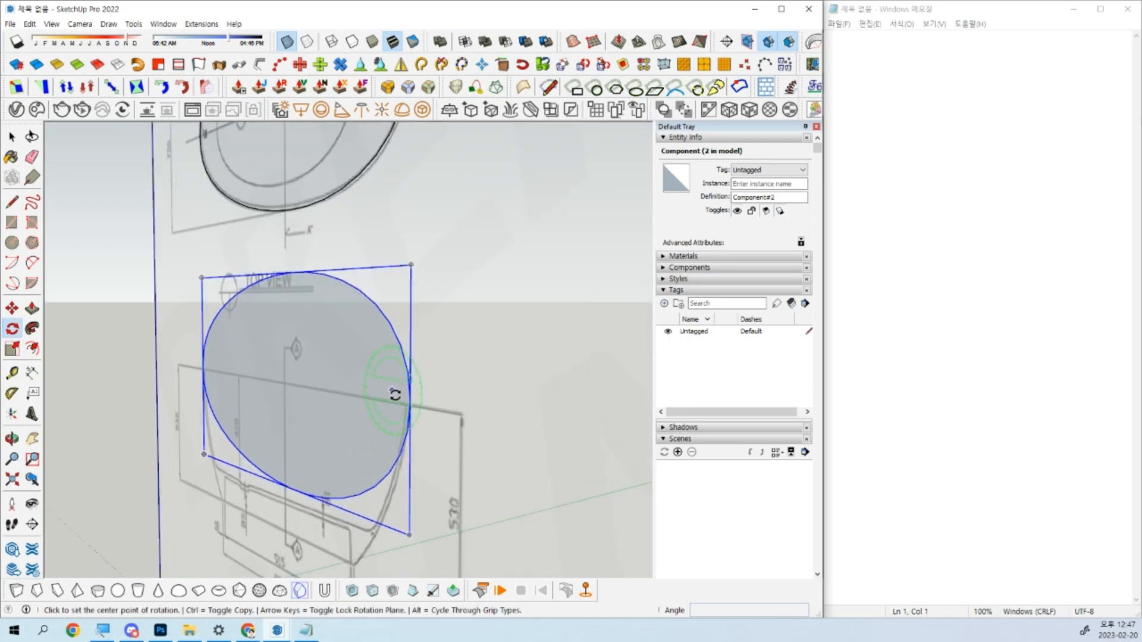
pyautogui.click(409, 402)
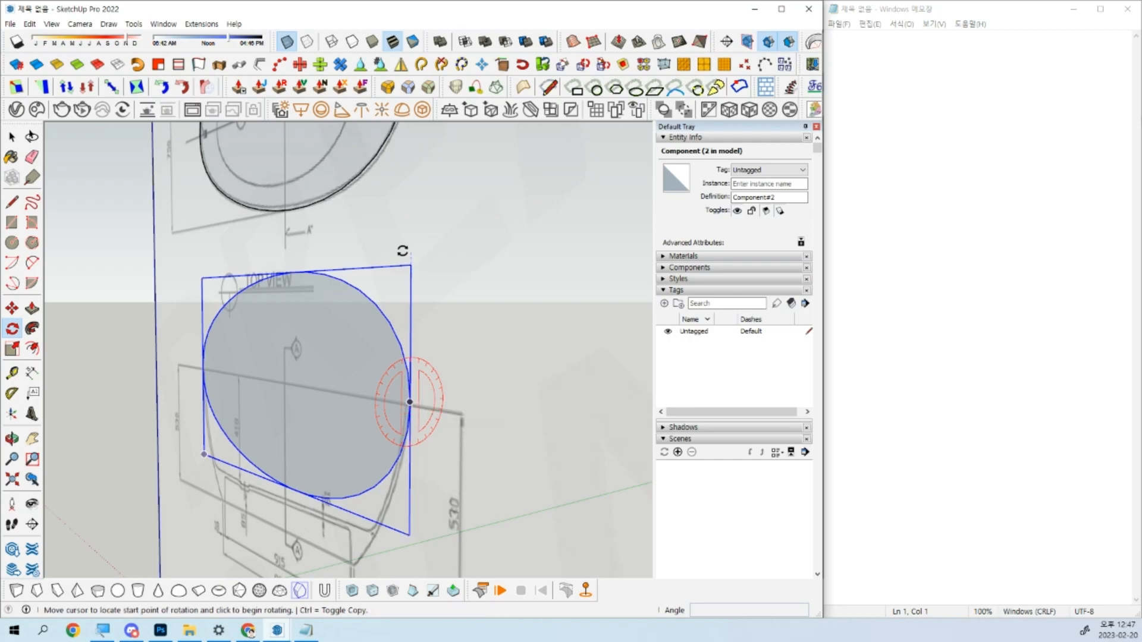
pyautogui.click(409, 264)
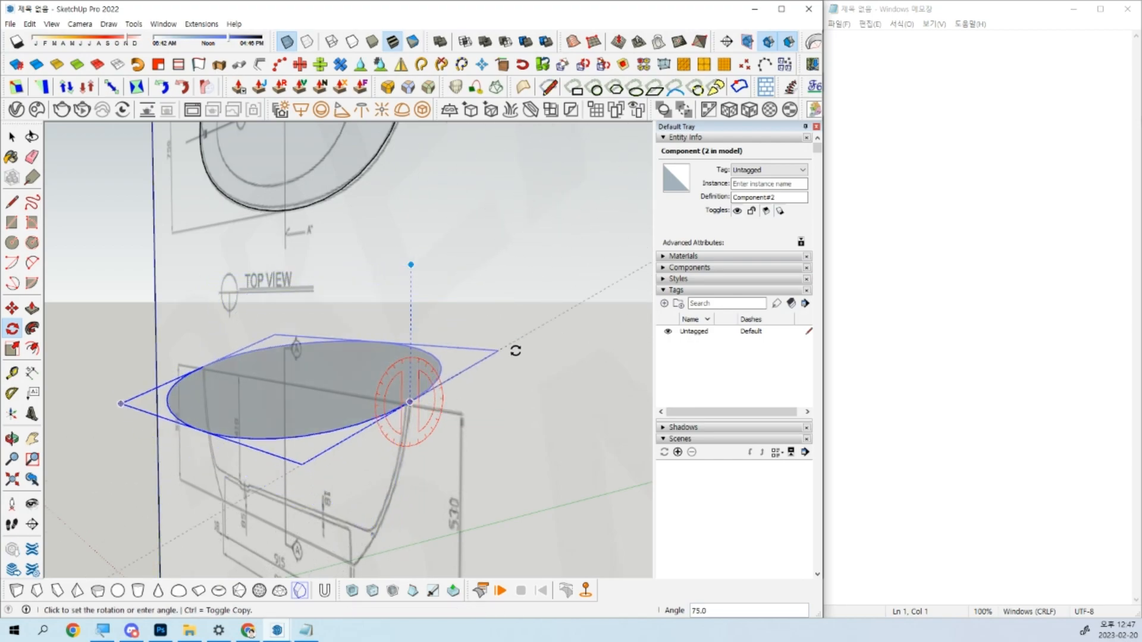
pyautogui.click(518, 385)
pyautogui.moveTo(522, 384); pyautogui.dragTo(569, 469, button='middle')
pyautogui.scroll(-2, 336, 387)
pyautogui.moveTo(337, 387); pyautogui.dragTo(436, 349, button='middle')
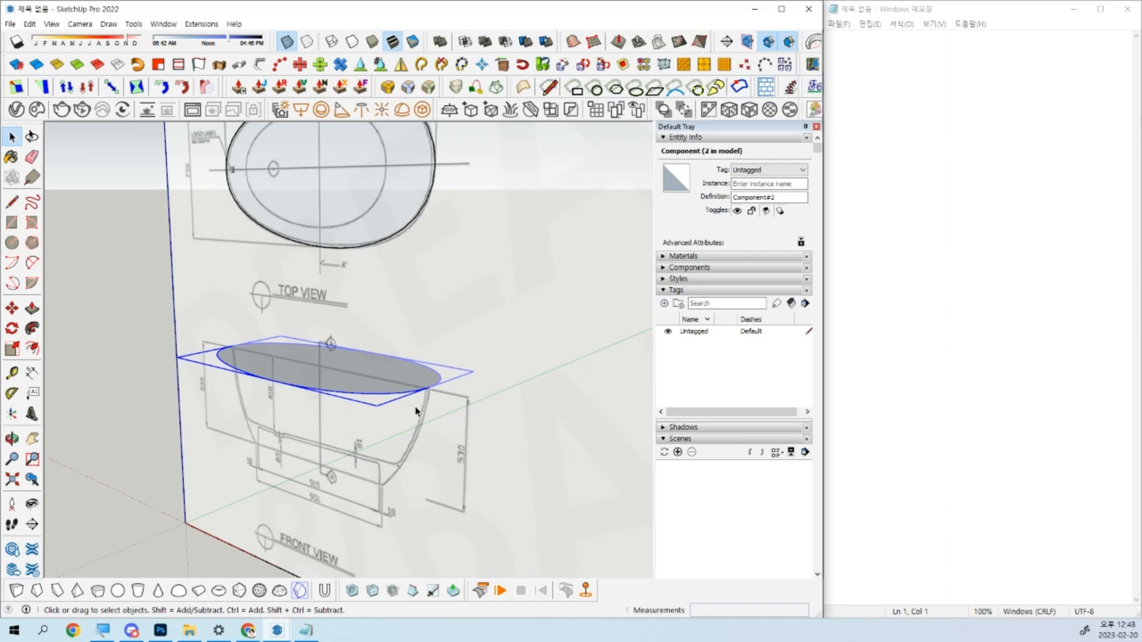
# Copy the horizontal oval along the red axis from the front view to the section view.
pyautogui.scroll(-3, 407, 374)
pyautogui.moveTo(375, 372)
pyautogui.mouseDown(button='middle')
pyautogui.moveTo(574, 442)
pyautogui.moveTo(569, 410)
pyautogui.moveTo(443, 423)
pyautogui.mouseUp(button='middle')
pyautogui.press('m')
pyautogui.click(273, 518)
pyautogui.press('ctrl')
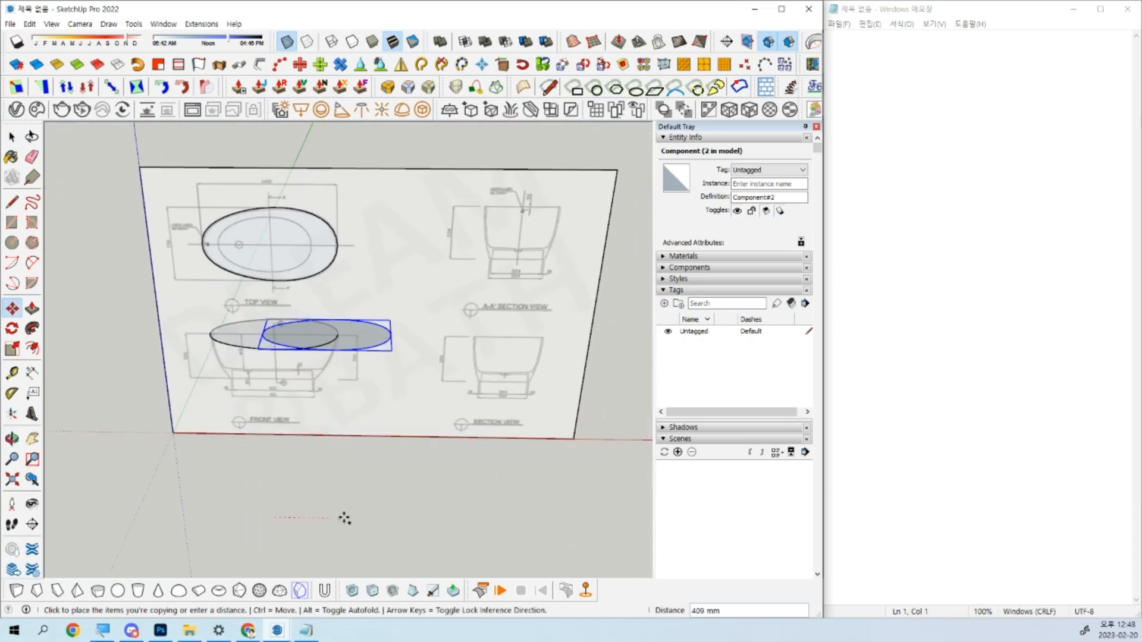
pyautogui.click(533, 522)
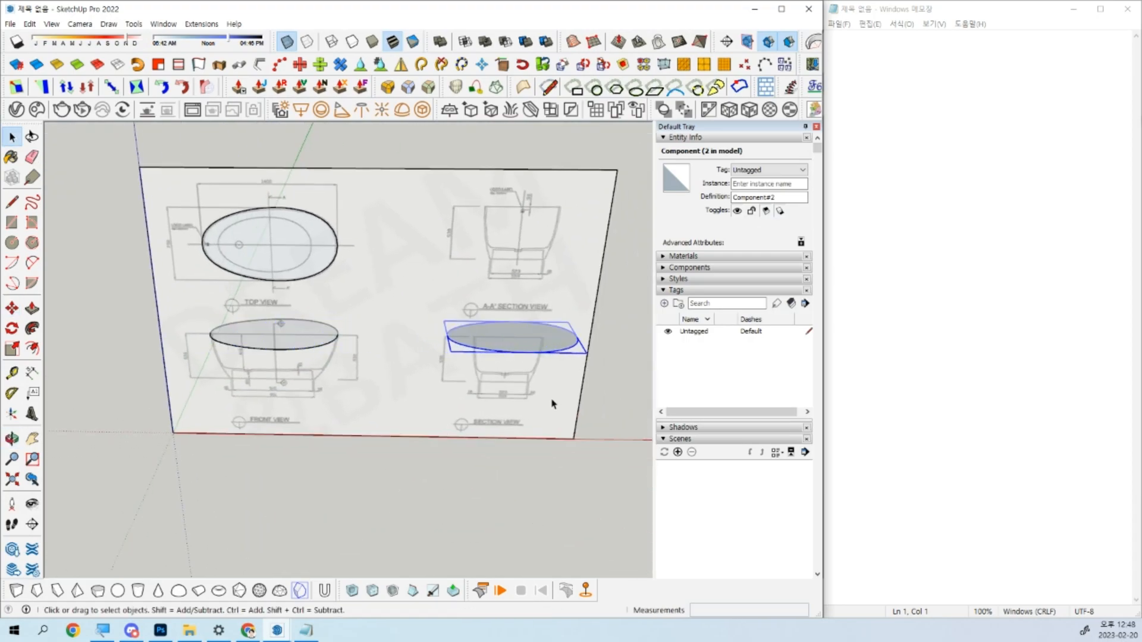
# Rotate the section view's oval copy 90 degrees in the horizontal plane about the middle of the rim line.
pyautogui.scroll(5, 543, 344)
pyautogui.press('q')
pyautogui.click(453, 362)
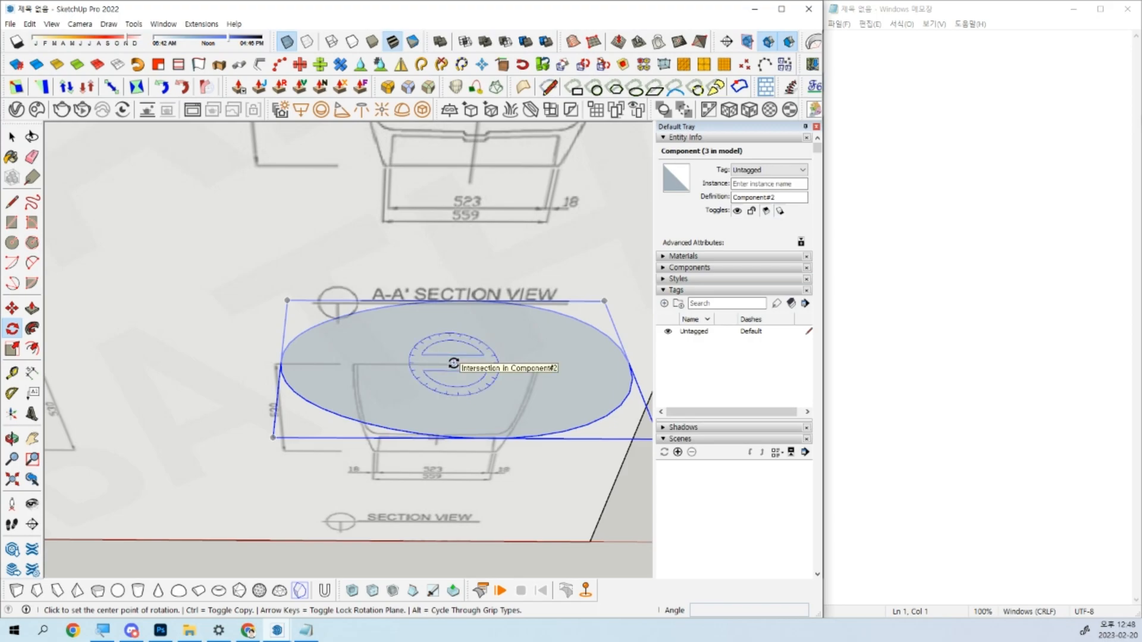
pyautogui.click(550, 362)
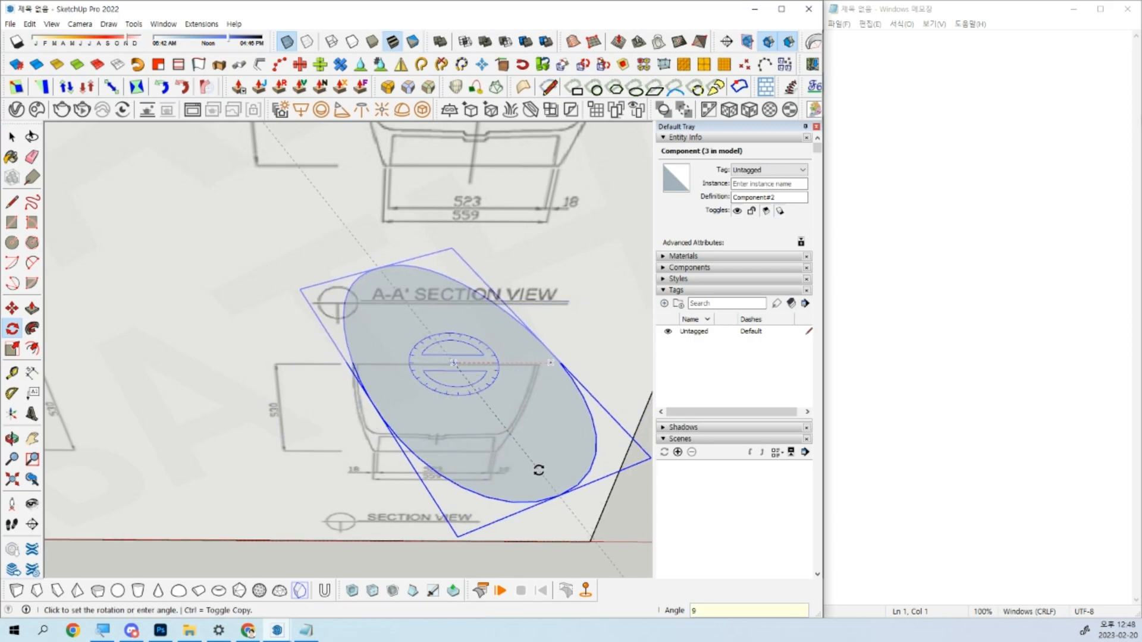
pyautogui.click(541, 473)
pyautogui.press('space')
pyautogui.scroll(2, 510, 400)
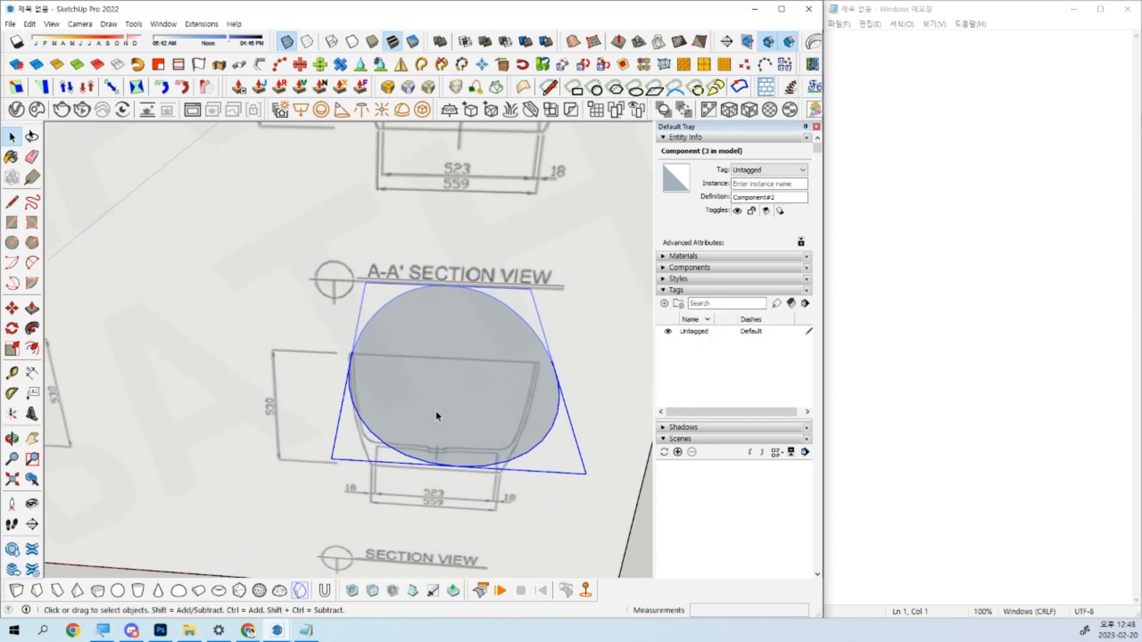
pyautogui.scroll(-3, 470, 333)
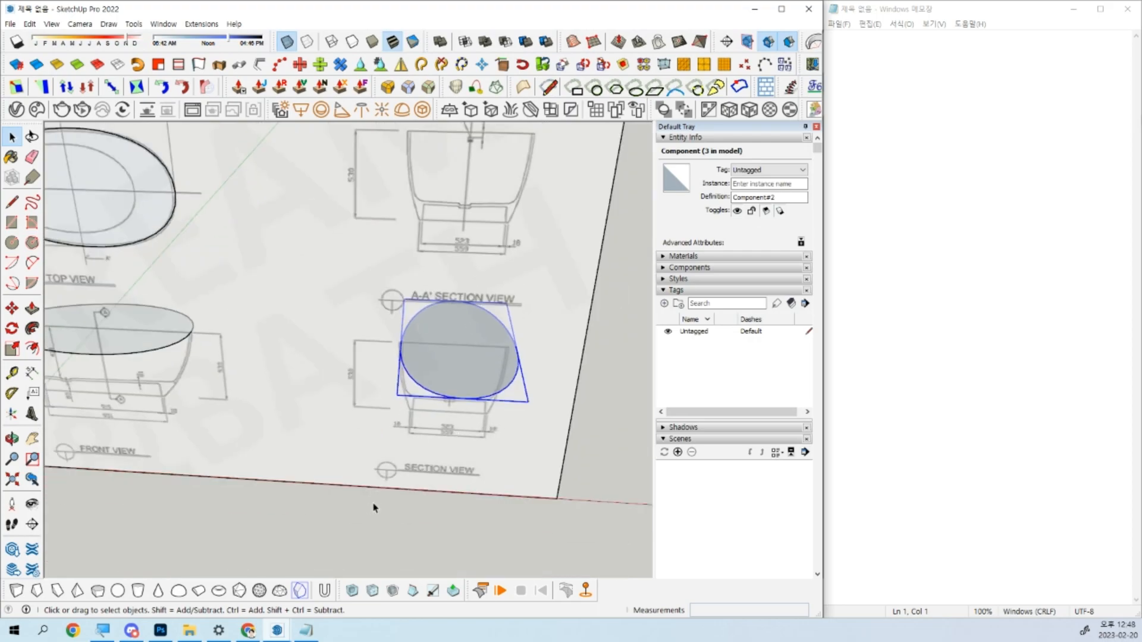
# Move the section view's oval about 20 mm sideways so that it is centred over the tub's rim.
pyautogui.scroll(3, 398, 520)
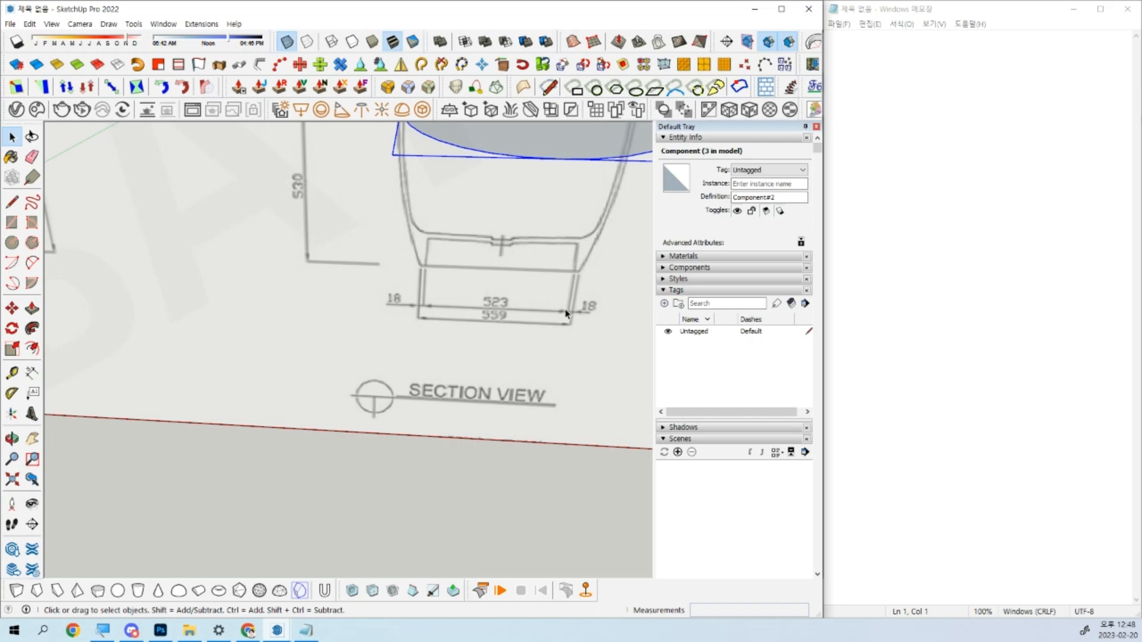
pyautogui.scroll(-2, 565, 310)
pyautogui.moveTo(566, 305); pyautogui.dragTo(489, 362, button='middle')
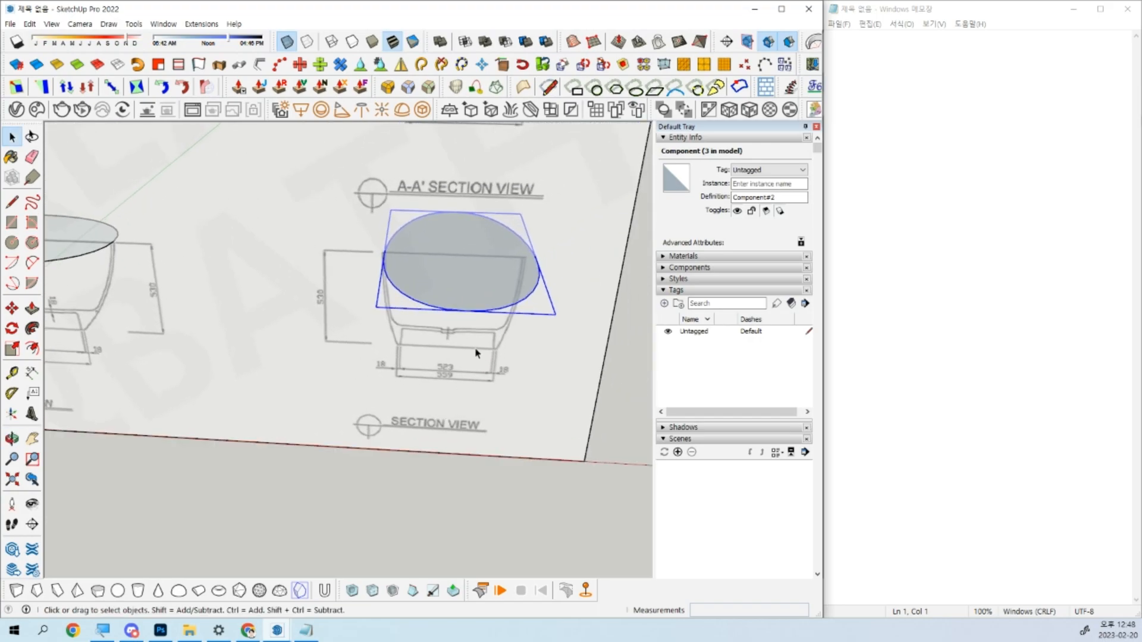
pyautogui.press('F3')
pyautogui.press('F4')
pyautogui.scroll(4, 498, 350)
pyautogui.press('m')
pyautogui.click(494, 338)
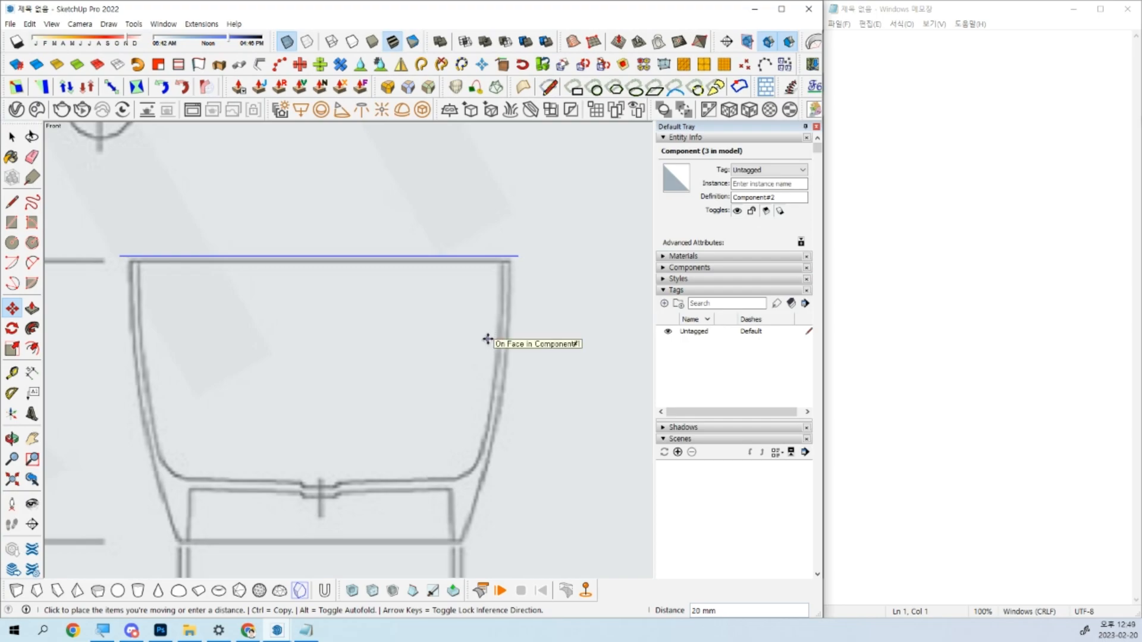
pyautogui.press('space')
pyautogui.scroll(-3, 488, 344)
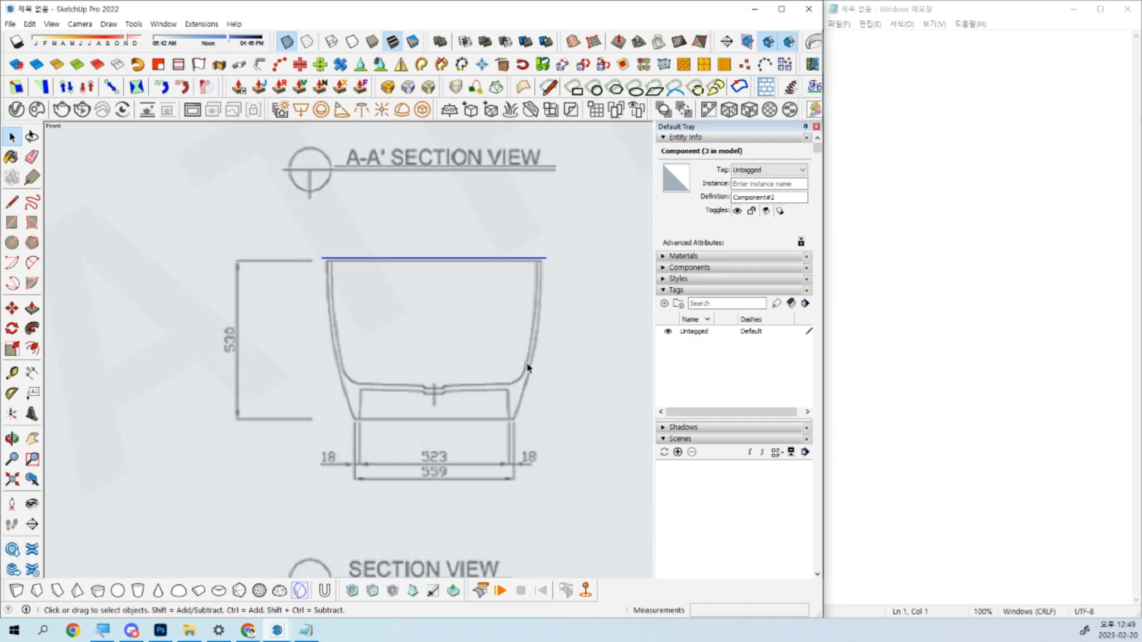
pyautogui.scroll(-5, 527, 367)
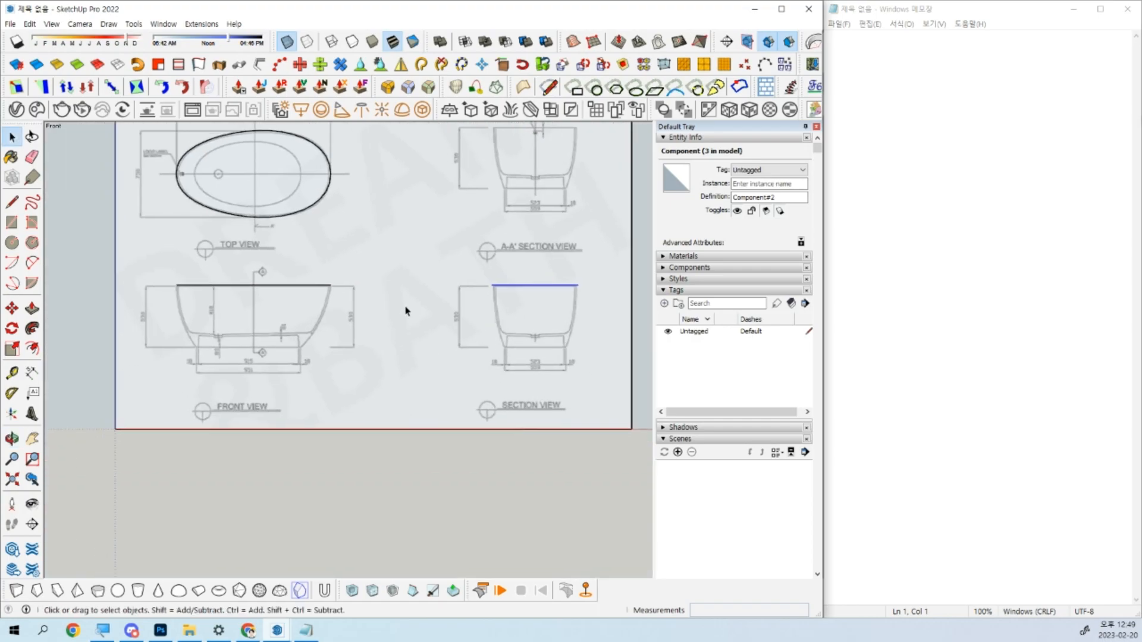
# Move the front and section view ovals together down onto the drawn rim line.
pyautogui.scroll(1, 156, 267)
pyautogui.moveTo(156, 267); pyautogui.dragTo(646, 330)
pyautogui.scroll(6, 342, 279)
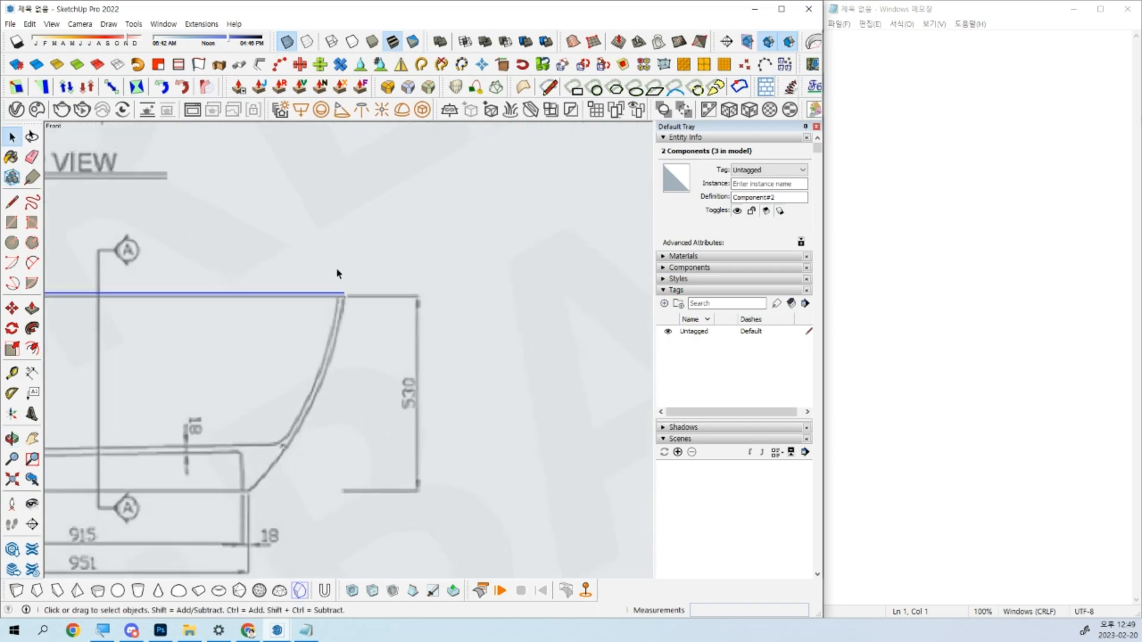
pyautogui.scroll(1, 349, 285)
pyautogui.press('m')
pyautogui.click(354, 275)
pyautogui.click(355, 287)
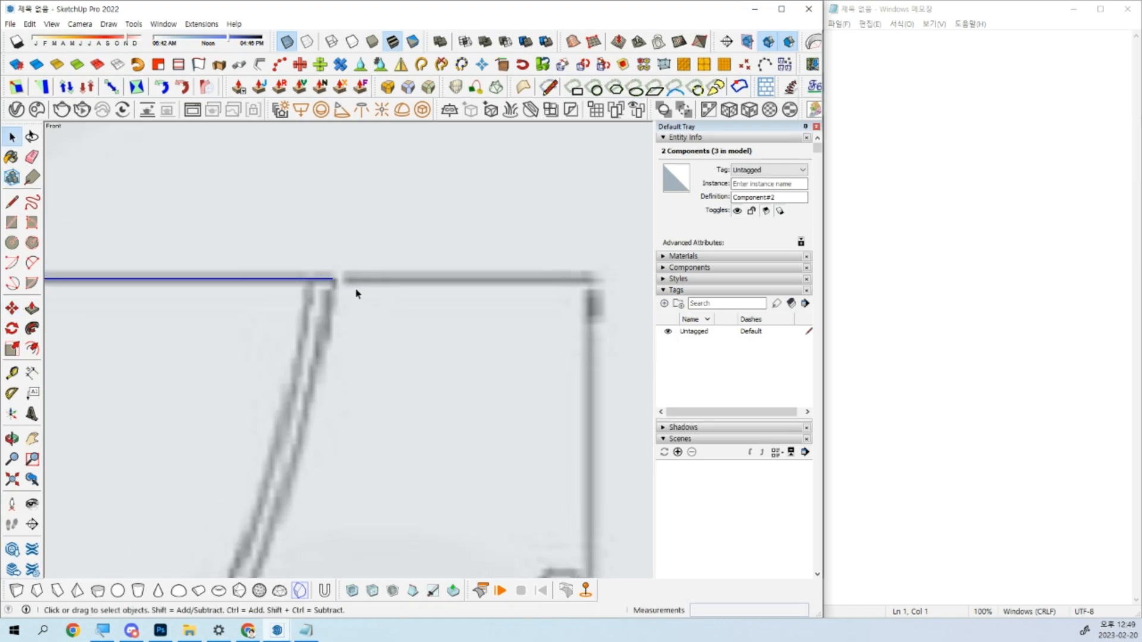
pyautogui.press('space')
# Check the linked ovals on the top, front and section views by selecting them all and one after another.
pyautogui.scroll(-5, 356, 289)
pyautogui.scroll(-8, 356, 293)
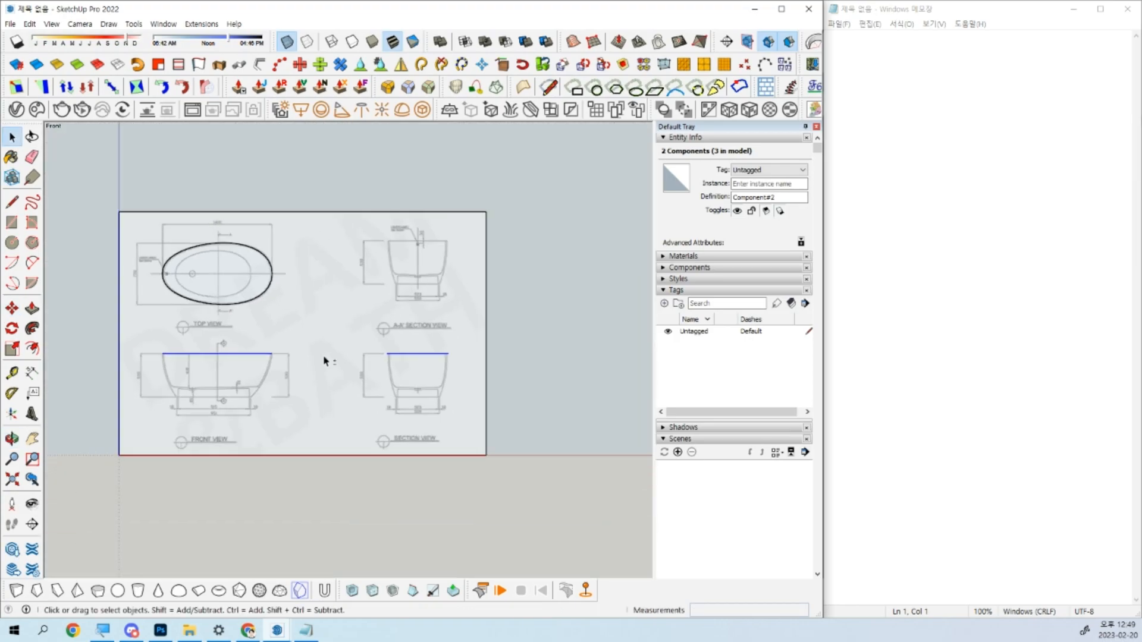
pyautogui.scroll(3, 301, 251)
pyautogui.scroll(-2, 292, 261)
pyautogui.moveTo(162, 199); pyautogui.dragTo(575, 406)
pyautogui.scroll(3, 547, 377)
pyautogui.moveTo(405, 384)
pyautogui.keyDown('shift'); pyautogui.mouseDown(button='middle')
pyautogui.moveTo(488, 460)
pyautogui.moveTo(484, 446)
pyautogui.mouseUp(button='middle'); pyautogui.keyUp('shift')
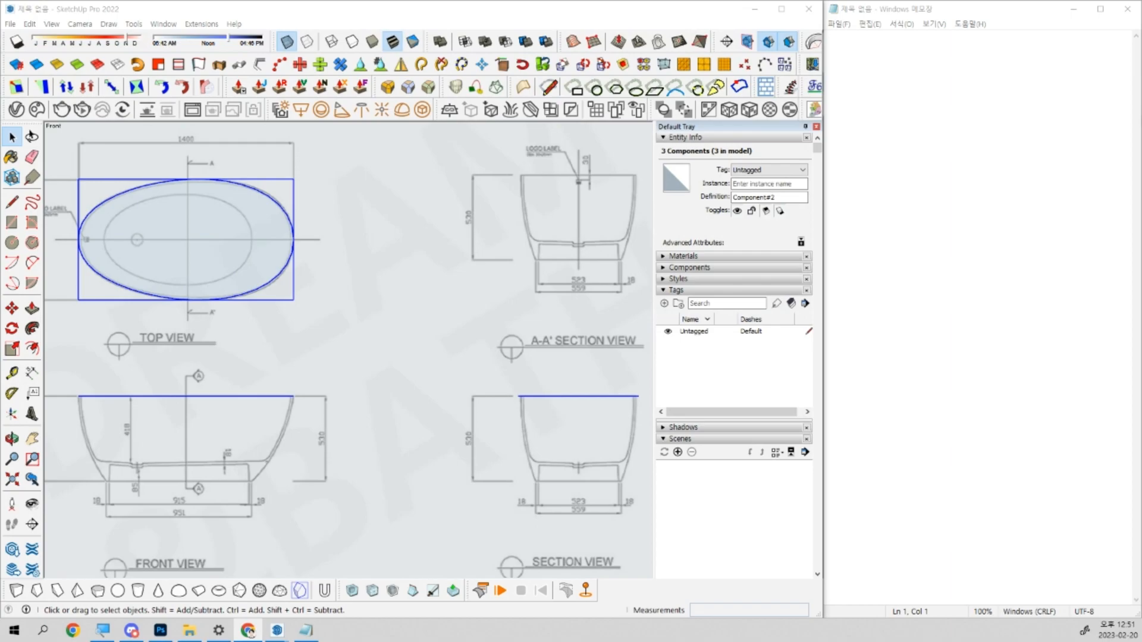
pyautogui.click(469, 398)
pyautogui.click(259, 249)
pyautogui.moveTo(56, 374); pyautogui.dragTo(358, 443)
pyautogui.moveTo(491, 380); pyautogui.dragTo(647, 427)
pyautogui.click(336, 446)
# Examine how the top view's oval relates to the horizontal copies on the front and section views.
pyautogui.moveTo(351, 229); pyautogui.dragTo(242, 238, button='middle')
pyautogui.scroll(2, 242, 237)
pyautogui.click(243, 239)
pyautogui.scroll(-2, 326, 321)
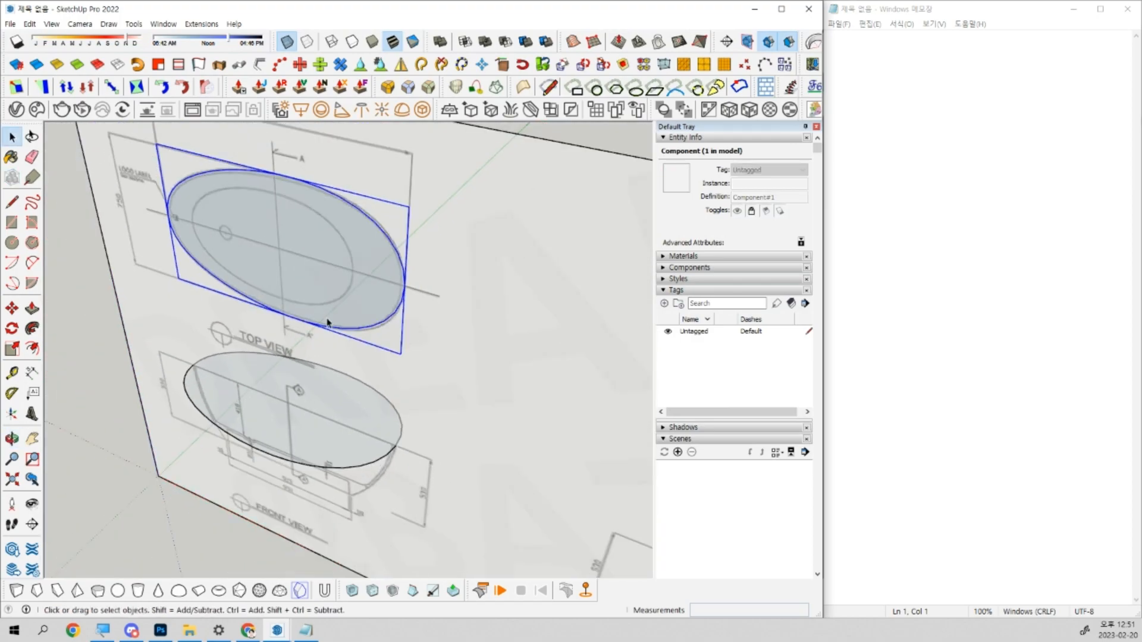
pyautogui.moveTo(448, 478); pyautogui.dragTo(615, 230, button='middle')
pyautogui.scroll(-2, 479, 225)
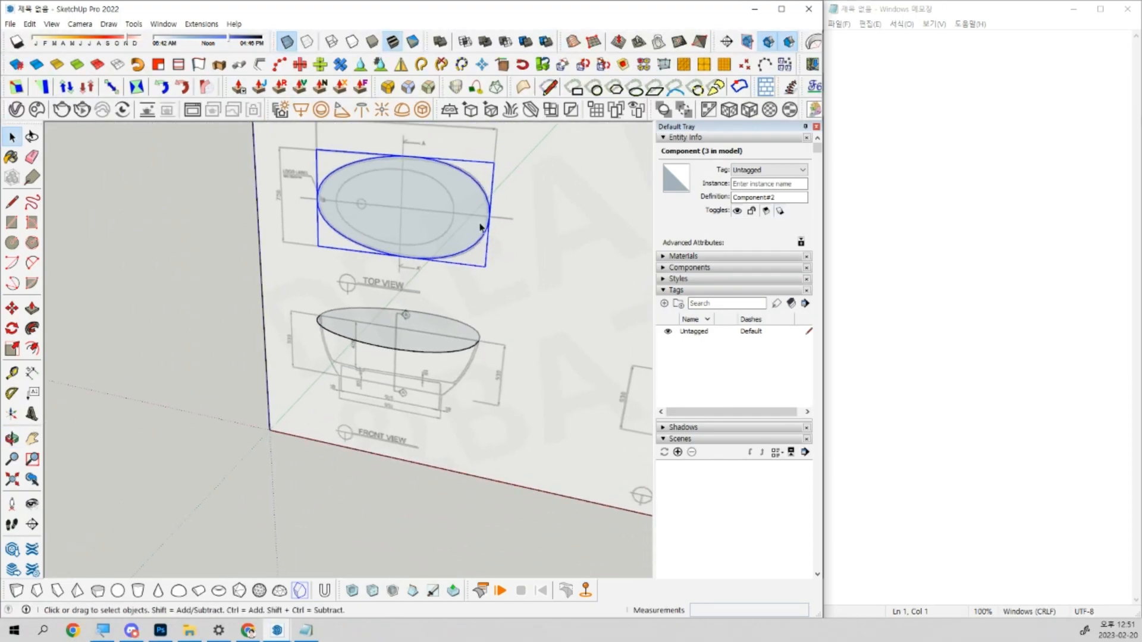
pyautogui.moveTo(424, 319)
pyautogui.mouseDown(button='middle')
pyautogui.moveTo(263, 304)
pyautogui.moveTo(377, 286)
pyautogui.mouseUp(button='middle')
pyautogui.keyDown('shift'); pyautogui.moveTo(423, 379); pyautogui.dragTo(532, 360, button='middle'); pyautogui.keyUp('shift')
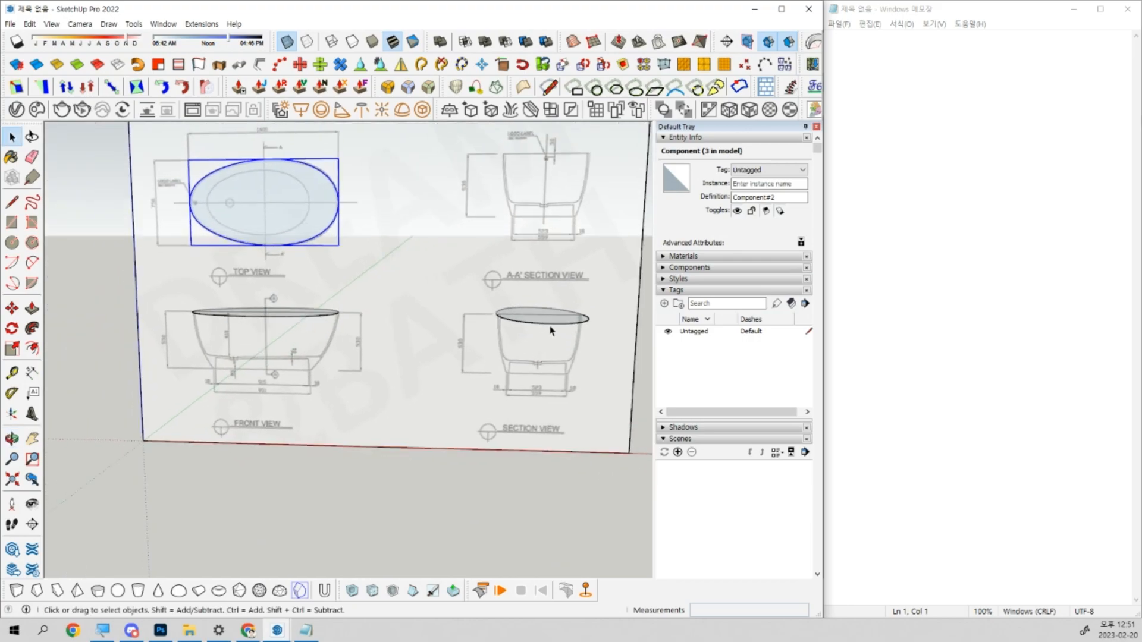
pyautogui.click(546, 452)
pyautogui.scroll(4, 545, 441)
pyautogui.press('ctrl')
pyautogui.press('ctrl')
pyautogui.scroll(-2, 527, 420)
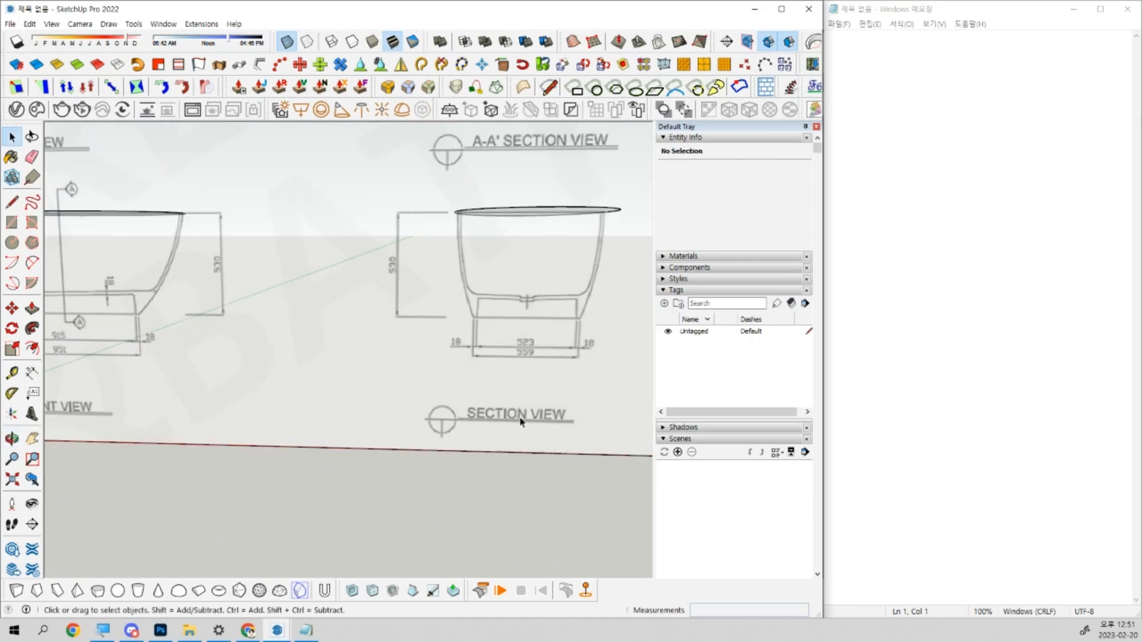
# Examine the base outlines and their width dimensions on the front and section views.
pyautogui.moveTo(523, 423); pyautogui.dragTo(416, 428, button='middle')
pyautogui.keyDown('shift'); pyautogui.moveTo(416, 428); pyautogui.dragTo(540, 430, button='middle'); pyautogui.keyUp('shift')
pyautogui.press('ctrl')
pyautogui.press('ctrl')
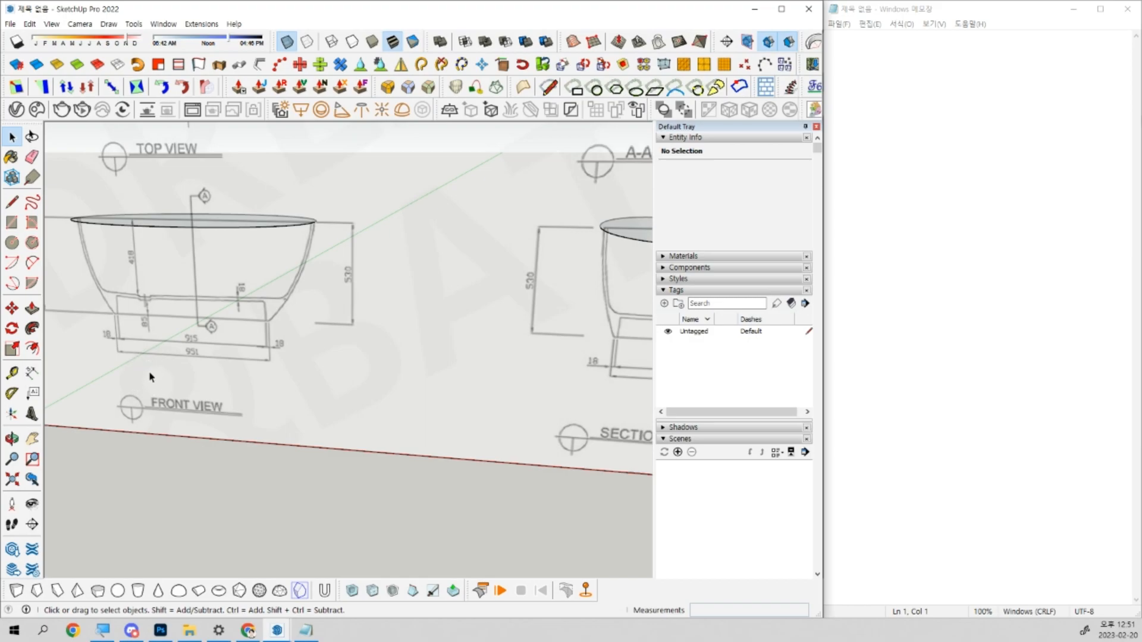
pyautogui.keyDown('shift'); pyautogui.moveTo(320, 348); pyautogui.dragTo(46, 322, button='middle'); pyautogui.keyUp('shift')
pyautogui.scroll(5, 313, 311)
pyautogui.moveTo(284, 281); pyautogui.dragTo(582, 354)
pyautogui.keyDown('shift'); pyautogui.moveTo(558, 345); pyautogui.dragTo(141, 324, button='middle'); pyautogui.keyUp('shift')
pyautogui.moveTo(110, 319); pyautogui.dragTo(489, 423)
pyautogui.scroll(-5, 488, 419)
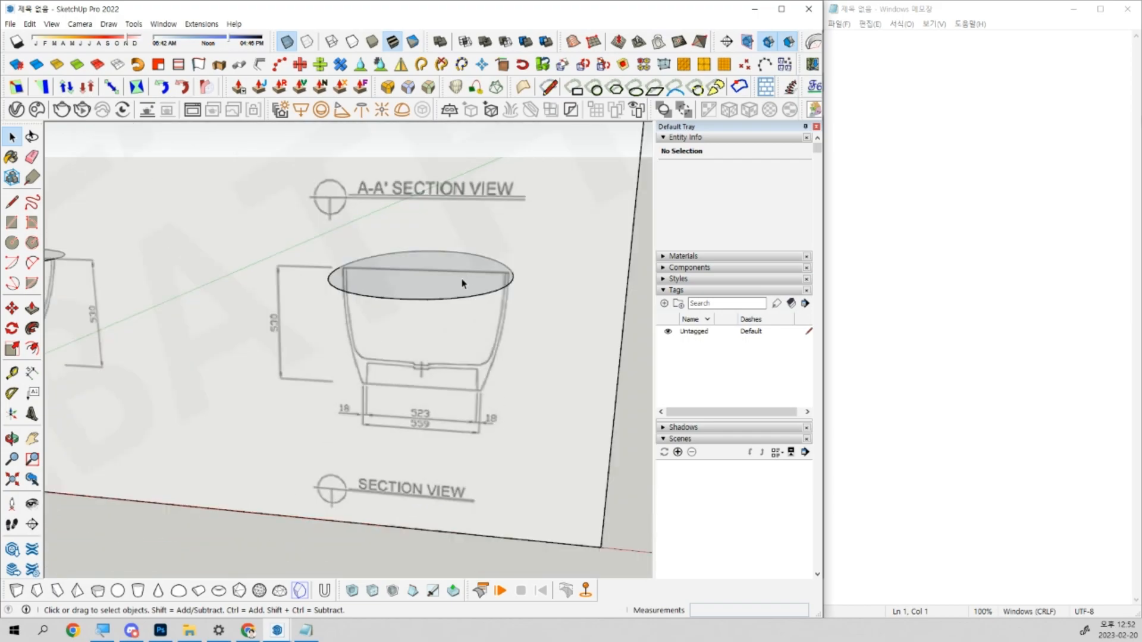
# Copy the section view's rim oval straight down onto the base line of the tub.
pyautogui.click(464, 287)
pyautogui.press('F2')
pyautogui.scroll(3, 553, 226)
pyautogui.press('m')
pyautogui.press('ctrl')
pyautogui.click(569, 210)
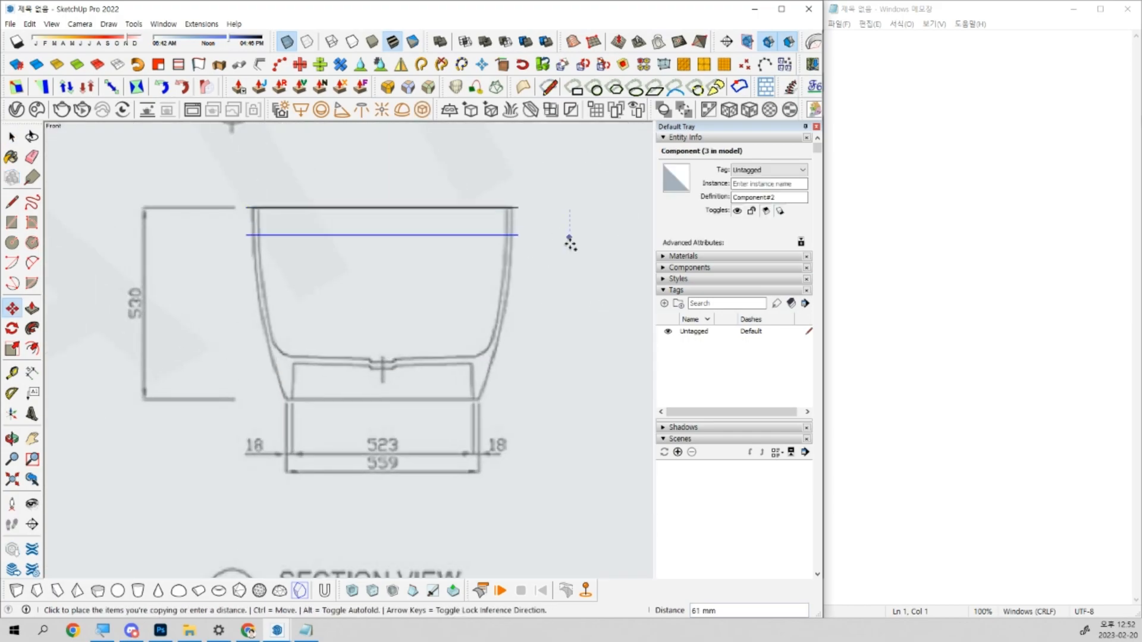
pyautogui.click(571, 402)
pyautogui.press('space')
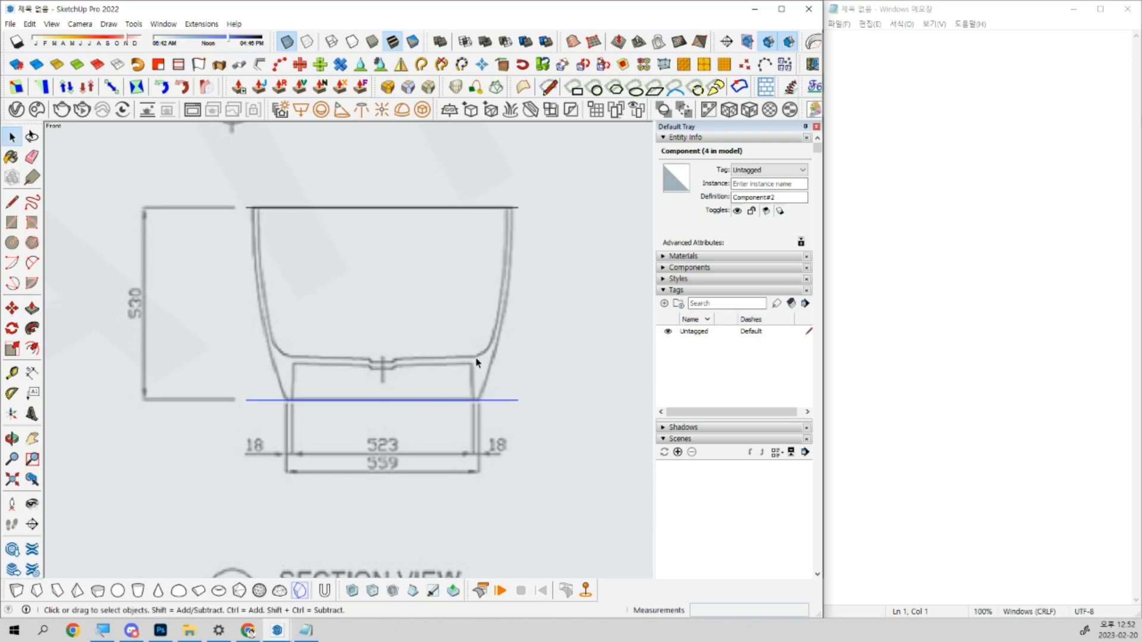
pyautogui.press('s')
pyautogui.click(518, 400)
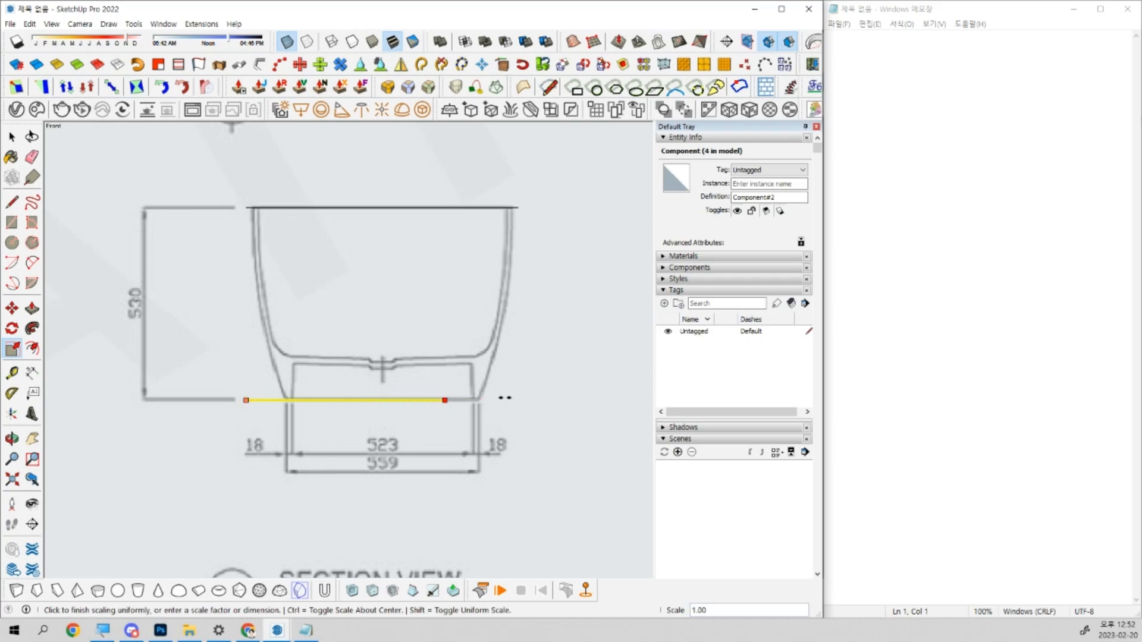
pyautogui.click(496, 393)
pyautogui.press('o')
pyautogui.moveTo(497, 392); pyautogui.dragTo(498, 455, button='middle')
pyautogui.click(523, 498)
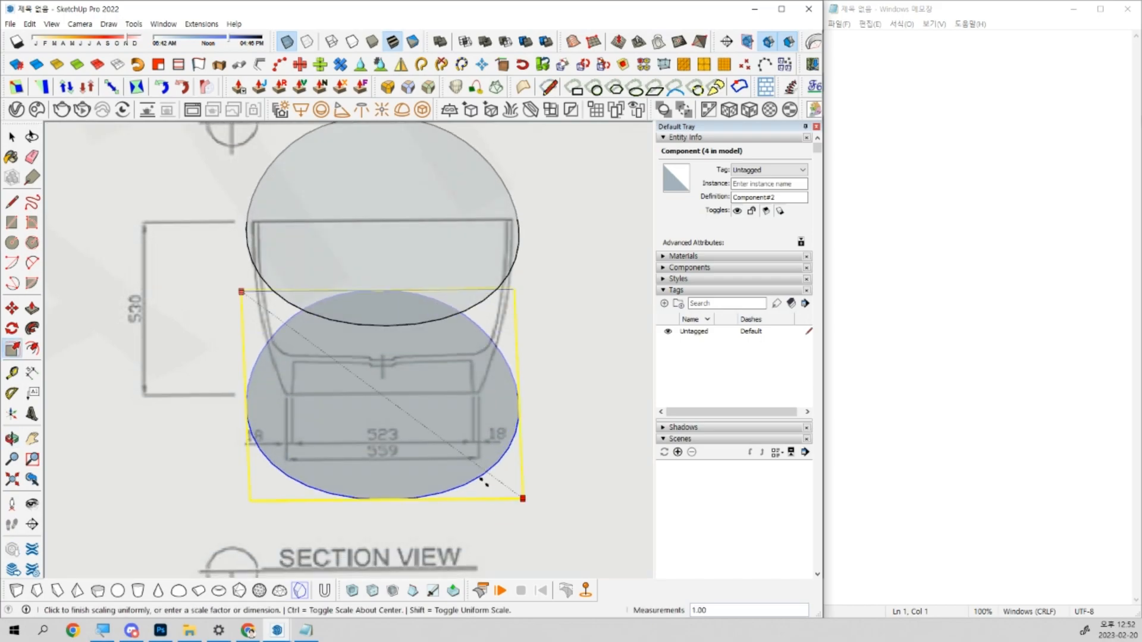
pyautogui.press('space')
# Scale the base oval about its centre along its green axis to about 0.70, matching the 559 mm base width.
pyautogui.moveTo(522, 439); pyautogui.dragTo(499, 232, button='middle')
pyautogui.moveTo(544, 517); pyautogui.dragTo(510, 476, button='middle')
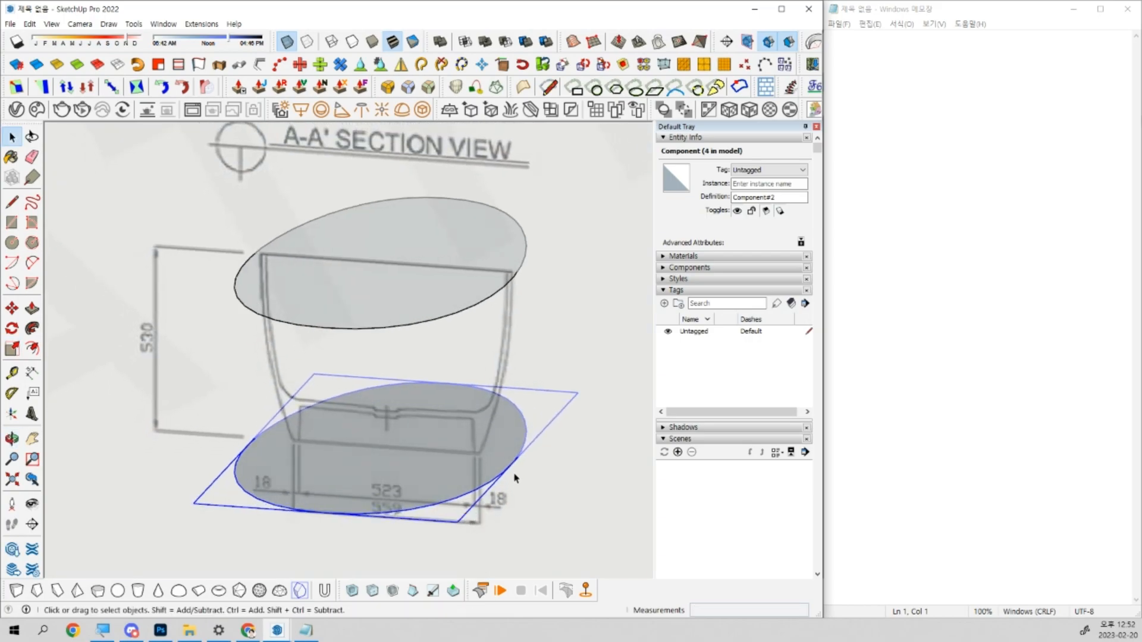
pyautogui.press('s')
pyautogui.click(518, 458)
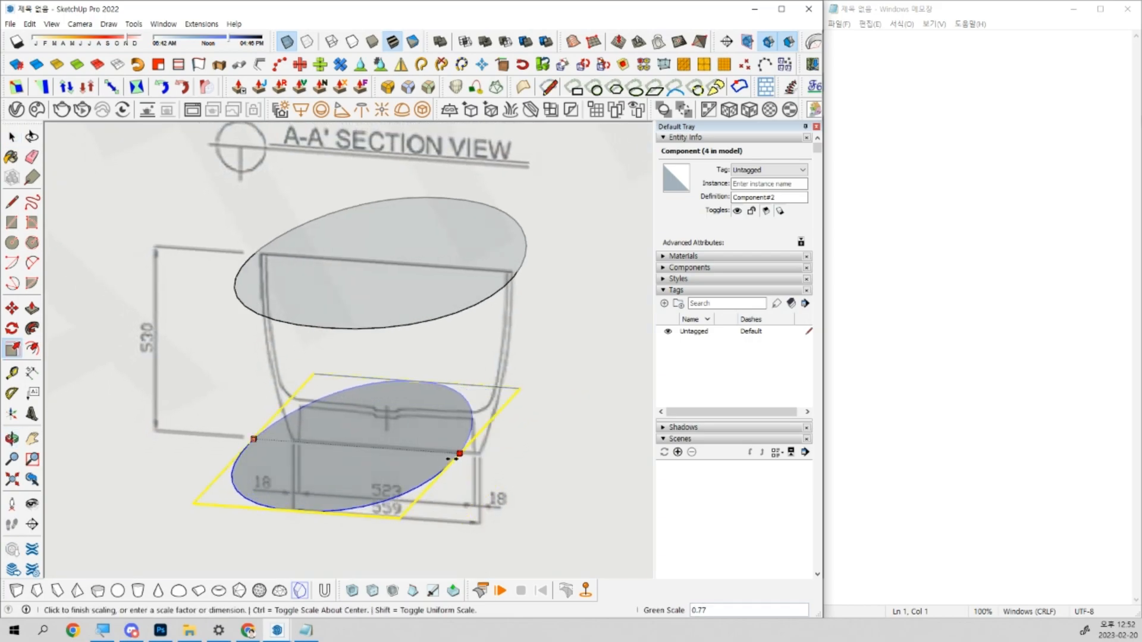
pyautogui.press('F3')
pyautogui.press('ctrl')
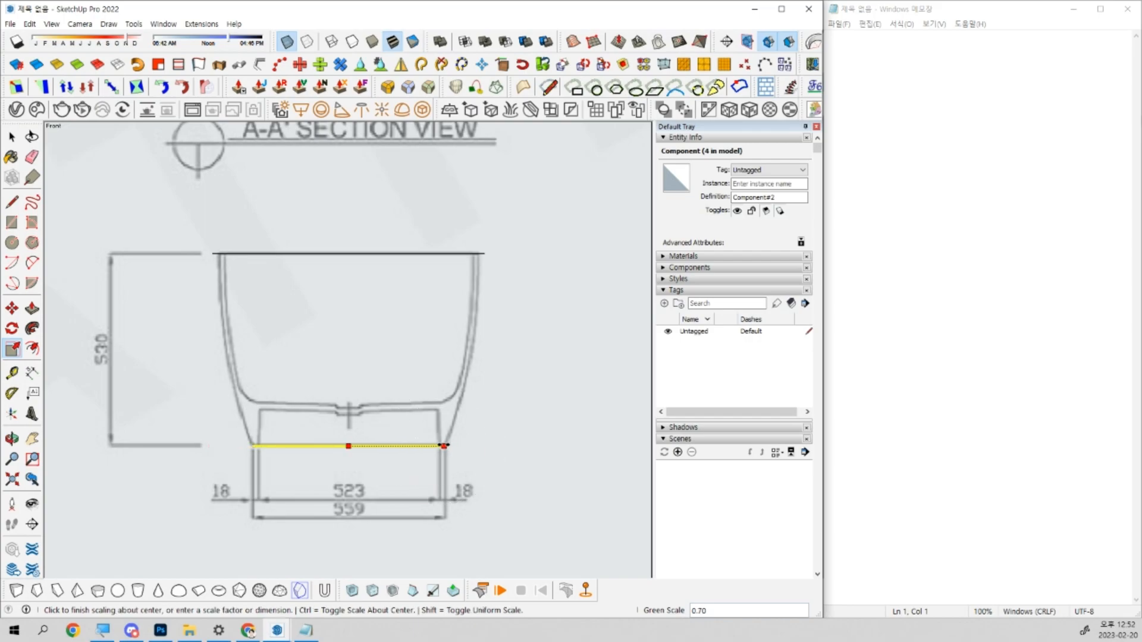
pyautogui.click(443, 446)
pyautogui.moveTo(454, 446); pyautogui.dragTo(401, 491, button='middle')
pyautogui.click(478, 453)
pyautogui.press('F3')
pyautogui.press('ctrl')
pyautogui.click(446, 446)
pyautogui.press('space')
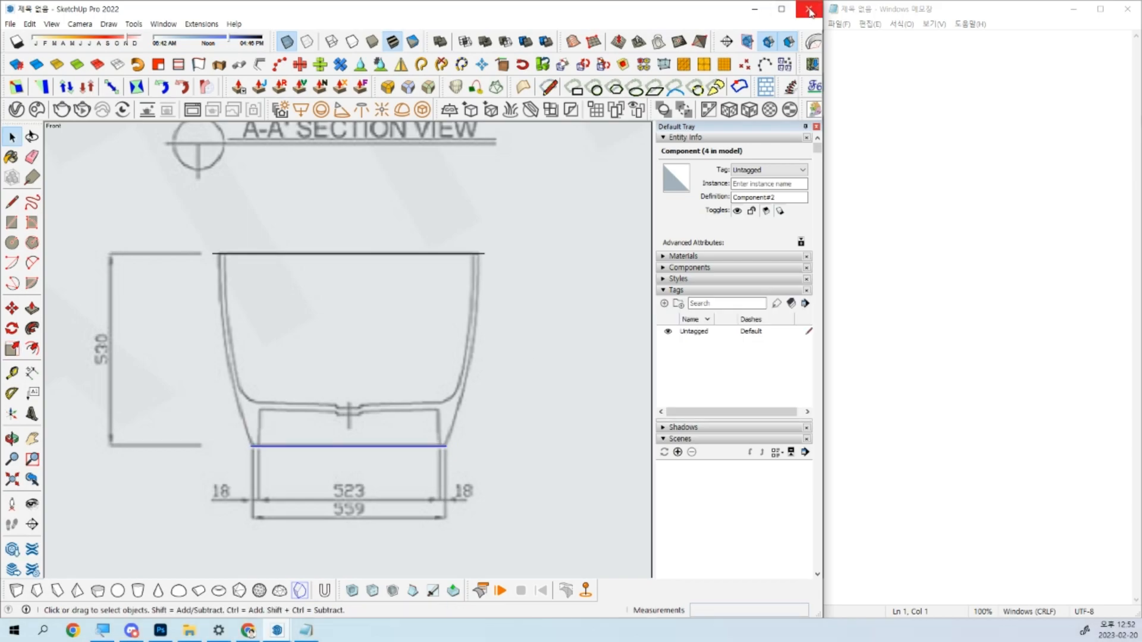
# Maximize the SketchUp window and check the scaled base oval against the section view drawing.
pyautogui.click(782, 9)
pyautogui.scroll(3, 462, 492)
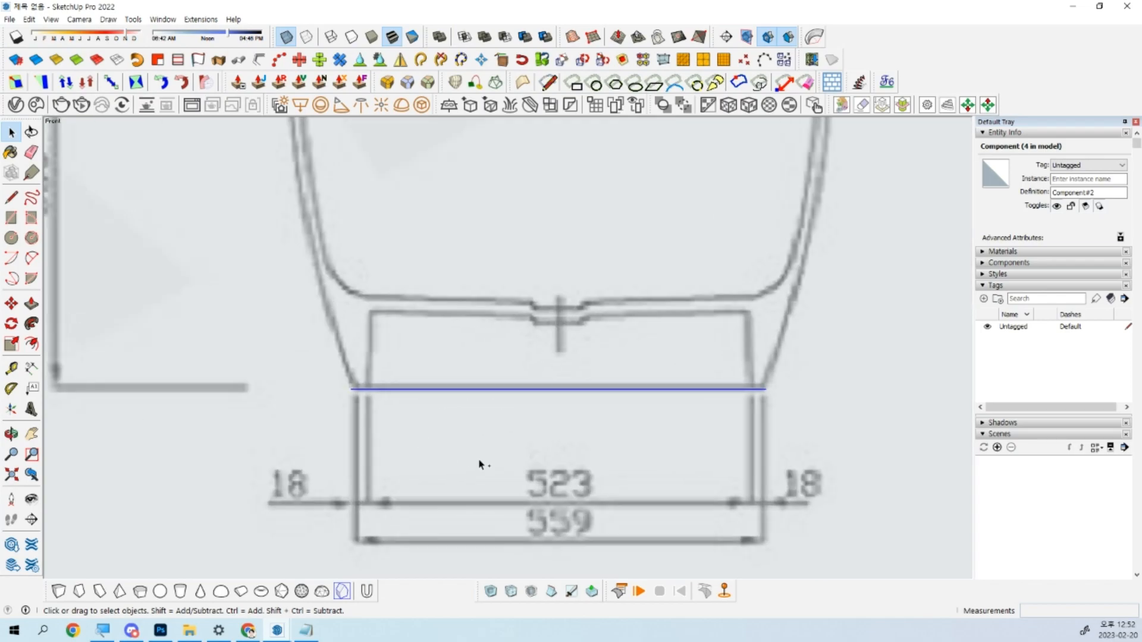
pyautogui.scroll(-6, 479, 462)
pyautogui.keyDown('shift'); pyautogui.moveTo(479, 465); pyautogui.dragTo(569, 418, button='middle'); pyautogui.keyUp('shift')
pyautogui.moveTo(665, 381); pyautogui.dragTo(397, 535, button='middle')
pyautogui.moveTo(415, 469)
pyautogui.mouseDown(button='middle')
pyautogui.moveTo(714, 408)
pyautogui.moveTo(725, 457)
pyautogui.mouseUp(button='middle')
pyautogui.scroll(5, 667, 420)
pyautogui.press('F3')
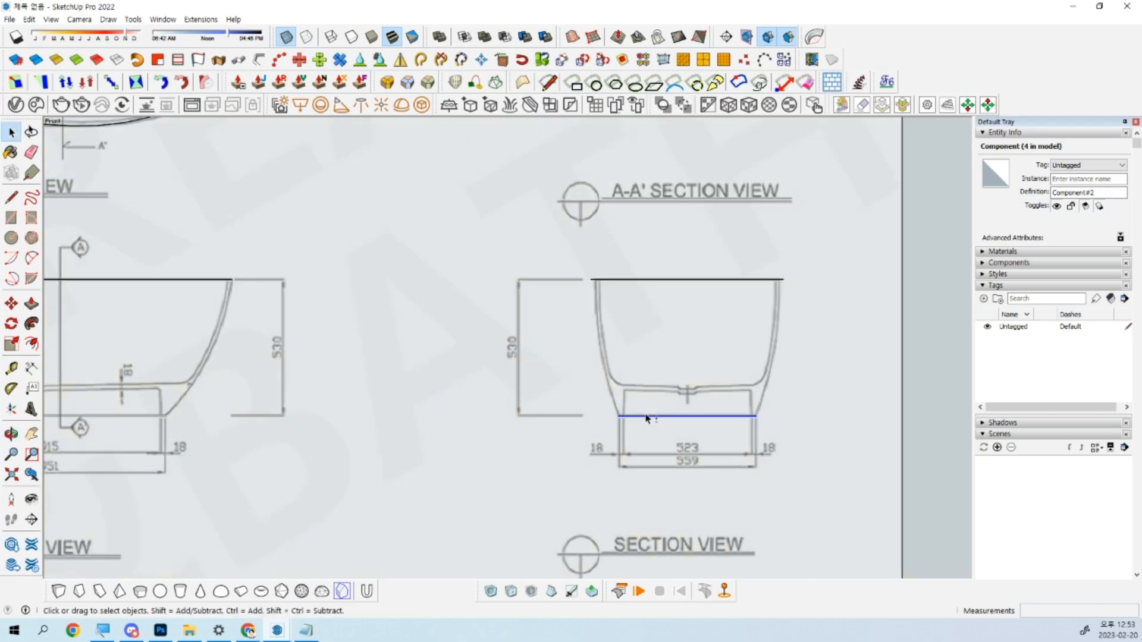
pyautogui.scroll(3, 800, 409)
pyautogui.scroll(-3, 800, 409)
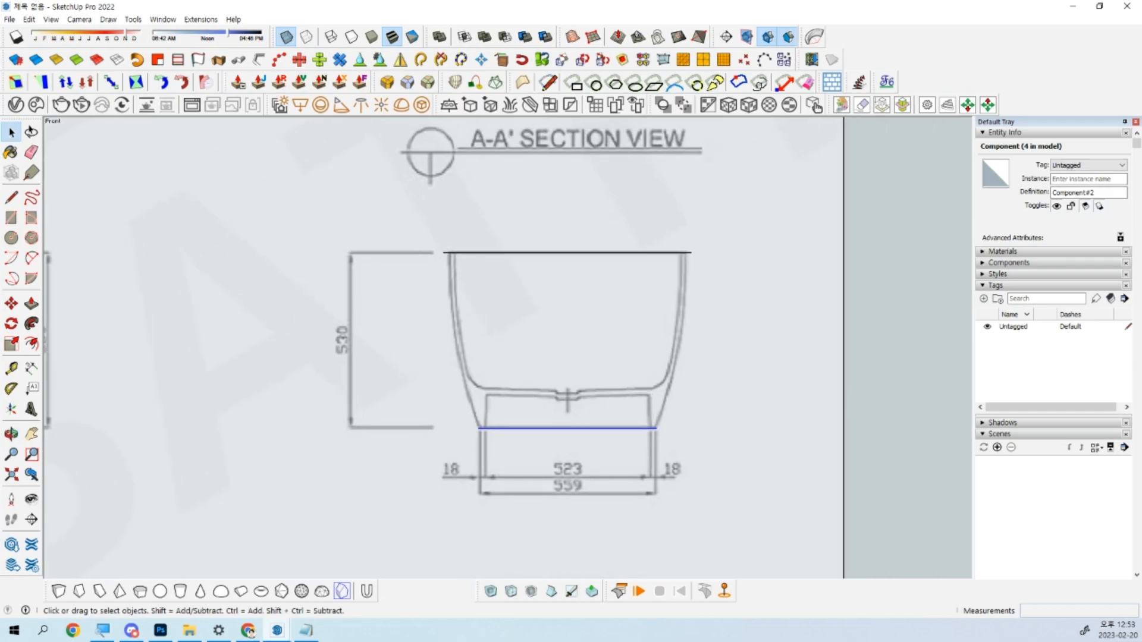
pyautogui.click(248, 631)
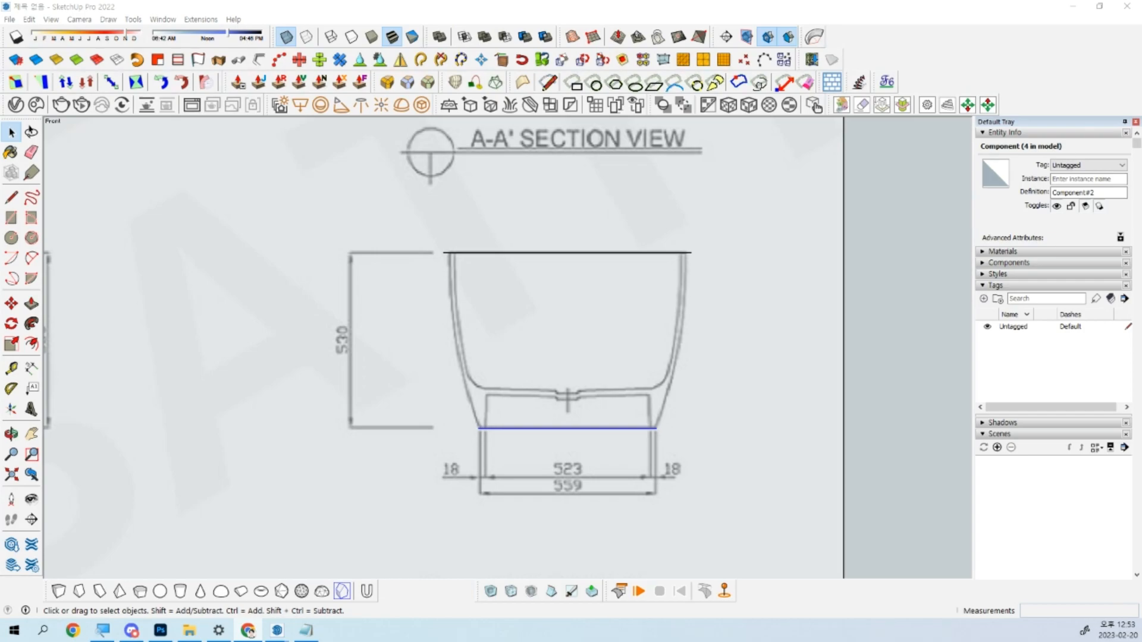
pyautogui.moveTo(650, 455); pyautogui.dragTo(536, 285, button='middle')
pyautogui.moveTo(553, 268); pyautogui.dragTo(707, 544)
pyautogui.press('g')
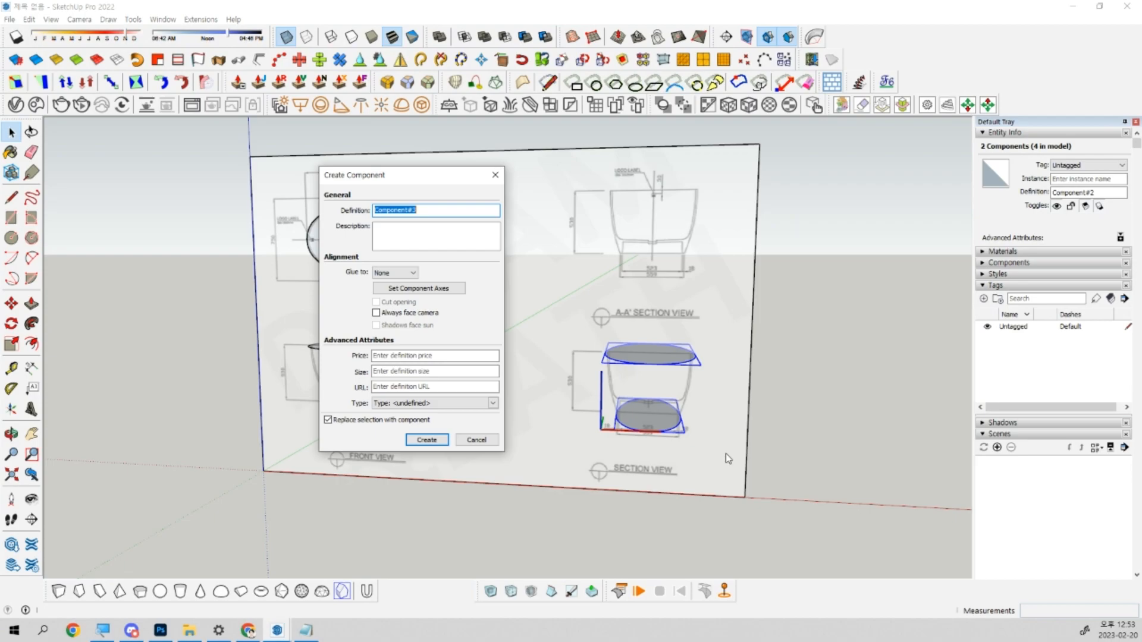
pyautogui.click(405, 355)
pyautogui.click(407, 249)
# Try to cut the section view's base oval and paste it in place inside the rim oval component.
pyautogui.scroll(3, 720, 437)
pyautogui.click(631, 426)
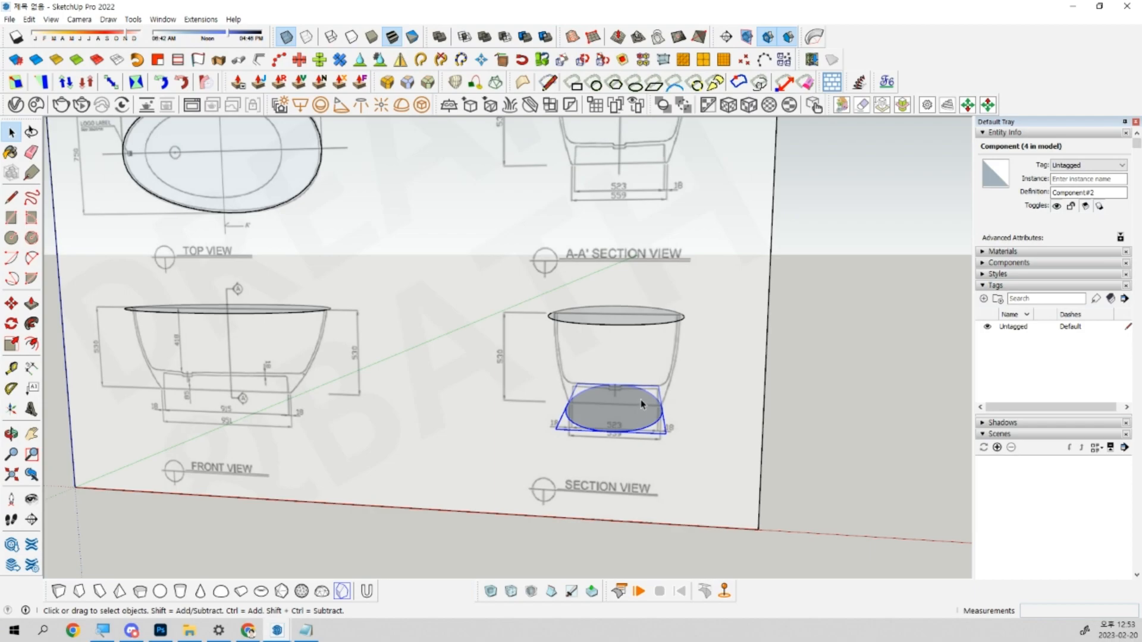
pyautogui.moveTo(737, 351); pyautogui.dragTo(597, 431, button='middle')
pyautogui.hotkey('ctrl', 'x')
pyautogui.doubleClick(607, 374)
pyautogui.hotkey('ctrl', 'shift', 'v')
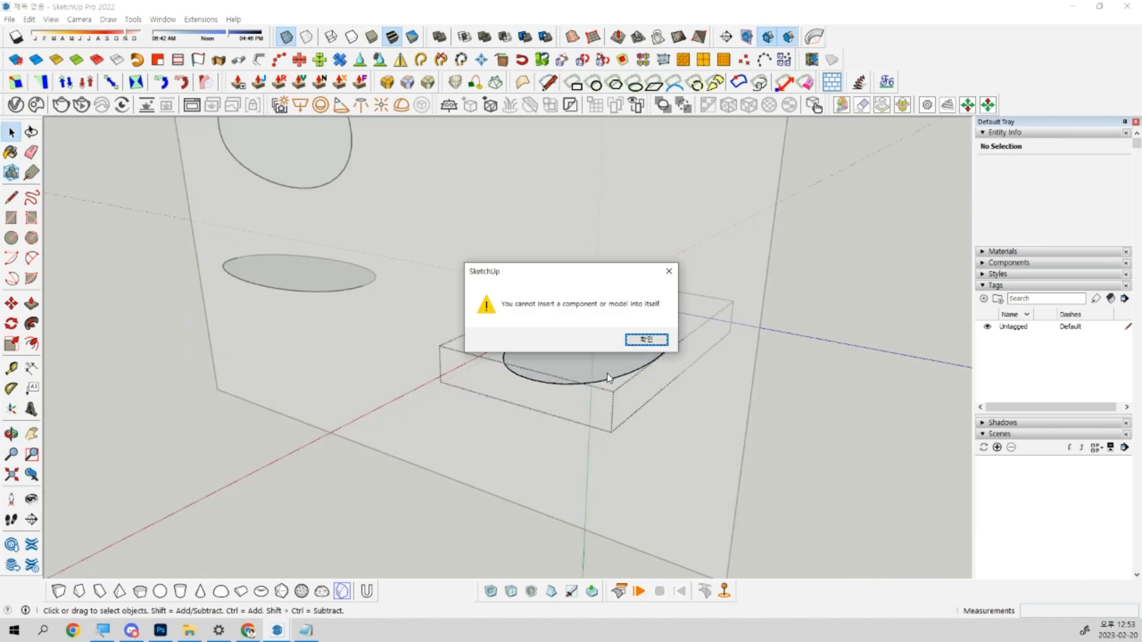
pyautogui.click(644, 341)
pyautogui.hotkey('ctrl', 'v')
# Explode the base oval and transfer its geometry in place into the section view's rim oval component.
pyautogui.click(598, 434)
pyautogui.rightClick(595, 428)
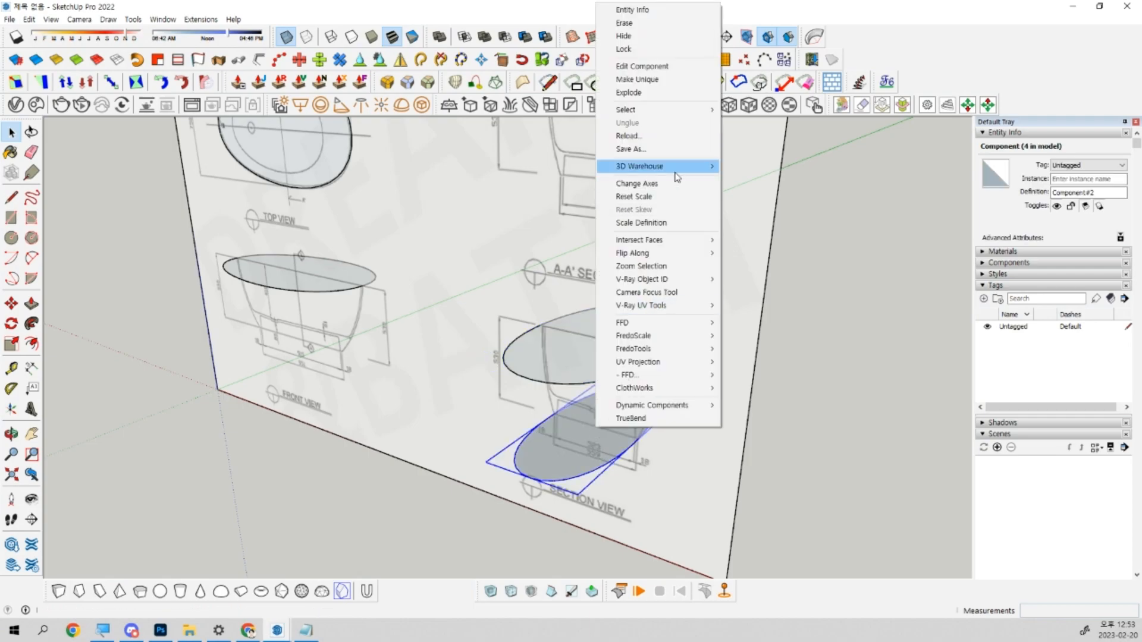
pyautogui.click(684, 98)
pyautogui.scroll(4, 599, 417)
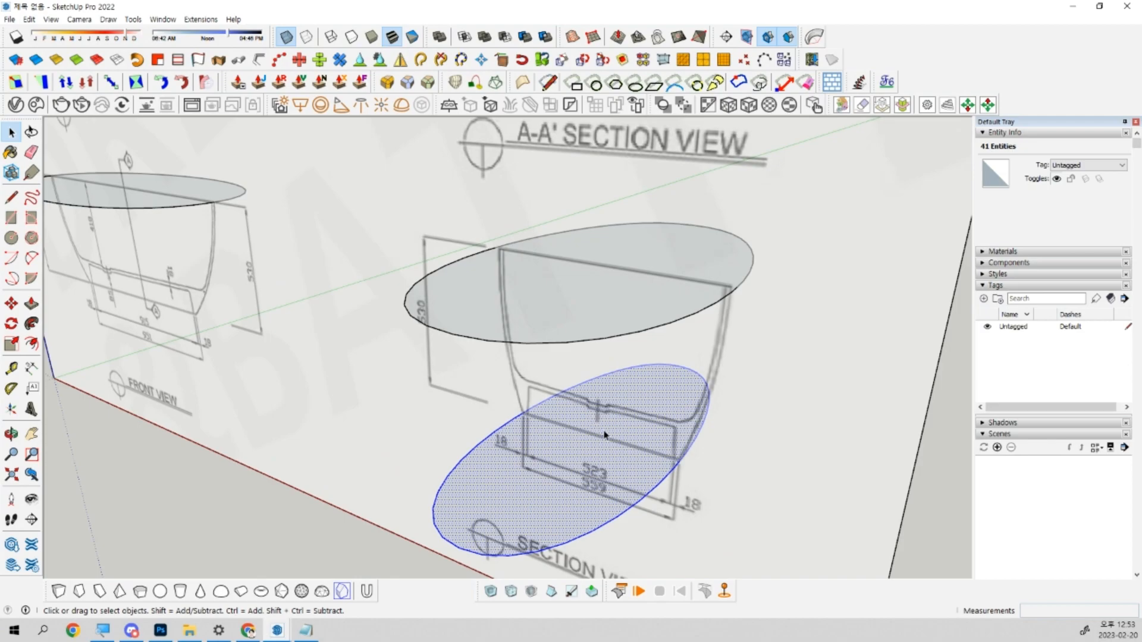
pyautogui.press('Delete')
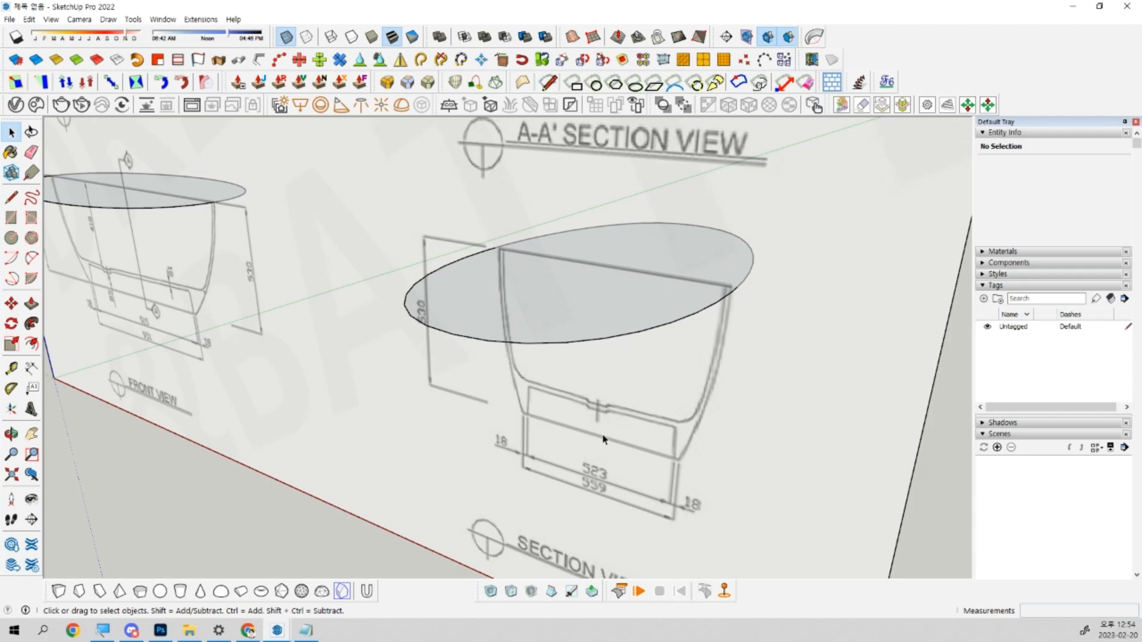
pyautogui.doubleClick(546, 313)
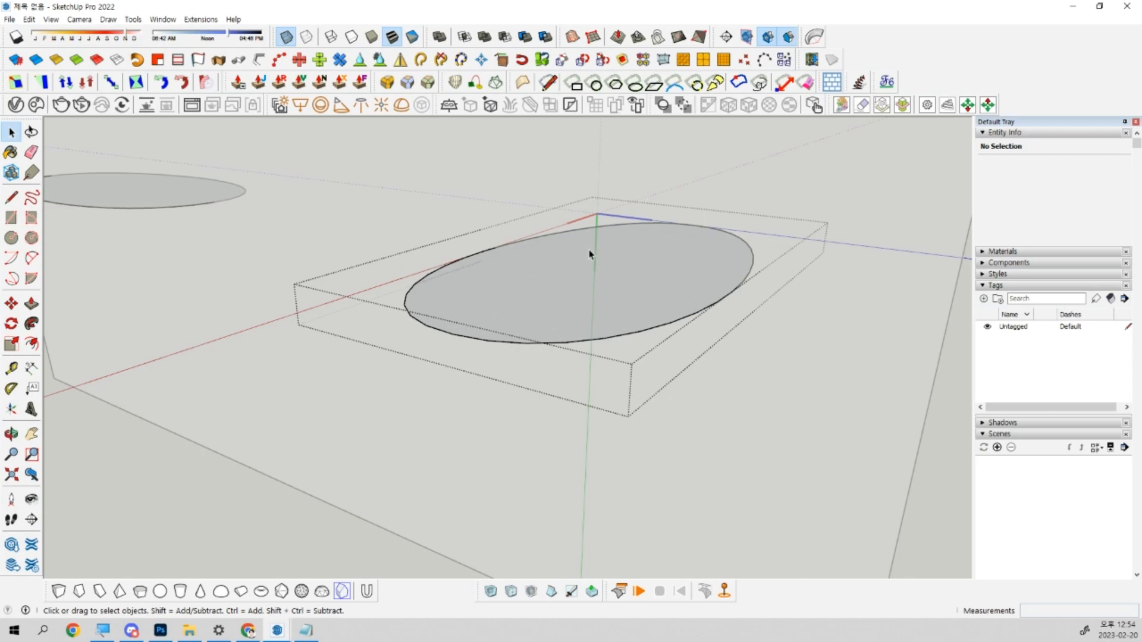
pyautogui.hotkey('ctrl', 'shift', 'v')
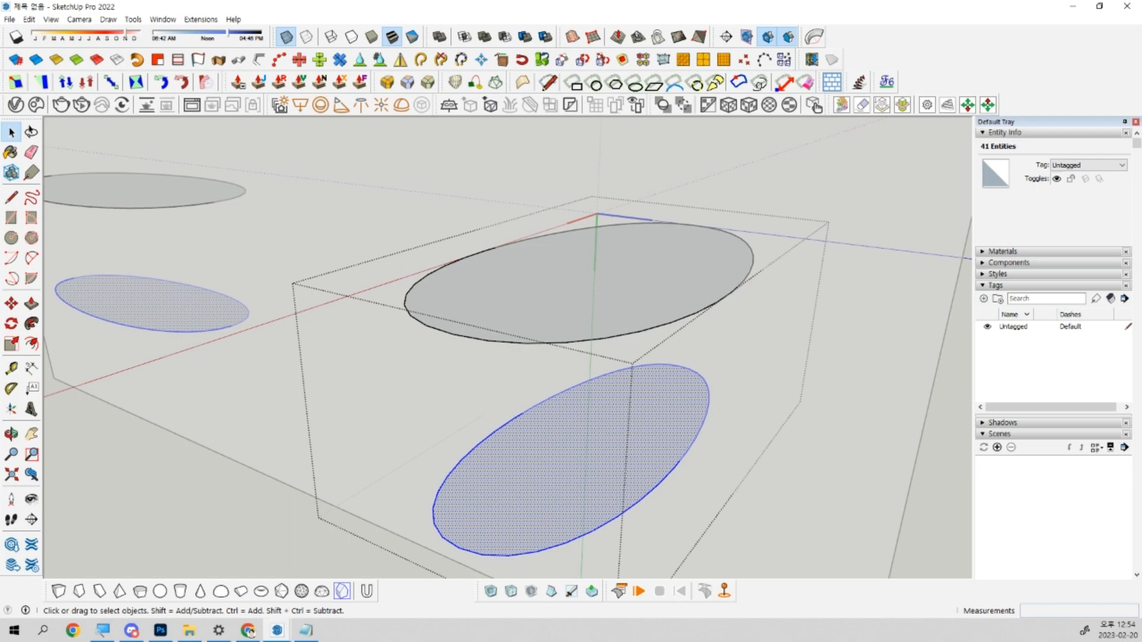
# Close the section view's rim component and examine its base oval against the section view drawing.
pyautogui.hotkey('alt', 'Tab')
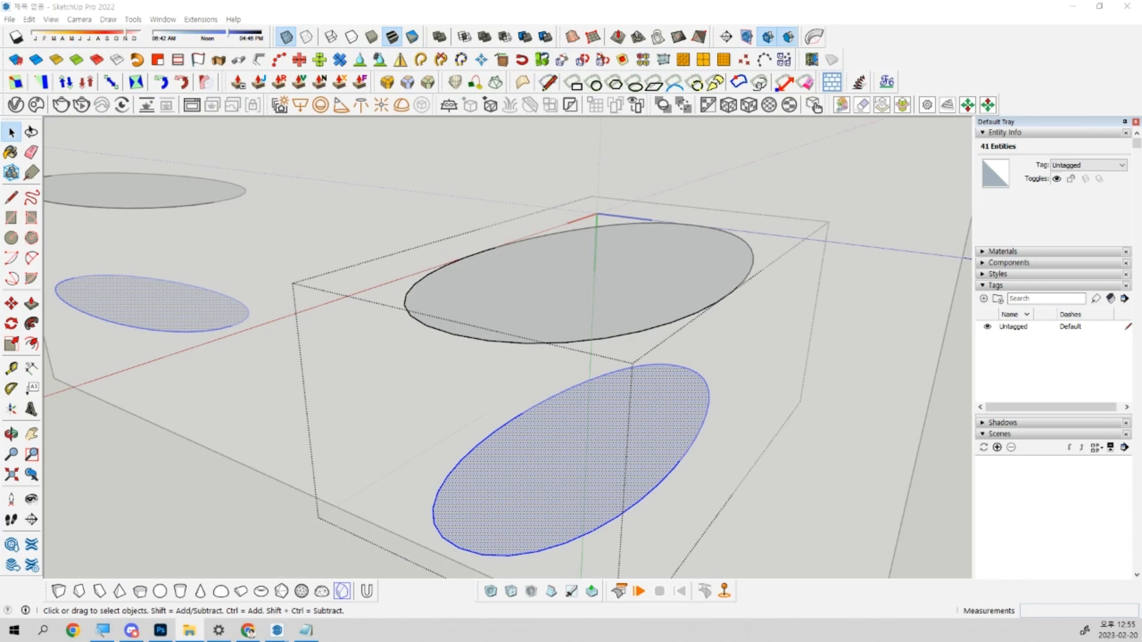
pyautogui.moveTo(446, 415); pyautogui.dragTo(580, 359, button='middle')
pyautogui.scroll(-6, 581, 354)
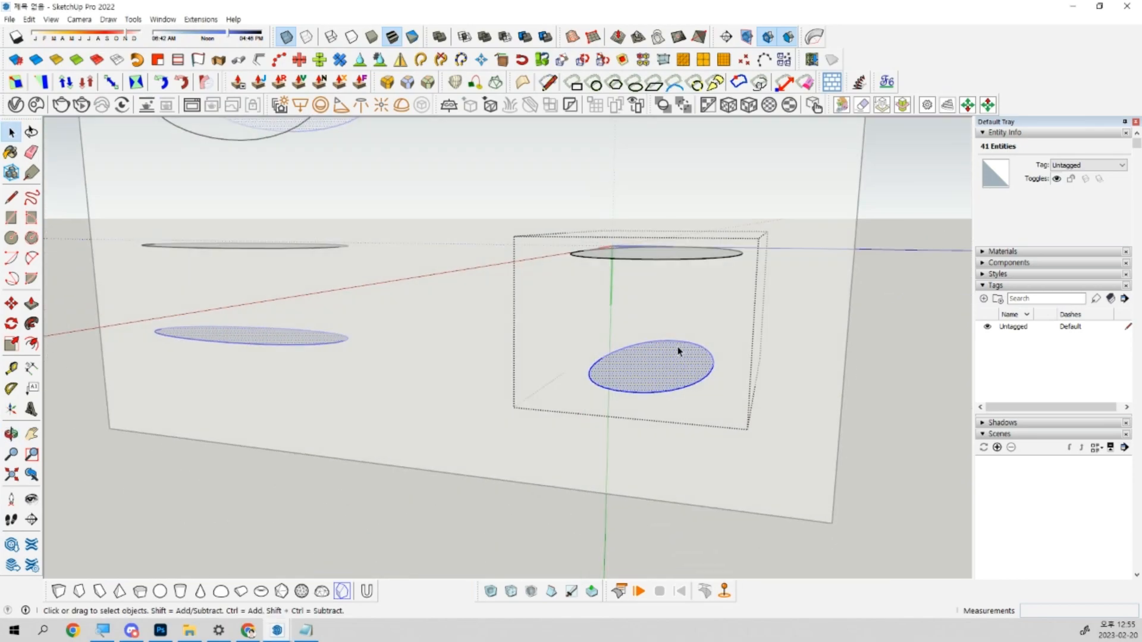
pyautogui.scroll(8, 660, 375)
pyautogui.moveTo(646, 403); pyautogui.dragTo(695, 392, button='middle')
pyautogui.click(679, 381)
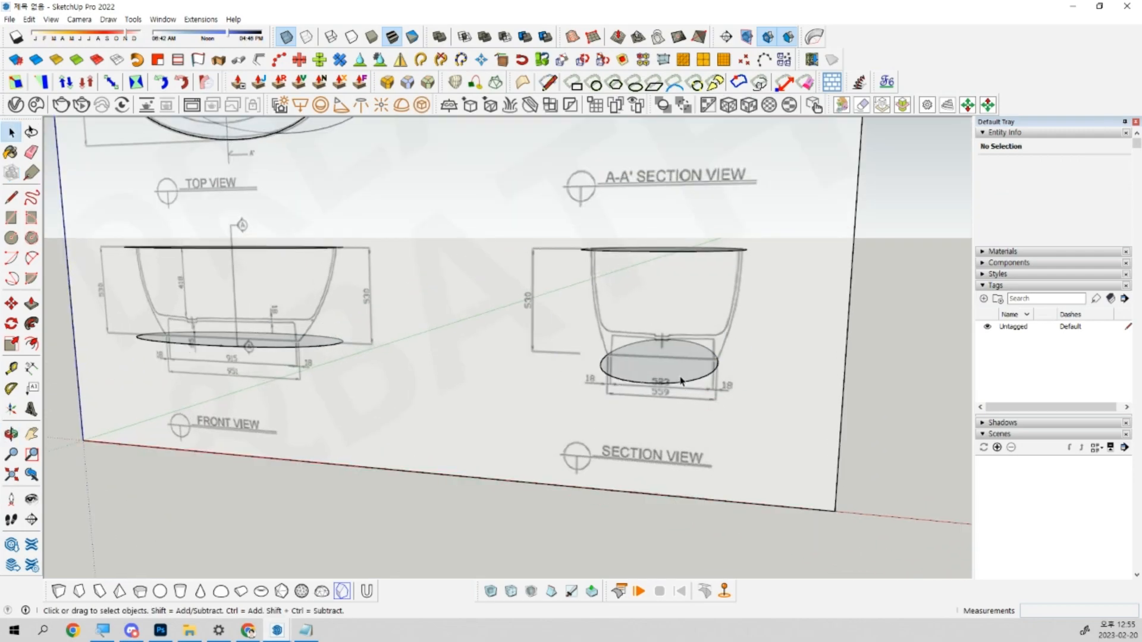
# Check the base oval against the front view drawing and inspect it inside the front view's rim component.
pyautogui.click(588, 423)
pyautogui.press('F4')
pyautogui.scroll(5, 171, 405)
pyautogui.press('ctrl')
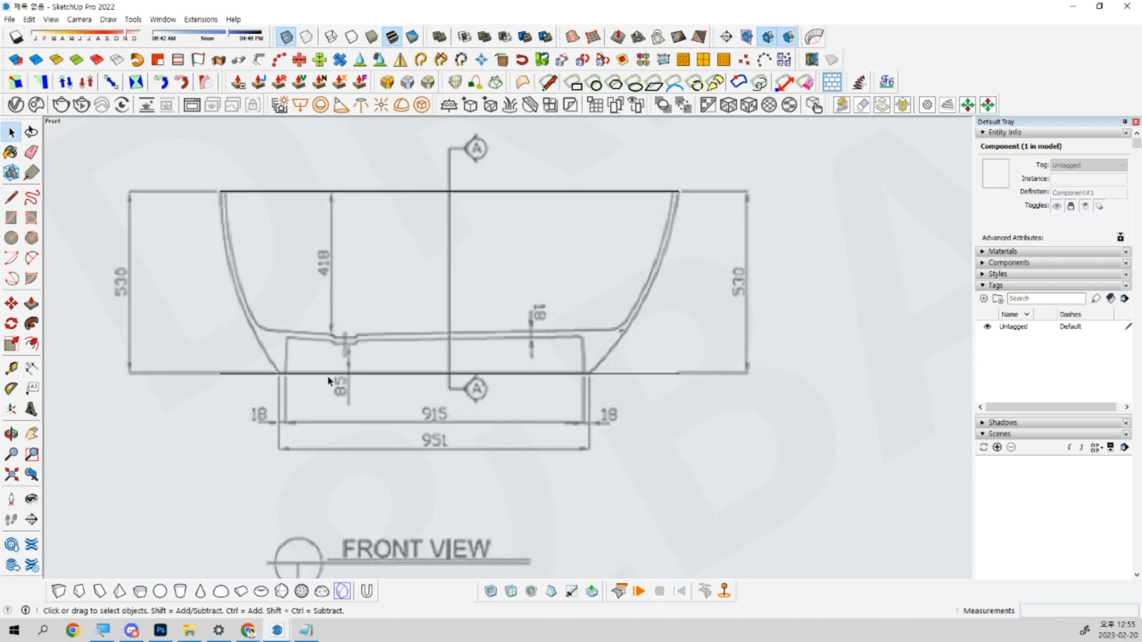
pyautogui.doubleClick(336, 374)
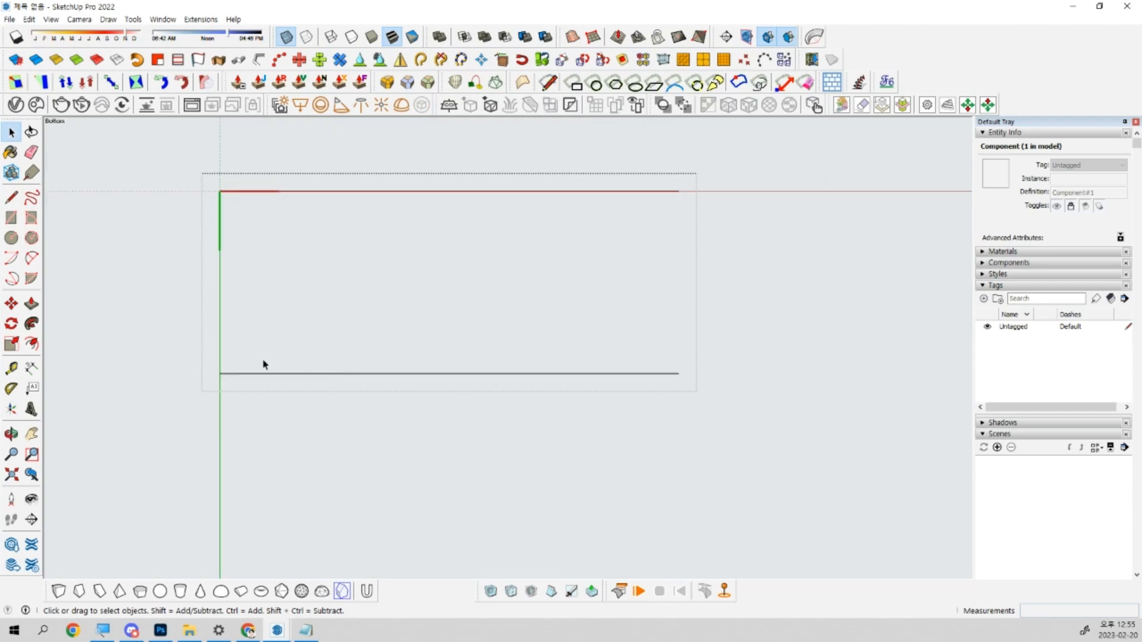
pyautogui.moveTo(437, 352); pyautogui.dragTo(244, 400, button='middle')
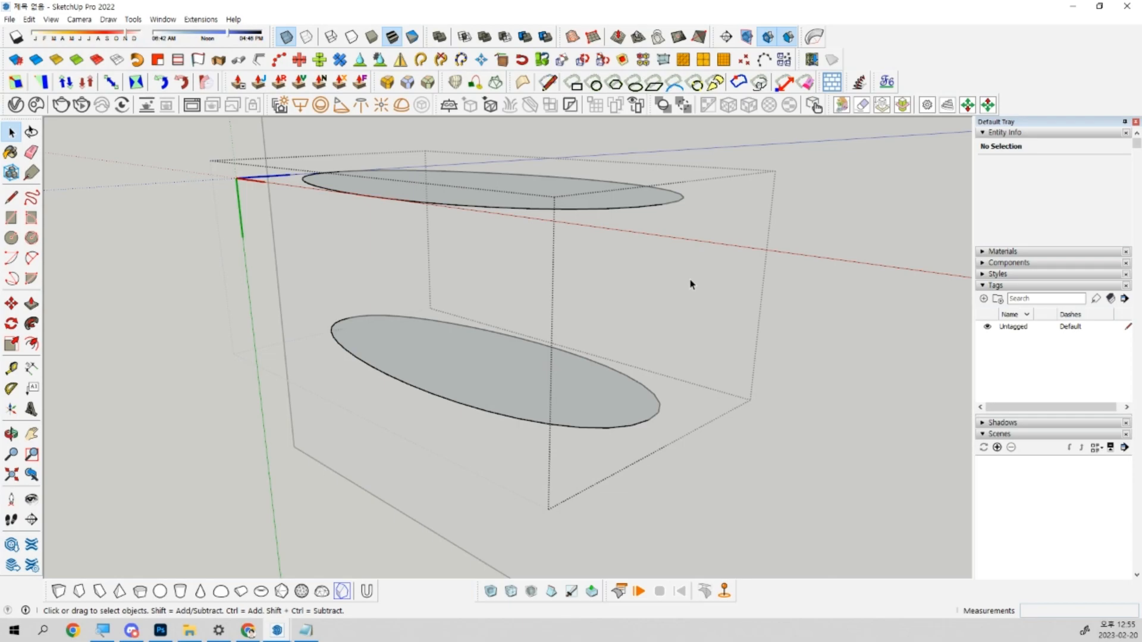
pyautogui.press('Escape')
# Compare the rim and base ovals with the base widths drawn in the section and front views.
pyautogui.scroll(-2, 690, 284)
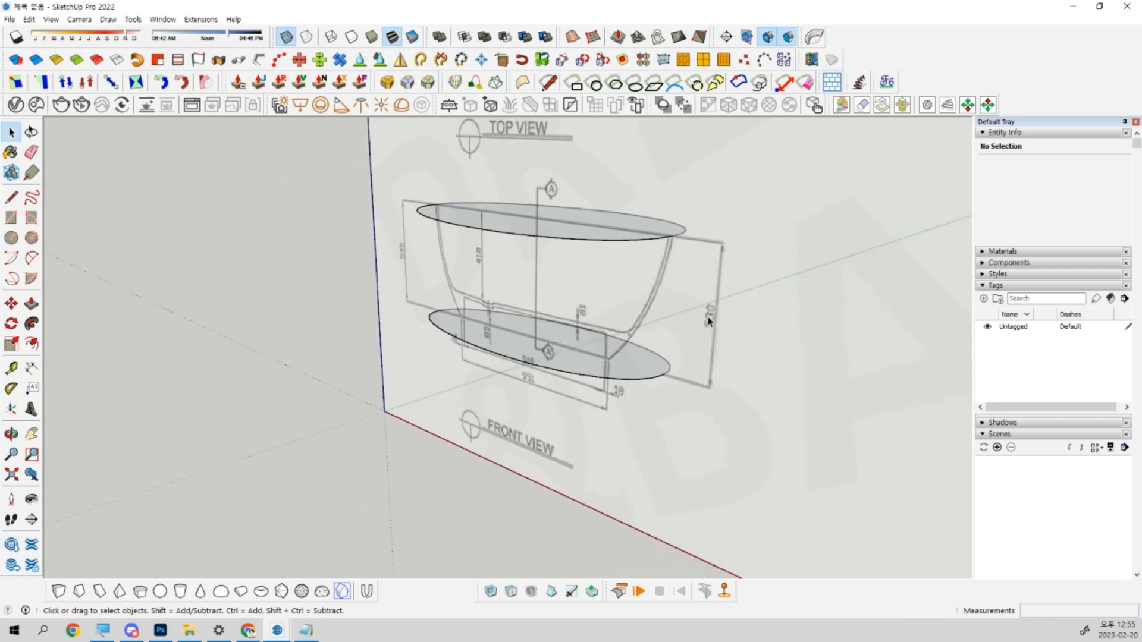
pyautogui.moveTo(708, 321); pyautogui.dragTo(505, 247, button='middle')
pyautogui.keyDown('shift'); pyautogui.moveTo(880, 331); pyautogui.dragTo(586, 326, button='middle'); pyautogui.keyUp('shift')
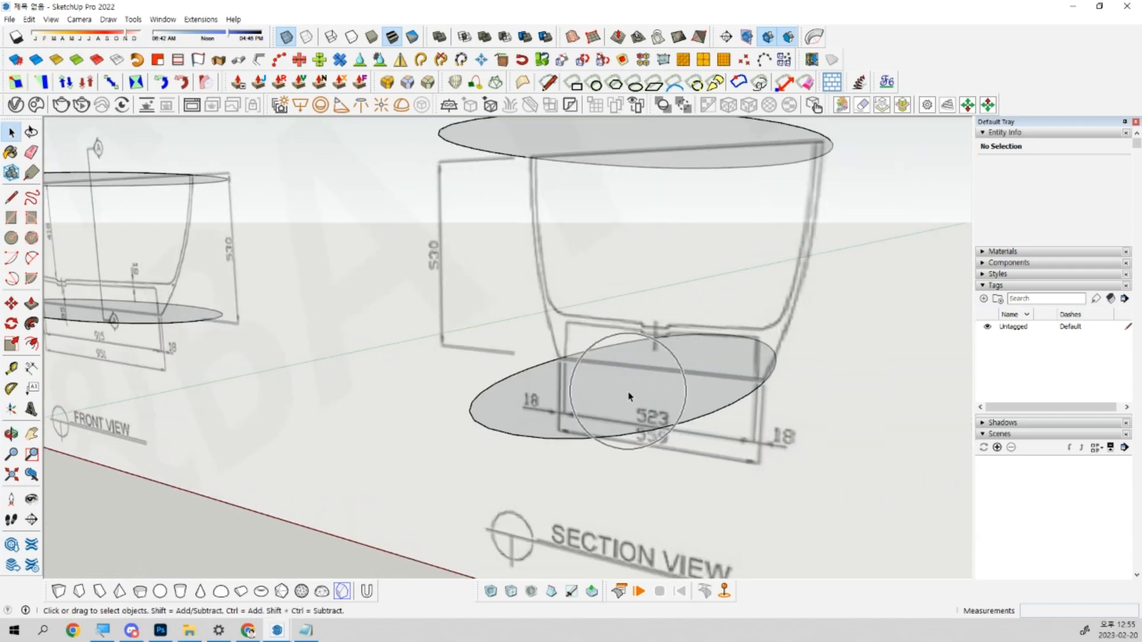
pyautogui.scroll(-4, 630, 395)
pyautogui.moveTo(287, 307)
pyautogui.mouseDown(button='middle')
pyautogui.moveTo(446, 375)
pyautogui.moveTo(428, 395)
pyautogui.mouseUp(button='middle')
pyautogui.scroll(3, 732, 410)
pyautogui.click(755, 372)
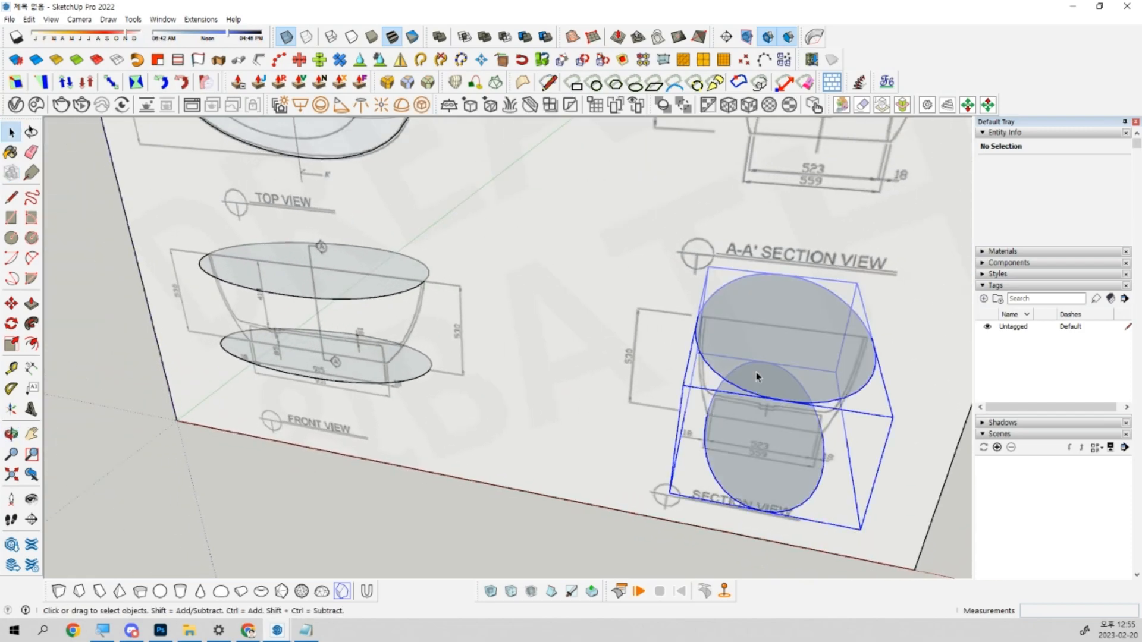
pyautogui.scroll(3, 312, 303)
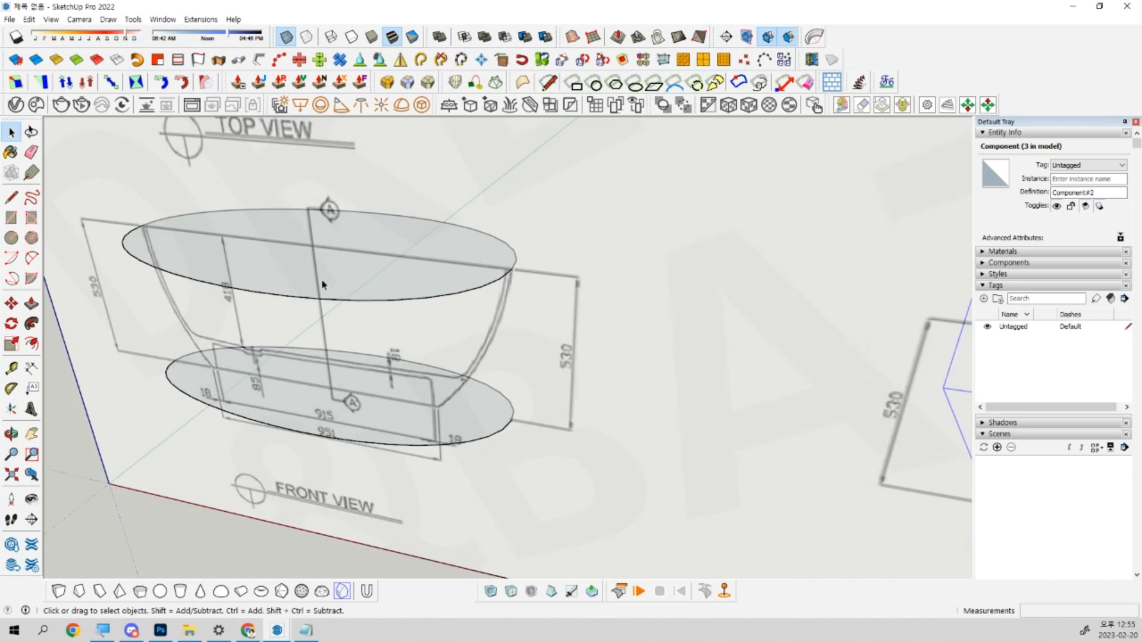
# Cut the base oval out of the front view's rim component and paste it in place in the main model.
pyautogui.click(321, 282)
pyautogui.doubleClick(302, 289)
pyautogui.moveTo(327, 344); pyautogui.dragTo(431, 367, button='middle')
pyautogui.doubleClick(430, 367)
pyautogui.press('Delete')
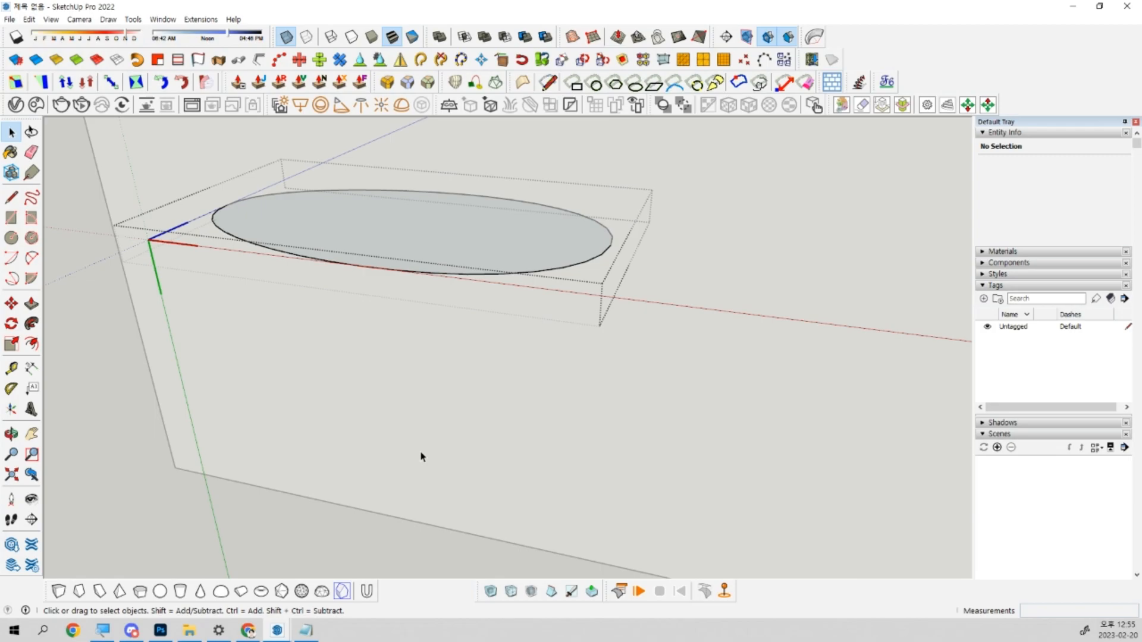
pyautogui.click(421, 457)
pyautogui.hotkey('ctrl', 'shift', 'v')
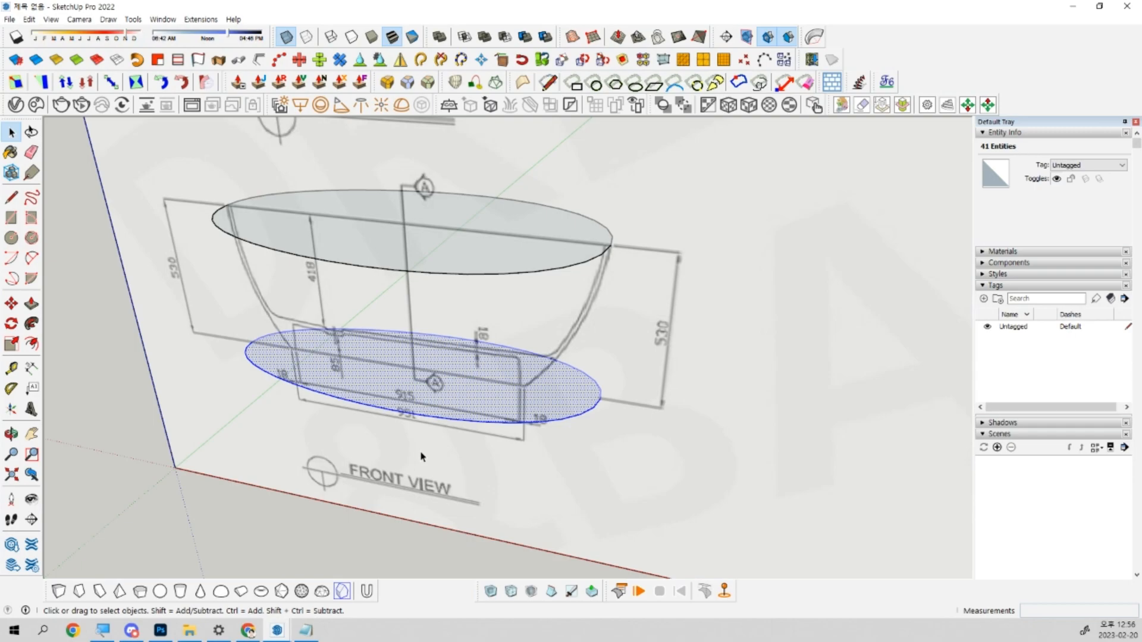
# Scale the front view's base oval about its centre along its red axis to about 0.59.
pyautogui.press('F3')
pyautogui.moveTo(706, 349); pyautogui.dragTo(619, 443, button='middle')
pyautogui.press('s')
pyautogui.click(719, 360)
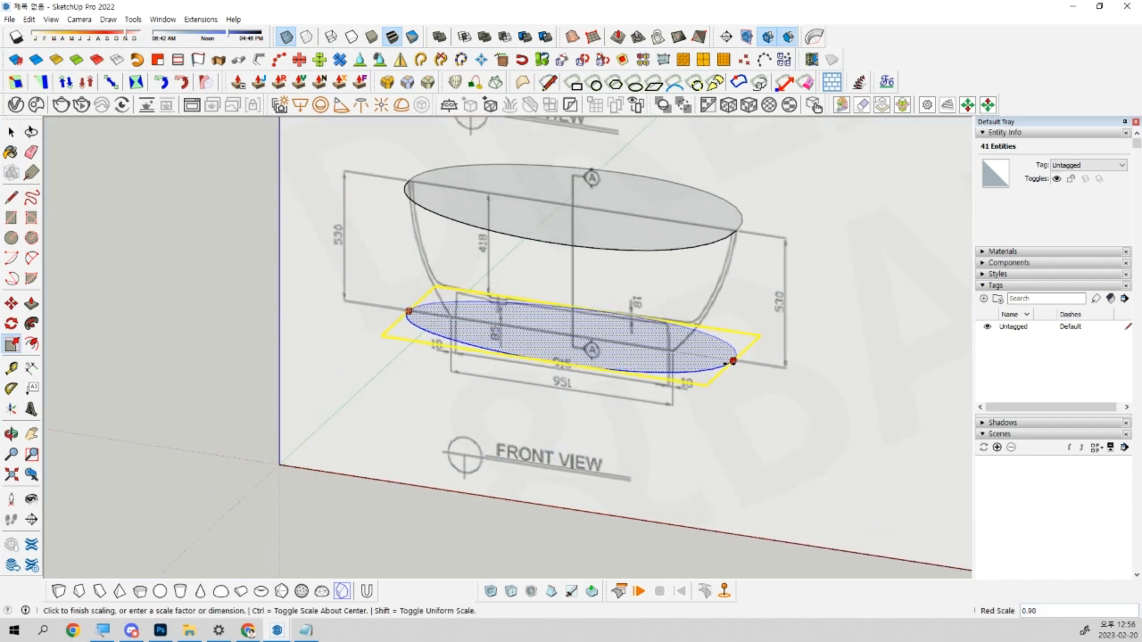
pyautogui.press('F3')
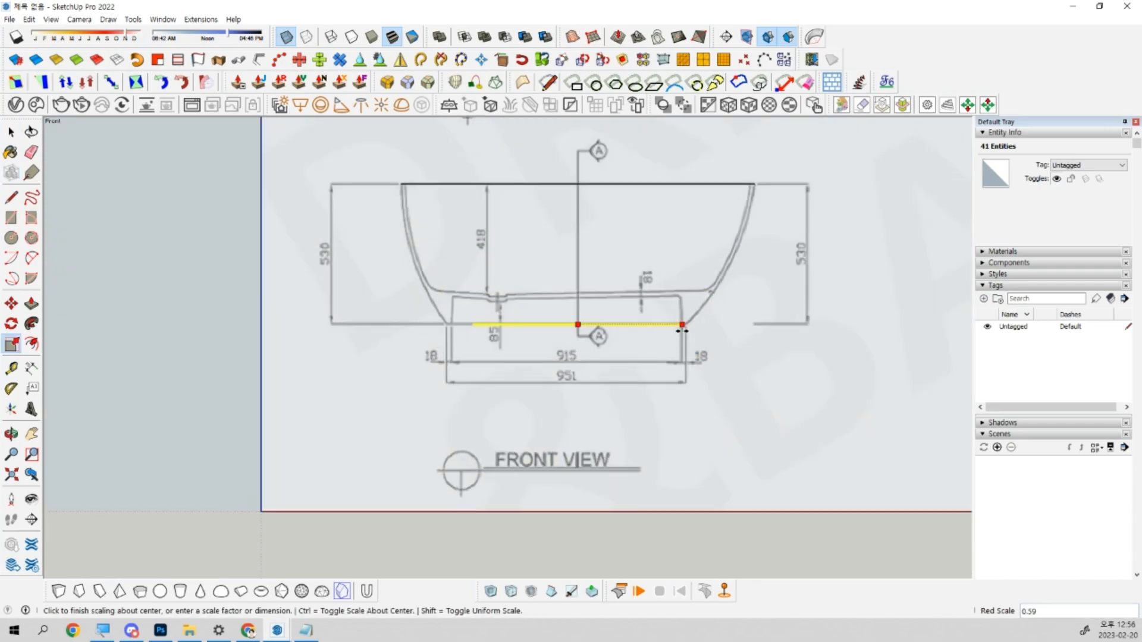
# Stretch the base oval from its opposite end by about 1.12 along its red axis to match the 951 mm base width.
pyautogui.moveTo(684, 328); pyautogui.dragTo(535, 339, button='middle')
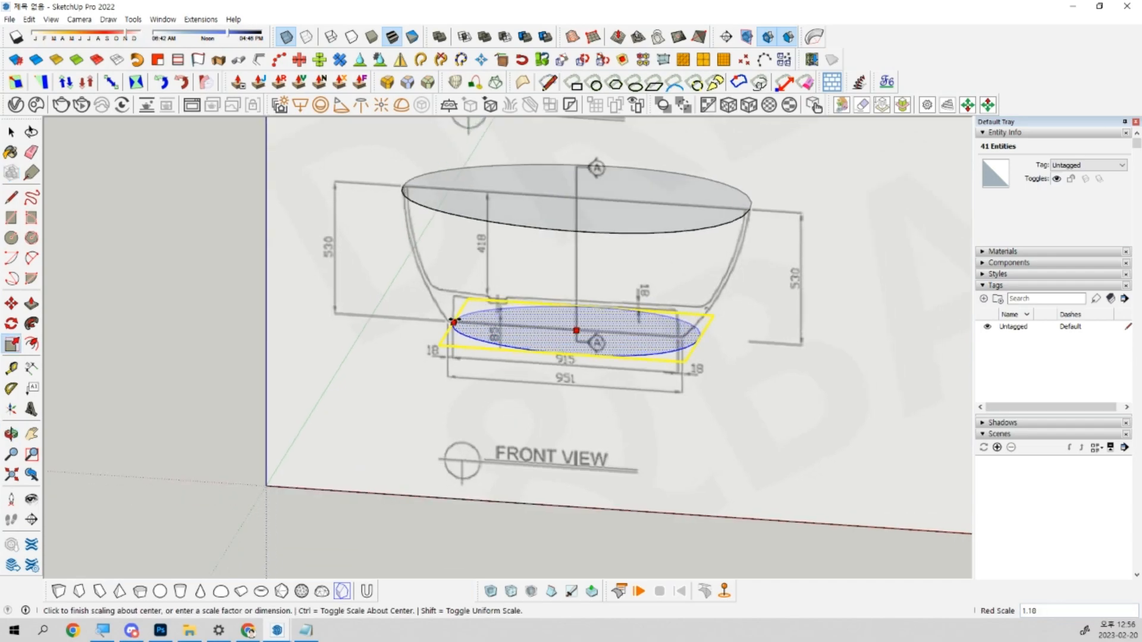
pyautogui.press('F3')
pyautogui.press('ctrl')
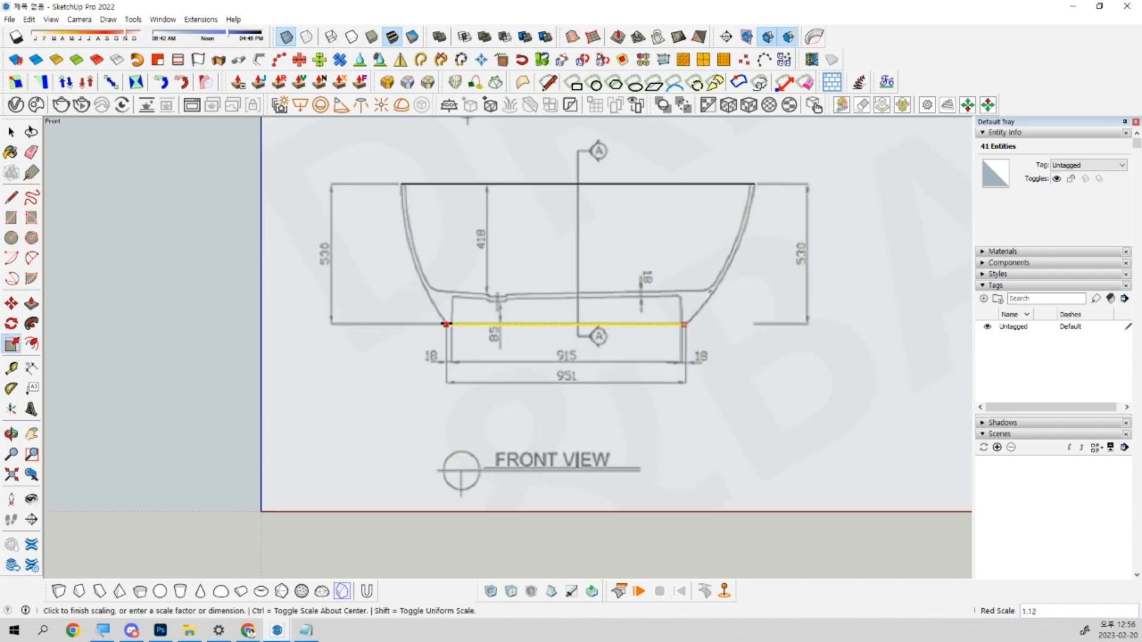
pyautogui.click(444, 324)
pyautogui.press('space')
# Try cutting the scaled base oval and pasting it in place inside the front view's rim component.
pyautogui.moveTo(644, 329)
pyautogui.mouseDown(button='middle')
pyautogui.moveTo(512, 466)
pyautogui.moveTo(616, 382)
pyautogui.moveTo(474, 462)
pyautogui.moveTo(497, 474)
pyautogui.moveTo(484, 406)
pyautogui.moveTo(508, 428)
pyautogui.moveTo(529, 390)
pyautogui.mouseUp(button='middle')
pyautogui.scroll(-3, 497, 412)
pyautogui.scroll(5, 446, 450)
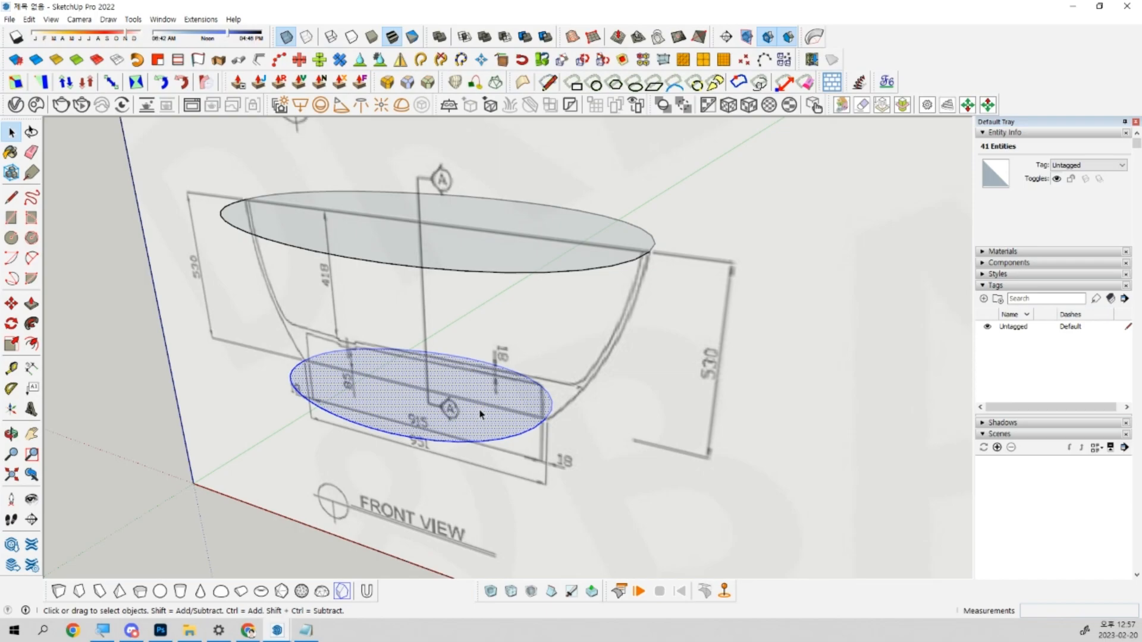
pyautogui.moveTo(328, 398)
pyautogui.mouseDown(button='middle')
pyautogui.moveTo(821, 395)
pyautogui.moveTo(658, 230)
pyautogui.moveTo(490, 442)
pyautogui.moveTo(593, 409)
pyautogui.moveTo(449, 416)
pyautogui.mouseUp(button='middle')
pyautogui.scroll(-3, 593, 408)
pyautogui.scroll(5, 449, 415)
pyautogui.press('Delete')
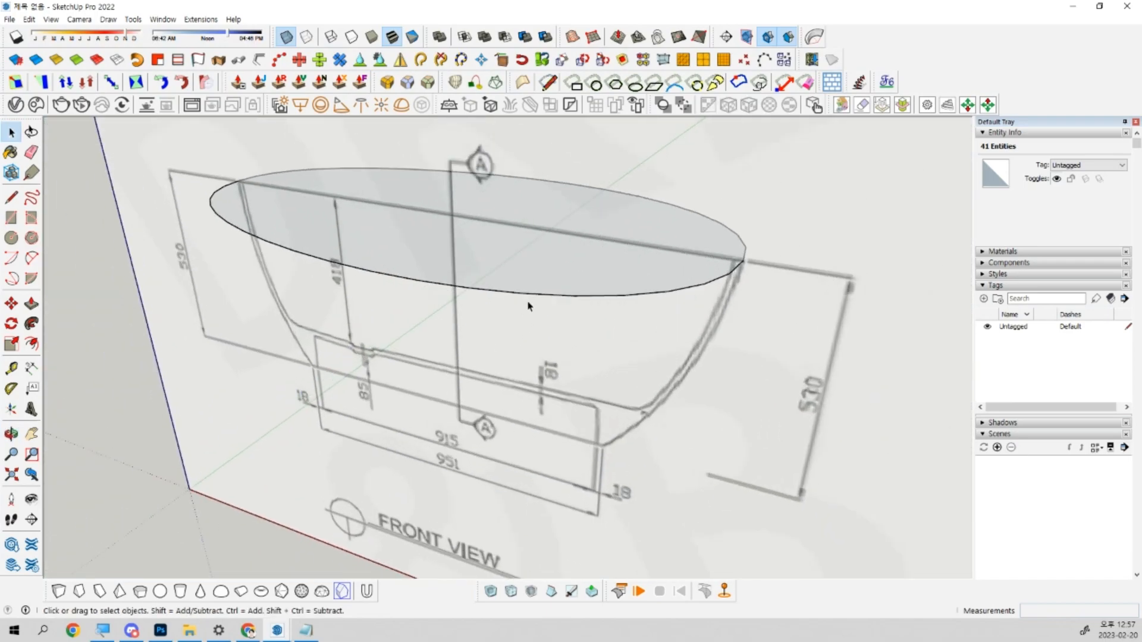
pyautogui.click(530, 300)
pyautogui.doubleClick(551, 281)
pyautogui.hotkey('ctrl', 'shift', 'v')
pyautogui.moveTo(634, 413); pyautogui.dragTo(831, 387, button='middle')
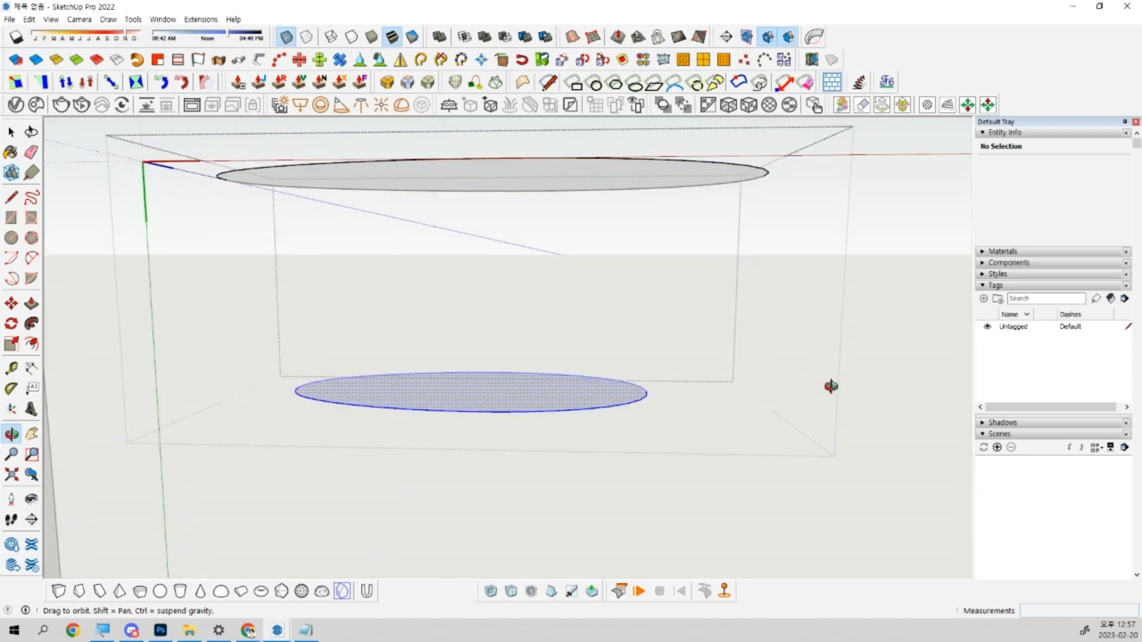
# Close the rim component and check the base ovals in all three drawing views.
pyautogui.scroll(-4, 703, 463)
pyautogui.click(702, 464)
pyautogui.scroll(-4, 701, 463)
pyautogui.moveTo(702, 463); pyautogui.dragTo(457, 437, button='middle')
pyautogui.scroll(4, 457, 438)
pyautogui.moveTo(540, 429); pyautogui.dragTo(615, 465, button='middle')
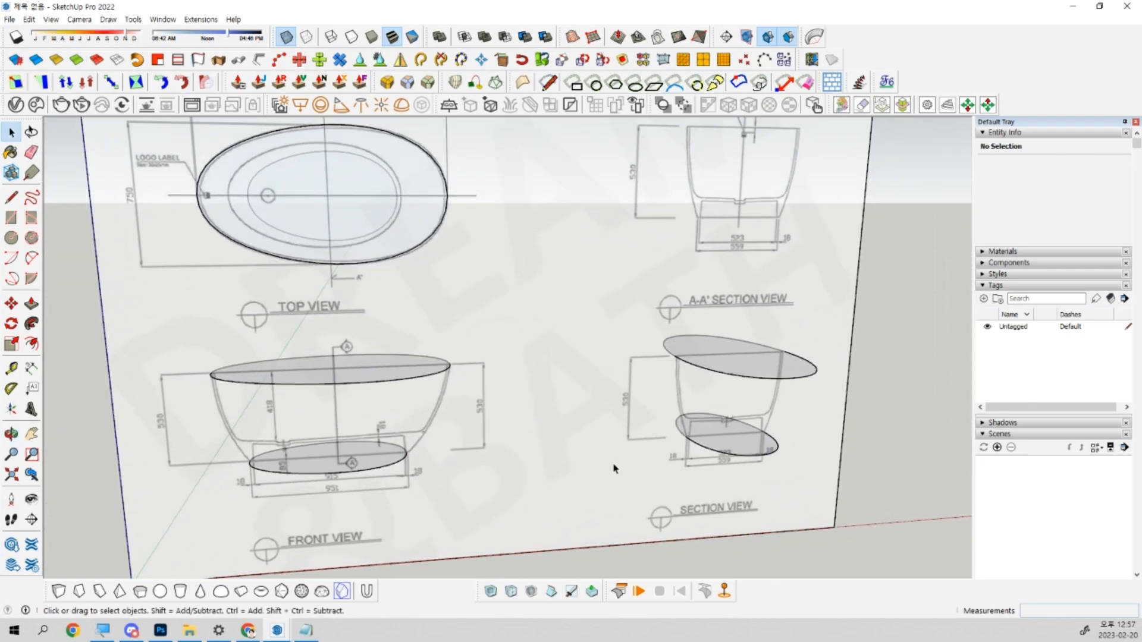
pyautogui.hotkey('shift', 'f')
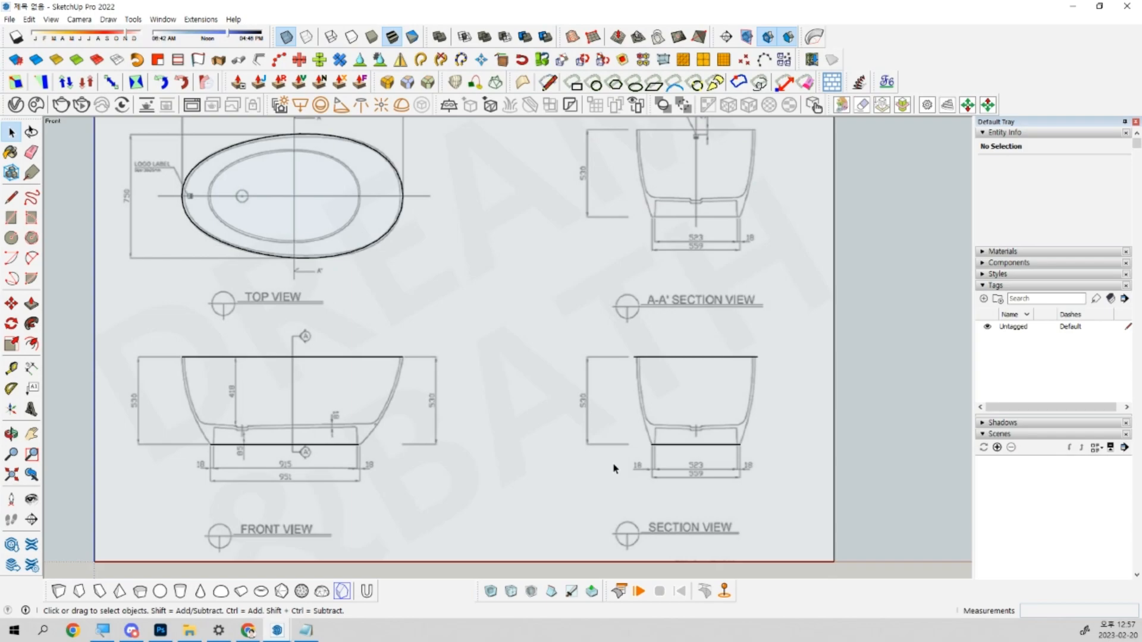
pyautogui.moveTo(615, 469); pyautogui.dragTo(476, 538, button='middle')
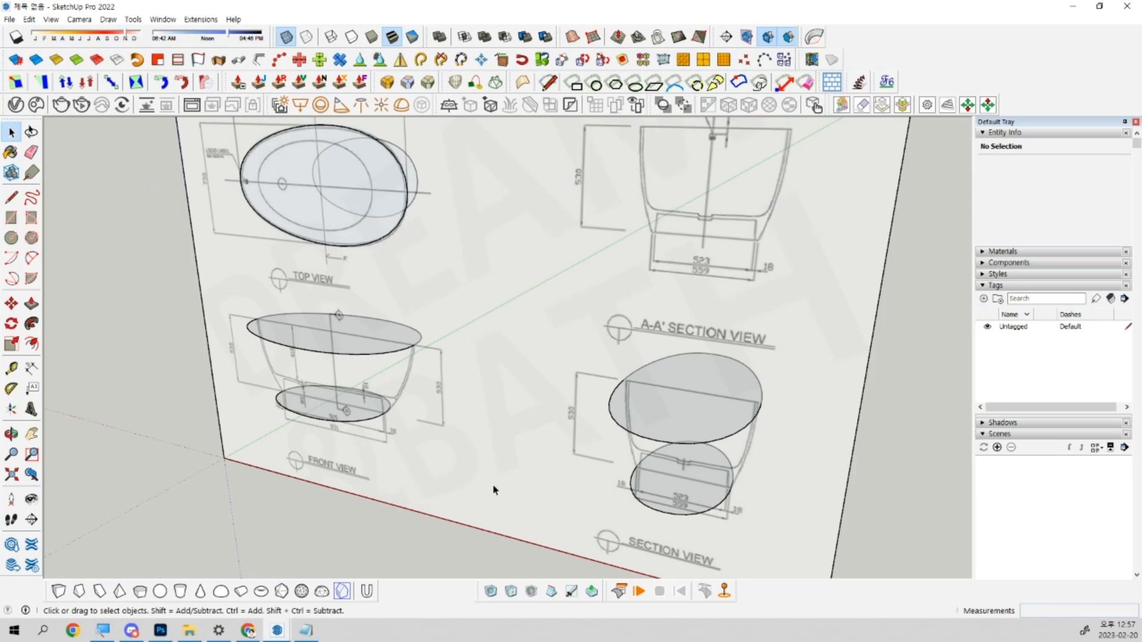
# Undo the transfer of the scaled base oval into the front view's rim component.
pyautogui.hotkey('ctrl', 'z')
pyautogui.hotkey('ctrl', 'z')
pyautogui.hotkey('ctrl', 'z')
pyautogui.hotkey('ctrl', 'z')
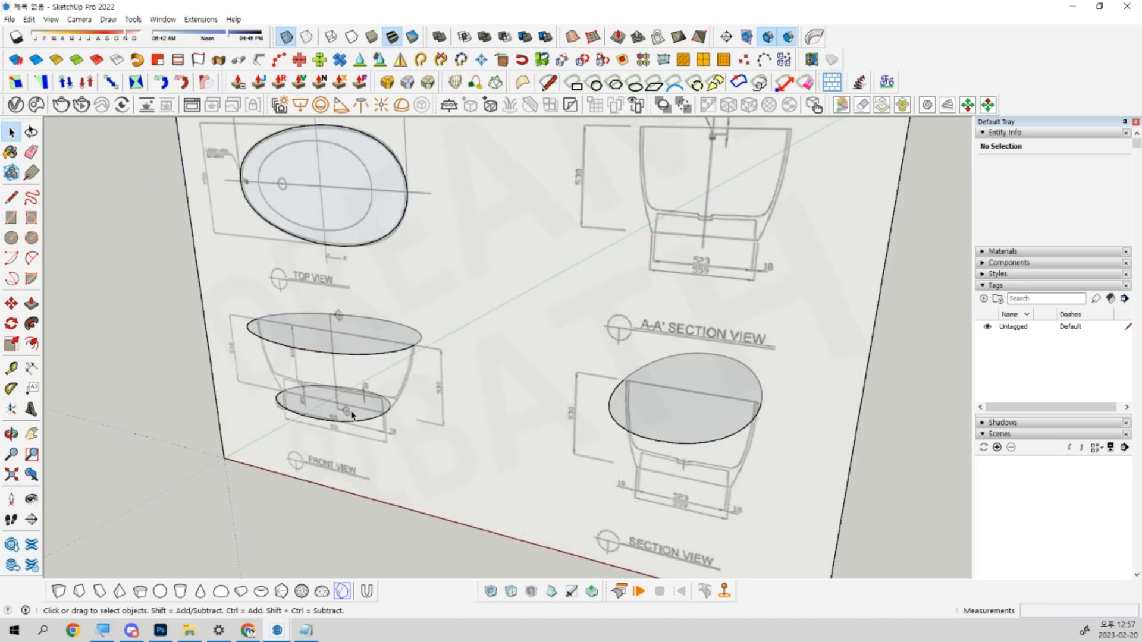
# Transfer the scaled base oval's face and edges in place into the front view's rim component and close the component.
pyautogui.moveTo(326, 146)
pyautogui.mouseDown(button='middle')
pyautogui.moveTo(385, 270)
pyautogui.moveTo(544, 259)
pyautogui.mouseUp(button='middle')
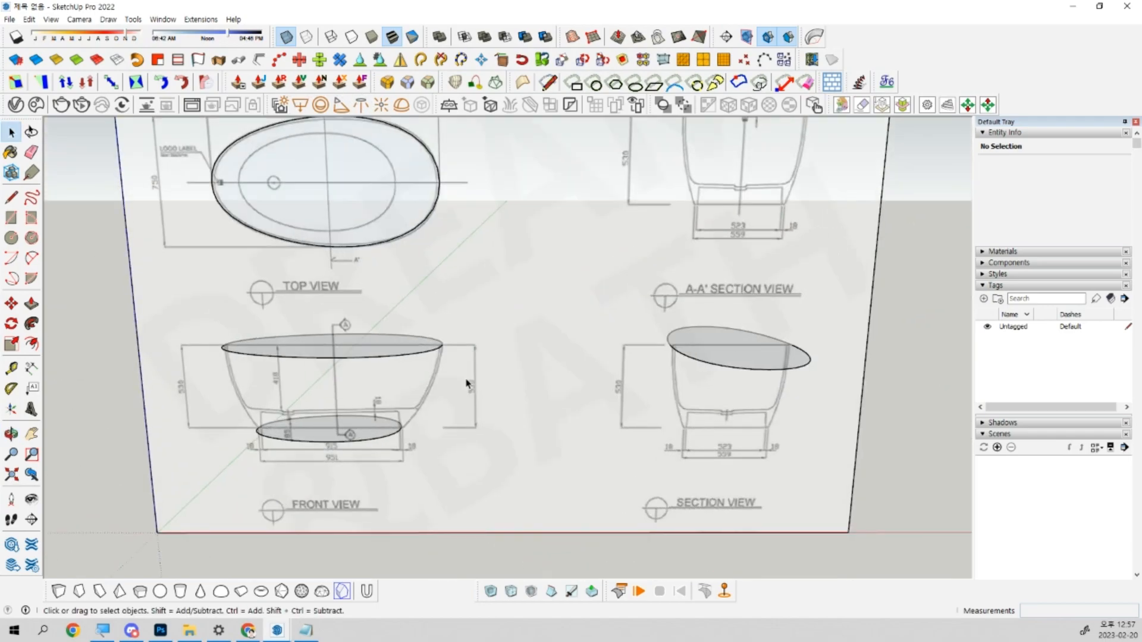
pyautogui.scroll(5, 375, 357)
pyautogui.click(404, 353)
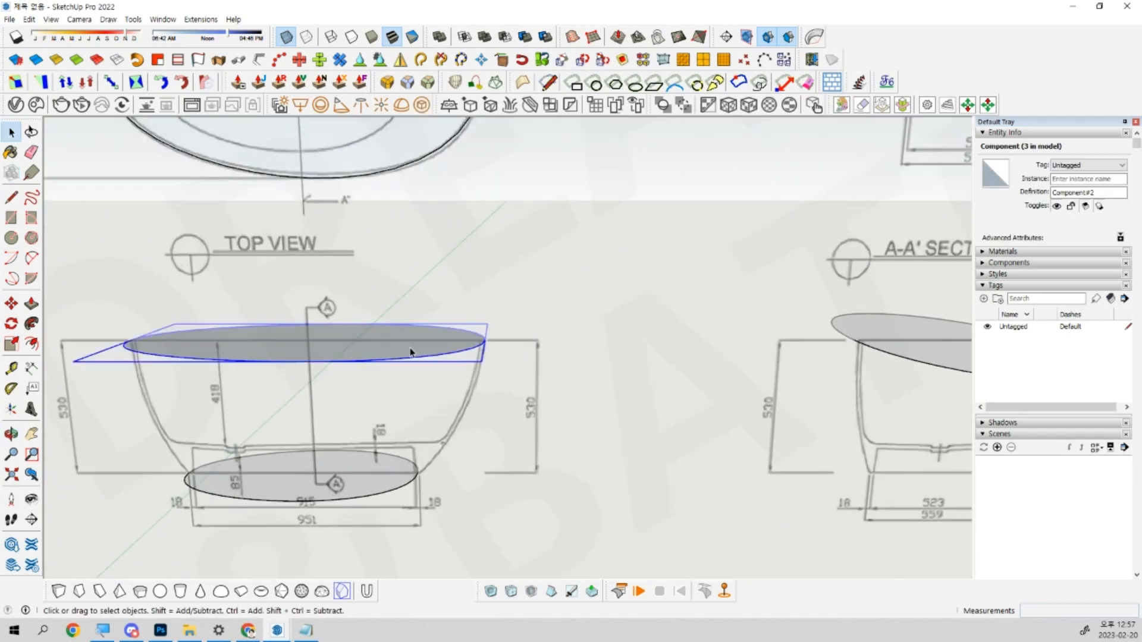
pyautogui.doubleClick(322, 495)
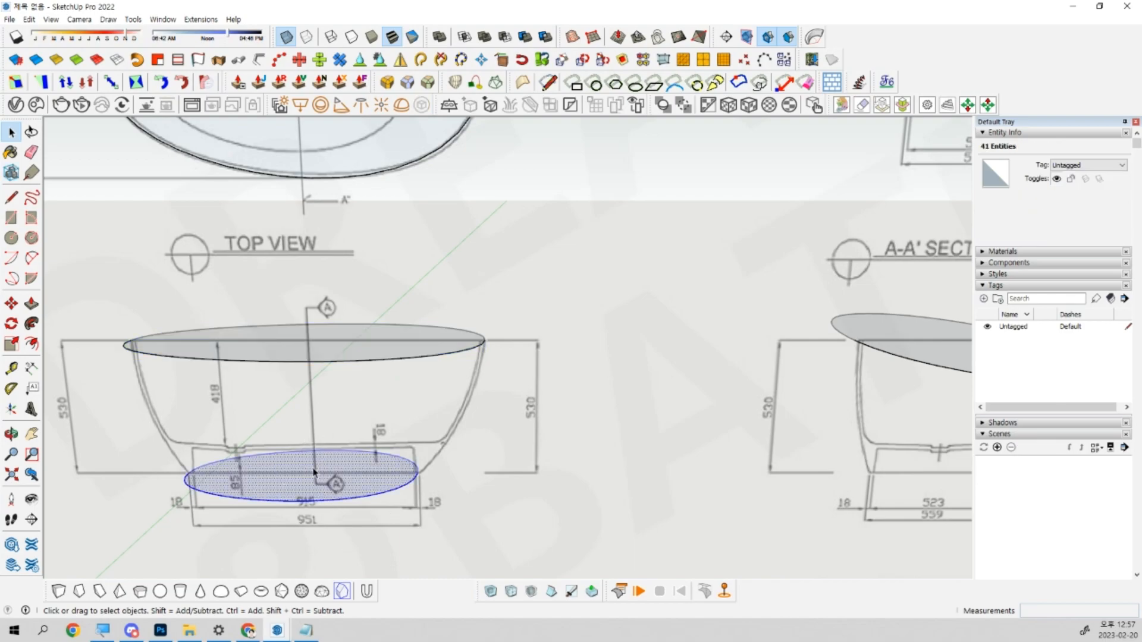
pyautogui.moveTo(313, 472); pyautogui.dragTo(346, 431, button='middle')
pyautogui.scroll(-4, 368, 454)
pyautogui.keyDown('shift'); pyautogui.moveTo(467, 439); pyautogui.dragTo(410, 436, button='middle'); pyautogui.keyUp('shift')
pyautogui.scroll(6, 323, 378)
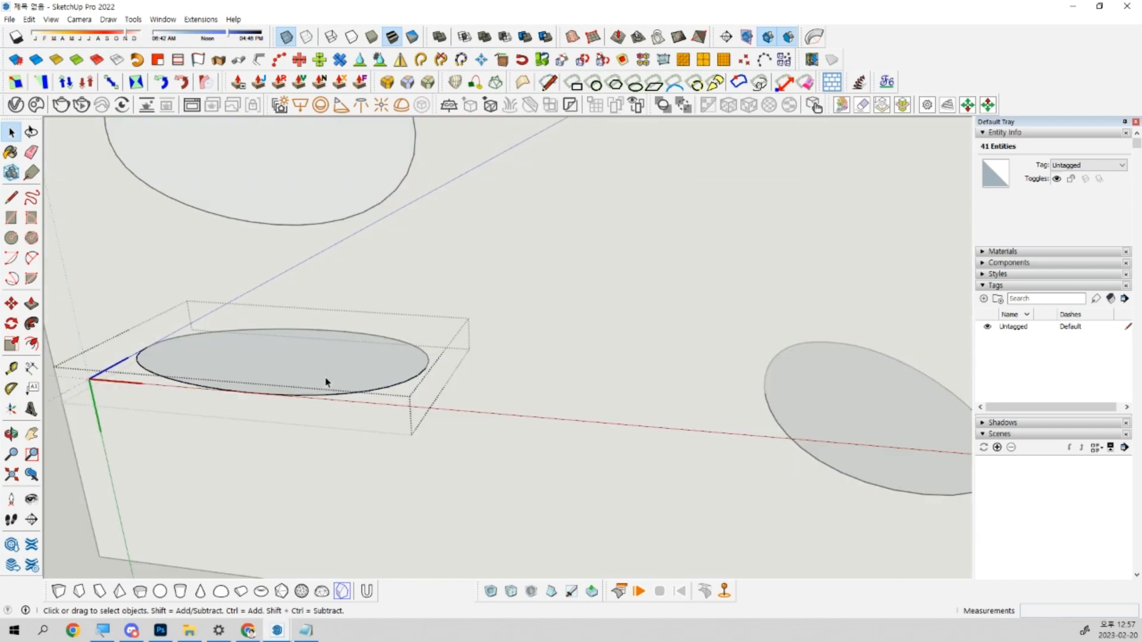
pyautogui.scroll(-2, 328, 382)
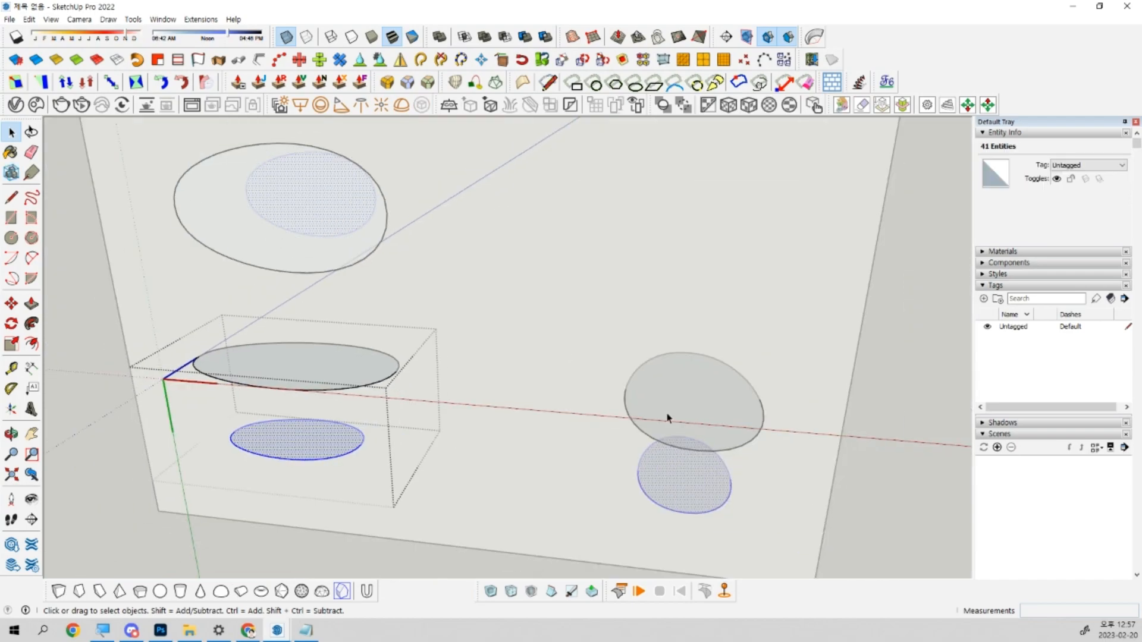
pyautogui.click(432, 324)
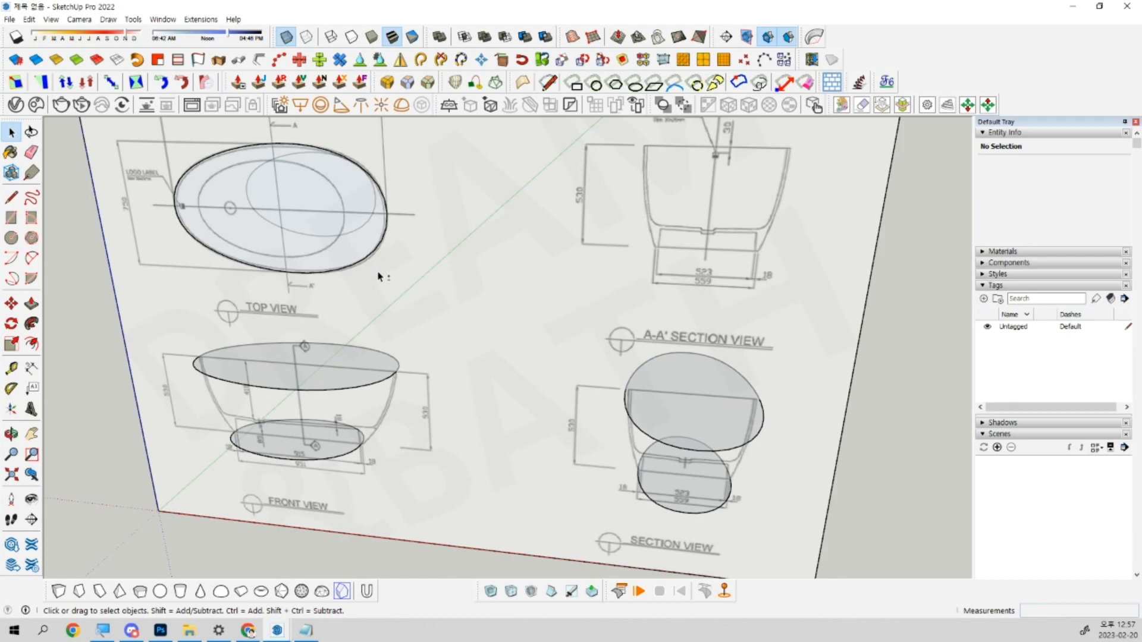
# Inspect the linked rim and base ovals in the top, front and section views from several angles.
pyautogui.hotkey('shift', 'f')
pyautogui.keyDown('shift'); pyautogui.moveTo(660, 300); pyautogui.dragTo(596, 307, button='middle'); pyautogui.keyUp('shift')
pyautogui.press('v')
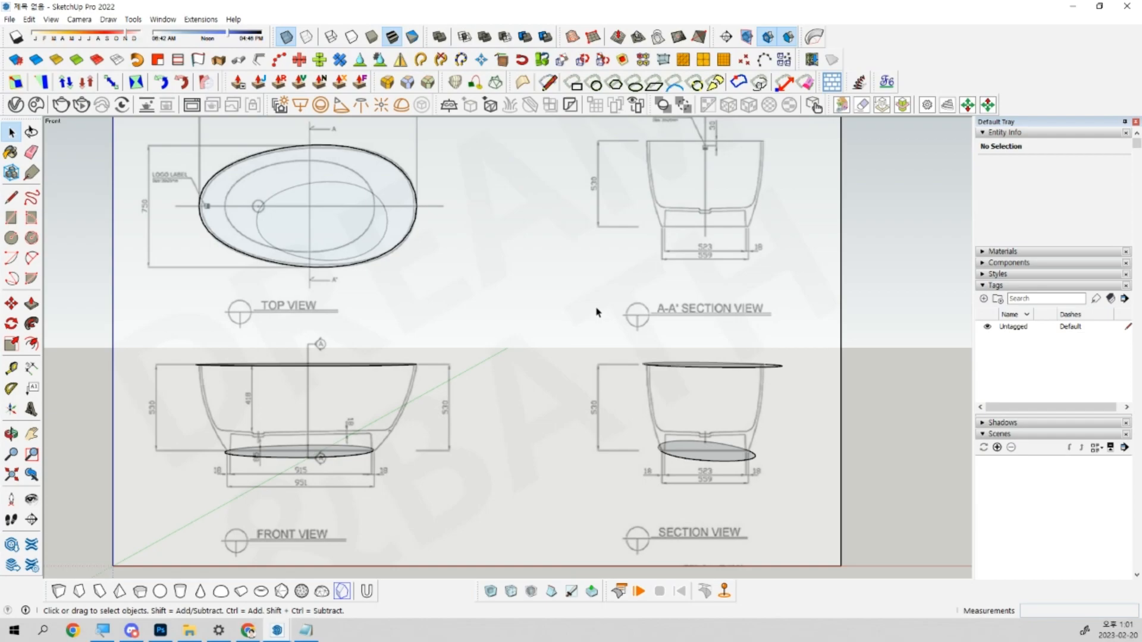
pyautogui.moveTo(598, 312)
pyautogui.mouseDown(button='middle')
pyautogui.moveTo(500, 454)
pyautogui.moveTo(566, 372)
pyautogui.moveTo(733, 335)
pyautogui.mouseUp(button='middle')
pyautogui.scroll(3, 439, 278)
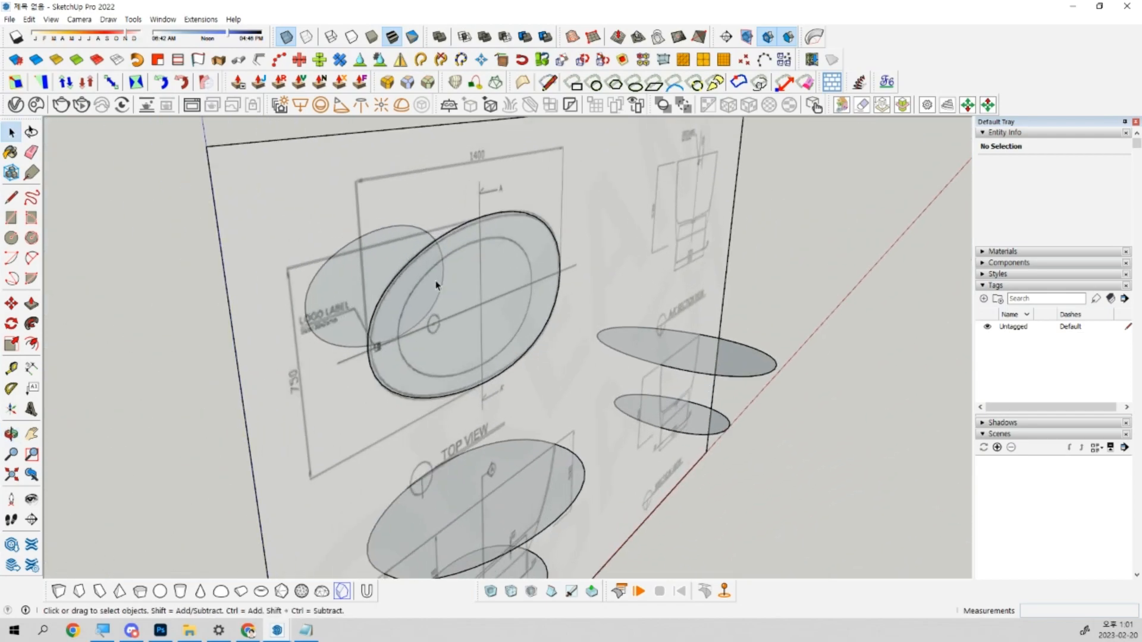
pyautogui.click(435, 281)
pyautogui.moveTo(455, 297); pyautogui.dragTo(555, 270, button='middle')
pyautogui.click(524, 414)
pyautogui.click(748, 315)
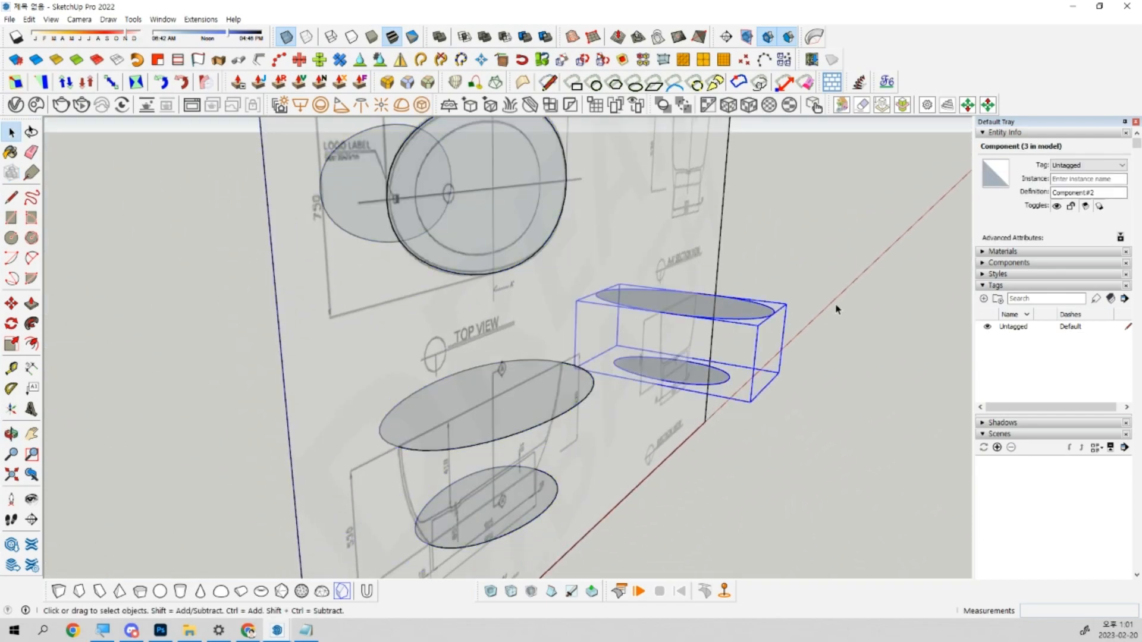
# Save the model as Bath_Ver.1 in the 5. Toilet folder.
pyautogui.click(835, 306)
pyautogui.hotkey('ctrl', 's')
pyautogui.moveTo(347, 34); pyautogui.dragTo(648, 38)
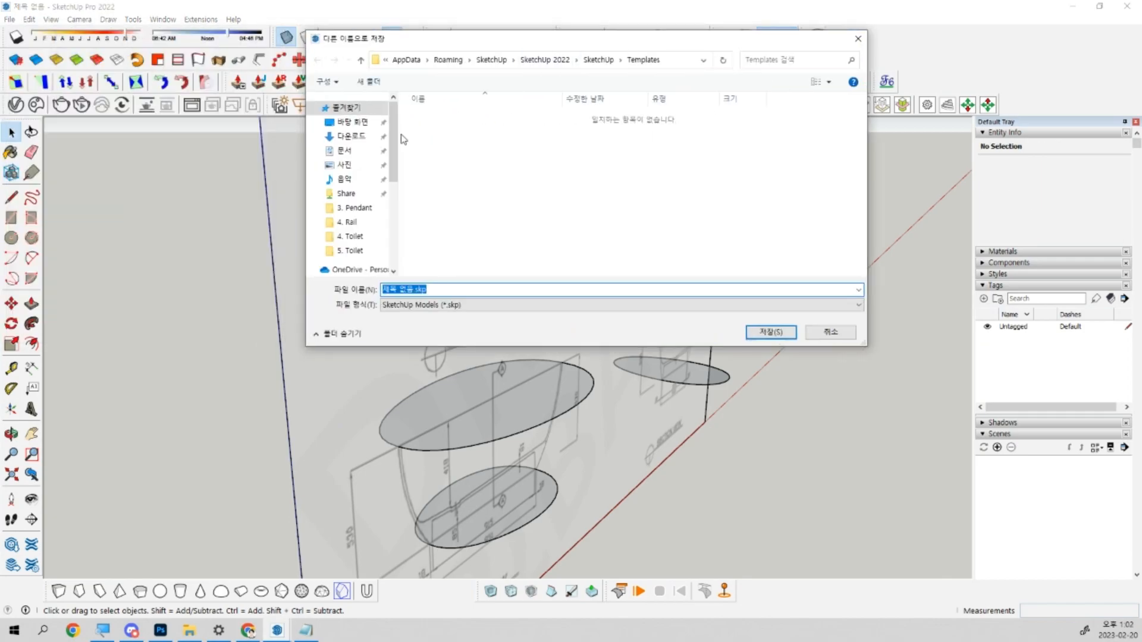
pyautogui.click(353, 250)
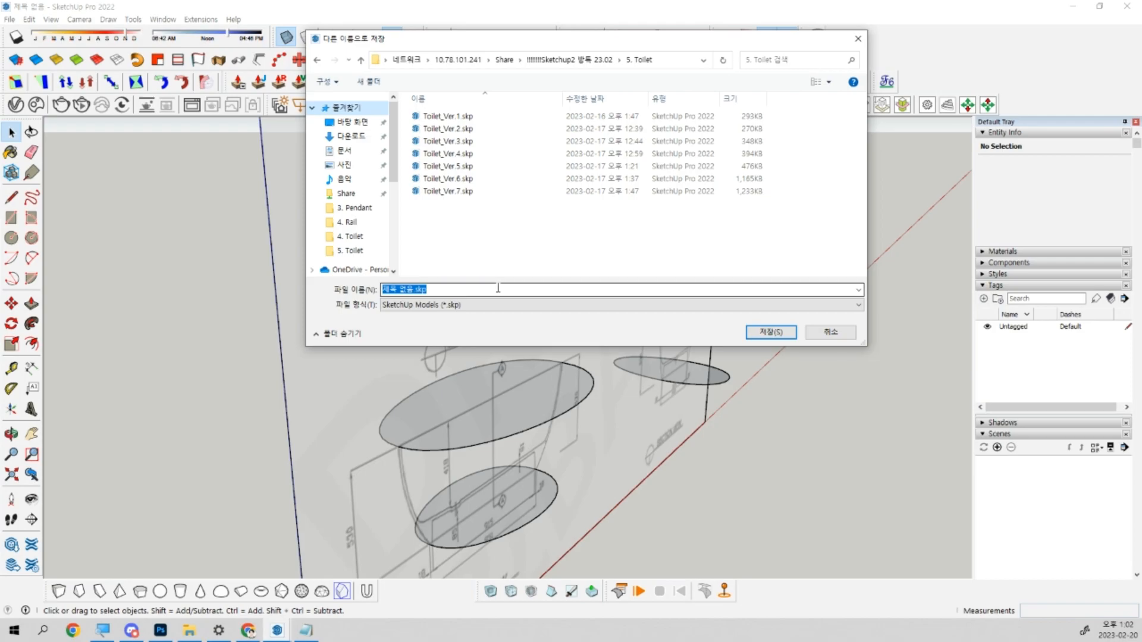
pyautogui.press('BackSpace')
pyautogui.write('Bath')
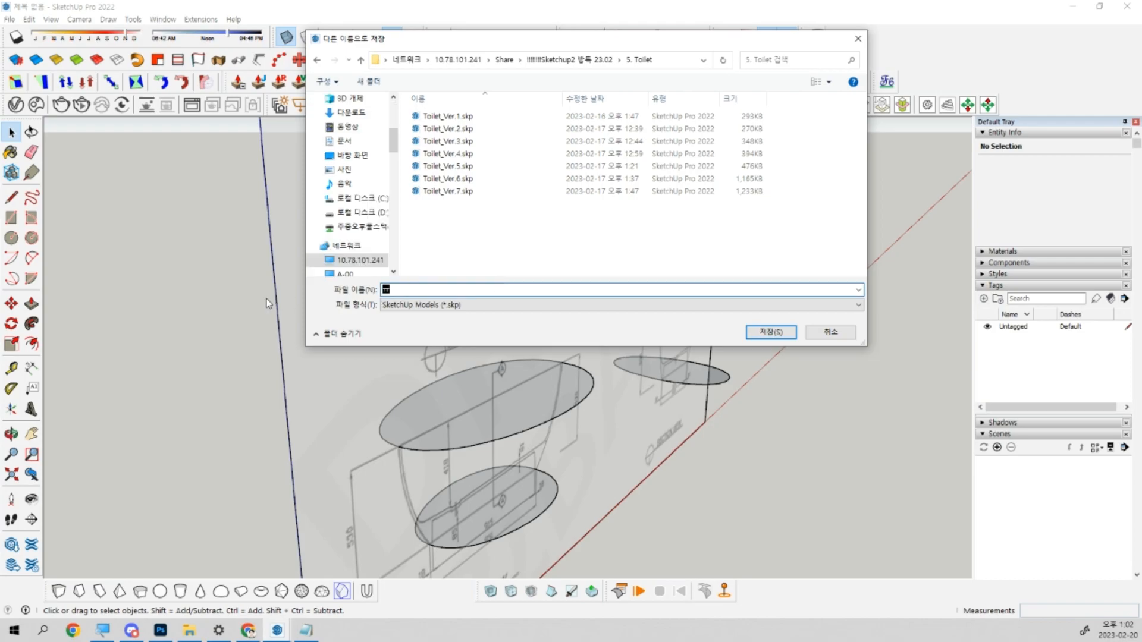
pyautogui.write('_Ver.1')
pyautogui.press('Tab')
pyautogui.press('Down')
pyautogui.press('Down')
pyautogui.press('Down')
pyautogui.press('Down')
pyautogui.press('Return')
pyautogui.press('Return')
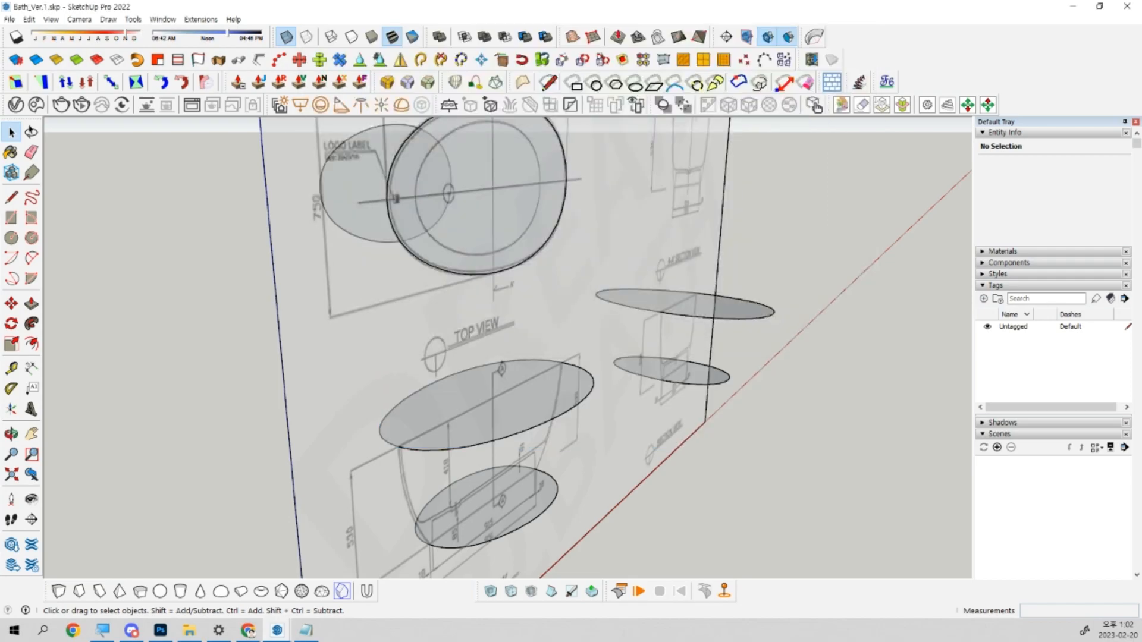
pyautogui.click(189, 630)
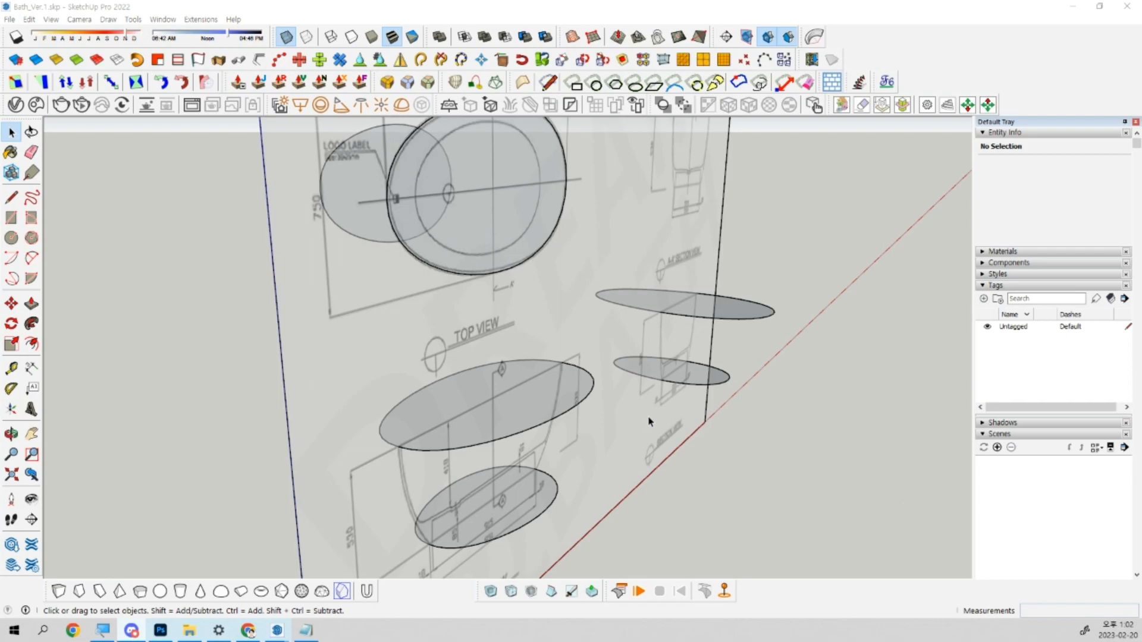
# Generate a Loft by Spline surface between the rim and base ovals inside the linked component.
pyautogui.moveTo(688, 394); pyautogui.dragTo(467, 408, button='middle')
pyautogui.press('F3')
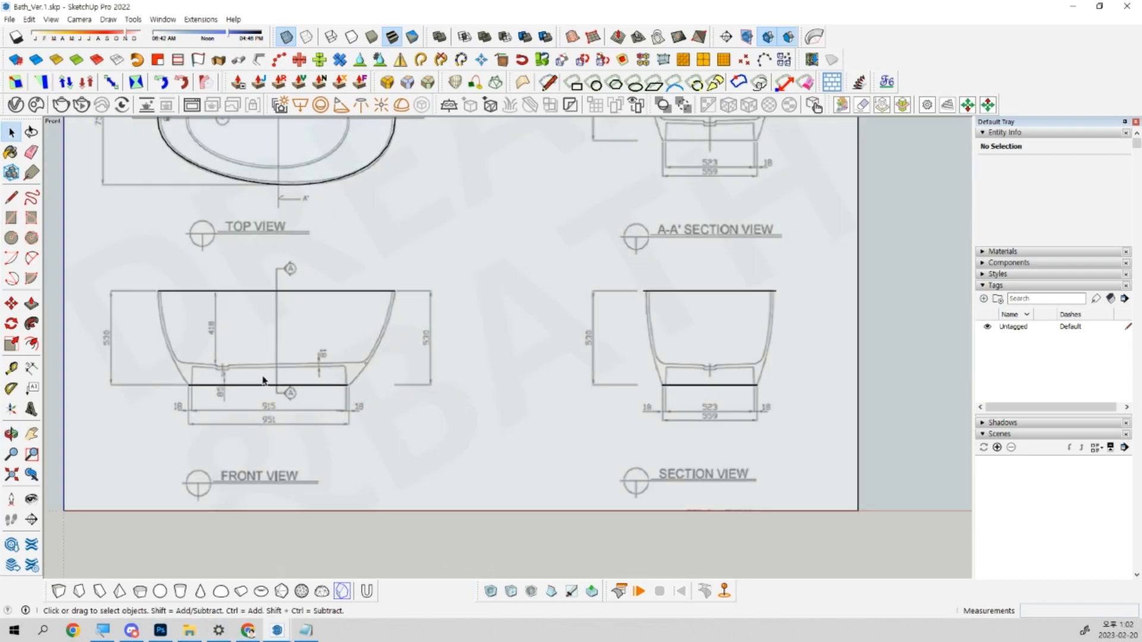
pyautogui.scroll(3, 263, 381)
pyautogui.scroll(5, 494, 256)
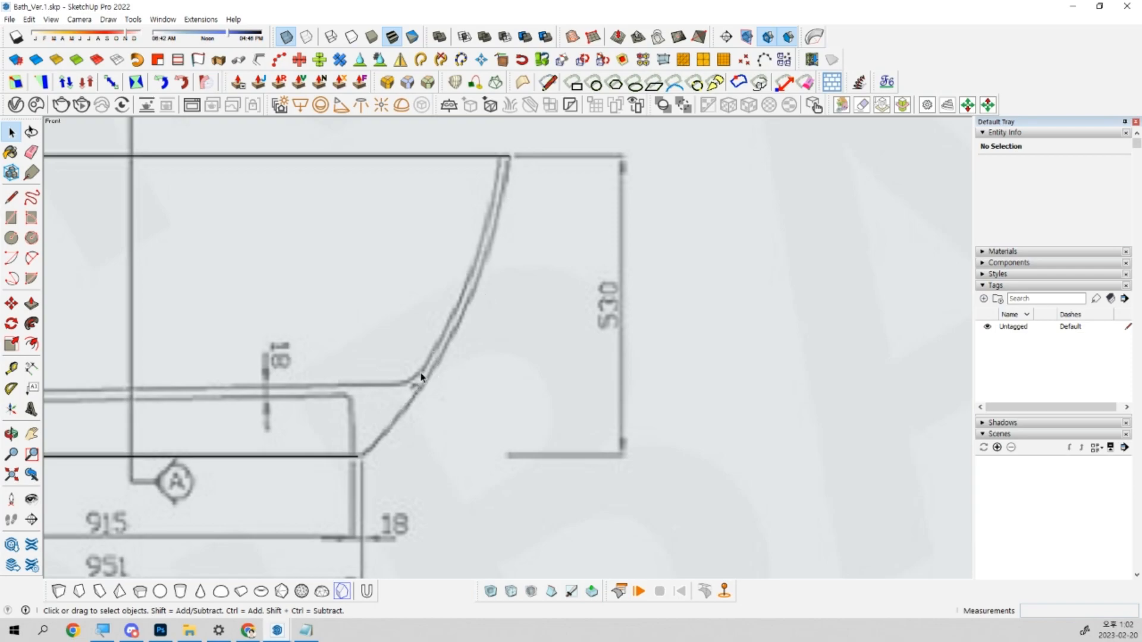
pyautogui.scroll(-5, 422, 377)
pyautogui.moveTo(540, 332); pyautogui.dragTo(621, 333, button='middle')
pyautogui.scroll(4, 492, 423)
pyautogui.hotkey('ctrl', 'a')
pyautogui.click(457, 83)
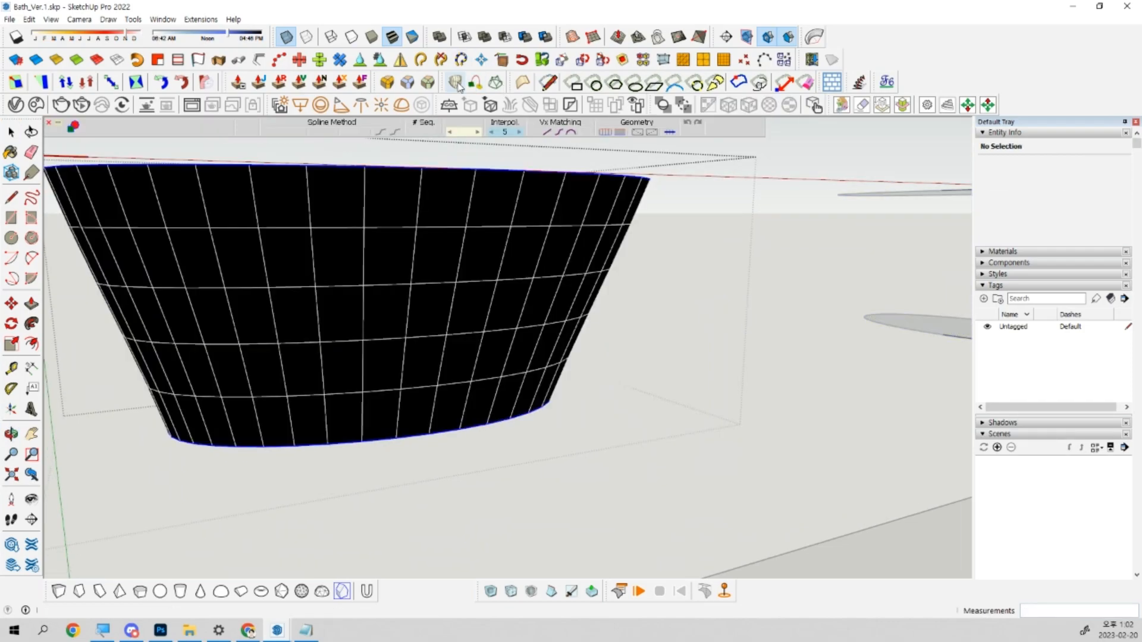
pyautogui.click(646, 217)
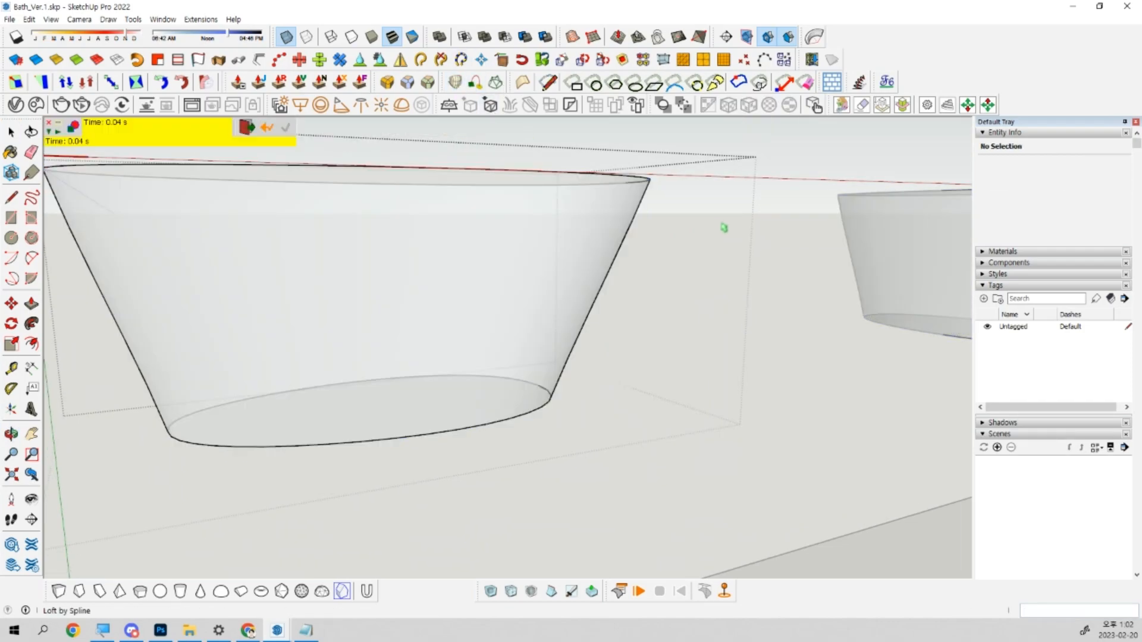
# Compare the lofted bathtub's straight sides with the curved profile in the front view drawing.
pyautogui.press('space')
pyautogui.press('F2')
pyautogui.press('v')
pyautogui.scroll(-5, 540, 315)
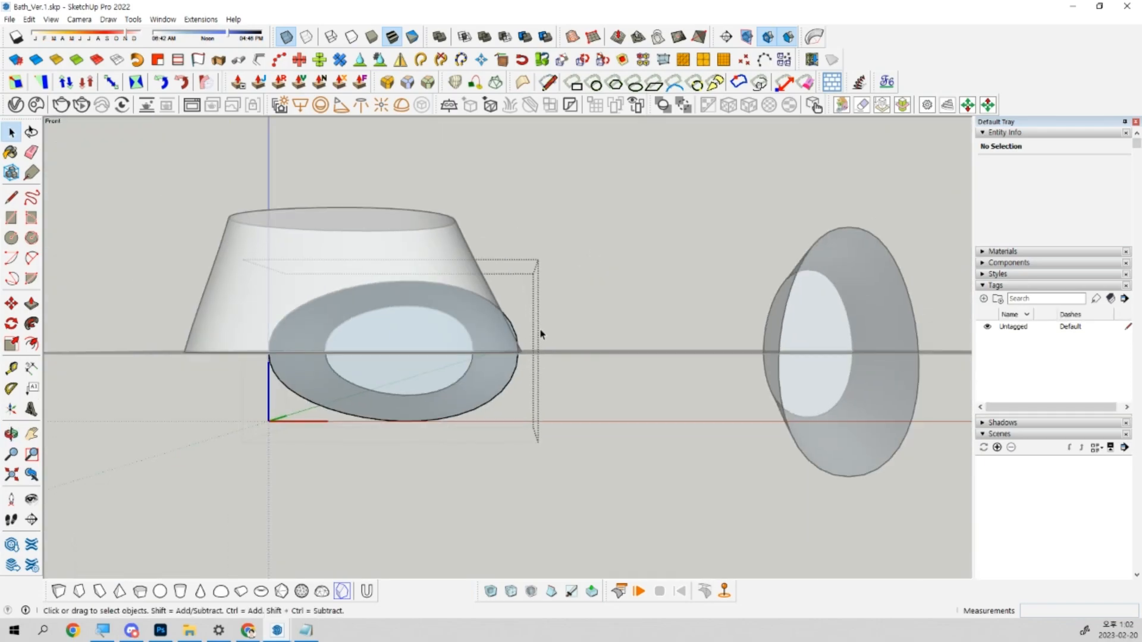
pyautogui.press('v')
pyautogui.click(540, 340)
pyautogui.scroll(-4, 541, 340)
pyautogui.press('F2')
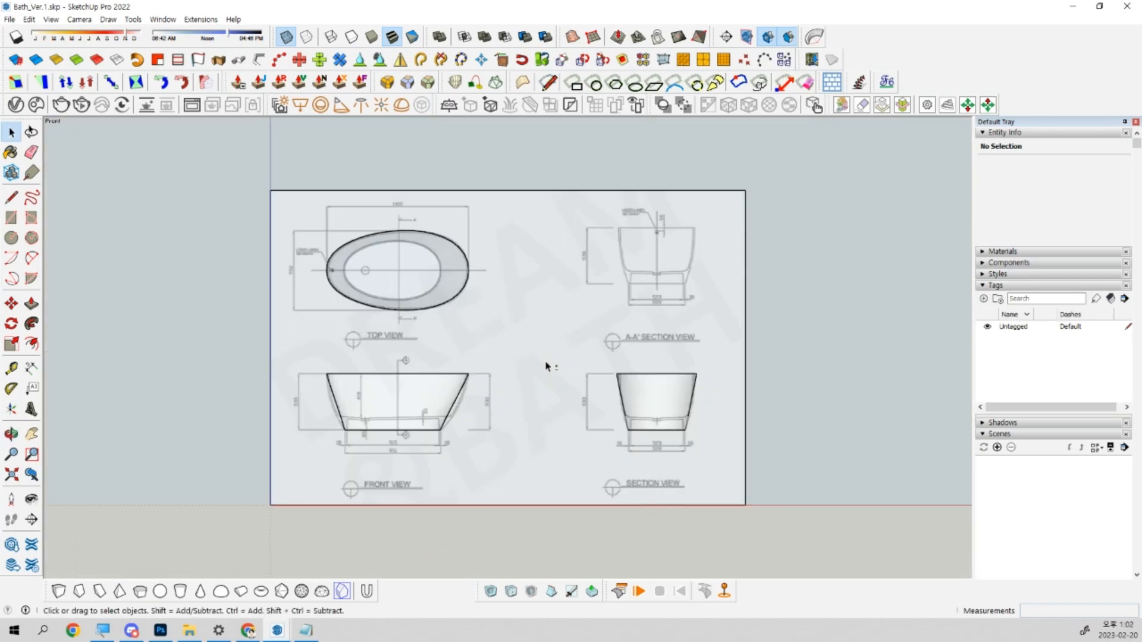
pyautogui.scroll(6, 543, 359)
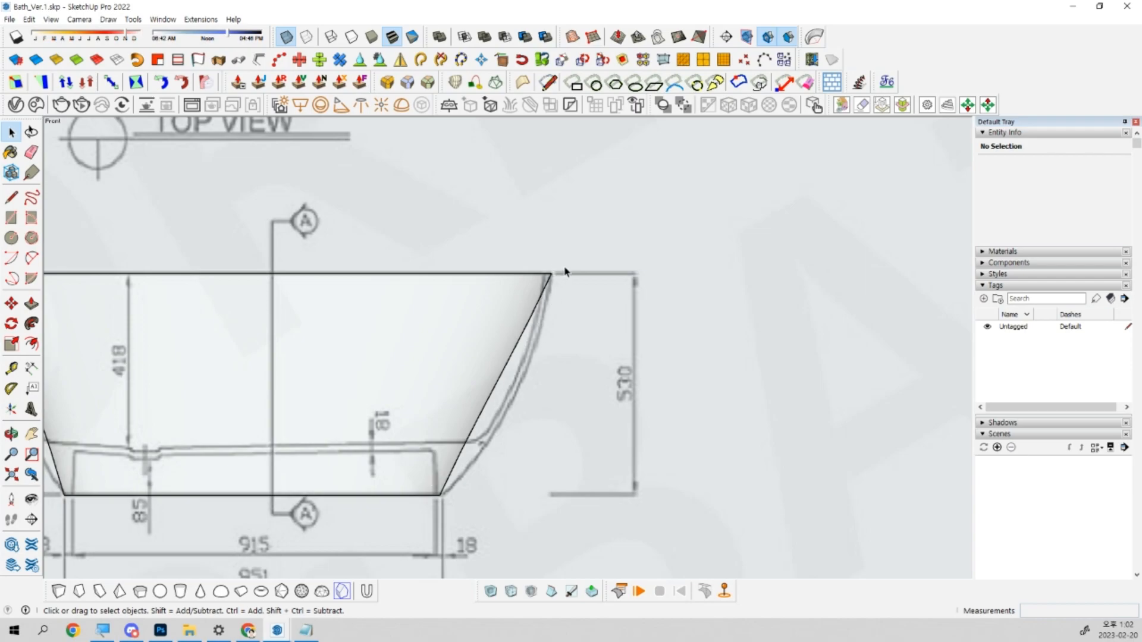
# Undo the spline loft between the rim and base ovals.
pyautogui.scroll(-3, 540, 397)
pyautogui.keyDown('shift'); pyautogui.moveTo(564, 367); pyautogui.dragTo(655, 301, button='middle'); pyautogui.keyUp('shift')
pyautogui.hotkey('ctrl', 'F1')
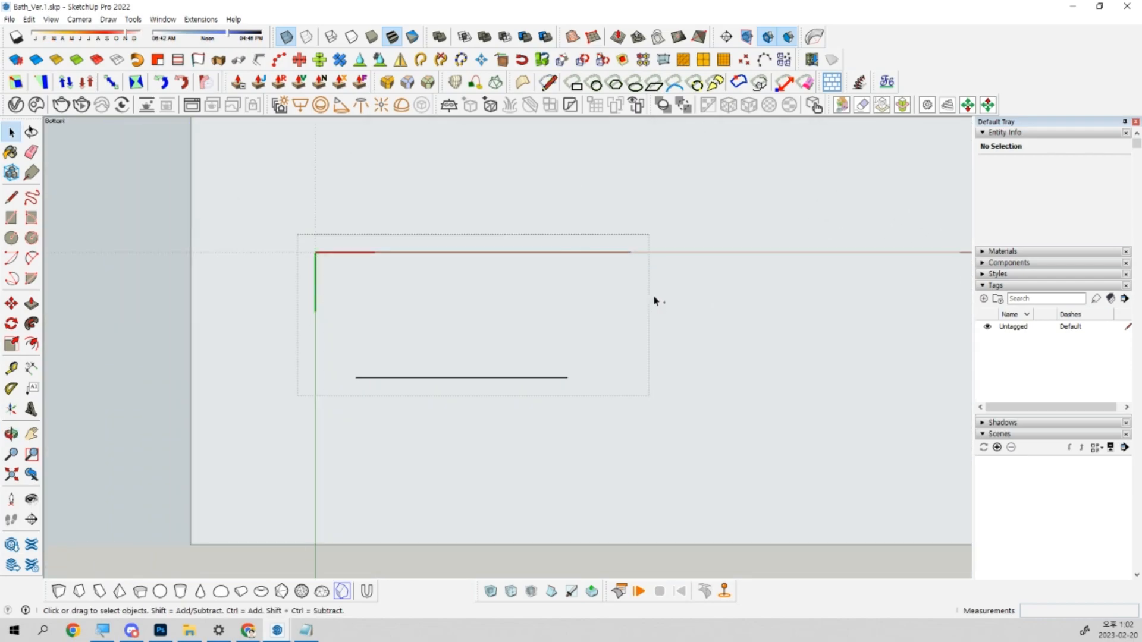
pyautogui.hotkey('ctrl', 'z')
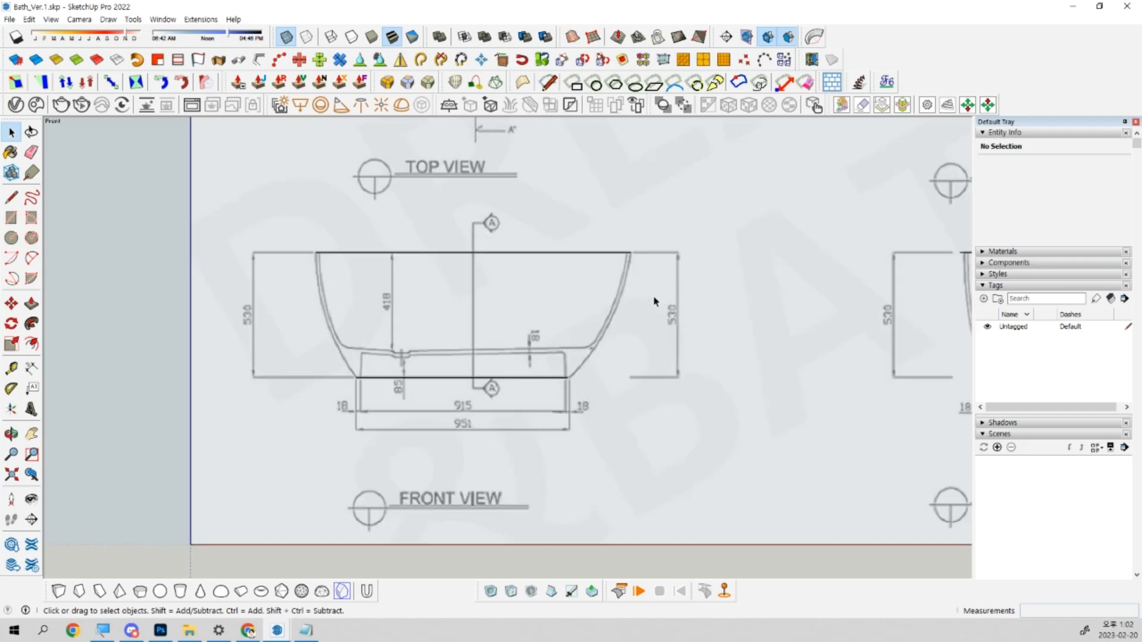
# Copy the base oval from the front view's component and paste it in place outside the component.
pyautogui.moveTo(619, 306); pyautogui.dragTo(641, 288, button='middle')
pyautogui.doubleClick(515, 388)
pyautogui.click(515, 388)
pyautogui.scroll(-2, 515, 383)
pyautogui.scroll(2, 540, 301)
pyautogui.scroll(-2, 555, 325)
pyautogui.click(641, 291)
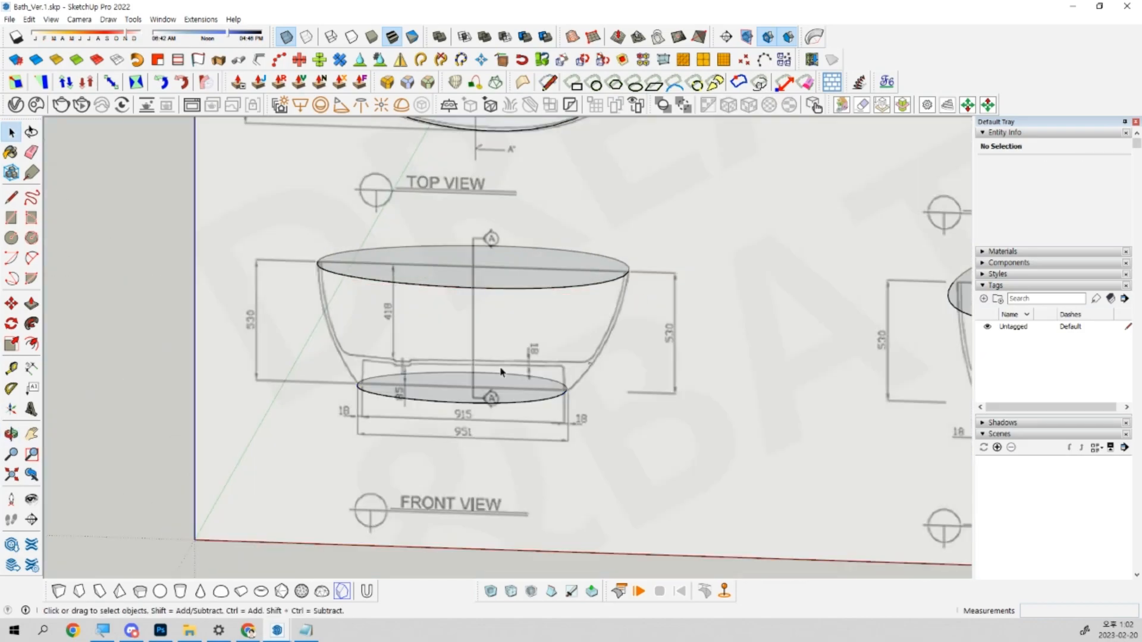
pyautogui.press('F3')
pyautogui.press('v')
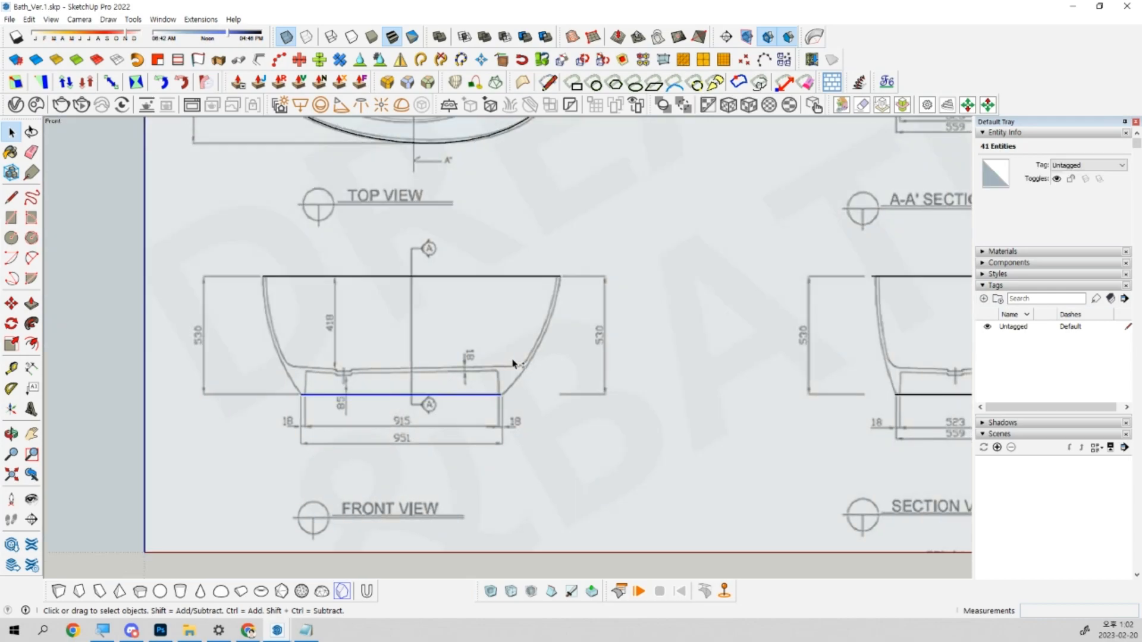
# Move the pasted oval vertically up to about half the bathtub's height in the front view.
pyautogui.scroll(2, 513, 364)
pyautogui.press('m')
pyautogui.click(645, 434)
pyautogui.press('space')
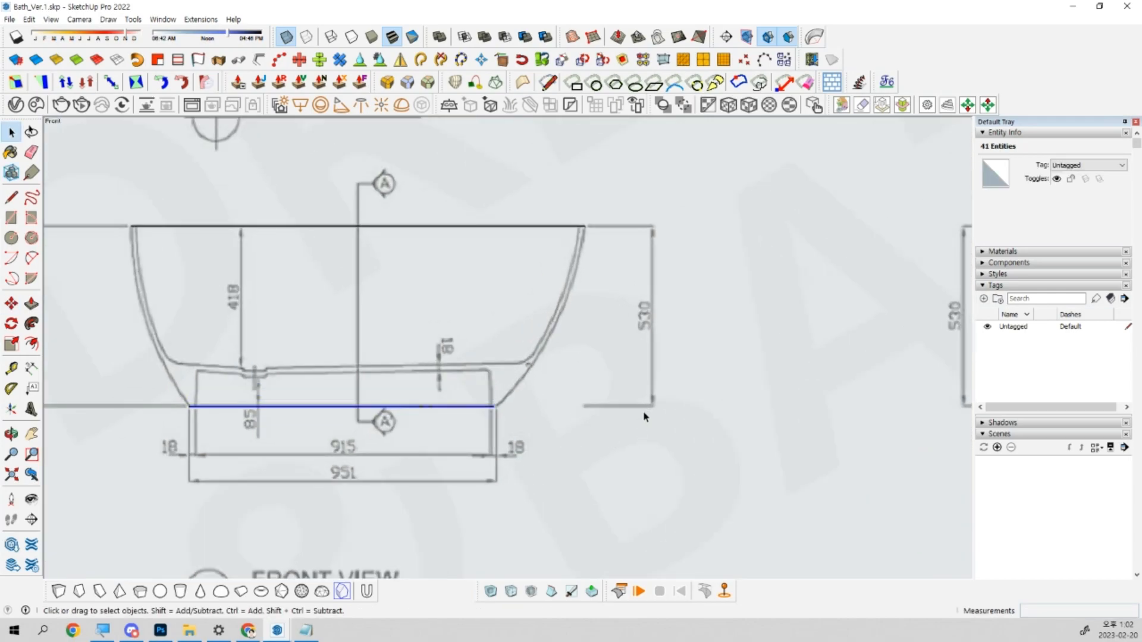
pyautogui.press('m')
pyautogui.click(614, 422)
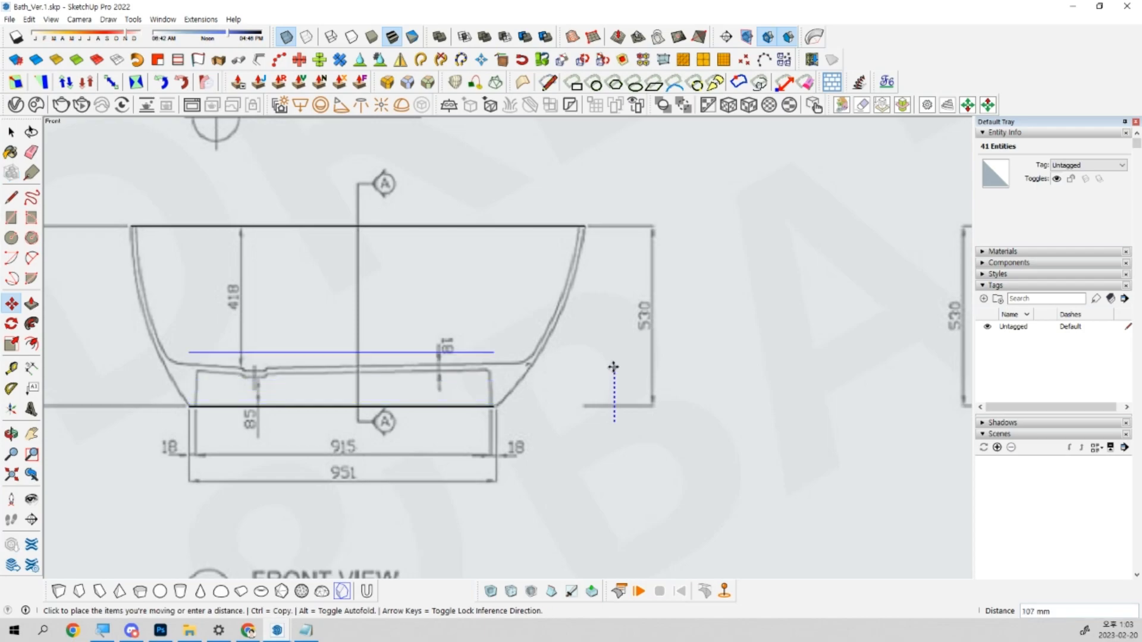
pyautogui.press('space')
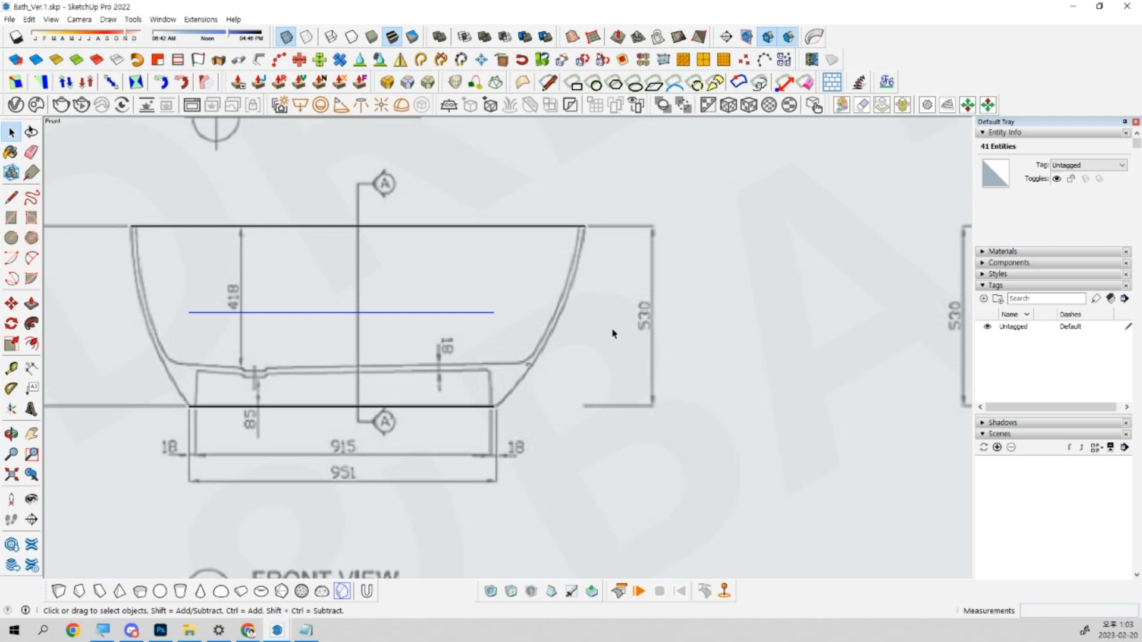
# Scale the middle oval lengthwise by about 1.23 so its right end meets the front view's outer profile.
pyautogui.scroll(-5, 612, 333)
pyautogui.moveTo(650, 329)
pyautogui.mouseDown(button='middle')
pyautogui.moveTo(331, 540)
pyautogui.moveTo(1042, 371)
pyautogui.moveTo(645, 332)
pyautogui.mouseUp(button='middle')
pyautogui.scroll(8, 645, 332)
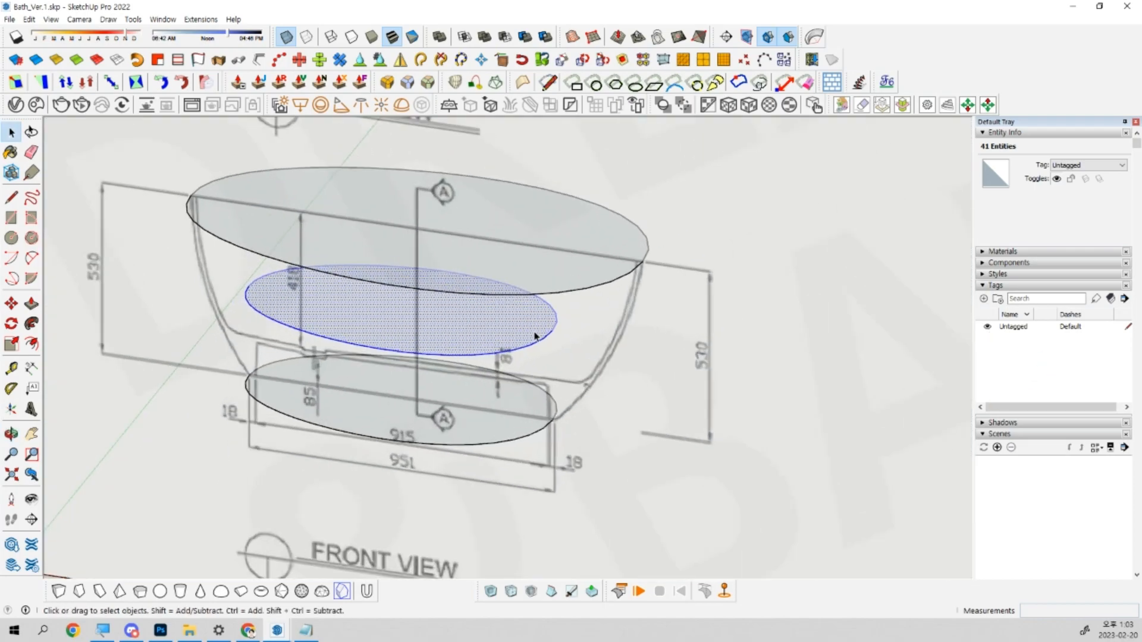
pyautogui.press('s')
pyautogui.click(555, 322)
pyautogui.scroll(-4, 555, 322)
pyautogui.moveTo(556, 322); pyautogui.dragTo(580, 286, button='middle')
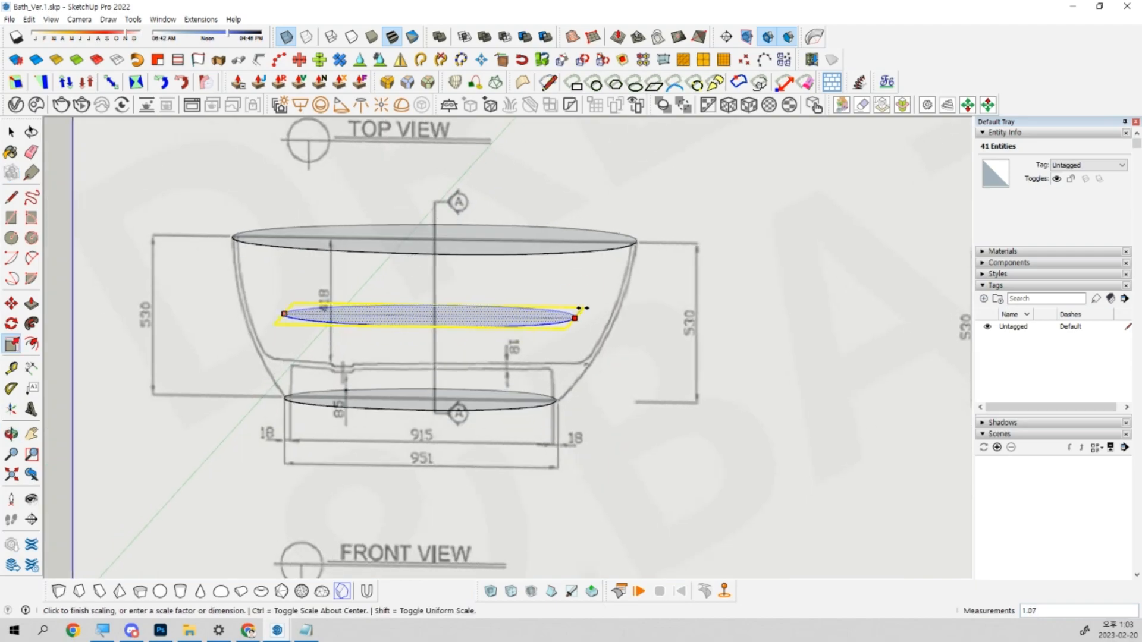
pyautogui.press('F4')
pyautogui.click(691, 344)
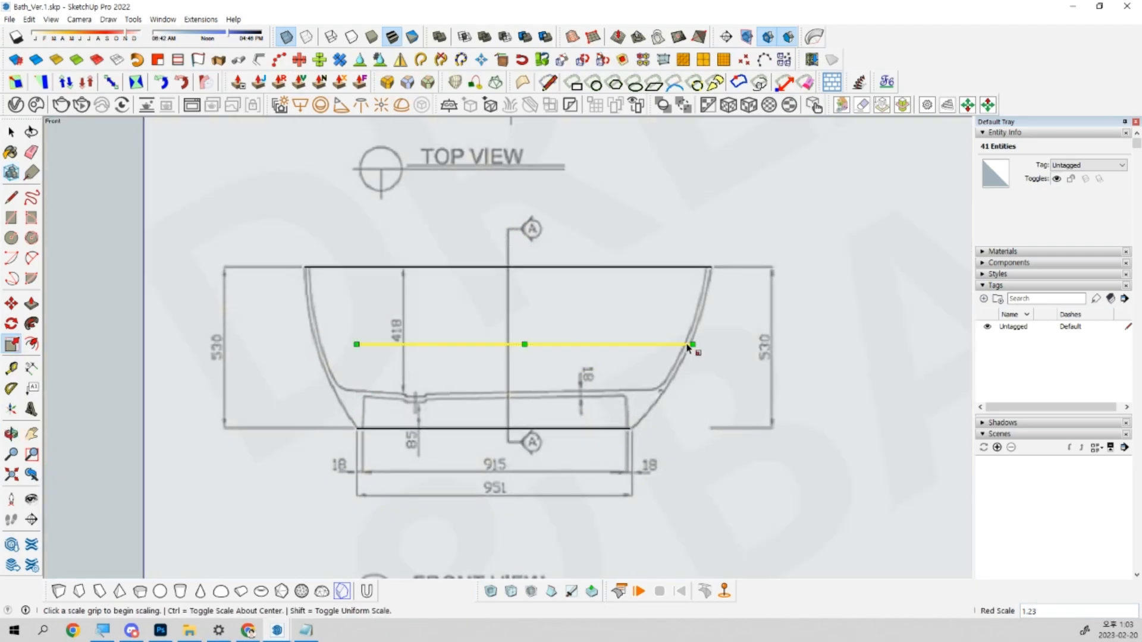
# Scale the middle oval's left end lengthwise out to the front view's outer profile.
pyautogui.moveTo(693, 345); pyautogui.dragTo(578, 376, button='middle')
pyautogui.press('space')
pyautogui.press('s')
pyautogui.click(357, 343)
pyautogui.press('F4')
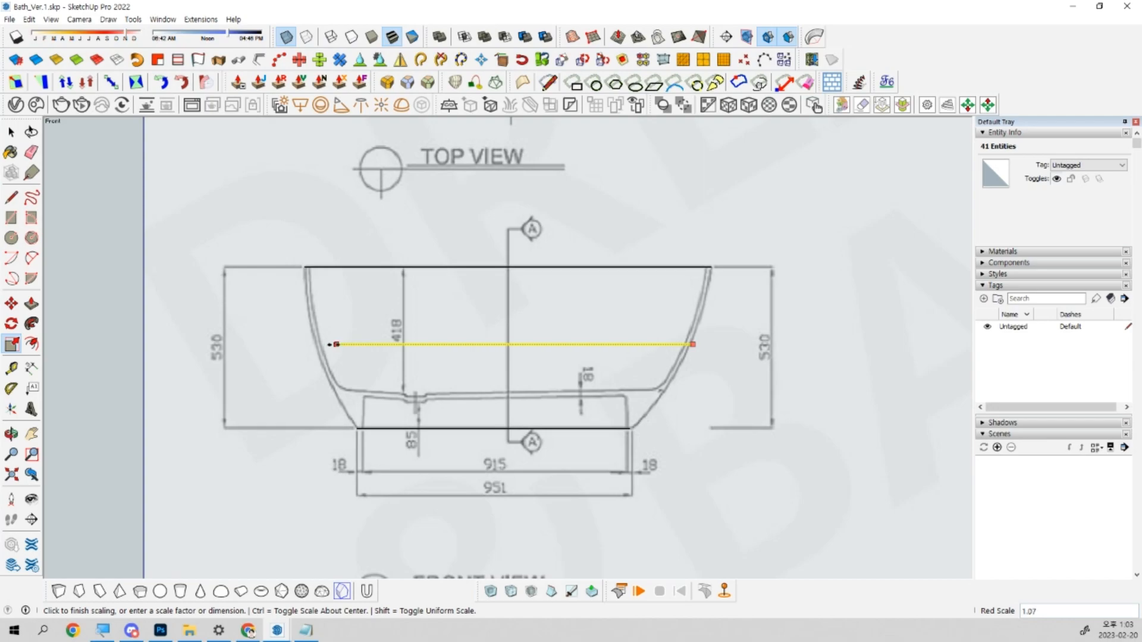
pyautogui.click(312, 344)
pyautogui.press('space')
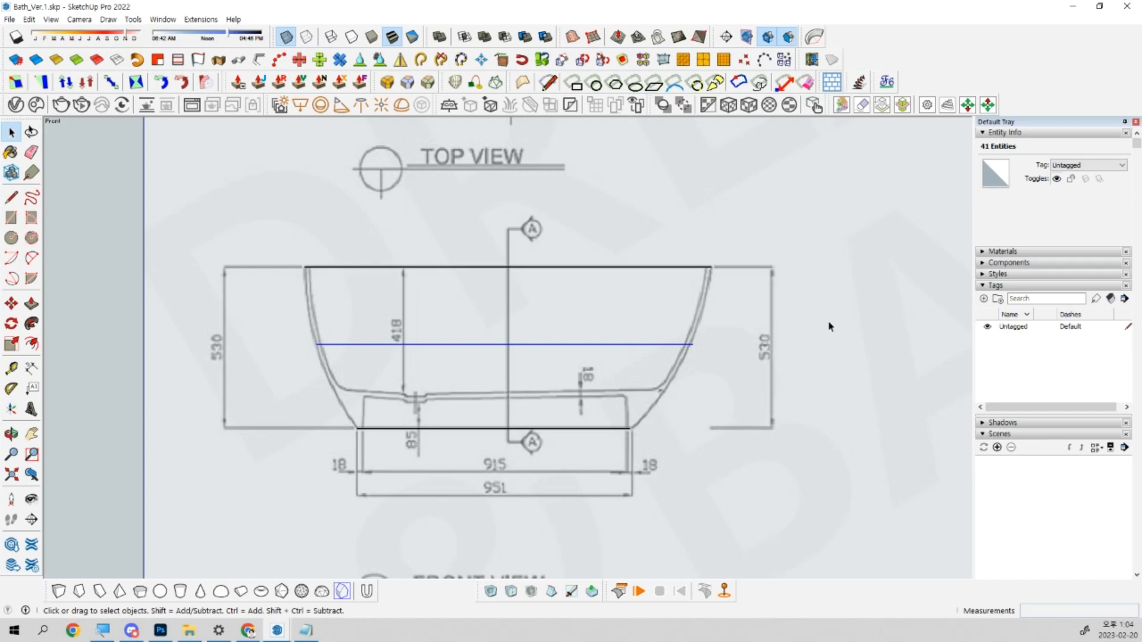
# Transfer the scaled middle oval in place into the front view's component and close the component.
pyautogui.scroll(-5, 829, 325)
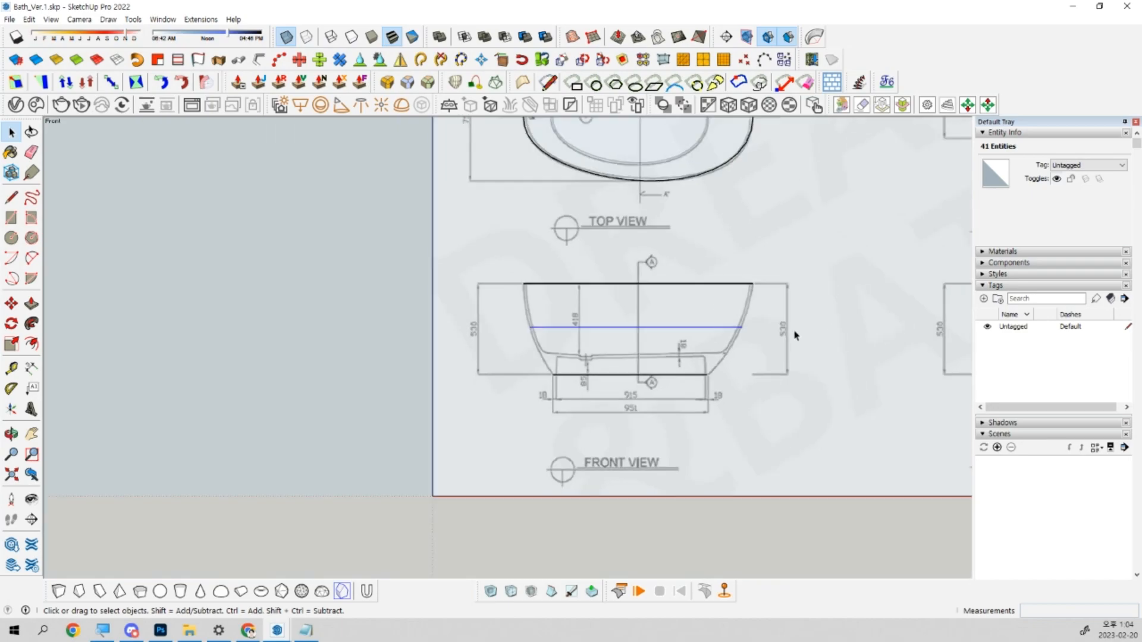
pyautogui.scroll(5, 603, 311)
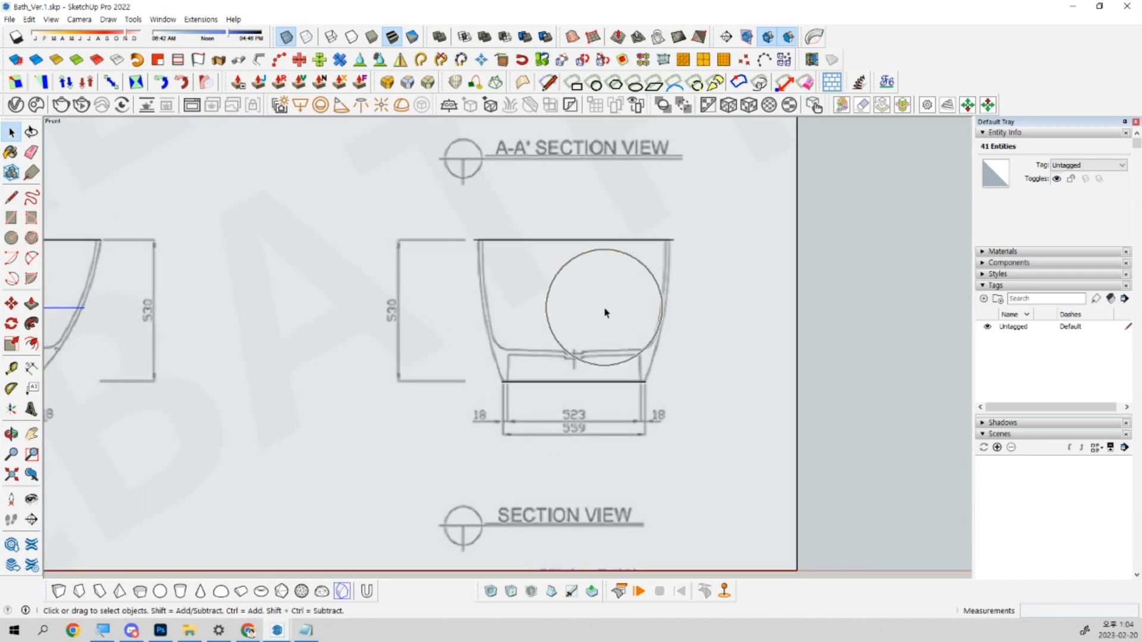
pyautogui.scroll(-3, 612, 311)
pyautogui.moveTo(480, 332)
pyautogui.mouseDown(button='middle')
pyautogui.moveTo(566, 301)
pyautogui.moveTo(553, 262)
pyautogui.mouseUp(button='middle')
pyautogui.click(573, 293)
pyautogui.doubleClick(573, 293)
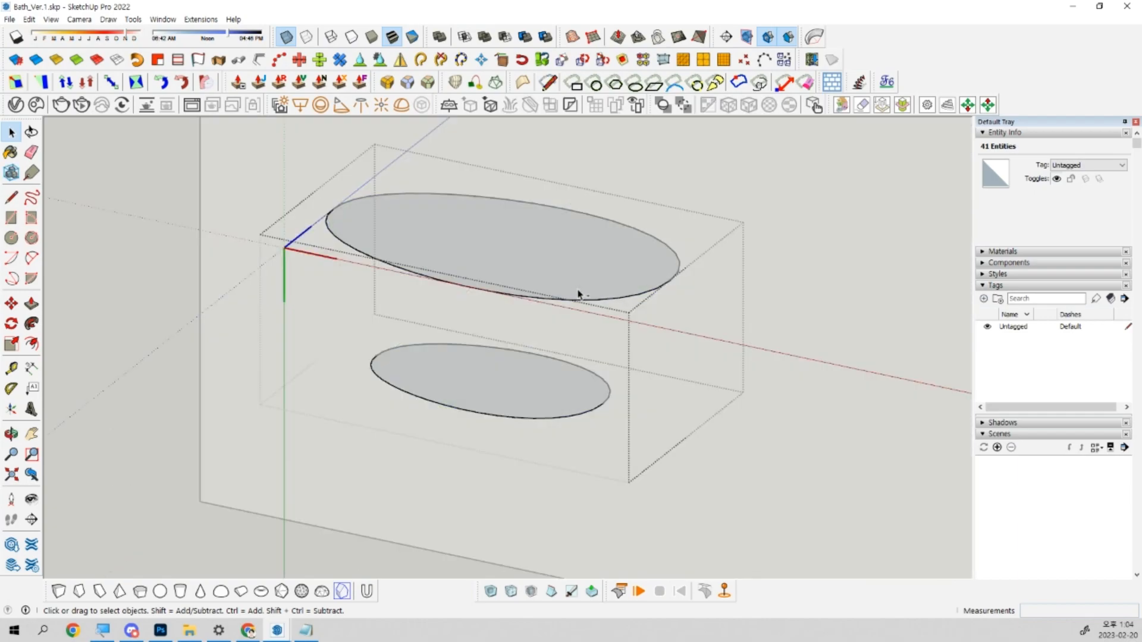
pyautogui.doubleClick(603, 351)
pyautogui.moveTo(603, 351); pyautogui.dragTo(466, 335, button='middle')
pyautogui.press('F3')
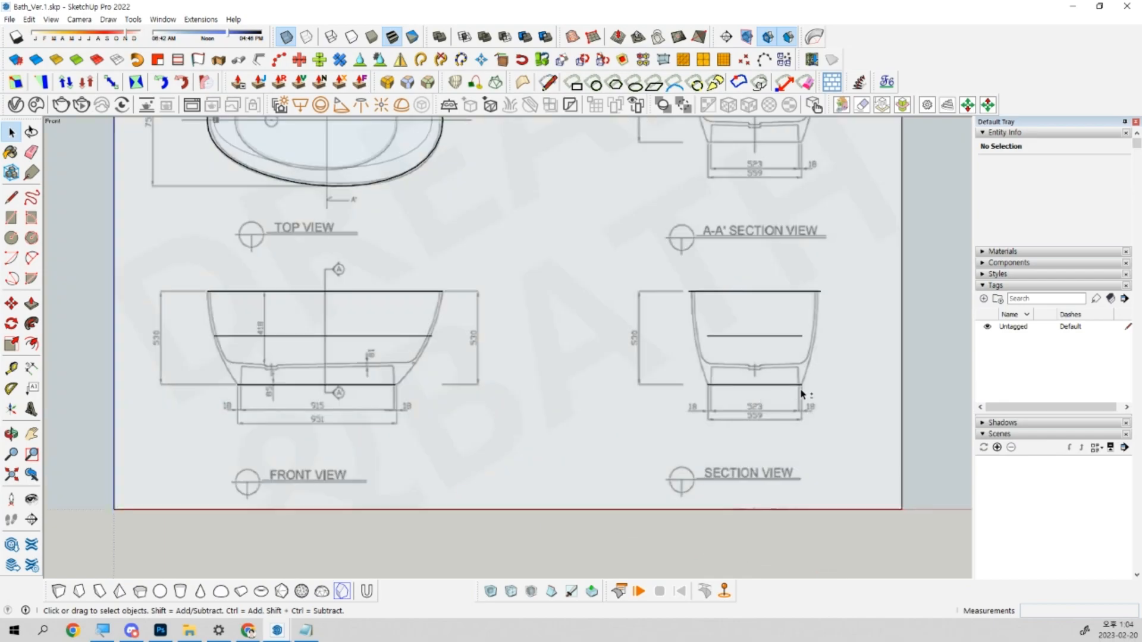
# Cut the middle oval from the section view's component and paste it in place outside the component.
pyautogui.scroll(3, 801, 357)
pyautogui.press('ctrl')
pyautogui.press('ctrl')
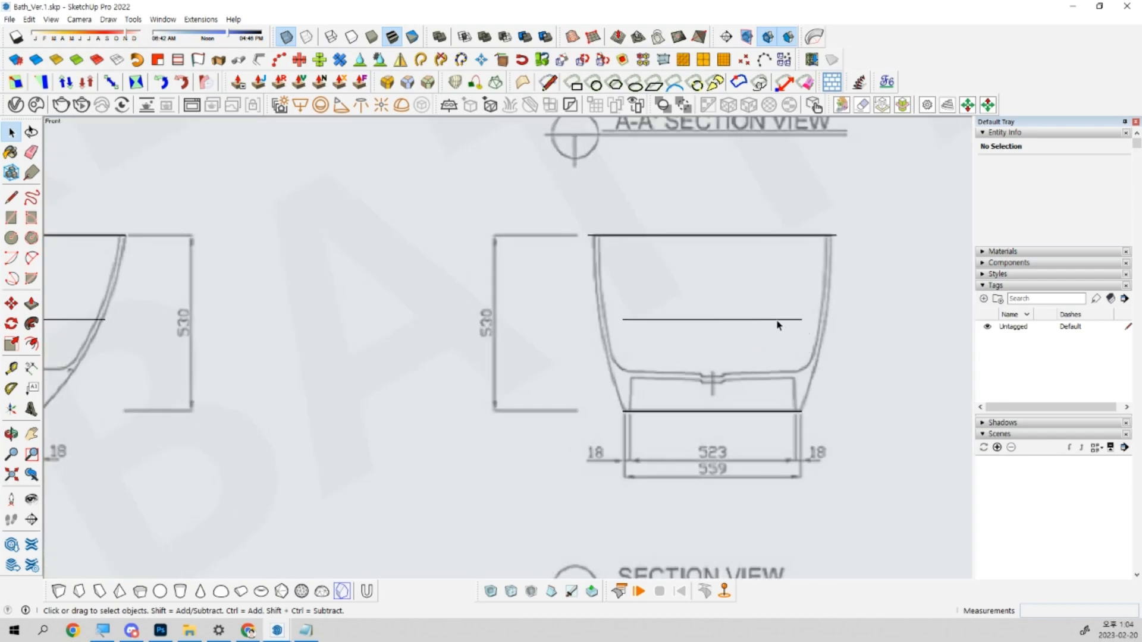
pyautogui.doubleClick(777, 321)
pyautogui.keyDown('shift'); pyautogui.moveTo(806, 323); pyautogui.dragTo(722, 339, button='middle'); pyautogui.keyUp('shift')
pyautogui.moveTo(484, 315); pyautogui.dragTo(845, 367)
pyautogui.hotkey('ctrl', 'x')
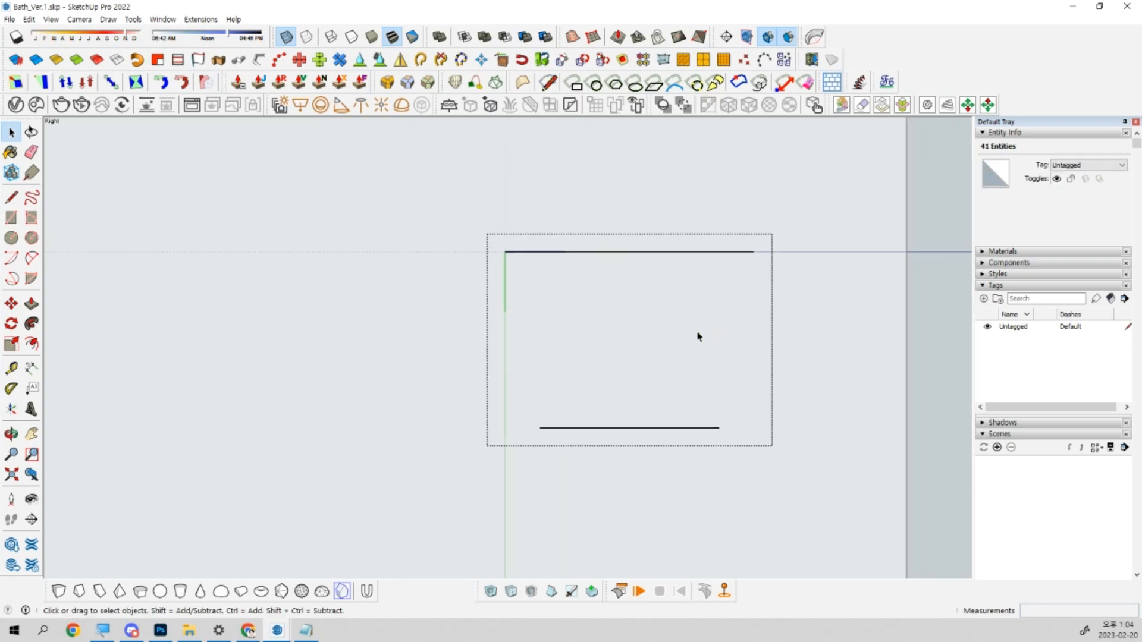
pyautogui.press('Escape')
pyautogui.hotkey('ctrl', 'shift', 'v')
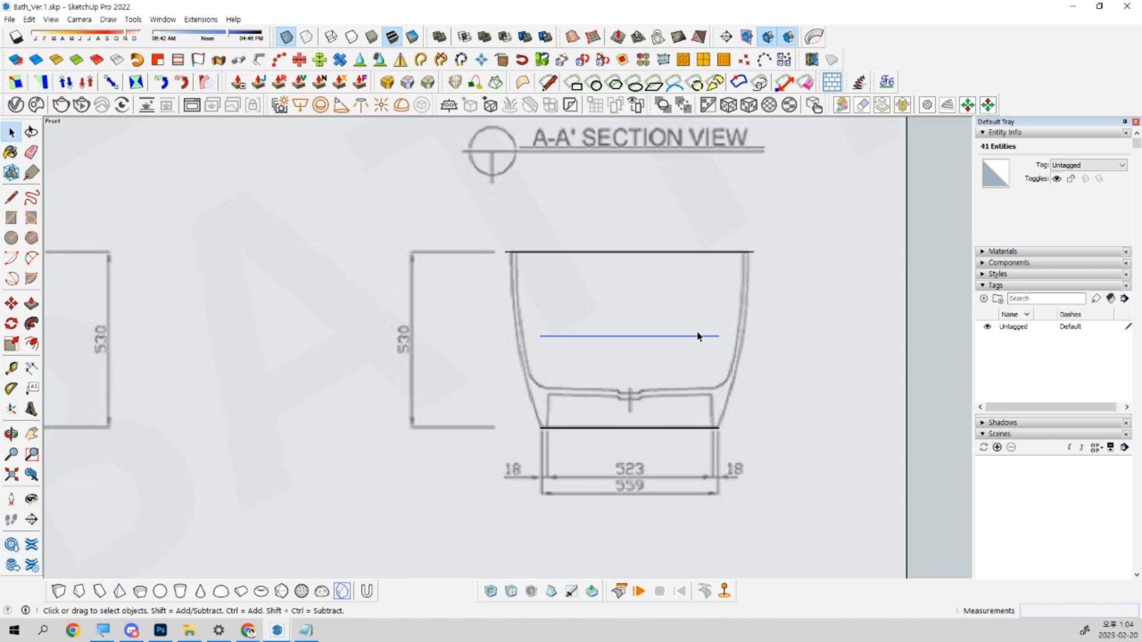
# Undo the transfer of the middle oval out of the section view's component and close the component.
pyautogui.scroll(-3, 354, 377)
pyautogui.keyDown('shift'); pyautogui.moveTo(315, 377); pyautogui.dragTo(576, 370, button='middle'); pyautogui.keyUp('shift')
pyautogui.press('ctrl')
pyautogui.press('ctrl')
pyautogui.press('ctrl')
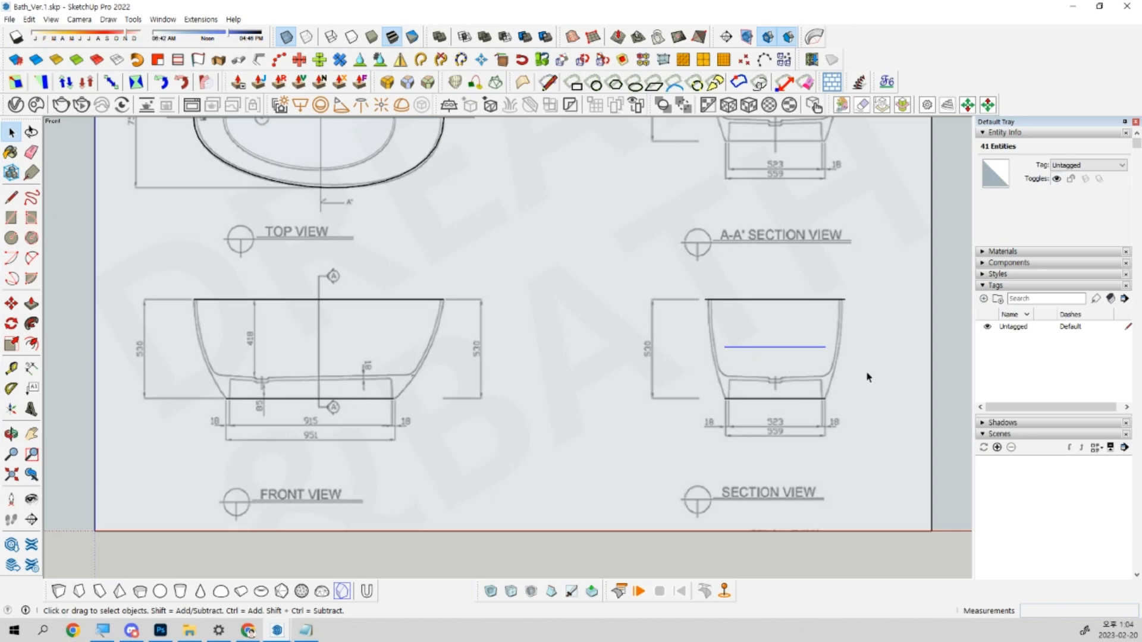
pyautogui.hotkey('ctrl', 'z')
pyautogui.hotkey('ctrl', 'z')
pyautogui.hotkey('ctrl', 'z')
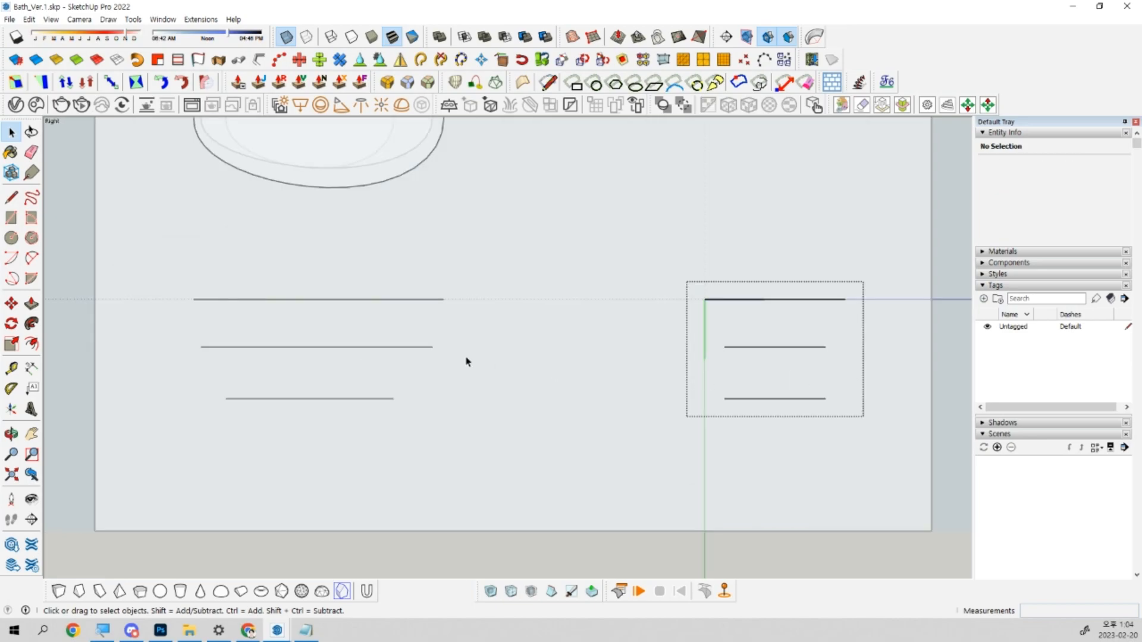
pyautogui.click(466, 361)
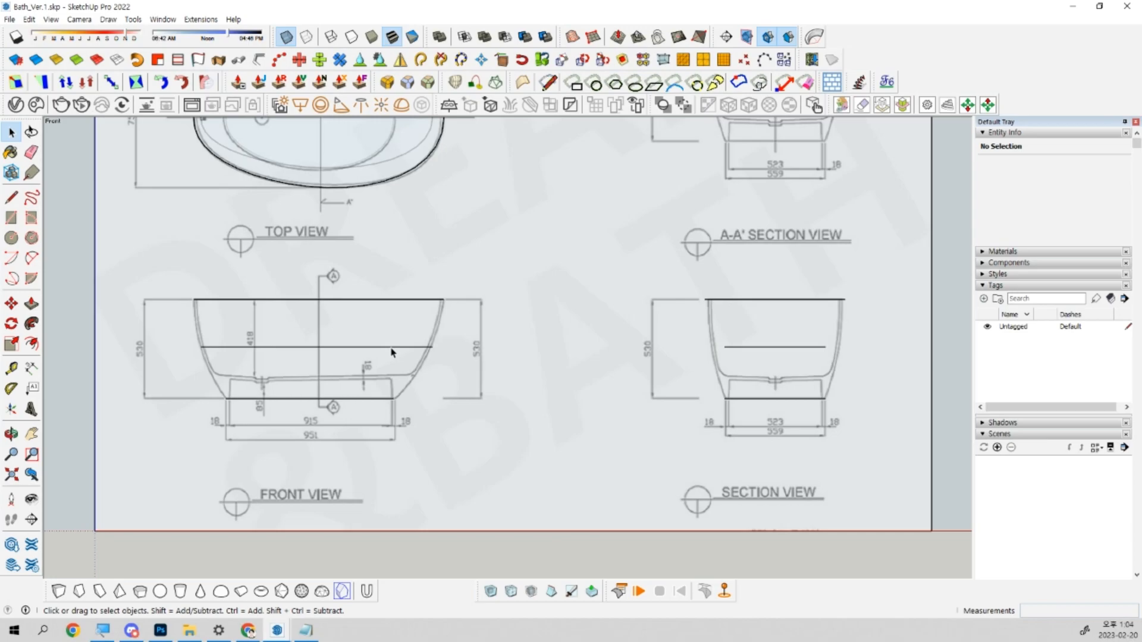
# Inspect the middle oval in the front and section view components from the front and at an angle.
pyautogui.scroll(2, 309, 349)
pyautogui.click(311, 355)
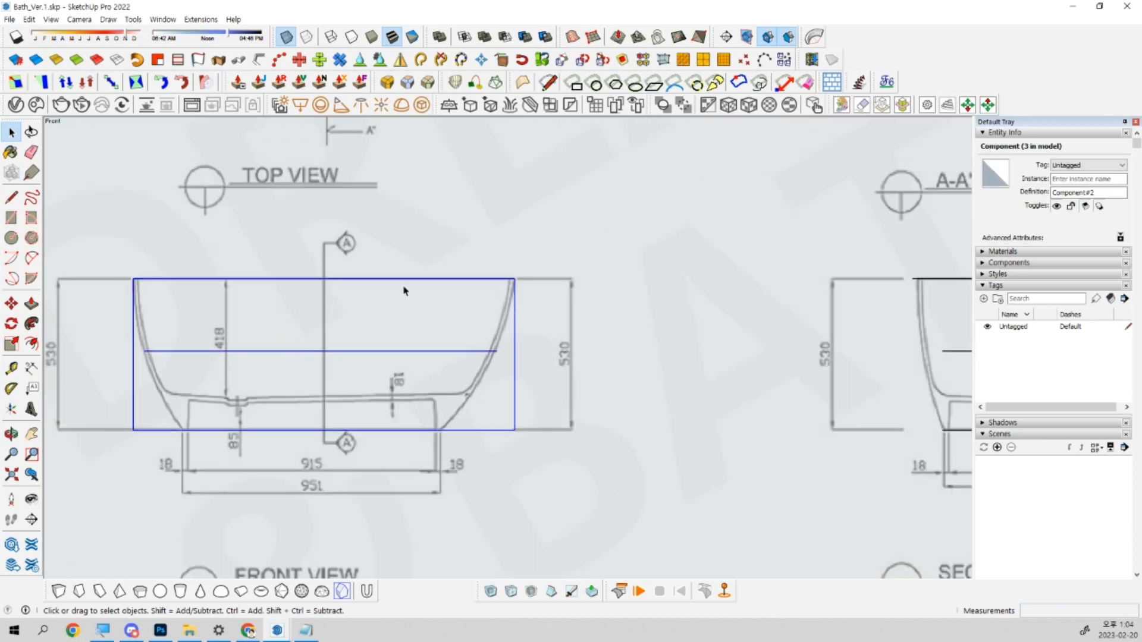
pyautogui.scroll(-4, 428, 367)
pyautogui.keyDown('shift'); pyautogui.moveTo(653, 373); pyautogui.dragTo(234, 359, button='middle'); pyautogui.keyUp('shift')
pyautogui.scroll(11, 408, 326)
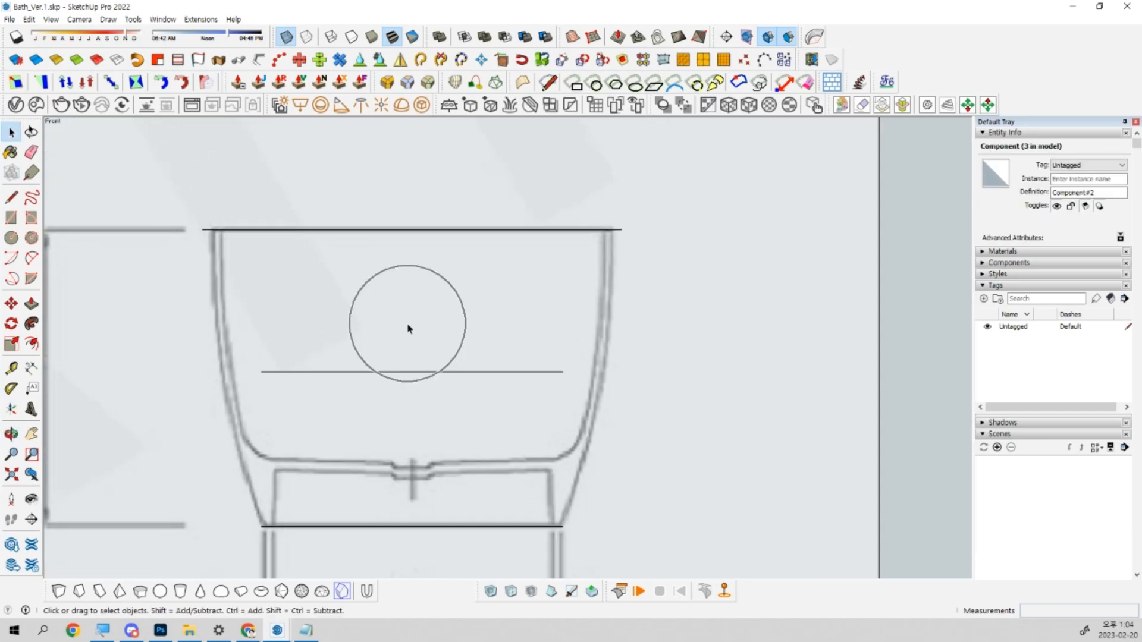
pyautogui.scroll(-4, 408, 326)
pyautogui.moveTo(281, 316); pyautogui.dragTo(654, 364)
pyautogui.moveTo(459, 356); pyautogui.dragTo(857, 427, button='middle')
pyautogui.click(771, 384)
pyautogui.press('ctrl')
pyautogui.press('ctrl')
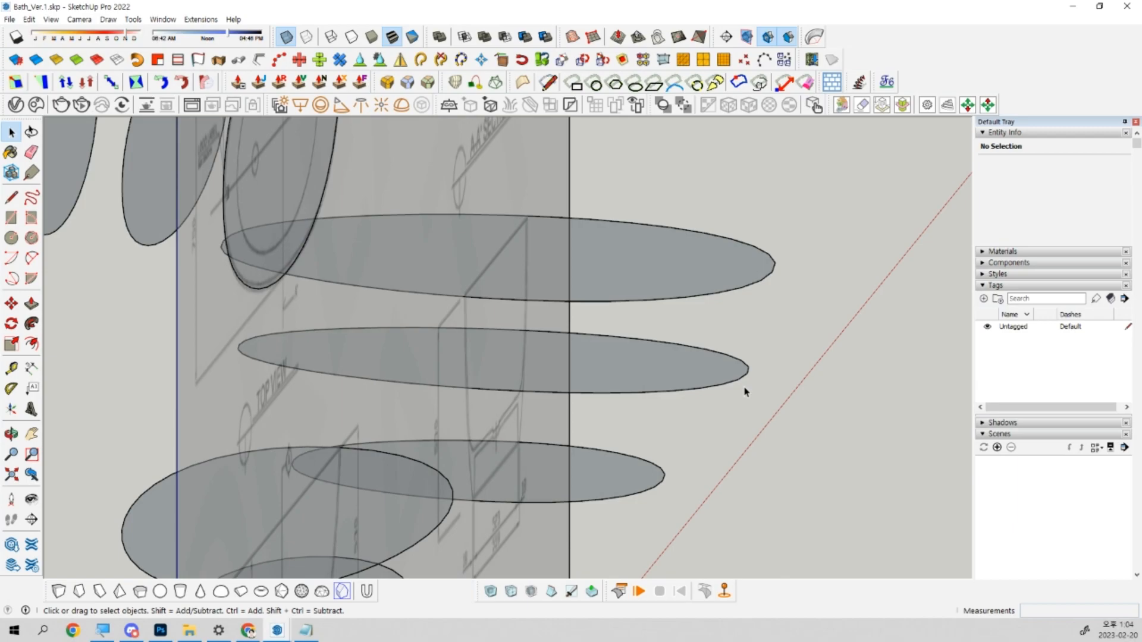
pyautogui.hotkey('shift', 'f')
pyautogui.scroll(-4, 305, 323)
pyautogui.scroll(3, 446, 355)
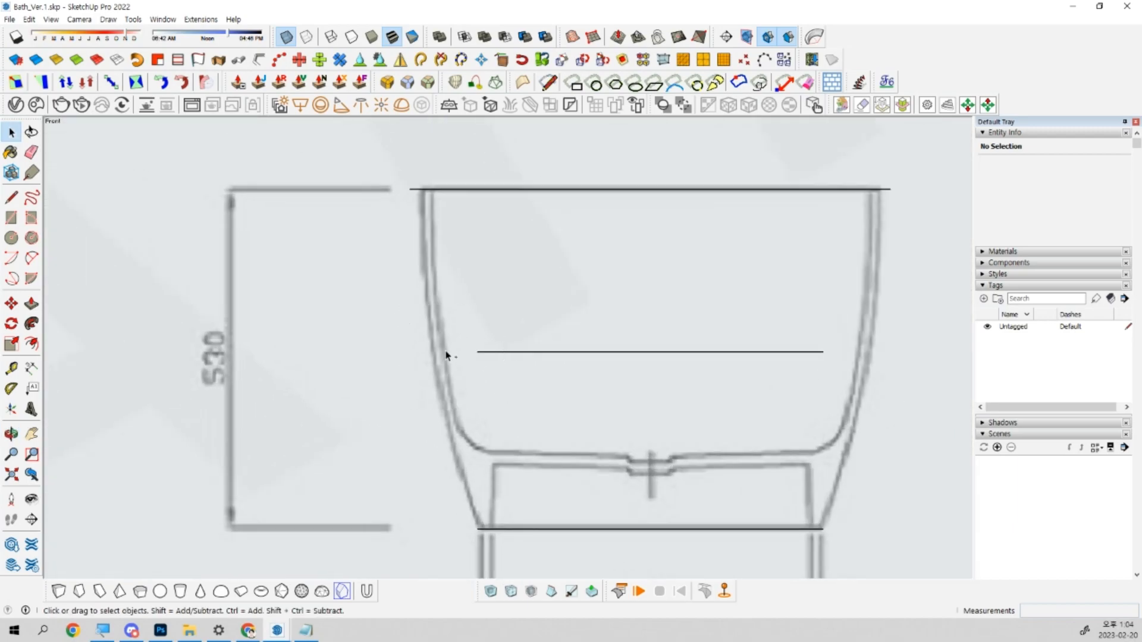
# Cut the middle oval out of the section view's component, close the component and paste the oval in place outside it.
pyautogui.press('ctrl')
pyautogui.doubleClick(819, 352)
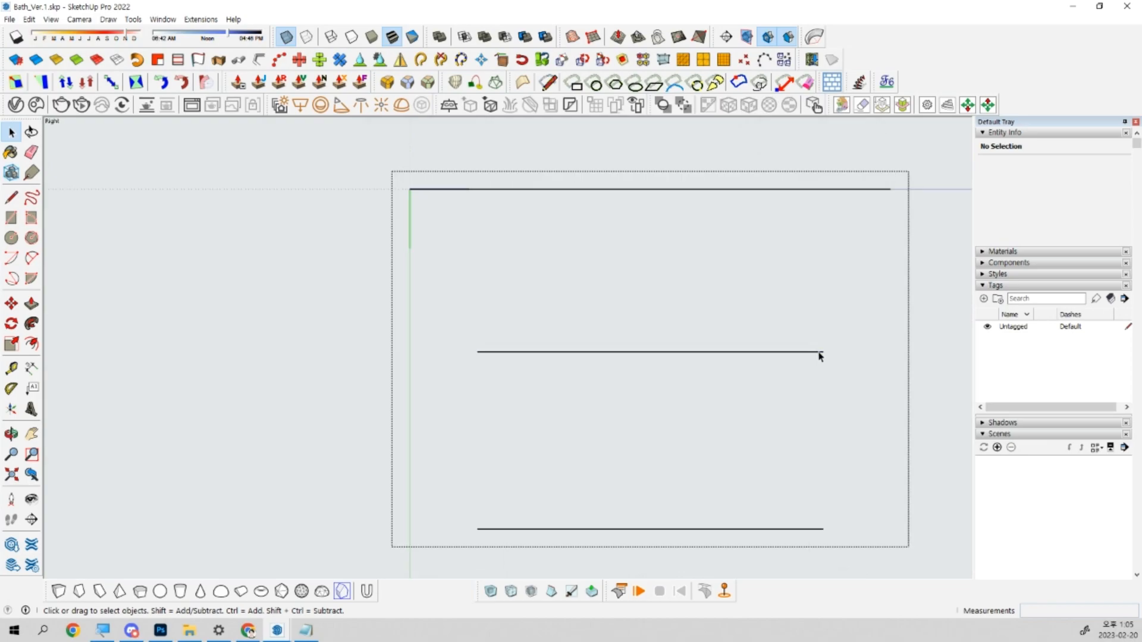
pyautogui.moveTo(428, 319); pyautogui.dragTo(897, 394)
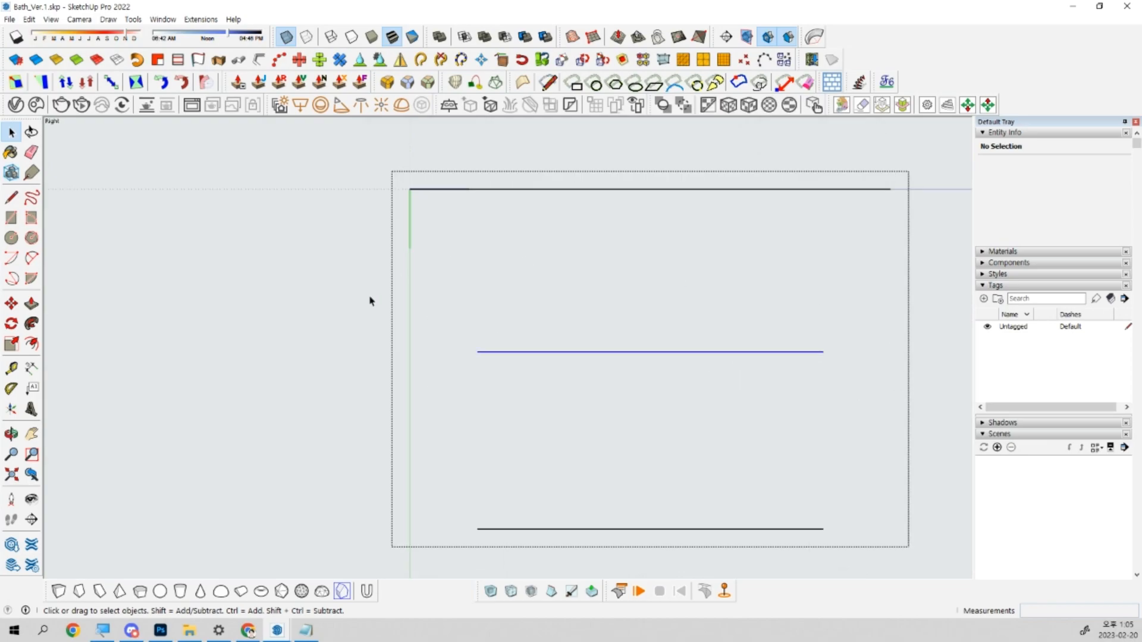
pyautogui.keyDown('shift'); pyautogui.moveTo(684, 377); pyautogui.dragTo(558, 400, button='middle'); pyautogui.keyUp('shift')
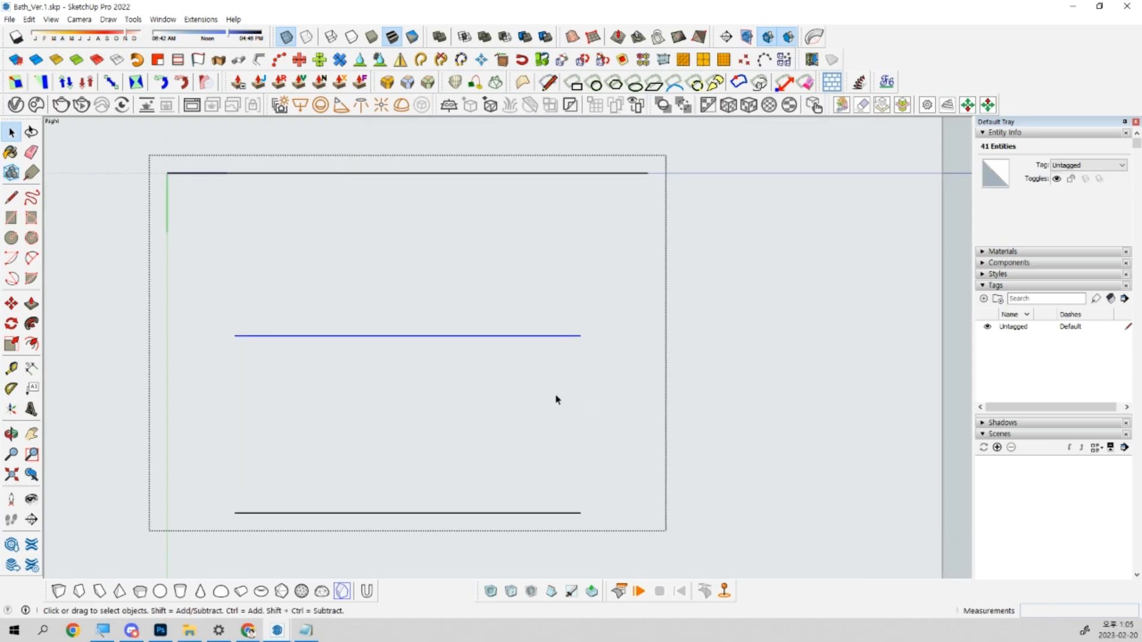
pyautogui.press('Delete')
pyautogui.press('Escape')
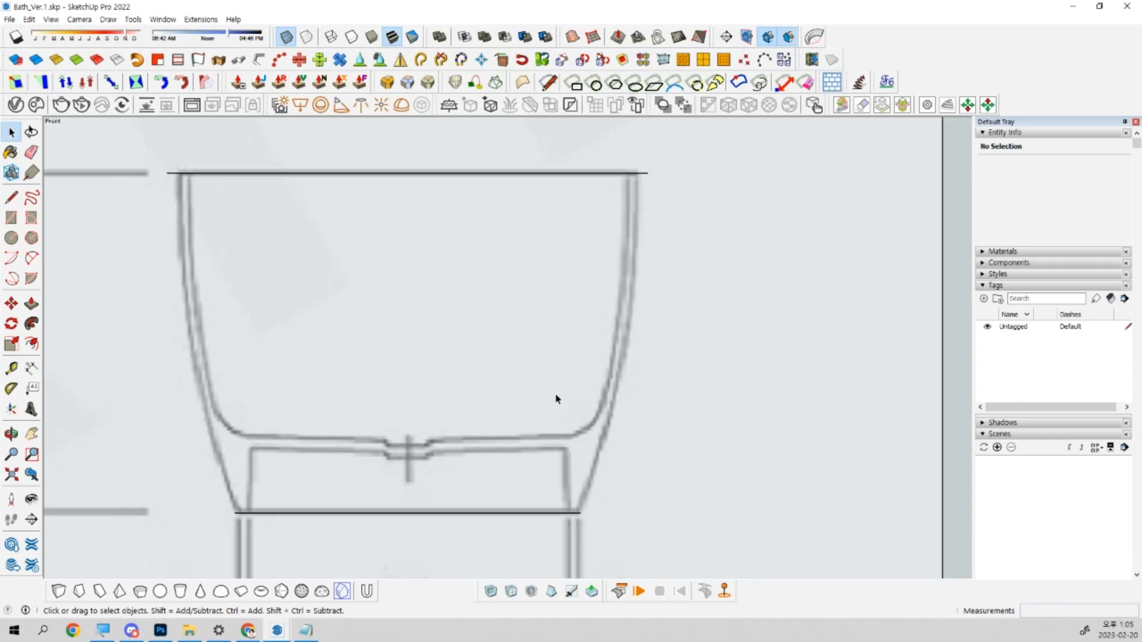
pyautogui.hotkey('ctrl', 'z')
# Scale the pasted middle oval about its center along red by about 1.27, out to the section view's outer profile.
pyautogui.scroll(-5, 540, 425)
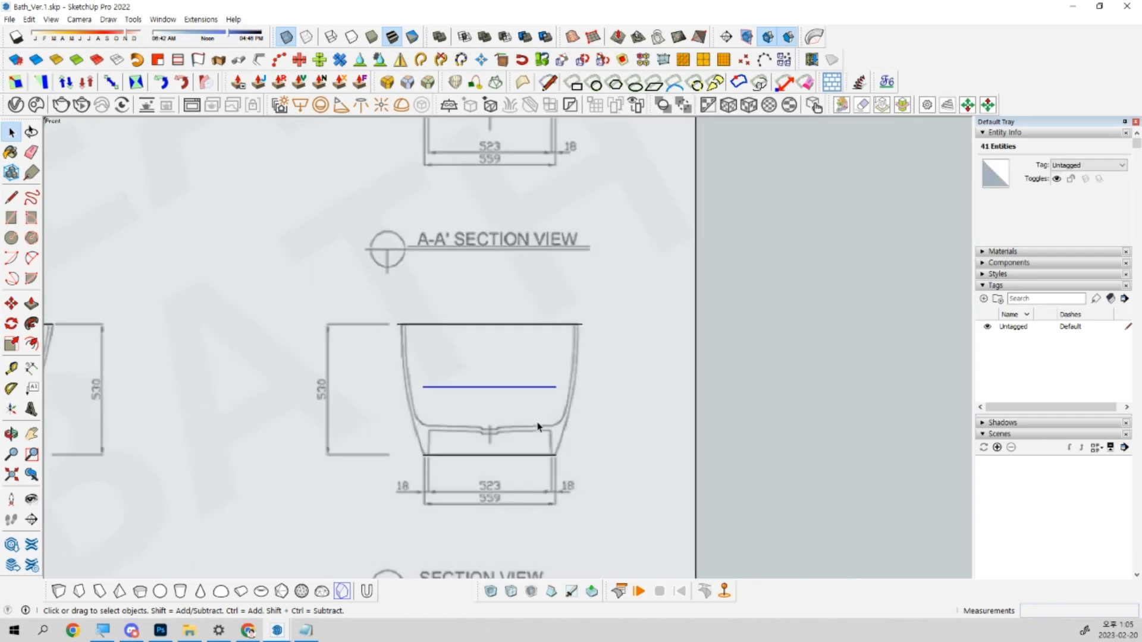
pyautogui.keyDown('shift'); pyautogui.moveTo(541, 426); pyautogui.dragTo(697, 382, button='middle'); pyautogui.keyUp('shift')
pyautogui.click(278, 351)
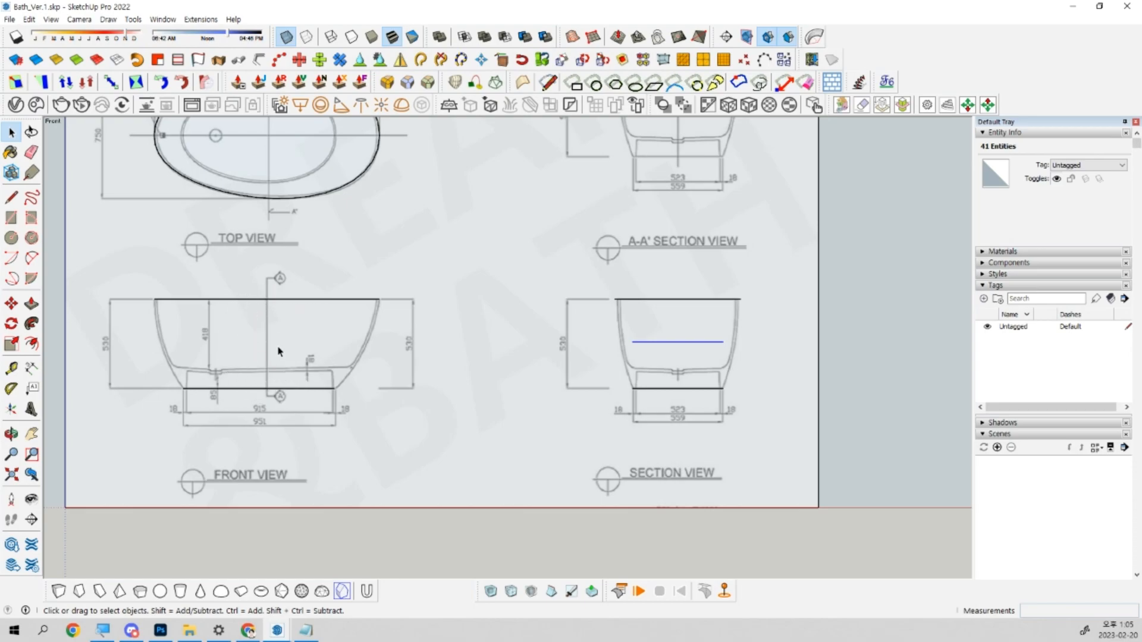
pyautogui.scroll(6, 721, 351)
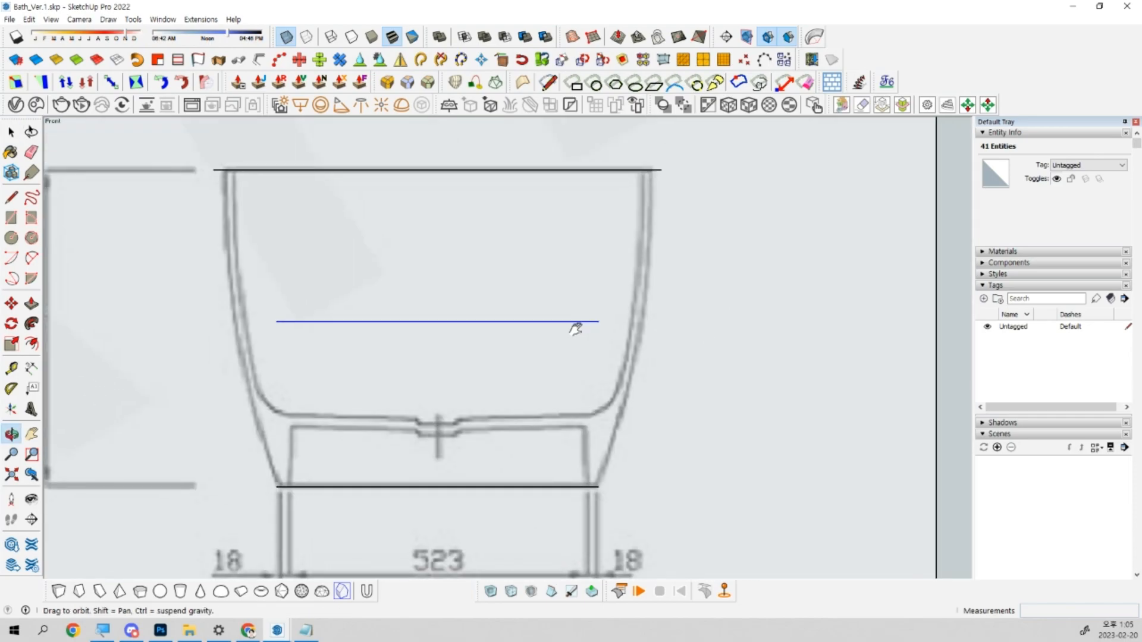
pyautogui.moveTo(611, 308); pyautogui.dragTo(617, 374, button='middle')
pyautogui.press('s')
pyautogui.click(602, 326)
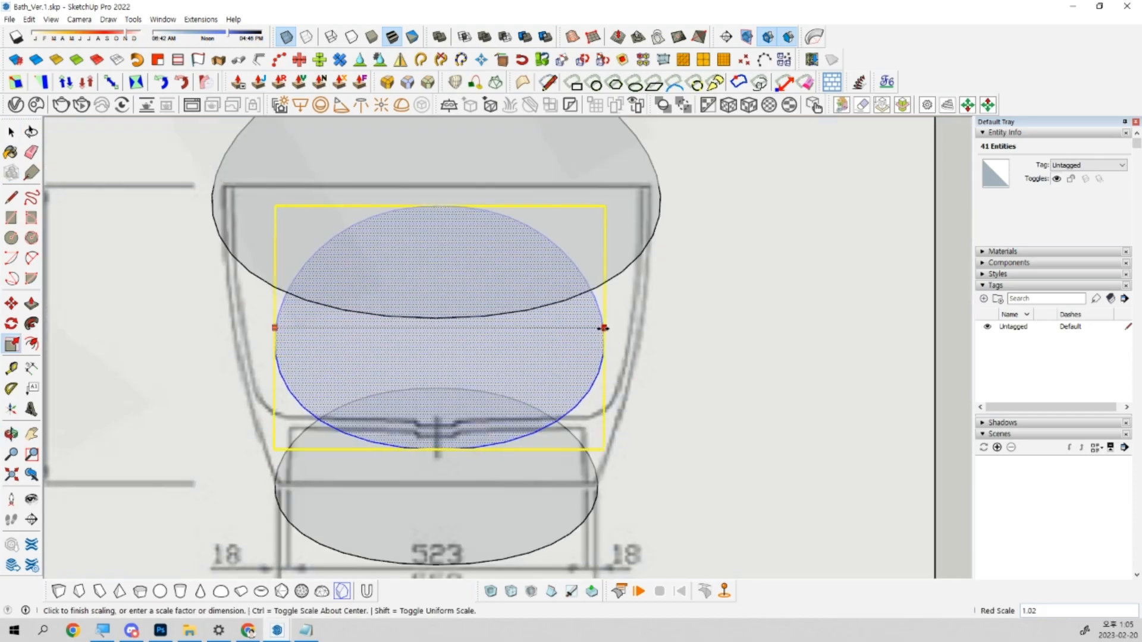
pyautogui.press('F3')
pyautogui.press('ctrl')
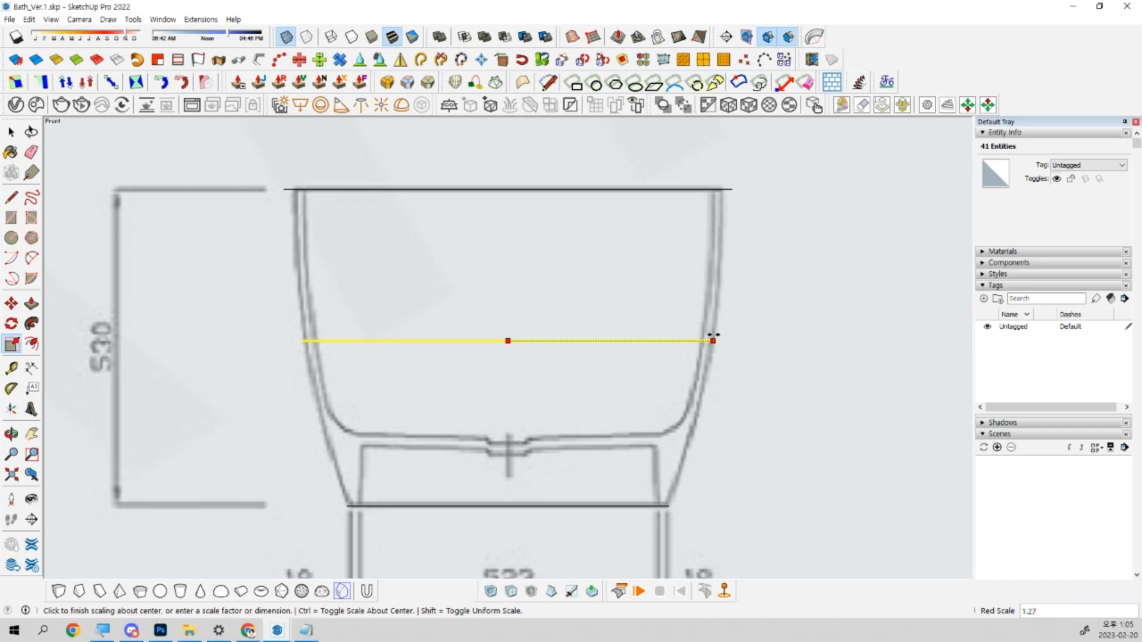
pyautogui.click(714, 337)
pyautogui.press('space')
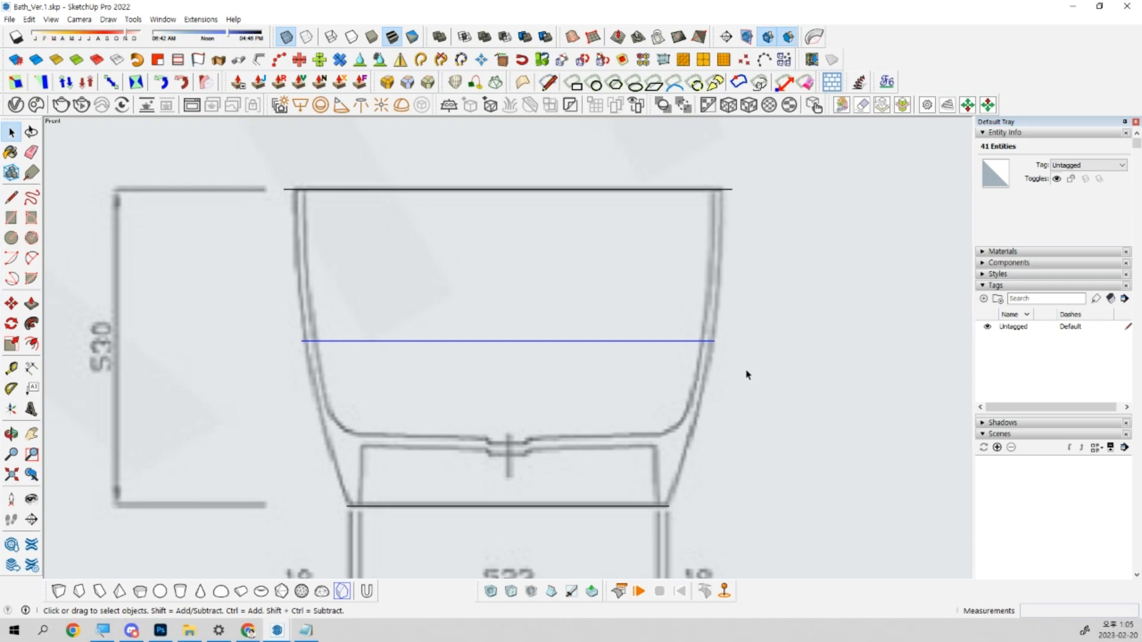
# Transfer the scaled middle oval in place into the section view's component and close the component.
pyautogui.scroll(-6, 743, 380)
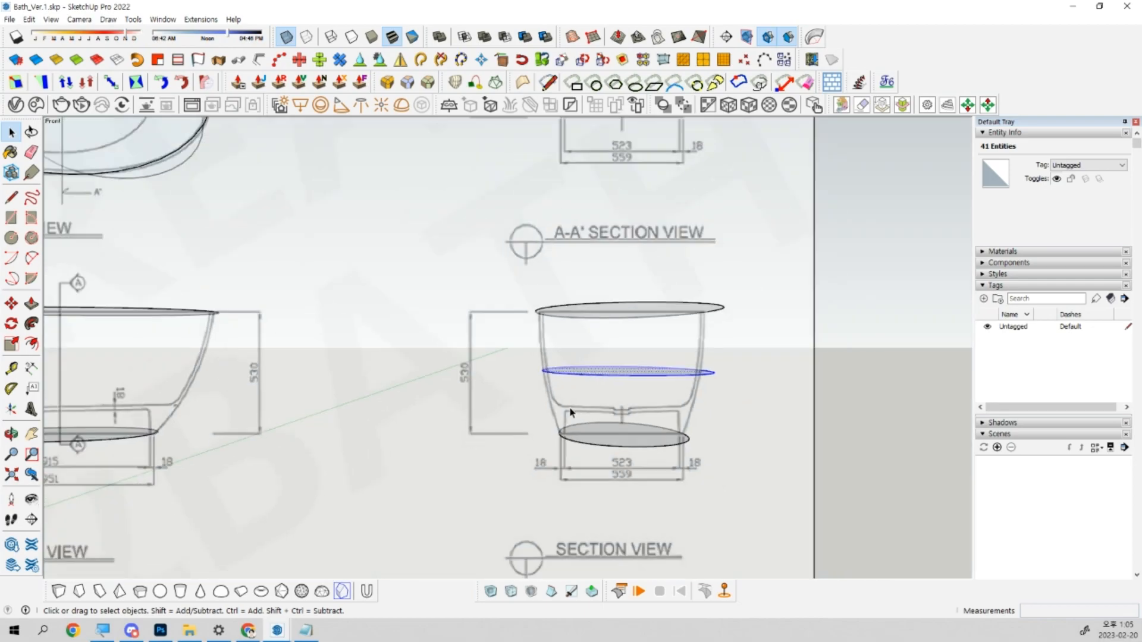
pyautogui.moveTo(701, 373); pyautogui.dragTo(578, 401, button='middle')
pyautogui.hotkey('ctrl', 'x')
pyautogui.doubleClick(580, 400)
pyautogui.hotkey('ctrl', 'shift', 'v')
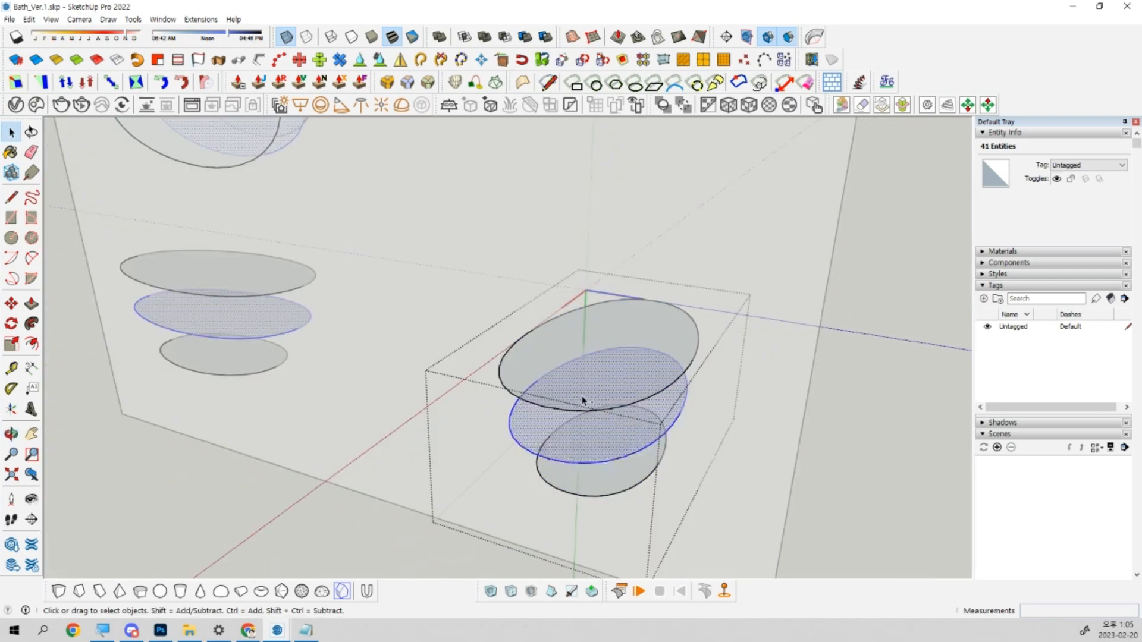
pyautogui.press('Escape')
pyautogui.scroll(-3, 620, 408)
pyautogui.scroll(-1, 619, 408)
pyautogui.press('F2')
pyautogui.scroll(2, 565, 359)
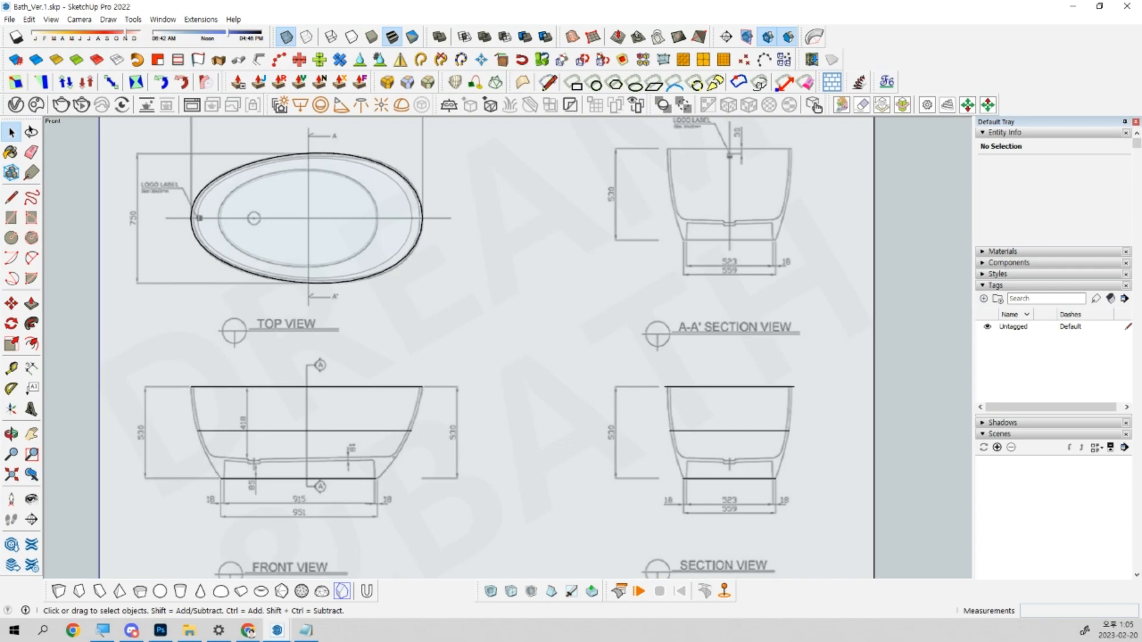
pyautogui.hotkey('alt', 'Tab')
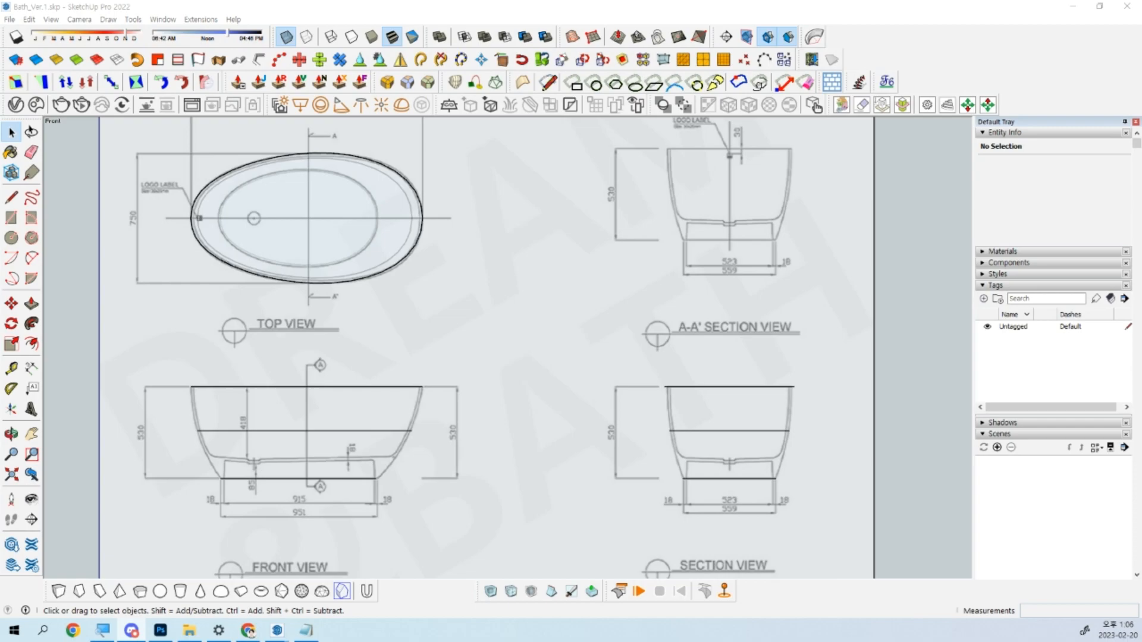
pyautogui.click(612, 536)
pyautogui.scroll(-3, 604, 551)
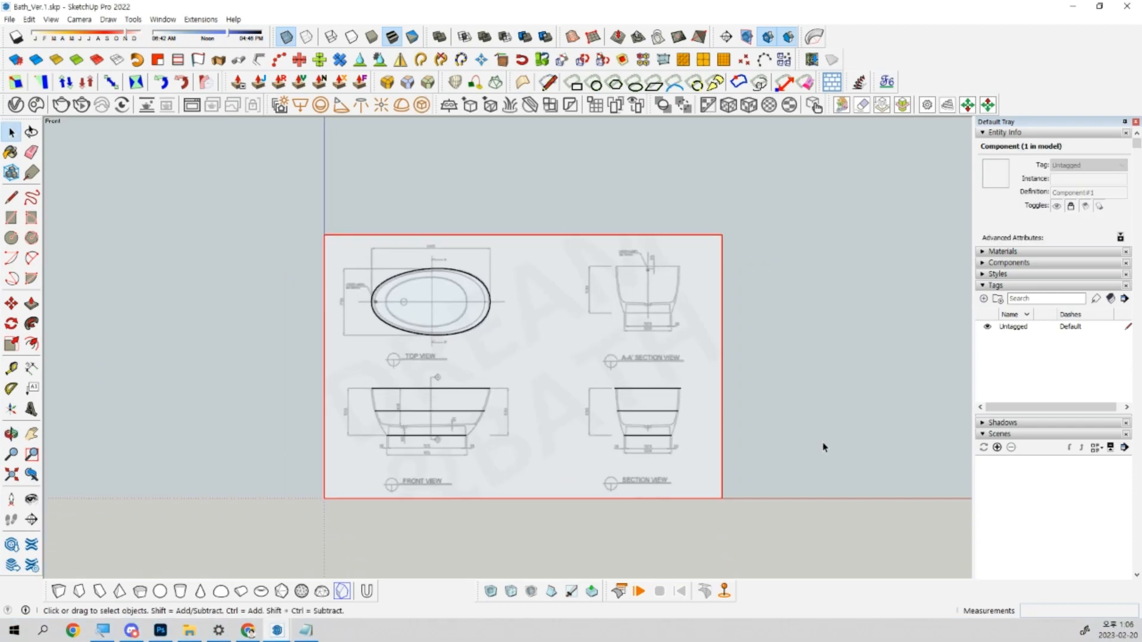
pyautogui.click(823, 447)
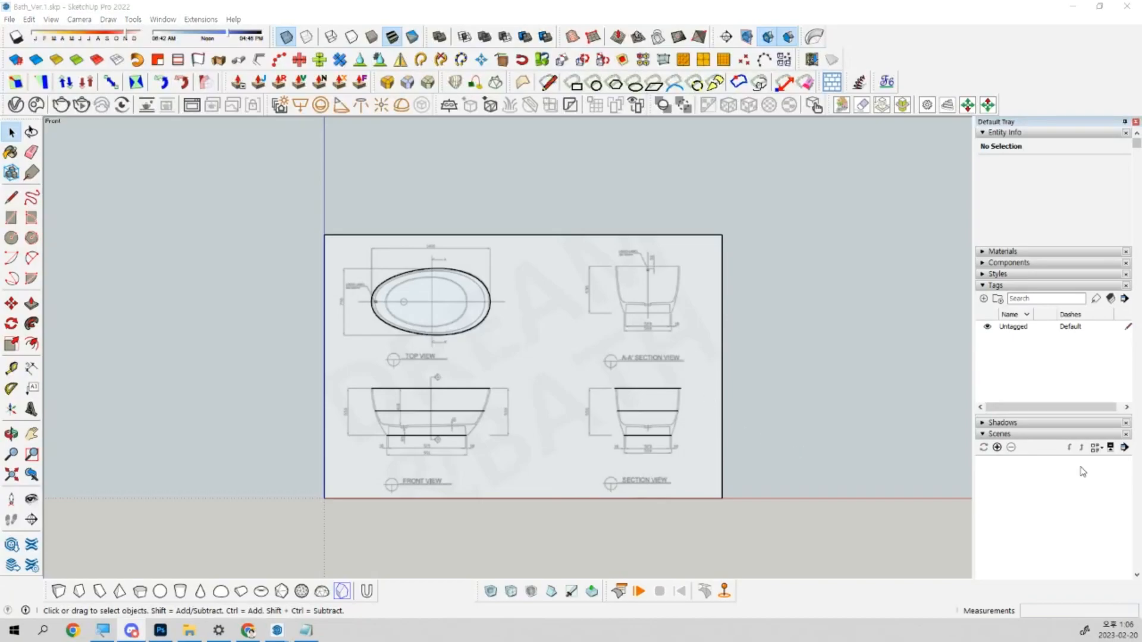
# Open the front view's component, select all three ovals and loft them into a tub shell with Curviloft's Loft by Spline.
pyautogui.scroll(4, 497, 324)
pyautogui.moveTo(474, 415)
pyautogui.mouseDown(button='middle')
pyautogui.moveTo(416, 440)
pyautogui.moveTo(430, 405)
pyautogui.moveTo(440, 456)
pyautogui.moveTo(568, 325)
pyautogui.mouseUp(button='middle')
pyautogui.moveTo(586, 369); pyautogui.dragTo(525, 477, button='middle')
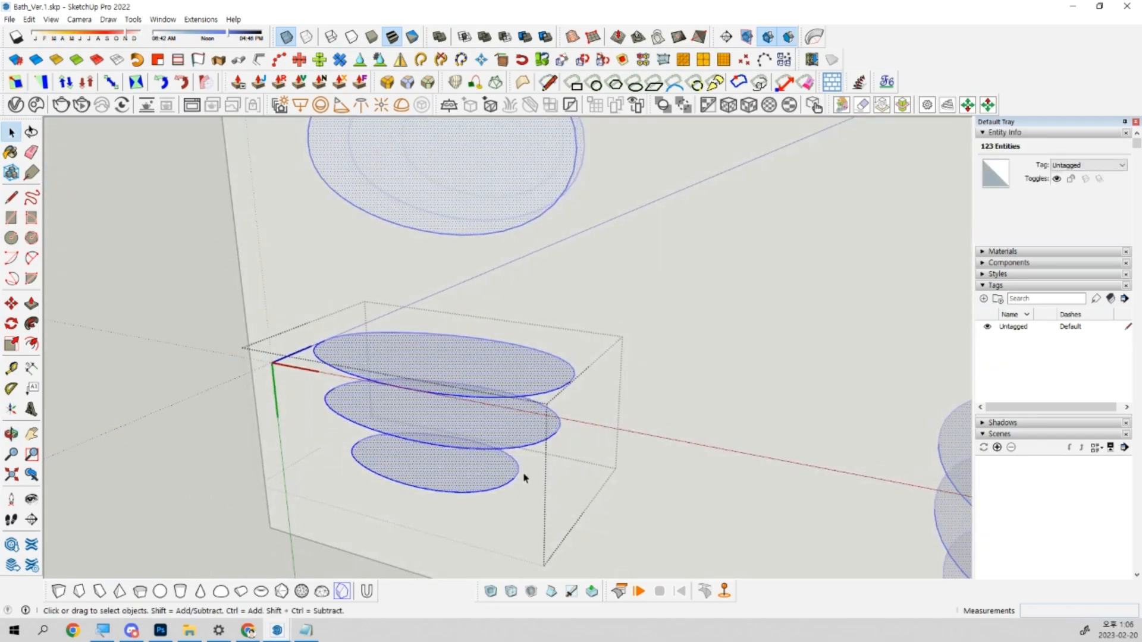
pyautogui.scroll(1, 525, 476)
pyautogui.scroll(-1, 643, 315)
pyautogui.scroll(2, 483, 429)
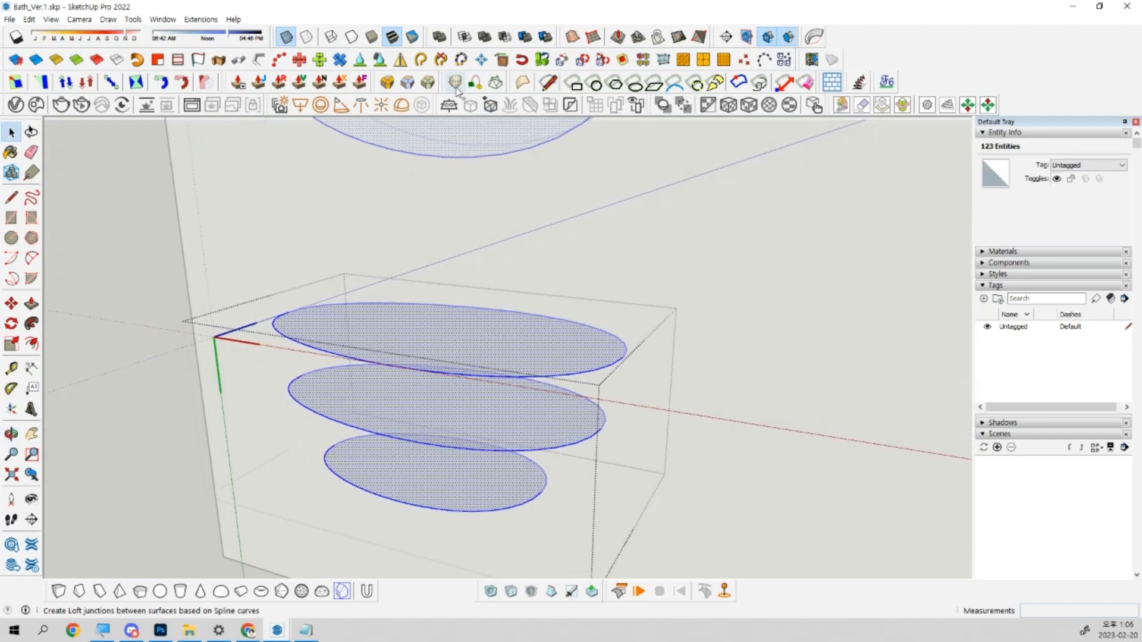
pyautogui.moveTo(458, 155); pyautogui.dragTo(523, 196, button='middle')
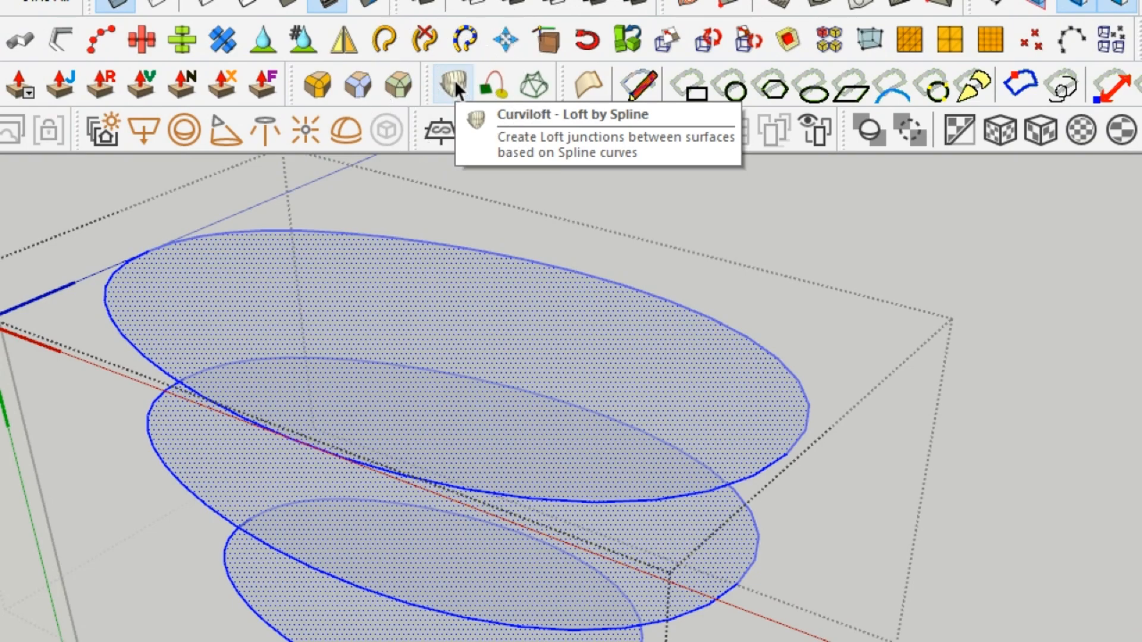
pyautogui.click(454, 80)
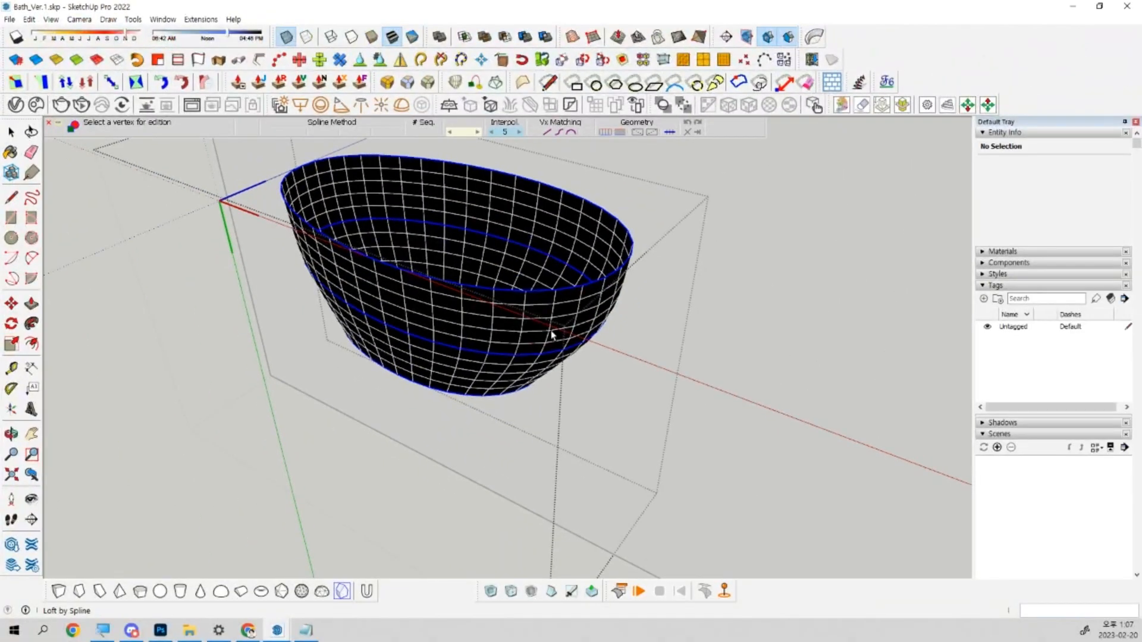
pyautogui.moveTo(644, 409); pyautogui.dragTo(976, 186, button='middle')
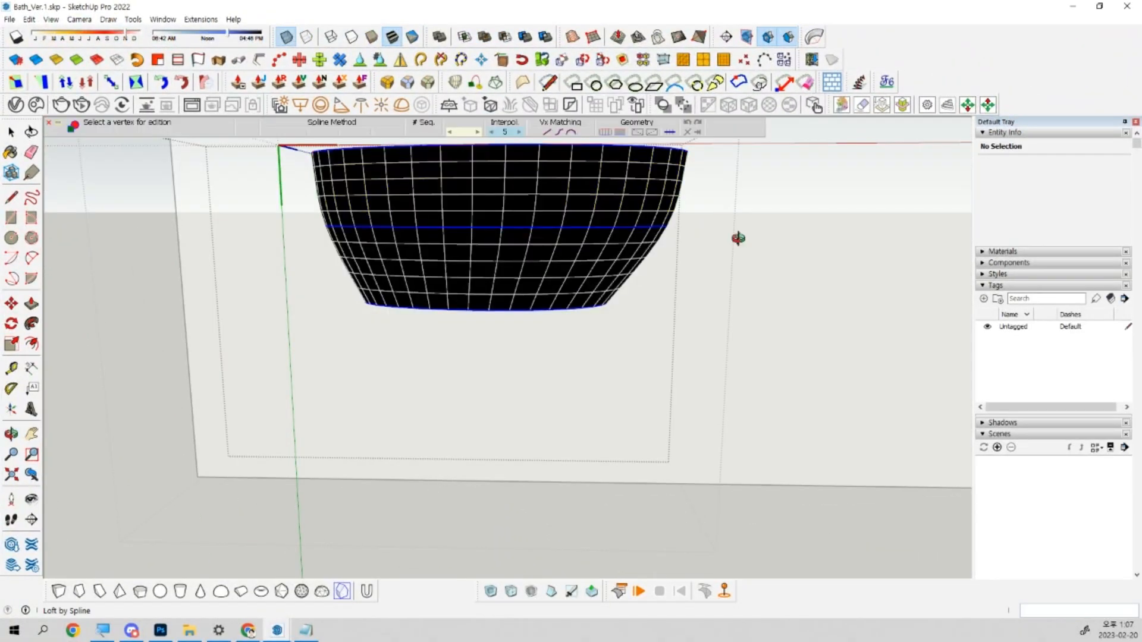
pyautogui.moveTo(739, 237); pyautogui.dragTo(744, 298, button='middle')
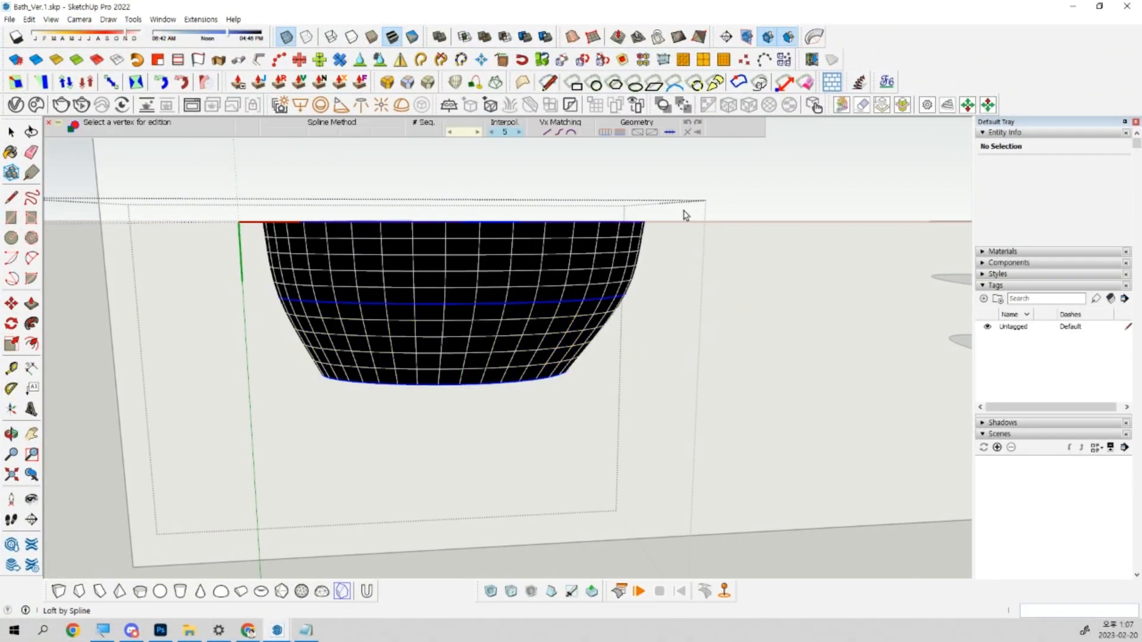
pyautogui.moveTo(697, 264); pyautogui.dragTo(624, 225, button='middle')
pyautogui.moveTo(676, 274); pyautogui.dragTo(592, 390, button='middle')
pyautogui.press('Return')
pyautogui.press('space')
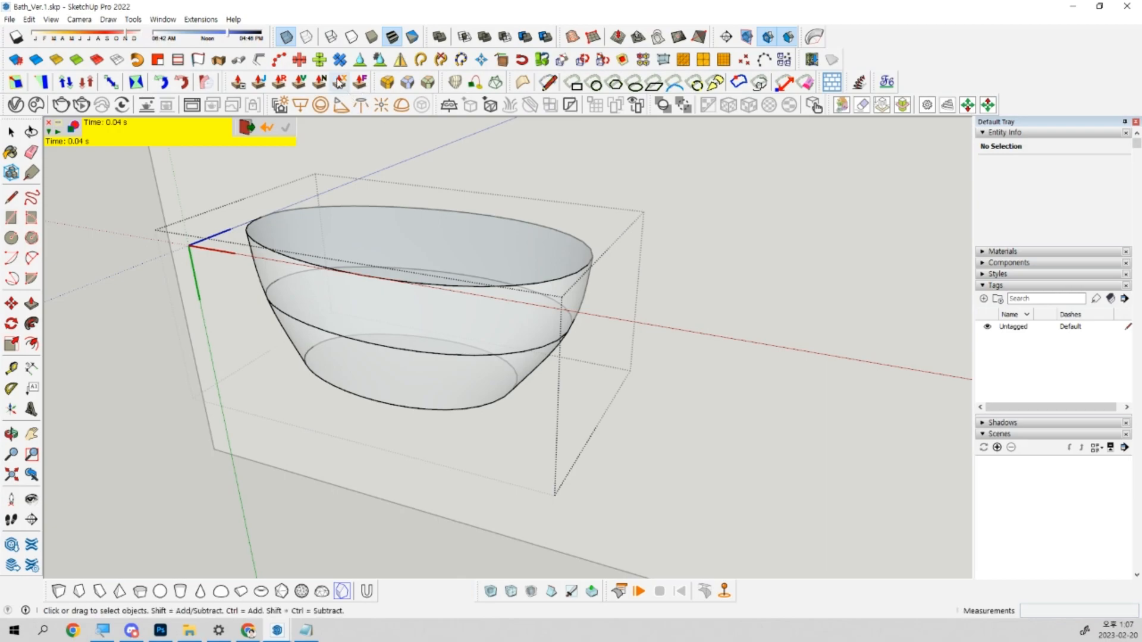
# Turn off the X-ray display and delete the oval faces closing the lofted tub at the rim and middle.
pyautogui.click(288, 37)
pyautogui.moveTo(482, 282); pyautogui.dragTo(449, 401, button='middle')
pyautogui.scroll(5, 502, 402)
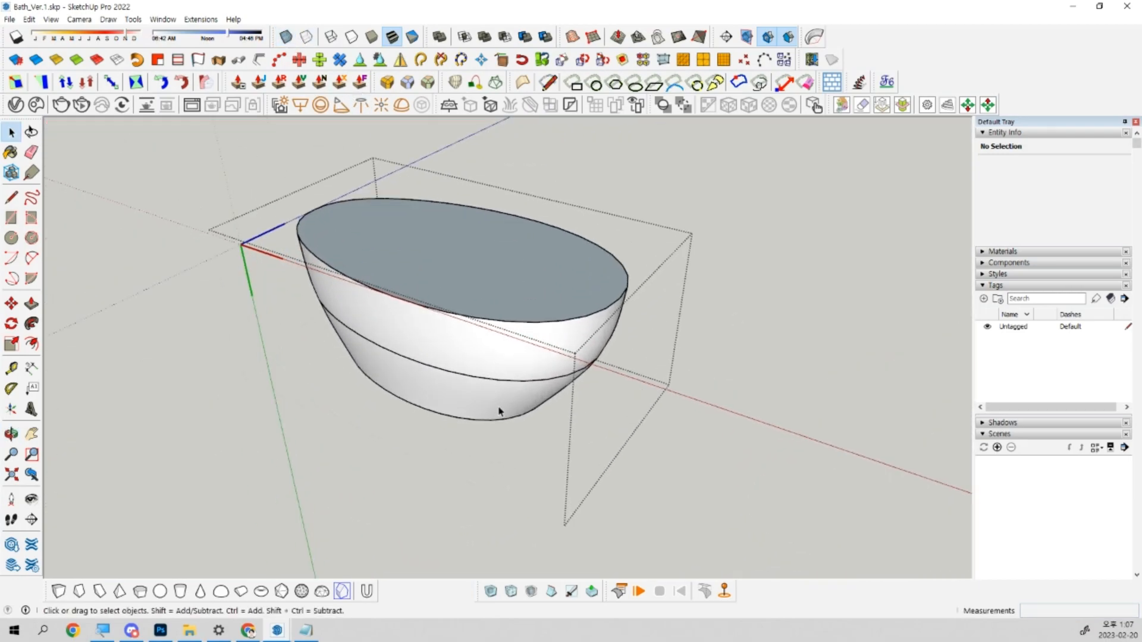
pyautogui.scroll(-3, 502, 400)
pyautogui.moveTo(522, 380); pyautogui.dragTo(390, 400, button='middle')
pyautogui.moveTo(502, 356); pyautogui.dragTo(377, 523, button='middle')
pyautogui.click(493, 303)
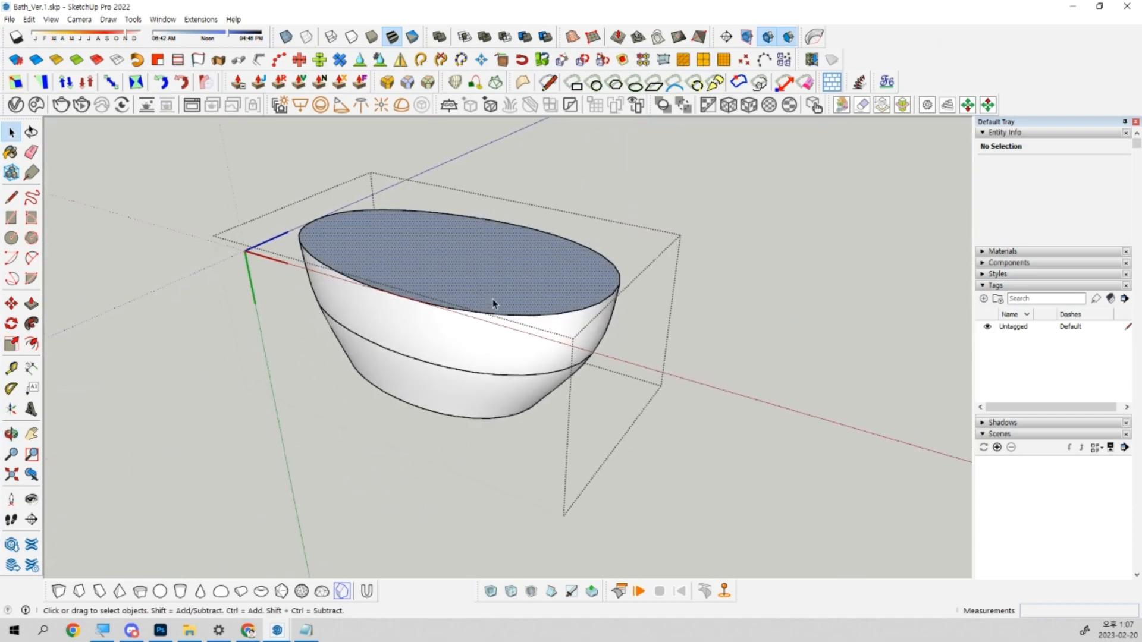
pyautogui.press('Delete')
pyautogui.moveTo(521, 281); pyautogui.dragTo(311, 426, button='middle')
pyautogui.press('Delete')
# Explode the lofted group inside the component and select the tub's upper wall surface.
pyautogui.rightClick(664, 288)
pyautogui.click(690, 362)
pyautogui.scroll(-2, 585, 354)
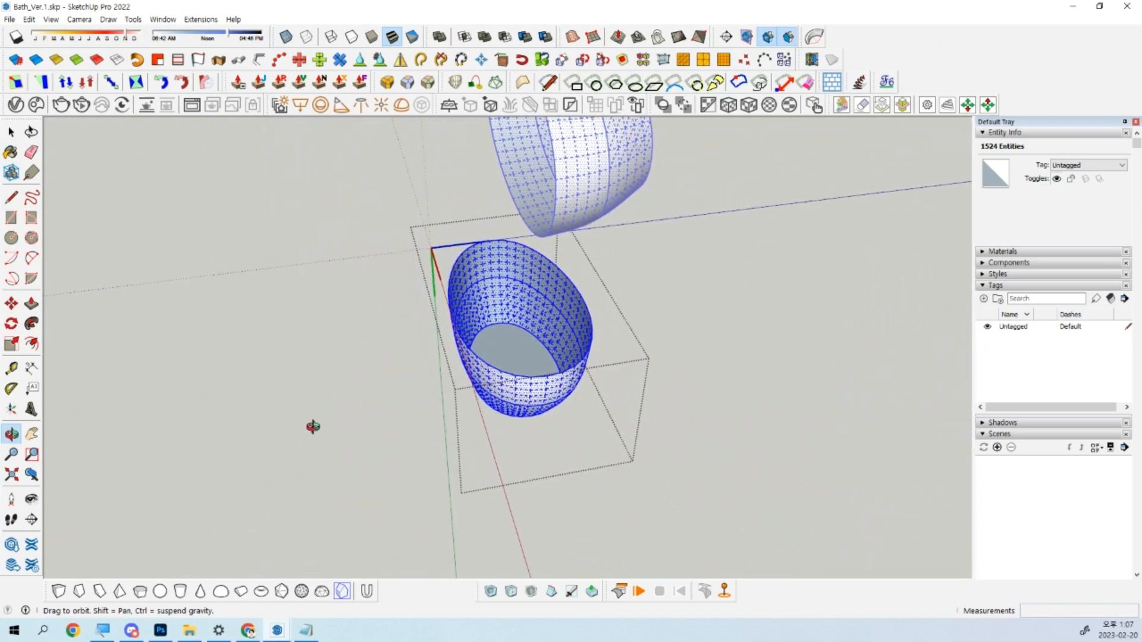
pyautogui.scroll(6, 438, 421)
pyautogui.click(534, 387)
pyautogui.moveTo(534, 387); pyautogui.dragTo(479, 500, button='middle')
pyautogui.scroll(3, 503, 277)
pyautogui.moveTo(515, 316); pyautogui.dragTo(491, 311, button='middle')
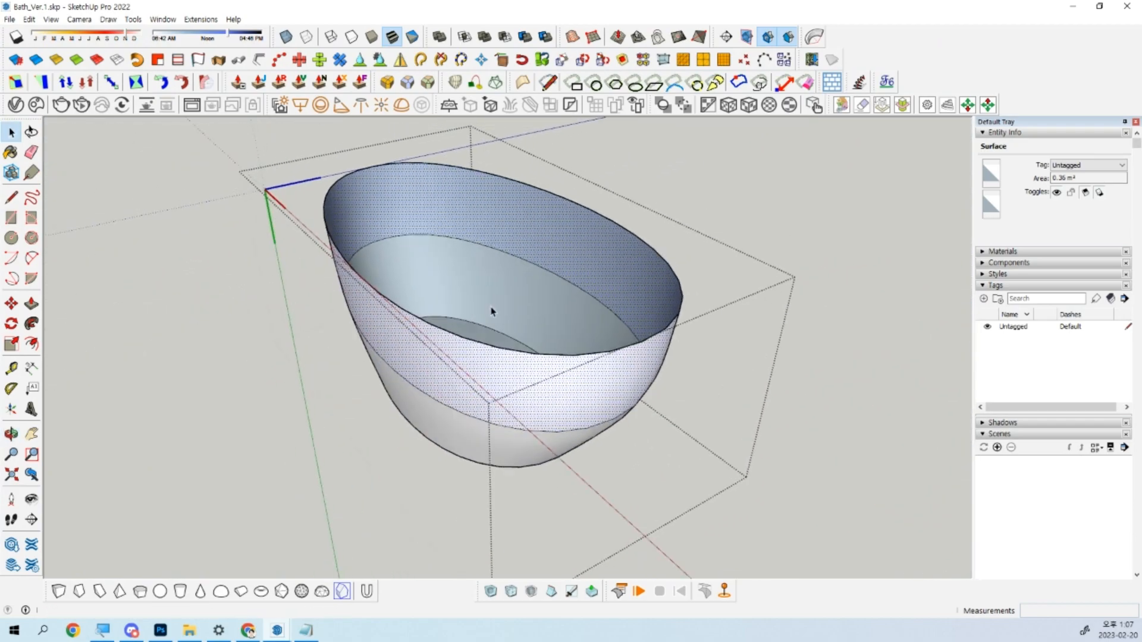
pyautogui.moveTo(558, 298); pyautogui.dragTo(517, 276, button='middle')
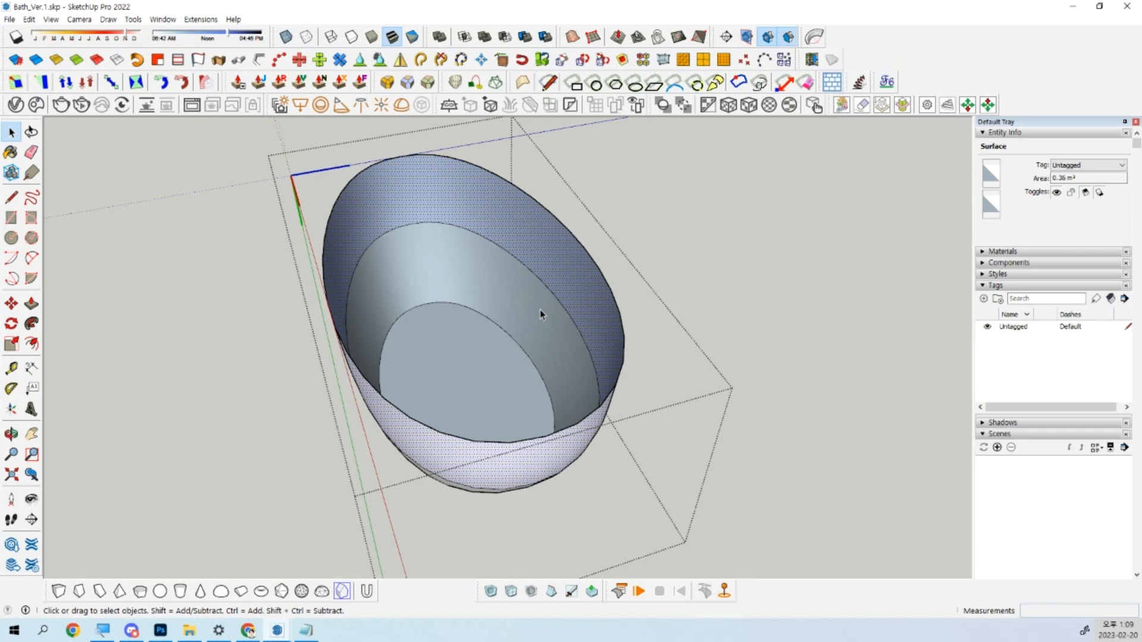
# Save the model as a new version named Bath_Ver.2.skp and open File Explorer.
pyautogui.hotkey('ctrl', 'shift', 's')
pyautogui.press('Left')
pyautogui.press('Left')
pyautogui.press('Left')
pyautogui.press('Left')
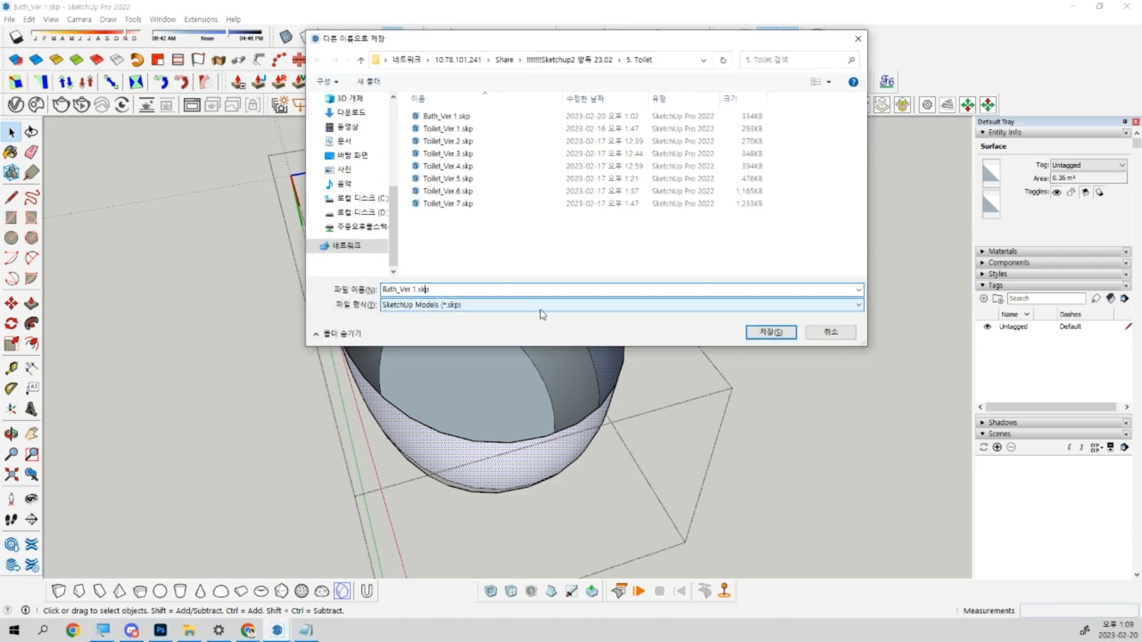
pyautogui.press('BackSpace')
pyautogui.write('2')
pyautogui.press('Return')
pyautogui.press('Down')
pyautogui.press('Down')
pyautogui.press('Down')
pyautogui.press('Down')
pyautogui.press('Return')
pyautogui.press('Return')
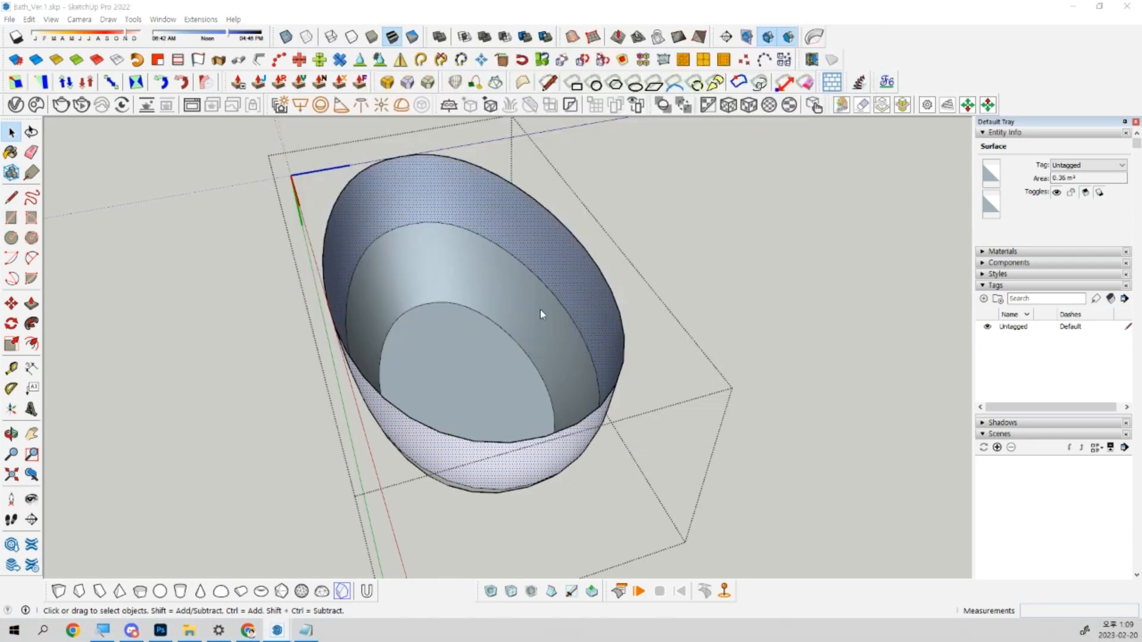
pyautogui.press('super+e')
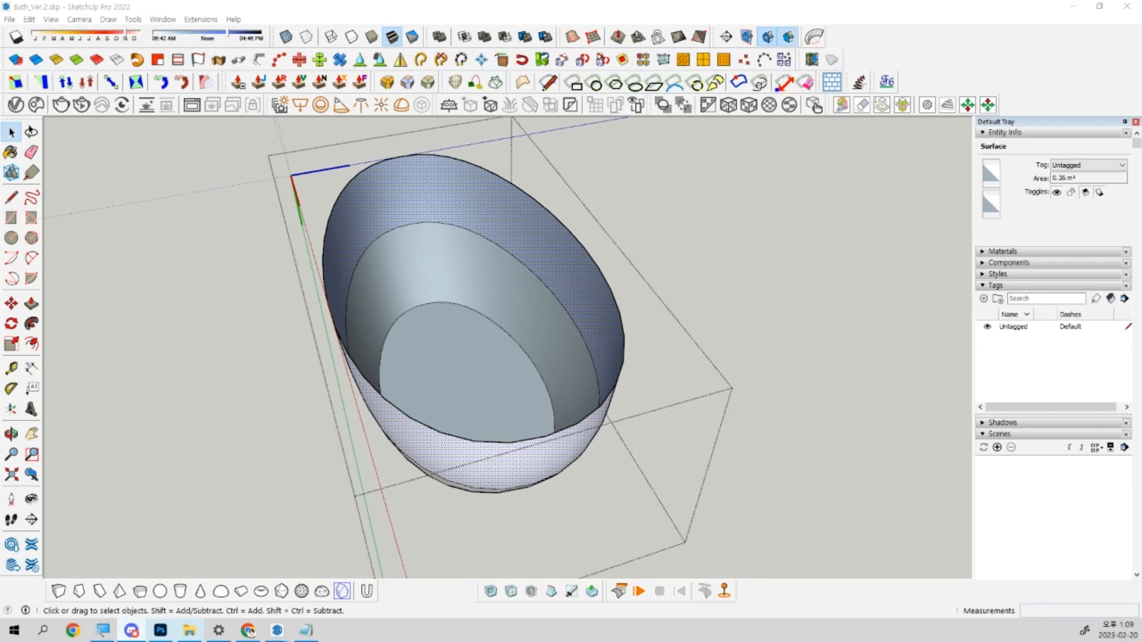
# Undo back to the closed lofted tub and delete the face covering its rim.
pyautogui.moveTo(737, 333); pyautogui.dragTo(705, 381, button='middle')
pyautogui.click(793, 201)
pyautogui.hotkey('ctrl', 'z')
pyautogui.moveTo(707, 338); pyautogui.dragTo(599, 387, button='middle')
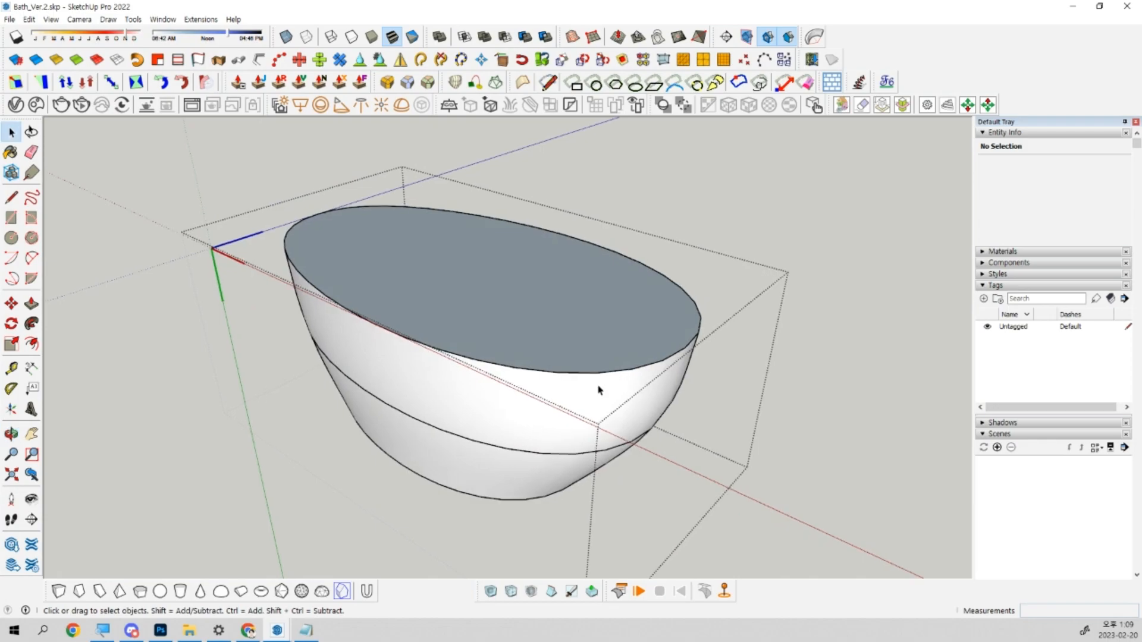
pyautogui.moveTo(596, 298); pyautogui.dragTo(512, 382, button='middle')
pyautogui.click(512, 382)
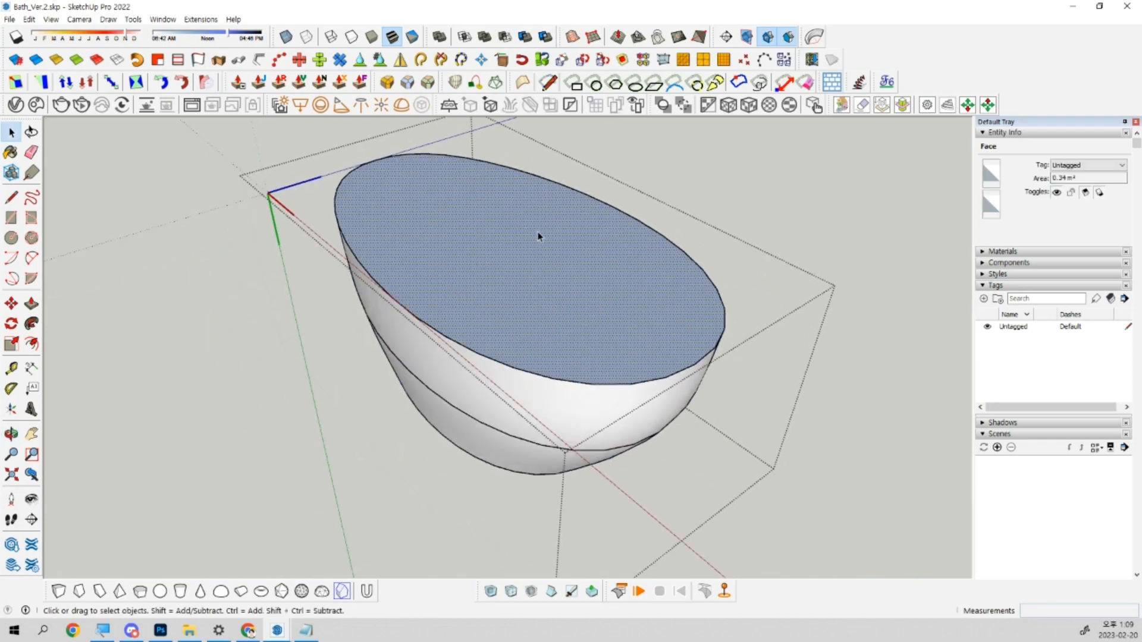
pyautogui.moveTo(559, 212); pyautogui.dragTo(573, 255, button='middle')
pyautogui.press('Delete')
# Explode the lofted tub group inside the component and select all of its connected geometry.
pyautogui.rightClick(573, 254)
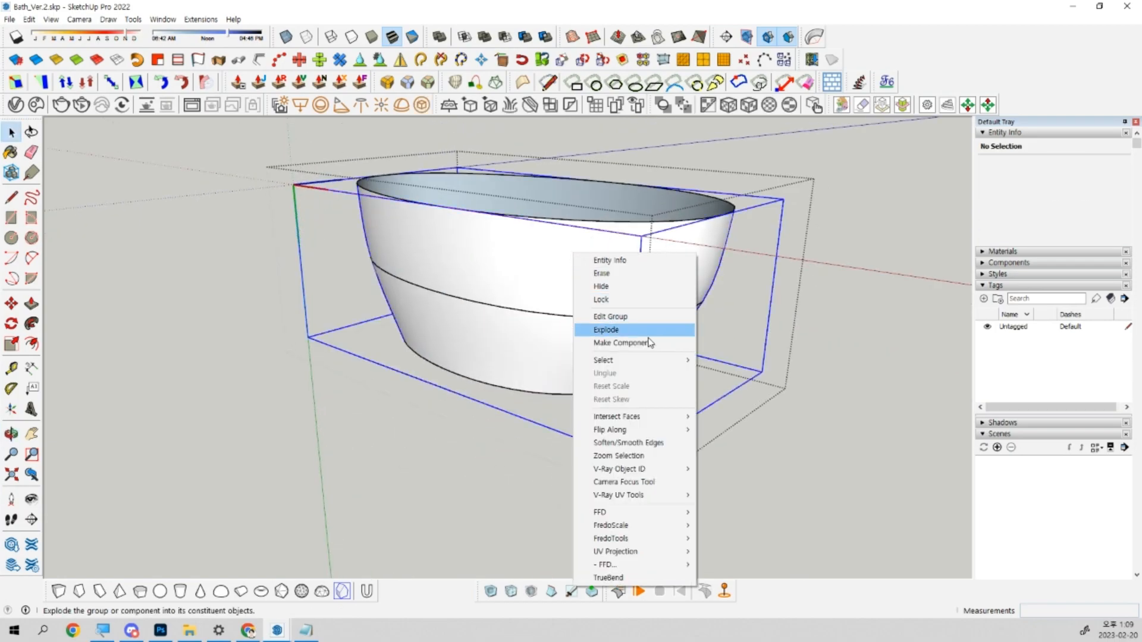
pyautogui.click(630, 336)
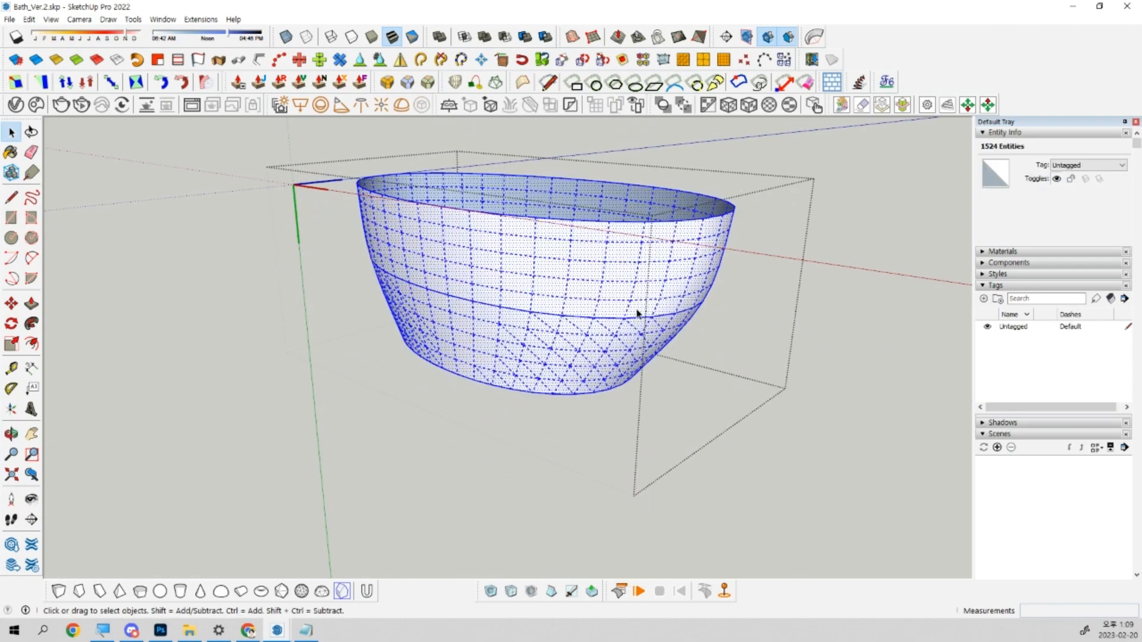
pyautogui.tripleClick(655, 284)
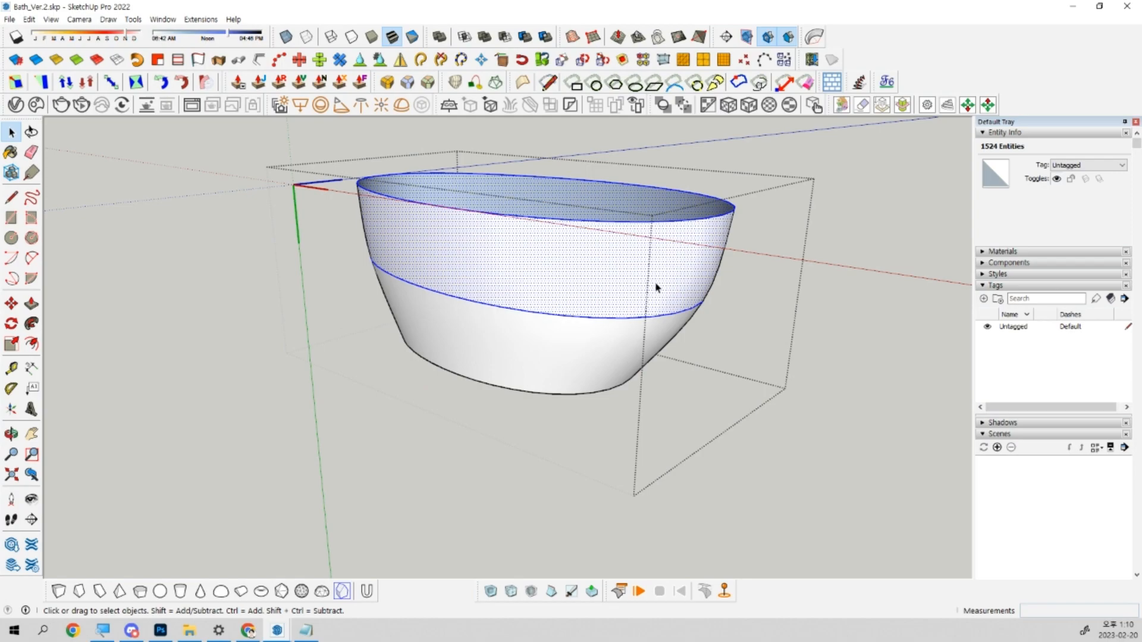
pyautogui.scroll(3, 697, 236)
pyautogui.moveTo(698, 239); pyautogui.dragTo(668, 224, button='middle')
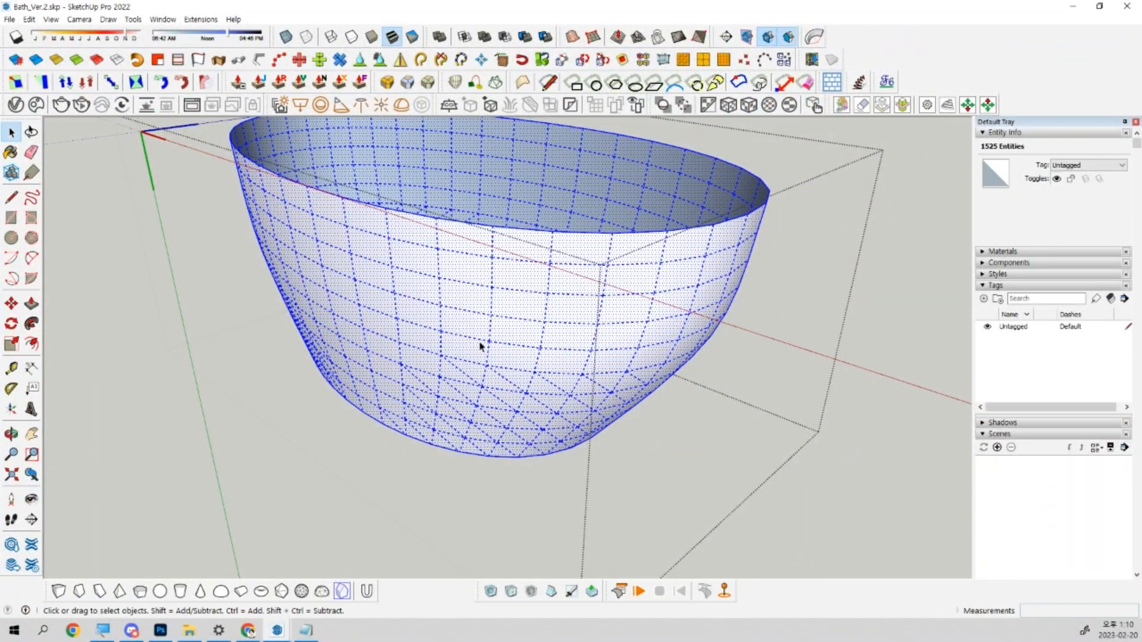
# Turn off the hidden geometry display and select all faces and edges of the tub shell.
pyautogui.hotkey('alt', 'h')
pyautogui.scroll(-3, 478, 342)
pyautogui.click(476, 341)
pyautogui.moveTo(476, 340); pyautogui.dragTo(800, 511, button='middle')
pyautogui.press('space')
pyautogui.hotkey('ctrl', 'a')
pyautogui.scroll(-2, 591, 359)
pyautogui.moveTo(591, 359); pyautogui.dragTo(357, 333, button='middle')
pyautogui.scroll(2, 535, 395)
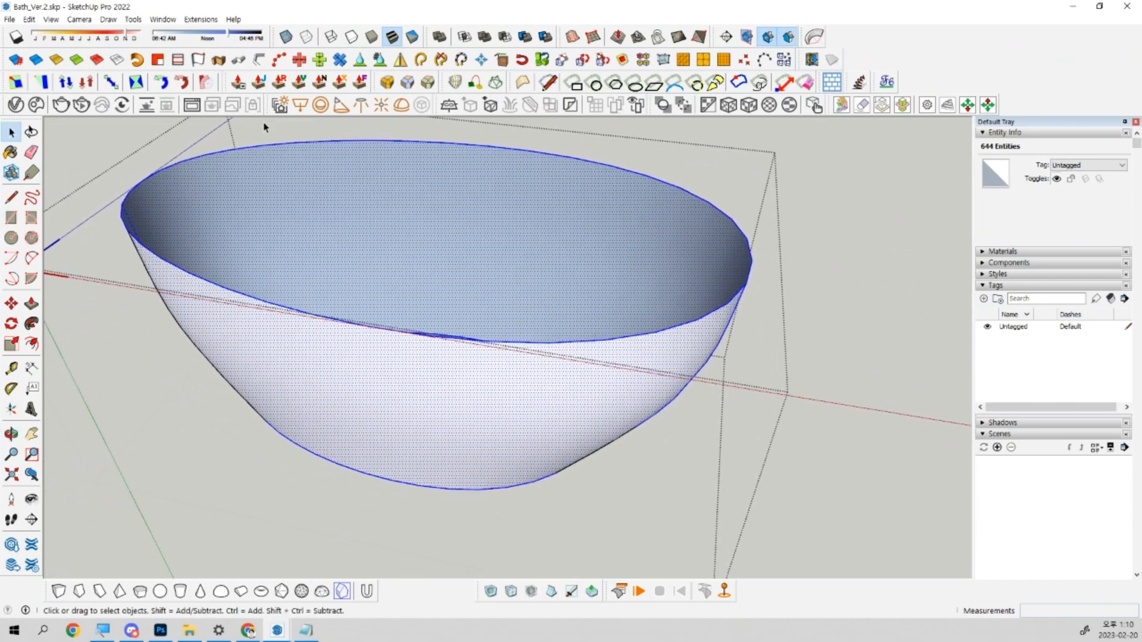
# Thicken the selected tub shell by 25 mm with Joint Push Pull in thickening mode and check the resulting wall.
pyautogui.click(259, 82)
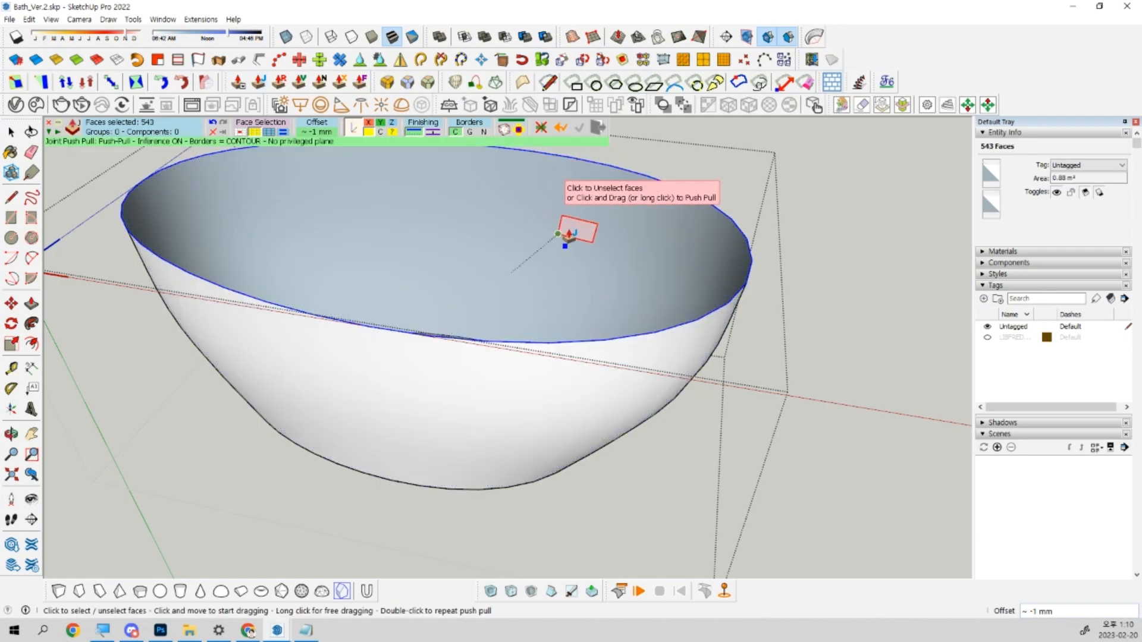
pyautogui.click(329, 132)
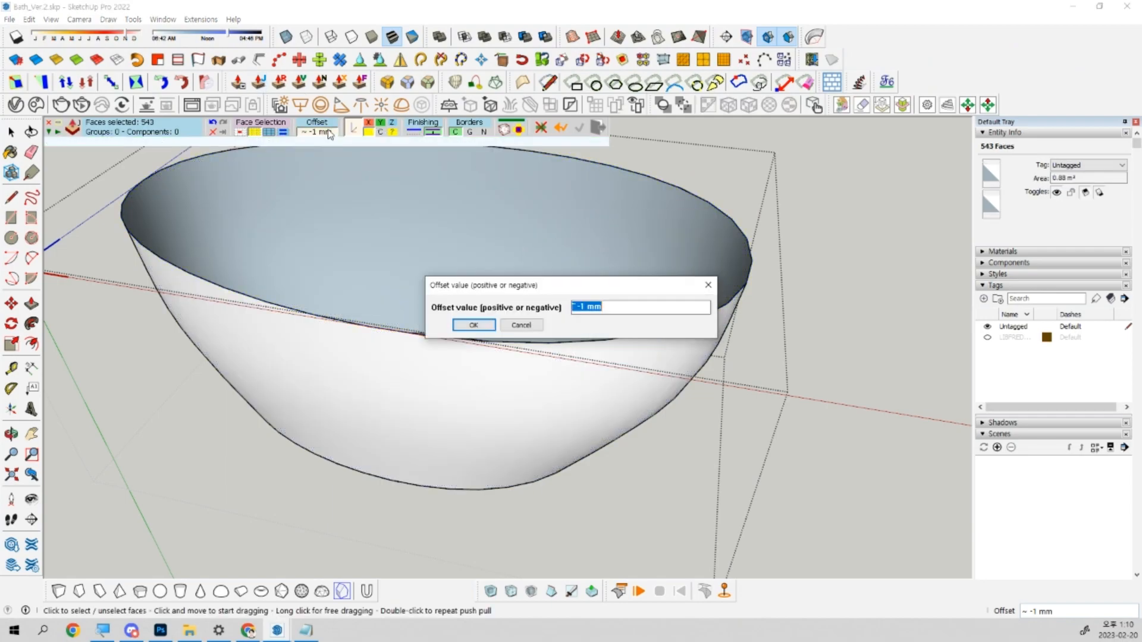
pyautogui.write('25')
pyautogui.press('Return')
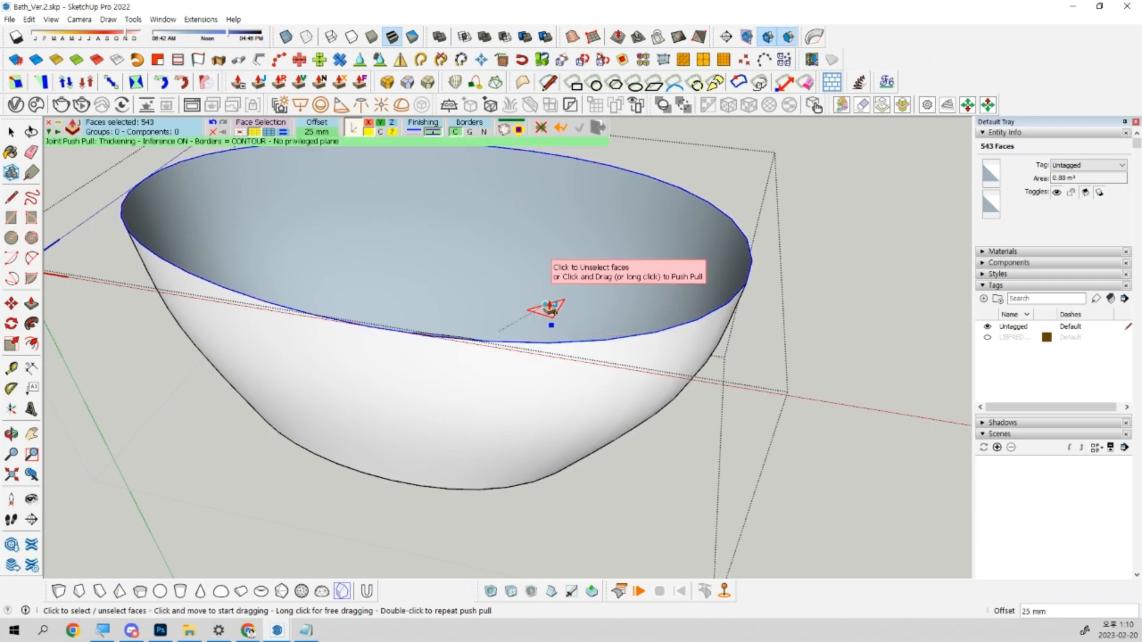
pyautogui.doubleClick(538, 278)
pyautogui.press('space')
pyautogui.moveTo(589, 286); pyautogui.dragTo(568, 344, button='middle')
pyautogui.tripleClick(582, 275)
pyautogui.scroll(4, 667, 298)
pyautogui.scroll(-5, 668, 298)
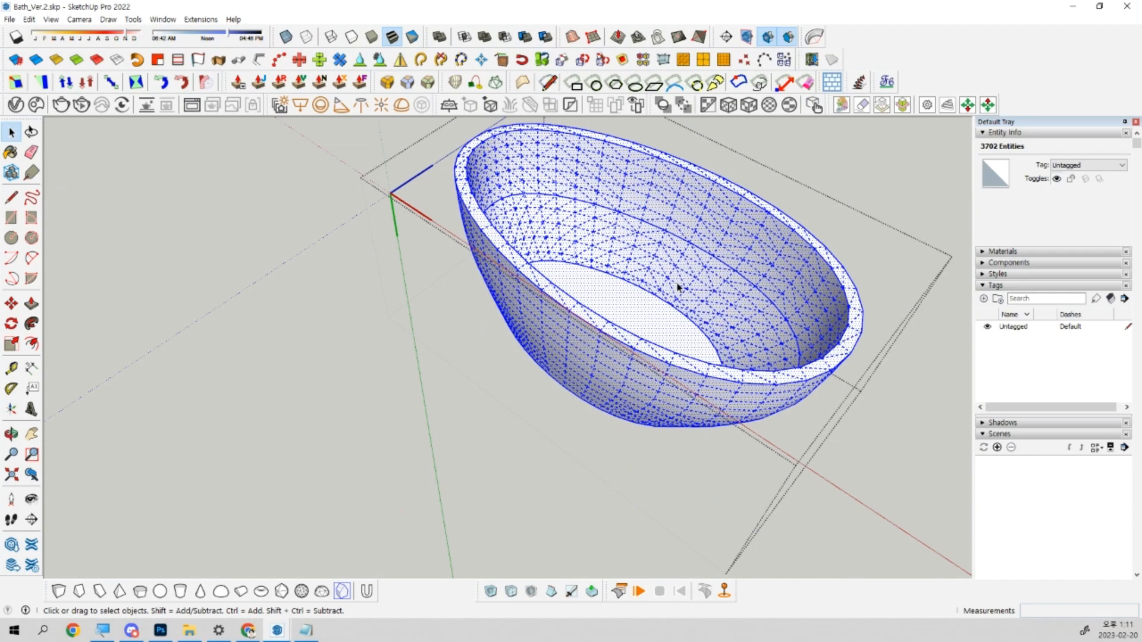
pyautogui.scroll(6, 701, 377)
pyautogui.click(701, 317)
pyautogui.moveTo(702, 317); pyautogui.dragTo(684, 280, button='middle')
pyautogui.click(387, 82)
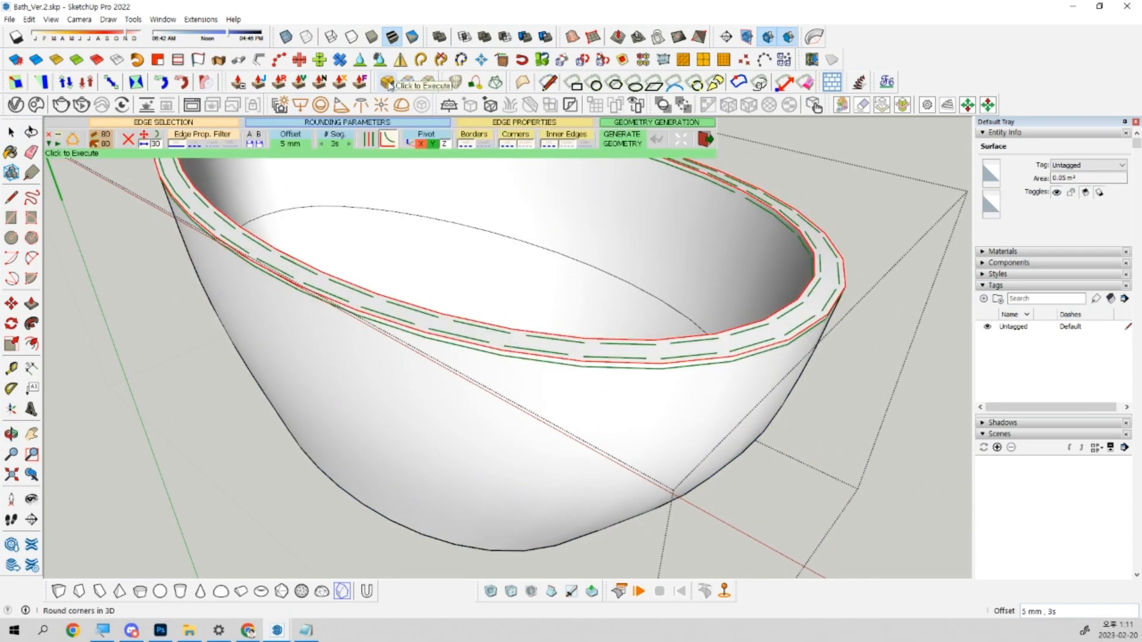
pyautogui.scroll(5, 789, 341)
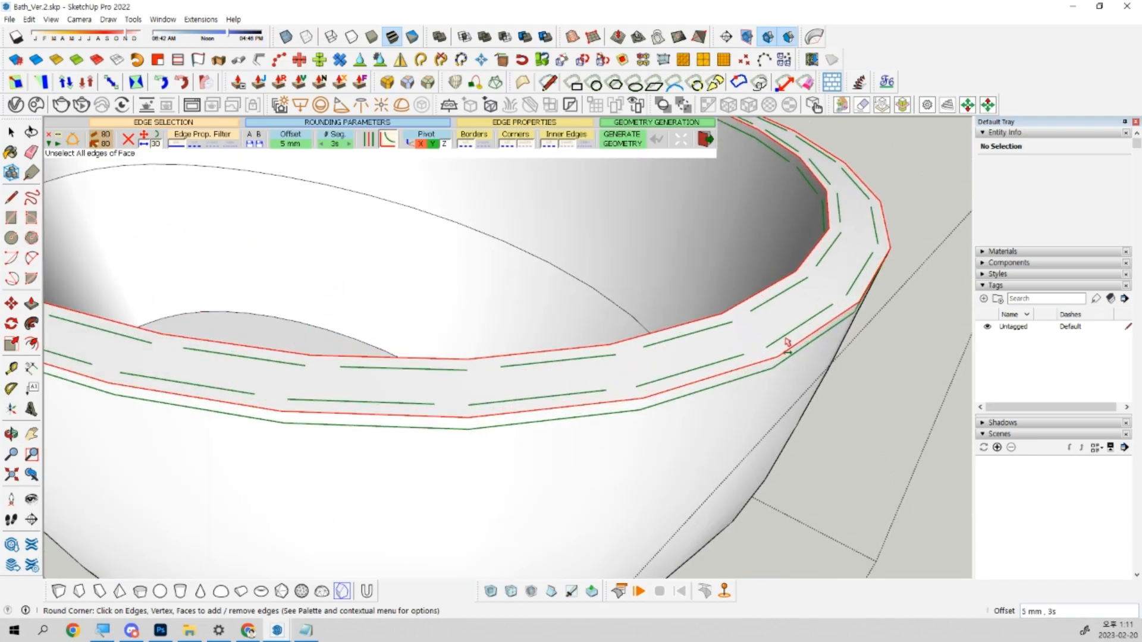
pyautogui.scroll(-2, 790, 340)
pyautogui.scroll(-2, 627, 397)
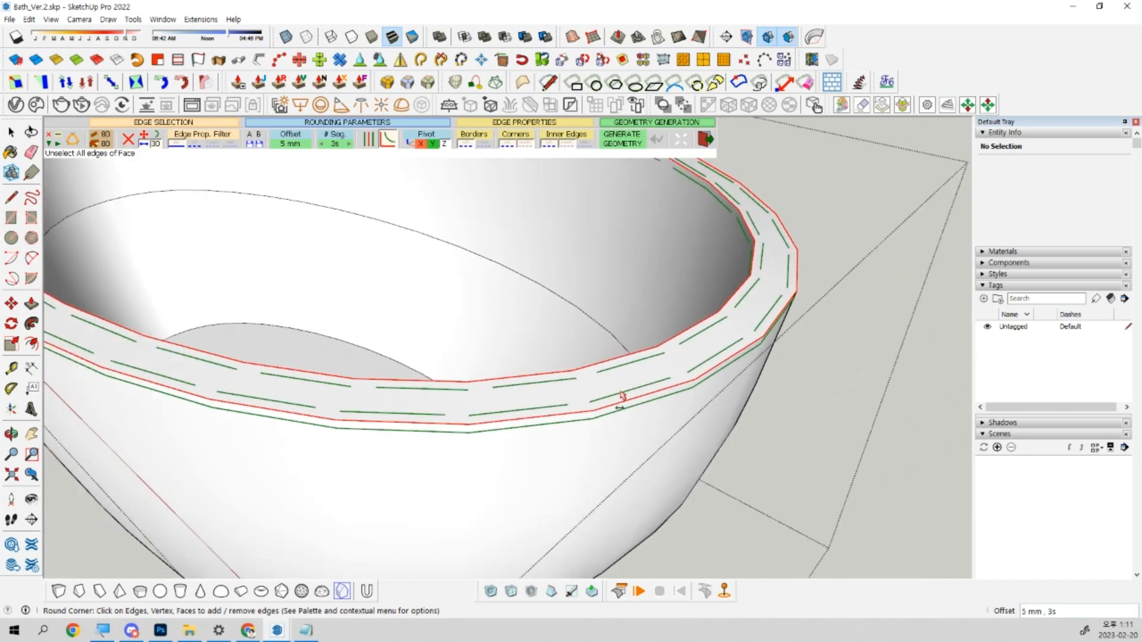
pyautogui.press('space')
# Try to round the tub's inner and outer rim edges with RoundCorner at a 3 mm offset.
pyautogui.scroll(-6, 613, 396)
pyautogui.rightClick(592, 393)
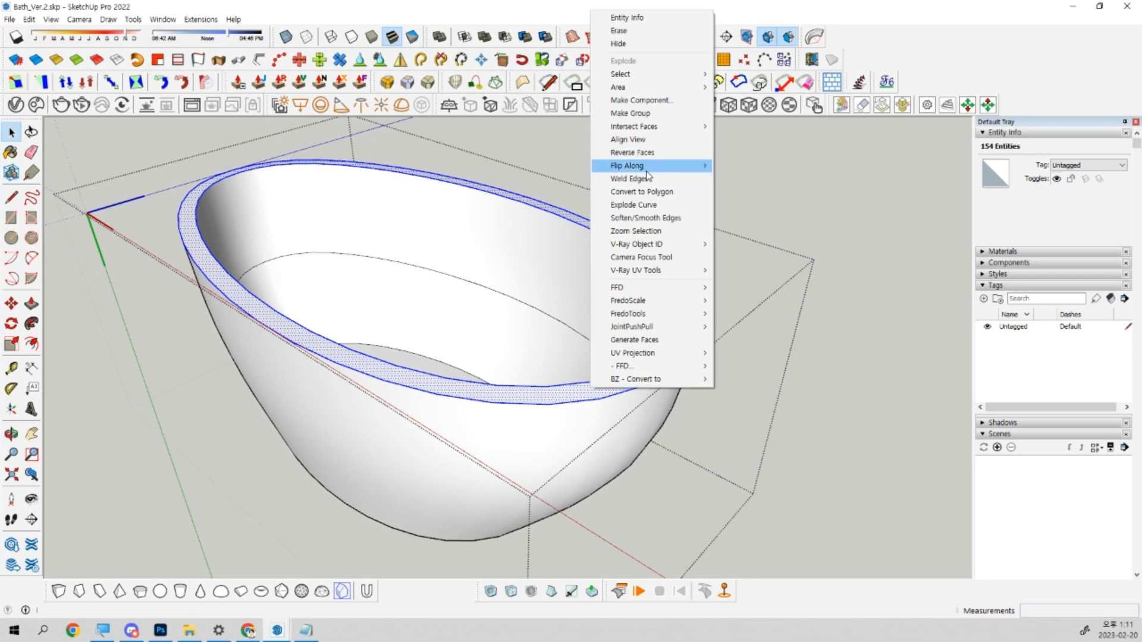
pyautogui.click(387, 82)
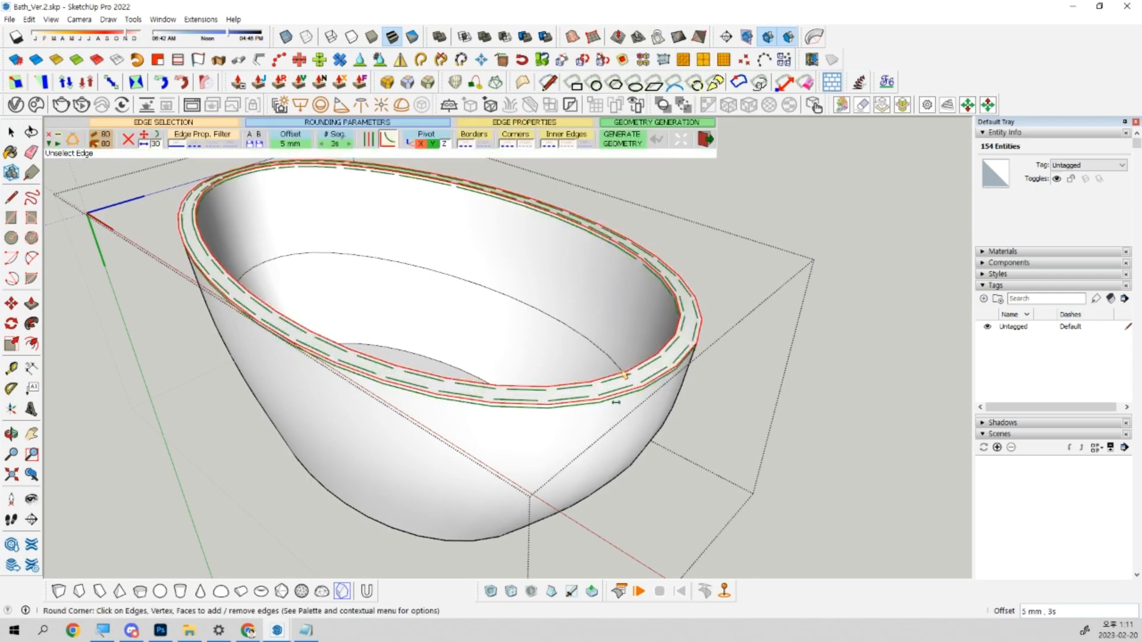
pyautogui.click(292, 142)
pyautogui.write('3')
pyautogui.press('Return')
pyautogui.press('Return')
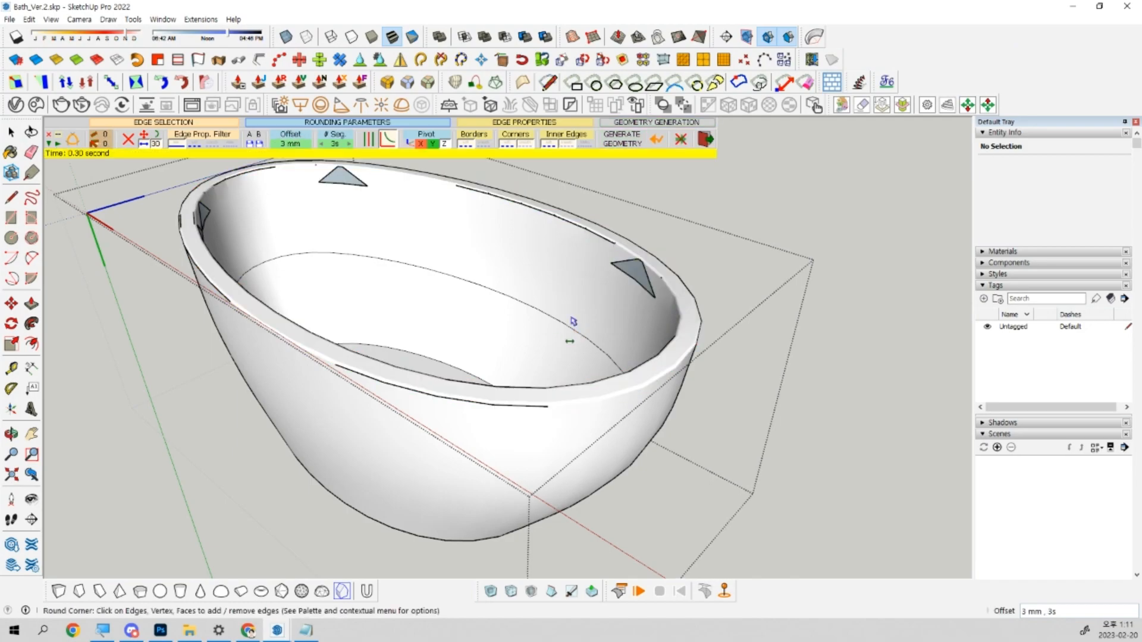
pyautogui.press('space')
pyautogui.scroll(10, 627, 273)
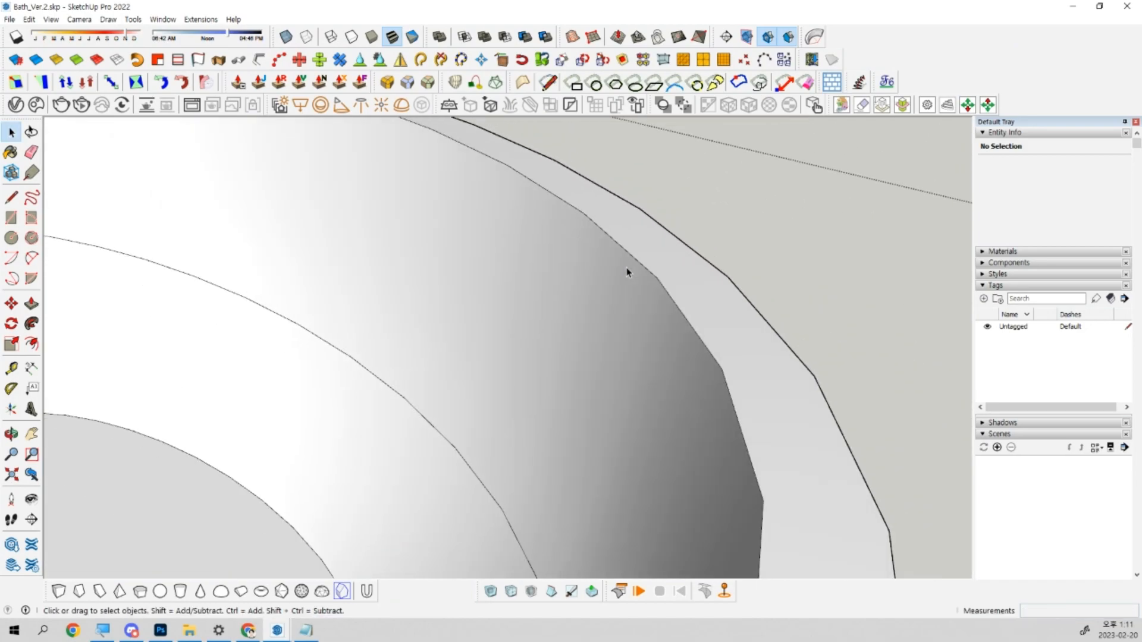
# Exit the component and examine the thickened tub against the front view drawing.
pyautogui.scroll(-10, 627, 274)
pyautogui.moveTo(612, 301); pyautogui.dragTo(553, 329, button='middle')
pyautogui.click(624, 309)
pyautogui.moveTo(624, 309); pyautogui.dragTo(681, 430, button='middle')
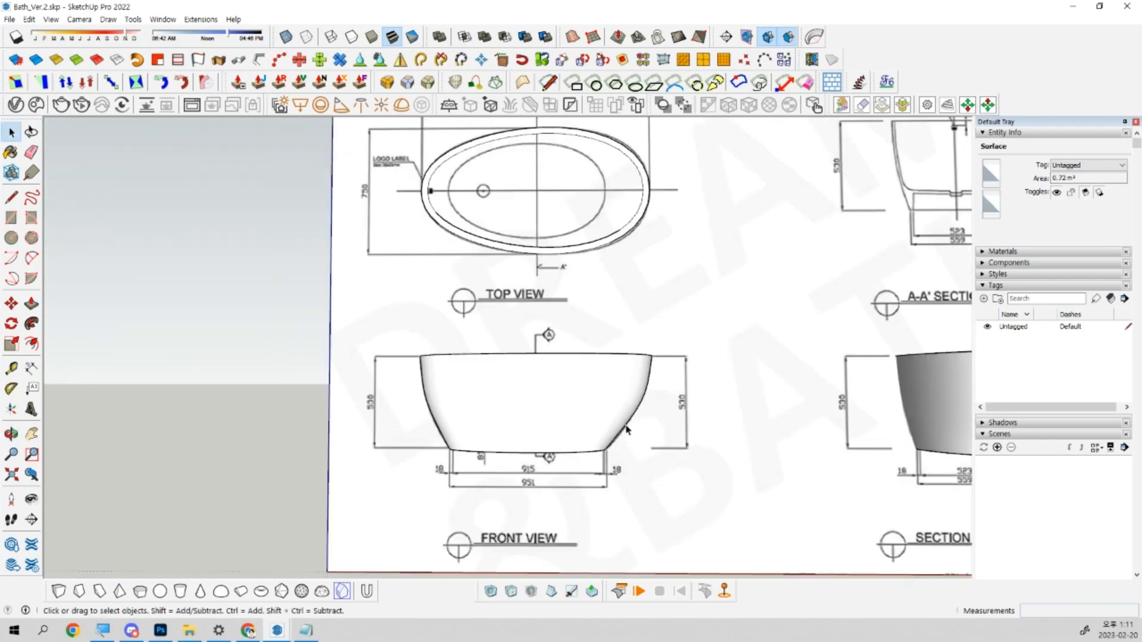
pyautogui.click(684, 429)
pyautogui.moveTo(683, 428)
pyautogui.mouseDown(button='middle')
pyautogui.moveTo(703, 415)
pyautogui.moveTo(287, 500)
pyautogui.moveTo(606, 484)
pyautogui.mouseUp(button='middle')
pyautogui.scroll(3, 595, 481)
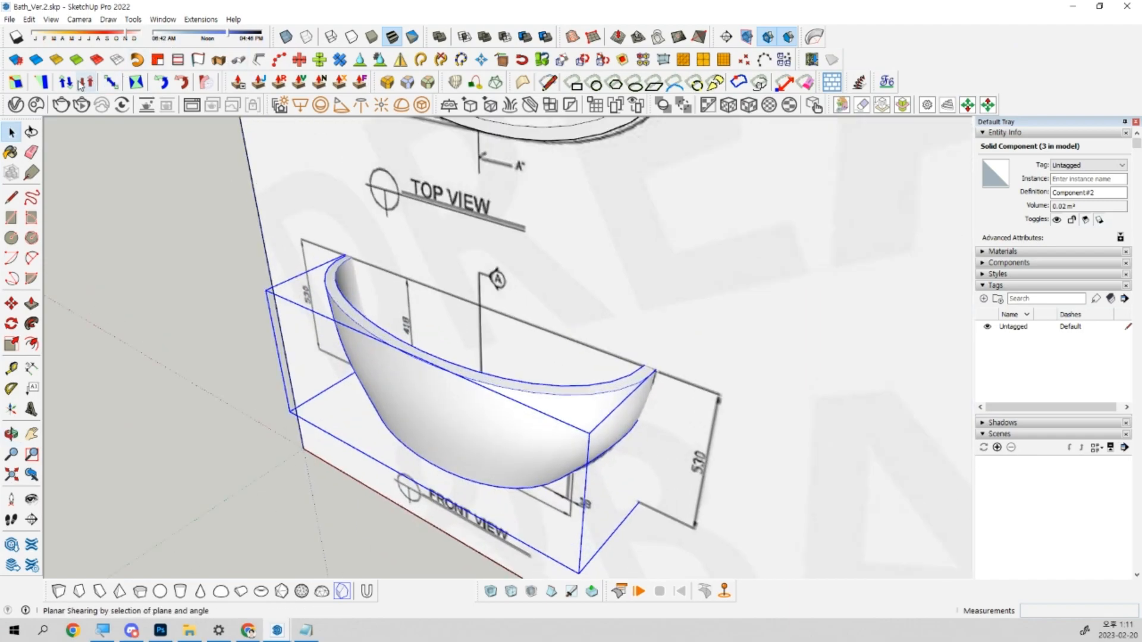
pyautogui.moveTo(607, 349); pyautogui.dragTo(497, 448, button='middle')
pyautogui.scroll(3, 498, 447)
pyautogui.scroll(-3, 498, 444)
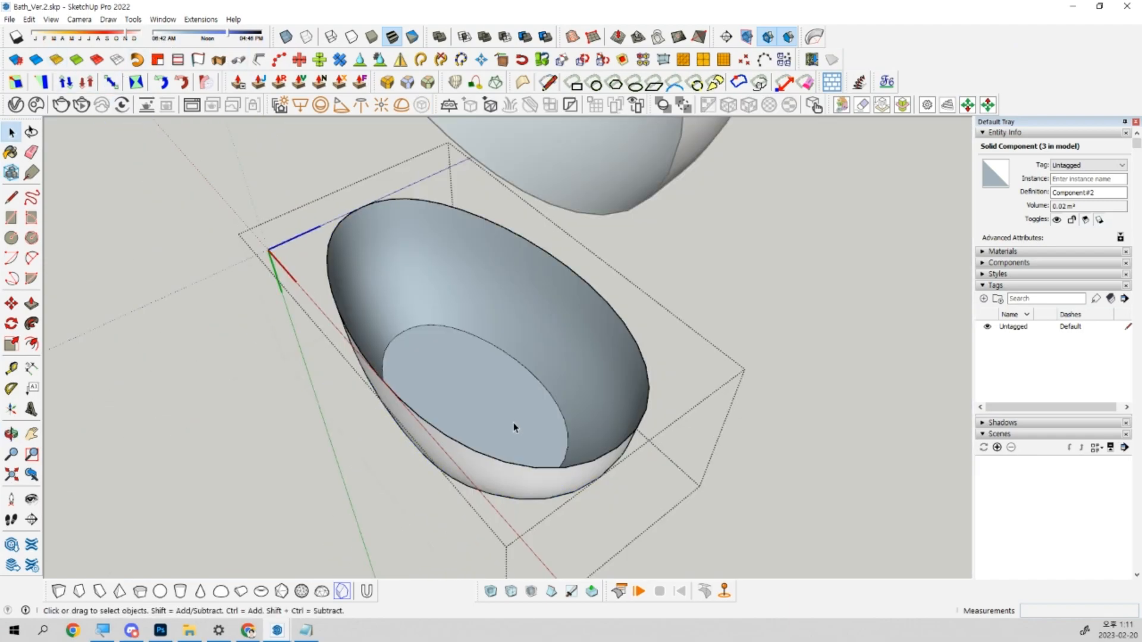
# Open the tub component with the thin shell, select the whole shell and thicken it by 25 mm with Joint Push Pull.
pyautogui.doubleClick(515, 428)
pyautogui.scroll(5, 593, 418)
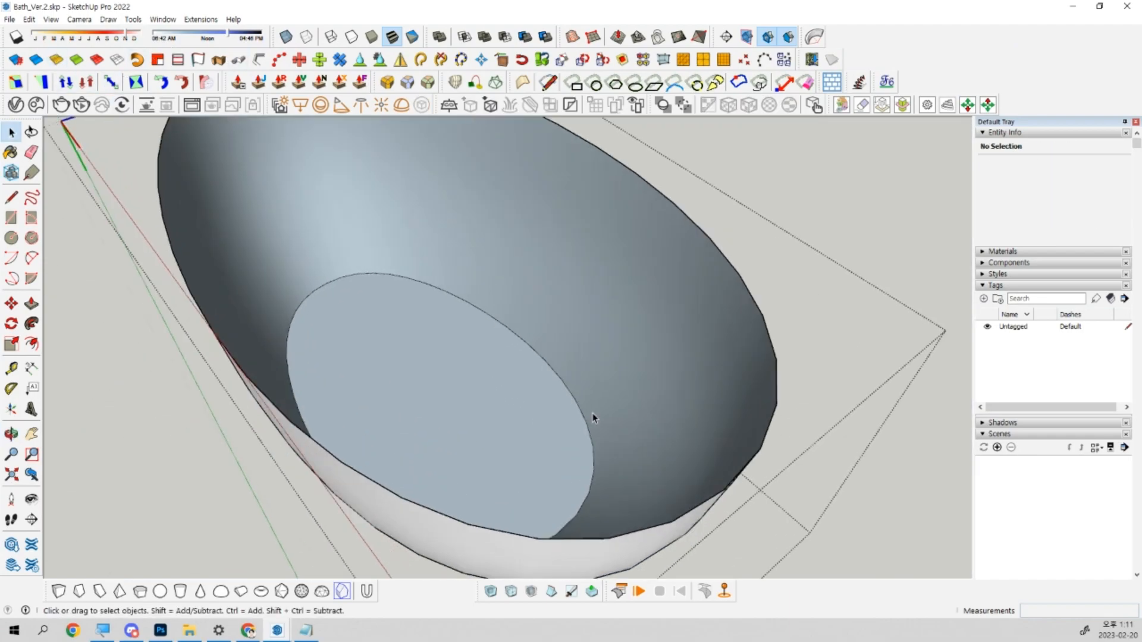
pyautogui.moveTo(593, 418); pyautogui.dragTo(676, 283, button='middle')
pyautogui.scroll(-3, 675, 283)
pyautogui.scroll(3, 675, 286)
pyautogui.tripleClick(691, 324)
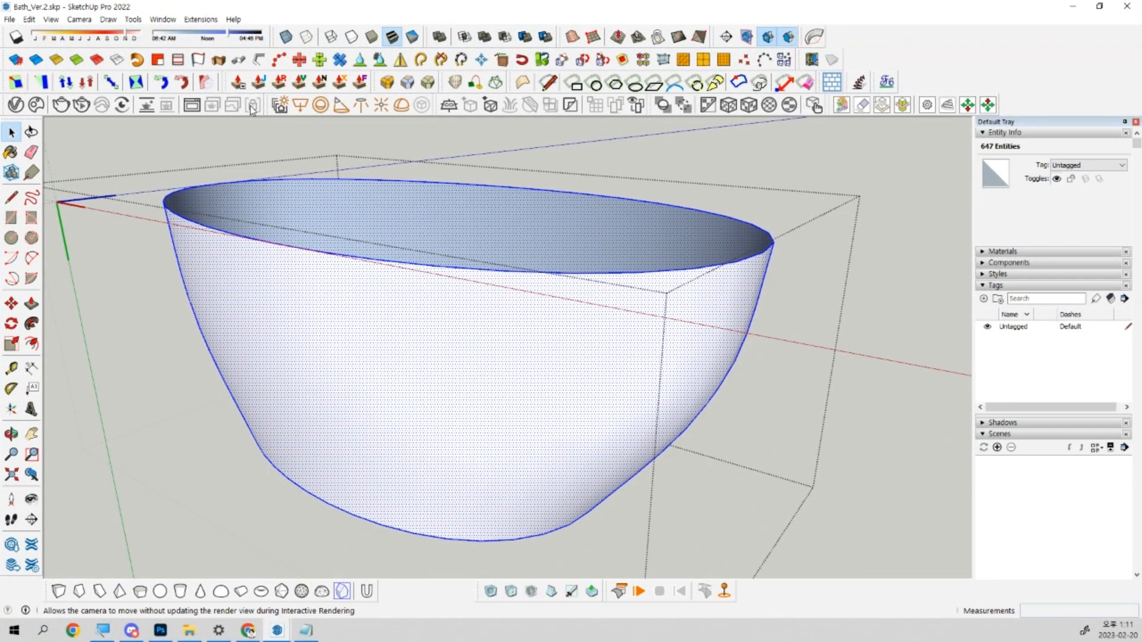
pyautogui.click(259, 83)
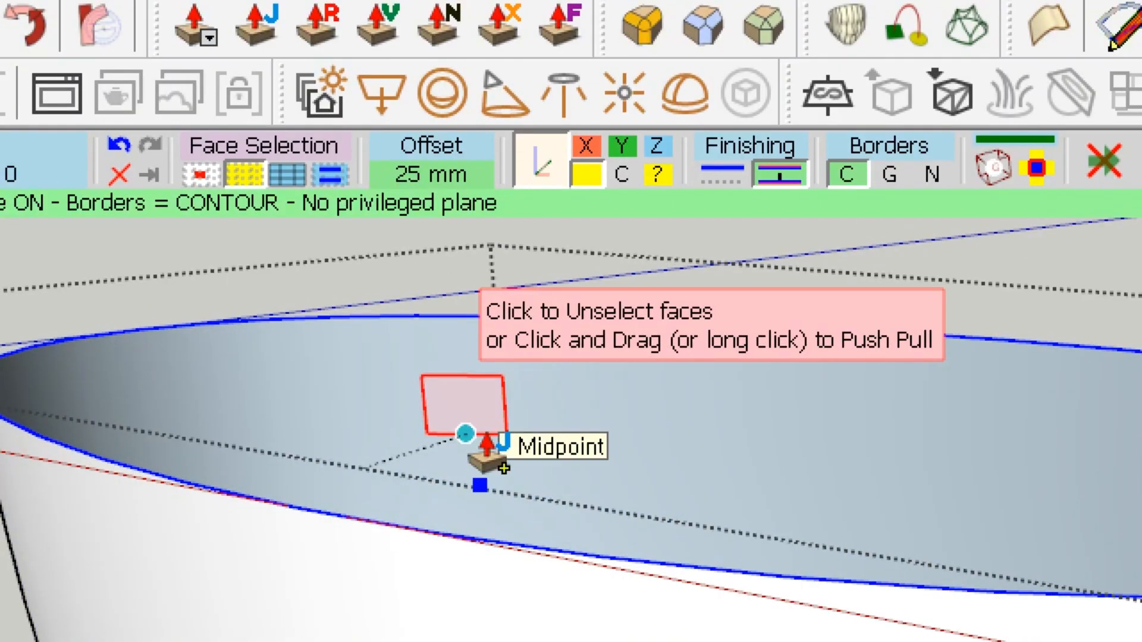
pyautogui.doubleClick(481, 440)
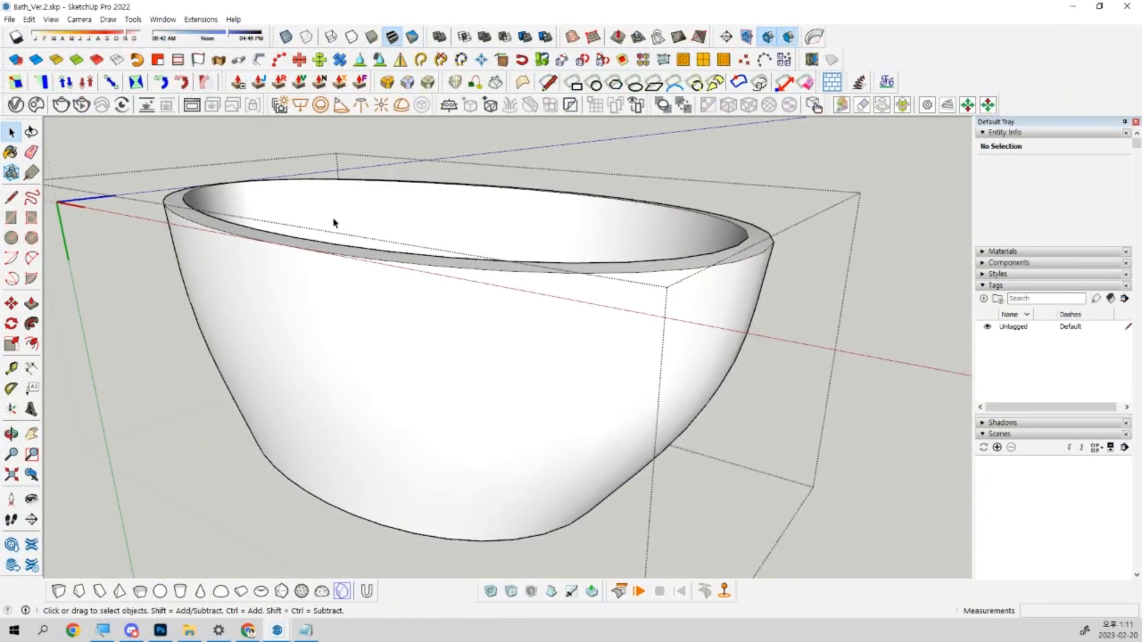
# Select all of the thickened tub's geometry and soften its edges.
pyautogui.moveTo(483, 443); pyautogui.dragTo(460, 516, button='middle')
pyautogui.hotkey('ctrl', 'a')
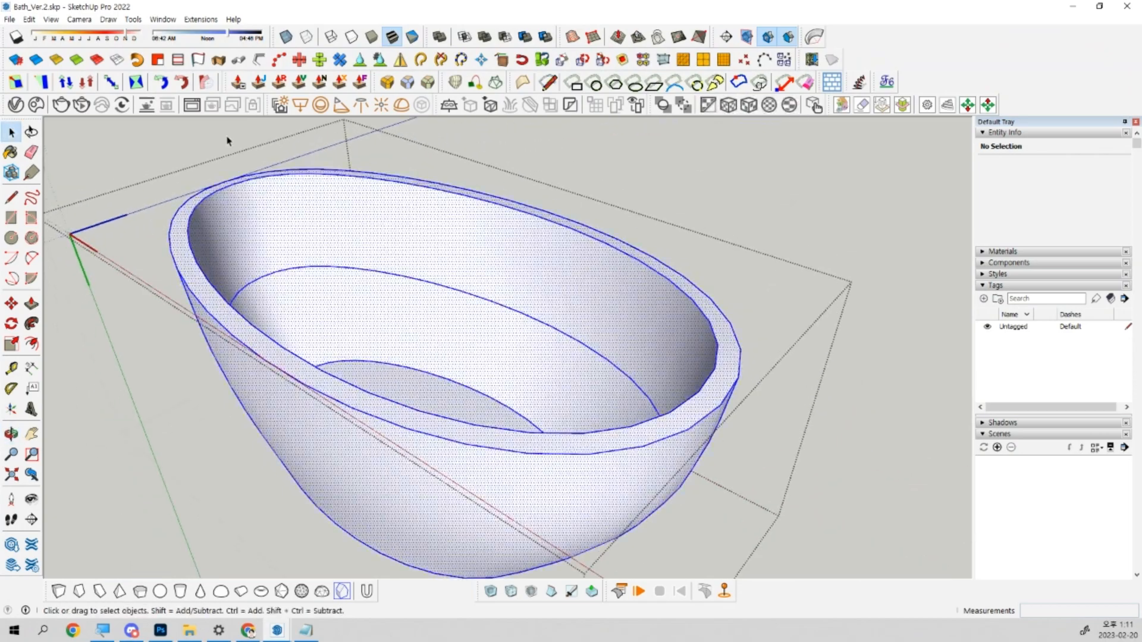
pyautogui.click(57, 62)
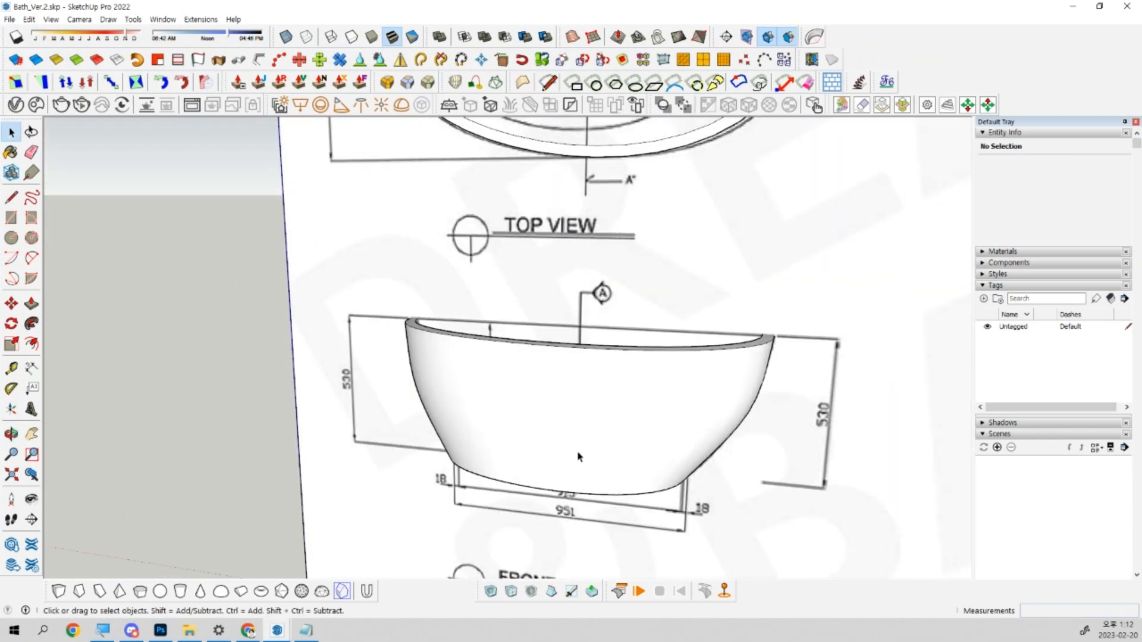
# Copy the front view's tub component and paste it into the Toilet_Ver.7.skp bathroom model.
pyautogui.click(579, 453)
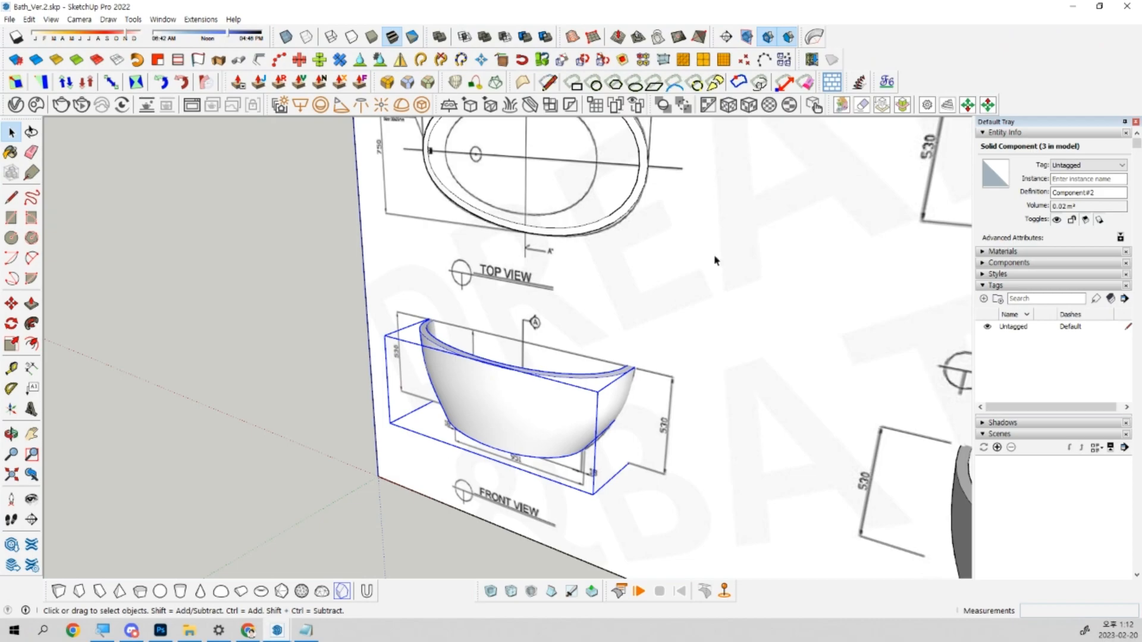
pyautogui.press('Delete')
pyautogui.click(1080, 8)
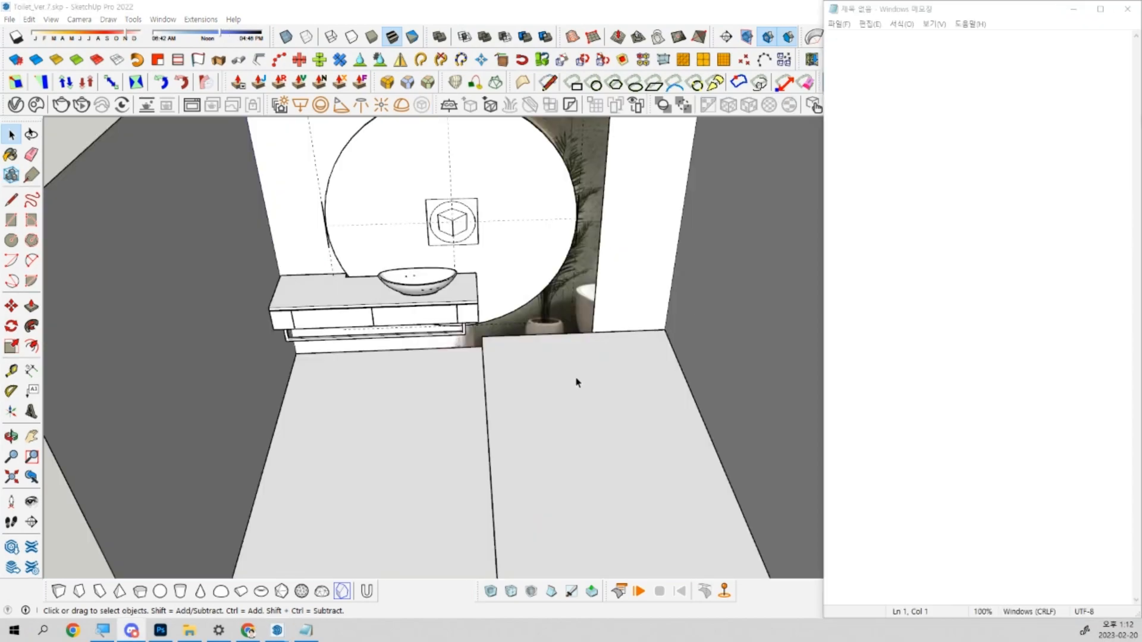
pyautogui.click(576, 380)
pyautogui.scroll(-5, 574, 386)
pyautogui.hotkey('ctrl', 'shift', 'v')
# Switch to the top view and move the pasted tub onto the floor platform beside the vanity.
pyautogui.moveTo(573, 393); pyautogui.dragTo(629, 485, button='middle')
pyautogui.scroll(-4, 594, 388)
pyautogui.press('F2')
pyautogui.press('m')
pyautogui.click(702, 224)
pyautogui.click(783, 269)
pyautogui.press('space')
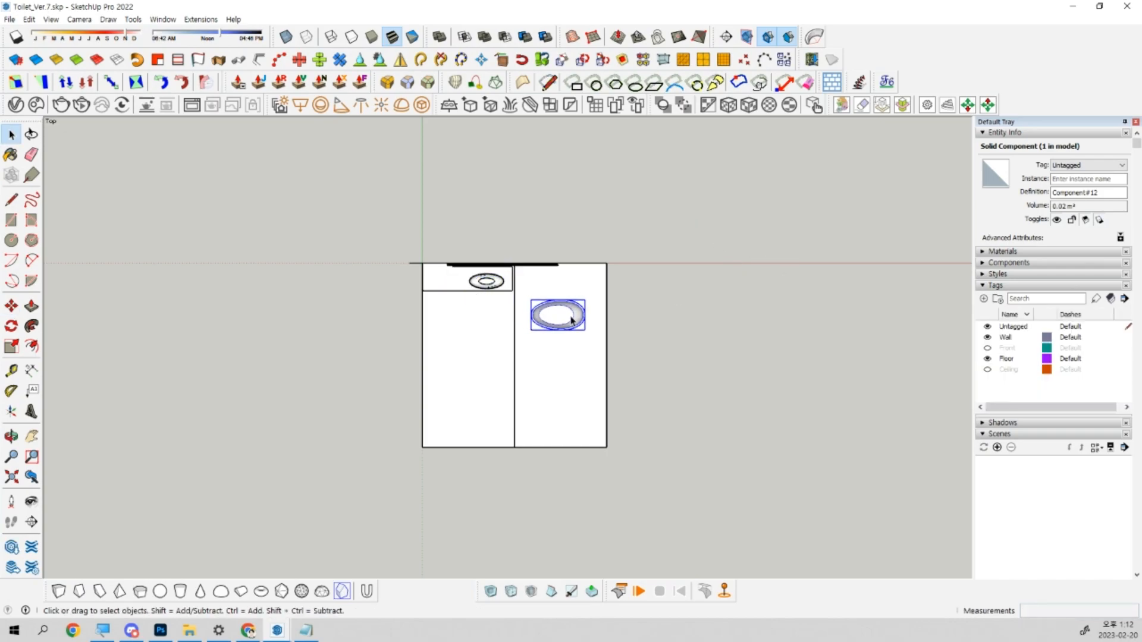
# Enlarge the tub uniformly from one corner with the Scale tool.
pyautogui.scroll(5, 568, 315)
pyautogui.press('s')
pyautogui.click(618, 364)
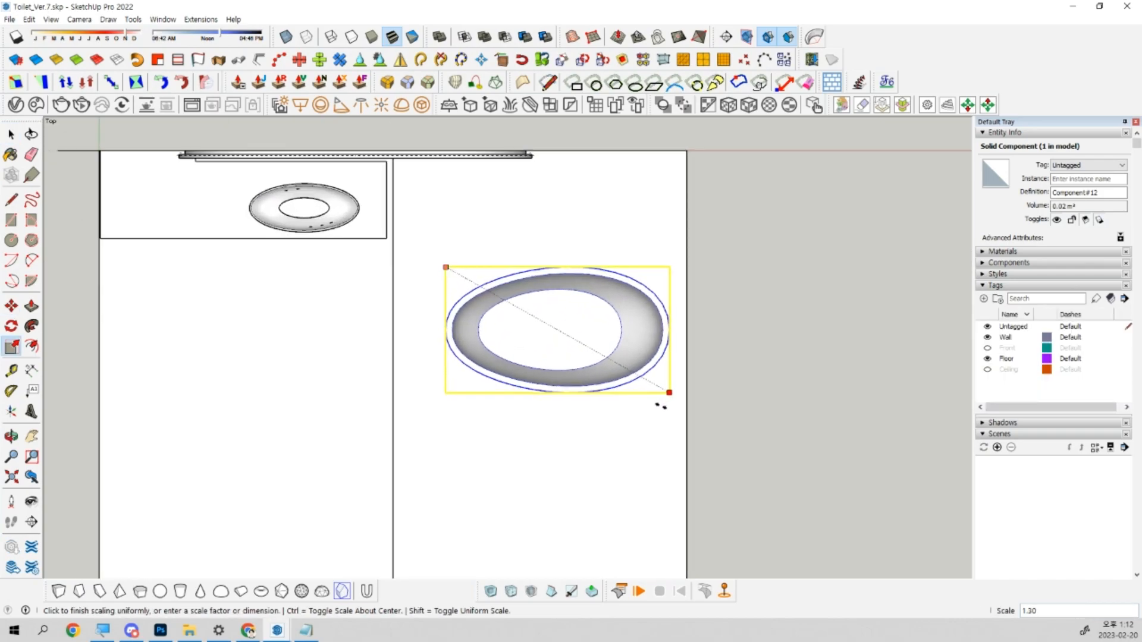
pyautogui.click(704, 411)
pyautogui.press('space')
# Rotate the tub counterclockwise to run roughly lengthwise along the platform and shift it slightly toward the platform's centre.
pyautogui.press('q')
pyautogui.click(575, 344)
pyautogui.click(618, 343)
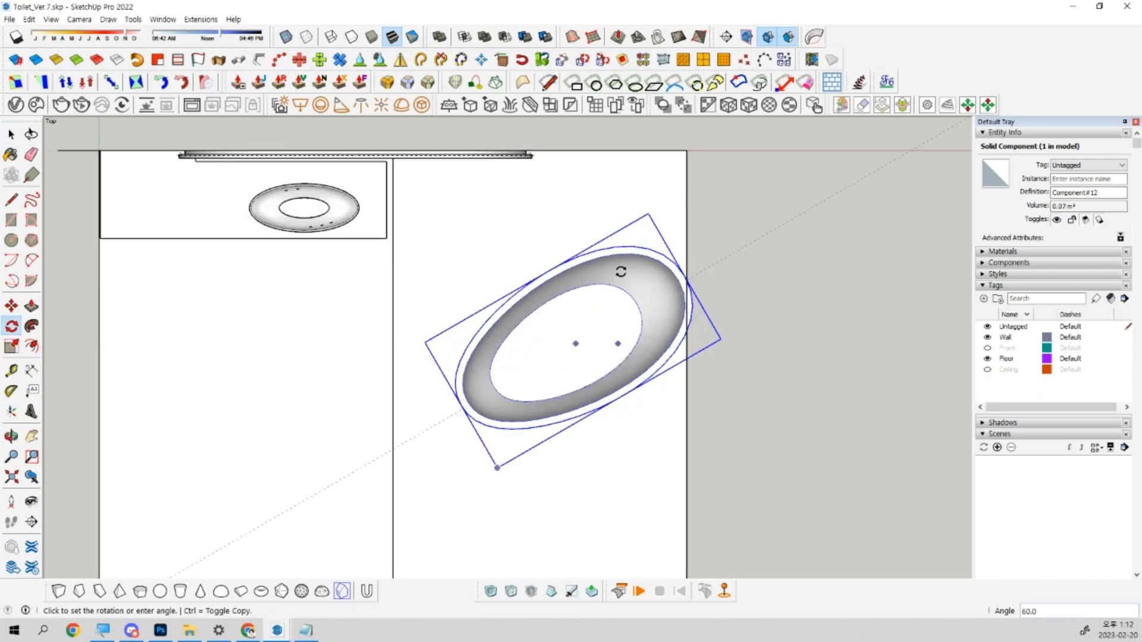
pyautogui.click(529, 239)
pyautogui.press('space')
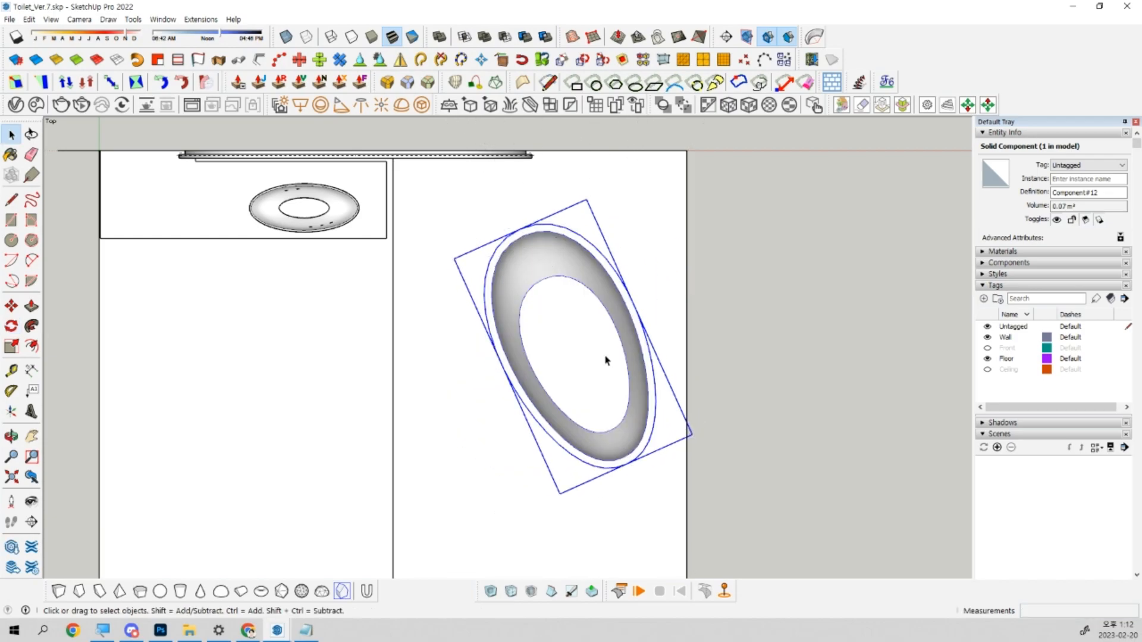
pyautogui.press('m')
pyautogui.click(603, 360)
pyautogui.click(579, 346)
pyautogui.press('space')
# Rotate the tub clockwise to a diagonal position on the platform and nudge it slightly toward the back wall.
pyautogui.press('q')
pyautogui.click(560, 349)
pyautogui.click(541, 301)
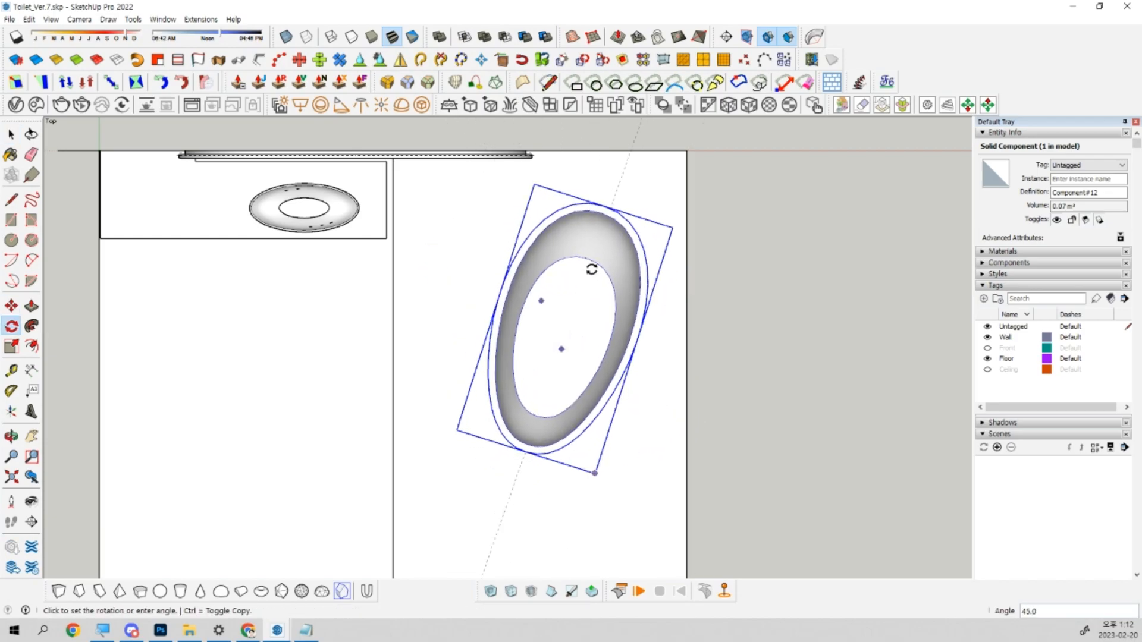
pyautogui.click(601, 286)
pyautogui.press('space')
pyautogui.press('m')
pyautogui.click(577, 347)
pyautogui.click(566, 317)
pyautogui.press('space')
# In the front view, move the tub to rest on the floor platform and check its placement in the room.
pyautogui.press('F3')
pyautogui.press('v')
pyautogui.press('v')
pyautogui.scroll(2, 700, 486)
pyautogui.keyDown('shift'); pyautogui.moveTo(702, 504); pyautogui.dragTo(647, 393, button='middle'); pyautogui.keyUp('shift')
pyautogui.press('m')
pyautogui.click(641, 363)
pyautogui.click(812, 461)
pyautogui.press('space')
pyautogui.press('v')
pyautogui.moveTo(556, 377); pyautogui.dragTo(506, 416, button='middle')
pyautogui.scroll(-5, 485, 414)
pyautogui.click(785, 452)
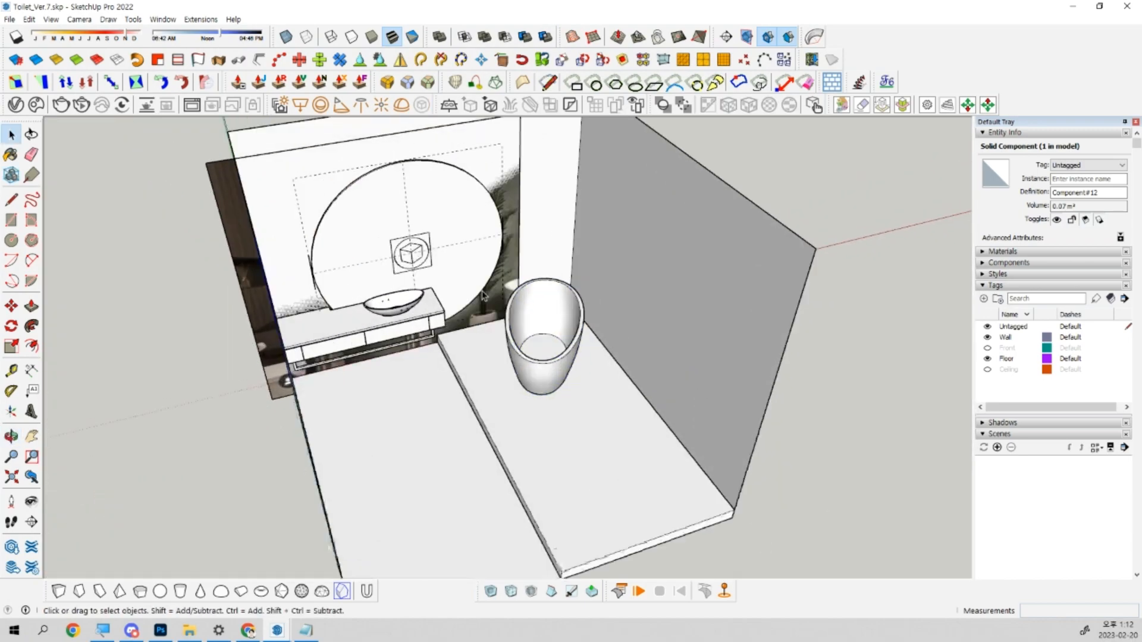
# Inspect the tub's rim and interior up close and its placement on the raised platform.
pyautogui.scroll(6, 535, 321)
pyautogui.moveTo(619, 426); pyautogui.dragTo(601, 411, button='middle')
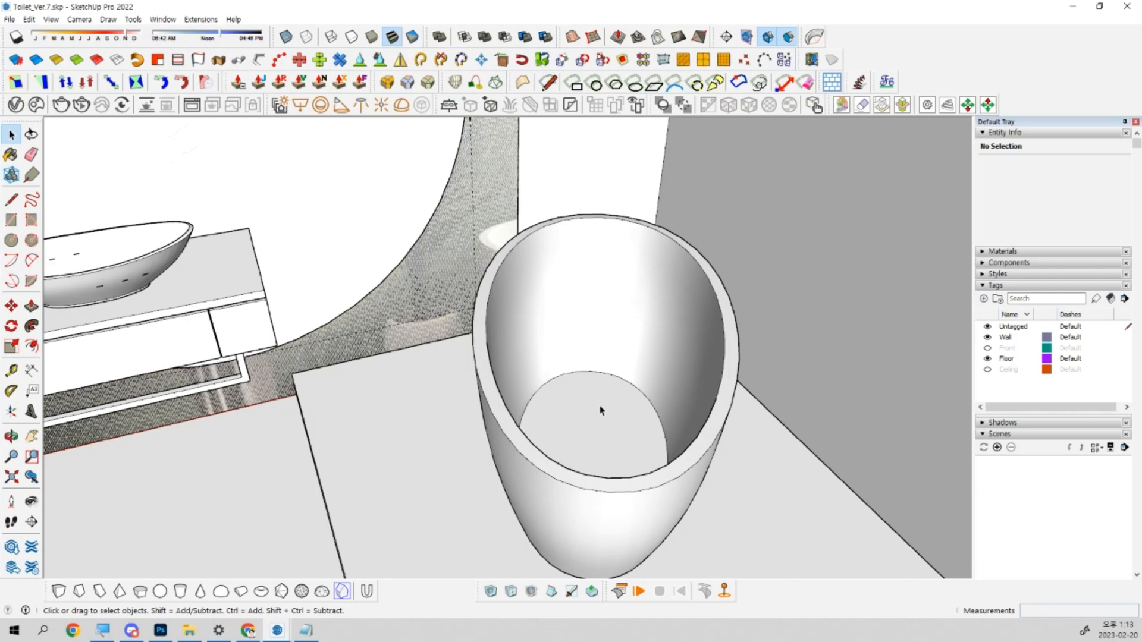
pyautogui.scroll(-5, 600, 410)
pyautogui.click(250, 630)
pyautogui.moveTo(538, 470)
pyautogui.mouseDown(button='middle')
pyautogui.moveTo(541, 482)
pyautogui.moveTo(474, 492)
pyautogui.moveTo(542, 553)
pyautogui.moveTo(573, 363)
pyautogui.moveTo(576, 401)
pyautogui.moveTo(650, 213)
pyautogui.moveTo(672, 413)
pyautogui.moveTo(785, 497)
pyautogui.mouseUp(button='middle')
pyautogui.scroll(5, 558, 273)
pyautogui.scroll(-5, 559, 273)
pyautogui.scroll(5, 649, 213)
# Measure from the platform's front corner to the midpoint of its wall-side edge with the Line tool, checking it in top view.
pyautogui.press('l')
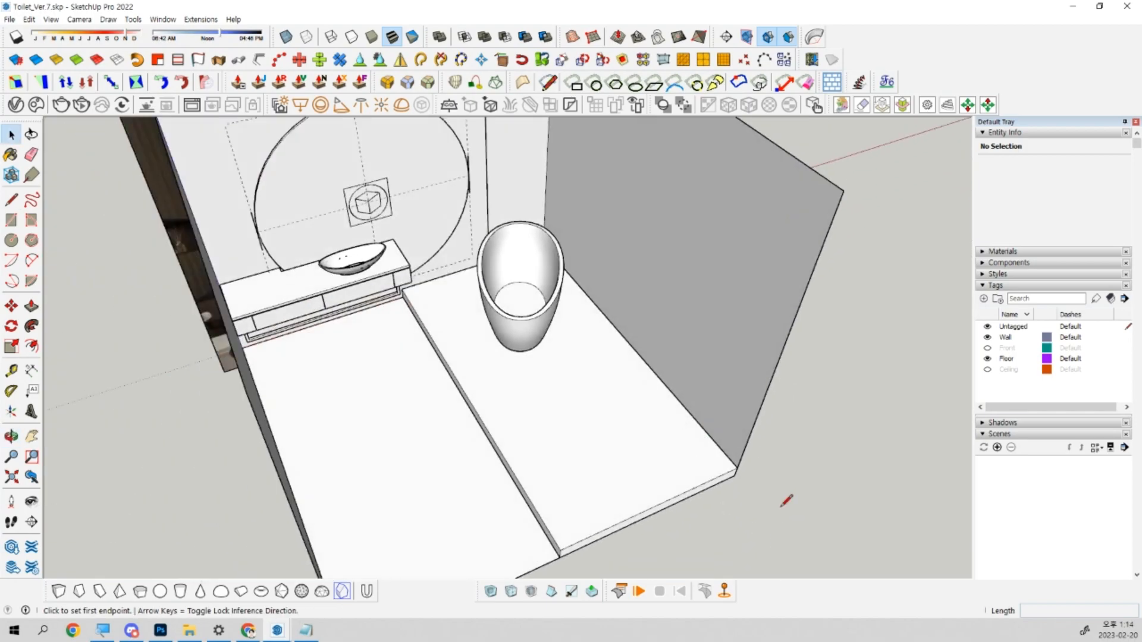
pyautogui.click(737, 468)
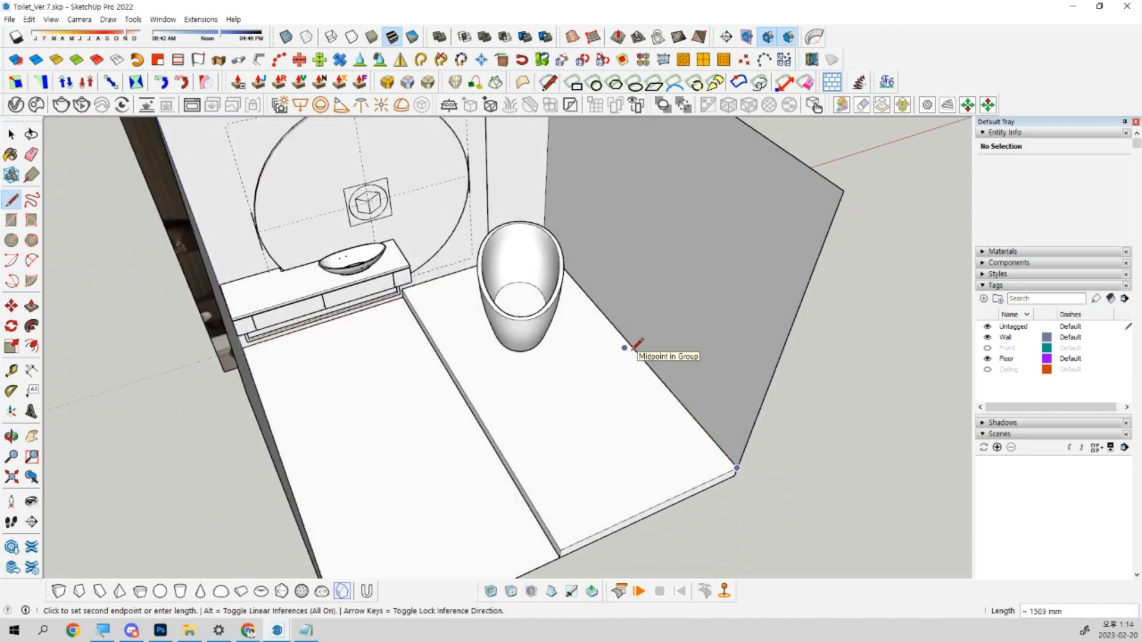
pyautogui.moveTo(627, 349); pyautogui.dragTo(797, 400, button='middle')
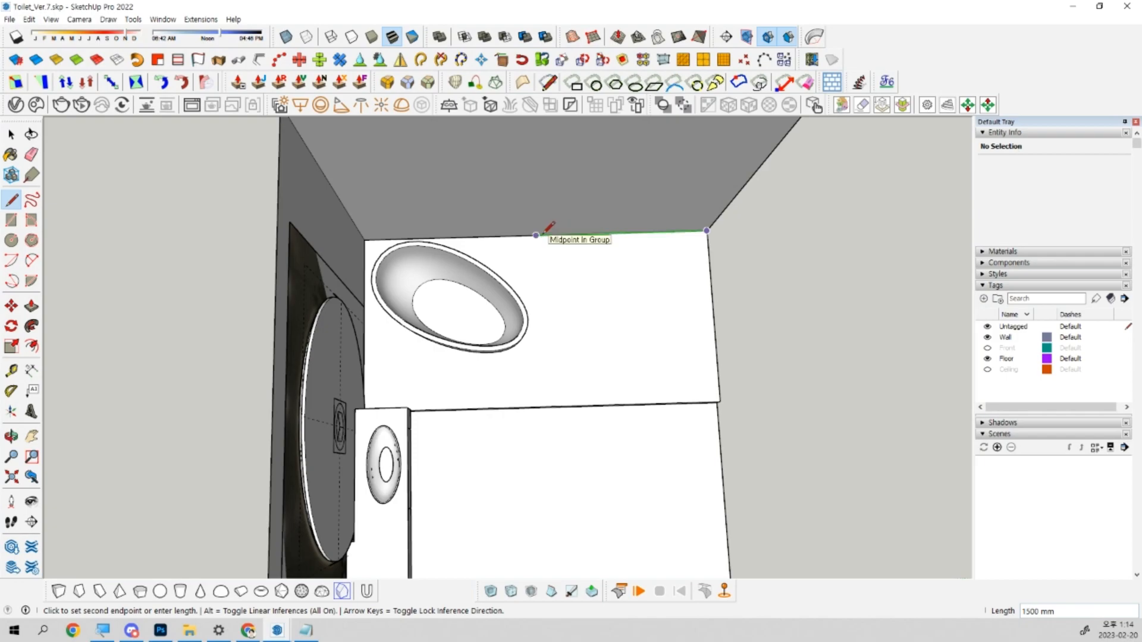
pyautogui.scroll(-2, 543, 234)
pyautogui.press('F2')
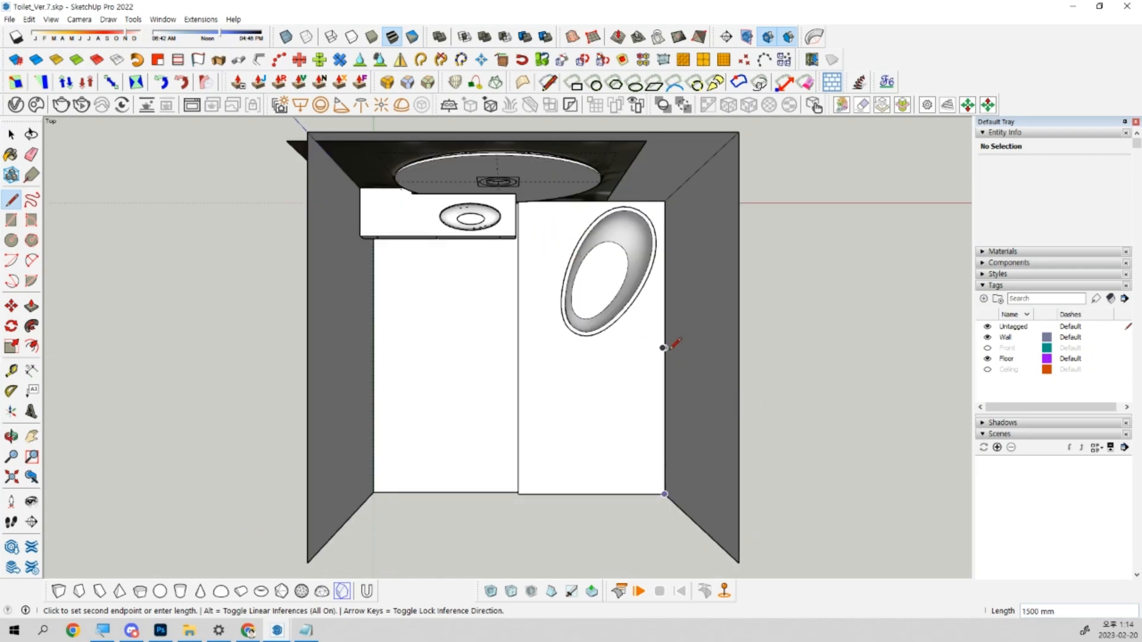
pyautogui.press('space')
pyautogui.moveTo(668, 466); pyautogui.dragTo(664, 426, button='middle')
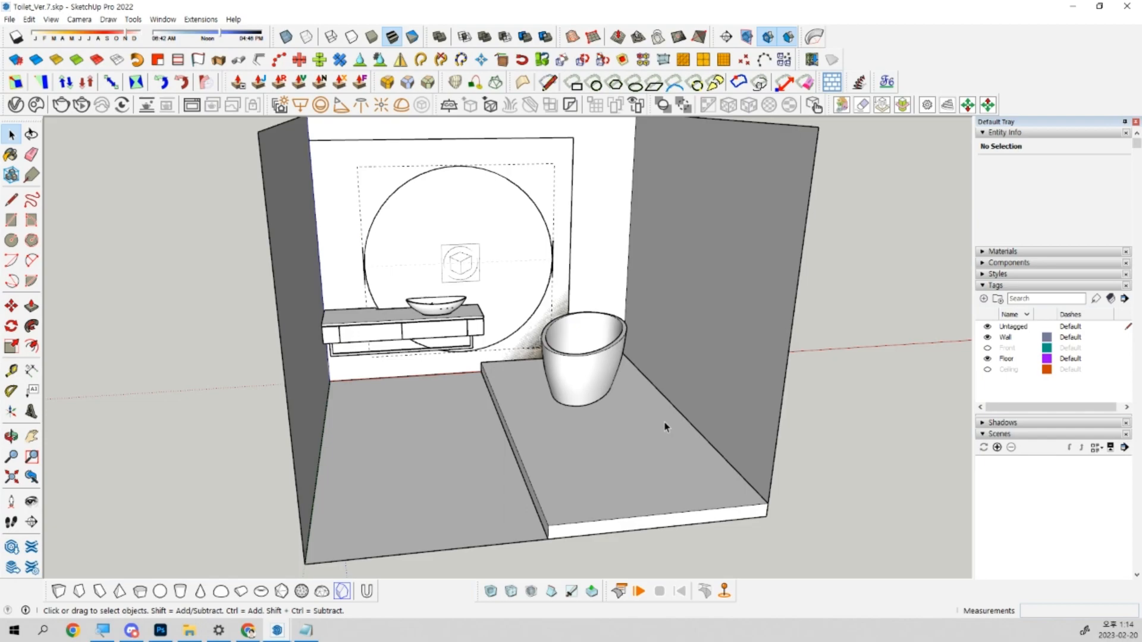
pyautogui.click(248, 631)
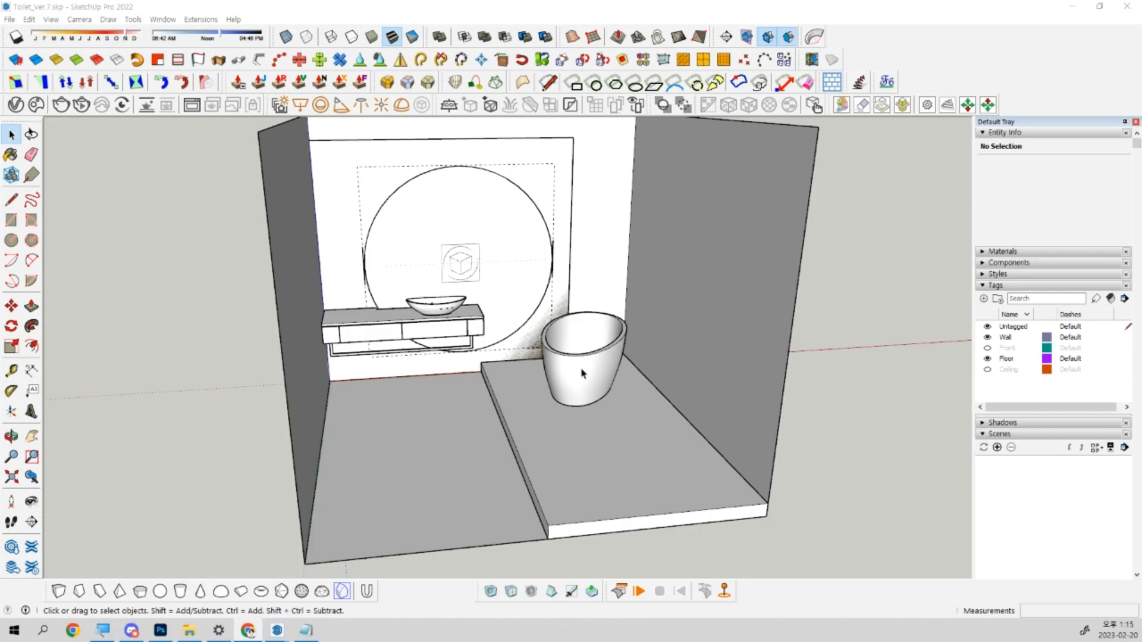
# Open the tub component for editing and select its top rim surface.
pyautogui.scroll(6, 584, 375)
pyautogui.scroll(-5, 706, 357)
pyautogui.scroll(4, 676, 331)
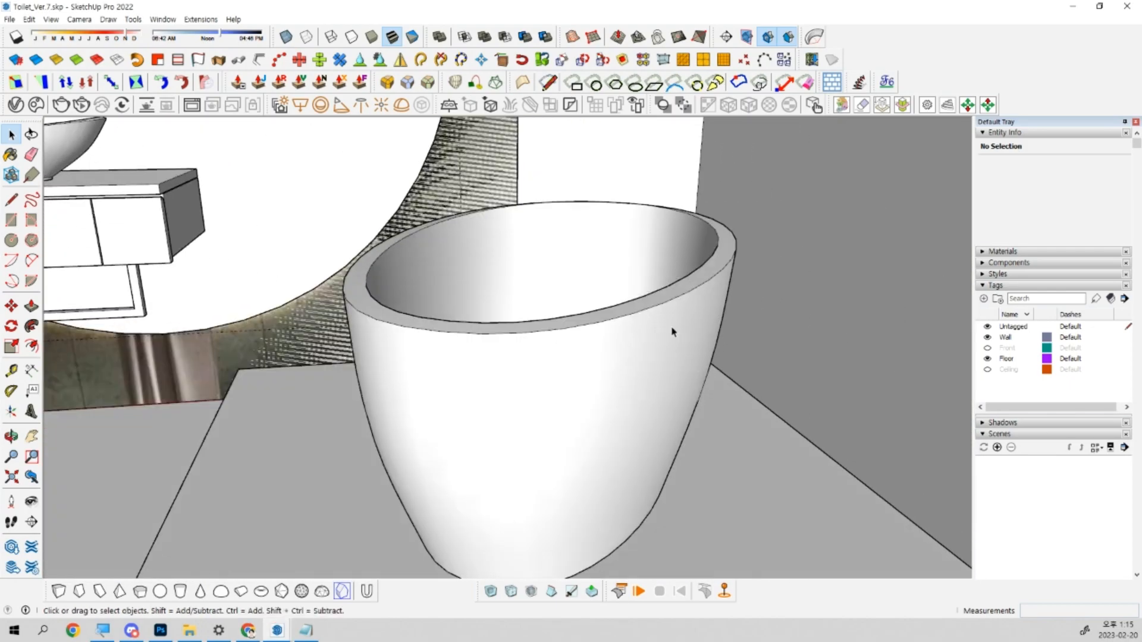
pyautogui.click(676, 300)
pyautogui.moveTo(676, 299); pyautogui.dragTo(678, 364, button='middle')
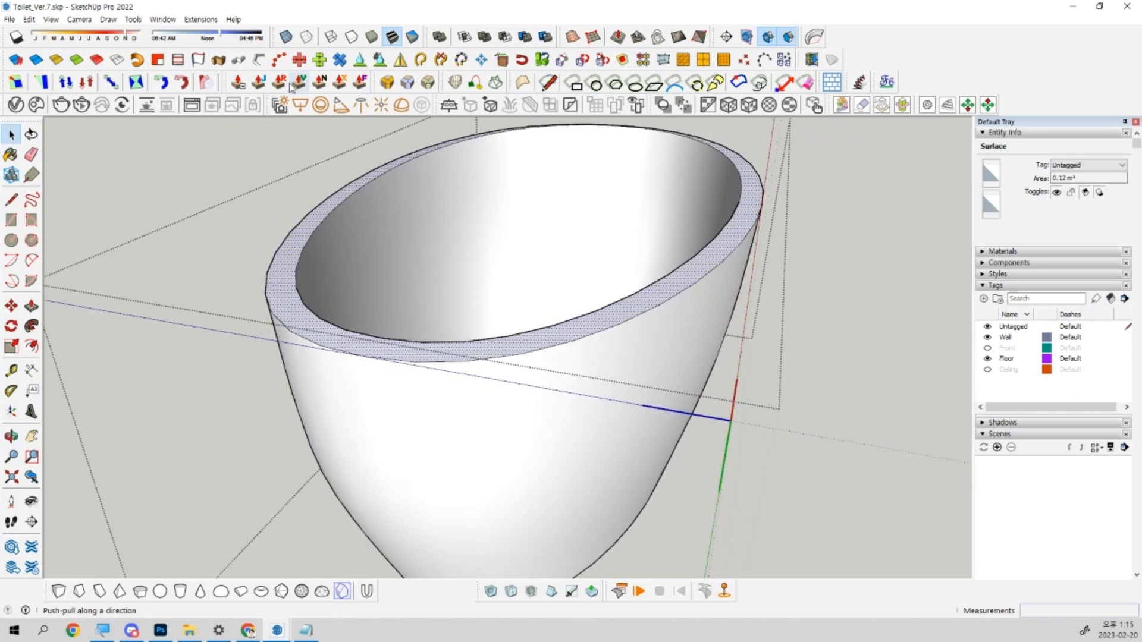
pyautogui.click(361, 78)
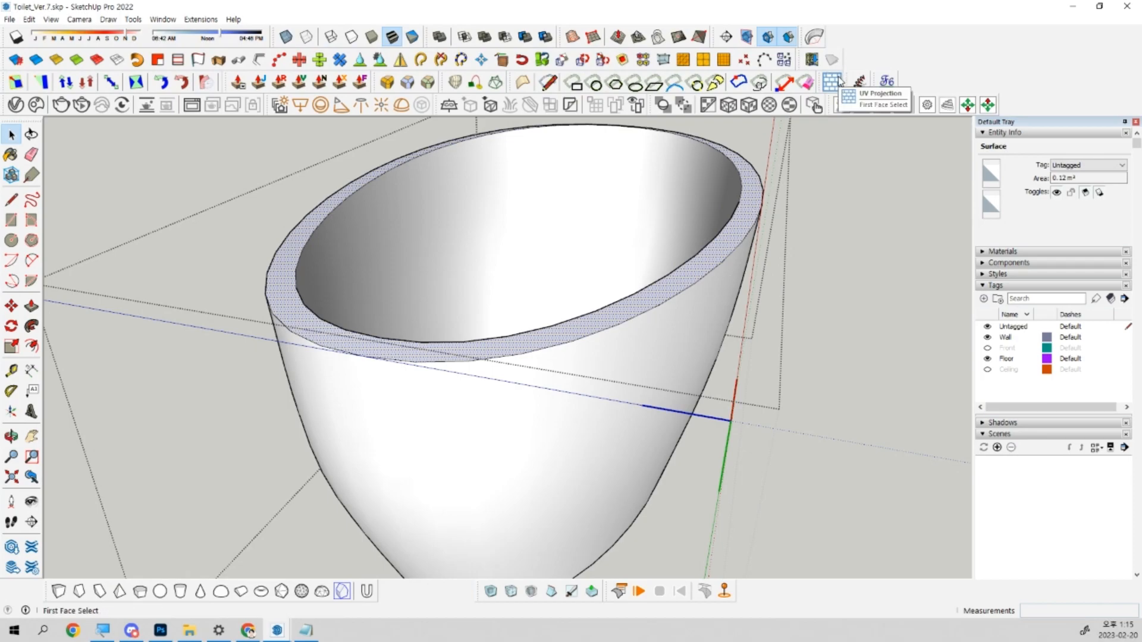
pyautogui.press('space')
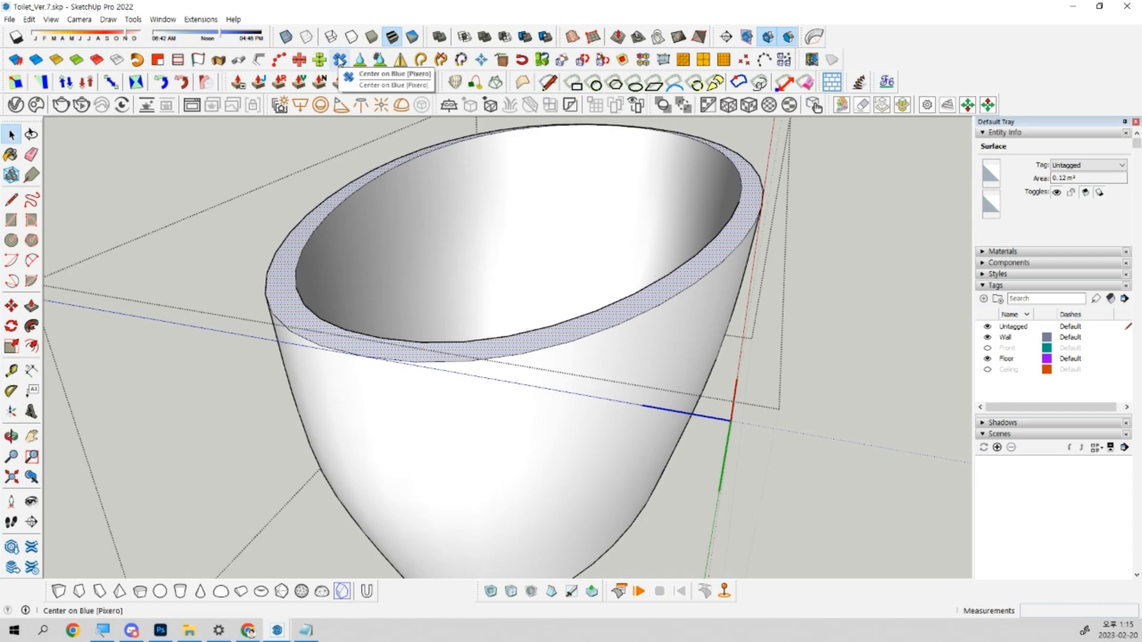
pyautogui.click(339, 60)
pyautogui.moveTo(677, 299); pyautogui.dragTo(706, 247, button='middle')
pyautogui.click(706, 247)
# Examine the flatness and outline of the tub's rim in the component's top and front views.
pyautogui.press('F2')
pyautogui.press('z')
pyautogui.hotkey('shift', 'z')
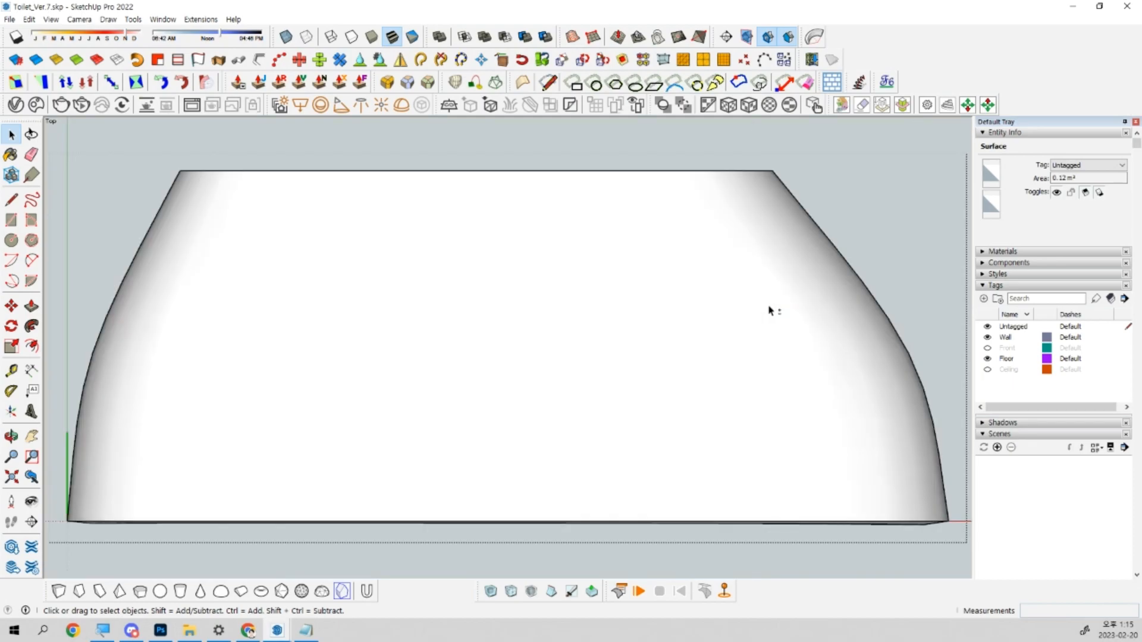
pyautogui.scroll(5, 929, 547)
pyautogui.press('F3')
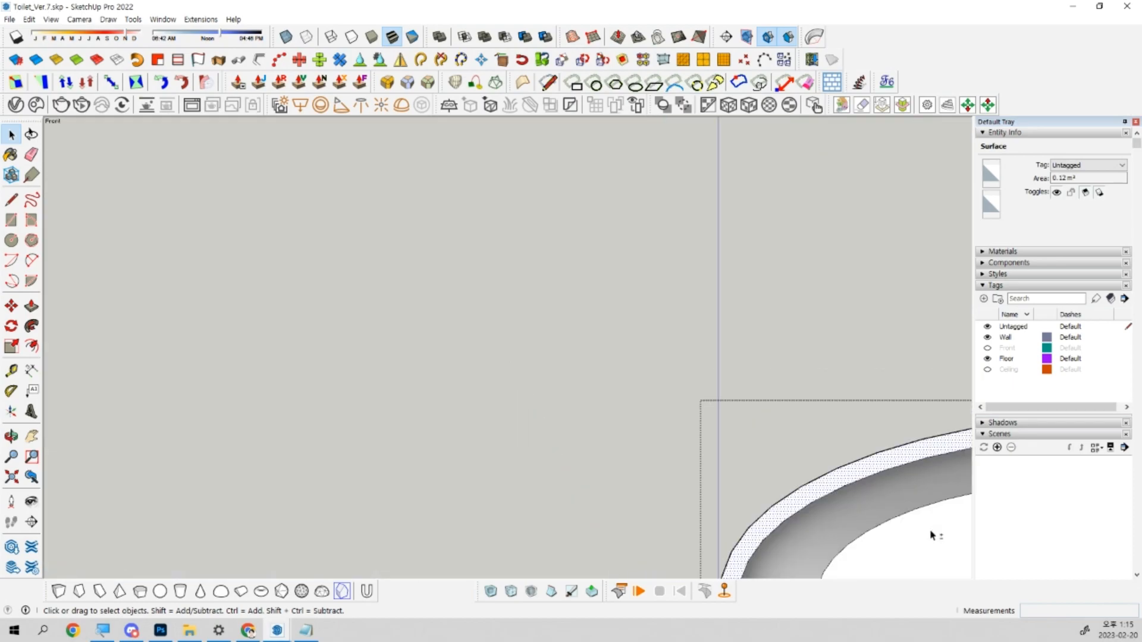
pyautogui.hotkey('shift', 'z')
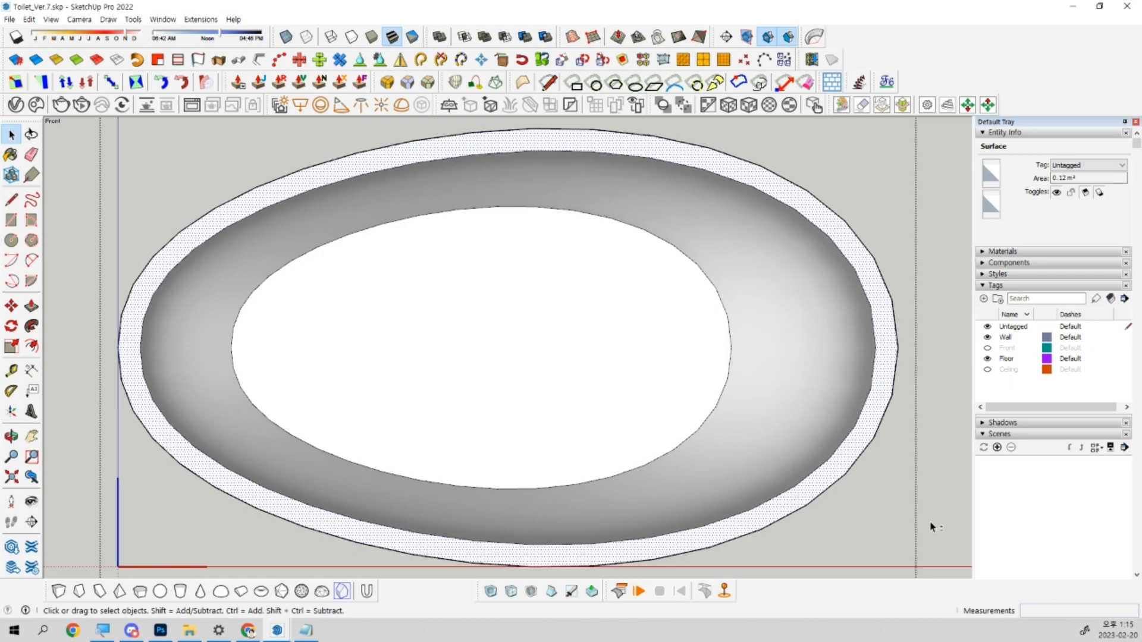
pyautogui.scroll(-3, 637, 448)
pyautogui.moveTo(637, 448); pyautogui.dragTo(652, 299, button='middle')
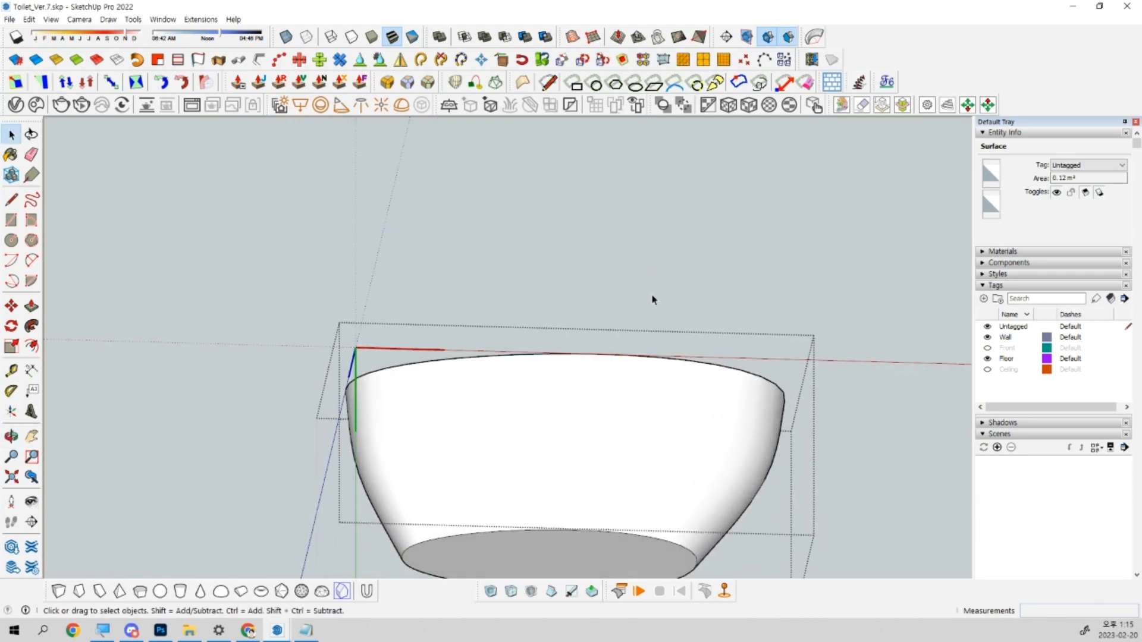
pyautogui.press('F2')
pyautogui.hotkey('shift', 'z')
pyautogui.keyDown('shift'); pyautogui.moveTo(831, 529); pyautogui.dragTo(784, 424, button='middle'); pyautogui.keyUp('shift')
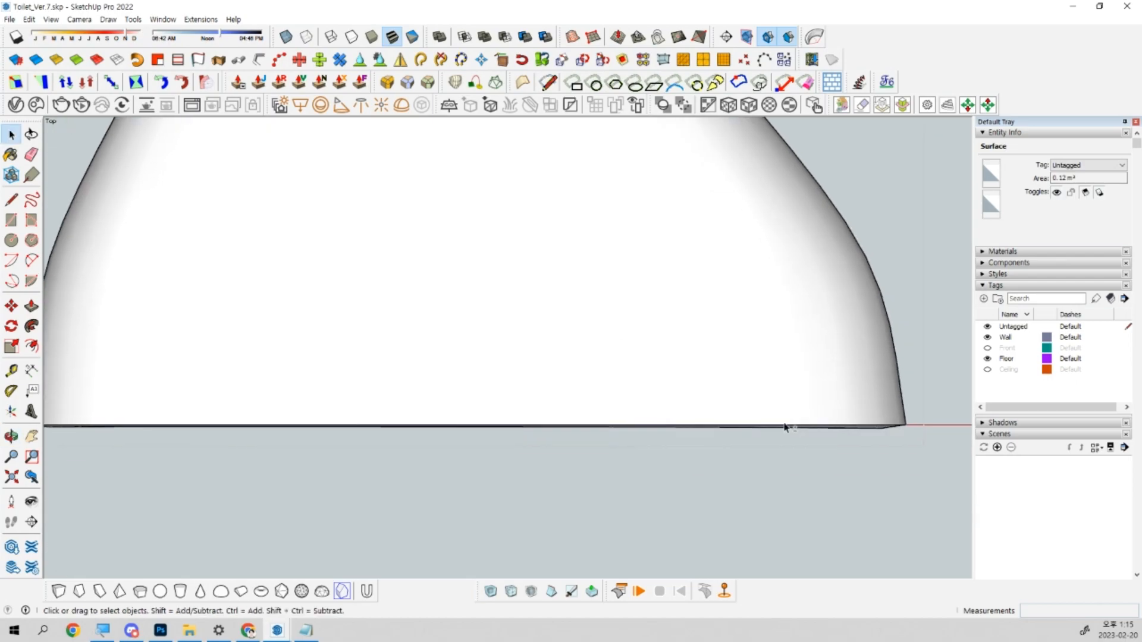
pyautogui.scroll(-2, 629, 450)
pyautogui.moveTo(190, 413); pyautogui.dragTo(859, 489)
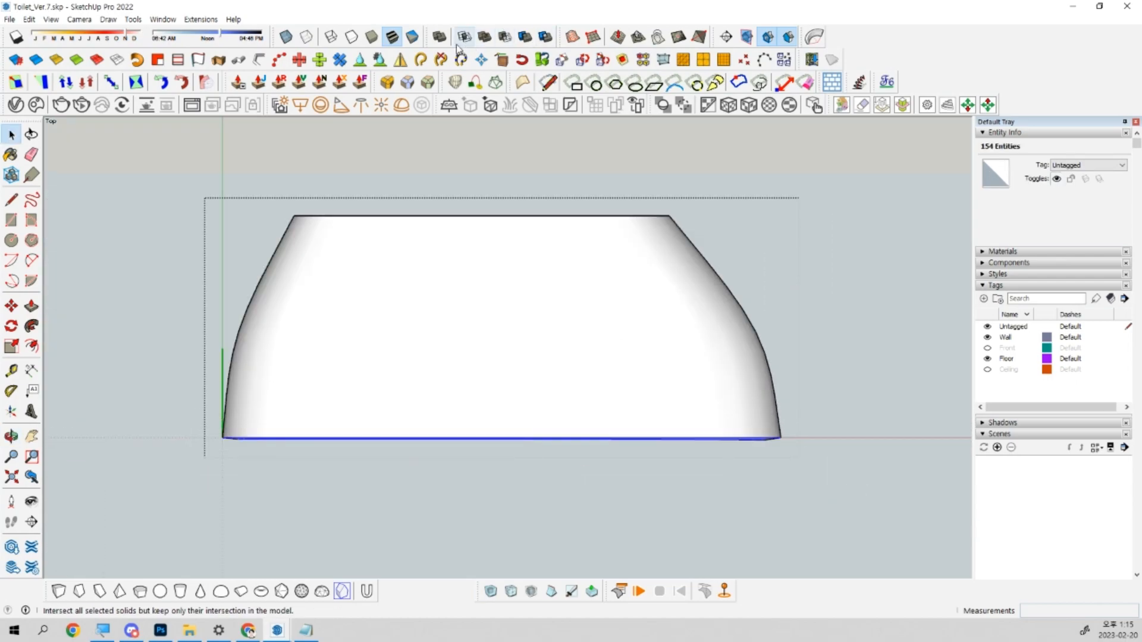
pyautogui.click(340, 62)
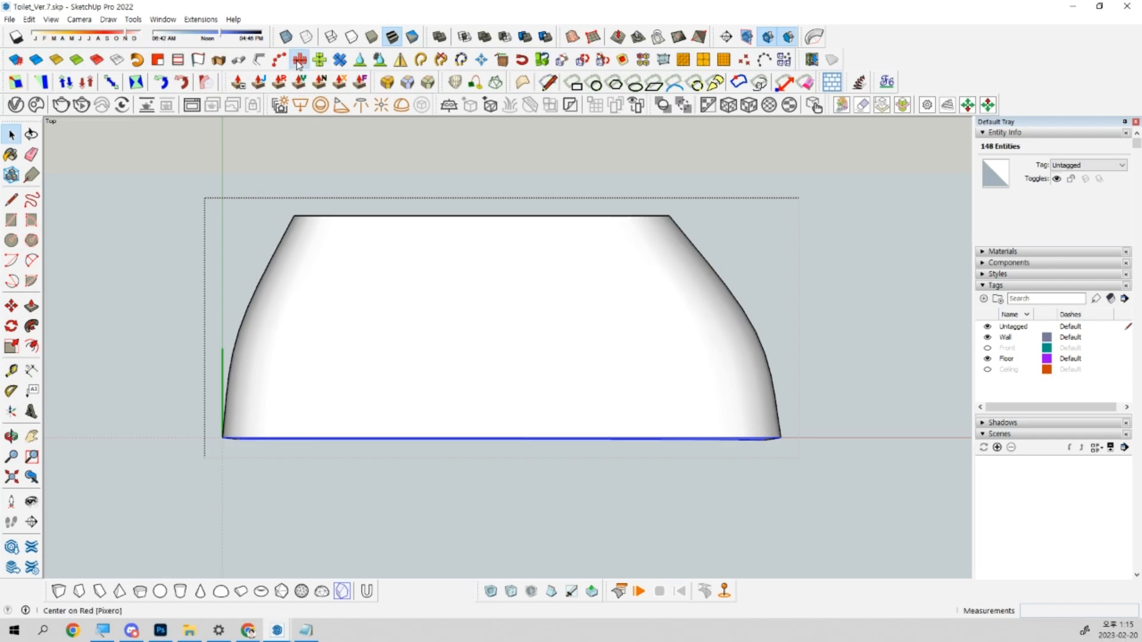
pyautogui.scroll(5, 767, 464)
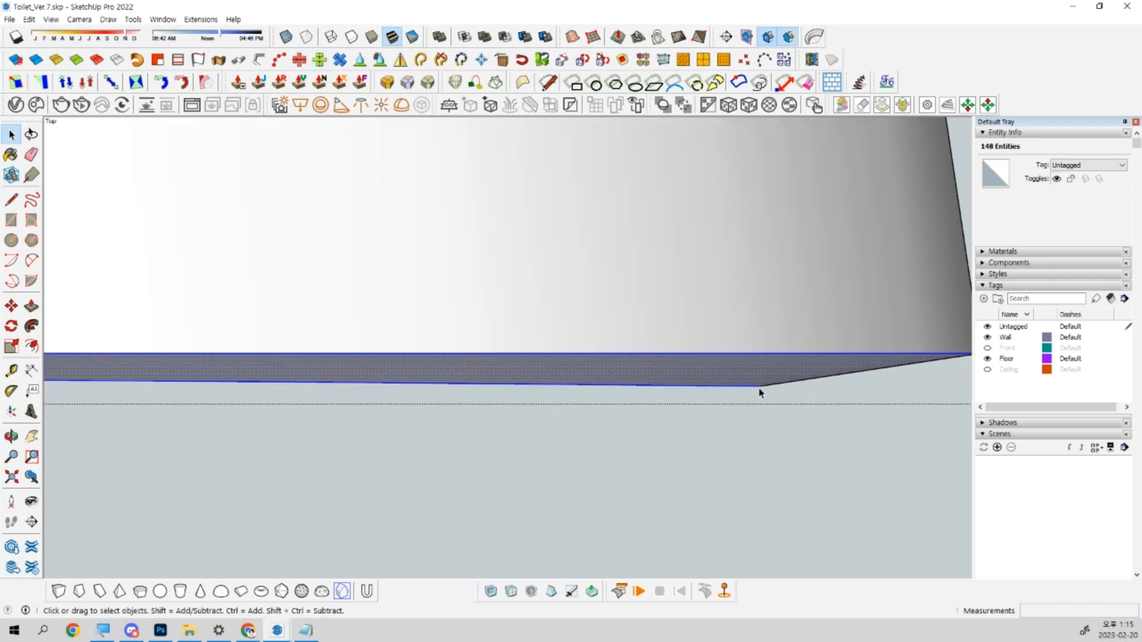
pyautogui.click(746, 387)
pyautogui.press('m')
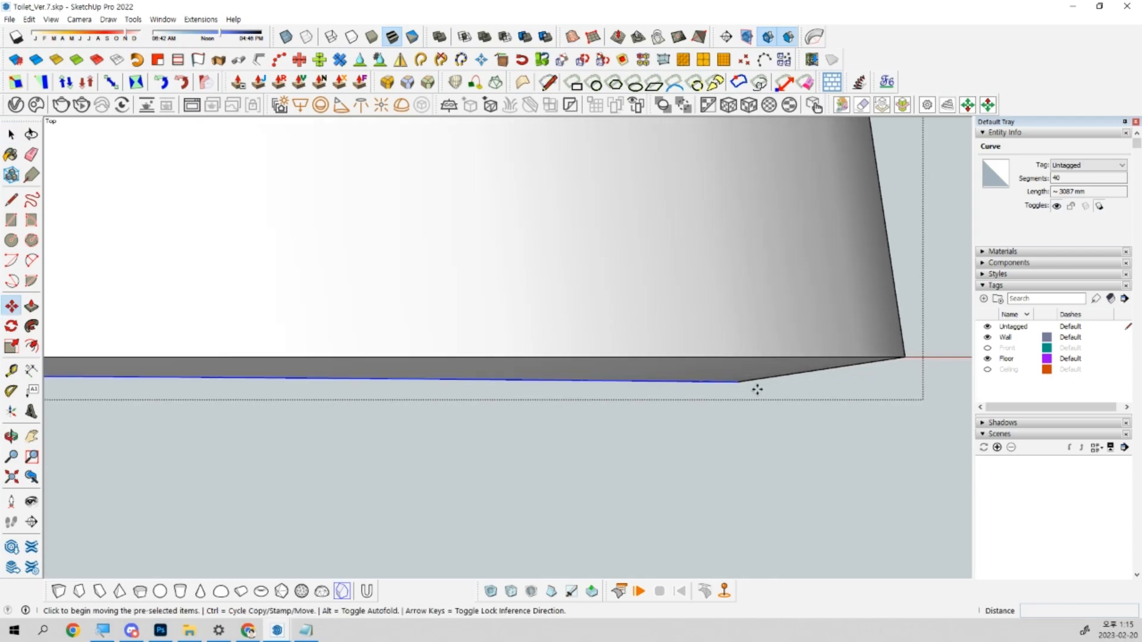
pyautogui.click(743, 386)
pyautogui.press('Escape')
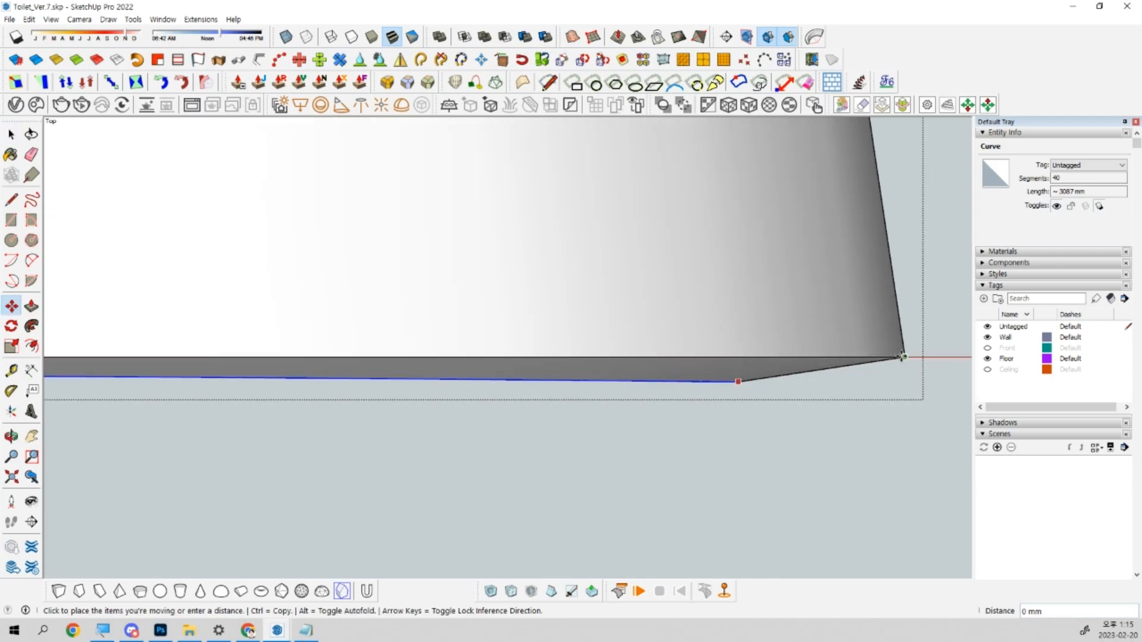
pyautogui.press('space')
# Examine the bathtub's rim from the side and leave the bathtub component's editing context.
pyautogui.moveTo(859, 386); pyautogui.dragTo(711, 402, button='middle')
pyautogui.scroll(6, 747, 436)
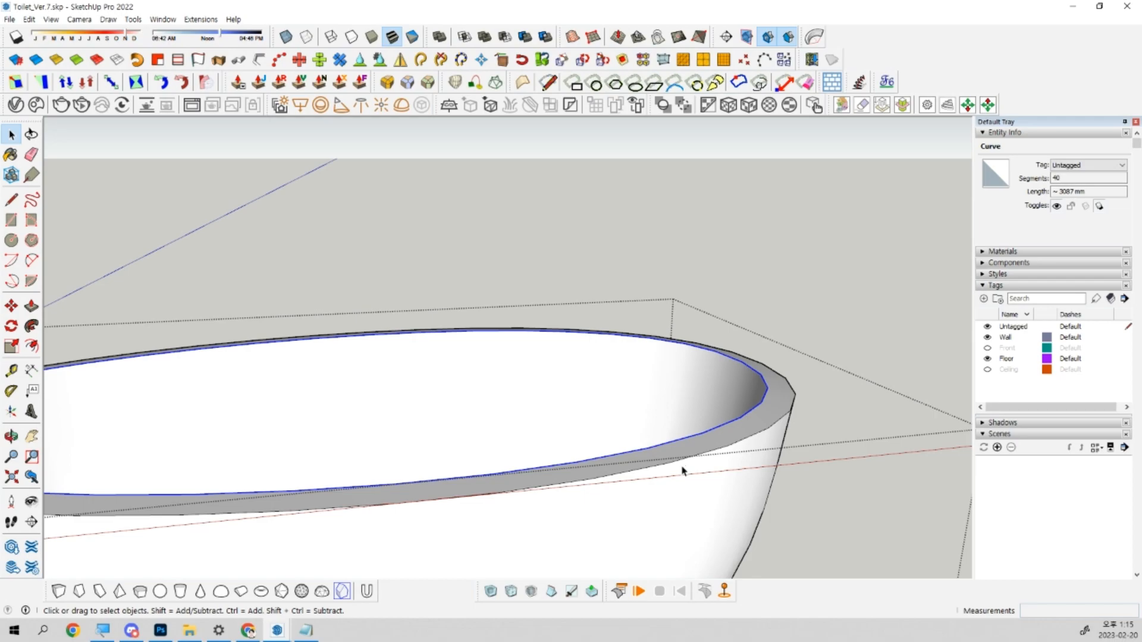
pyautogui.scroll(-6, 611, 467)
pyautogui.moveTo(610, 469); pyautogui.dragTo(755, 344, button='middle')
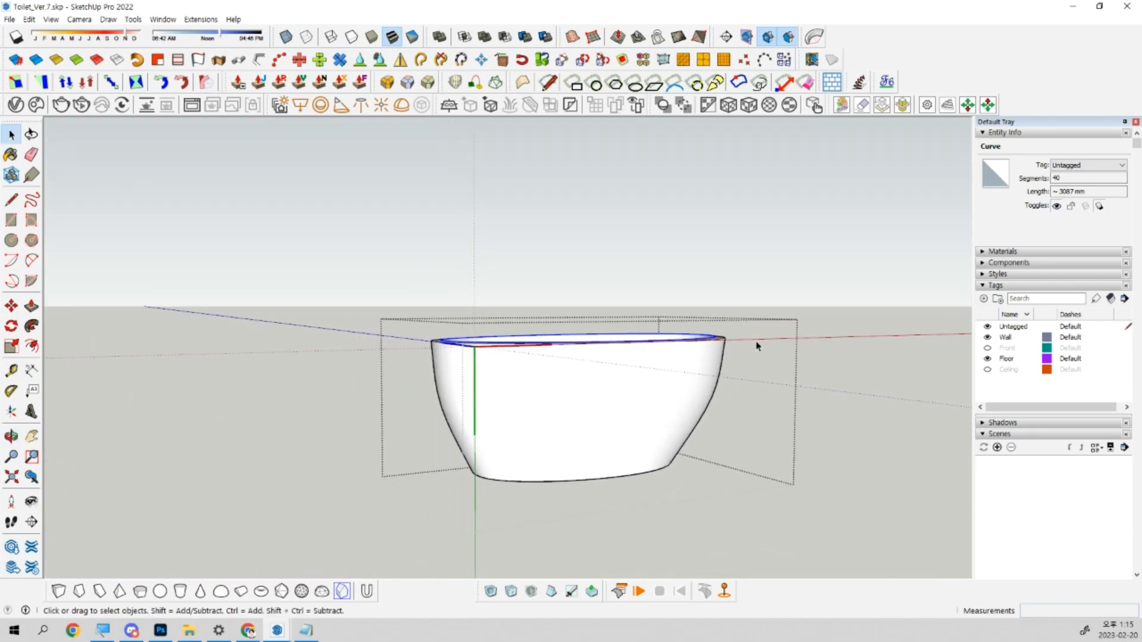
pyautogui.press('Escape')
# Try to subdivide the bathtub component standing on the raised platform.
pyautogui.scroll(-5, 705, 418)
pyautogui.moveTo(705, 418); pyautogui.dragTo(877, 479, button='middle')
pyautogui.scroll(4, 672, 431)
pyautogui.click(672, 431)
pyautogui.scroll(-2, 612, 342)
pyautogui.moveTo(604, 342); pyautogui.dragTo(733, 259, button='middle')
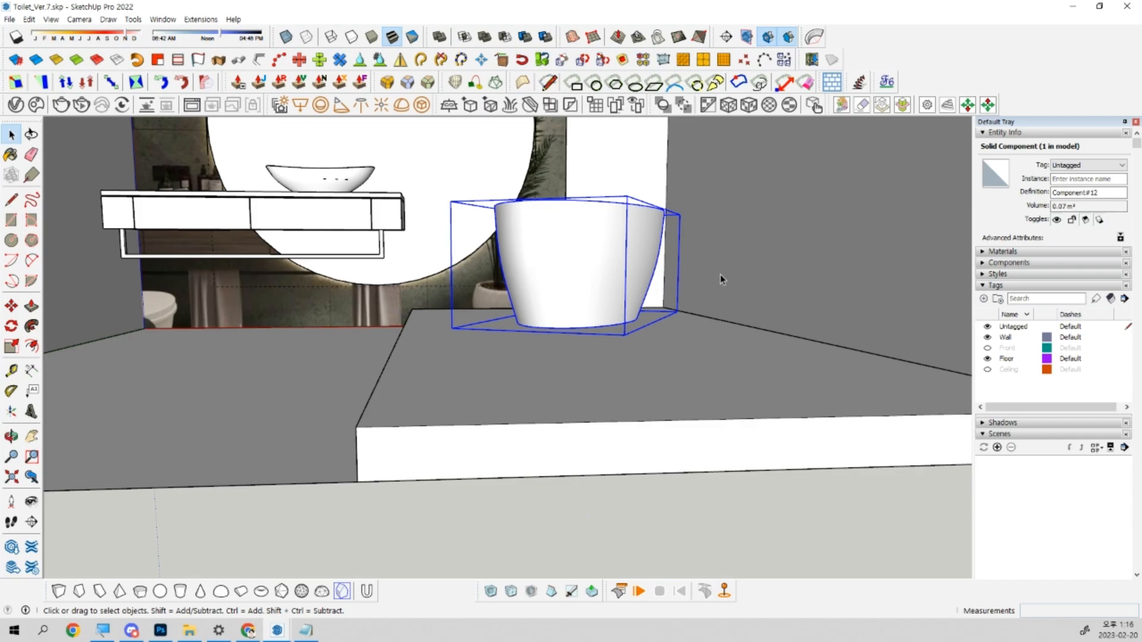
pyautogui.moveTo(725, 273); pyautogui.dragTo(660, 466, button='middle')
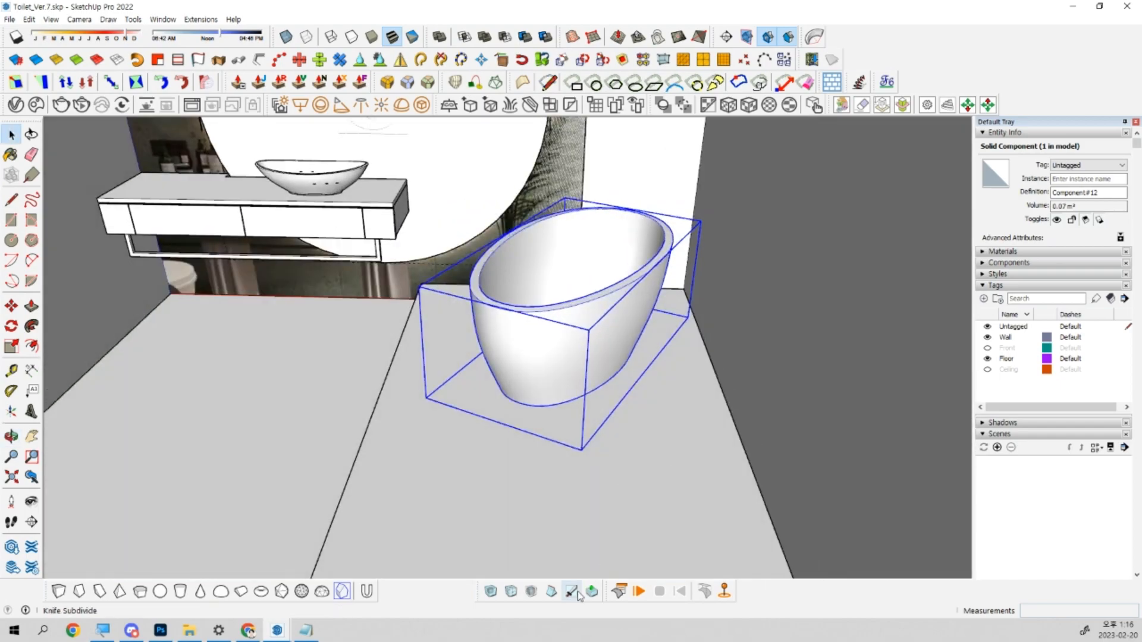
pyautogui.click(487, 594)
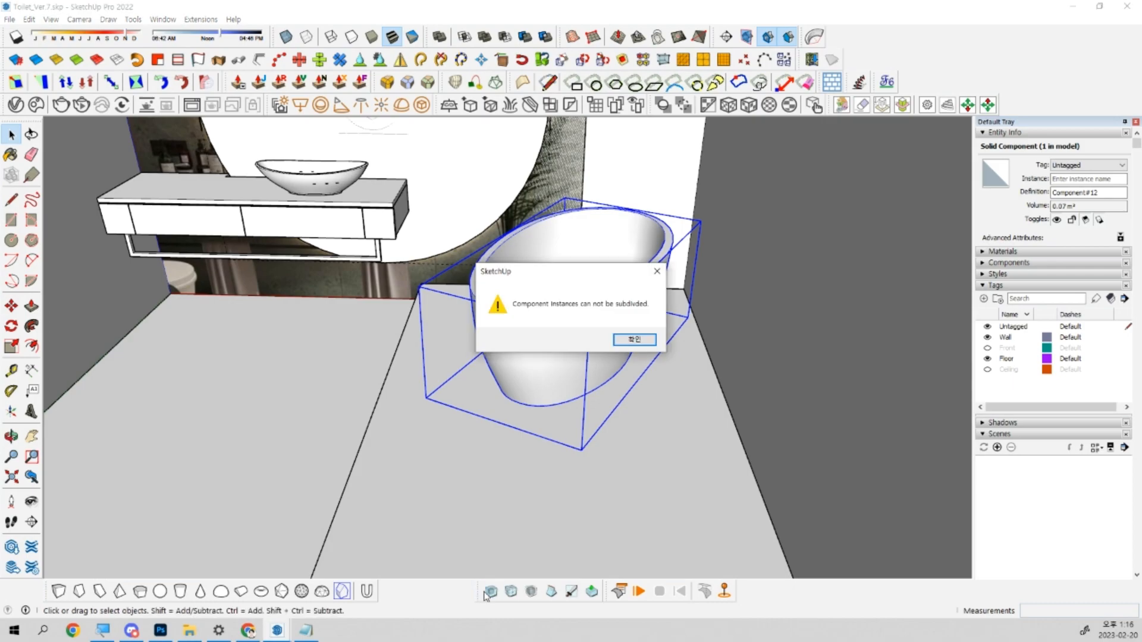
pyautogui.click(626, 345)
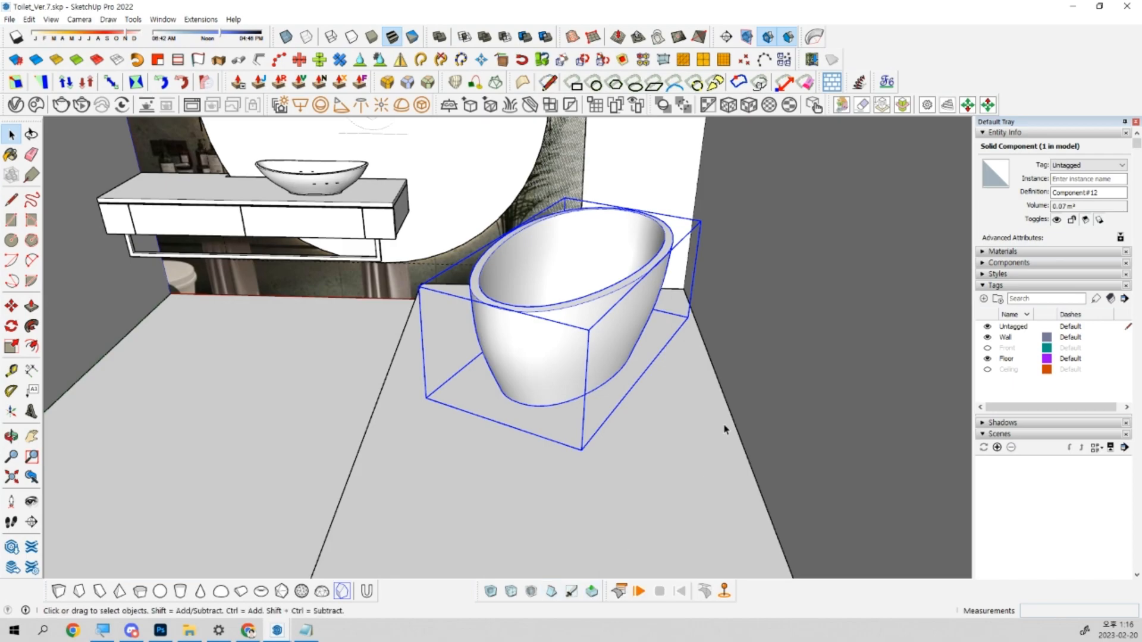
# Examine the whole bathroom layout around the bathtub and clear the selection.
pyautogui.scroll(-5, 654, 470)
pyautogui.scroll(-3, 636, 483)
pyautogui.click(826, 501)
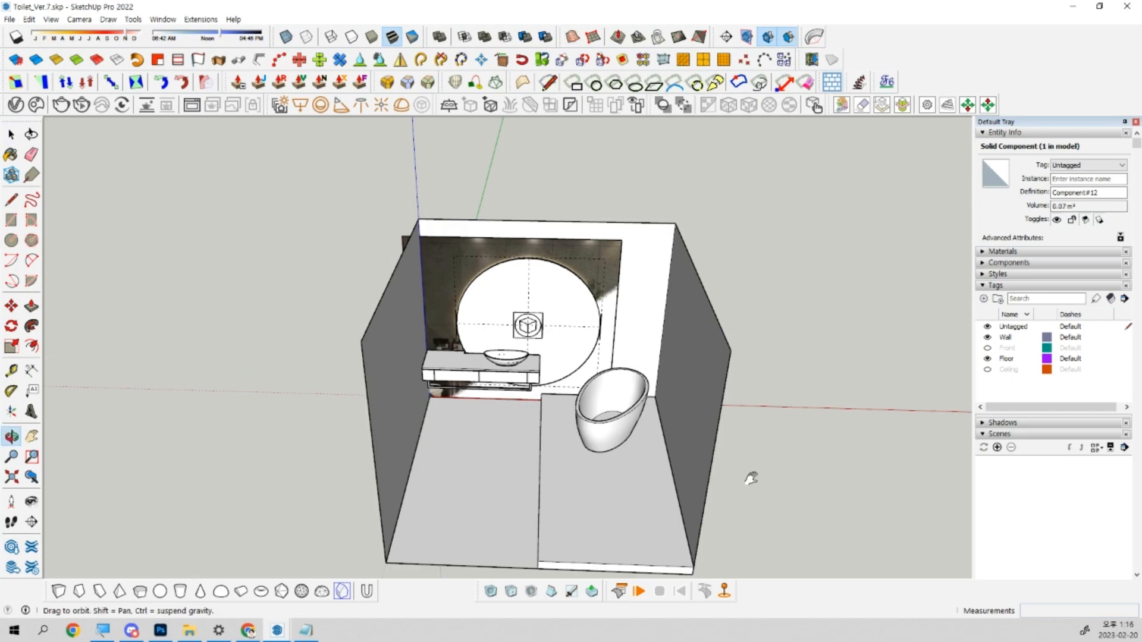
pyautogui.moveTo(752, 477); pyautogui.dragTo(806, 447, button='middle')
pyautogui.scroll(5, 806, 446)
pyautogui.click(513, 355)
pyautogui.moveTo(513, 355); pyautogui.dragTo(523, 433, button='middle')
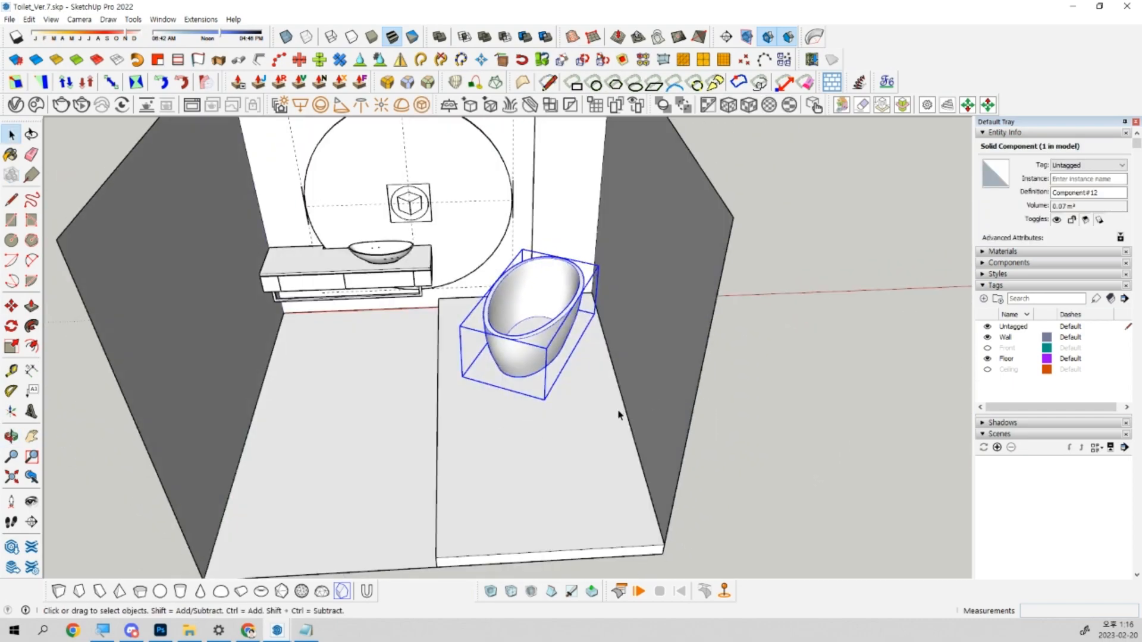
pyautogui.scroll(-4, 567, 292)
pyautogui.moveTo(567, 291); pyautogui.dragTo(462, 385, button='middle')
pyautogui.hotkey('ctrl', 't')
pyautogui.press('F2')
pyautogui.moveTo(513, 434); pyautogui.dragTo(650, 327, button='middle')
pyautogui.hotkey('alt', 'Tab')
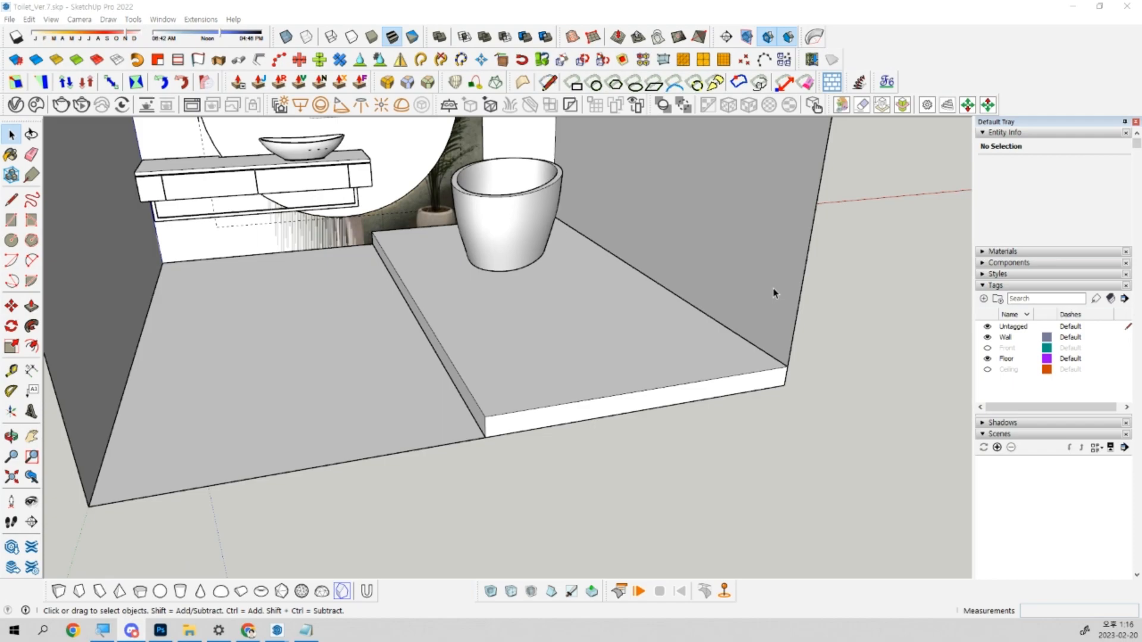
# Draw a 1500 by 20 mm rectangle along the front edge of the raised platform's top.
pyautogui.moveTo(740, 309); pyautogui.dragTo(628, 403, button='middle')
pyautogui.scroll(3, 667, 448)
pyautogui.press('r')
pyautogui.click(379, 528)
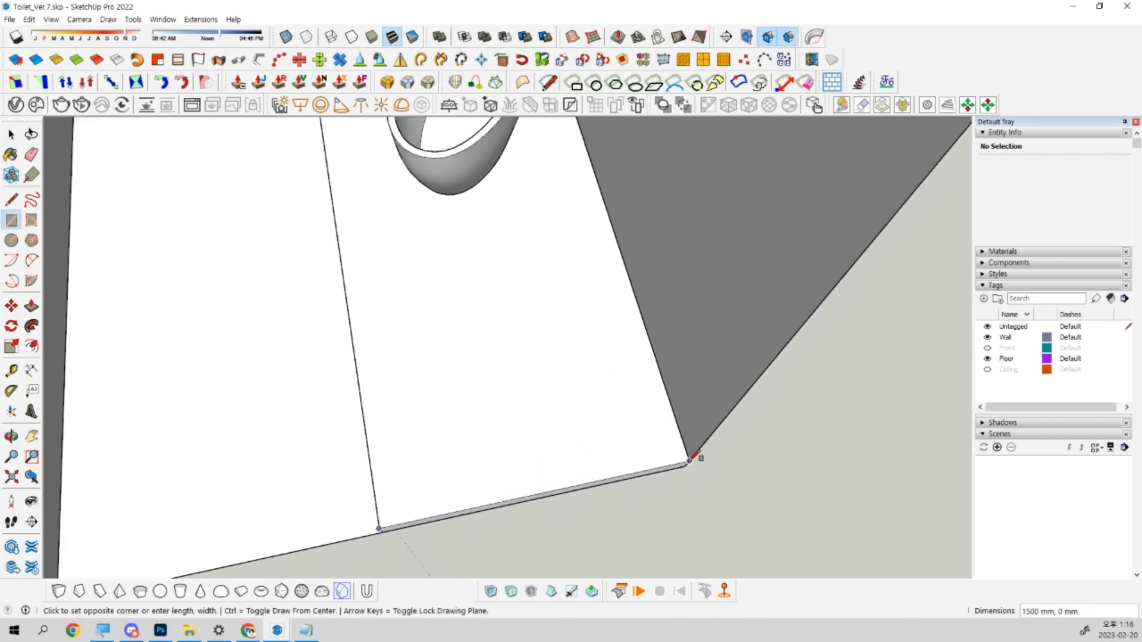
pyautogui.write('1500,')
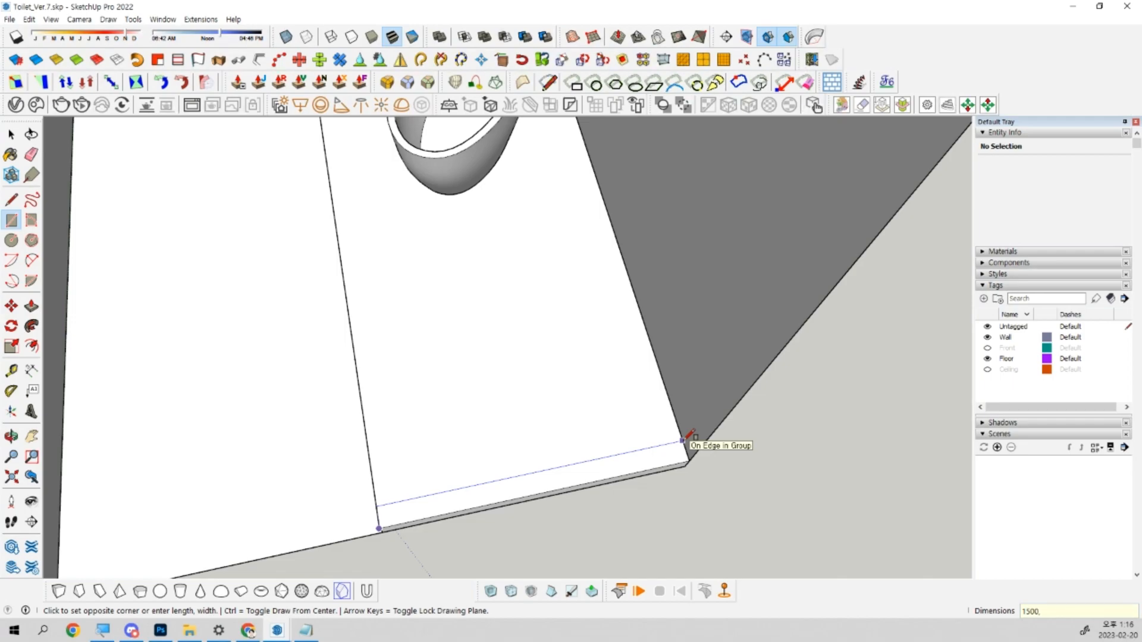
pyautogui.write('20')
pyautogui.press('Return')
pyautogui.press('space')
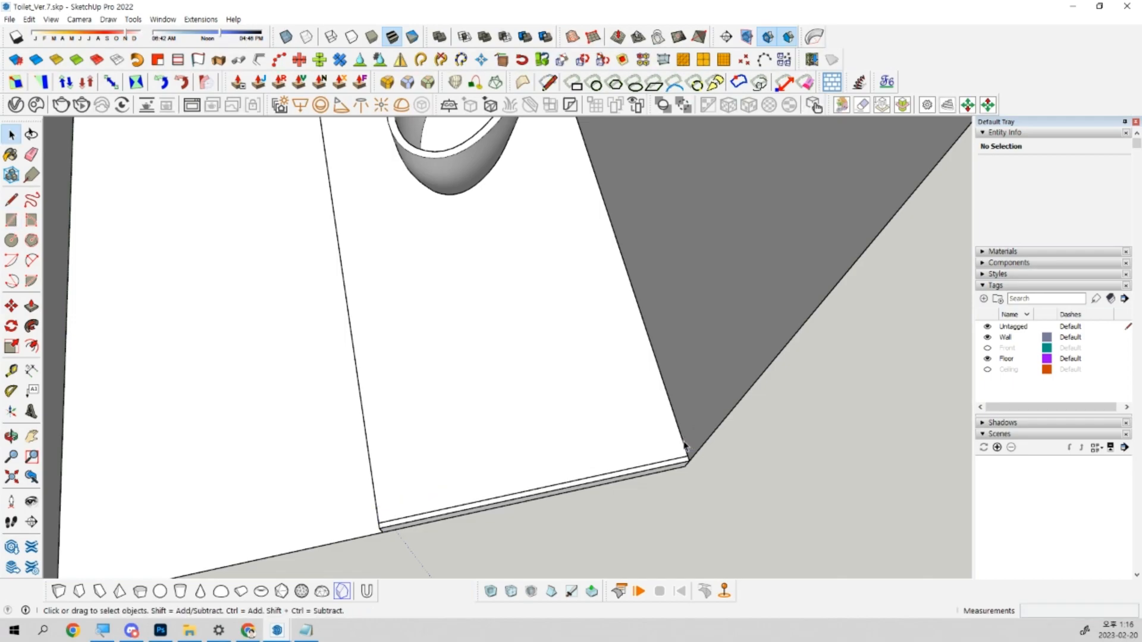
# Move the narrow strip back along the platform's side to about 1200 mm from the front edge.
pyautogui.moveTo(669, 437); pyautogui.dragTo(744, 357, button='middle')
pyautogui.scroll(3, 701, 382)
pyautogui.doubleClick(705, 376)
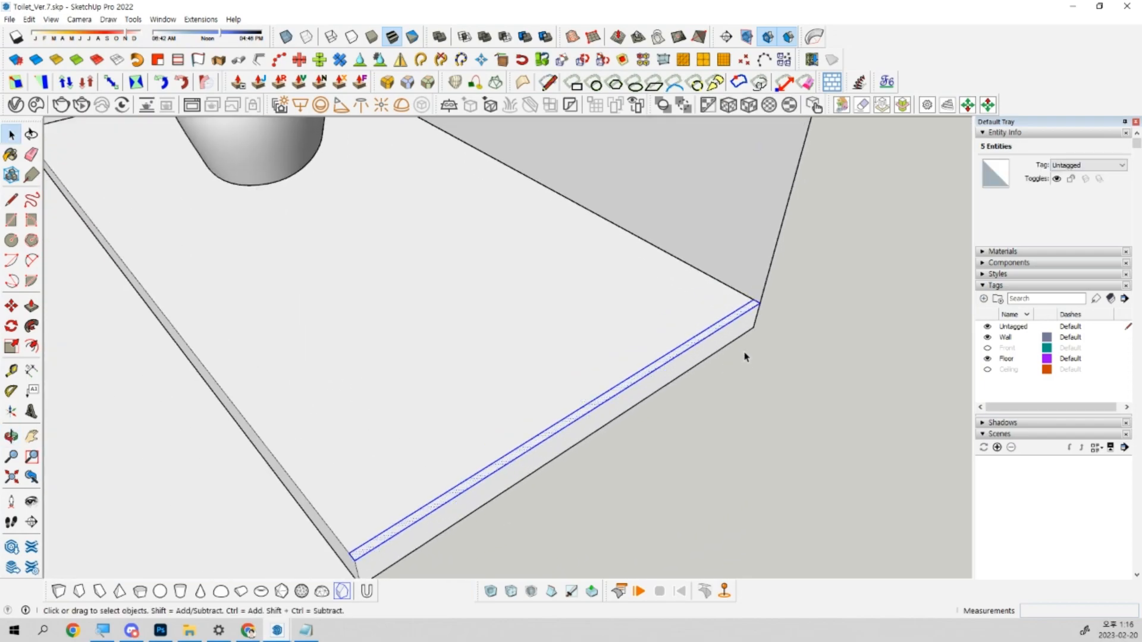
pyautogui.click(748, 298)
pyautogui.moveTo(563, 191); pyautogui.dragTo(607, 252, button='middle')
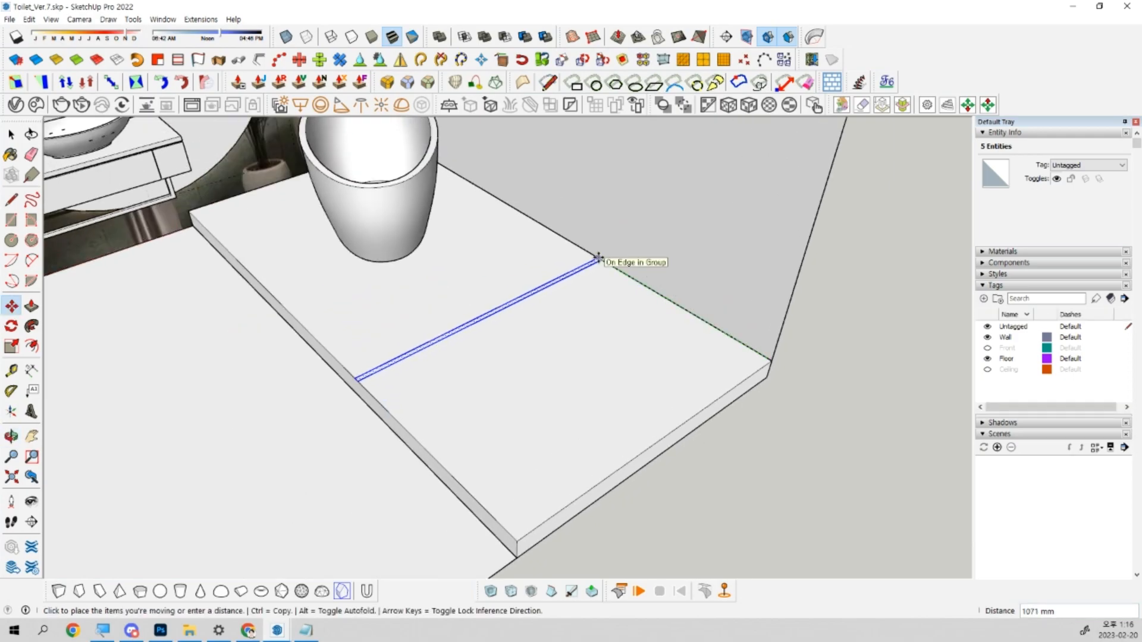
pyautogui.click(598, 259)
pyautogui.press('space')
pyautogui.moveTo(599, 255); pyautogui.dragTo(553, 285, button='middle')
pyautogui.scroll(3, 515, 356)
pyautogui.press('ctrl')
pyautogui.scroll(-3, 490, 356)
# Move the bathtub slightly on the raised platform.
pyautogui.click(418, 342)
pyautogui.press('m')
pyautogui.click(413, 428)
pyautogui.click(435, 430)
pyautogui.press('space')
# Add a linear dimension along the platform's side from the strip to the front corner.
pyautogui.scroll(3, 582, 397)
pyautogui.scroll(-3, 667, 380)
pyautogui.moveTo(668, 380); pyautogui.dragTo(464, 380, button='middle')
pyautogui.scroll(5, 456, 380)
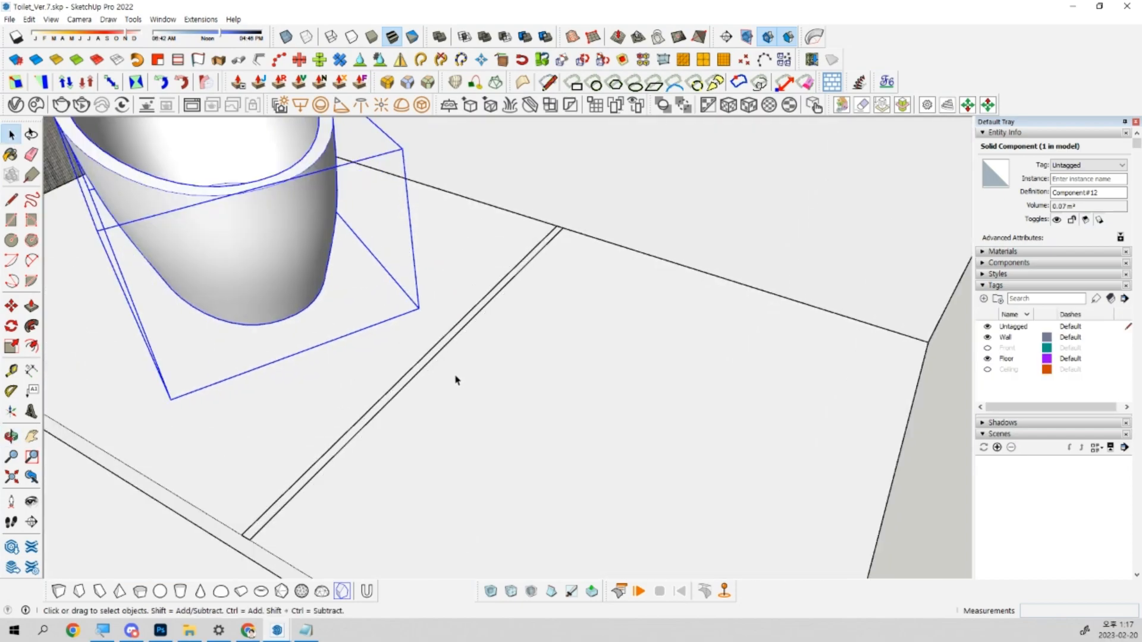
pyautogui.doubleClick(411, 373)
pyautogui.scroll(-4, 648, 386)
pyautogui.moveTo(648, 385); pyautogui.dragTo(519, 362, button='middle')
pyautogui.scroll(-2, 630, 335)
pyautogui.click(31, 370)
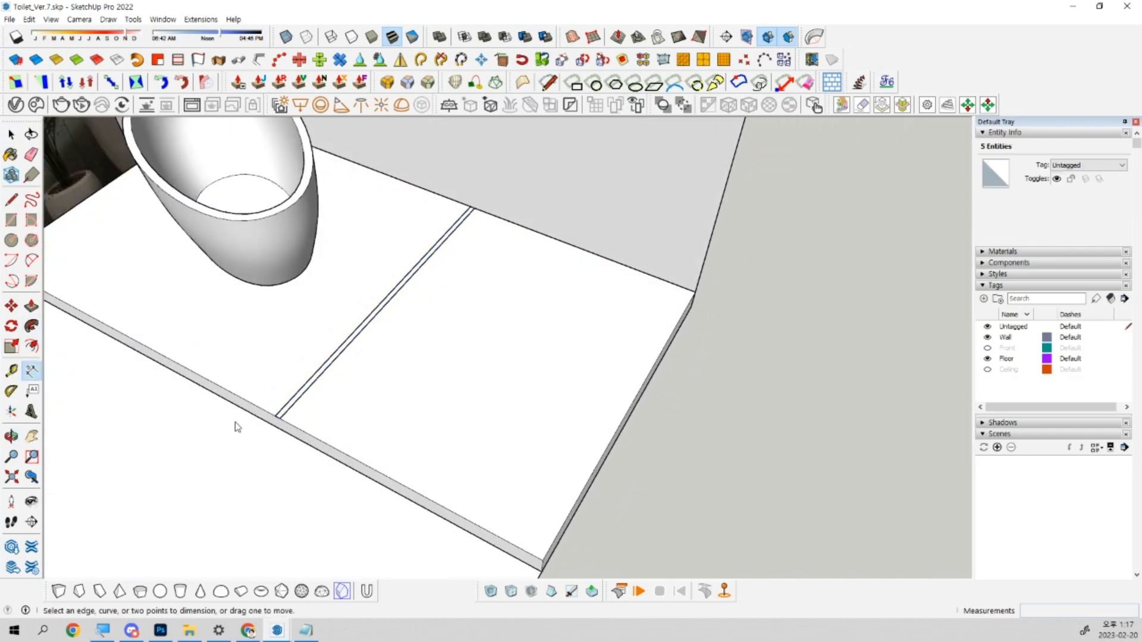
pyautogui.scroll(3, 235, 425)
pyautogui.scroll(-3, 304, 412)
pyautogui.click(307, 411)
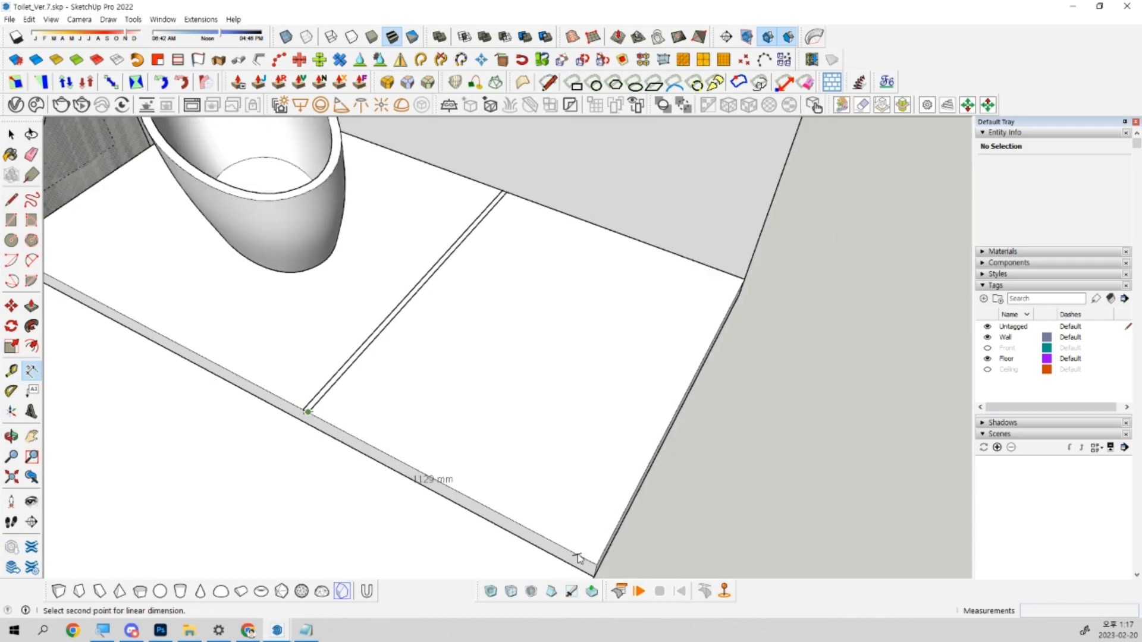
pyautogui.click(596, 565)
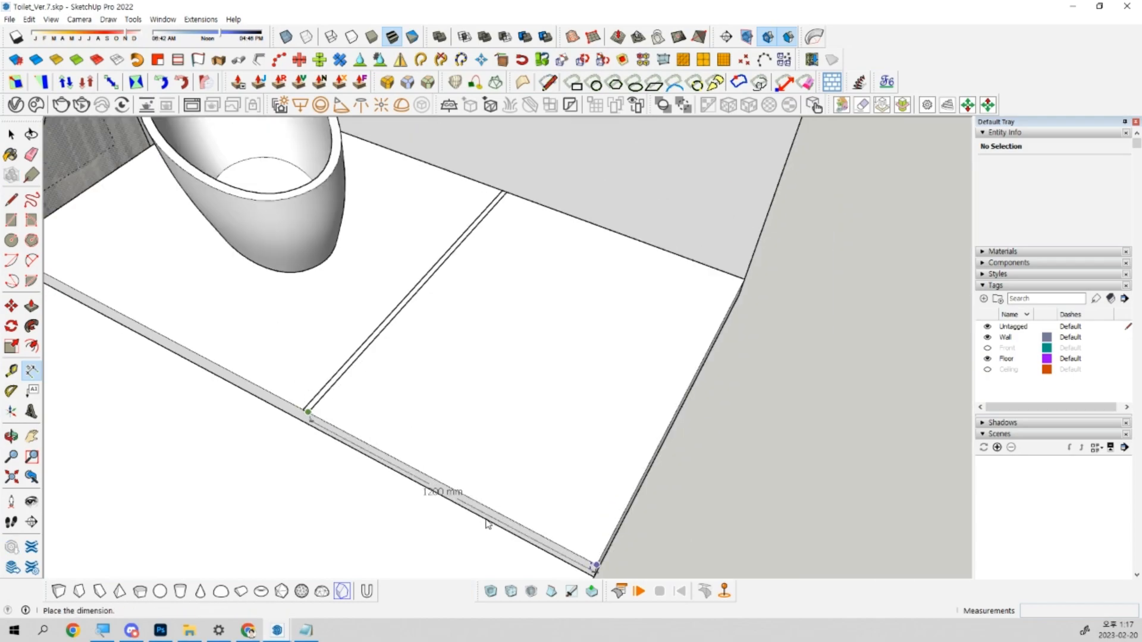
pyautogui.click(431, 542)
pyautogui.press('space')
pyautogui.moveTo(459, 523); pyautogui.dragTo(399, 429, button='middle')
pyautogui.scroll(-1, 280, 352)
pyautogui.scroll(2, 288, 350)
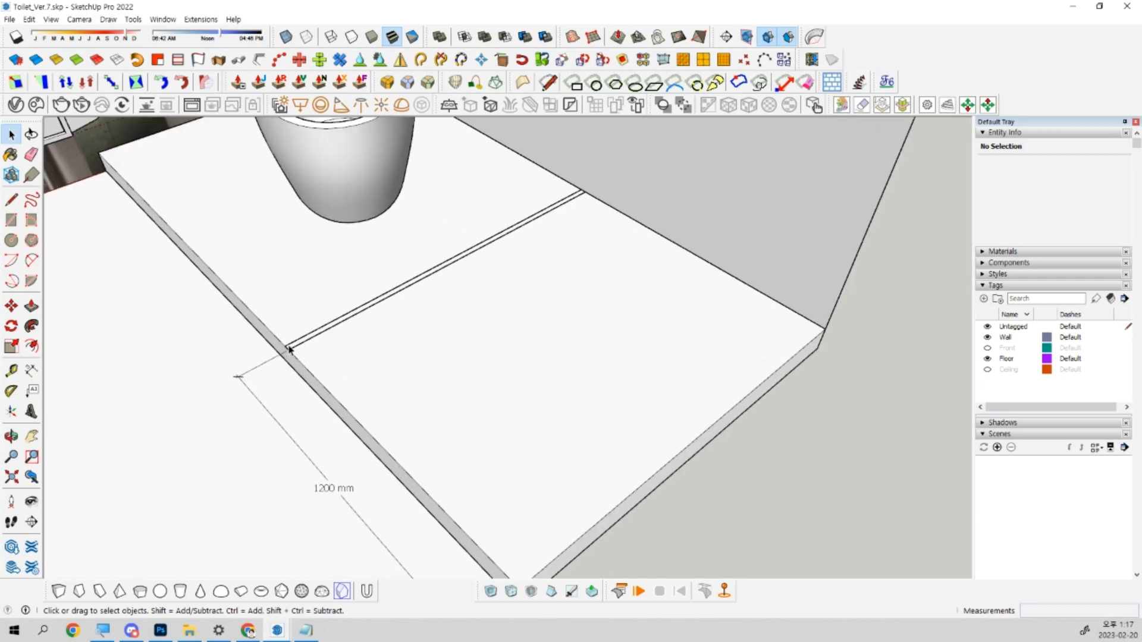
pyautogui.click(287, 340)
pyautogui.scroll(-2, 288, 338)
pyautogui.moveTo(288, 337); pyautogui.dragTo(393, 350, button='middle')
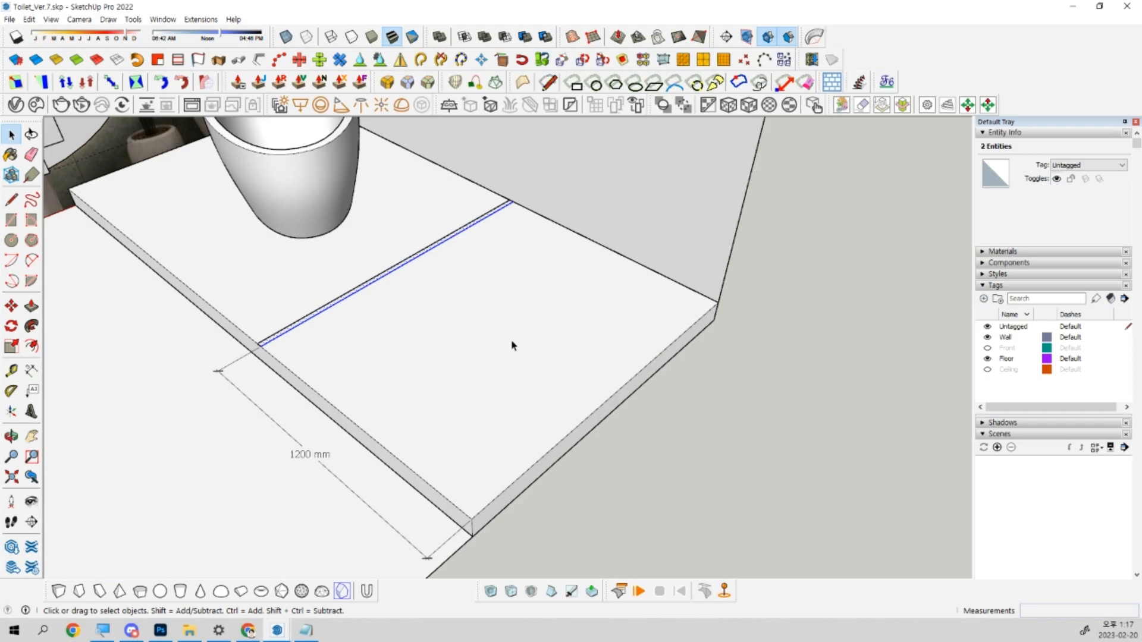
pyautogui.scroll(-3, 568, 501)
pyautogui.click(571, 315)
pyautogui.click(570, 317)
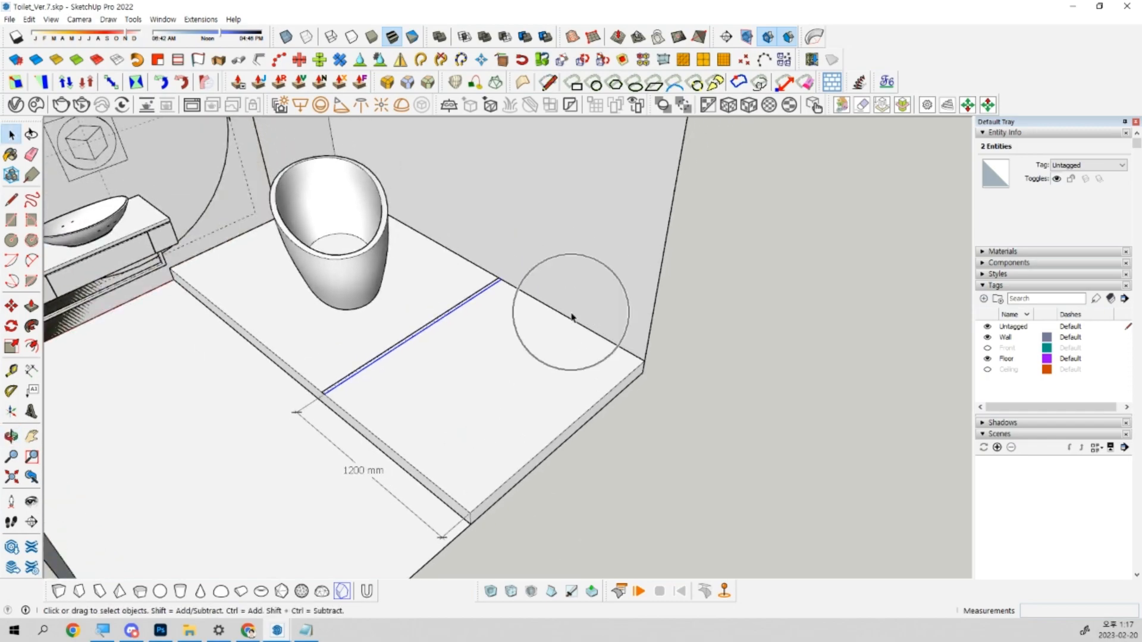
pyautogui.click(571, 316)
pyautogui.click(571, 317)
pyautogui.click(246, 551)
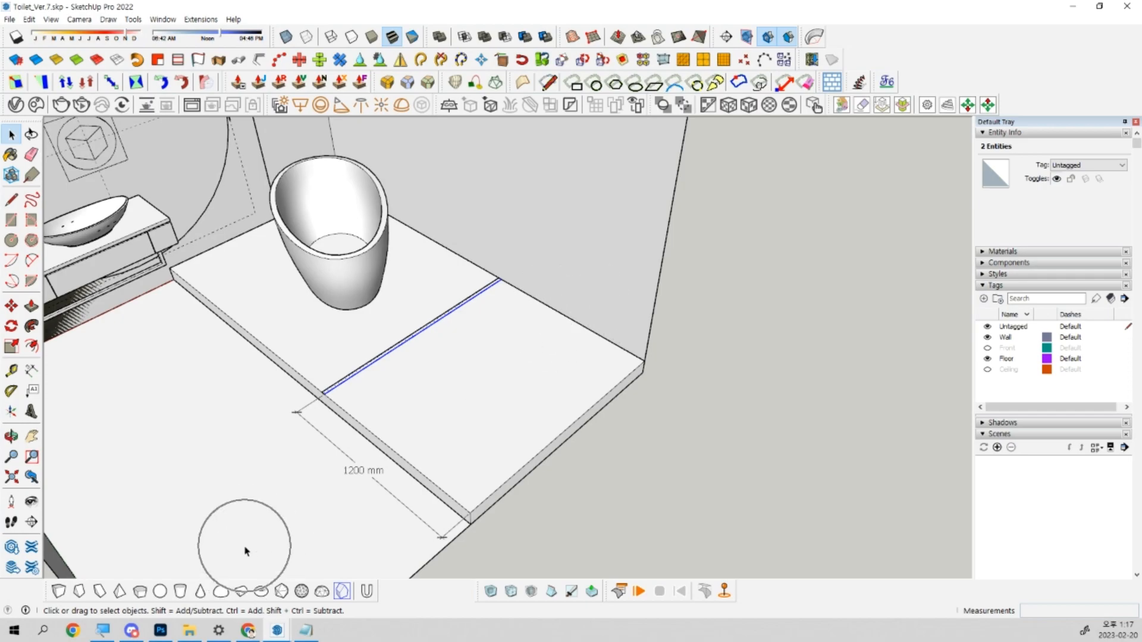
pyautogui.click(246, 551)
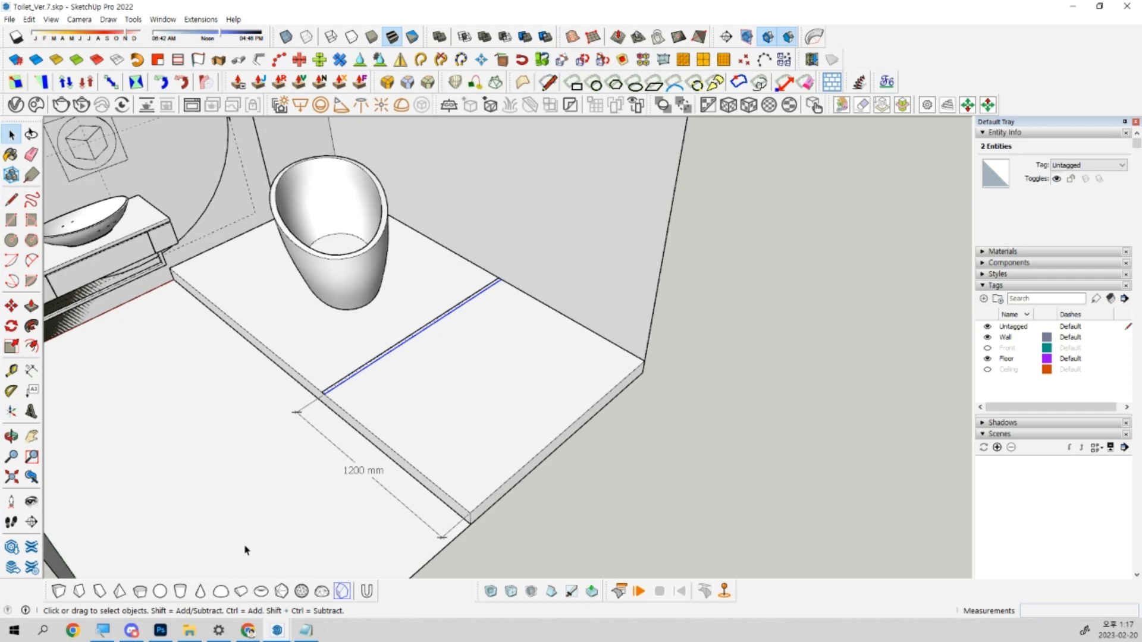
pyautogui.click(566, 319)
pyautogui.moveTo(565, 425); pyautogui.dragTo(512, 446, button='middle')
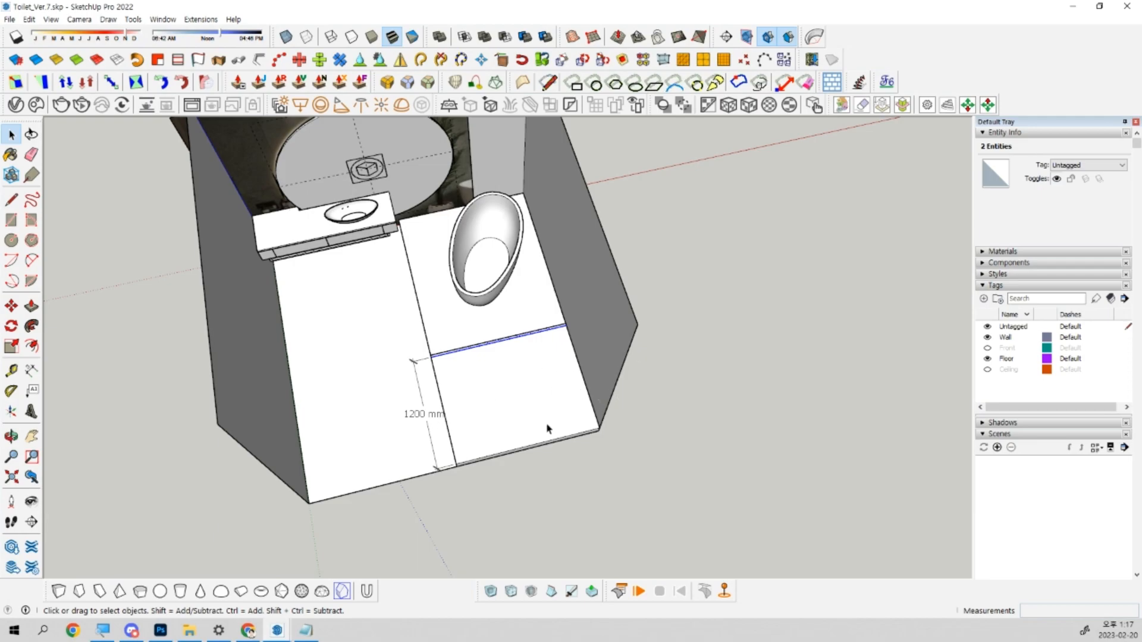
pyautogui.moveTo(546, 428); pyautogui.dragTo(503, 438, button='middle')
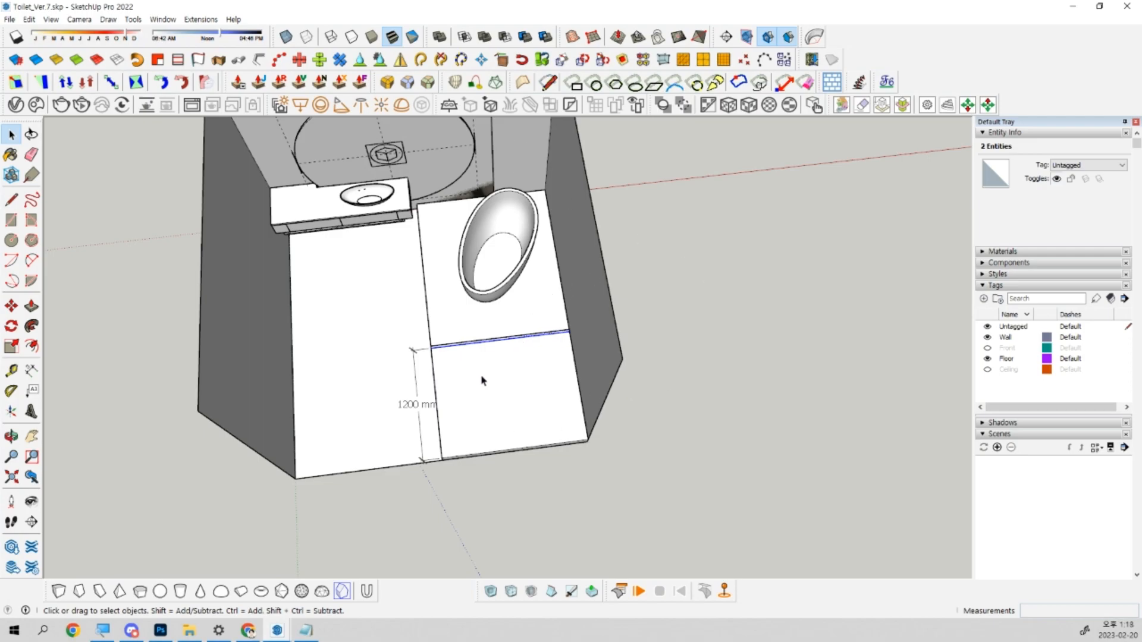
# Erase the dimension beside the raised platform.
pyautogui.scroll(3, 482, 381)
pyautogui.scroll(4, 512, 470)
pyautogui.press('e')
pyautogui.moveTo(343, 421); pyautogui.dragTo(313, 405)
pyautogui.press('space')
# Push/Pull the narrow strip upward into a partition panel lower than the surrounding walls.
pyautogui.moveTo(409, 408); pyautogui.dragTo(450, 384, button='middle')
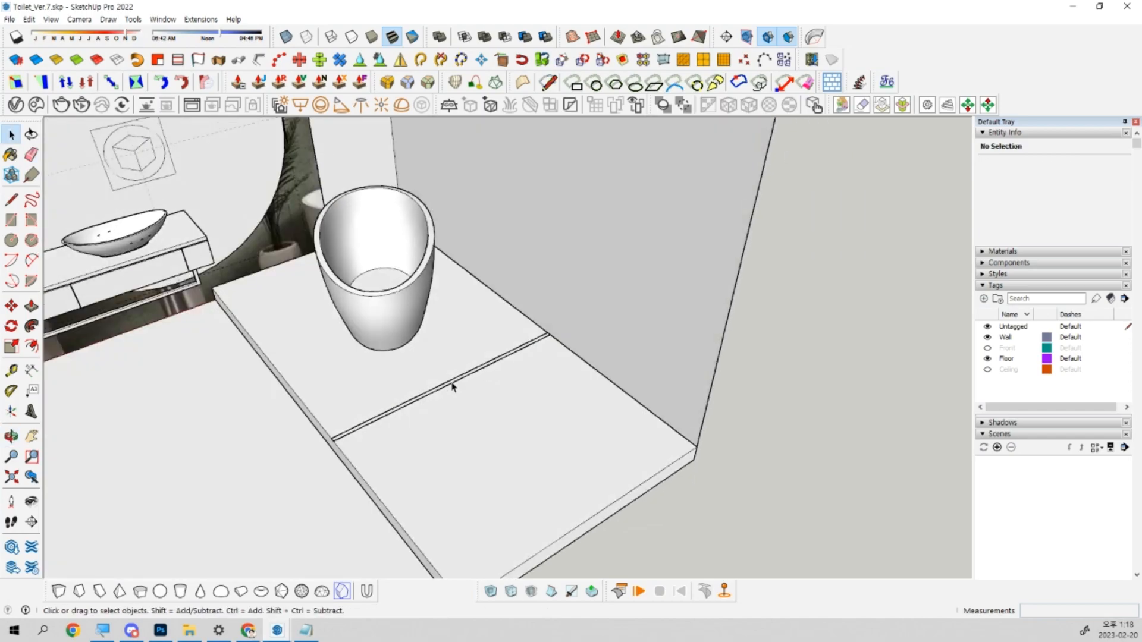
pyautogui.press('p')
pyautogui.moveTo(454, 383); pyautogui.dragTo(474, 333)
pyautogui.moveTo(474, 333); pyautogui.dragTo(555, 248, button='middle')
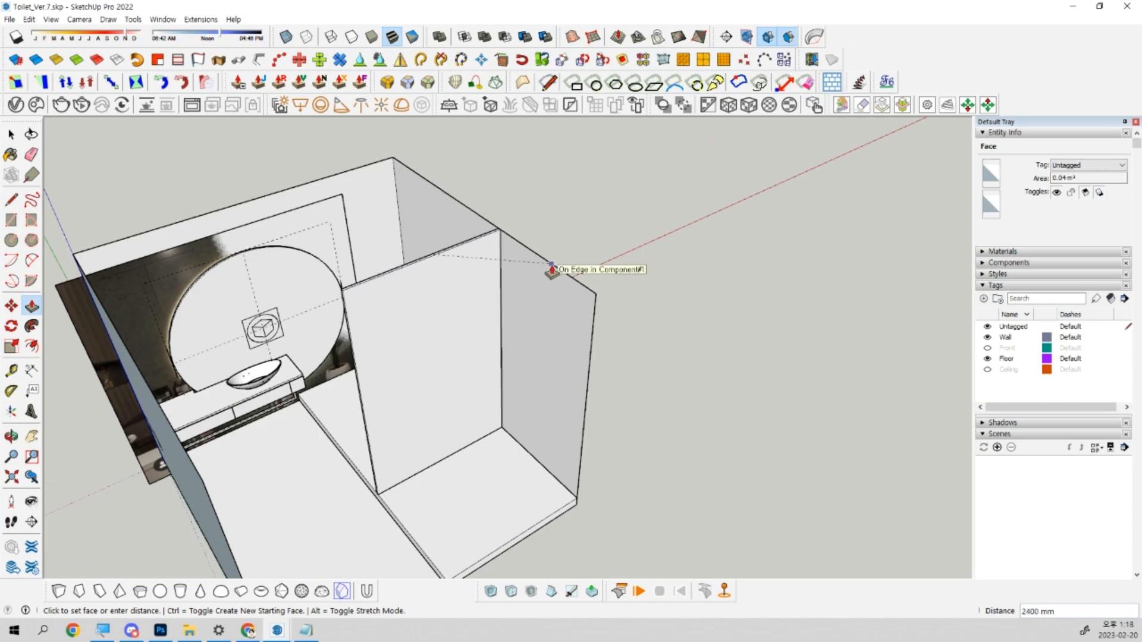
pyautogui.write('2')
pyautogui.press('Return')
pyautogui.press('space')
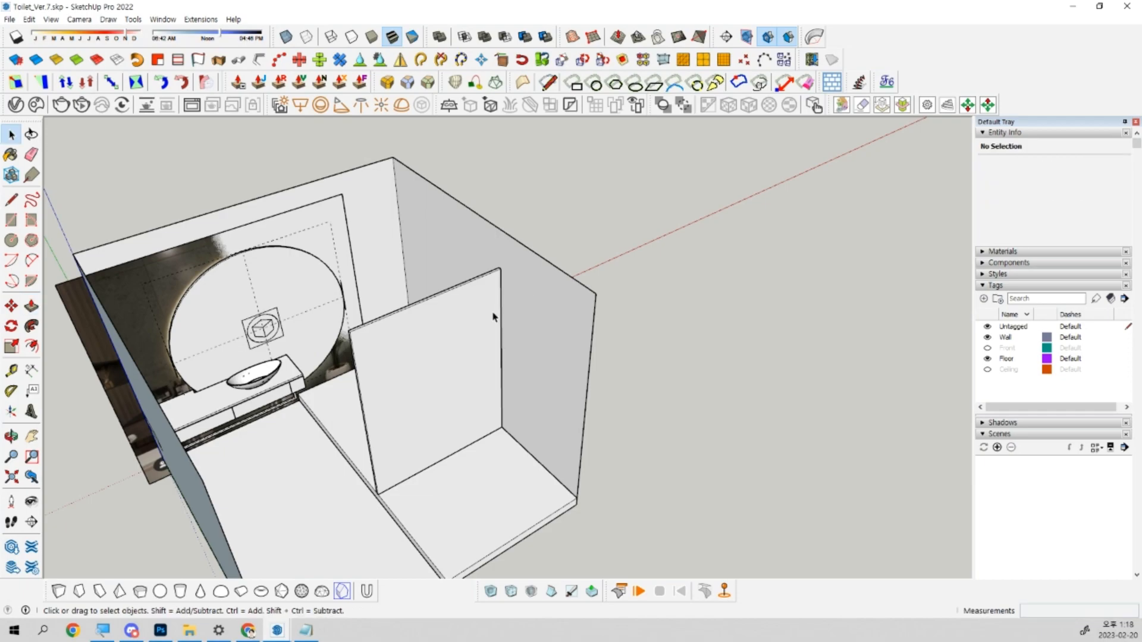
# Select the entire partition panel on the raised platform and make it a component.
pyautogui.tripleClick(436, 418)
pyautogui.moveTo(436, 419); pyautogui.dragTo(456, 393, button='middle')
pyautogui.scroll(5, 456, 393)
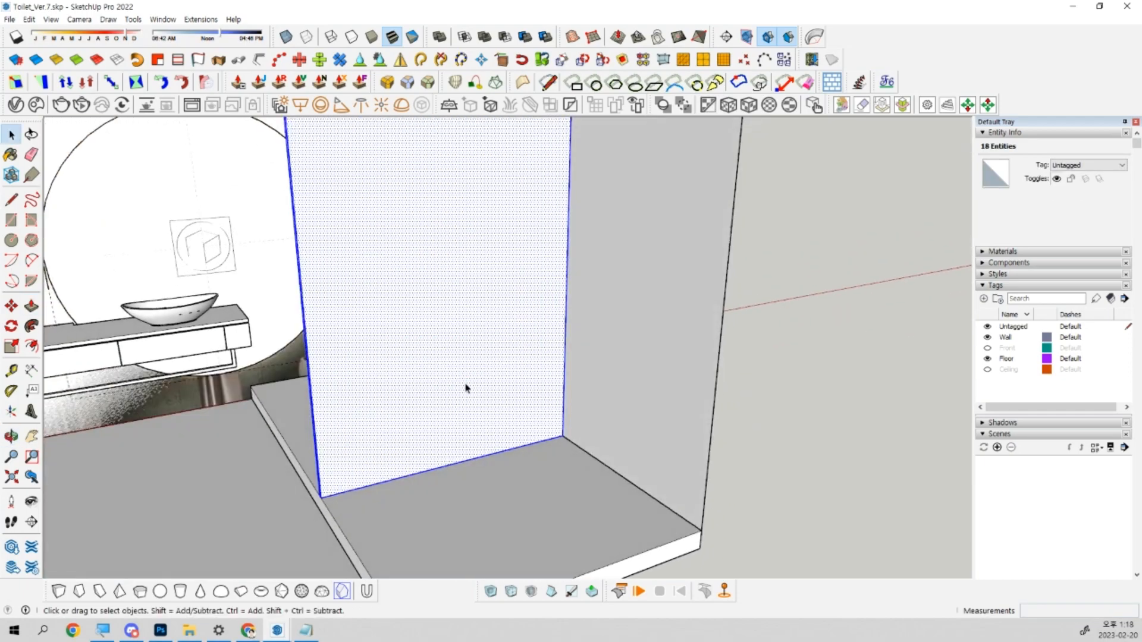
pyautogui.press('g')
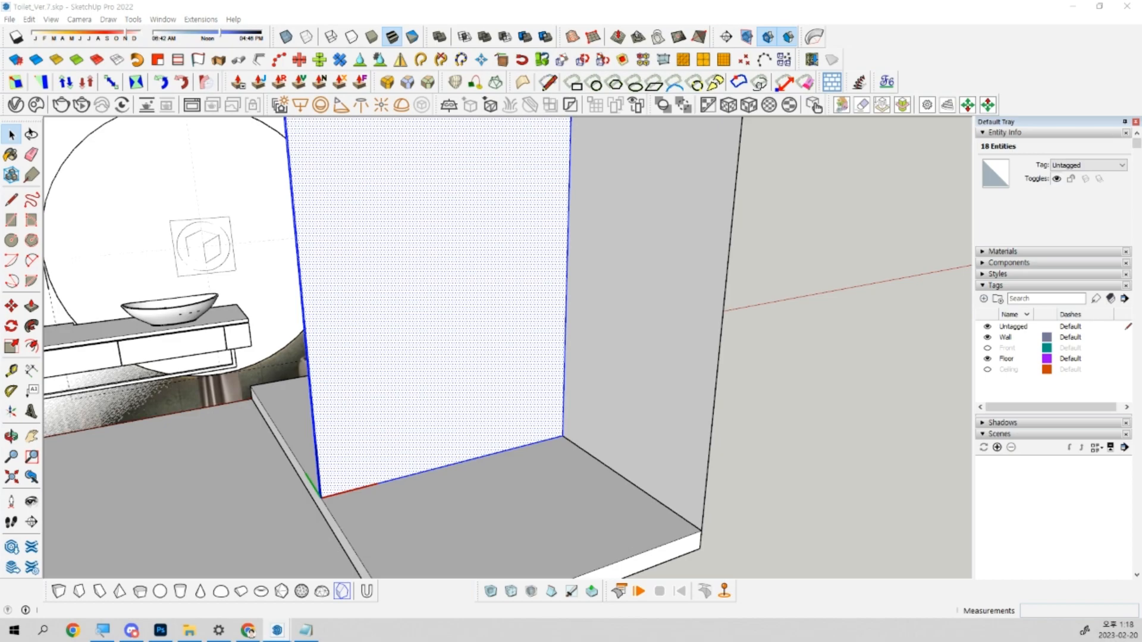
pyautogui.click(826, 449)
# Open the partition component and offset the large face's edges inward about 25 mm to outline a frame.
pyautogui.moveTo(476, 262)
pyautogui.mouseDown(button='middle')
pyautogui.moveTo(446, 349)
pyautogui.moveTo(486, 244)
pyautogui.mouseUp(button='middle')
pyautogui.doubleClick(446, 350)
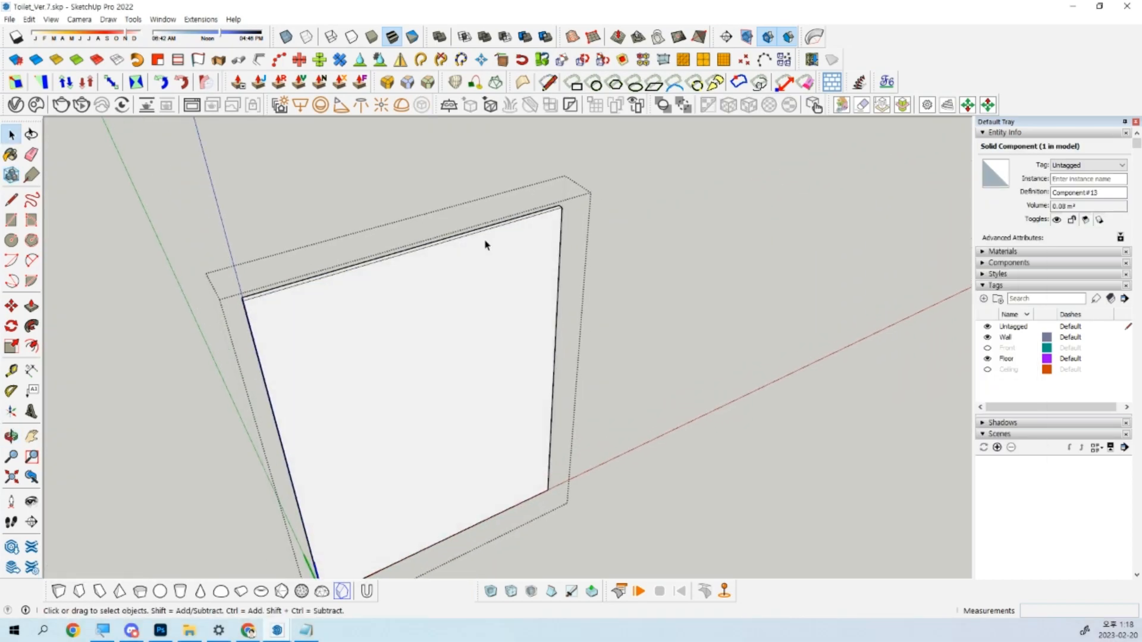
pyautogui.scroll(2, 485, 244)
pyautogui.press('f')
pyautogui.click(485, 227)
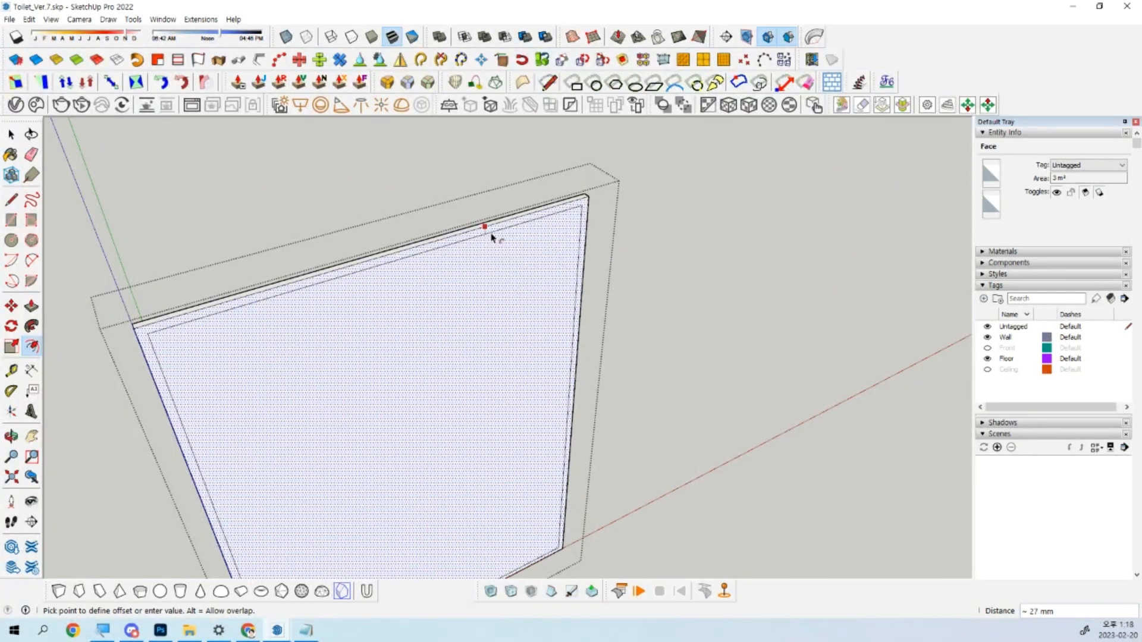
pyautogui.click(492, 237)
pyautogui.press('space')
# Push the inner face 25 mm through the panel to leave an open frame, and exit the component.
pyautogui.scroll(-1, 490, 248)
pyautogui.keyDown('shift'); pyautogui.moveTo(489, 246); pyautogui.dragTo(559, 136, button='middle'); pyautogui.keyUp('shift')
pyautogui.click(517, 285)
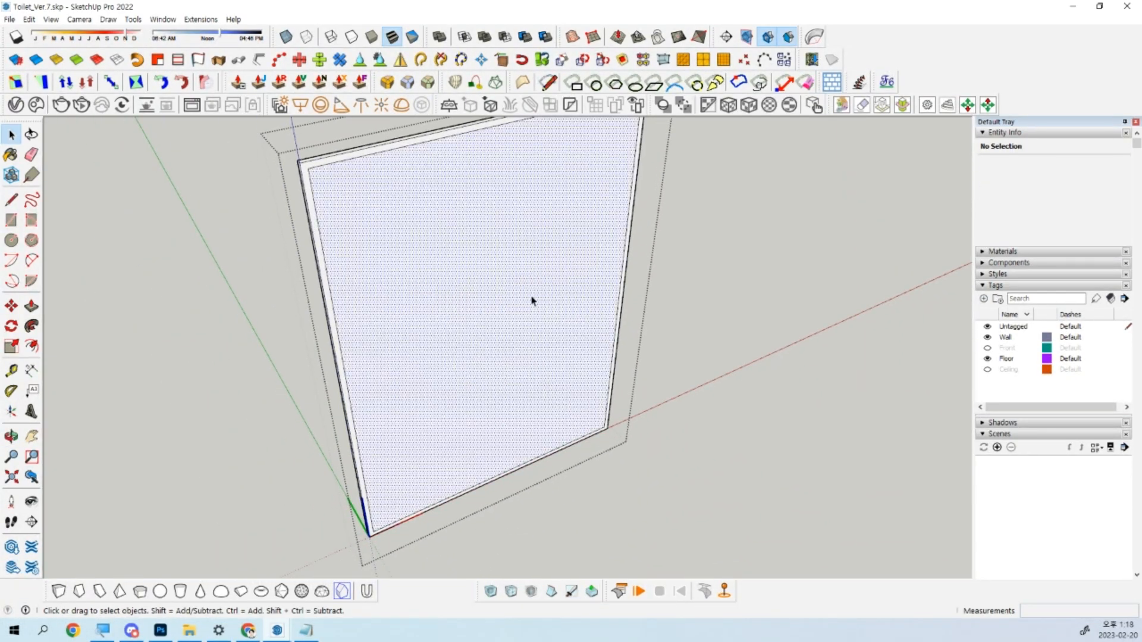
pyautogui.press('p')
pyautogui.click(536, 302)
pyautogui.click(545, 289)
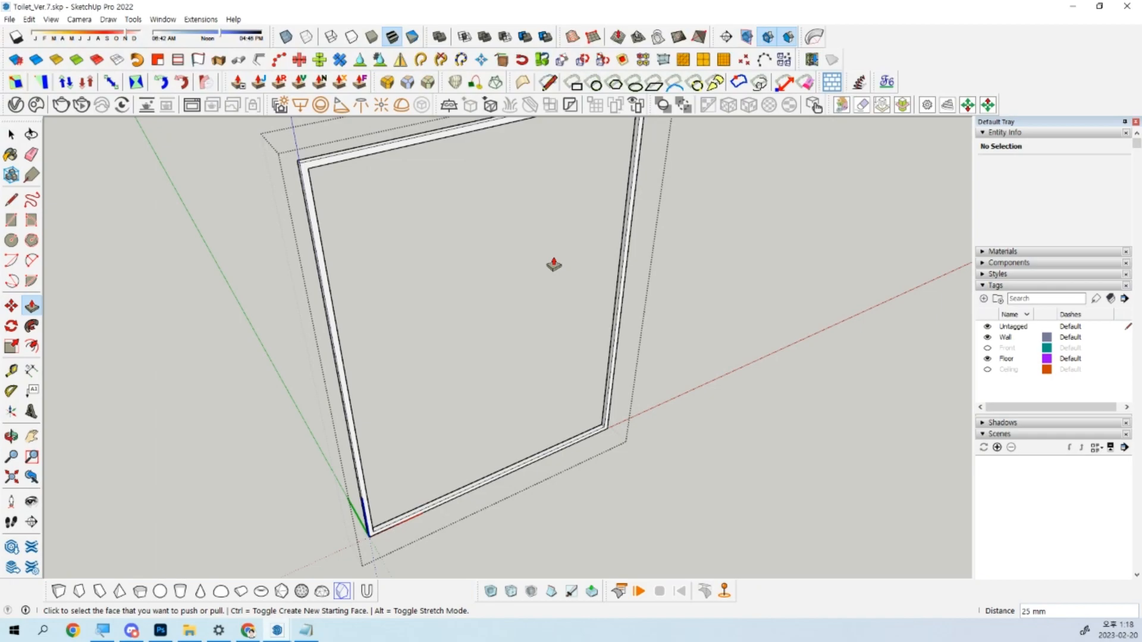
pyautogui.scroll(-3, 553, 248)
pyautogui.moveTo(630, 327); pyautogui.dragTo(707, 399, button='middle')
pyautogui.press('space')
pyautogui.scroll(4, 469, 342)
pyautogui.press('Escape')
# Draw a rectangle filling the frame opening from its lower wall-side corner to the opposite upper corner.
pyautogui.scroll(-4, 450, 344)
pyautogui.moveTo(453, 364); pyautogui.dragTo(387, 392, button='middle')
pyautogui.scroll(5, 655, 253)
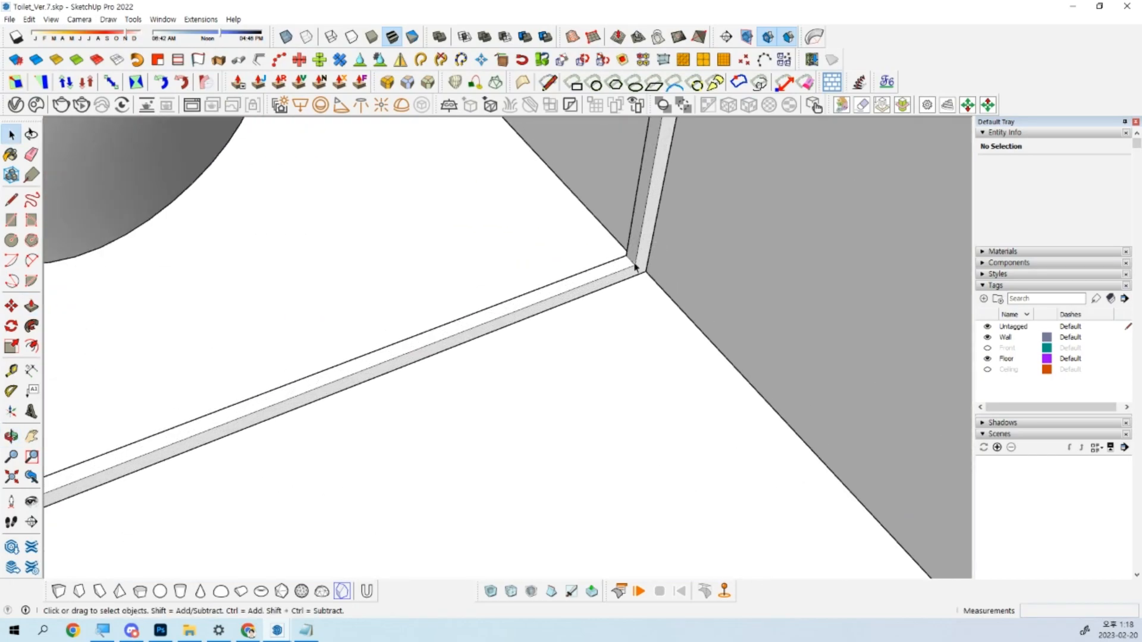
pyautogui.press('r')
pyautogui.click(628, 258)
pyautogui.scroll(-5, 629, 261)
pyautogui.keyDown('shift'); pyautogui.moveTo(544, 234); pyautogui.dragTo(410, 238, button='middle'); pyautogui.keyUp('shift')
pyautogui.scroll(1, 379, 190)
pyautogui.click(318, 200)
pyautogui.press('space')
pyautogui.click(376, 255)
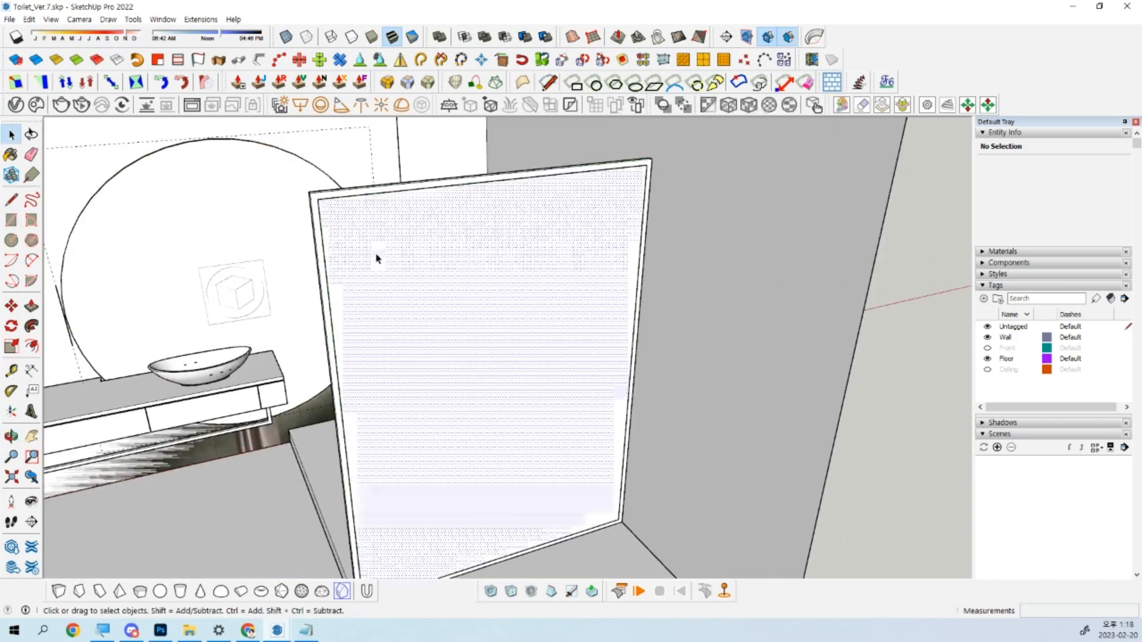
# Push/Pull the rectangle in the opening into a thin pane and make the pane a component.
pyautogui.scroll(-1, 440, 309)
pyautogui.moveTo(544, 388); pyautogui.dragTo(582, 464, button='middle')
pyautogui.press('p')
pyautogui.click(571, 468)
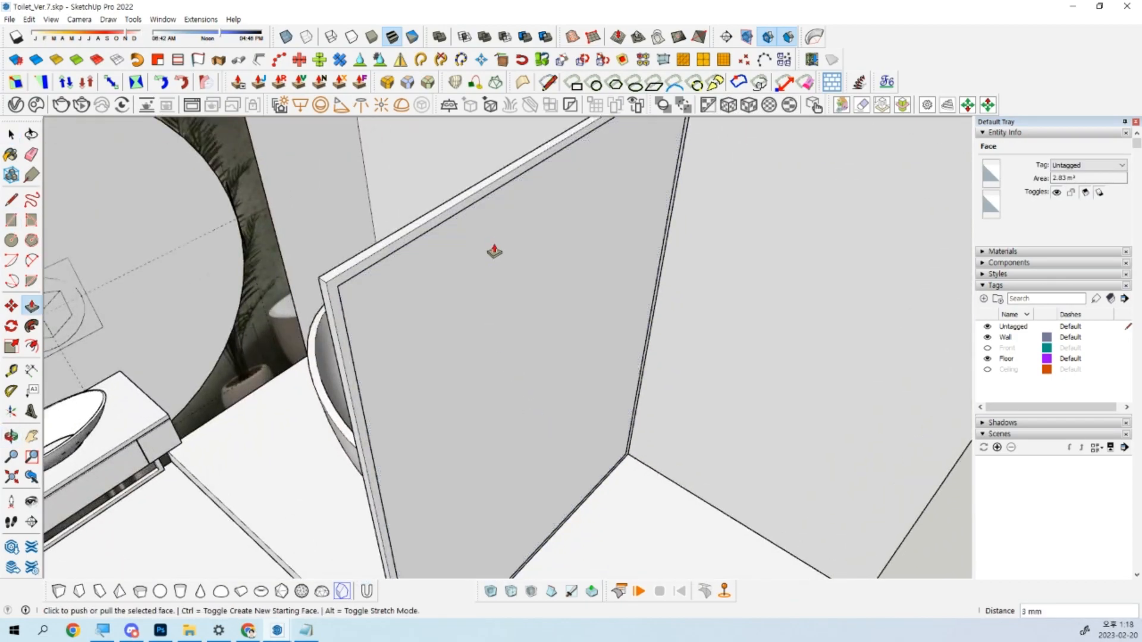
pyautogui.press('space')
pyautogui.click(515, 254)
pyautogui.press('Return')
# Move the pane component back into the frame's thickness so it sits recessed from the front face.
pyautogui.keyDown('shift'); pyautogui.moveTo(403, 282); pyautogui.dragTo(271, 152, button='middle'); pyautogui.keyUp('shift')
pyautogui.scroll(4, 434, 332)
pyautogui.press('k')
pyautogui.scroll(3, 677, 517)
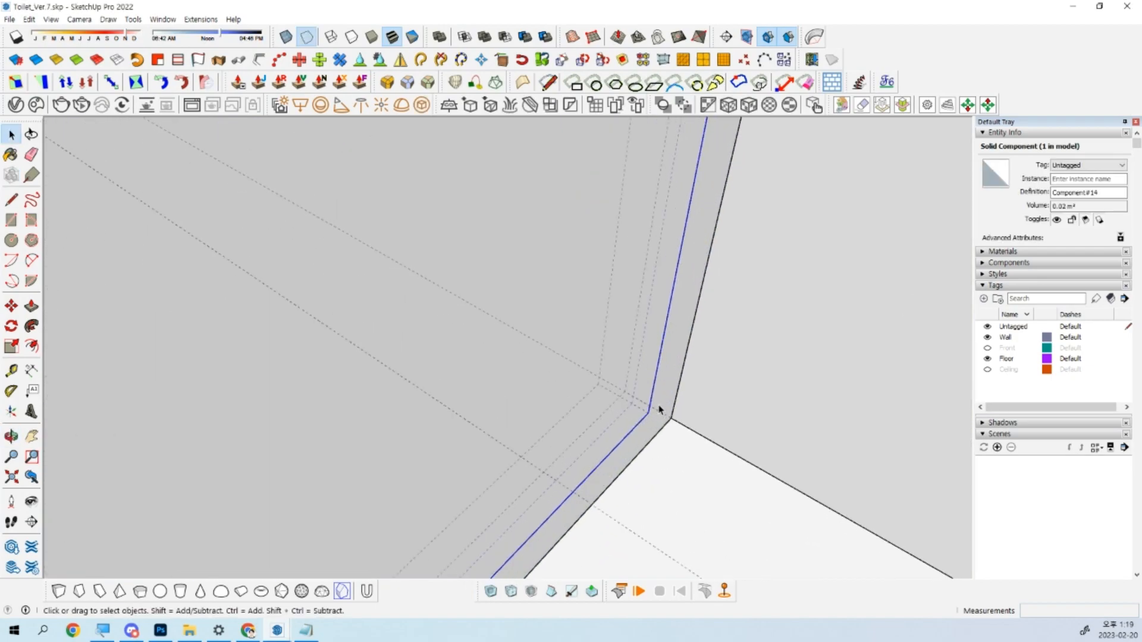
pyautogui.scroll(3, 657, 407)
pyautogui.press('m')
pyautogui.click(629, 410)
pyautogui.click(584, 388)
pyautogui.press('space')
pyautogui.scroll(-5, 583, 397)
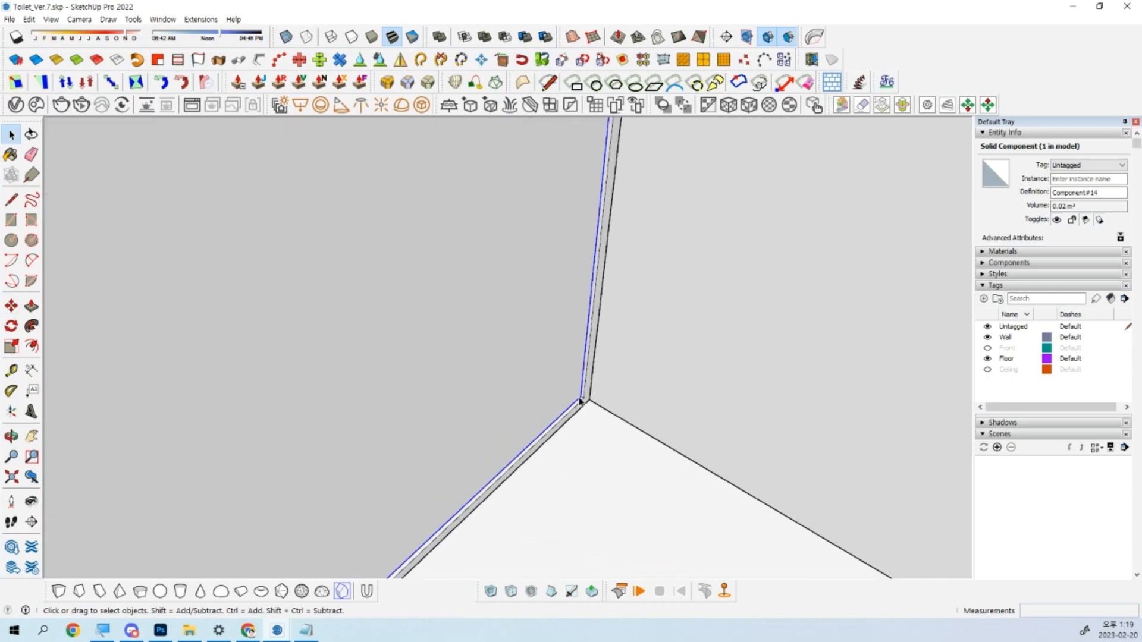
# Examine the framed partition and its recessed pane where they meet the wall and the raised platform.
pyautogui.scroll(-5, 580, 402)
pyautogui.moveTo(529, 413); pyautogui.dragTo(507, 448, button='middle')
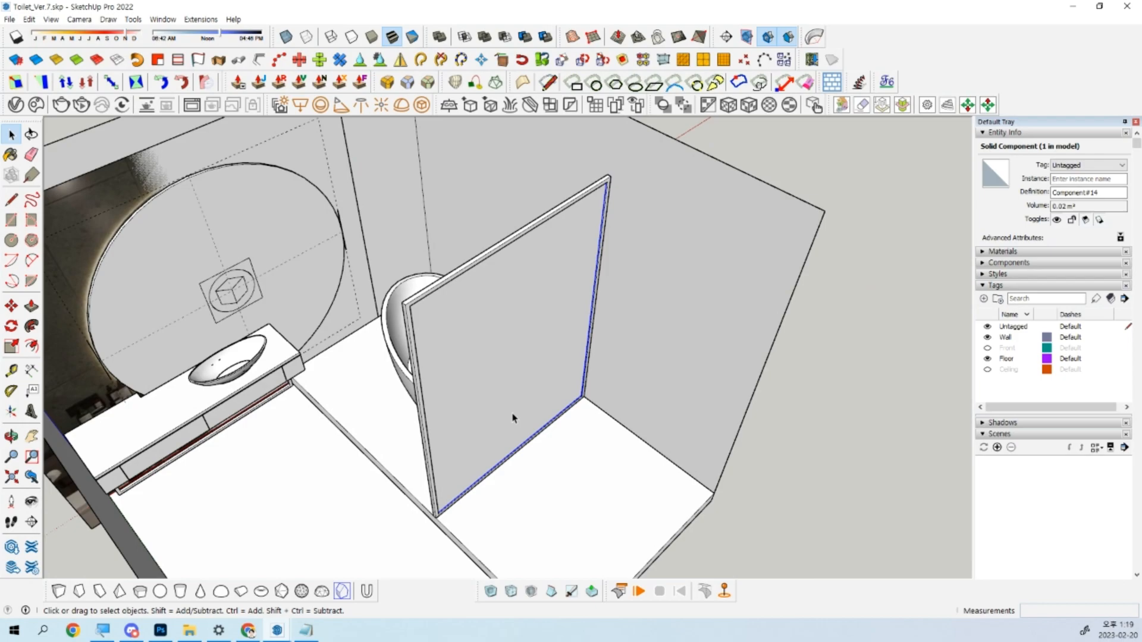
pyautogui.moveTo(630, 528); pyautogui.dragTo(581, 283, button='middle')
pyautogui.scroll(6, 558, 458)
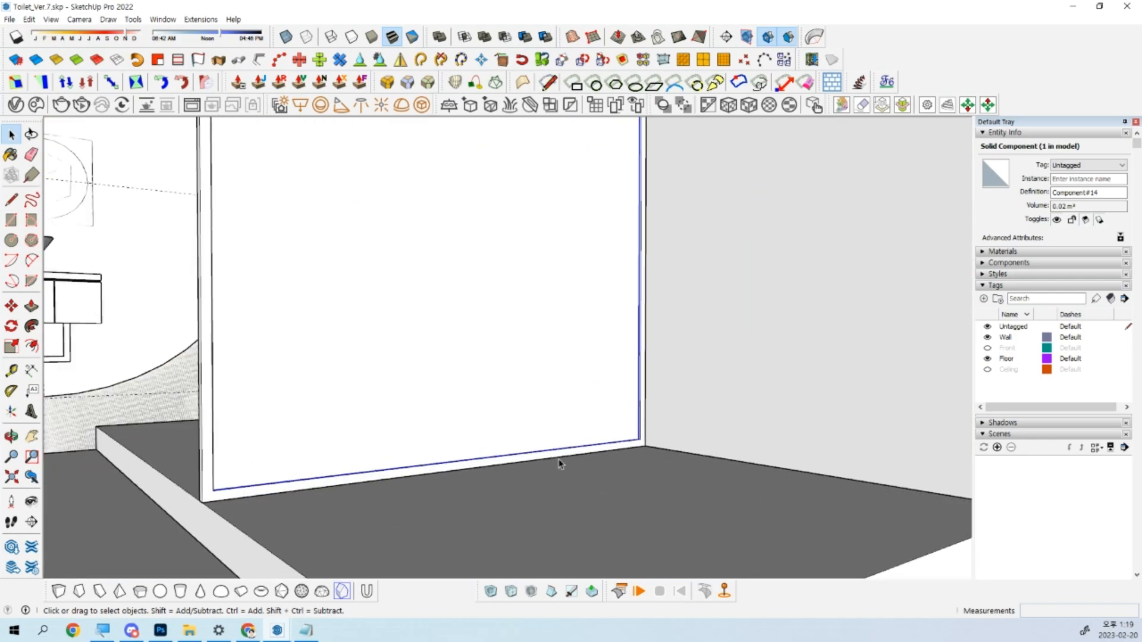
pyautogui.click(564, 456)
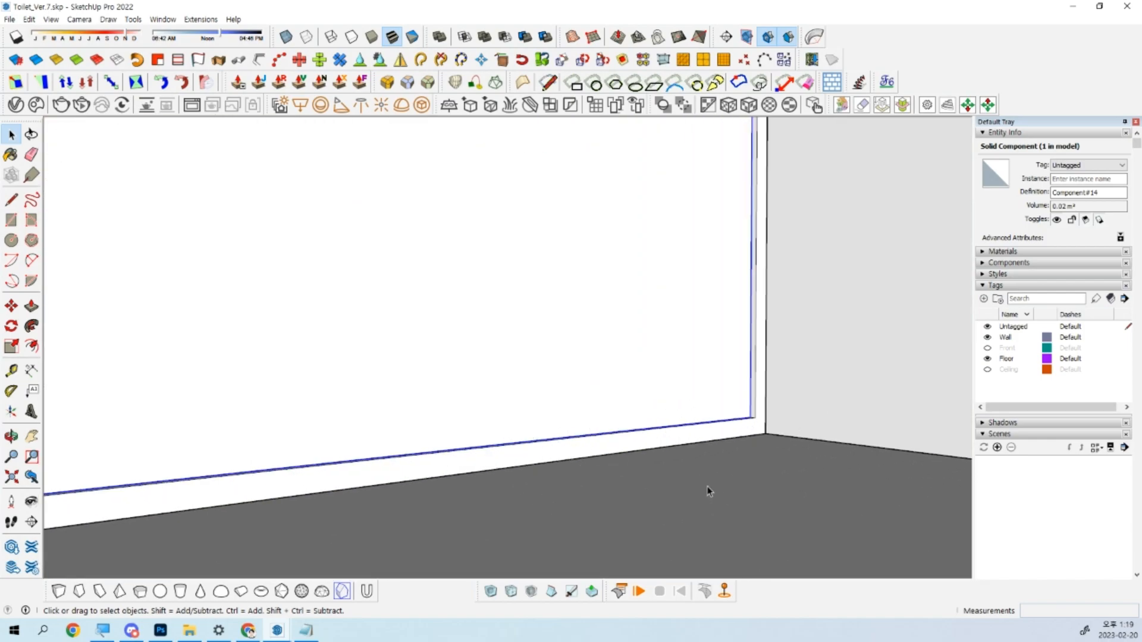
pyautogui.scroll(-3, 235, 483)
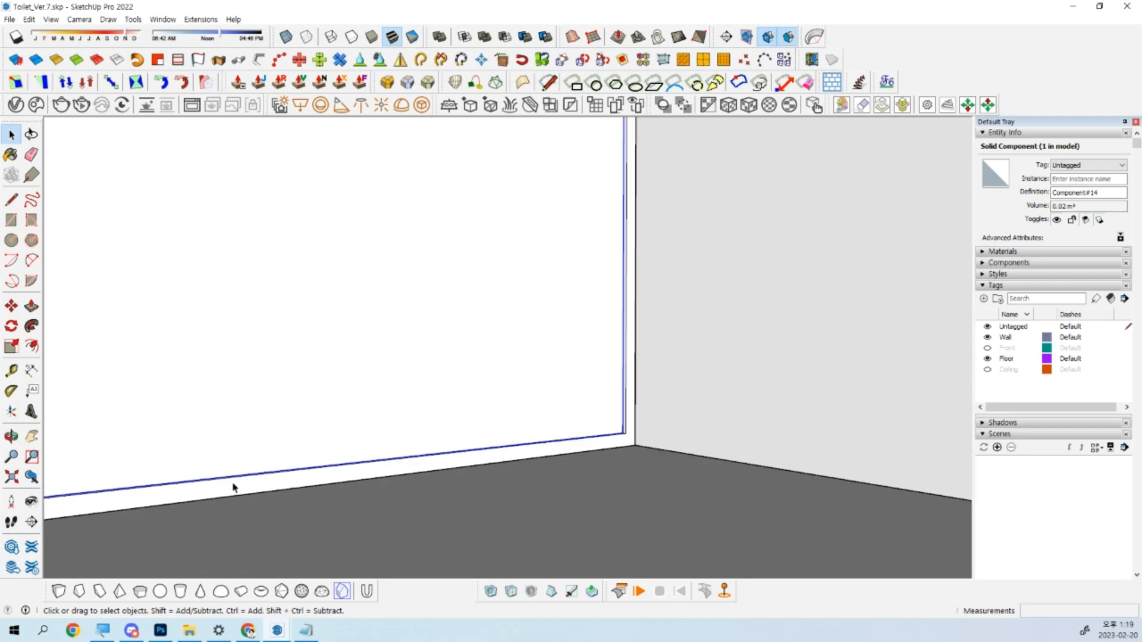
pyautogui.scroll(-4, 240, 480)
pyautogui.moveTo(241, 480); pyautogui.dragTo(493, 505, button='middle')
pyautogui.scroll(-2, 276, 551)
pyautogui.moveTo(330, 344); pyautogui.dragTo(571, 542, button='middle')
pyautogui.scroll(4, 483, 492)
pyautogui.scroll(-3, 525, 478)
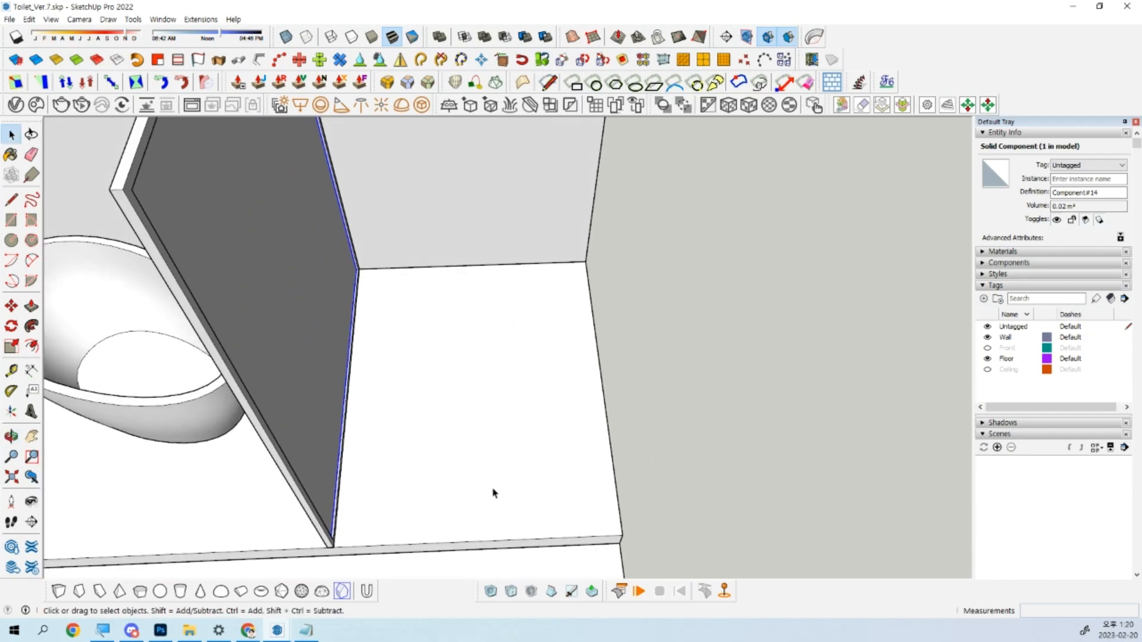
pyautogui.scroll(-2, 493, 493)
pyautogui.moveTo(492, 492); pyautogui.dragTo(375, 466, button='middle')
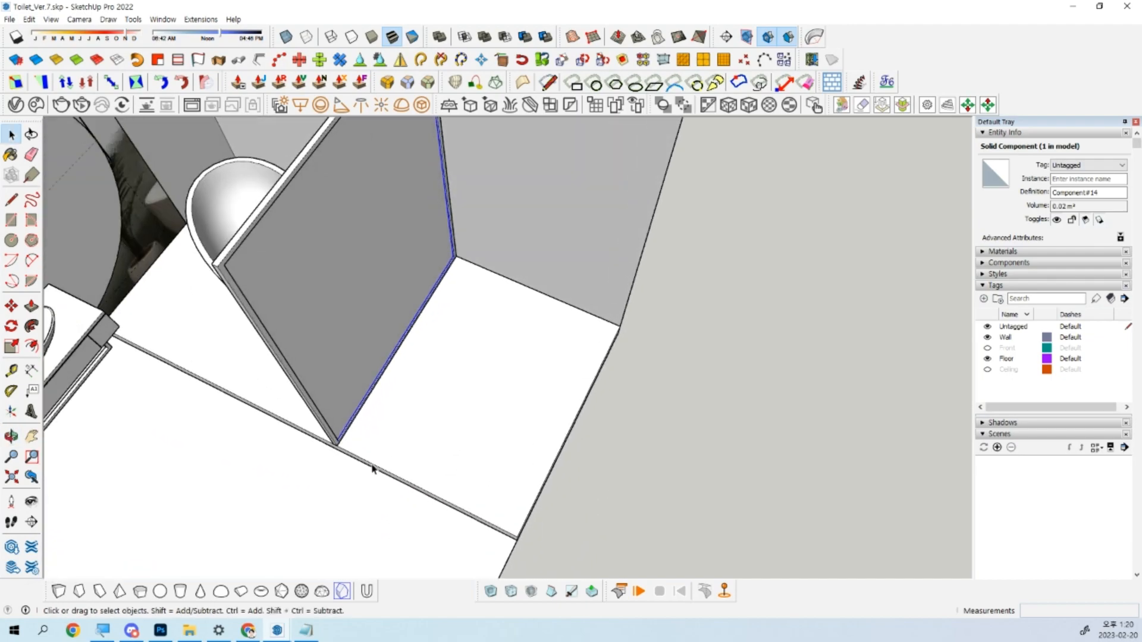
pyautogui.scroll(3, 408, 491)
pyautogui.moveTo(477, 493)
pyautogui.keyDown('shift'); pyautogui.mouseDown(button='middle')
pyautogui.moveTo(459, 450)
pyautogui.moveTo(481, 472)
pyautogui.mouseUp(button='middle'); pyautogui.keyUp('shift')
pyautogui.scroll(-3, 436, 459)
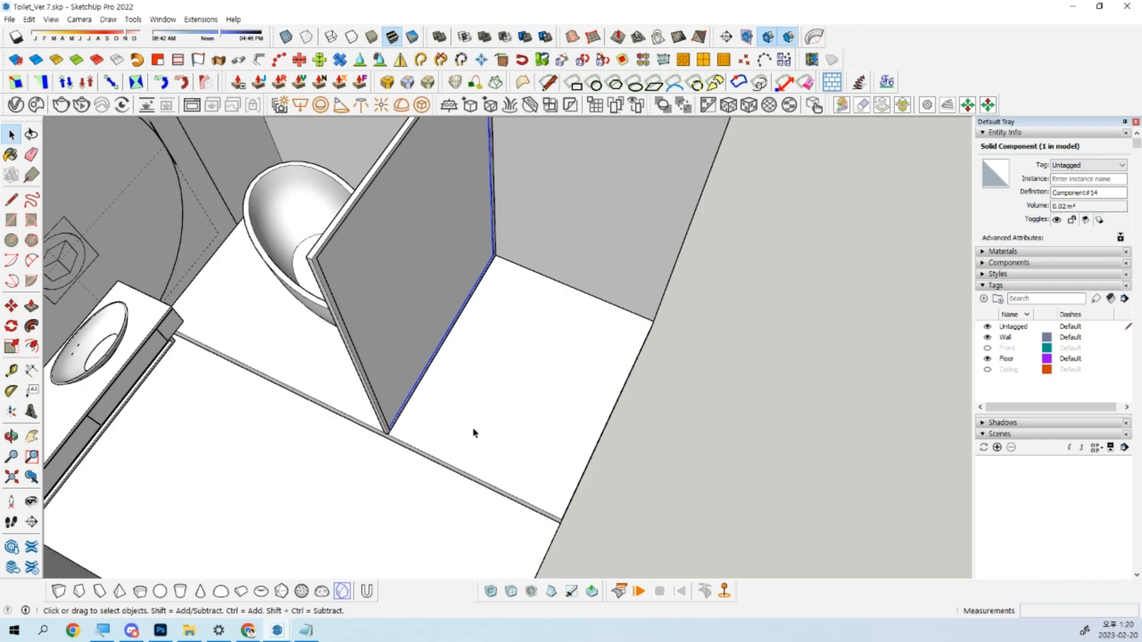
# Draw a rectangle over the partition frame's free-side vertical strip, from its top outer corner to the opening's lower corner.
pyautogui.moveTo(475, 430); pyautogui.dragTo(315, 401, button='middle')
pyautogui.scroll(3, 375, 258)
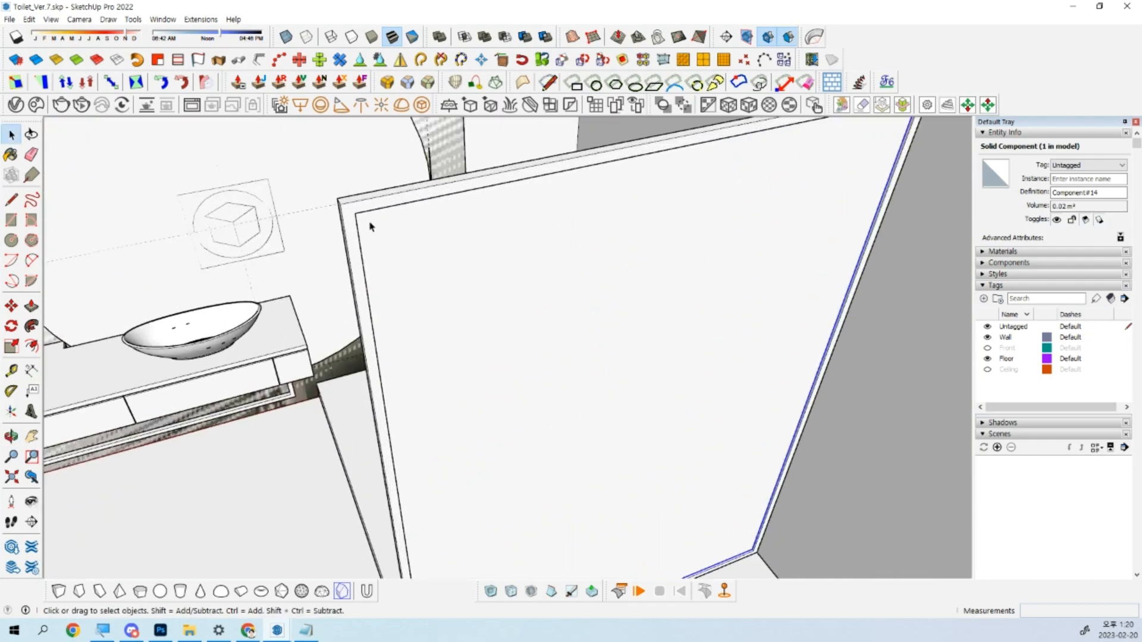
pyautogui.press('r')
pyautogui.click(339, 199)
pyautogui.scroll(-2, 407, 466)
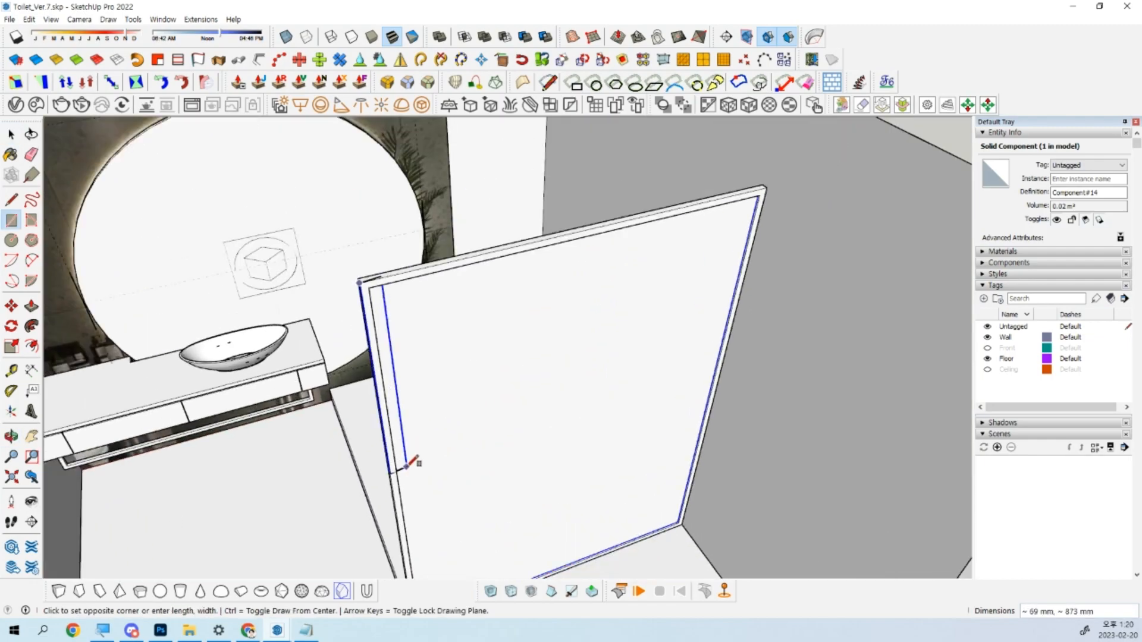
pyautogui.keyDown('shift'); pyautogui.moveTo(407, 465); pyautogui.dragTo(392, 222, button='middle'); pyautogui.keyUp('shift')
pyautogui.scroll(4, 399, 351)
pyautogui.click(395, 353)
pyautogui.press('space')
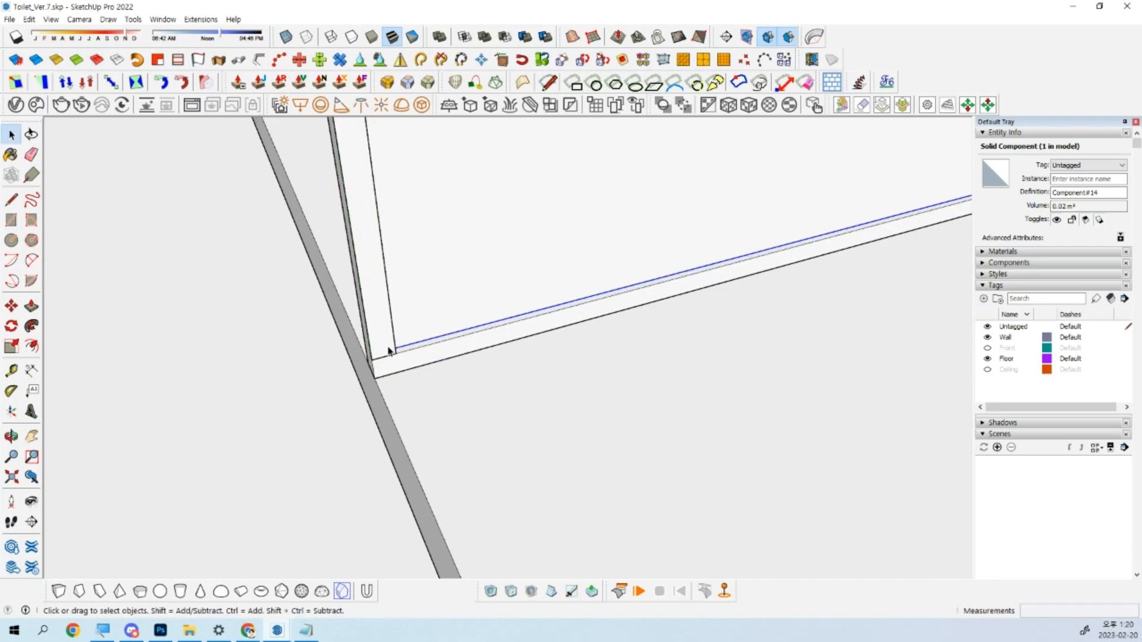
# Scale the narrow strip face downward to reach the bottom edge of the partition frame.
pyautogui.click(388, 349)
pyautogui.scroll(2, 386, 352)
pyautogui.press('s')
pyautogui.click(383, 356)
pyautogui.click(393, 383)
pyautogui.press('space')
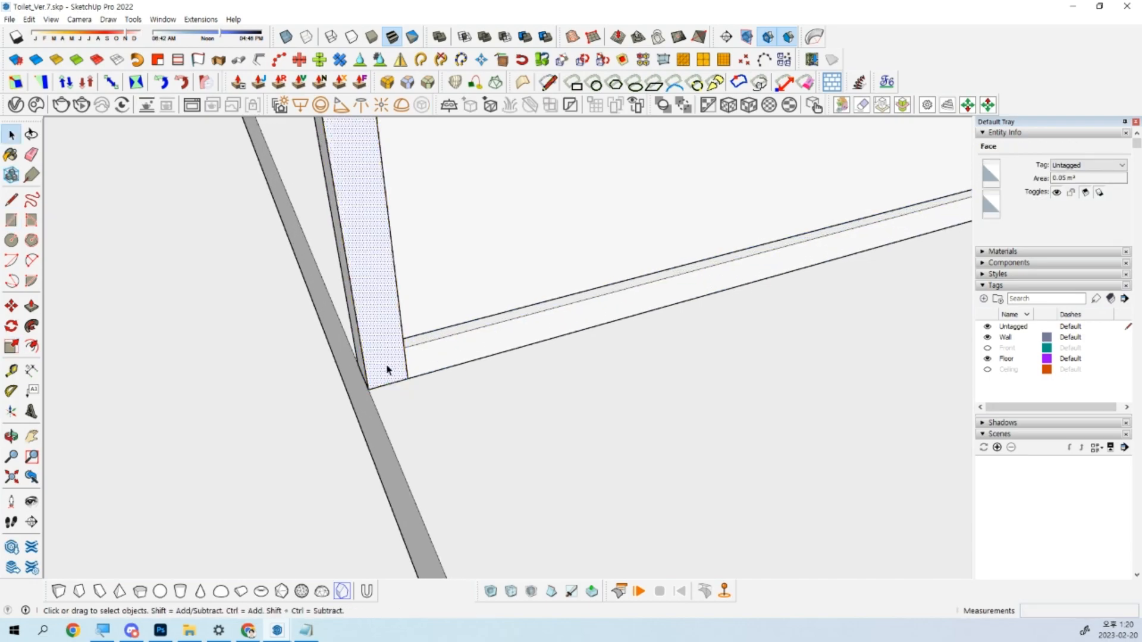
# Push/Pull the strip face out to the platform's front edge to form a second panel perpendicular to the first.
pyautogui.scroll(-8, 387, 369)
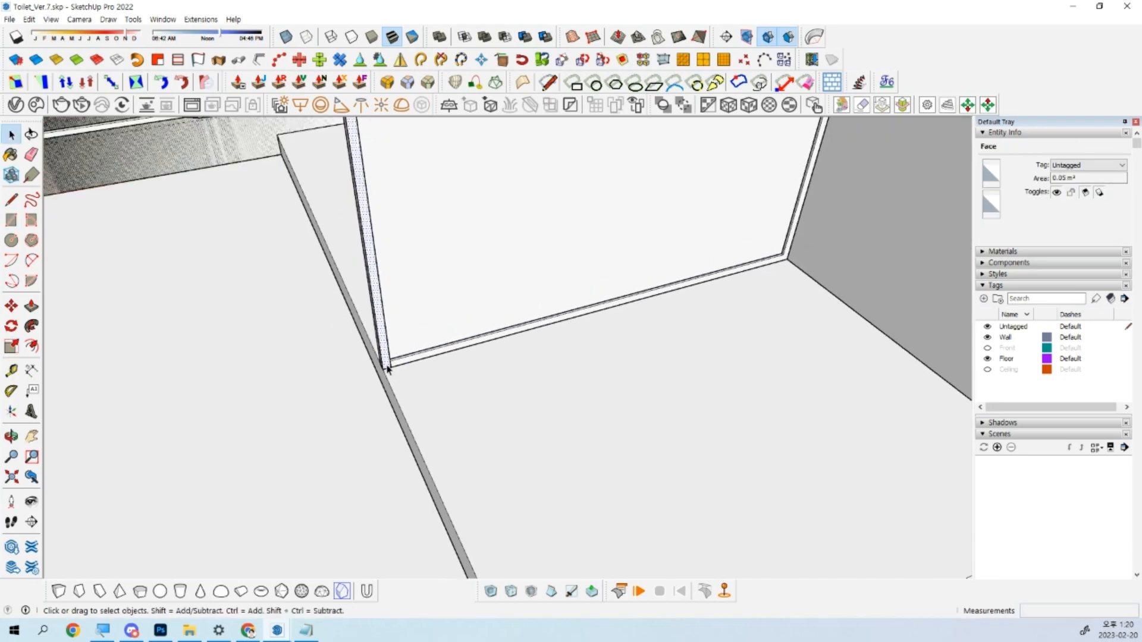
pyautogui.press('p')
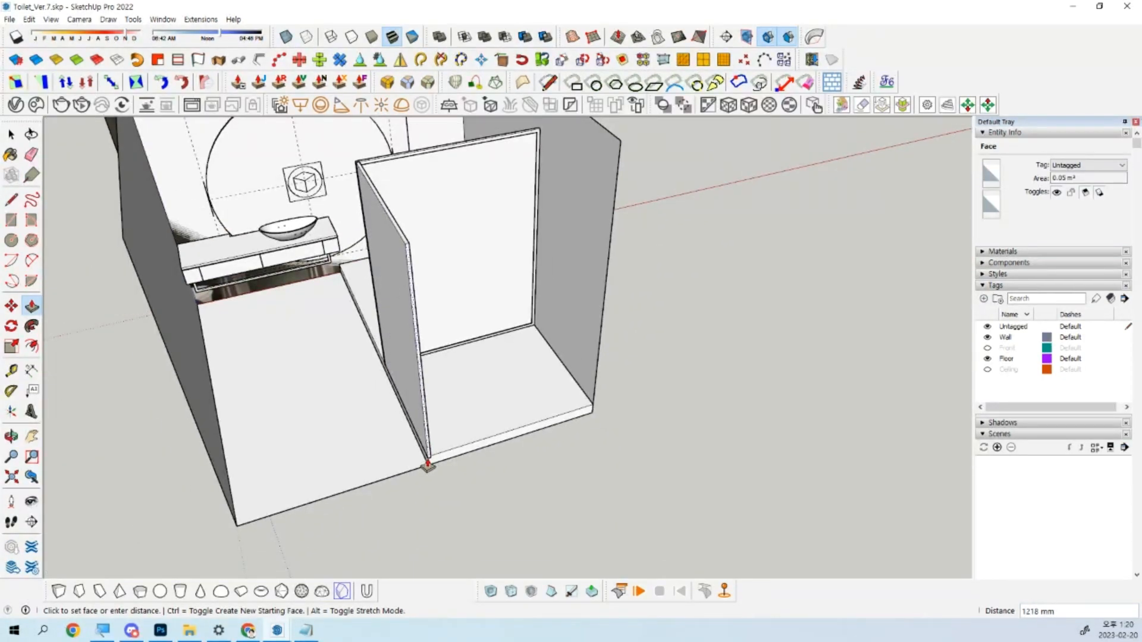
pyautogui.click(590, 406)
pyautogui.press('space')
pyautogui.scroll(5, 512, 381)
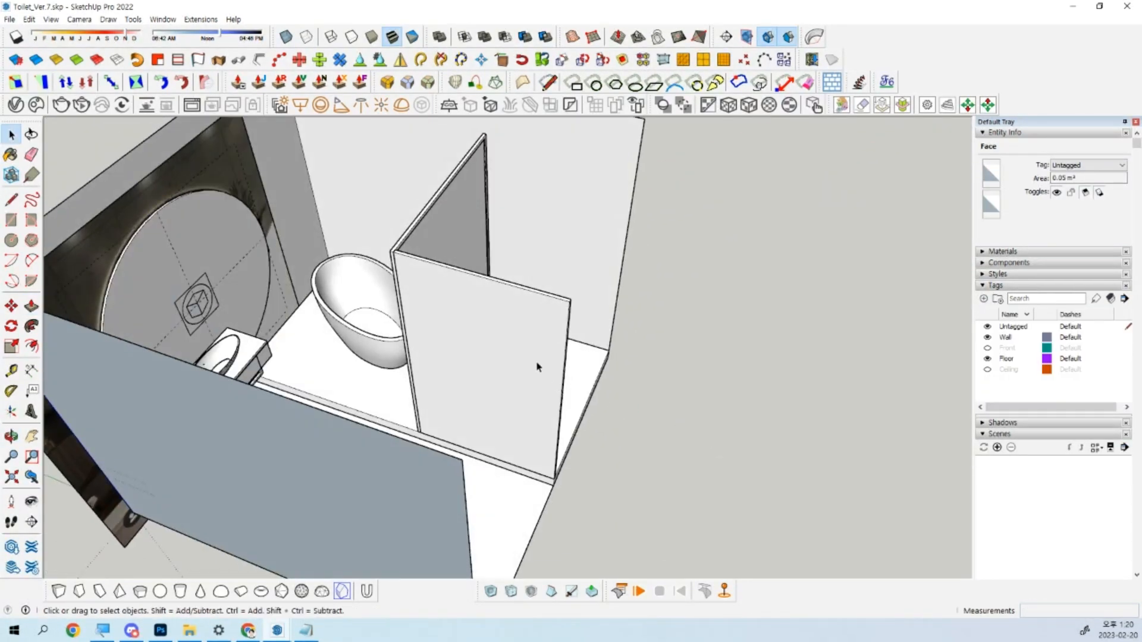
# Select the second panel's outer face and offset its edges inward by 25 mm.
pyautogui.click(536, 364)
pyautogui.scroll(3, 538, 374)
pyautogui.moveTo(543, 387); pyautogui.dragTo(535, 394, button='middle')
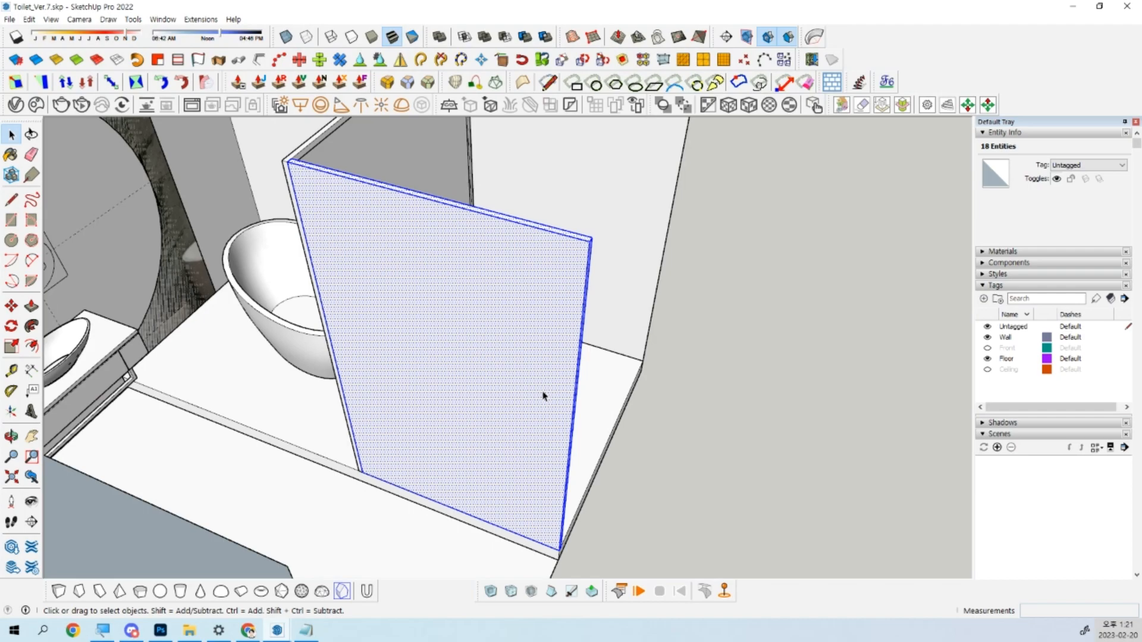
pyautogui.click(503, 386)
pyautogui.moveTo(503, 385); pyautogui.dragTo(605, 481, button='middle')
pyautogui.moveTo(577, 357); pyautogui.dragTo(302, 260, button='middle')
pyautogui.scroll(4, 301, 280)
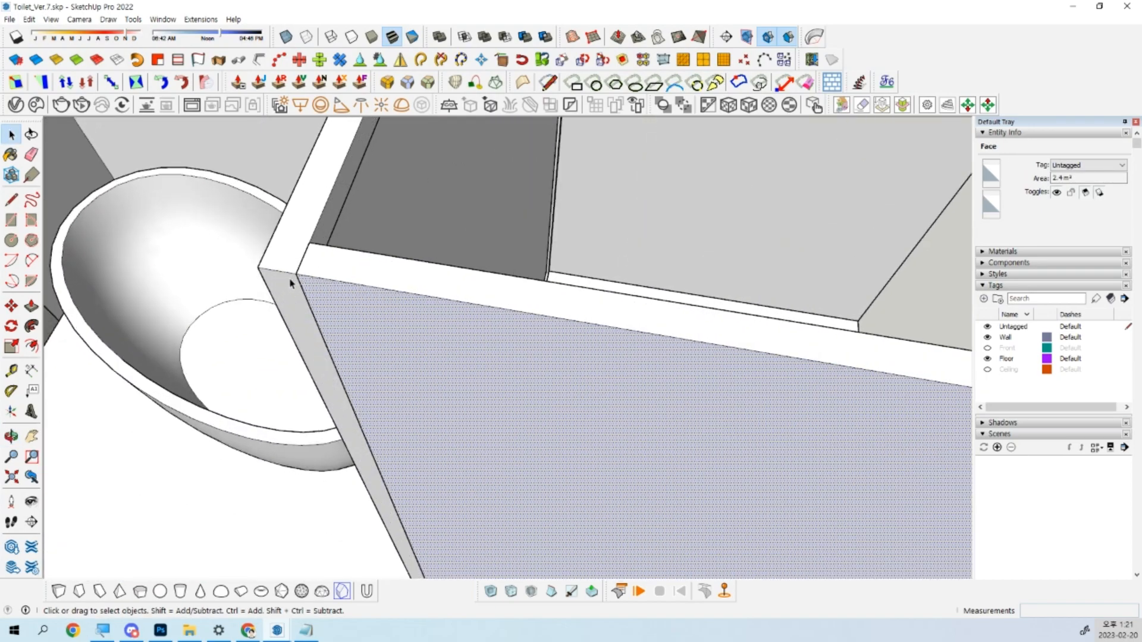
pyautogui.scroll(-5, 294, 279)
pyautogui.press('f')
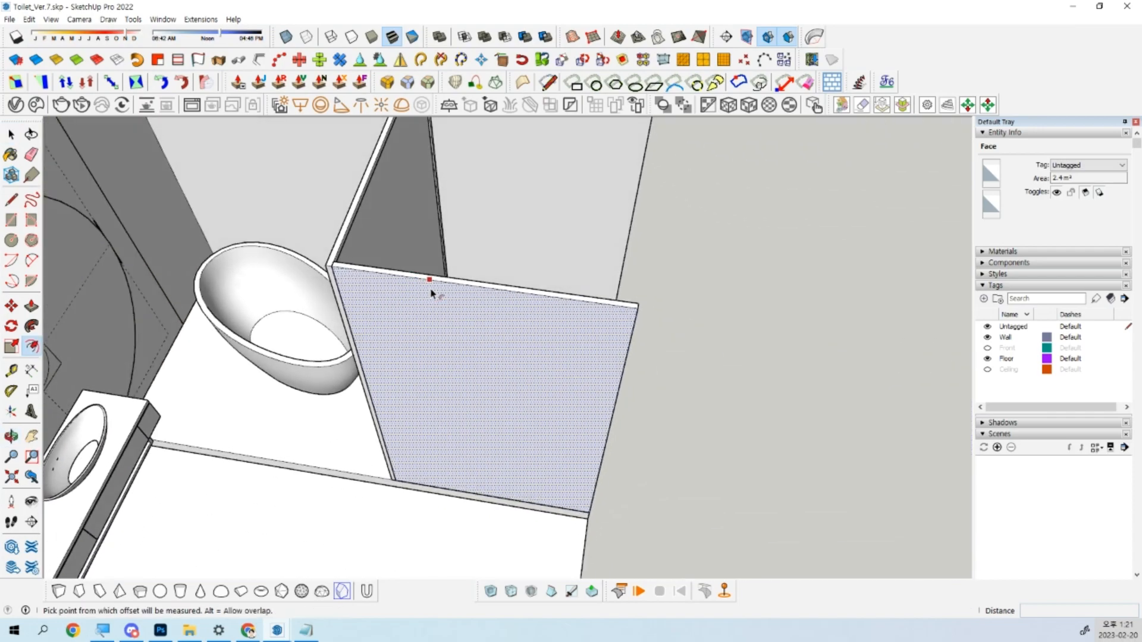
pyautogui.click(433, 292)
pyautogui.write('25')
pyautogui.press('Return')
# Scale the offset inner face sideways to the edge where the second panel meets the first partition.
pyautogui.press('space')
pyautogui.click(440, 345)
pyautogui.scroll(5, 382, 450)
pyautogui.press('s')
pyautogui.click(402, 416)
pyautogui.click(401, 417)
pyautogui.press('space')
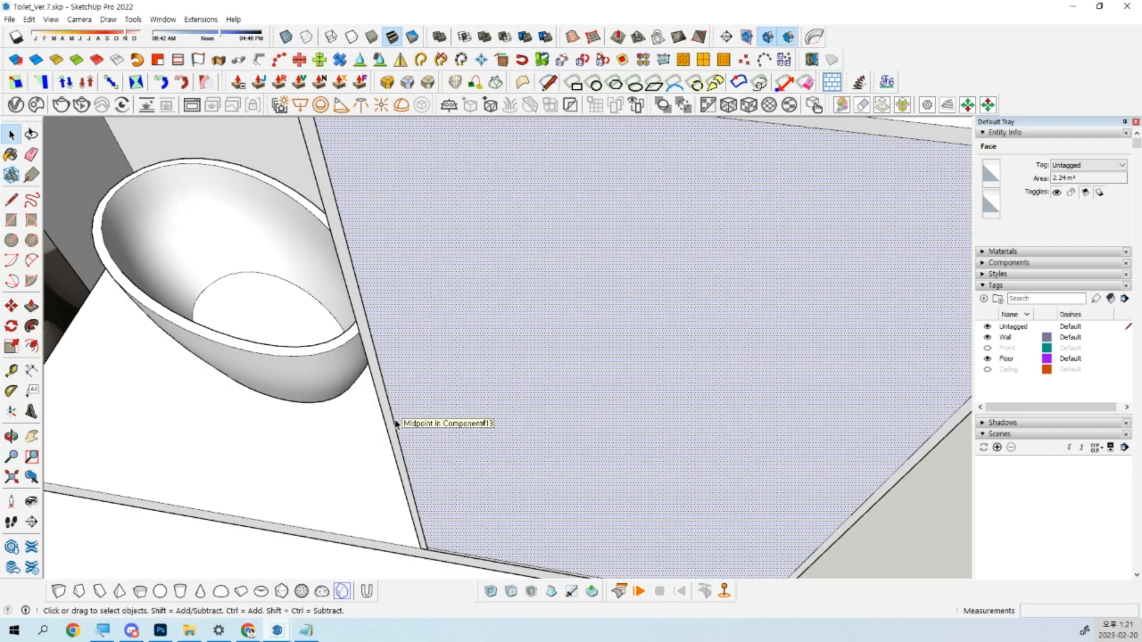
# Push the inner face through the second panel to cut an opening bordered on its top, bottom and front end.
pyautogui.scroll(-5, 395, 422)
pyautogui.click(394, 422)
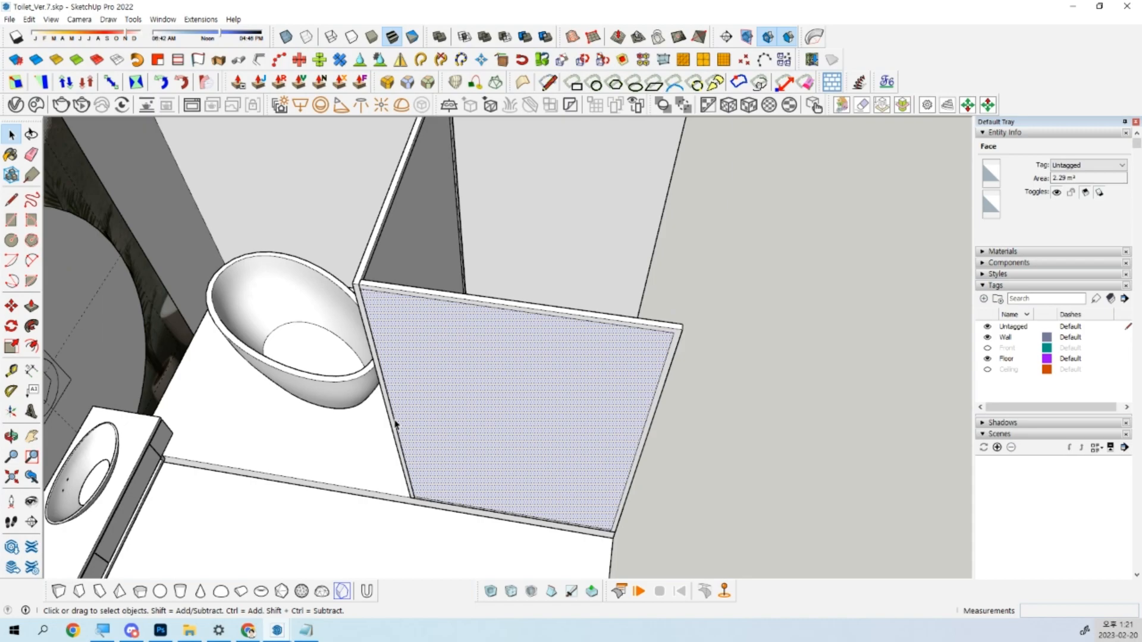
pyautogui.press('p')
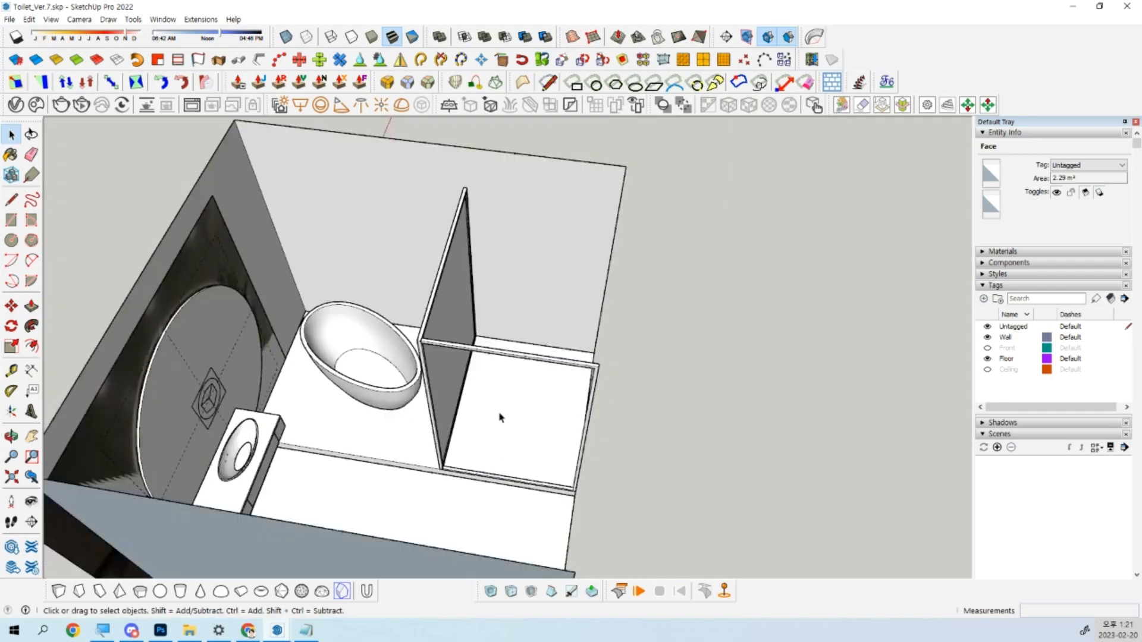
# Try to move the second frame's front end toward the first partition to shorten the frame.
pyautogui.scroll(2, 529, 434)
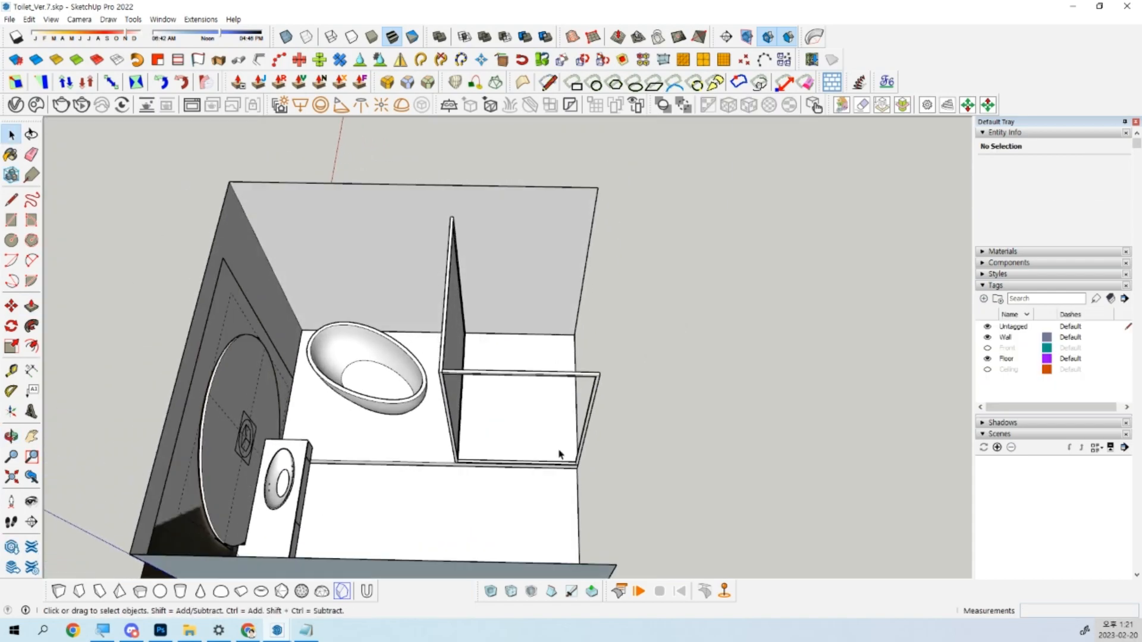
pyautogui.scroll(3, 559, 455)
pyautogui.moveTo(525, 255); pyautogui.dragTo(731, 547)
pyautogui.press('m')
pyautogui.click(561, 530)
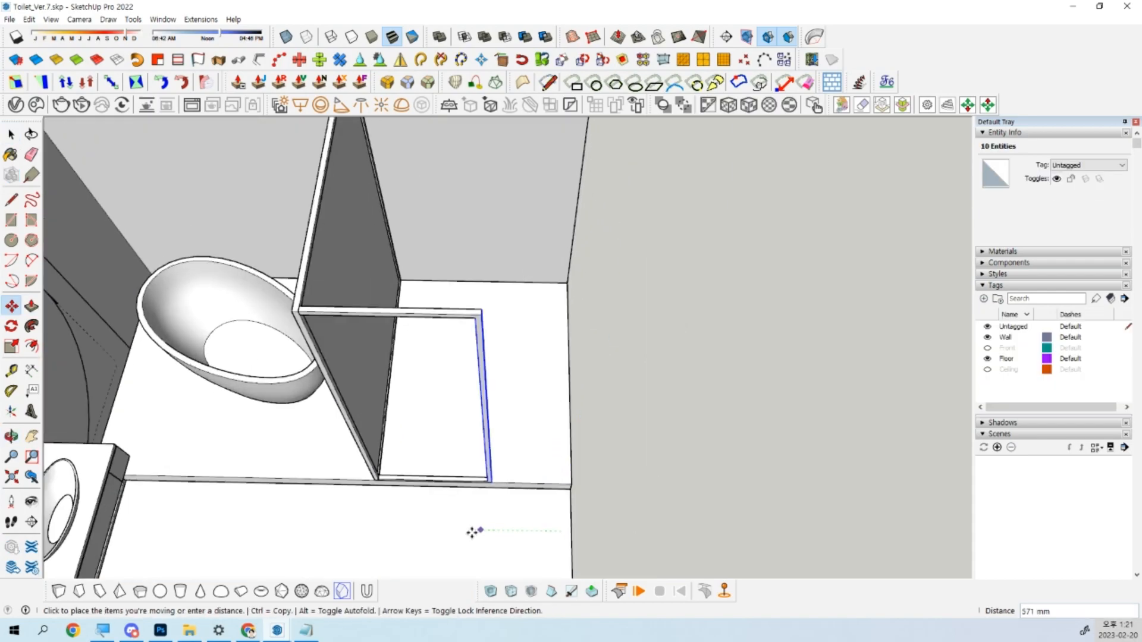
pyautogui.click(403, 532)
pyautogui.moveTo(403, 532); pyautogui.dragTo(543, 468, button='middle')
pyautogui.press('space')
pyautogui.click(543, 468)
# Dimension the second frame's top edge from the first partition to the frame's far end.
pyautogui.scroll(3, 542, 468)
pyautogui.click(31, 371)
pyautogui.scroll(-2, 238, 419)
pyautogui.moveTo(238, 419); pyautogui.dragTo(218, 321, button='middle')
pyautogui.click(211, 309)
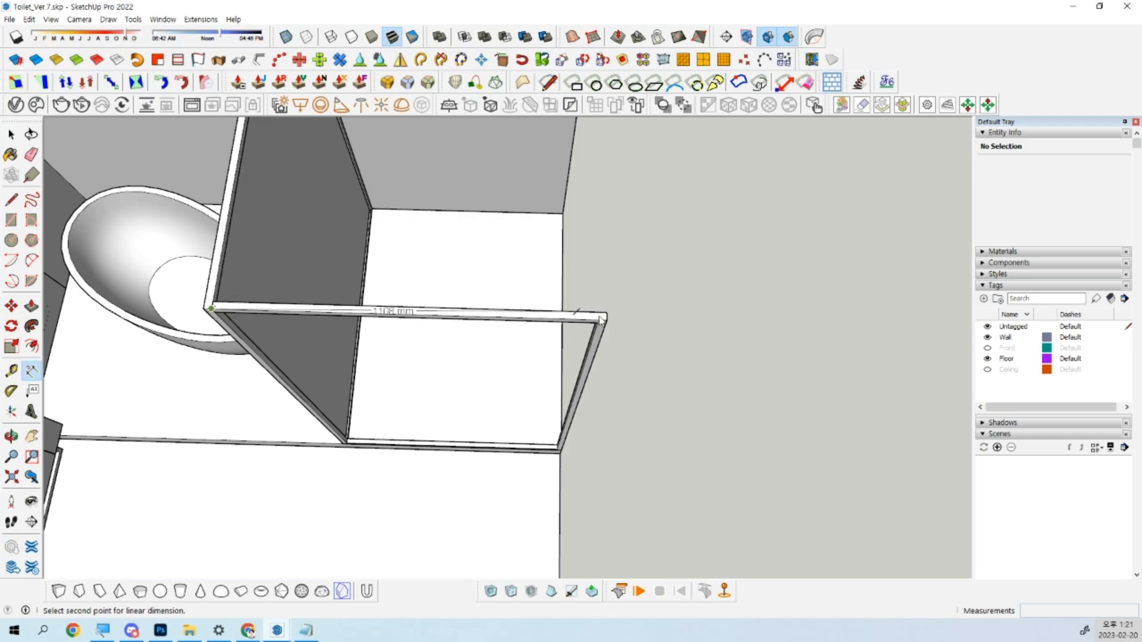
pyautogui.click(604, 319)
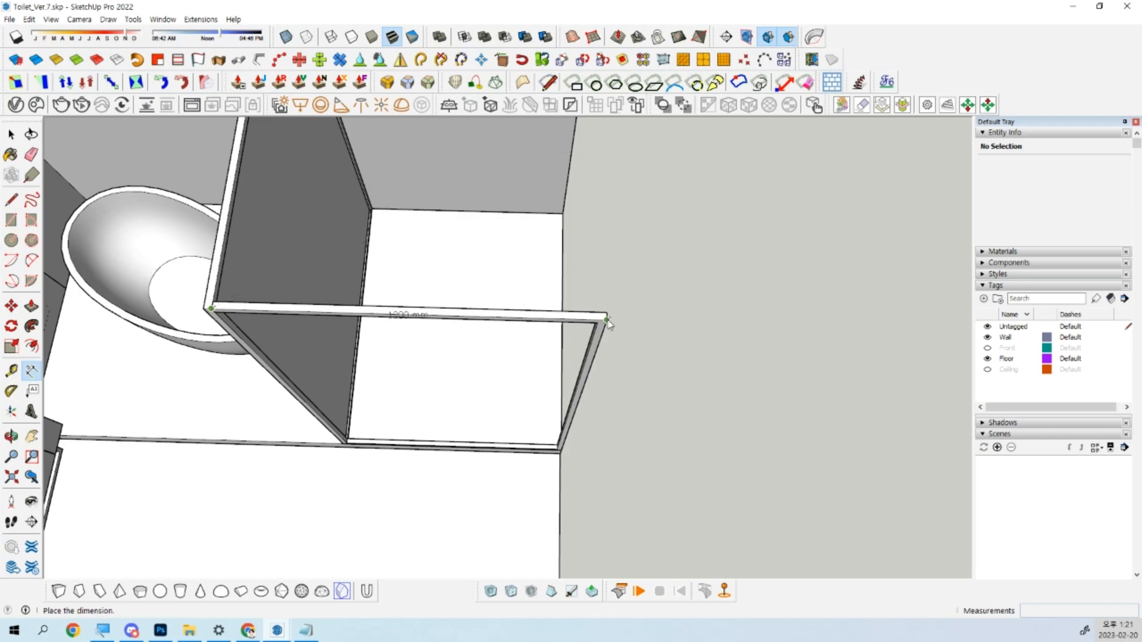
pyautogui.click(599, 255)
pyautogui.press('space')
pyautogui.scroll(3, 400, 301)
pyautogui.scroll(-2, 426, 329)
pyautogui.moveTo(452, 337); pyautogui.dragTo(457, 329, button='middle')
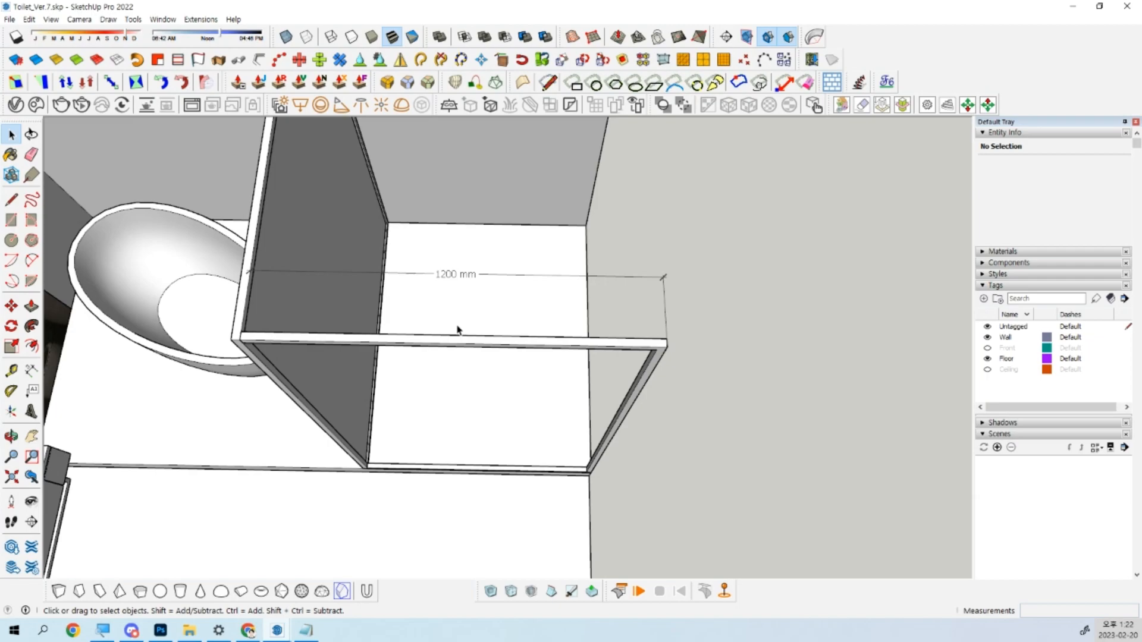
pyautogui.scroll(-5, 510, 286)
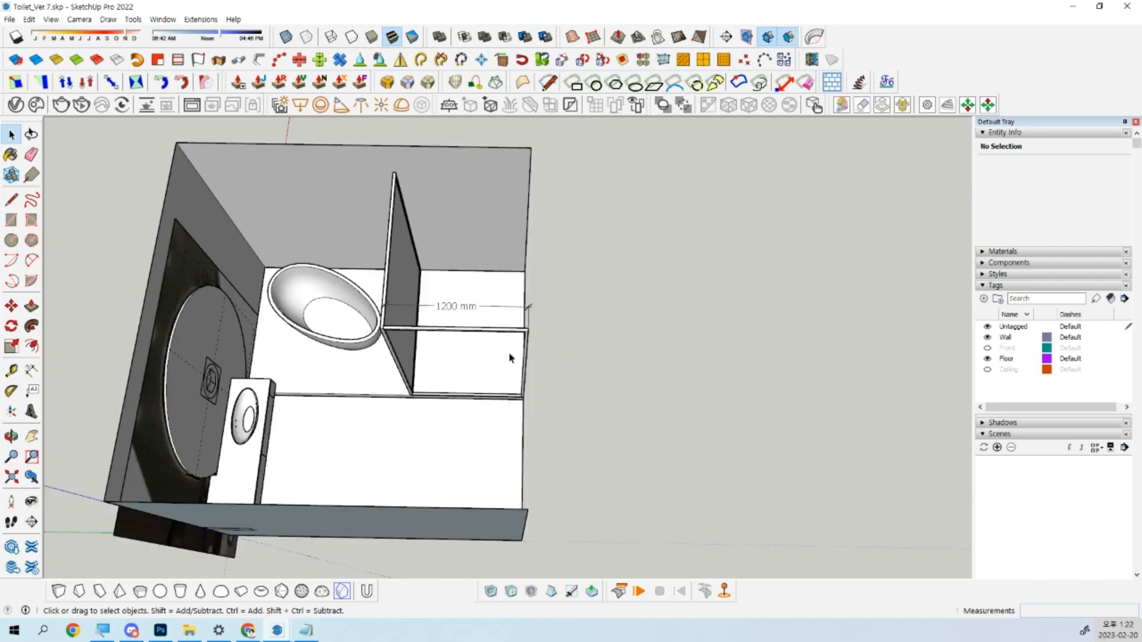
pyautogui.scroll(4, 527, 288)
pyautogui.moveTo(498, 292); pyautogui.dragTo(621, 476)
pyautogui.scroll(-2, 595, 464)
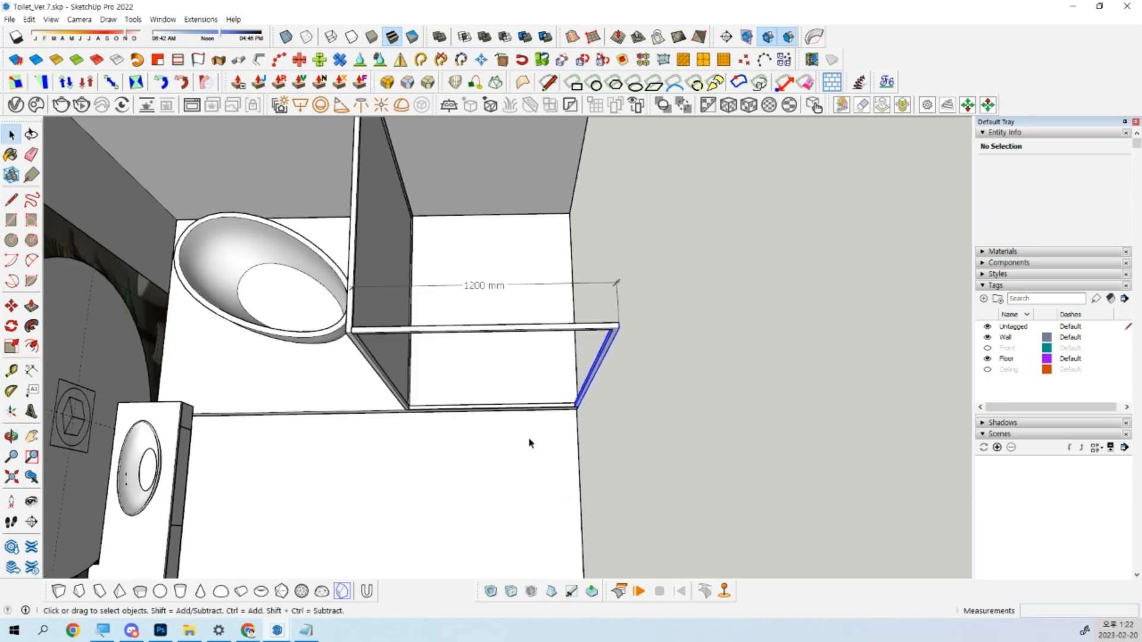
pyautogui.press('m')
pyautogui.click(571, 444)
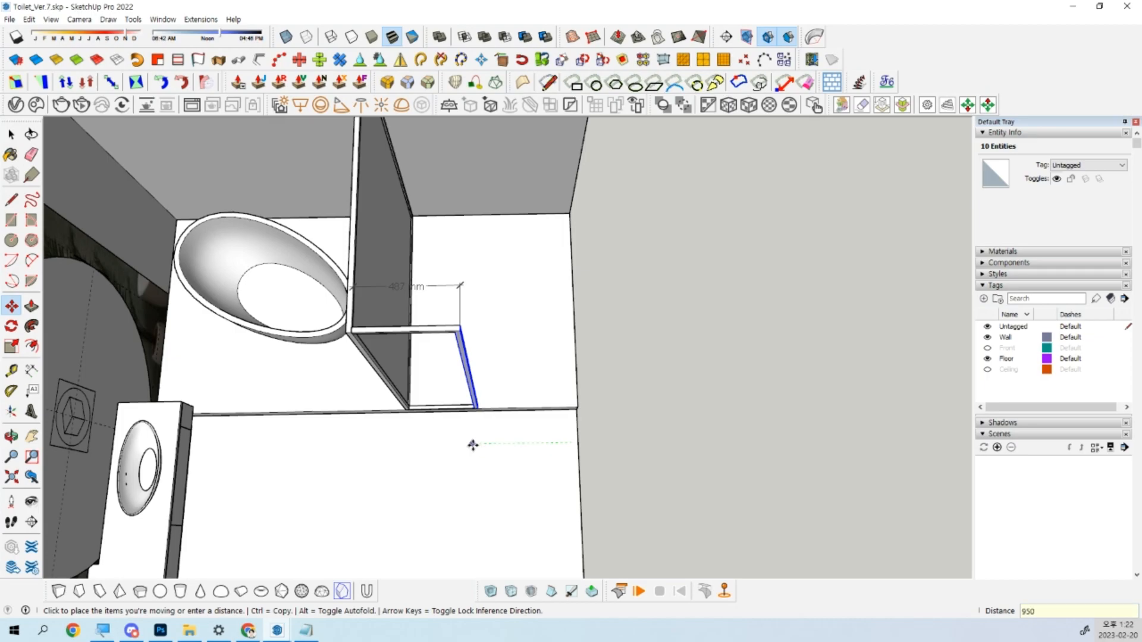
pyautogui.press('Escape')
pyautogui.scroll(2, 412, 322)
pyautogui.scroll(3, 413, 321)
pyautogui.moveTo(413, 321); pyautogui.dragTo(505, 307, button='middle')
pyautogui.press('space')
pyautogui.scroll(-4, 505, 308)
pyautogui.moveTo(497, 388); pyautogui.dragTo(480, 262, button='middle')
pyautogui.scroll(-3, 479, 262)
pyautogui.moveTo(550, 413); pyautogui.dragTo(532, 370, button='middle')
pyautogui.press('m')
pyautogui.click(453, 461)
pyautogui.press('space')
# Select the second frame's far end and move it 950 mm toward the first partition to shorten the frame.
pyautogui.moveTo(584, 418); pyautogui.dragTo(493, 217, button='middle')
pyautogui.moveTo(493, 218); pyautogui.dragTo(641, 445)
pyautogui.press('m')
pyautogui.click(669, 450)
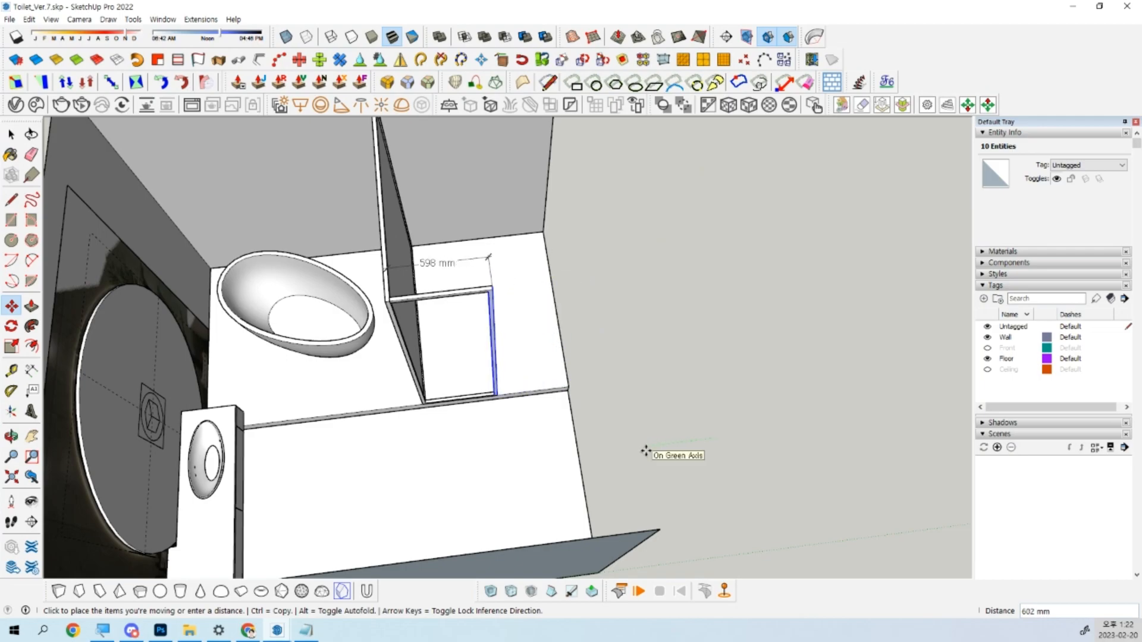
pyautogui.write('950')
pyautogui.press('Return')
pyautogui.press('space')
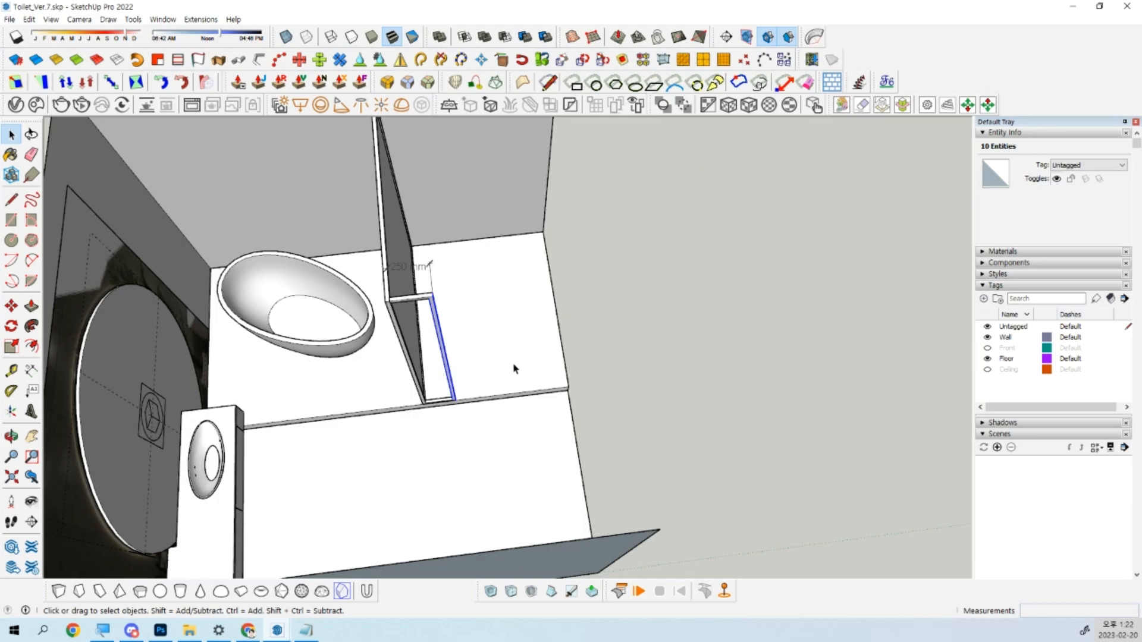
# Erase the linear dimension above the shortened second frame.
pyautogui.scroll(3, 440, 271)
pyautogui.press('e')
pyautogui.click(426, 263)
pyautogui.press('space')
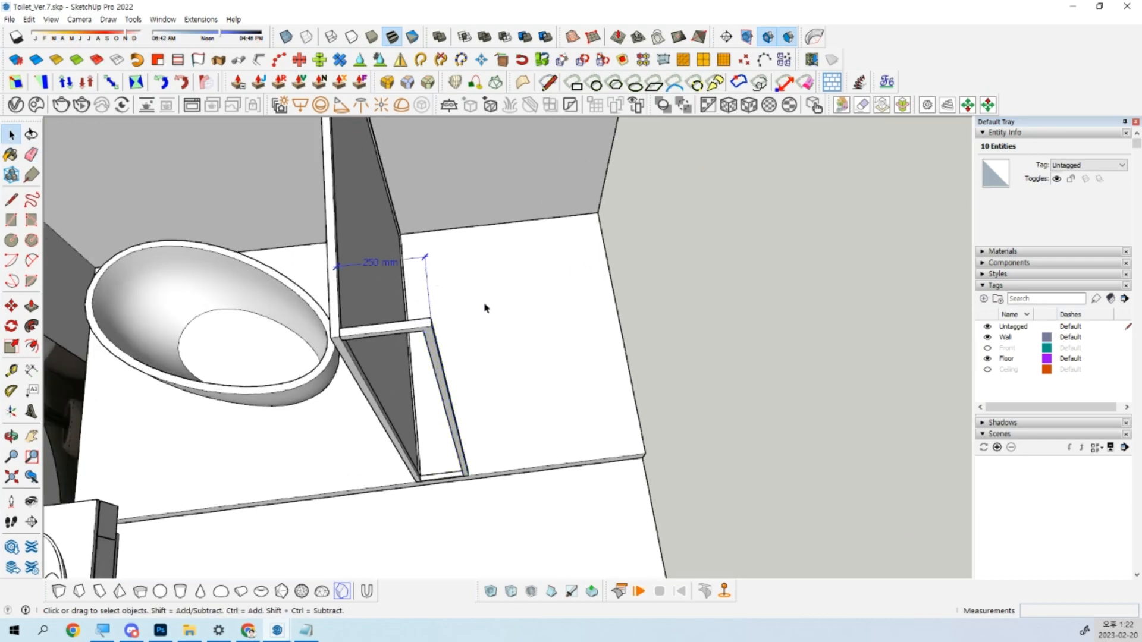
pyautogui.scroll(-3, 486, 310)
pyautogui.scroll(3, 463, 317)
pyautogui.press('e')
pyautogui.click(449, 264)
pyautogui.press('space')
# Select all the connected geometry of the shortened second frame.
pyautogui.scroll(-3, 467, 250)
pyautogui.scroll(4, 449, 268)
pyautogui.moveTo(463, 303)
pyautogui.mouseDown(button='middle')
pyautogui.moveTo(450, 267)
pyautogui.moveTo(668, 434)
pyautogui.mouseUp(button='middle')
pyautogui.click(455, 253)
pyautogui.tripleClick(456, 255)
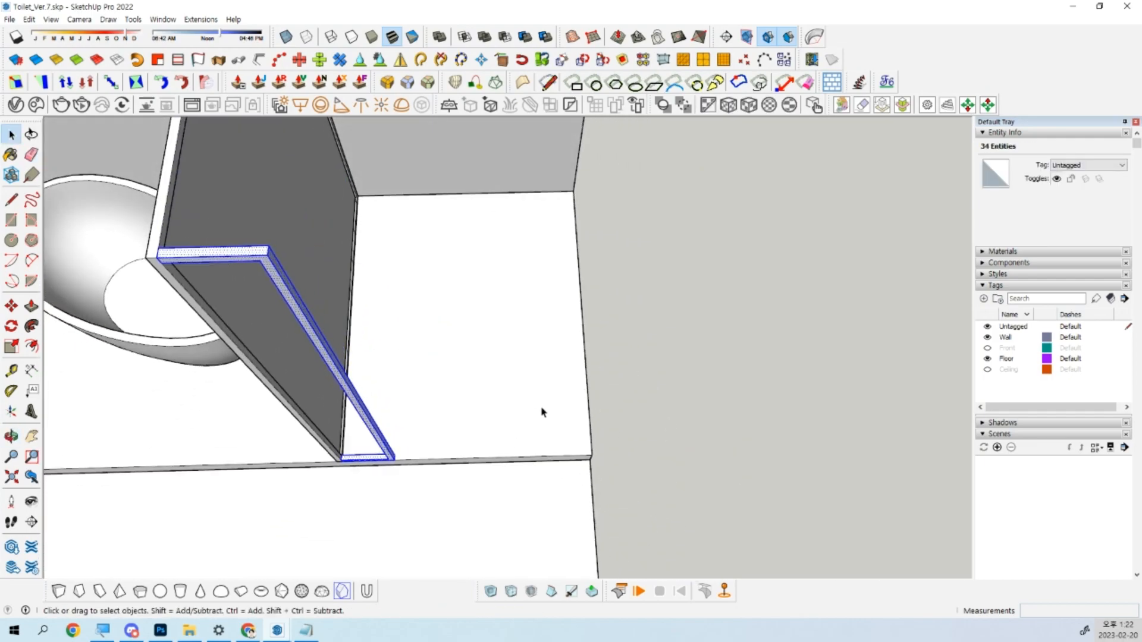
# Draw a 250 by 25 mm rectangle at the outer front corner of the raised platform.
pyautogui.scroll(2, 580, 457)
pyautogui.click(573, 454)
pyautogui.moveTo(573, 454); pyautogui.dragTo(591, 440, button='middle')
pyautogui.press('r')
pyautogui.click(587, 443)
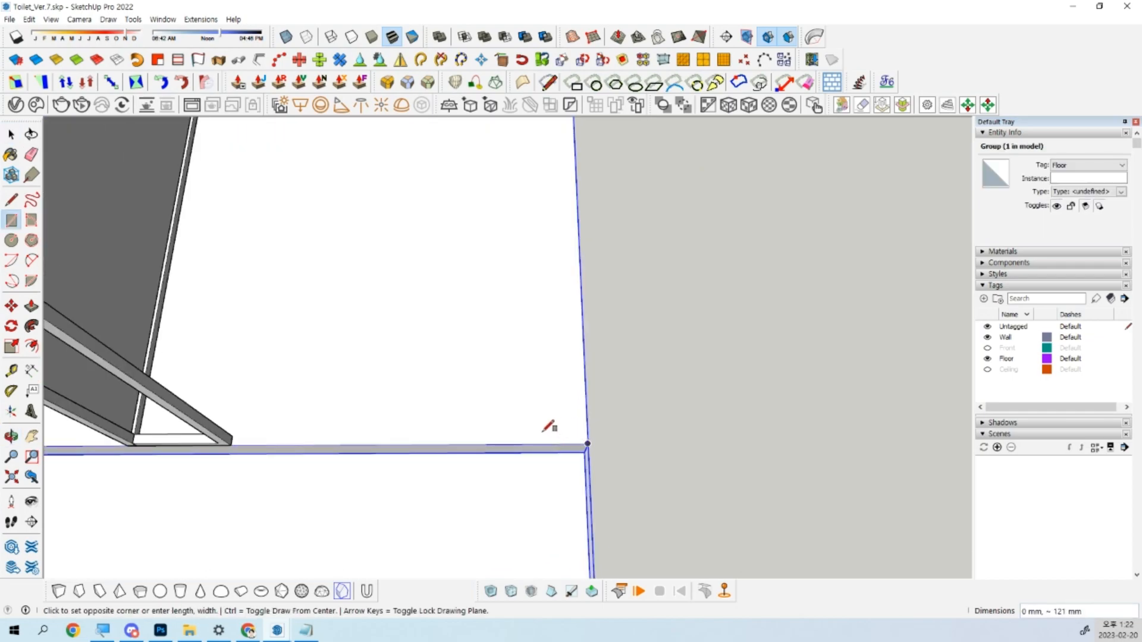
pyautogui.write('250,250')
pyautogui.press('Return')
pyautogui.write('250,25')
pyautogui.press('Return')
pyautogui.press('space')
# Extrude the corner rectangle up to the height of the shortened second frame.
pyautogui.scroll(-5, 500, 416)
pyautogui.press('p')
pyautogui.click(507, 424)
pyautogui.click(301, 293)
pyautogui.press('space')
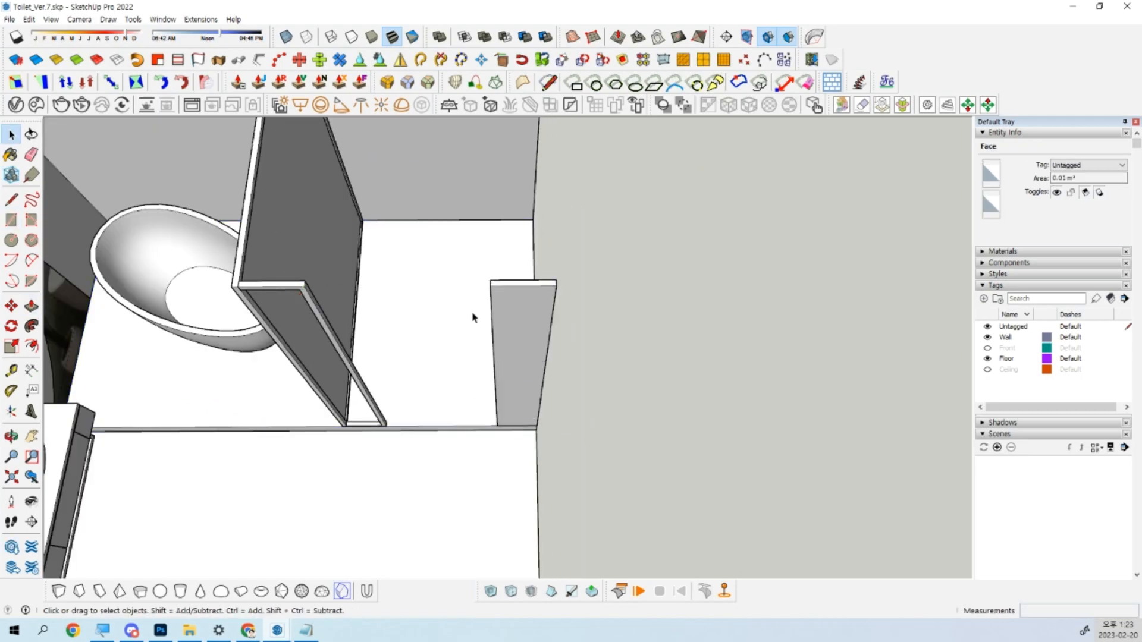
# Offset the edges of the corner panel's front face inward by 25 mm.
pyautogui.press('f')
pyautogui.click(522, 288)
pyautogui.write('25')
pyautogui.press('Return')
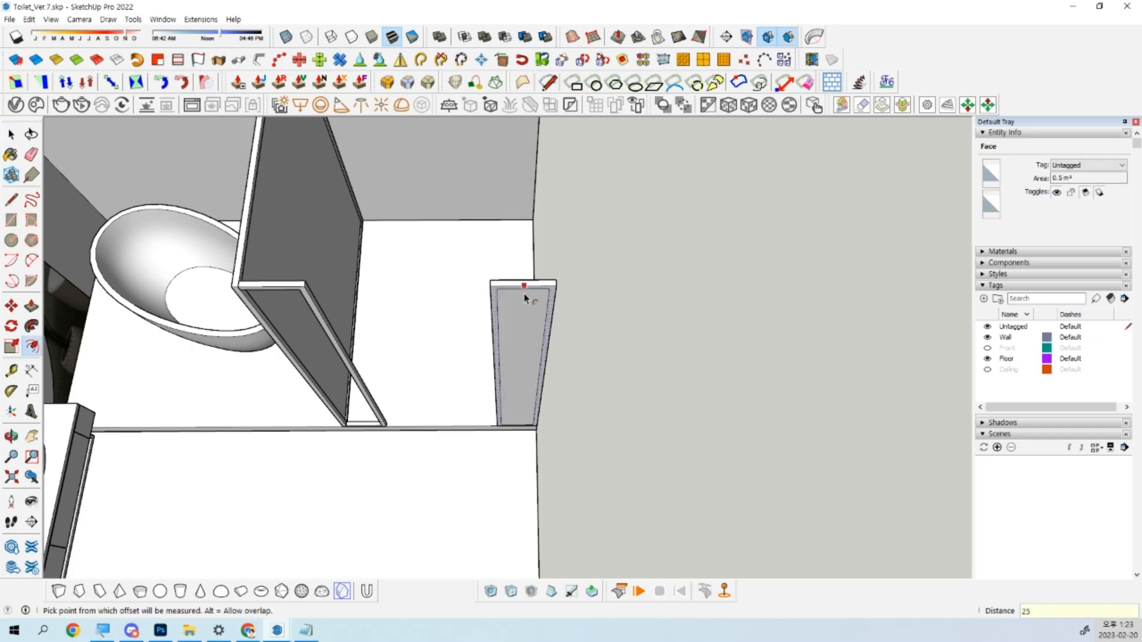
pyautogui.press('space')
# Push the corner panel's inner face through its thickness to open up the frame.
pyautogui.scroll(4, 531, 347)
pyautogui.click(518, 368)
pyautogui.press('p')
pyautogui.click(519, 366)
pyautogui.click(526, 357)
pyautogui.press('space')
# Compare the lengths of the inner top edges of the corner frame and the second frame.
pyautogui.scroll(-5, 527, 357)
pyautogui.moveTo(527, 357); pyautogui.dragTo(481, 237, button='middle')
pyautogui.scroll(4, 481, 237)
pyautogui.scroll(2, 481, 236)
pyautogui.scroll(3, 498, 268)
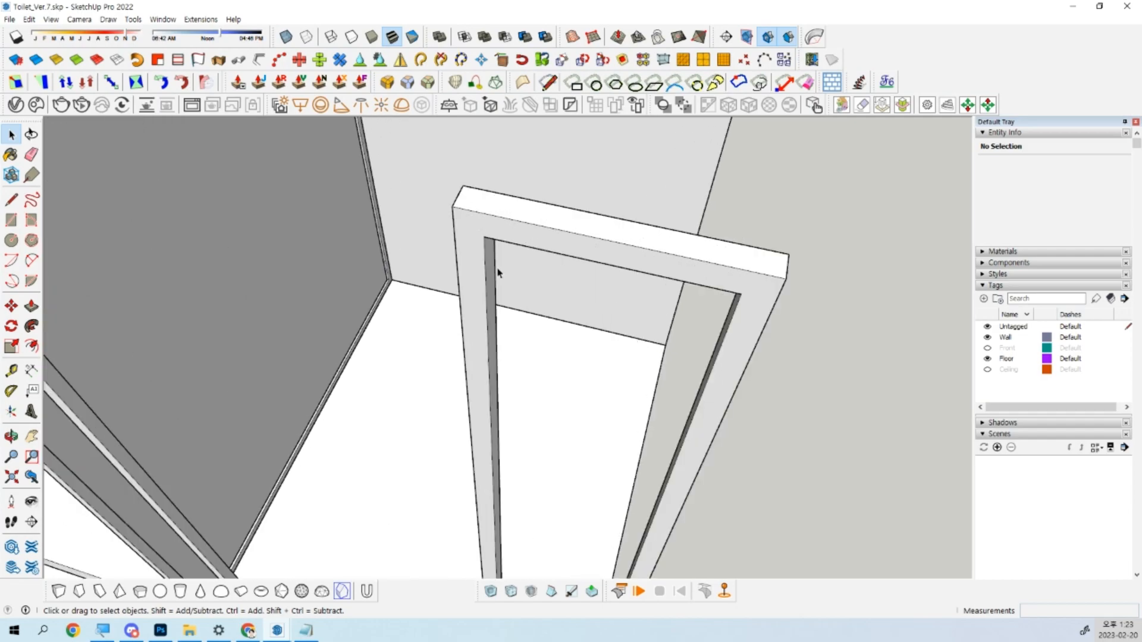
pyautogui.click(502, 248)
pyautogui.scroll(-3, 501, 247)
pyautogui.moveTo(477, 260); pyautogui.dragTo(430, 273, button='middle')
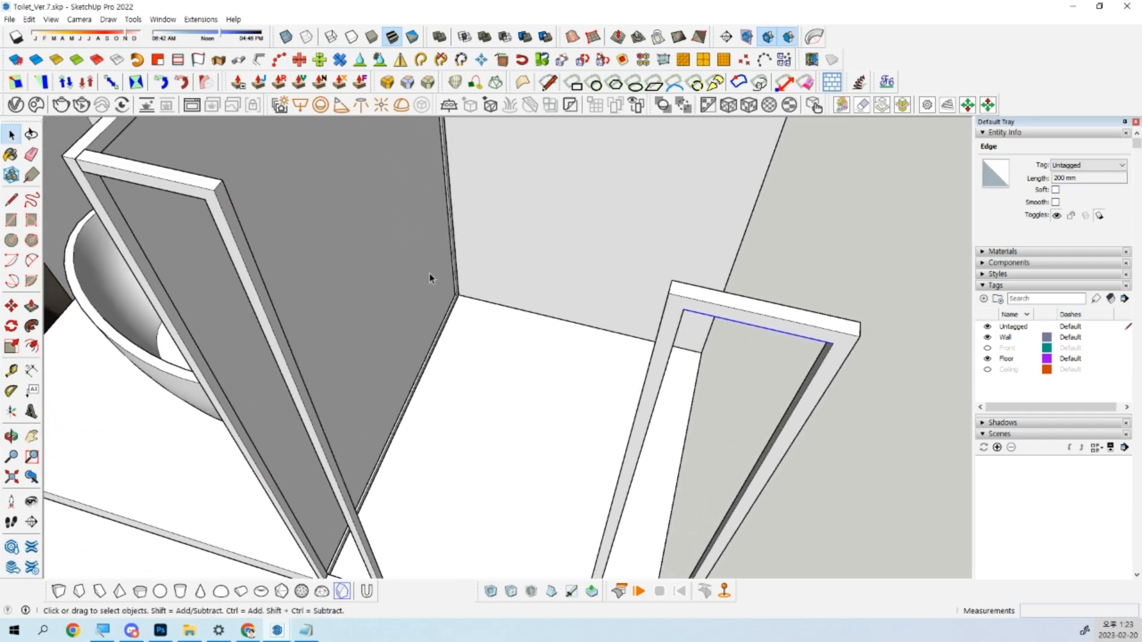
pyautogui.scroll(-4, 186, 200)
pyautogui.moveTo(185, 200); pyautogui.dragTo(388, 172, button='middle')
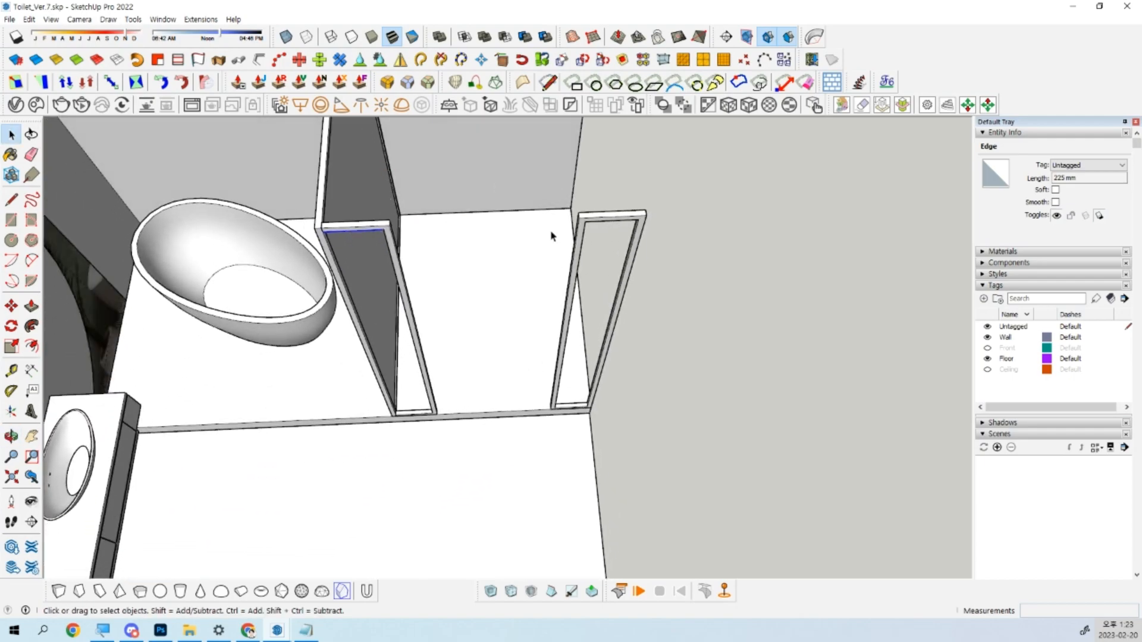
pyautogui.scroll(2, 591, 228)
pyautogui.scroll(-3, 520, 233)
pyautogui.moveTo(520, 233); pyautogui.dragTo(345, 240, button='middle')
pyautogui.moveTo(329, 235); pyautogui.dragTo(424, 461)
pyautogui.moveTo(424, 462); pyautogui.dragTo(485, 336, button='middle')
pyautogui.press('l')
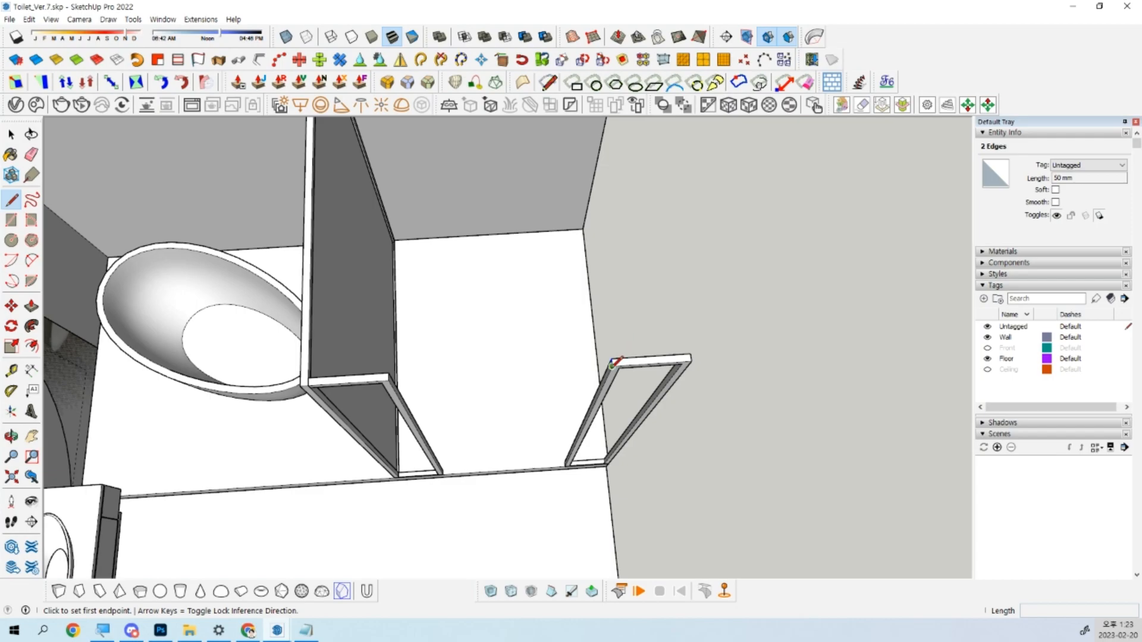
pyautogui.click(611, 365)
pyautogui.press('space')
# Check the inner top edges of the two narrow frames again and inspect the gap between them.
pyautogui.moveTo(392, 382); pyautogui.dragTo(423, 234, button='middle')
pyautogui.scroll(8, 554, 309)
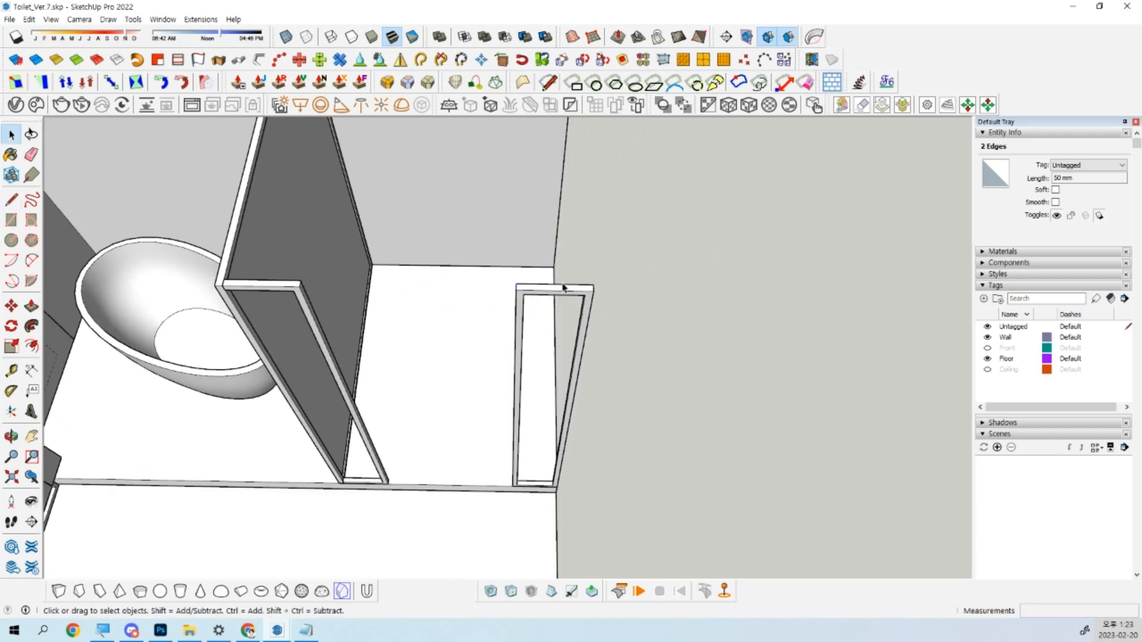
pyautogui.scroll(-6, 552, 318)
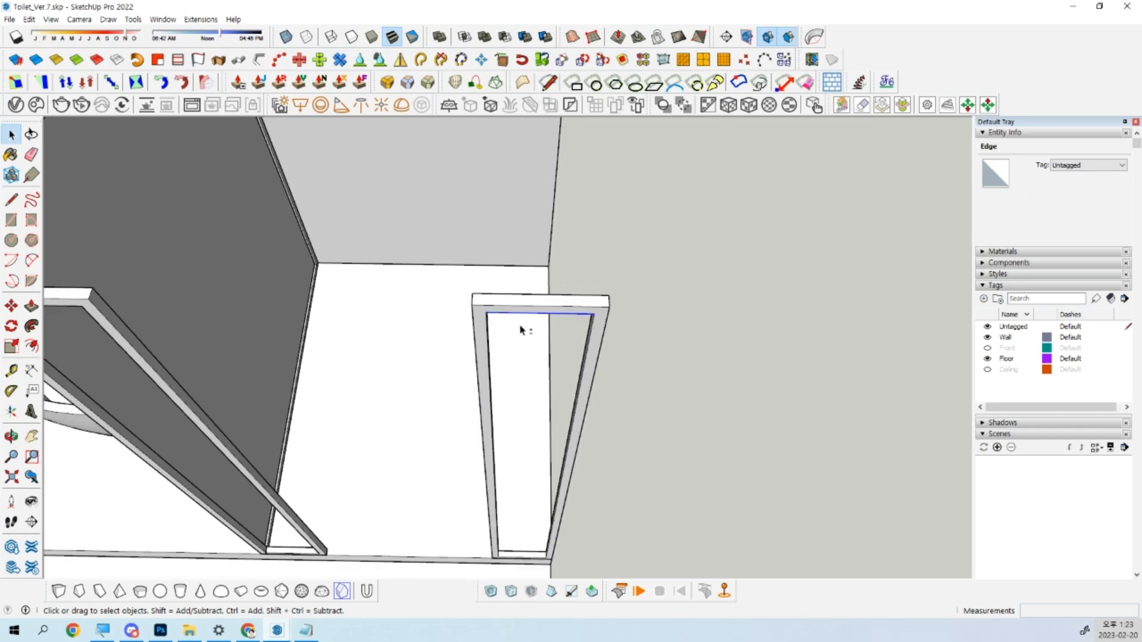
pyautogui.click(501, 243)
pyautogui.moveTo(502, 244); pyautogui.dragTo(387, 272, button='middle')
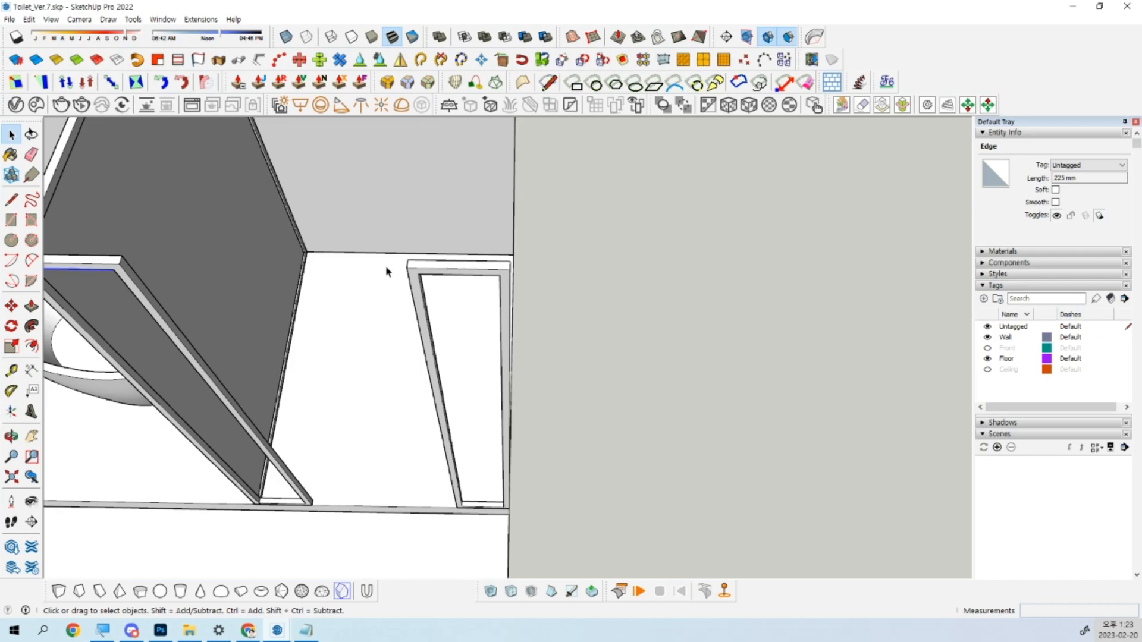
pyautogui.moveTo(387, 242); pyautogui.dragTo(488, 268, button='middle')
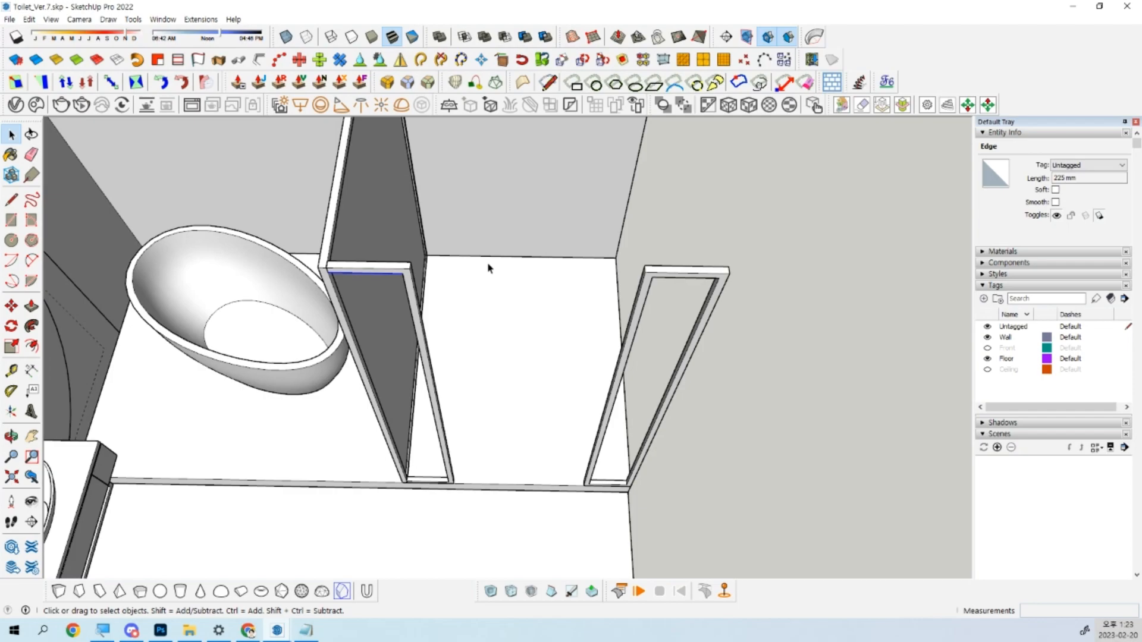
pyautogui.moveTo(577, 352); pyautogui.dragTo(372, 277, button='middle')
# Draw a rectangle filling the opening of the narrow frame attached to the first partition.
pyautogui.click(372, 277)
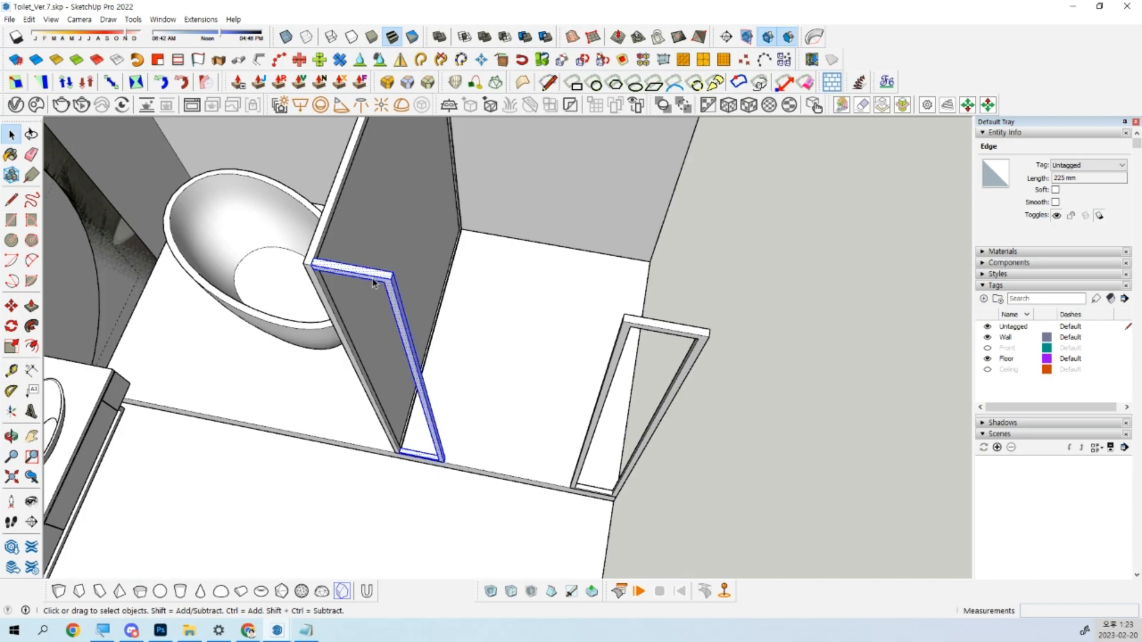
pyautogui.click(635, 319)
pyautogui.scroll(3, 450, 307)
pyautogui.press('r')
pyautogui.click(250, 245)
pyautogui.click(463, 524)
pyautogui.press('space')
pyautogui.moveTo(463, 525)
pyautogui.mouseDown(button='middle')
pyautogui.moveTo(623, 483)
pyautogui.moveTo(359, 510)
pyautogui.moveTo(333, 530)
pyautogui.moveTo(561, 526)
pyautogui.moveTo(652, 409)
pyautogui.mouseUp(button='middle')
# Extrude the rectangle in the second frame into a thin pane and make it a component.
pyautogui.click(364, 350)
pyautogui.moveTo(365, 349); pyautogui.dragTo(370, 484, button='middle')
pyautogui.press('p')
pyautogui.click(369, 465)
pyautogui.press('Escape')
pyautogui.press('space')
pyautogui.click(352, 388)
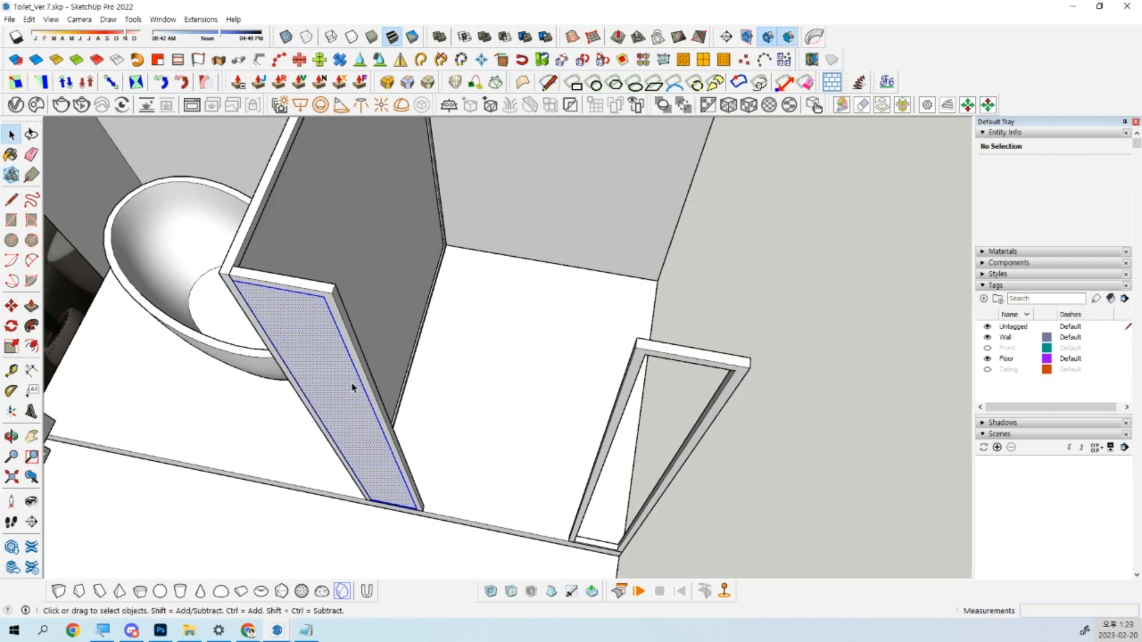
# Move the pane back from the second frame's front face so it sits within the frame's thickness.
pyautogui.scroll(8, 417, 484)
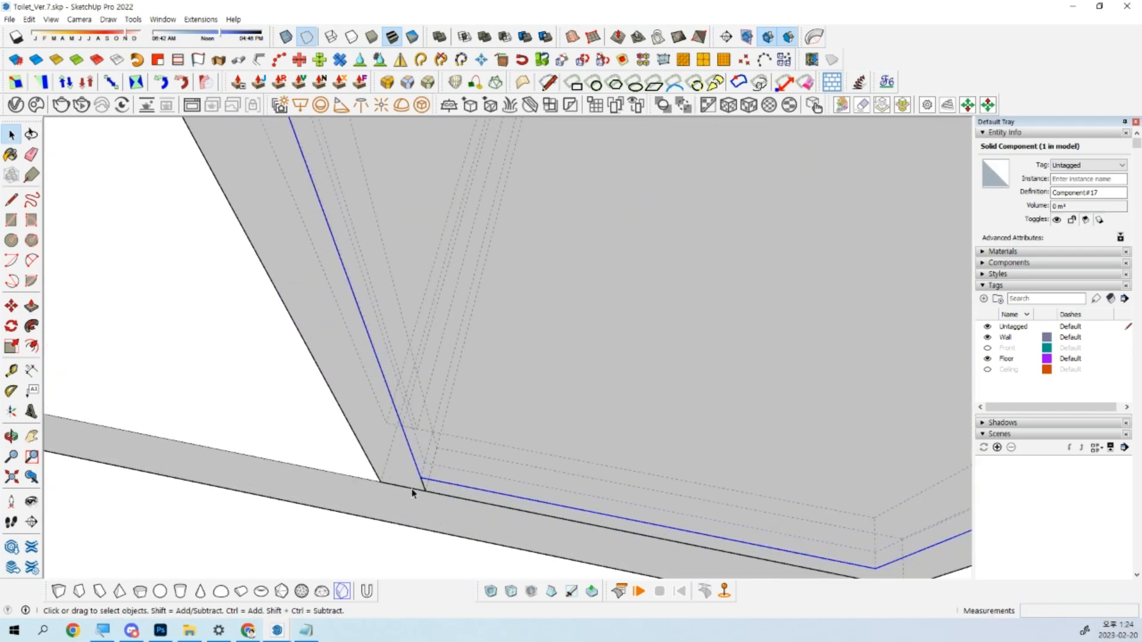
pyautogui.moveTo(421, 474); pyautogui.dragTo(377, 309, button='middle')
pyautogui.press('m')
pyautogui.click(382, 306)
pyautogui.press('space')
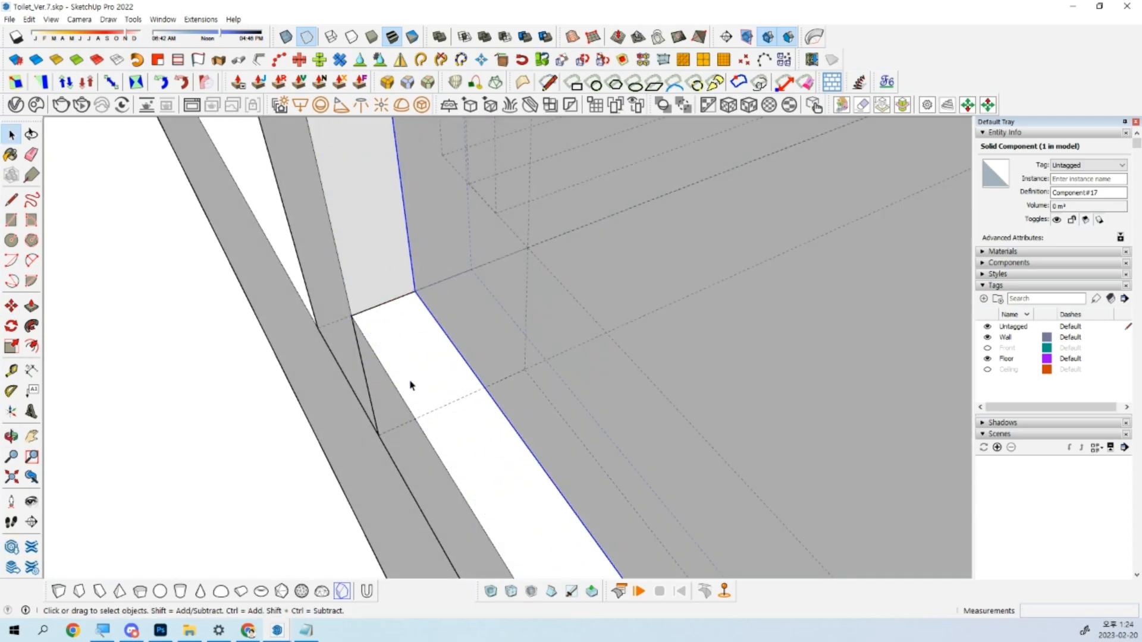
pyautogui.scroll(-10, 411, 386)
pyautogui.scroll(-3, 528, 415)
# Draw a rectangle filling the opening of the frame at the platform's outer corner.
pyautogui.scroll(10, 433, 408)
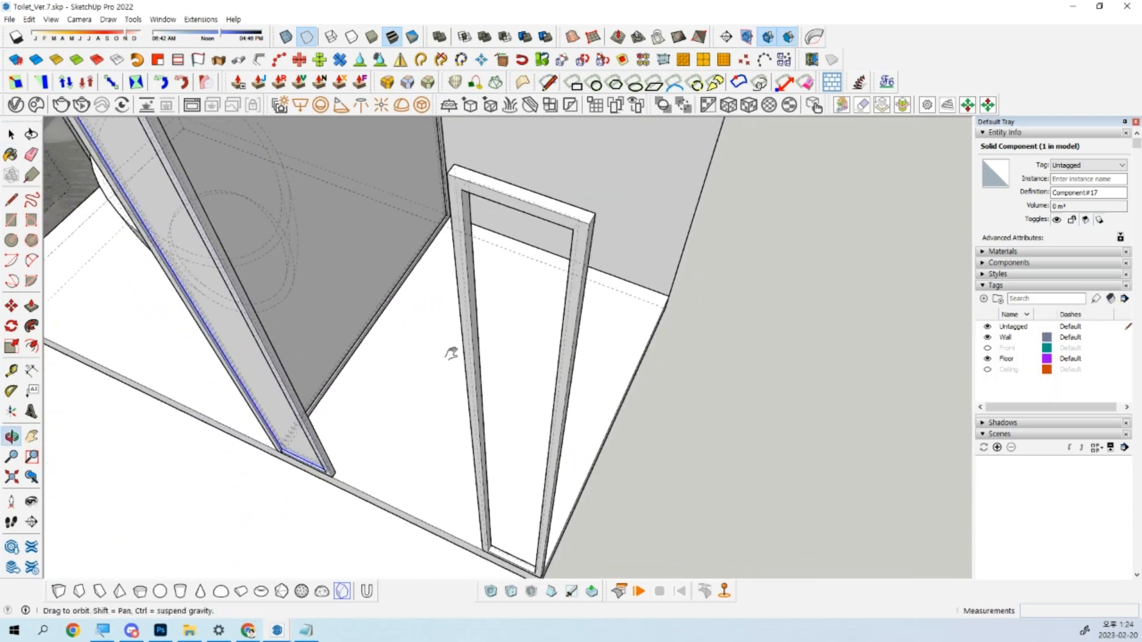
pyautogui.press('l')
pyautogui.moveTo(485, 205); pyautogui.dragTo(443, 149, button='middle')
pyautogui.press('r')
pyautogui.click(436, 145)
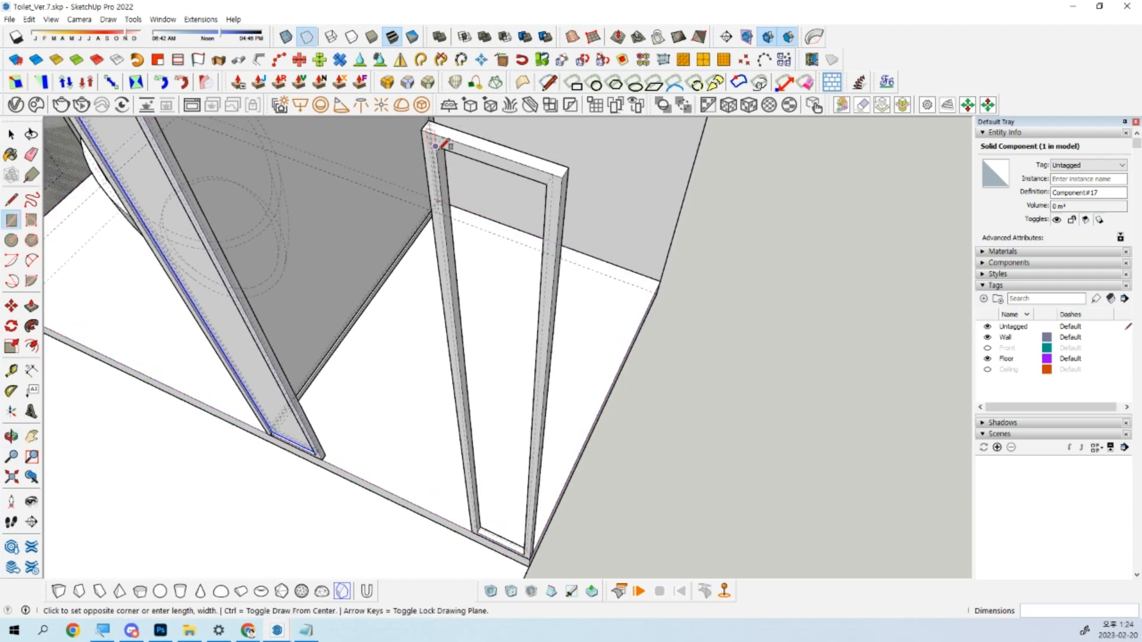
pyautogui.click(526, 528)
pyautogui.press('space')
# Extrude the corner frame's rectangle into a thin pane and make it a component.
pyautogui.click(507, 538)
pyautogui.scroll(3, 502, 535)
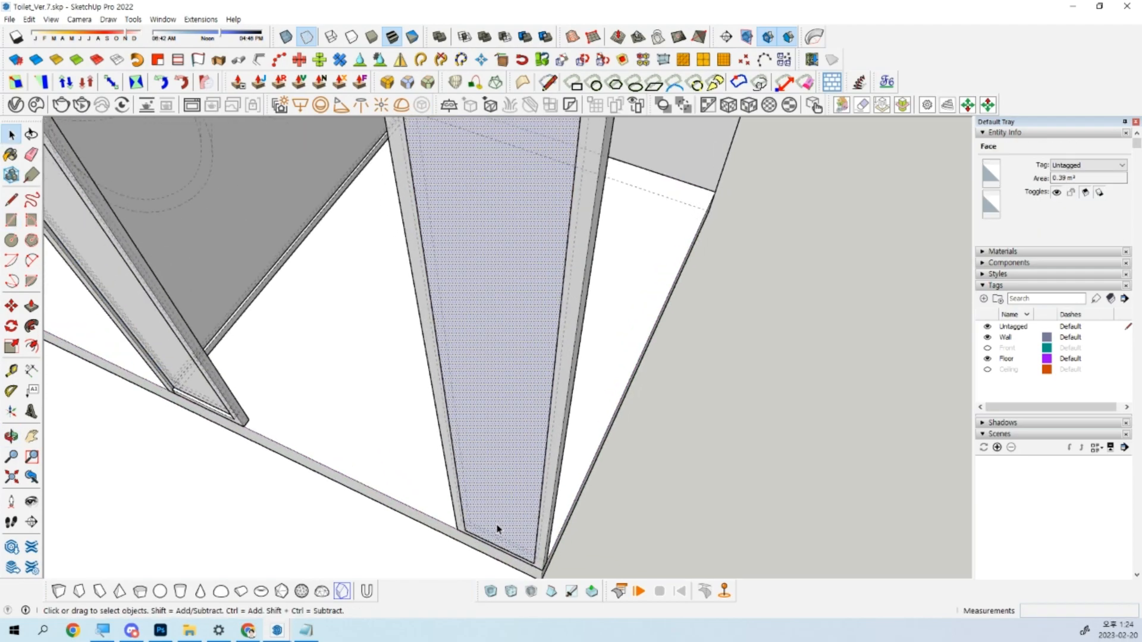
pyautogui.press('p')
pyautogui.press('space')
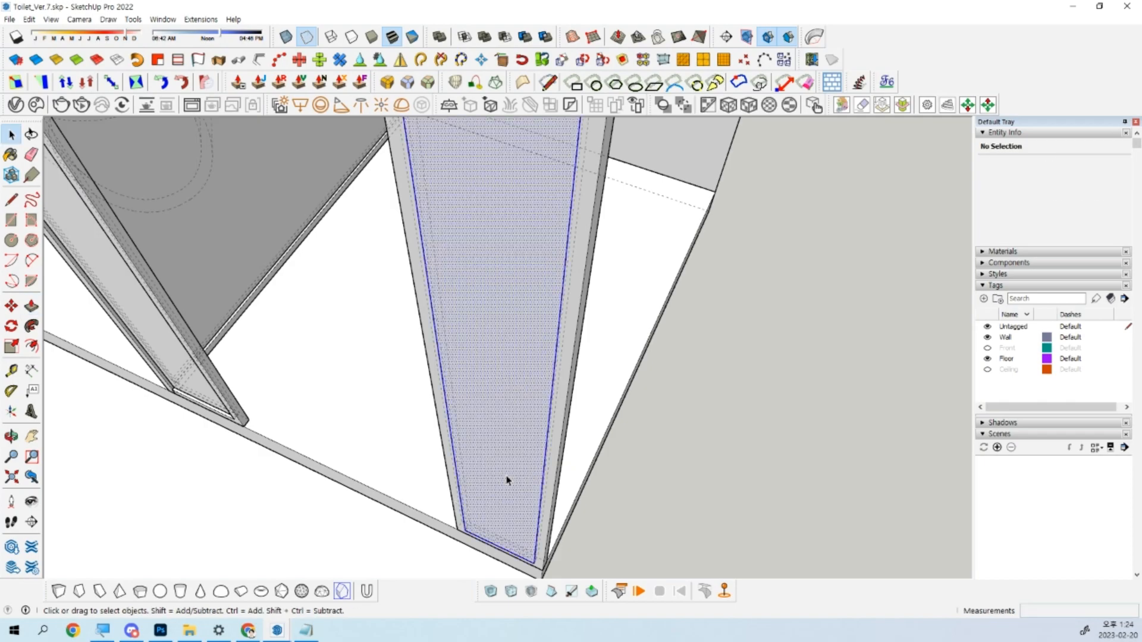
# Move the corner pane back from the frame's front face so it sits within the frame's thickness.
pyautogui.scroll(6, 518, 514)
pyautogui.moveTo(351, 535); pyautogui.dragTo(436, 374, button='middle')
pyautogui.press('m')
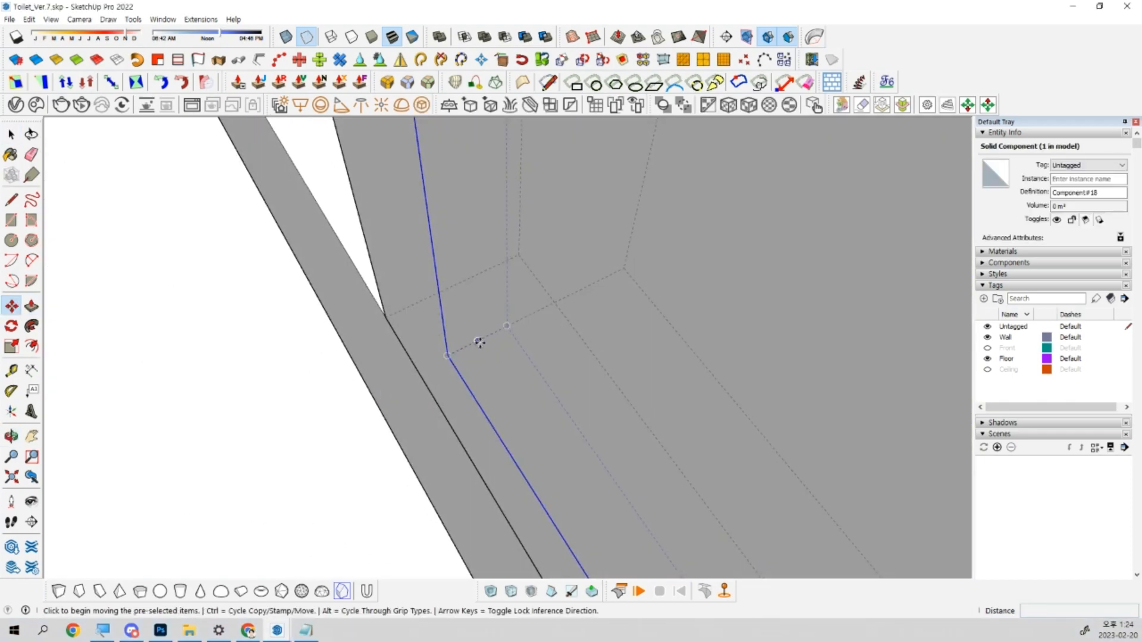
pyautogui.click(479, 339)
pyautogui.click(544, 308)
pyautogui.press('space')
pyautogui.scroll(-12, 552, 339)
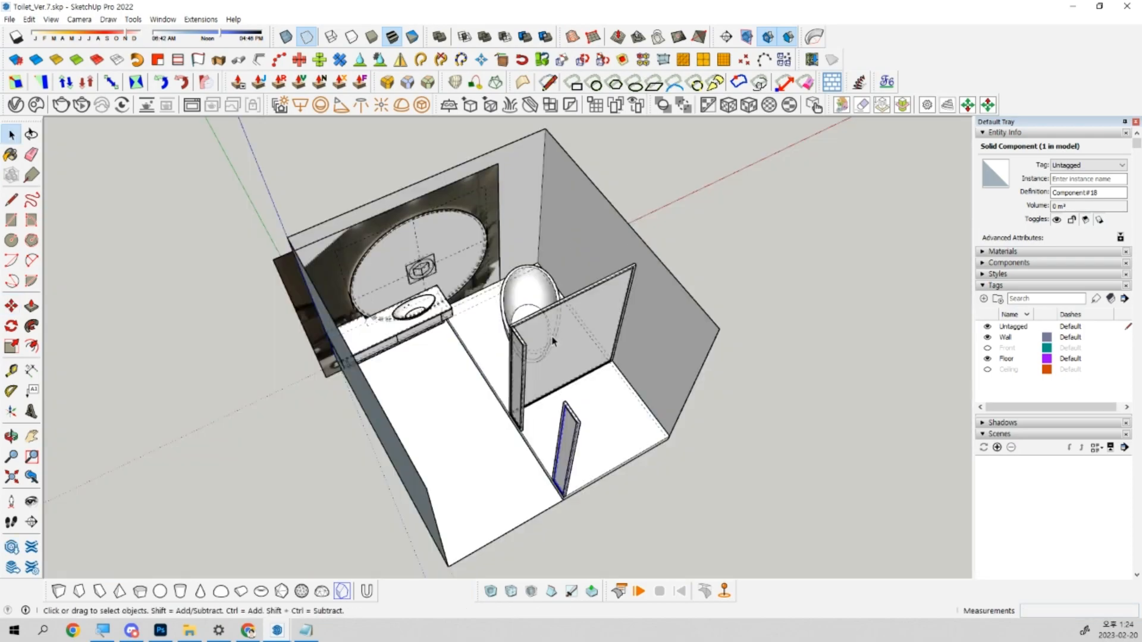
# Turn off the display of dashed back edges in the model.
pyautogui.moveTo(554, 341); pyautogui.dragTo(659, 319, button='middle')
pyautogui.press('k')
pyautogui.scroll(5, 642, 331)
pyautogui.scroll(4, 466, 384)
# Examine the partition, both narrow framed panes and the entrance gap on the platform from several angles.
pyautogui.keyDown('shift'); pyautogui.moveTo(470, 384); pyautogui.dragTo(663, 331, button='middle'); pyautogui.keyUp('shift')
pyautogui.scroll(-5, 576, 418)
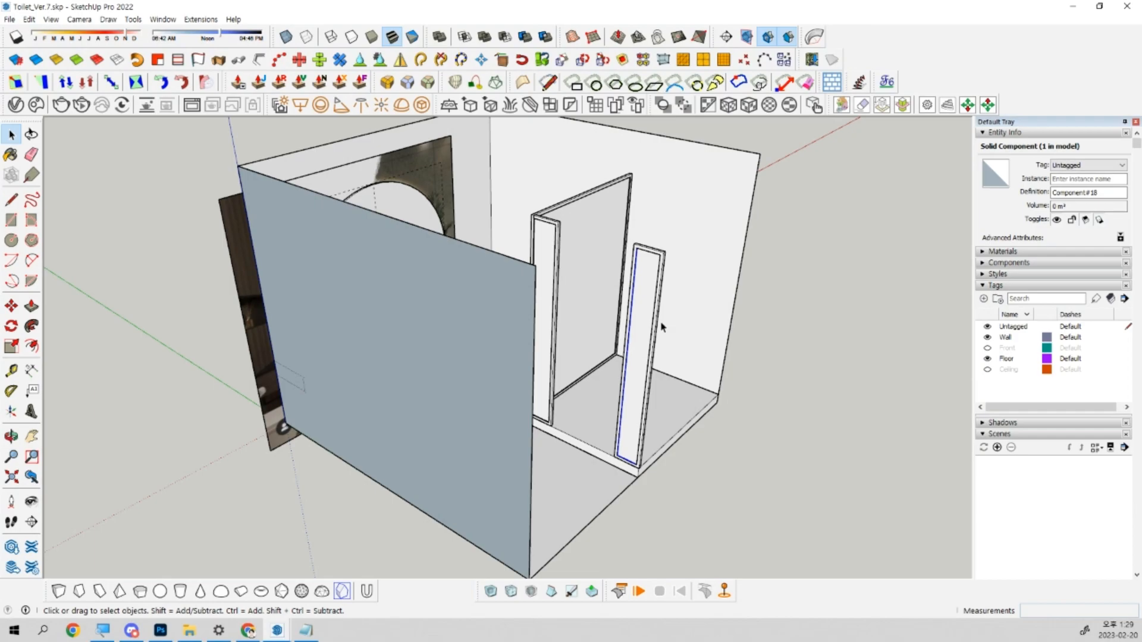
pyautogui.scroll(5, 562, 467)
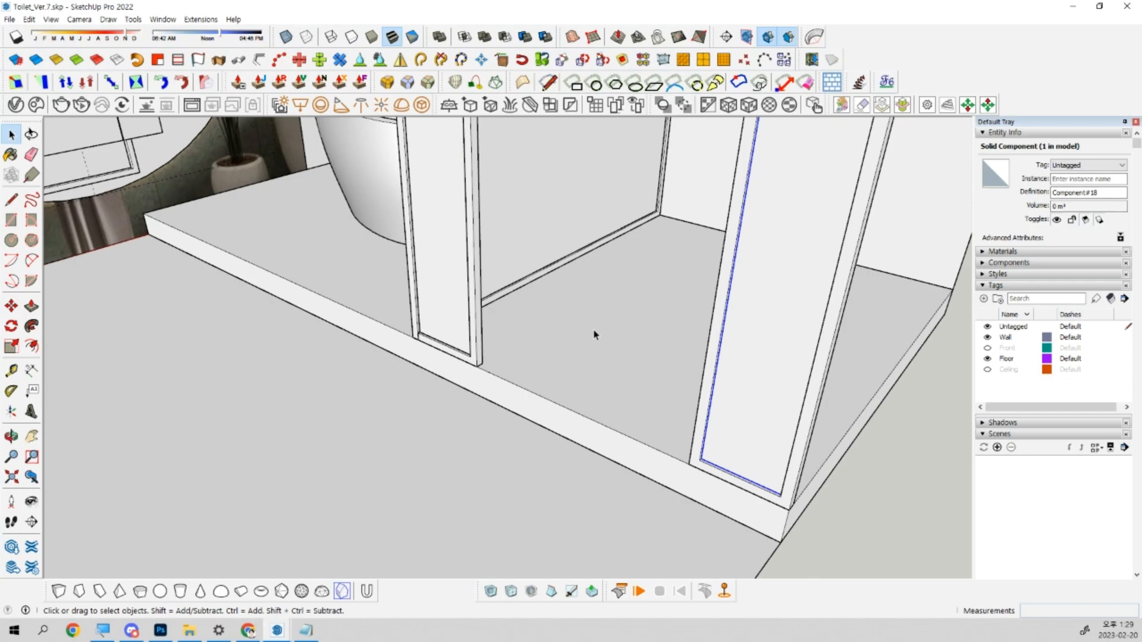
pyautogui.scroll(-5, 605, 361)
pyautogui.moveTo(578, 357); pyautogui.dragTo(760, 505, button='middle')
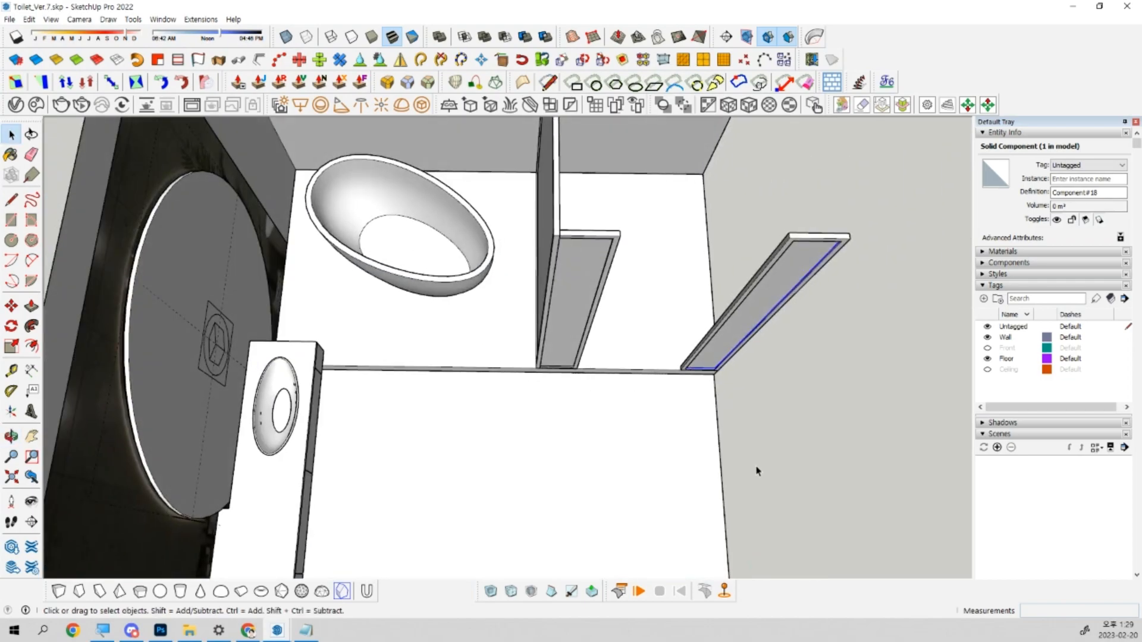
pyautogui.keyDown('shift'); pyautogui.moveTo(642, 176); pyautogui.dragTo(578, 222, button='middle'); pyautogui.keyUp('shift')
pyautogui.moveTo(646, 394); pyautogui.dragTo(686, 395, button='middle')
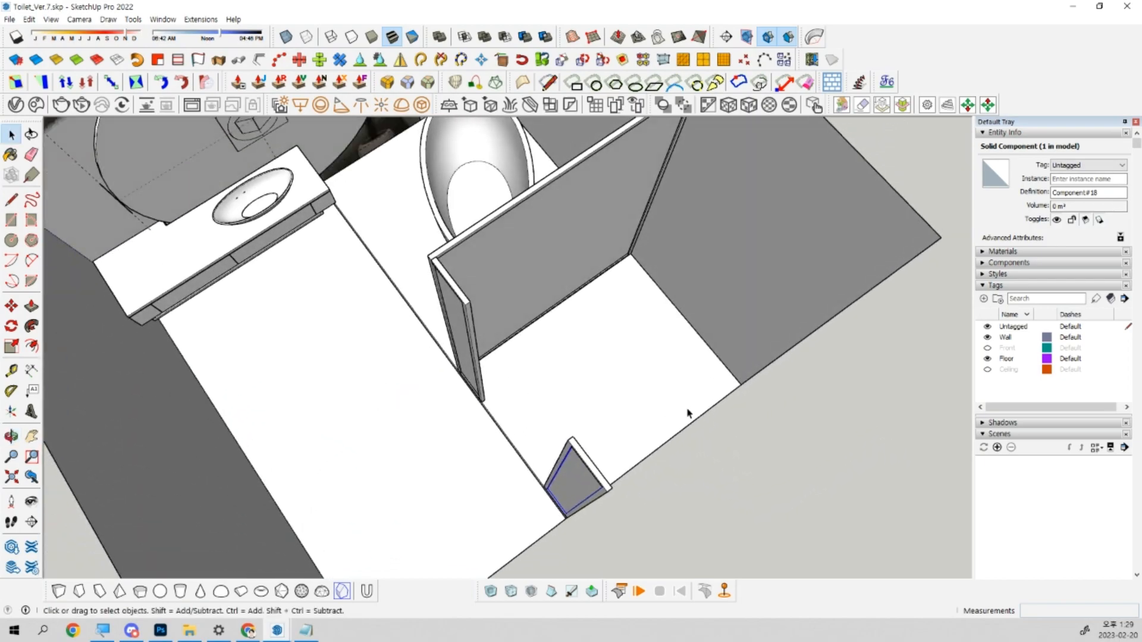
# Draw a rectangle about 700 mm long across the entrance gap, between the tops of the two narrow frames.
pyautogui.press('ctrl')
pyautogui.press('ctrl')
pyautogui.moveTo(562, 391); pyautogui.dragTo(585, 362, button='middle')
pyautogui.scroll(5, 427, 321)
pyautogui.scroll(-3, 401, 303)
pyautogui.keyDown('shift'); pyautogui.moveTo(402, 304); pyautogui.dragTo(399, 304, button='middle'); pyautogui.keyUp('shift')
pyautogui.scroll(2, 398, 304)
pyautogui.press('r')
pyautogui.click(376, 307)
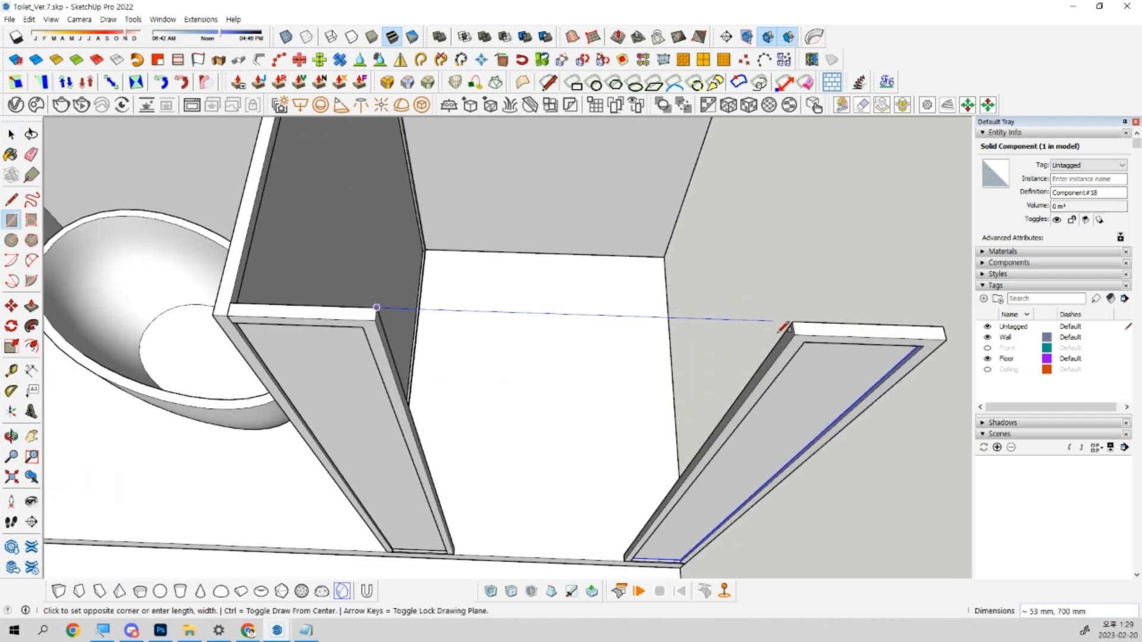
pyautogui.click(794, 334)
pyautogui.press('space')
pyautogui.click(755, 329)
# Scale the gap rectangle's length about its centre to about 686 mm, leaving a narrow clearance beside each frame.
pyautogui.moveTo(761, 334); pyautogui.dragTo(795, 387, button='middle')
pyautogui.scroll(6, 793, 318)
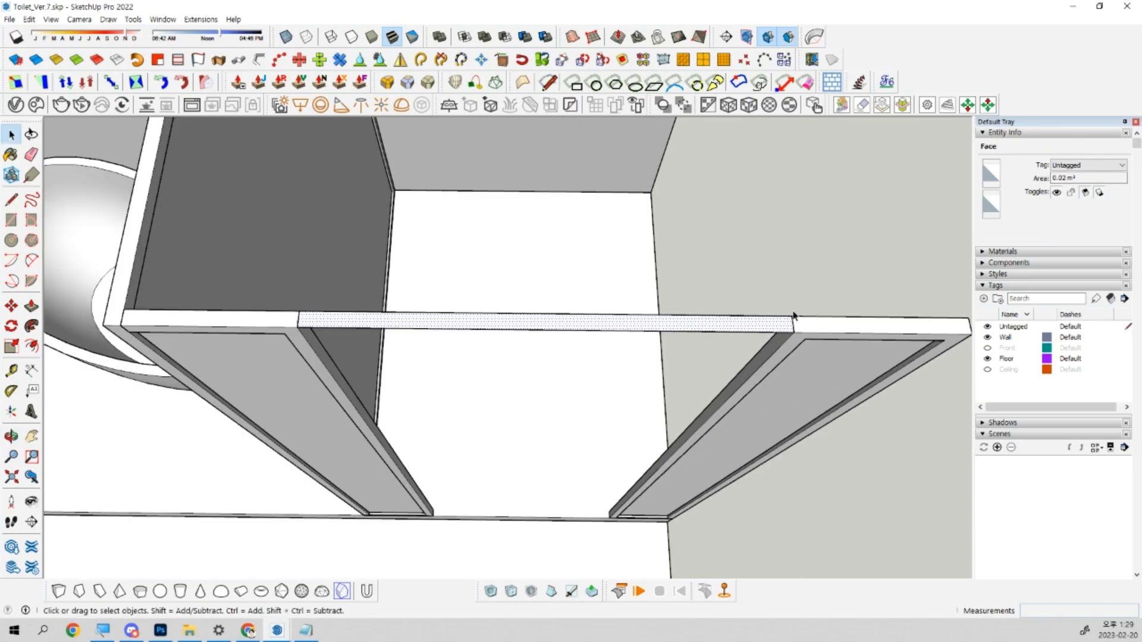
pyautogui.press('s')
pyautogui.click(792, 355)
pyautogui.press('ctrl')
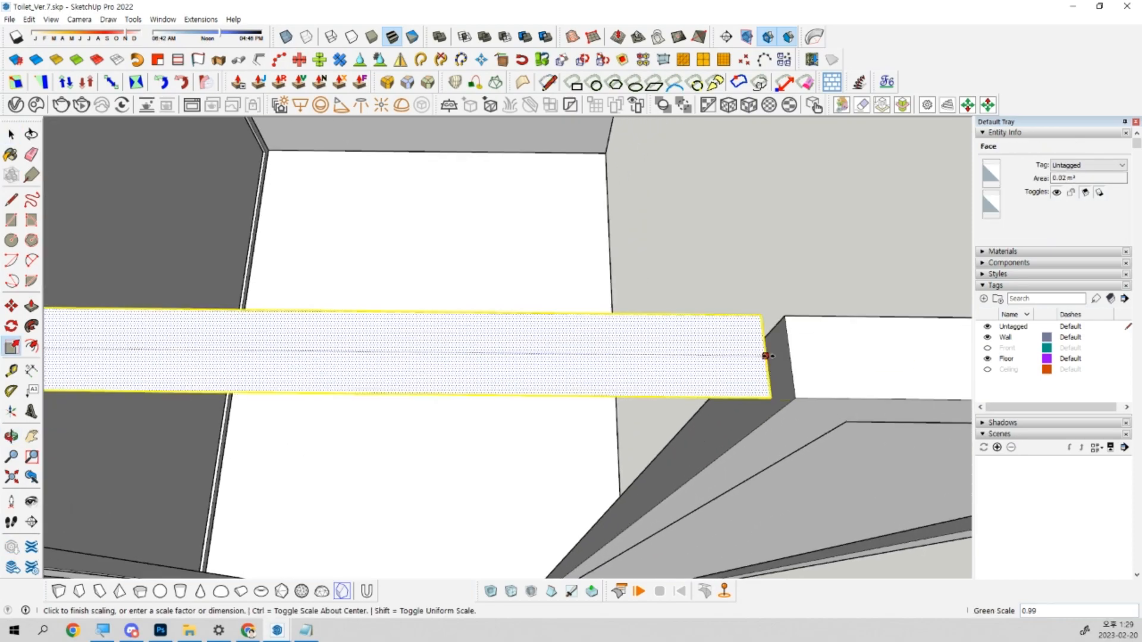
pyautogui.press('space')
pyautogui.scroll(-6, 767, 355)
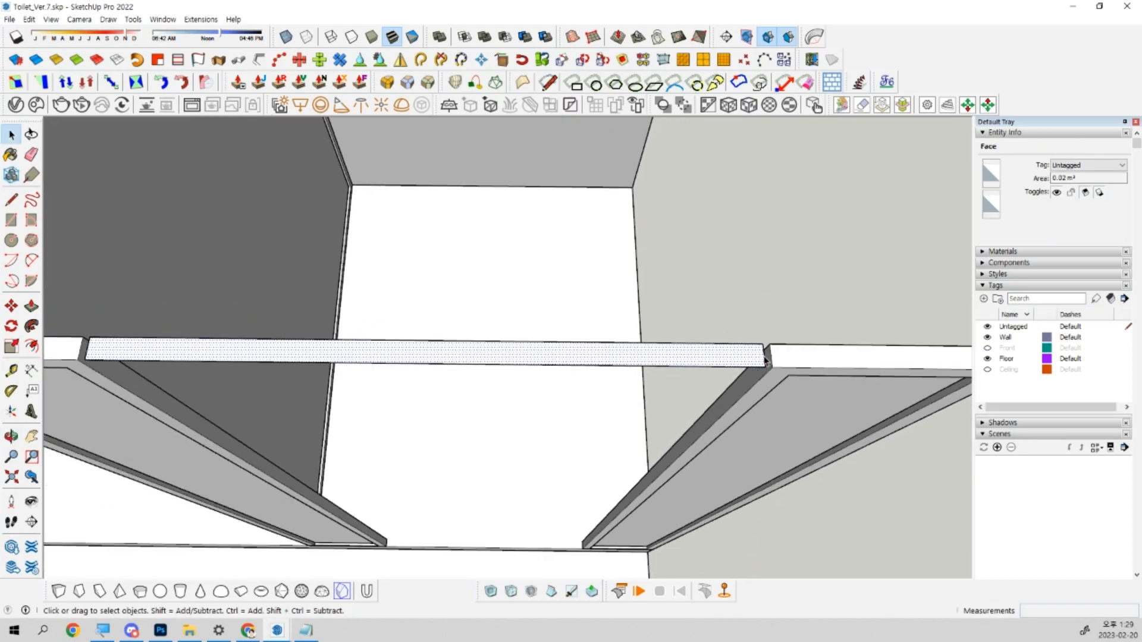
# Extrude the gap rectangle downward 1950 mm to form a door panel.
pyautogui.moveTo(767, 356); pyautogui.dragTo(789, 345, button='middle')
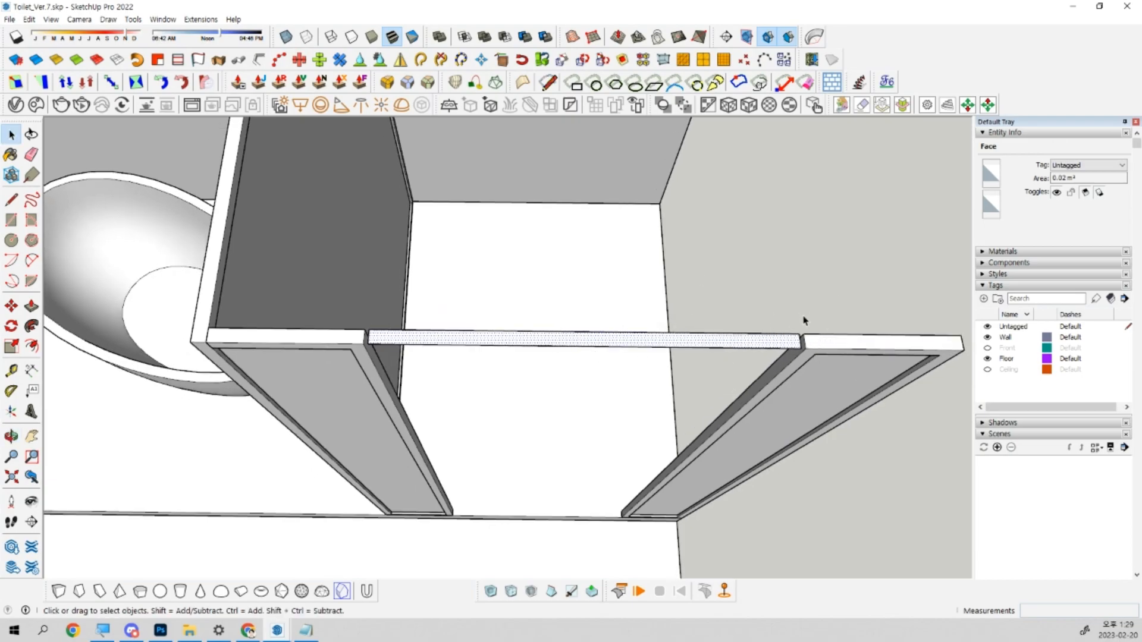
pyautogui.scroll(1, 797, 340)
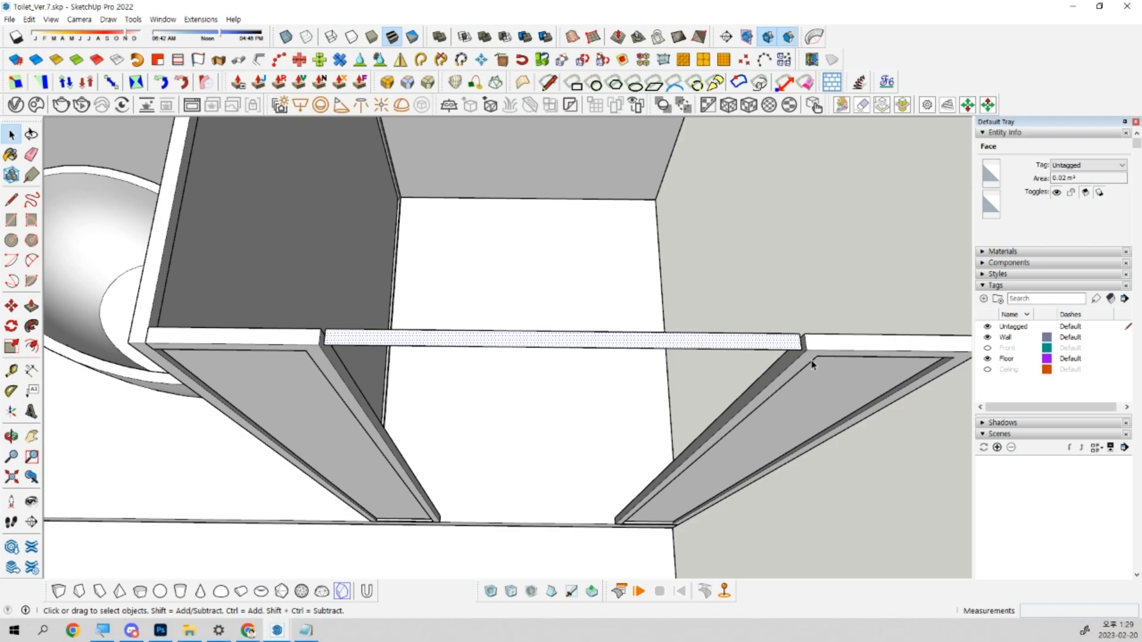
pyautogui.moveTo(809, 360); pyautogui.dragTo(685, 293, button='middle')
pyautogui.scroll(-5, 709, 432)
pyautogui.moveTo(708, 434); pyautogui.dragTo(611, 338, button='middle')
pyautogui.scroll(2, 573, 308)
pyautogui.moveTo(550, 265); pyautogui.dragTo(545, 260, button='middle')
pyautogui.press('p')
pyautogui.click(552, 267)
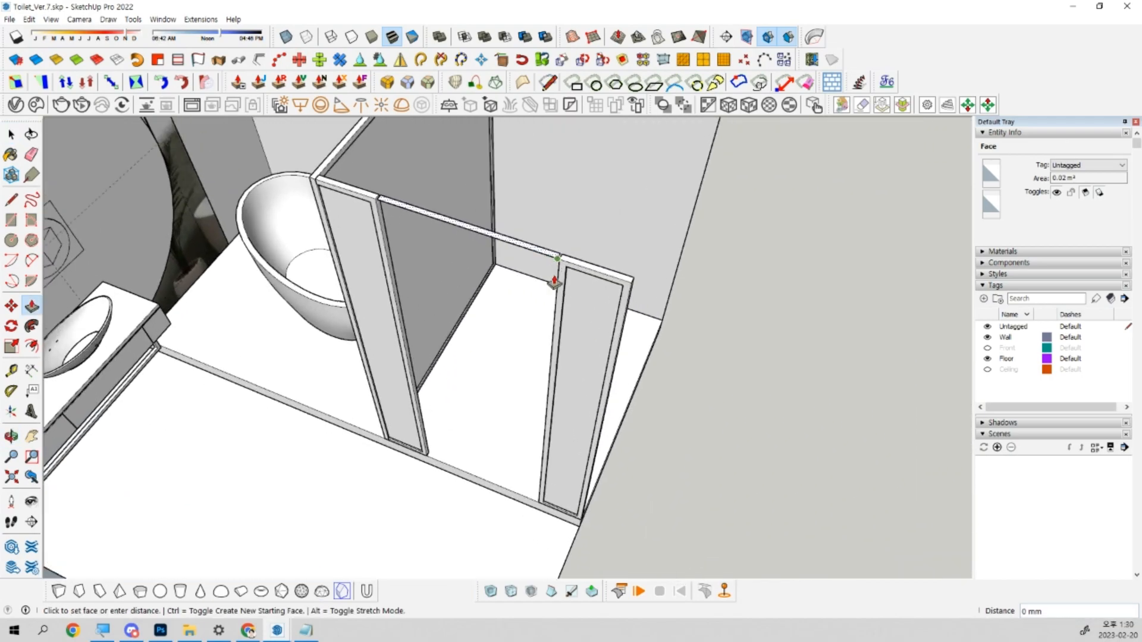
pyautogui.click(539, 505)
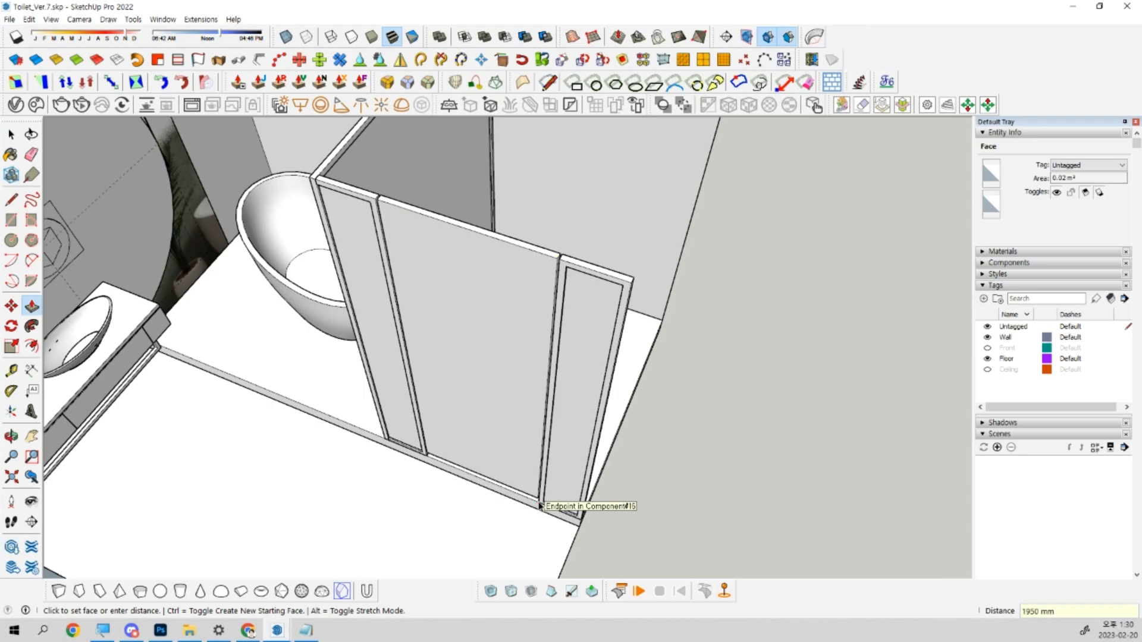
# Move the door panel's bottom face down to the level of the adjacent pane's lower edge.
pyautogui.press('space')
pyautogui.click(505, 436)
pyautogui.tripleClick(505, 435)
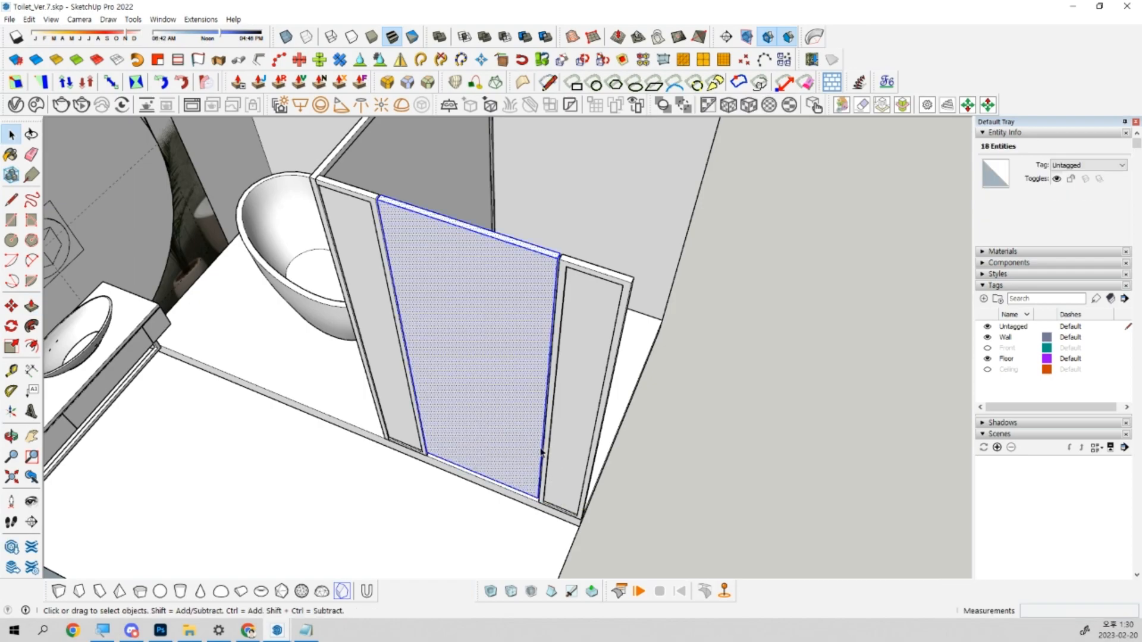
pyautogui.moveTo(541, 455); pyautogui.dragTo(408, 369, button='middle')
pyautogui.scroll(5, 489, 521)
pyautogui.scroll(2, 489, 522)
pyautogui.moveTo(523, 490); pyautogui.dragTo(548, 426, button='middle')
pyautogui.scroll(5, 548, 426)
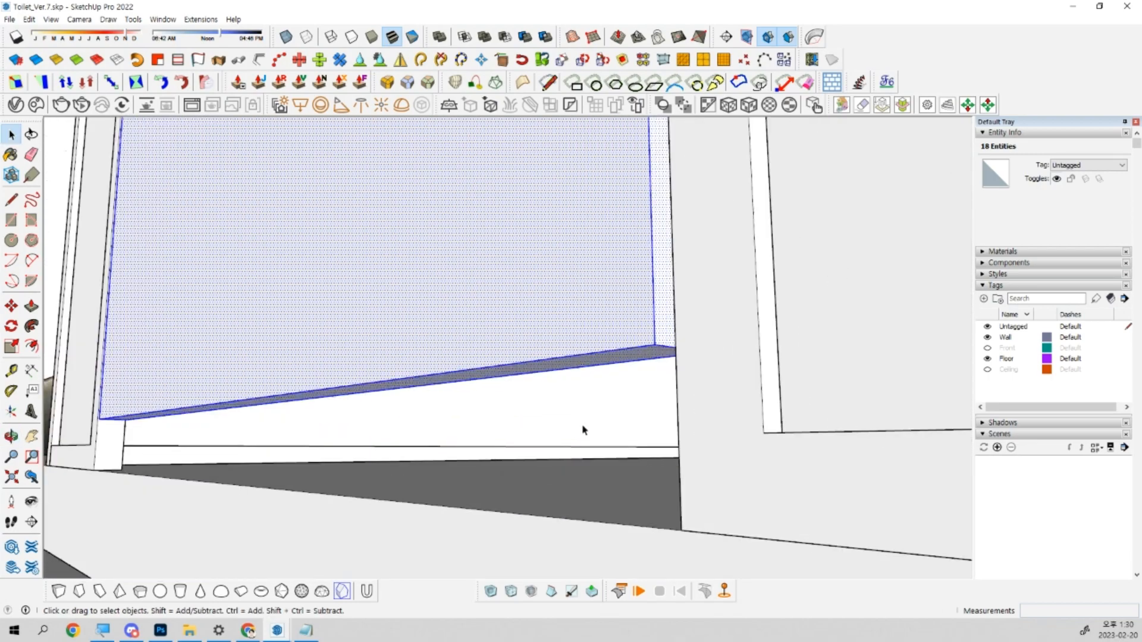
pyautogui.press('m')
pyautogui.press('space')
pyautogui.click(655, 344)
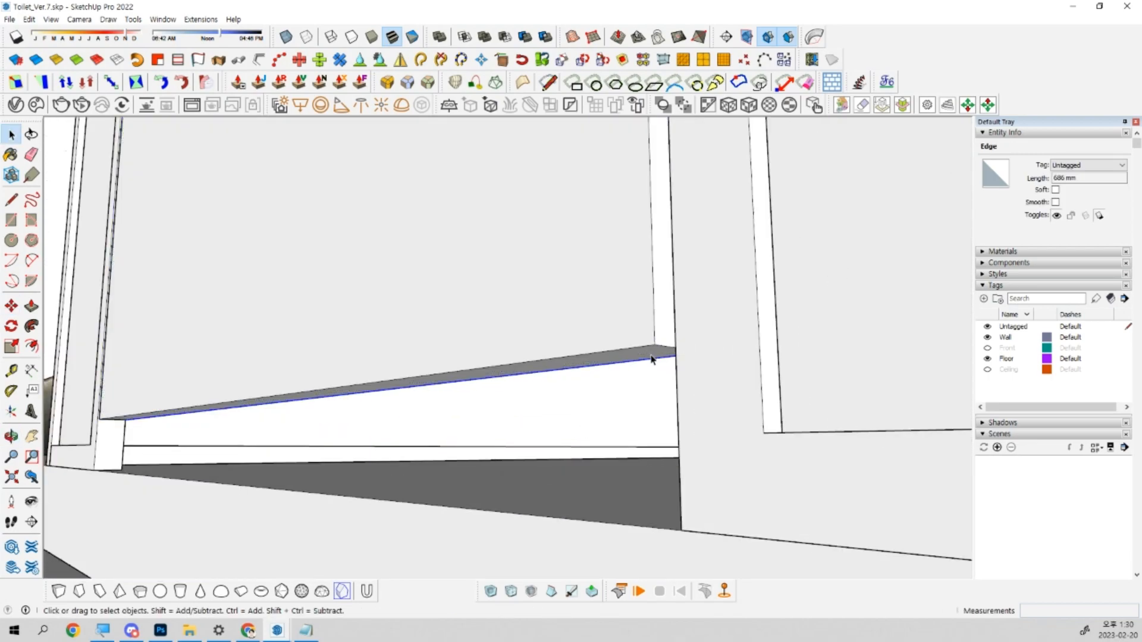
pyautogui.click(656, 348)
pyautogui.press('m')
pyautogui.click(655, 344)
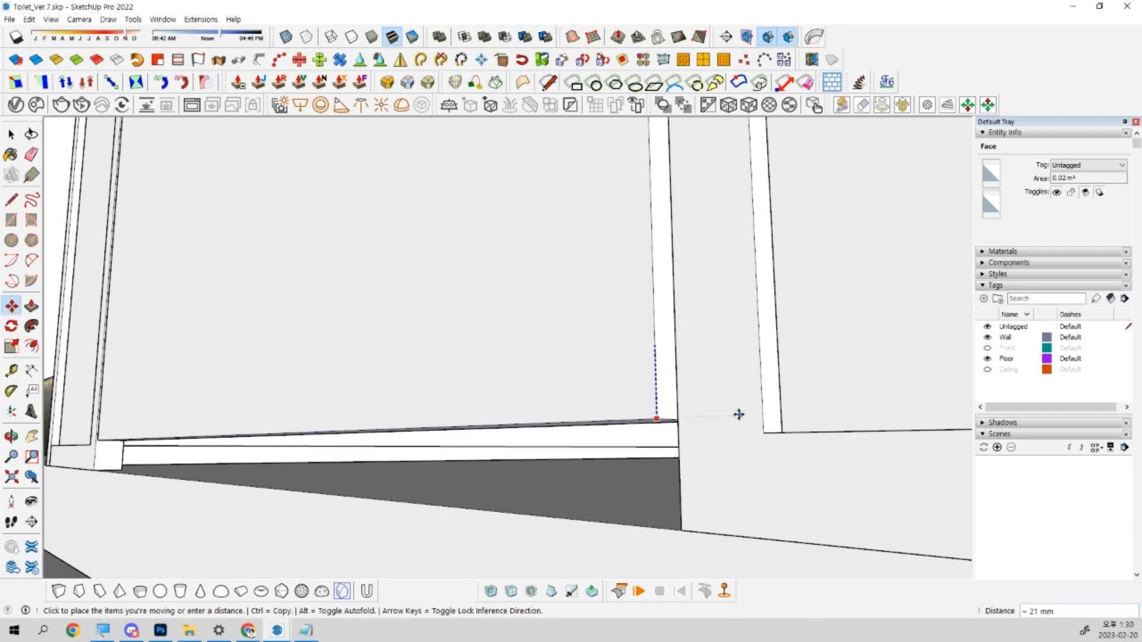
pyautogui.click(764, 432)
# Examine the clearance beneath the door panel and its fit between the two narrow frames.
pyautogui.moveTo(690, 443); pyautogui.dragTo(669, 459, button='middle')
pyautogui.moveTo(1125, 508); pyautogui.dragTo(459, 565)
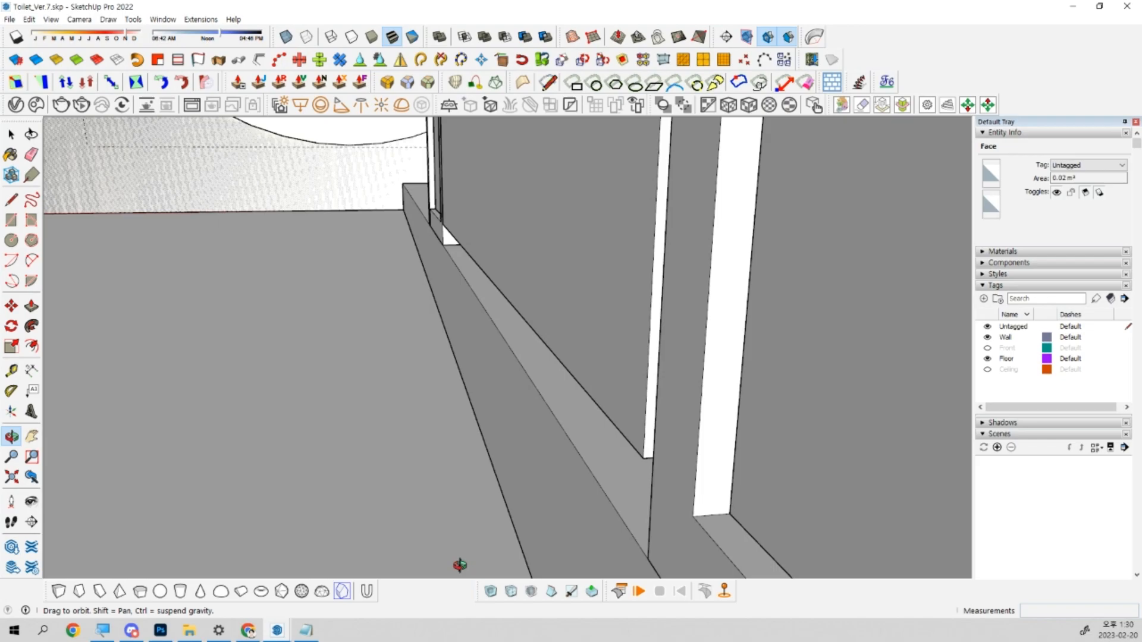
pyautogui.moveTo(460, 565); pyautogui.dragTo(489, 272, button='middle')
pyautogui.scroll(-2, 742, 484)
pyautogui.scroll(5, 510, 502)
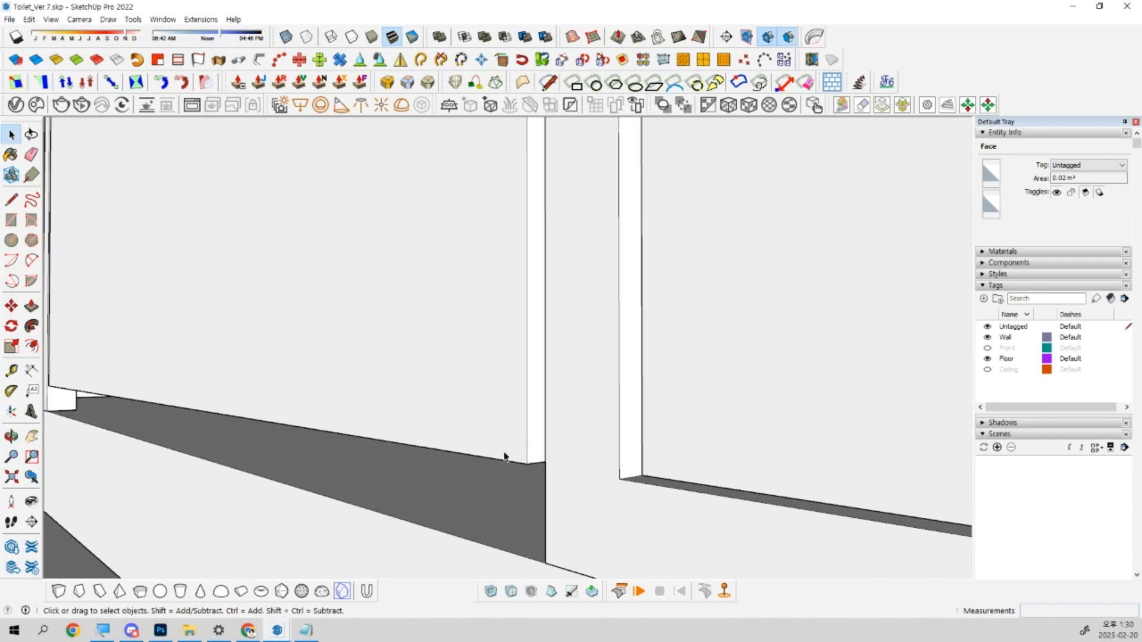
pyautogui.click(504, 457)
pyautogui.moveTo(505, 473); pyautogui.dragTo(530, 318, button='middle')
pyautogui.scroll(-5, 573, 201)
pyautogui.moveTo(574, 202); pyautogui.dragTo(558, 401, button='middle')
pyautogui.scroll(-5, 563, 392)
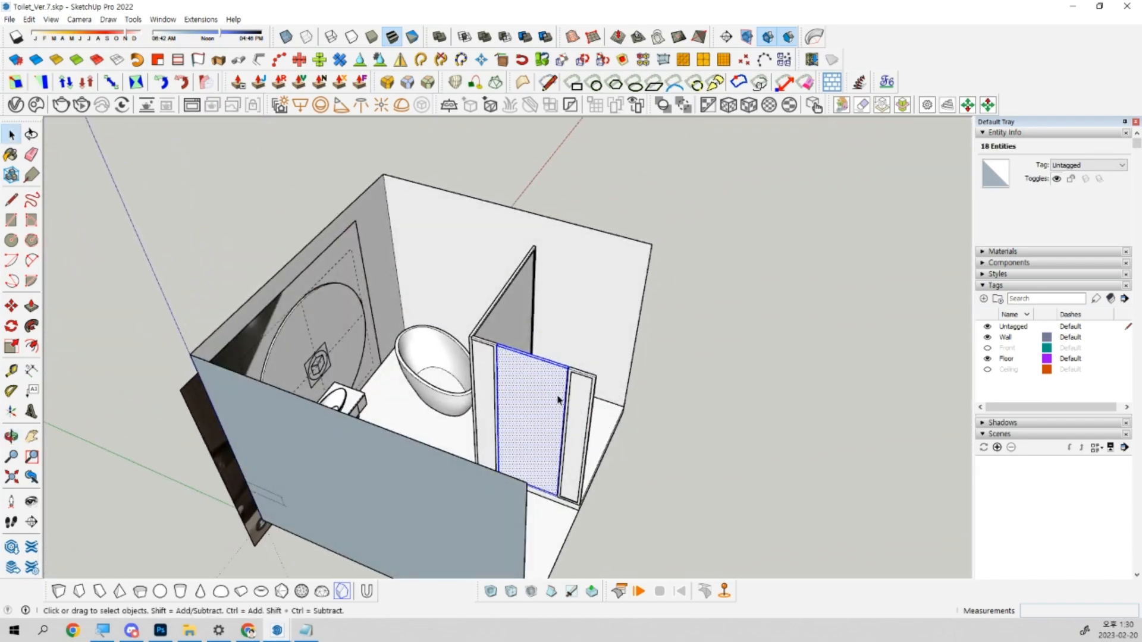
# Offset the door panel's front face inward by 25 mm to outline its frame.
pyautogui.scroll(8, 558, 401)
pyautogui.click(558, 375)
pyautogui.press('f')
pyautogui.click(605, 326)
pyautogui.write('25')
pyautogui.press('Return')
pyautogui.press('space')
# Push the door's inner face through the panel to leave an open frame, and make the frame a component.
pyautogui.scroll(-3, 603, 341)
pyautogui.click(540, 402)
pyautogui.press('p')
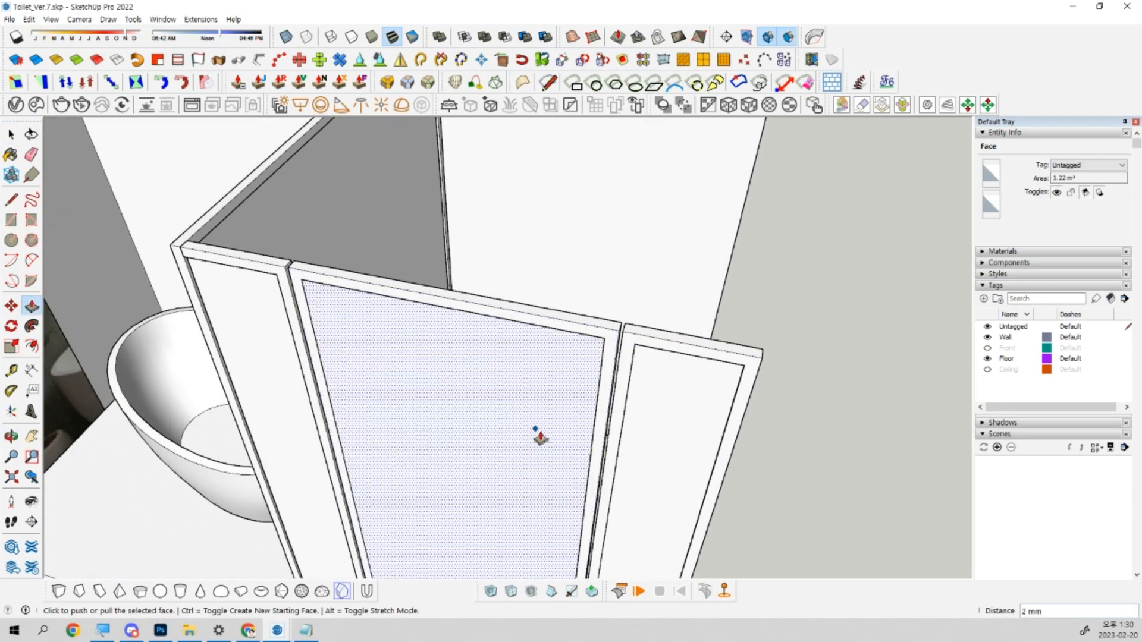
pyautogui.click(451, 417)
pyautogui.click(487, 424)
pyautogui.press('space')
pyautogui.moveTo(531, 449); pyautogui.dragTo(511, 357, button='middle')
pyautogui.click(515, 244)
pyautogui.moveTo(515, 245); pyautogui.dragTo(518, 343, button='middle')
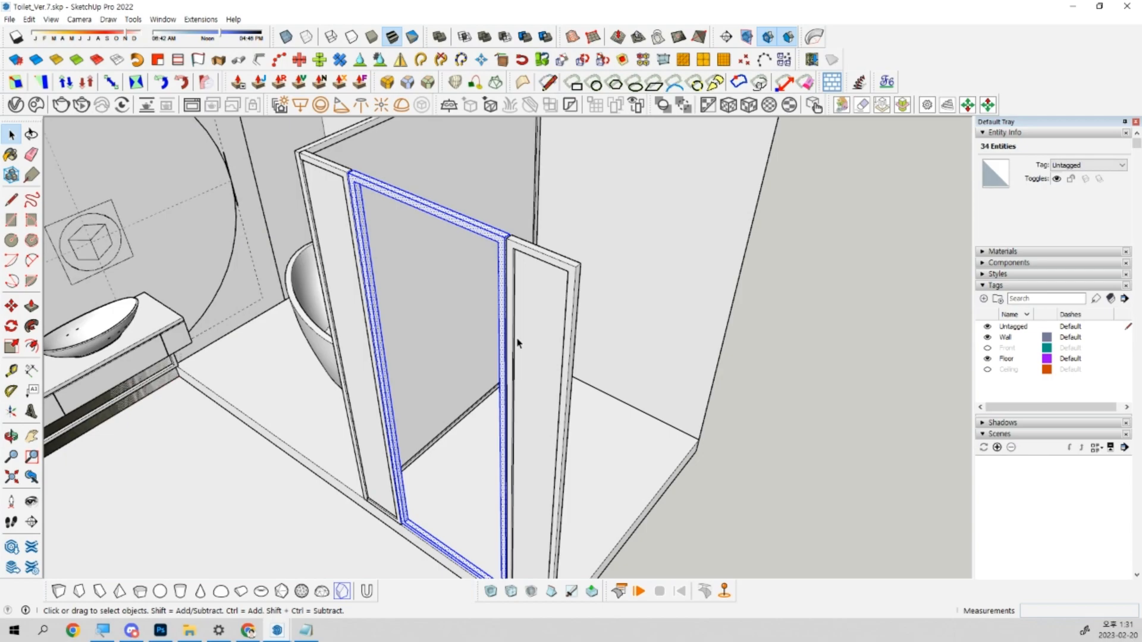
pyautogui.press('g')
# Draw a rectangle filling the door frame's opening from its lower inner corner to the opposite upper corner.
pyautogui.moveTo(517, 342); pyautogui.dragTo(466, 275, button='middle')
pyautogui.scroll(2, 351, 357)
pyautogui.keyDown('shift'); pyautogui.moveTo(347, 360); pyautogui.dragTo(505, 455, button='middle'); pyautogui.keyUp('shift')
pyautogui.scroll(4, 414, 397)
pyautogui.press('r')
pyautogui.click(418, 396)
pyautogui.scroll(-5, 418, 395)
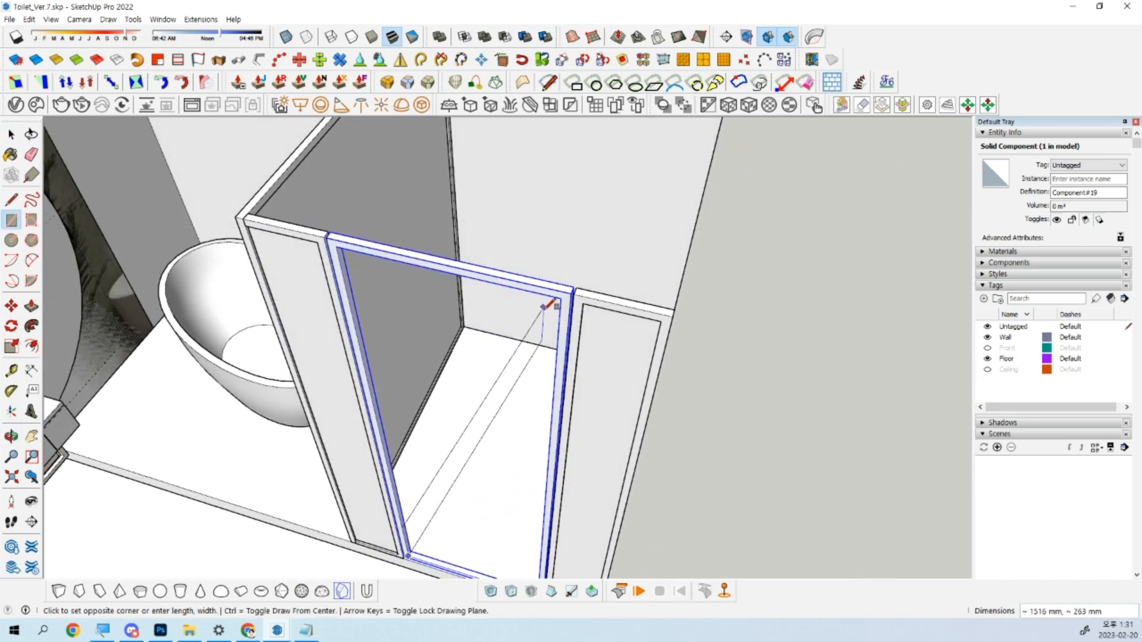
pyautogui.click(568, 289)
pyautogui.press('space')
# Extrude the rectangle in the door frame into a thin pane and select all of its geometry.
pyautogui.moveTo(556, 324); pyautogui.dragTo(472, 354, button='middle')
pyautogui.click(466, 362)
pyautogui.press('p')
pyautogui.click(468, 368)
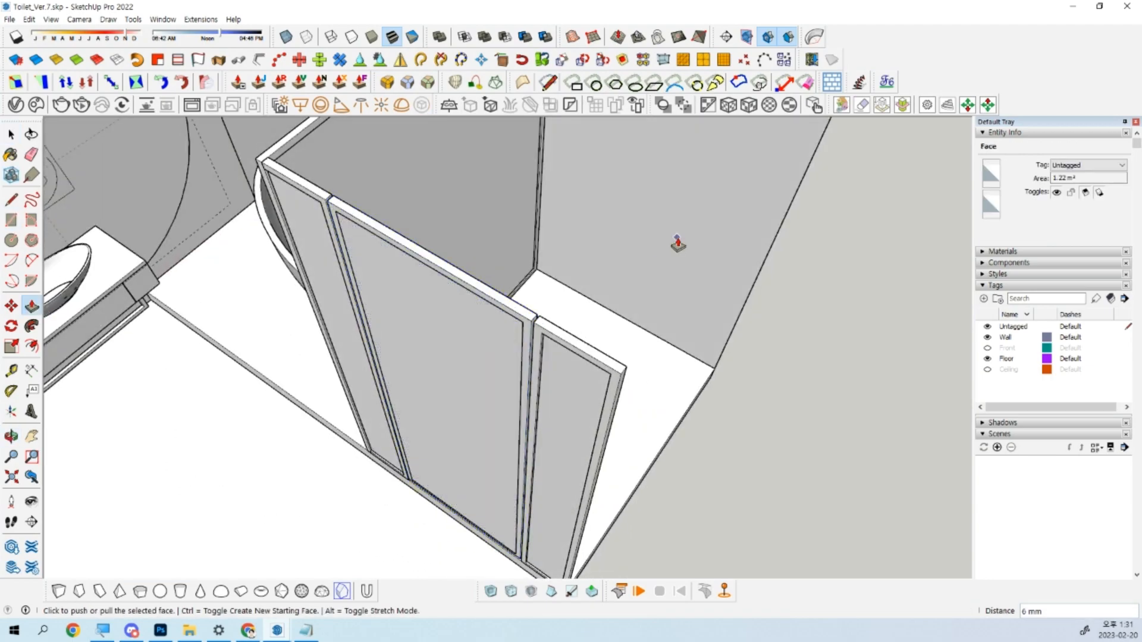
pyautogui.press('space')
pyautogui.click(489, 343)
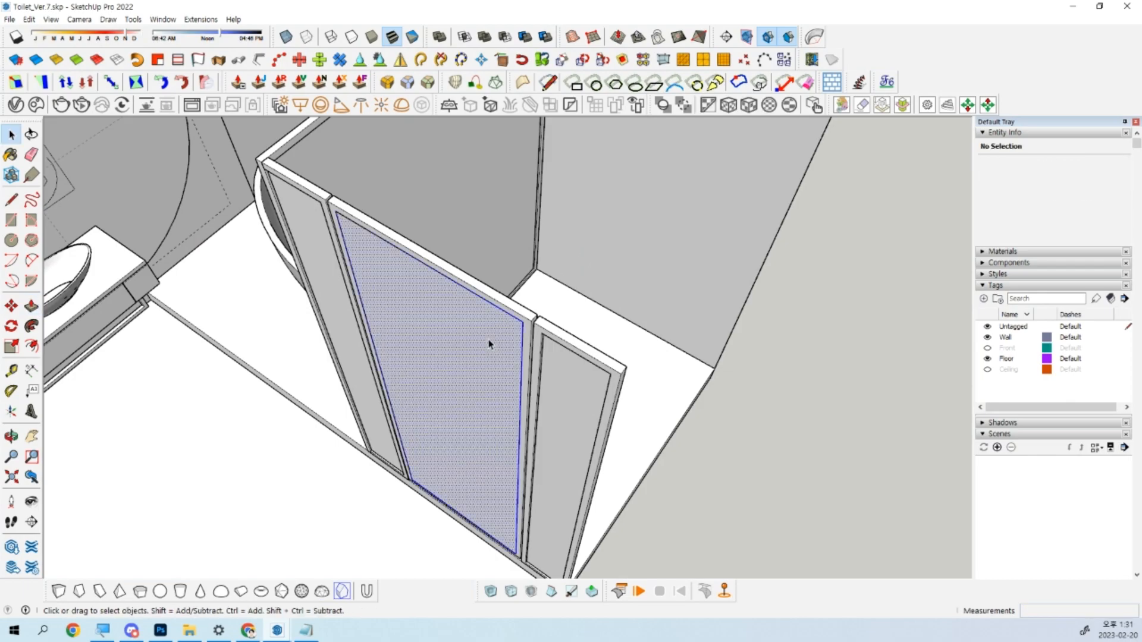
# Make the door pane a component and try to move it back within the frame's thickness.
pyautogui.press('g')
pyautogui.press('Return')
pyautogui.moveTo(489, 344); pyautogui.dragTo(505, 261, button='middle')
pyautogui.scroll(8, 411, 516)
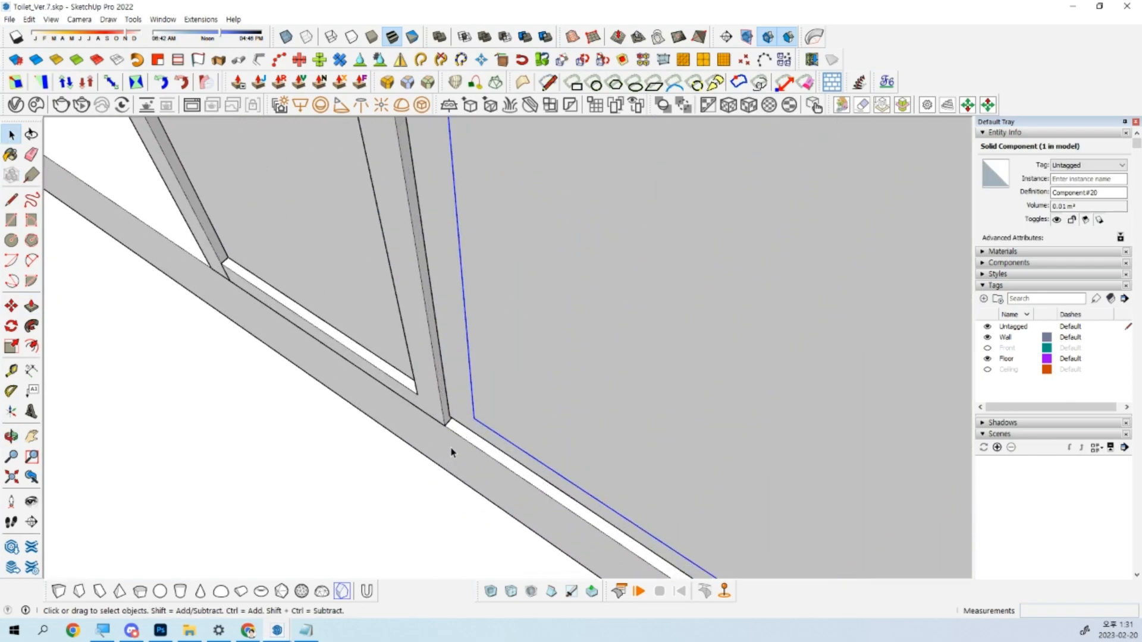
pyautogui.scroll(3, 515, 395)
pyautogui.press('x')
pyautogui.scroll(2, 522, 390)
pyautogui.press('m')
pyautogui.scroll(4, 500, 393)
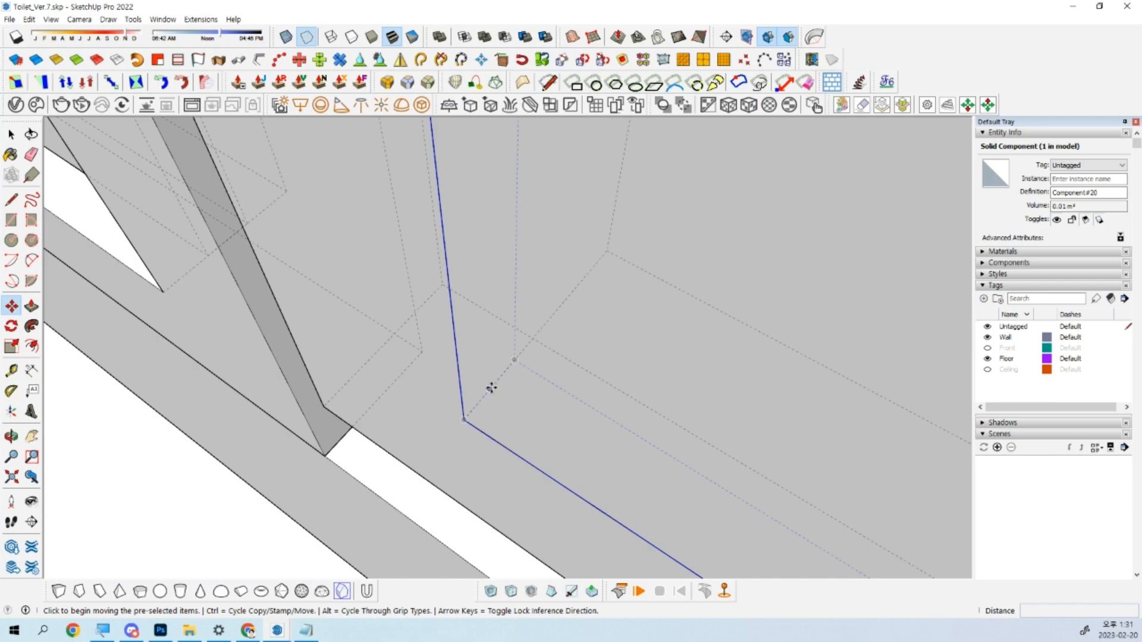
pyautogui.click(491, 388)
pyautogui.click(546, 327)
pyautogui.press('space')
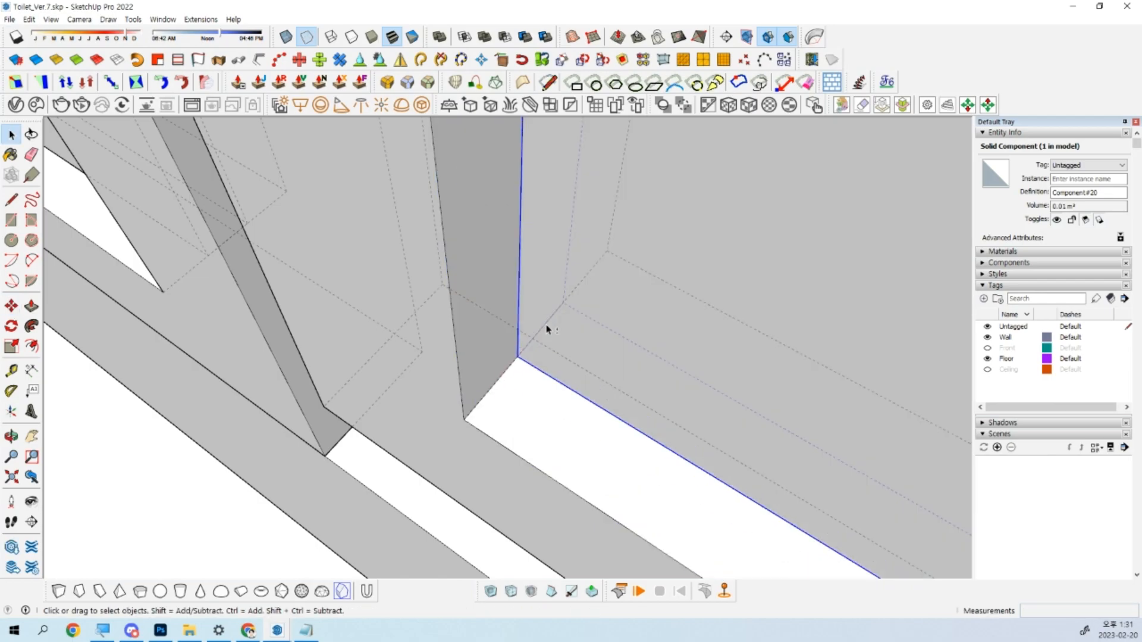
# Undo the door pane's move and component creation, and turn off the display of back edges.
pyautogui.hotkey('shift', 'z')
pyautogui.scroll(4, 610, 363)
pyautogui.press('k')
pyautogui.scroll(3, 612, 360)
pyautogui.moveTo(616, 375); pyautogui.dragTo(612, 428, button='middle')
pyautogui.scroll(2, 591, 428)
pyautogui.scroll(5, 494, 497)
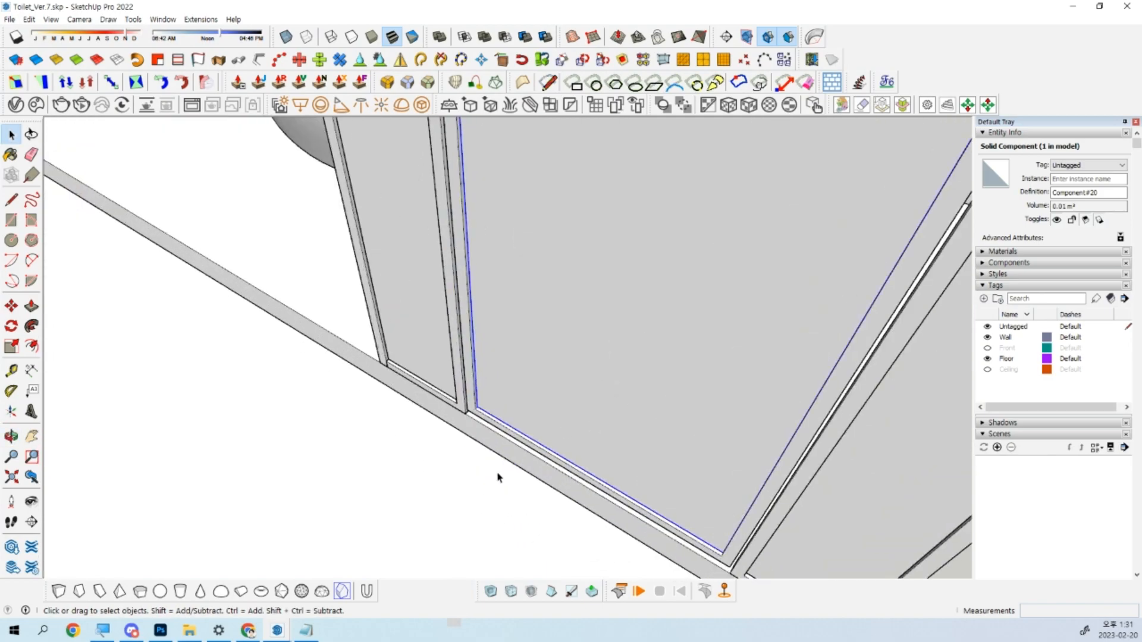
pyautogui.scroll(3, 506, 422)
# Select the whole door pane and make it a component with the default settings.
pyautogui.doubleClick(505, 409)
pyautogui.scroll(3, 503, 400)
pyautogui.click(483, 389)
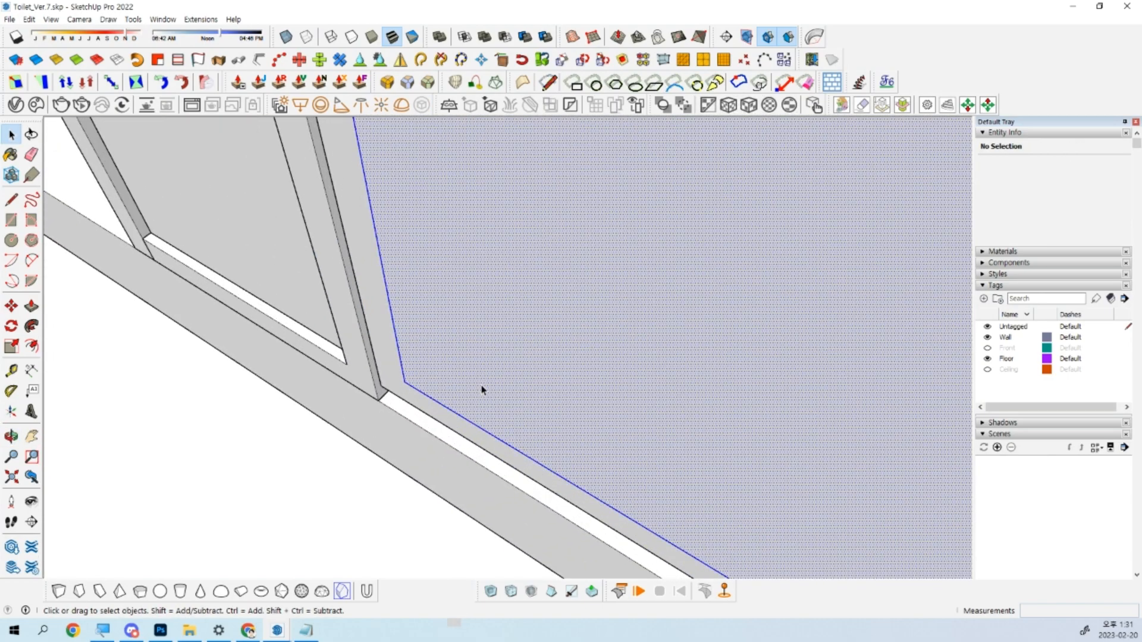
pyautogui.press('g')
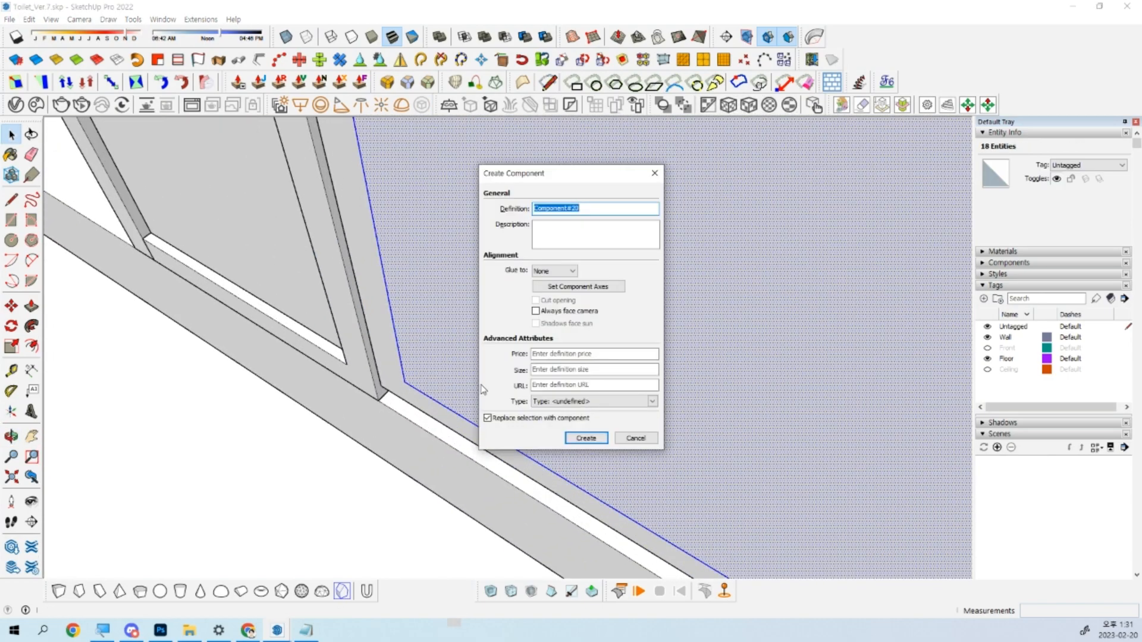
pyautogui.press('Return')
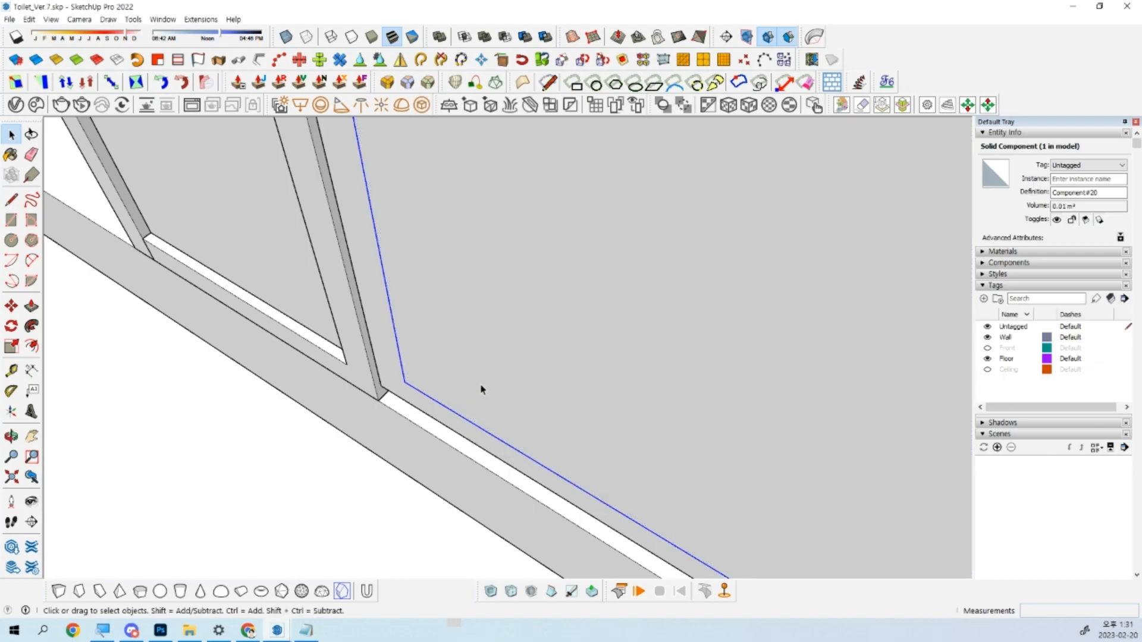
# Move the door pane back about 9 mm to the middle of the frame's thickness, showing back edges only for the move.
pyautogui.moveTo(466, 439); pyautogui.dragTo(377, 301, button='middle')
pyautogui.scroll(2, 390, 293)
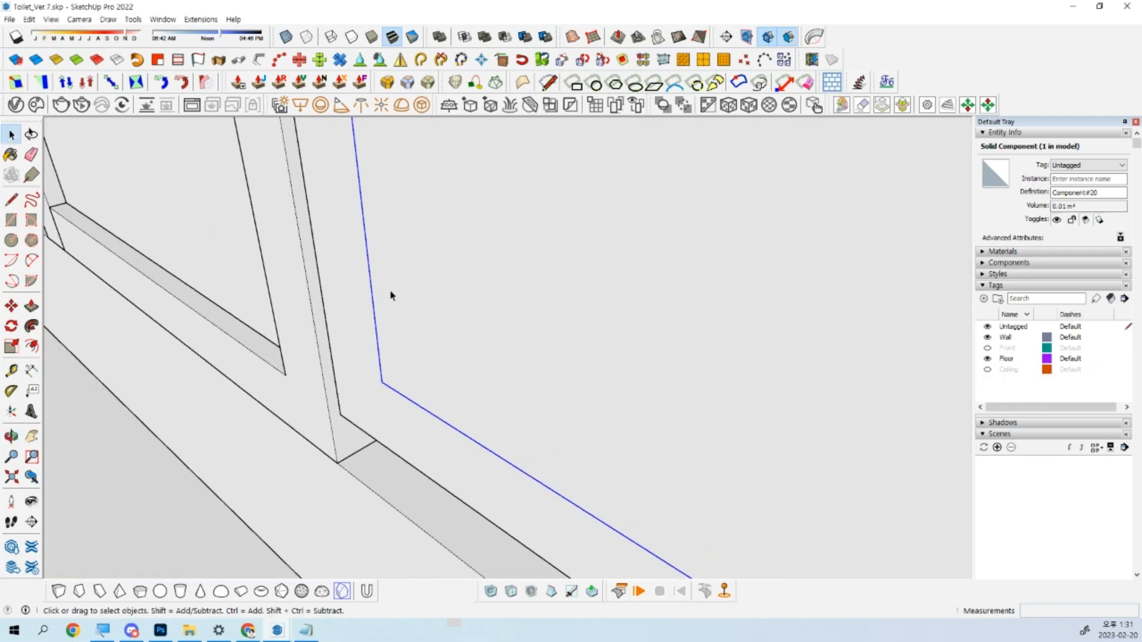
pyautogui.moveTo(462, 389); pyautogui.dragTo(443, 398, button='middle')
pyautogui.hotkey('alt', 'k')
pyautogui.scroll(2, 390, 387)
pyautogui.press('m')
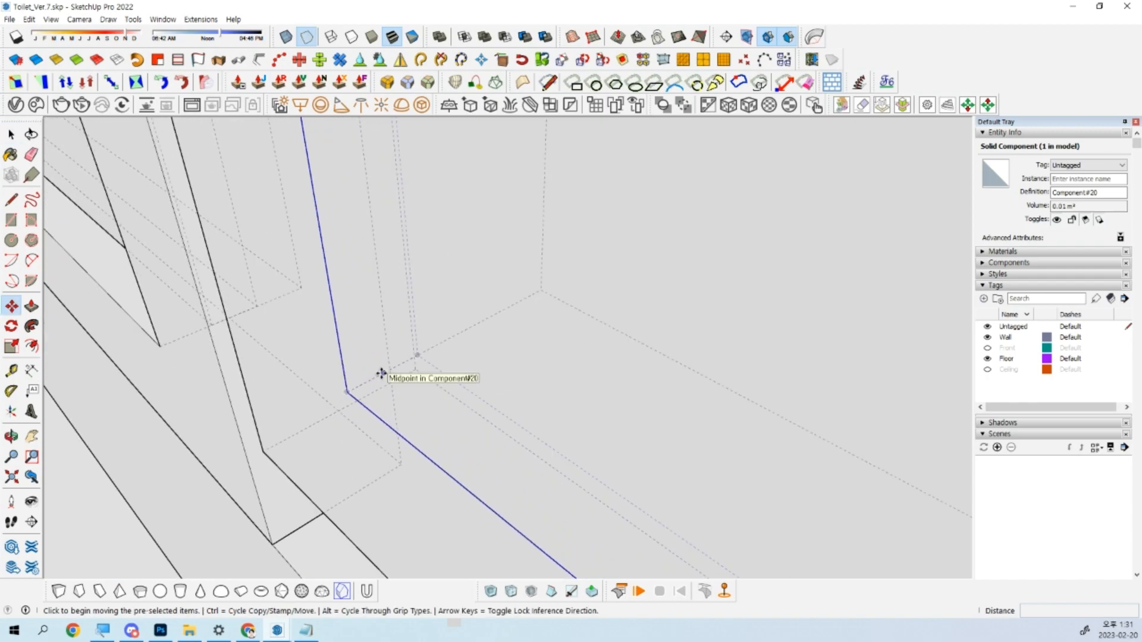
pyautogui.click(382, 372)
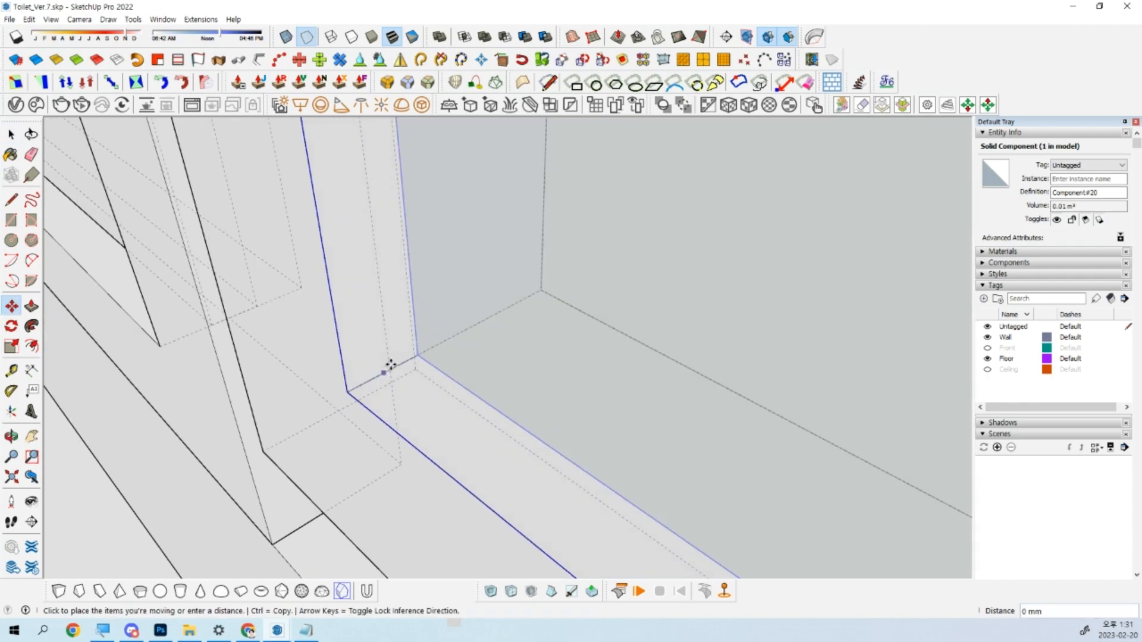
pyautogui.click(454, 337)
pyautogui.press('k')
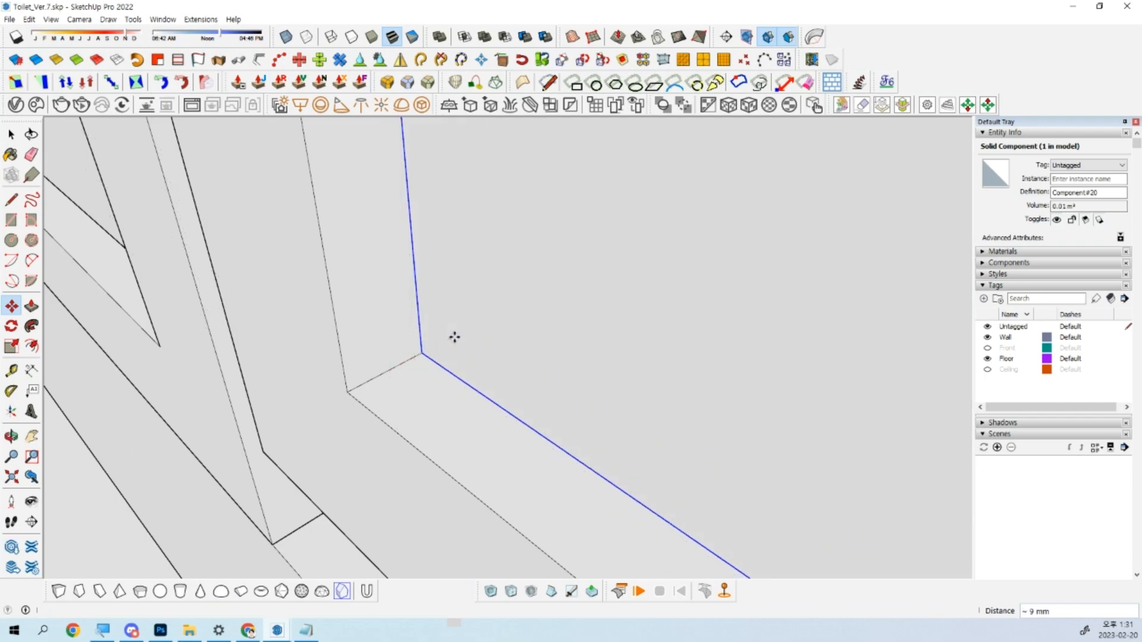
pyautogui.press('space')
# Inspect the finished door and its clearances to the neighbouring frames, including from the top view.
pyautogui.hotkey('shift', 'z')
pyautogui.scroll(5, 609, 306)
pyautogui.moveTo(609, 307); pyautogui.dragTo(699, 359, button='middle')
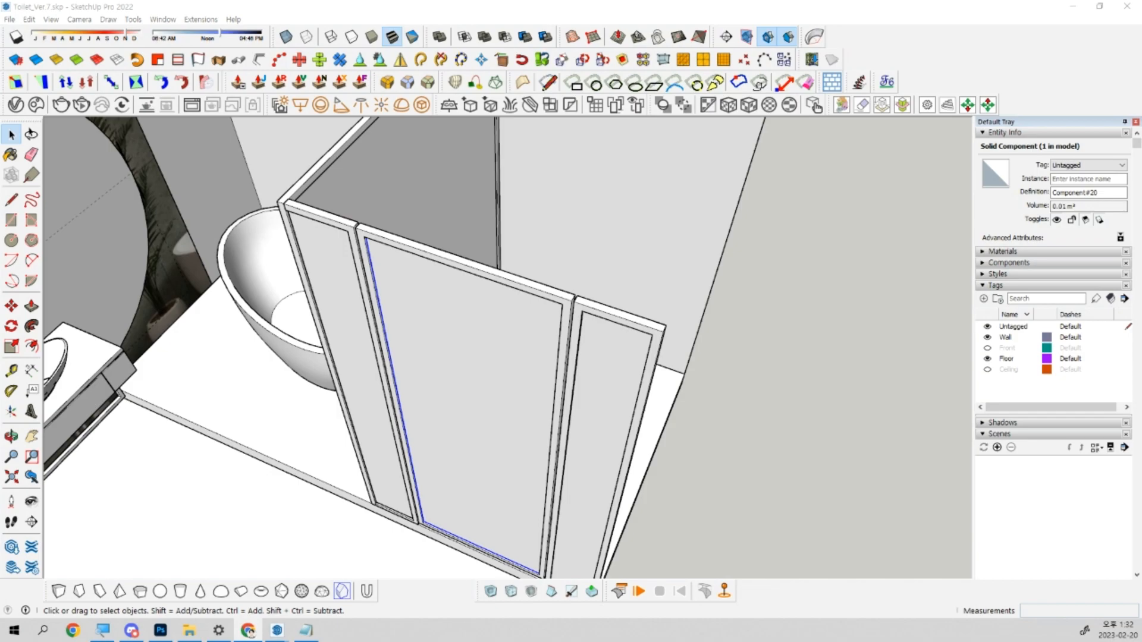
pyautogui.moveTo(776, 408); pyautogui.dragTo(684, 481, button='middle')
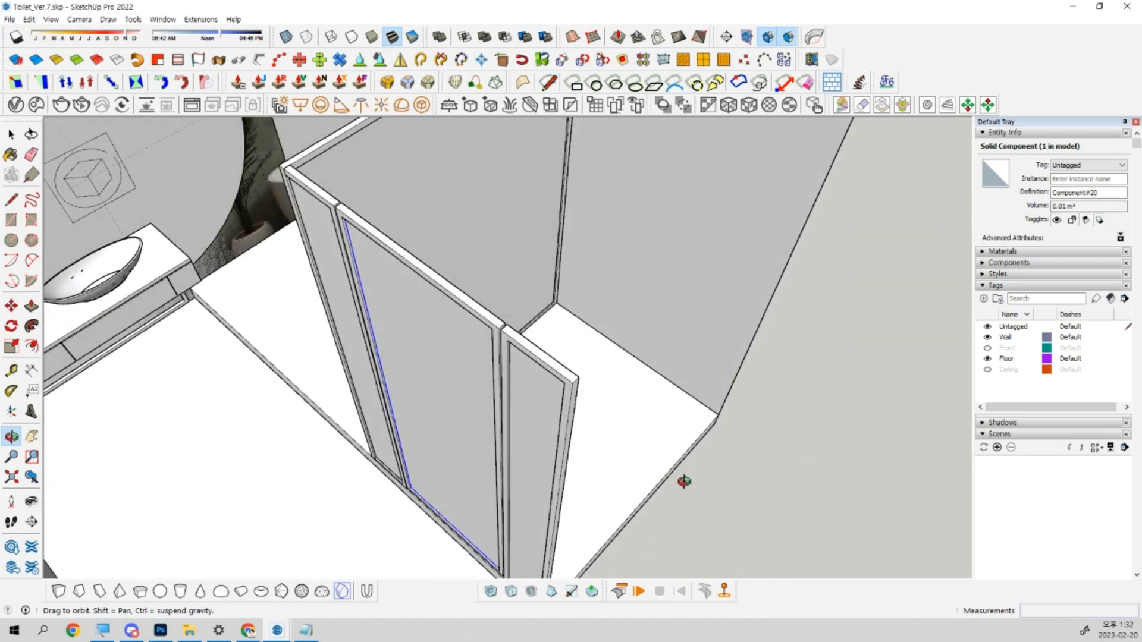
pyautogui.moveTo(505, 518); pyautogui.dragTo(506, 351, button='middle')
pyautogui.scroll(8, 506, 465)
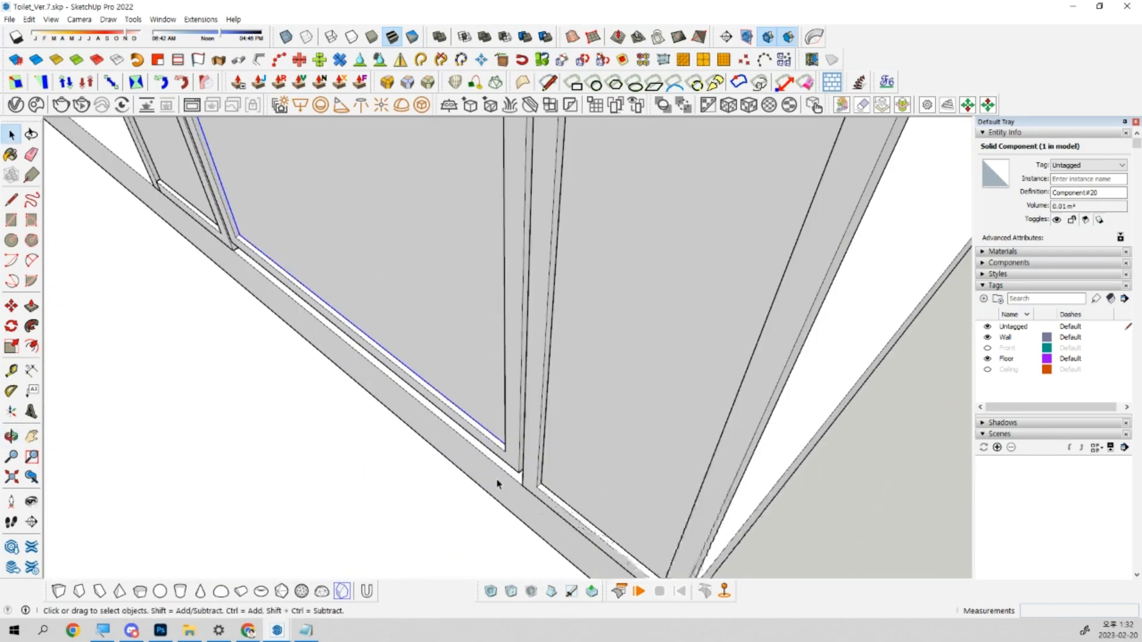
pyautogui.press('F2')
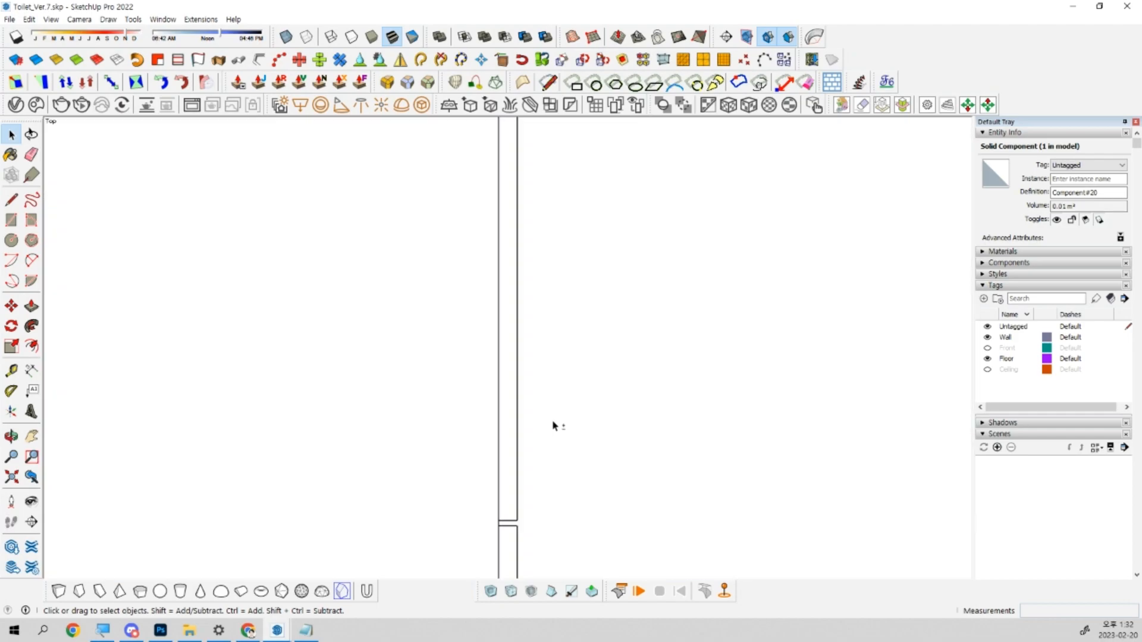
# Draw a small hinge circle in the top view, beside the gap between the door frame and the neighbouring fixed panel frame.
pyautogui.scroll(-3, 528, 436)
pyautogui.scroll(3, 527, 431)
pyautogui.scroll(-2, 528, 429)
pyautogui.moveTo(528, 430); pyautogui.dragTo(565, 53, button='middle')
pyautogui.scroll(-6, 606, 254)
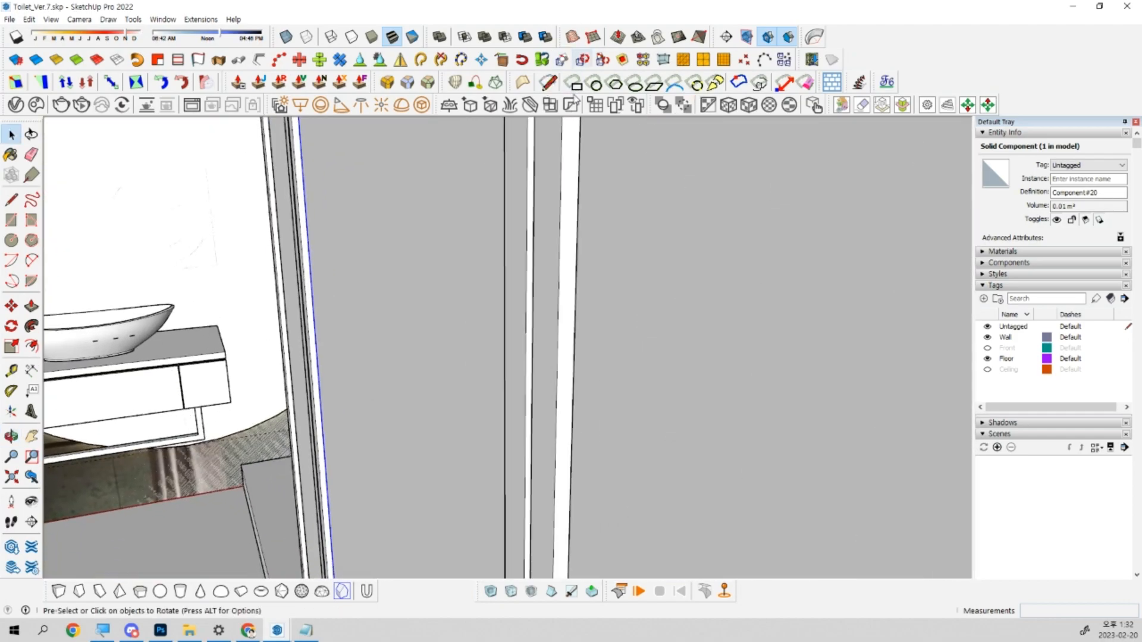
pyautogui.keyDown('shift'); pyautogui.moveTo(553, 390); pyautogui.dragTo(543, 247, button='middle'); pyautogui.keyUp('shift')
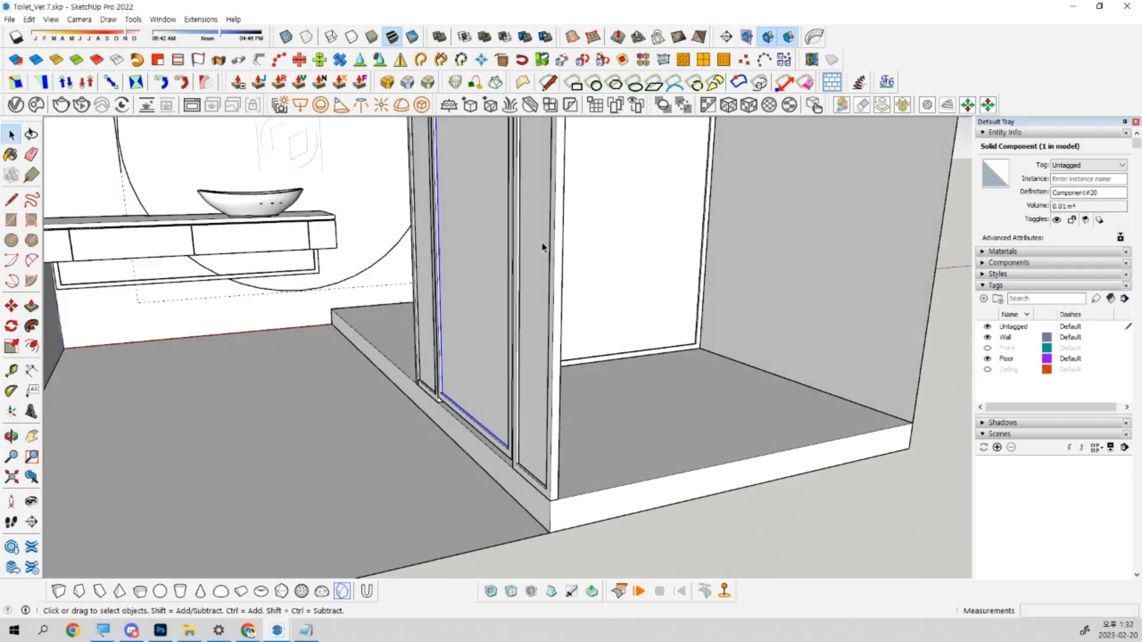
pyautogui.scroll(5, 507, 432)
pyautogui.scroll(-3, 561, 496)
pyautogui.press('F2')
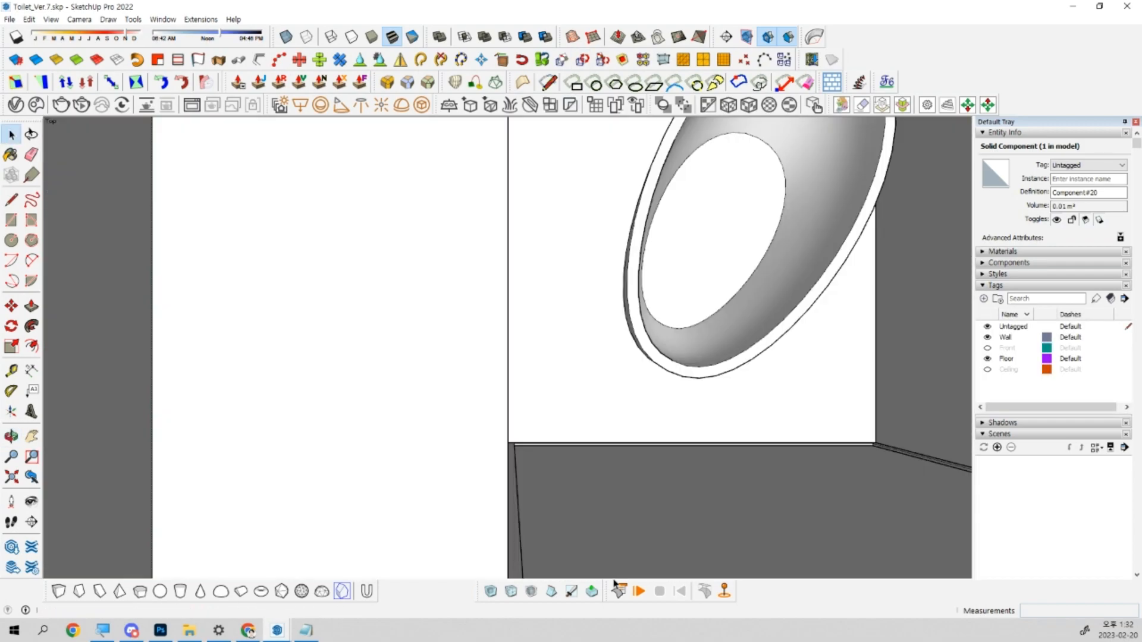
pyautogui.scroll(8, 557, 535)
pyautogui.scroll(3, 426, 495)
pyautogui.press('c')
pyautogui.click(437, 479)
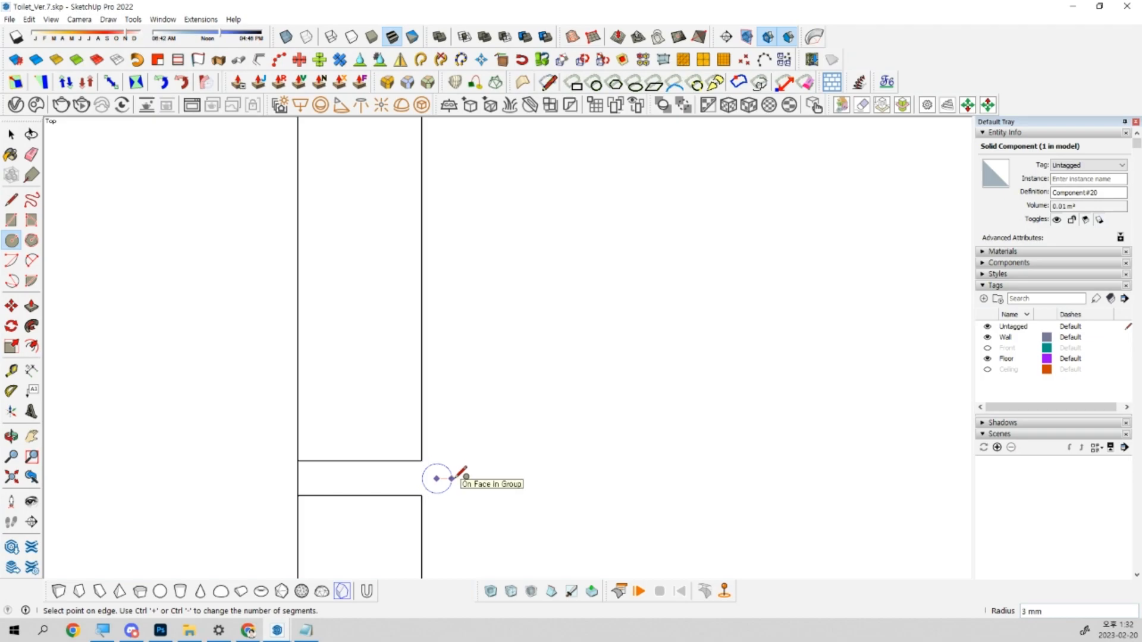
pyautogui.click(462, 479)
pyautogui.press('space')
pyautogui.doubleClick(446, 480)
# Extrude the hinge circle upward into a short cylinder and make the whole cylinder a component.
pyautogui.scroll(2, 446, 480)
pyautogui.press('v')
pyautogui.moveTo(482, 477); pyautogui.dragTo(369, 252, button='middle')
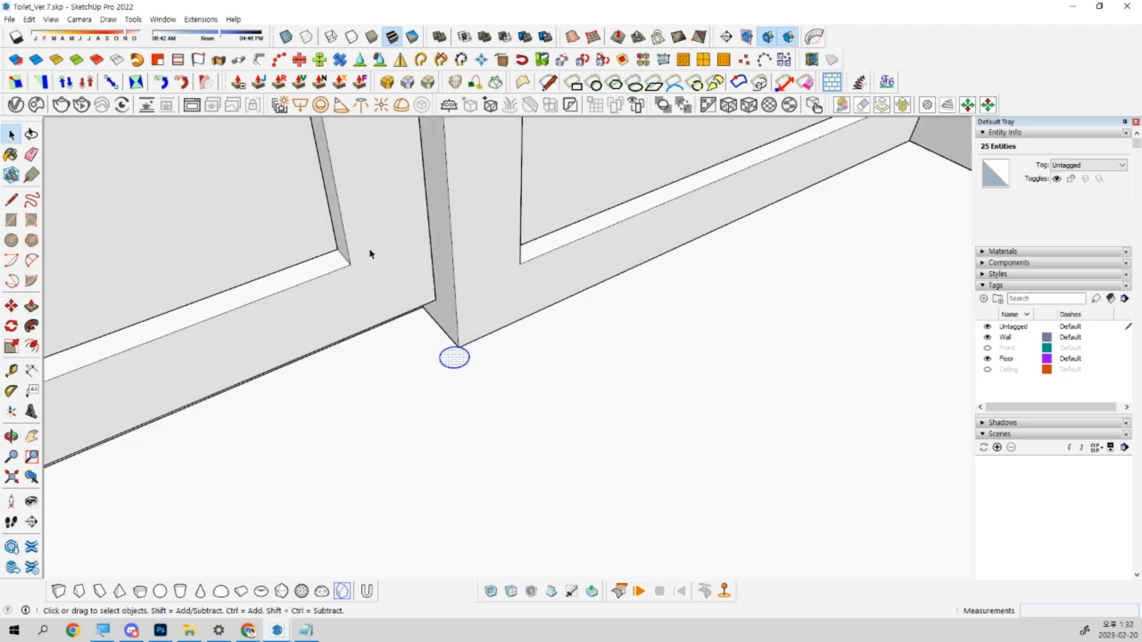
pyautogui.scroll(4, 416, 333)
pyautogui.press('p')
pyautogui.click(540, 403)
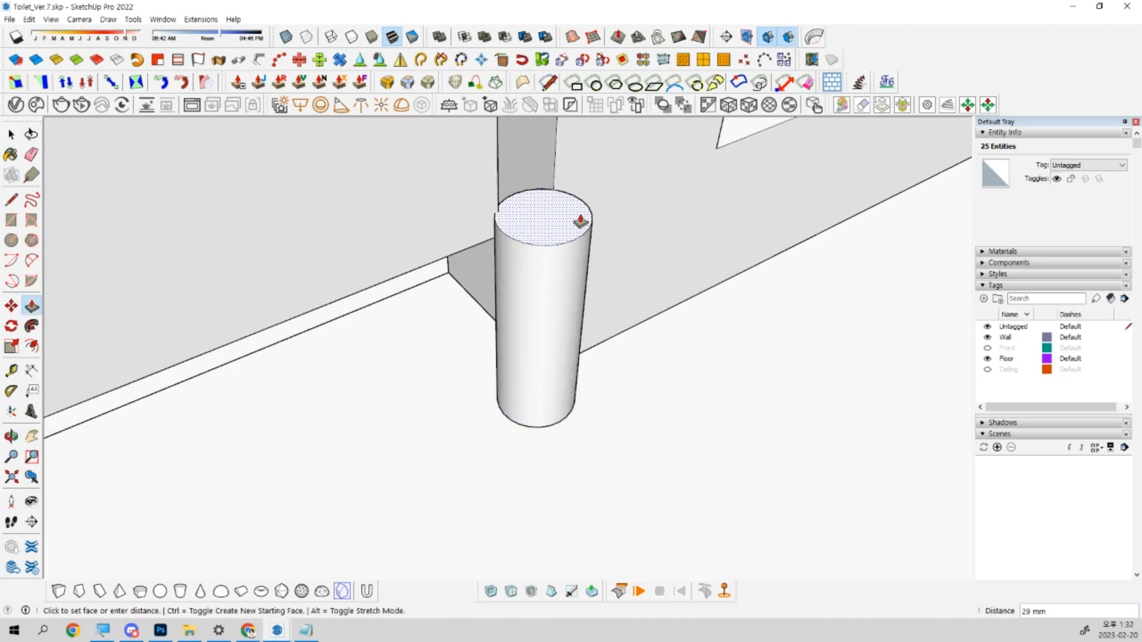
pyautogui.click(584, 176)
pyautogui.press('space')
pyautogui.tripleClick(541, 366)
pyautogui.moveTo(541, 365)
pyautogui.mouseDown(button='middle')
pyautogui.moveTo(556, 289)
pyautogui.moveTo(527, 311)
pyautogui.moveTo(506, 357)
pyautogui.moveTo(534, 378)
pyautogui.mouseUp(button='middle')
pyautogui.hotkey('ctrl', 'g')
# Inside the cylinder component, copy the top face straight down to about the middle of the height.
pyautogui.doubleClick(507, 360)
pyautogui.scroll(3, 513, 237)
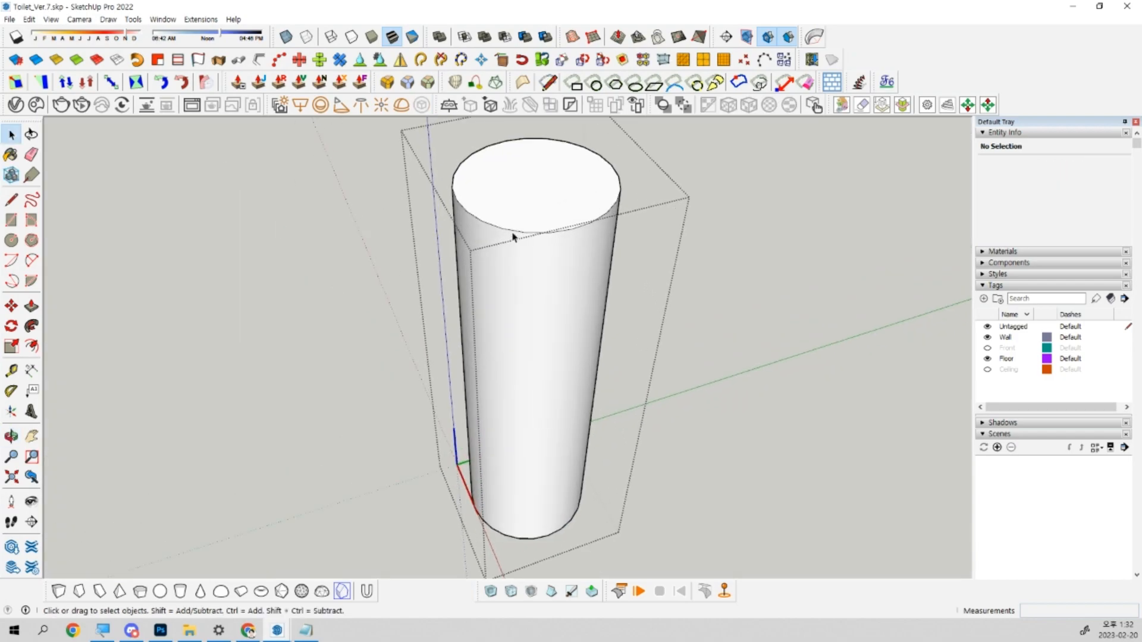
pyautogui.click(531, 211)
pyautogui.scroll(-3, 530, 232)
pyautogui.moveTo(530, 251); pyautogui.dragTo(547, 212, button='middle')
pyautogui.press('m')
pyautogui.click(548, 219)
pyautogui.press('ctrl')
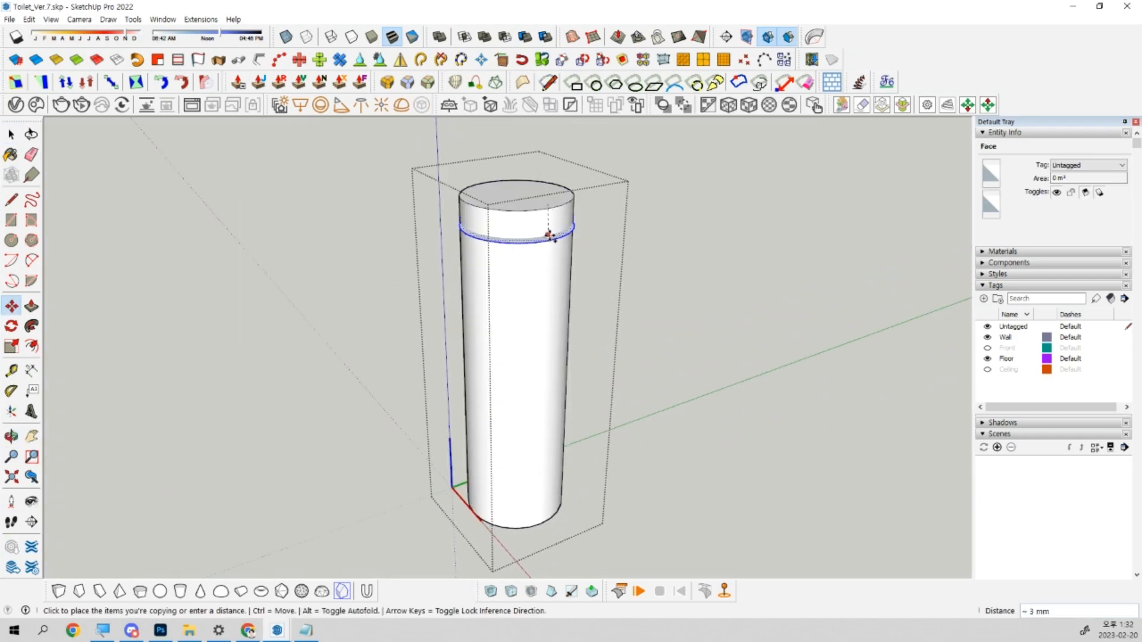
pyautogui.click(550, 343)
# Copy the middle ring a short distance down to form a narrow band around the cylinder.
pyautogui.press('space')
pyautogui.moveTo(550, 346); pyautogui.dragTo(529, 302, button='middle')
pyautogui.moveTo(323, 306); pyautogui.dragTo(640, 345)
pyautogui.press('m')
pyautogui.click(640, 344)
pyautogui.press('ctrl')
pyautogui.click(639, 355)
pyautogui.moveTo(580, 389); pyautogui.dragTo(594, 326, button='middle')
# Copy the whole narrow band down to the lower part of the cylinder.
pyautogui.press('space')
pyautogui.moveTo(395, 240); pyautogui.dragTo(720, 390)
pyautogui.press('m')
pyautogui.click(726, 326)
pyautogui.press('ctrl')
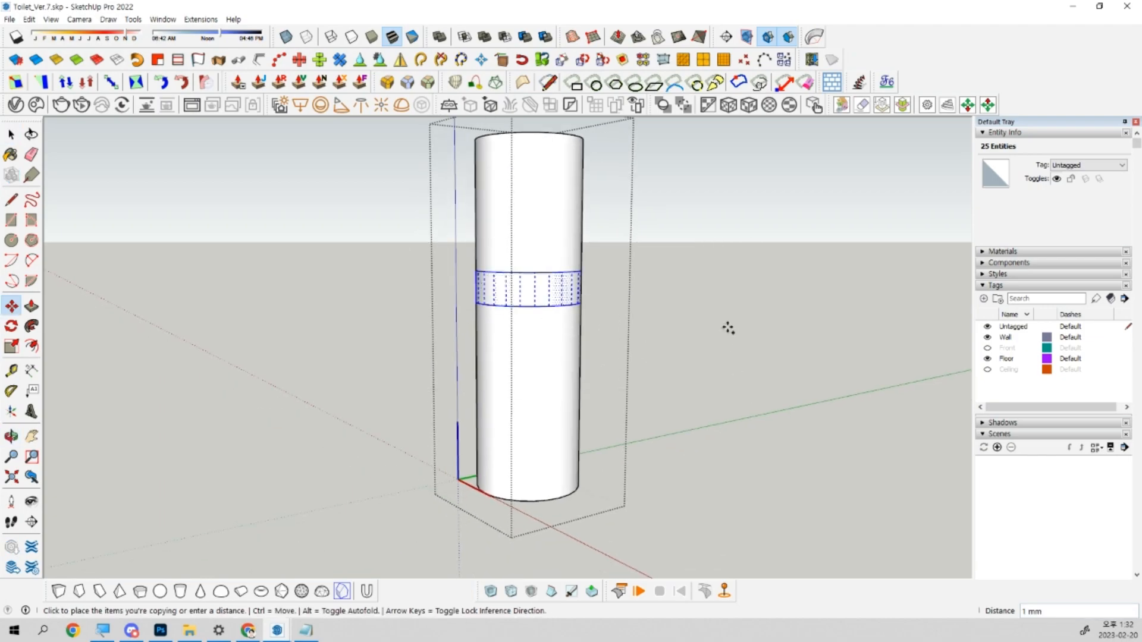
pyautogui.click(726, 487)
pyautogui.press('space')
# Move both bands upward so that they divide the cylinder into three similar sections.
pyautogui.moveTo(519, 301); pyautogui.dragTo(512, 263, button='middle')
pyautogui.moveTo(358, 221); pyautogui.dragTo(704, 367)
pyautogui.press('m')
pyautogui.click(708, 379)
pyautogui.press('space')
pyautogui.moveTo(339, 344); pyautogui.dragTo(677, 459)
pyautogui.press('m')
pyautogui.click(716, 467)
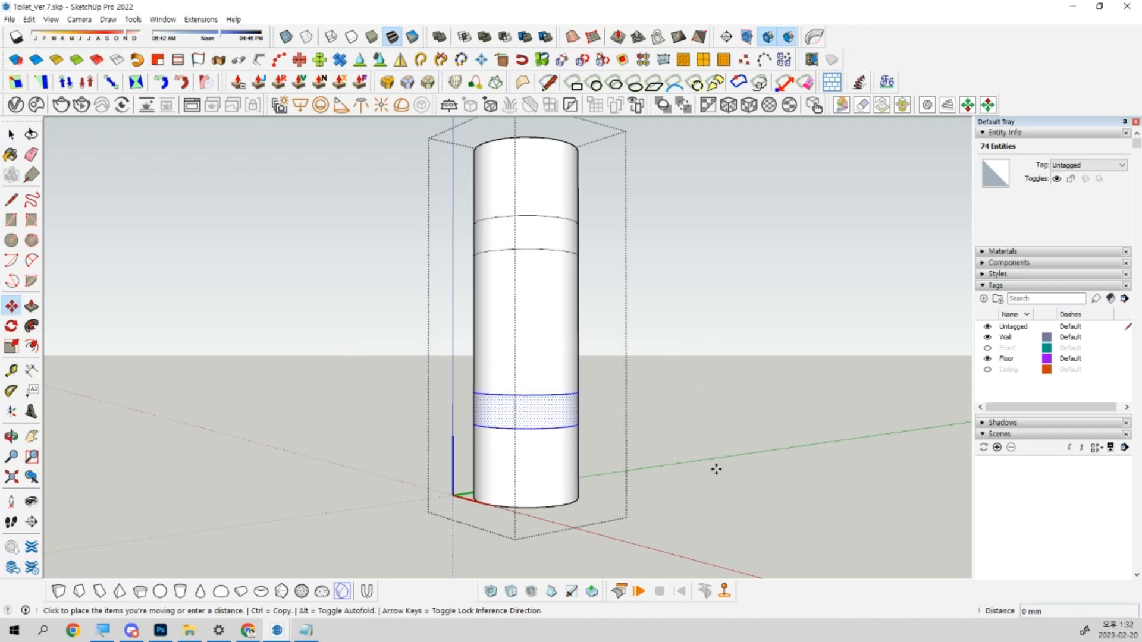
pyautogui.click(721, 441)
pyautogui.press('space')
# Push both band surfaces inward with Joint Push Pull to form two recessed grooves around the cylinder.
pyautogui.moveTo(563, 297); pyautogui.dragTo(529, 339, button='middle')
pyautogui.click(567, 233)
pyautogui.keyDown('shift'); pyautogui.click(562, 353); pyautogui.keyUp('shift')
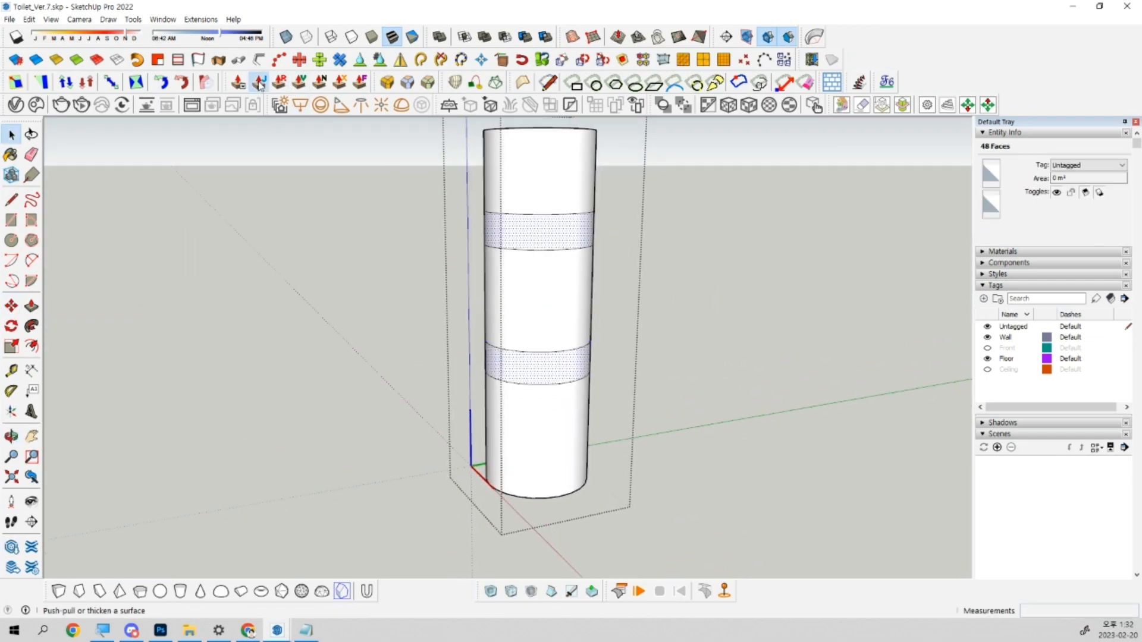
pyautogui.click(258, 82)
pyautogui.scroll(2, 511, 241)
pyautogui.moveTo(505, 242); pyautogui.dragTo(511, 237)
pyautogui.press('space')
# Narrow the upper groove in the front view by moving its top edge down 1 mm and its bottom edge up 1 mm.
pyautogui.scroll(-4, 580, 261)
pyautogui.scroll(4, 580, 261)
pyautogui.press('F4')
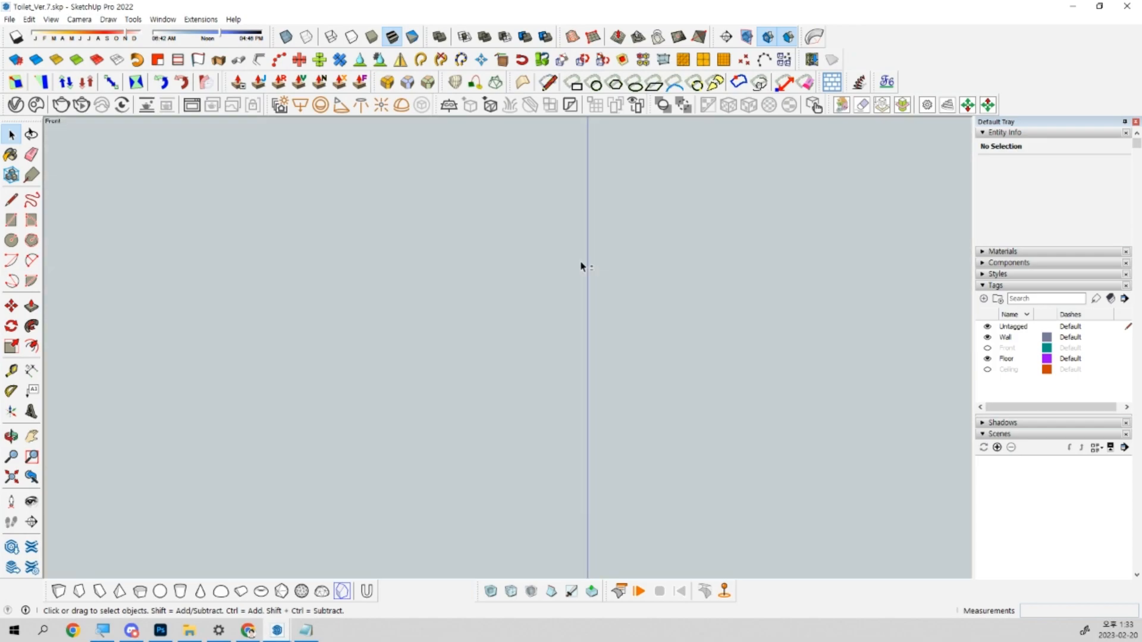
pyautogui.hotkey('shift', 'z')
pyautogui.moveTo(465, 211); pyautogui.dragTo(613, 235)
pyautogui.press('m')
pyautogui.click(649, 224)
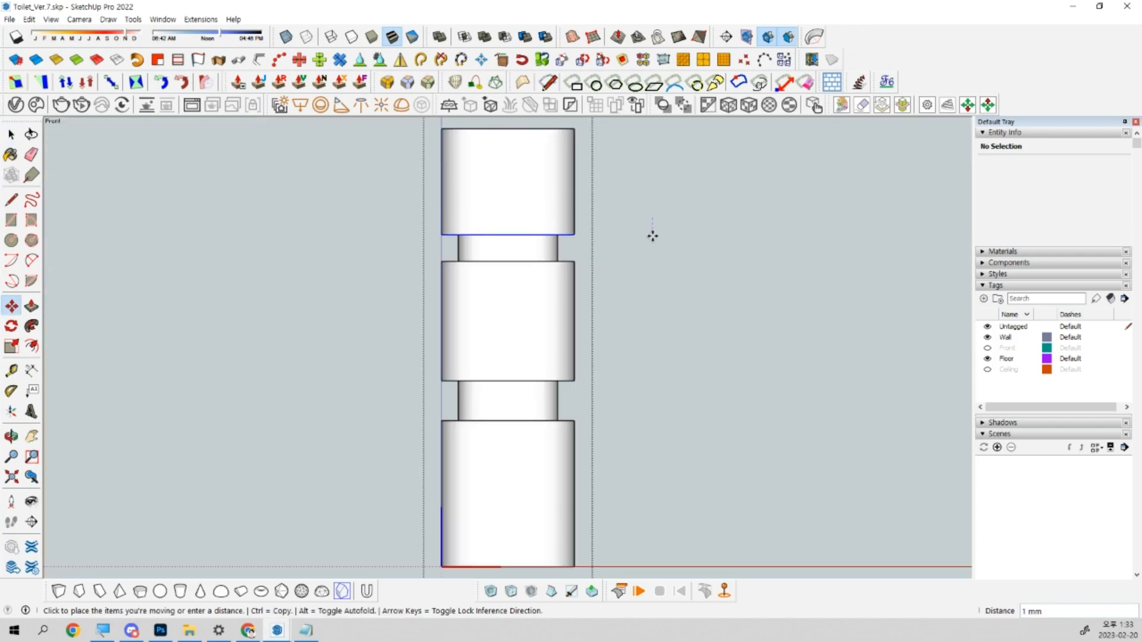
pyautogui.click(653, 250)
pyautogui.press('space')
pyautogui.moveTo(368, 228); pyautogui.dragTo(659, 301)
pyautogui.press('m')
pyautogui.click(672, 317)
pyautogui.click(672, 303)
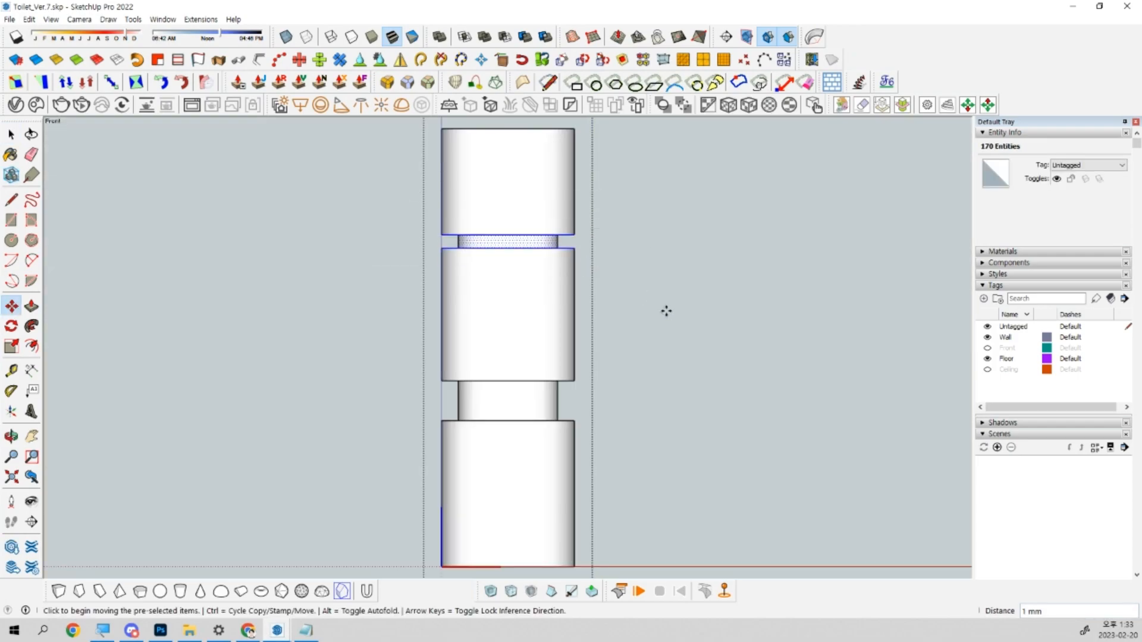
pyautogui.press('space')
# Narrow the lower groove in the same way, moving its top edge down and its bottom edge up by about 1 mm.
pyautogui.keyDown('shift'); pyautogui.moveTo(548, 369); pyautogui.dragTo(565, 307, button='middle'); pyautogui.keyUp('shift')
pyautogui.scroll(2, 459, 304)
pyautogui.moveTo(437, 297); pyautogui.dragTo(677, 335)
pyautogui.press('m')
pyautogui.click(730, 329)
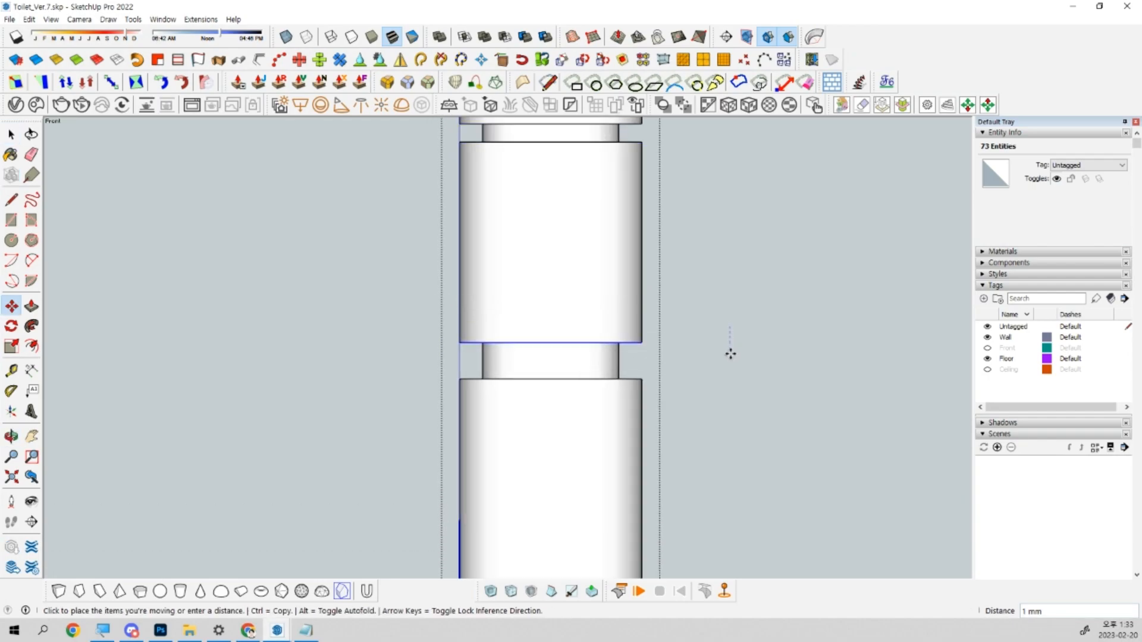
pyautogui.click(729, 356)
pyautogui.press('space')
pyautogui.scroll(-5, 729, 354)
pyautogui.moveTo(495, 339); pyautogui.dragTo(750, 381)
pyautogui.press('m')
pyautogui.click(777, 377)
pyautogui.click(777, 390)
# Round the rims of the cylinder's top and bottom faces with Round Corner, using a 3 mm offset and 3 segments.
pyautogui.press('space')
pyautogui.moveTo(777, 390); pyautogui.dragTo(707, 373, button='middle')
pyautogui.scroll(-3, 666, 238)
pyautogui.keyDown('shift'); pyautogui.moveTo(662, 232); pyautogui.dragTo(611, 336, button='middle'); pyautogui.keyUp('shift')
pyautogui.click(587, 244)
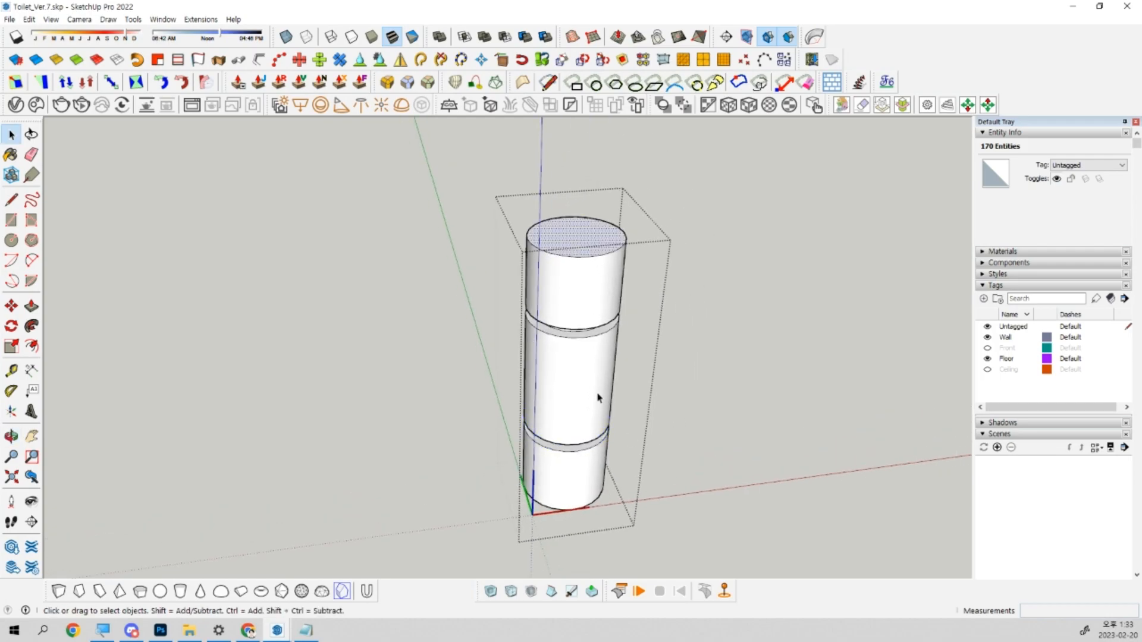
pyautogui.moveTo(595, 452); pyautogui.dragTo(573, 297, button='middle')
pyautogui.keyDown('ctrl'); pyautogui.click(576, 517); pyautogui.keyUp('ctrl')
pyautogui.moveTo(576, 238); pyautogui.dragTo(566, 360, button='middle')
pyautogui.scroll(4, 550, 330)
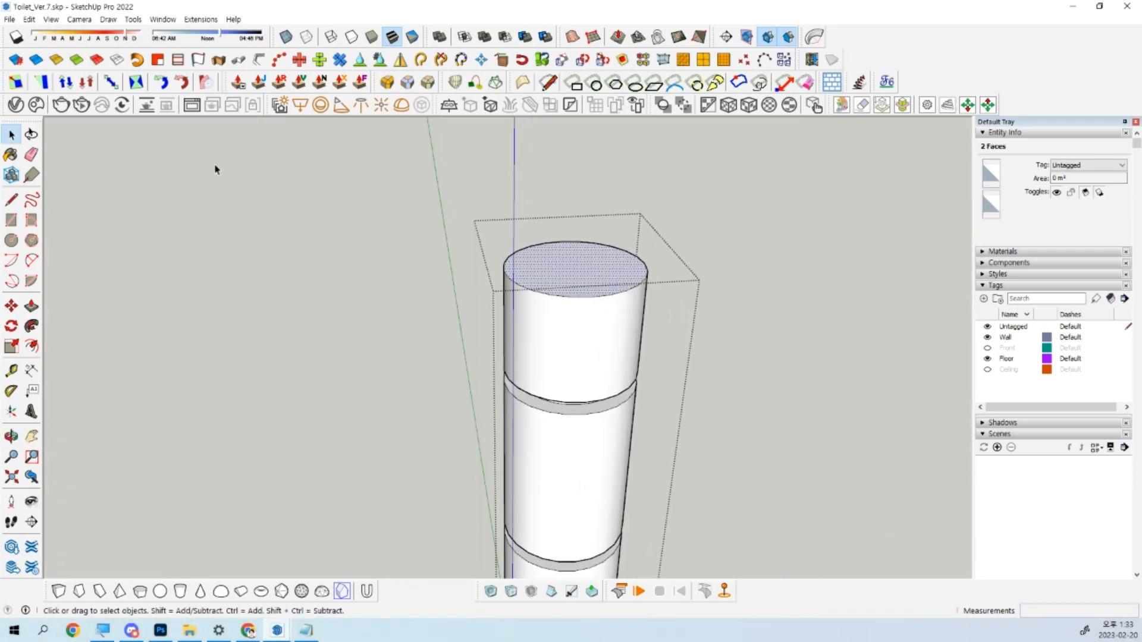
pyautogui.click(383, 87)
pyautogui.scroll(5, 403, 193)
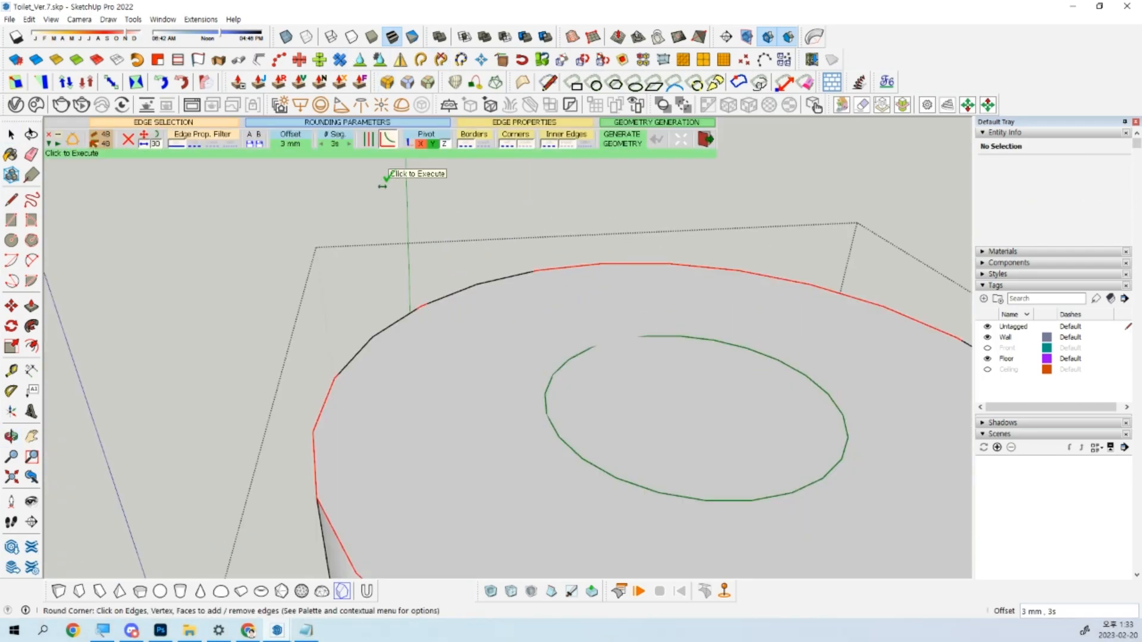
pyautogui.click(385, 180)
pyautogui.press('space')
pyautogui.scroll(-4, 472, 335)
pyautogui.scroll(-5, 488, 357)
pyautogui.scroll(2, 561, 269)
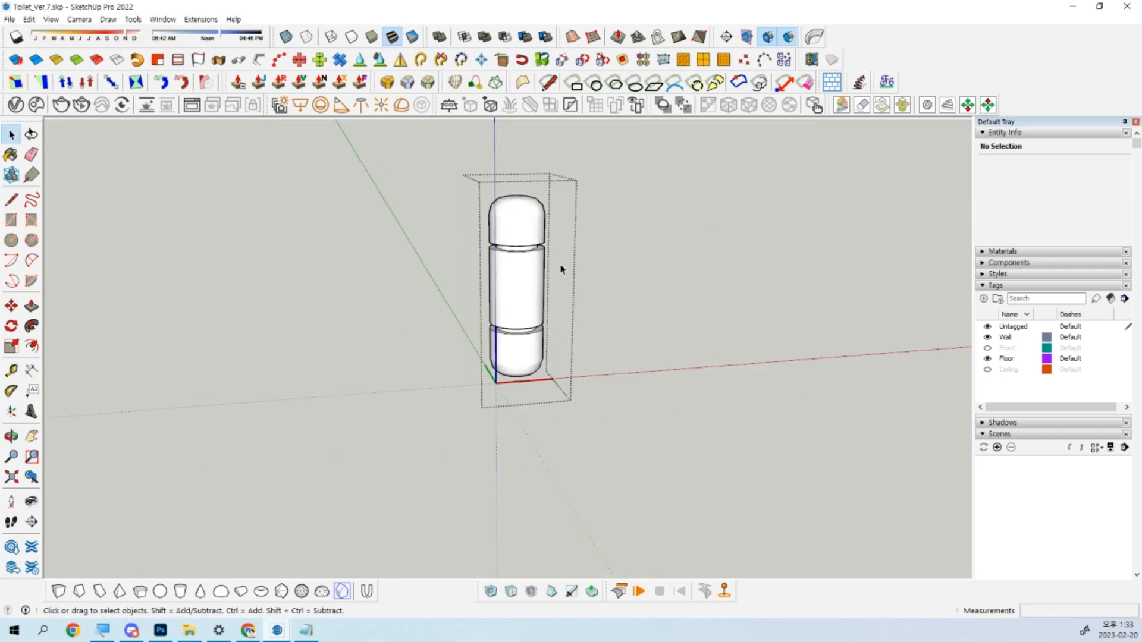
# Try to lengthen the hinge by moving its lower section down, and undo that move.
pyautogui.moveTo(541, 280); pyautogui.dragTo(501, 400, button='middle')
pyautogui.moveTo(445, 303); pyautogui.dragTo(625, 428)
pyautogui.press('m')
pyautogui.click(670, 311)
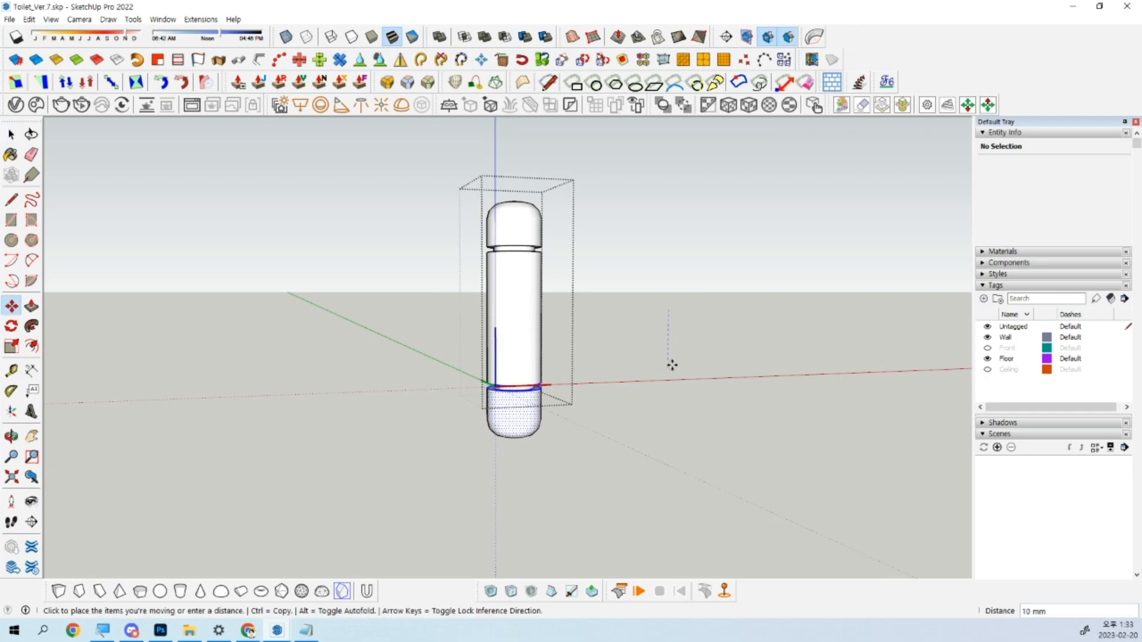
pyautogui.click(675, 397)
pyautogui.press('space')
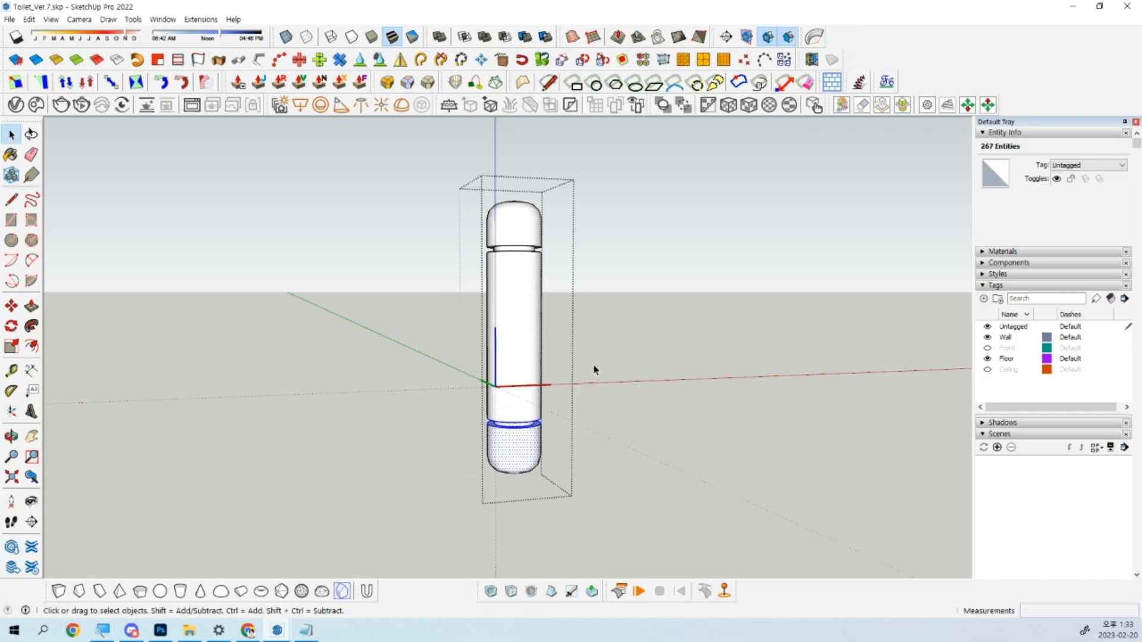
pyautogui.hotkey('ctrl', 'z')
# Finish editing the hinge component and move it up a little from the bottom of the door frame.
pyautogui.moveTo(593, 365); pyautogui.dragTo(619, 583, button='middle')
pyautogui.click(537, 447)
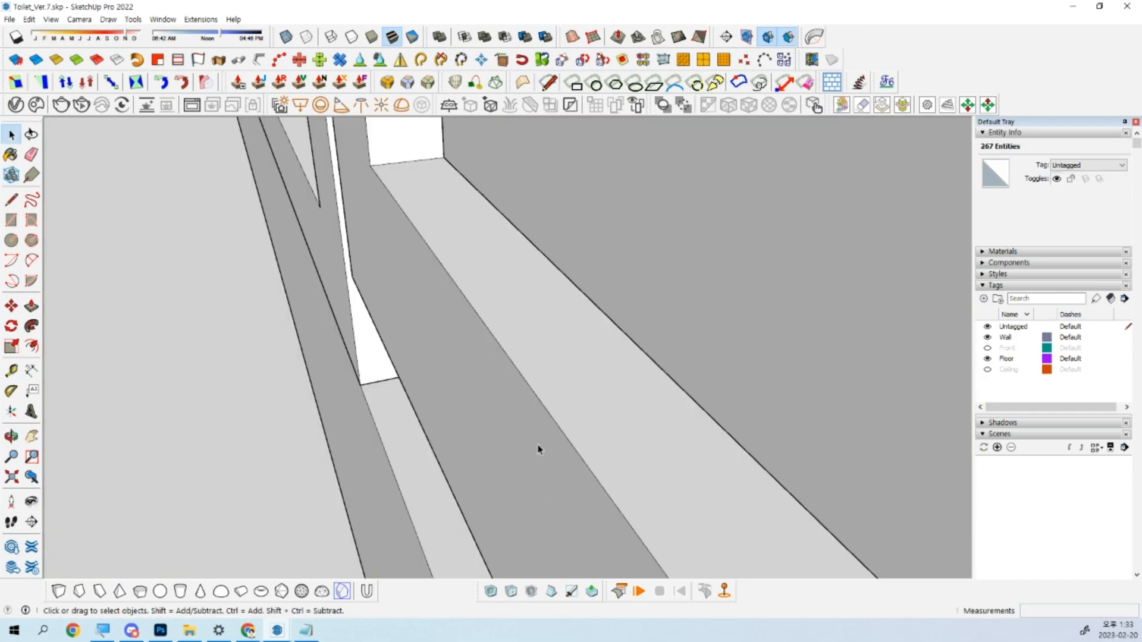
pyautogui.scroll(-8, 539, 448)
pyautogui.moveTo(652, 434); pyautogui.dragTo(244, 454, button='middle')
pyautogui.scroll(10, 471, 426)
pyautogui.press('space')
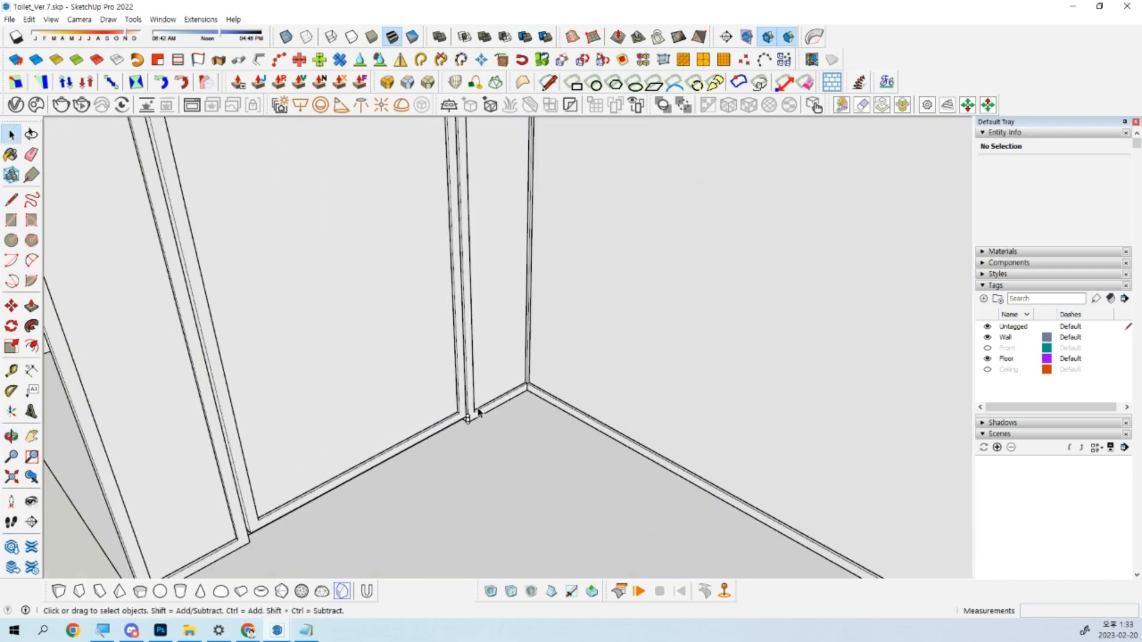
pyautogui.scroll(-3, 469, 428)
pyautogui.press('m')
pyautogui.click(553, 487)
pyautogui.click(552, 453)
pyautogui.press('space')
# Copy the hinge straight up about 1.8 m, near the top of the same door gap.
pyautogui.press('m')
pyautogui.scroll(-5, 574, 474)
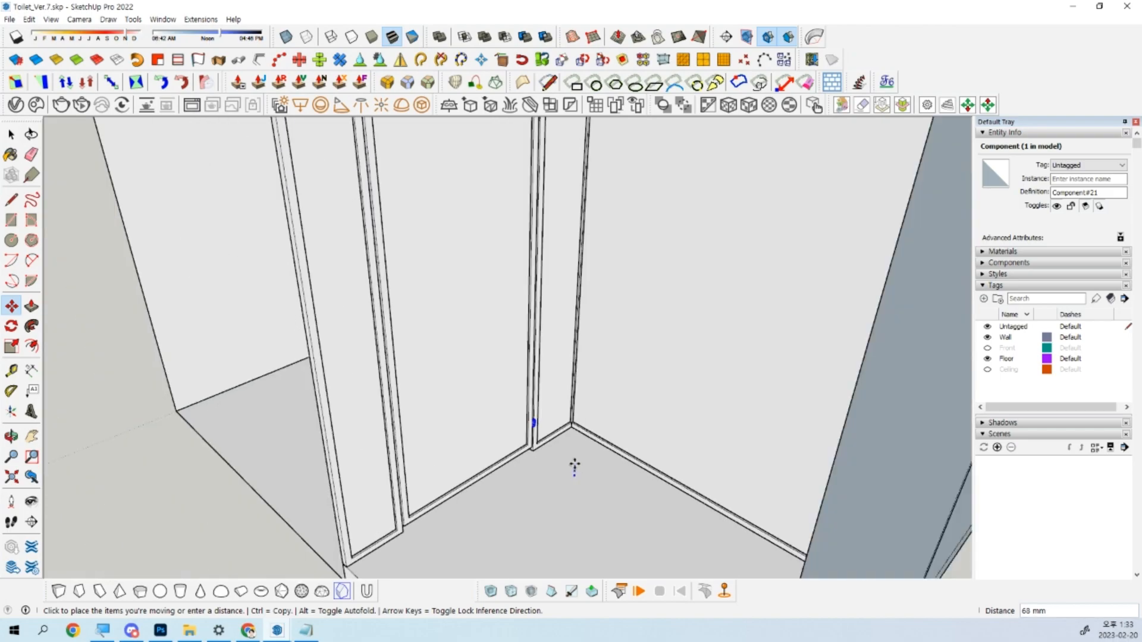
pyautogui.press('ctrl')
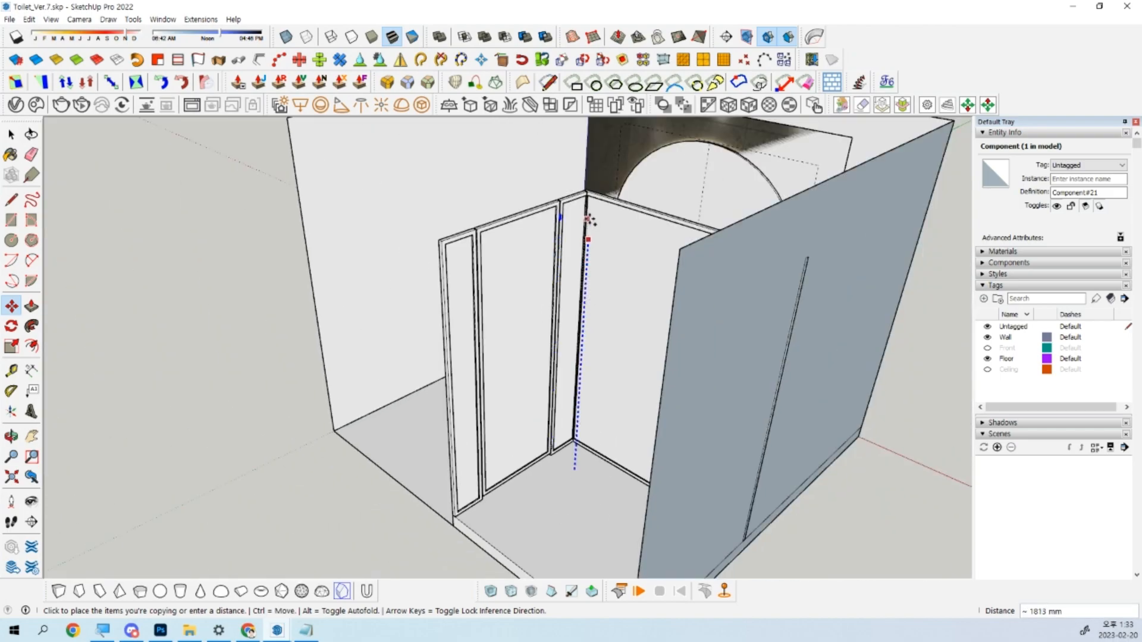
pyautogui.click(585, 242)
pyautogui.press('space')
pyautogui.scroll(10, 585, 226)
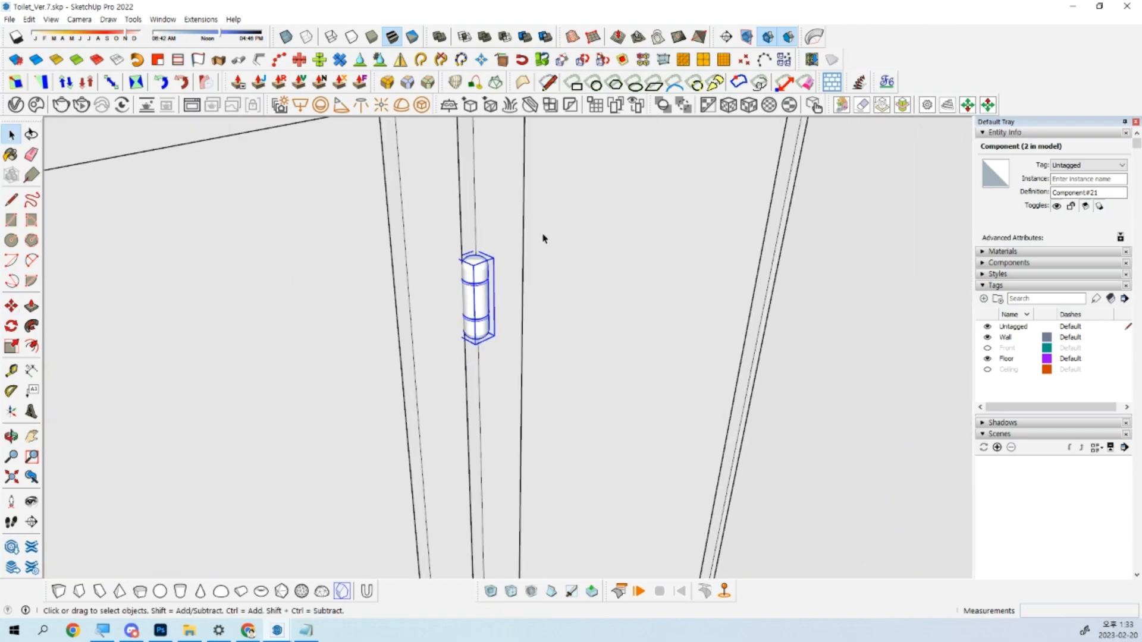
# Delete both the upper and the lower hinge from the door gap.
pyautogui.scroll(-3, 524, 260)
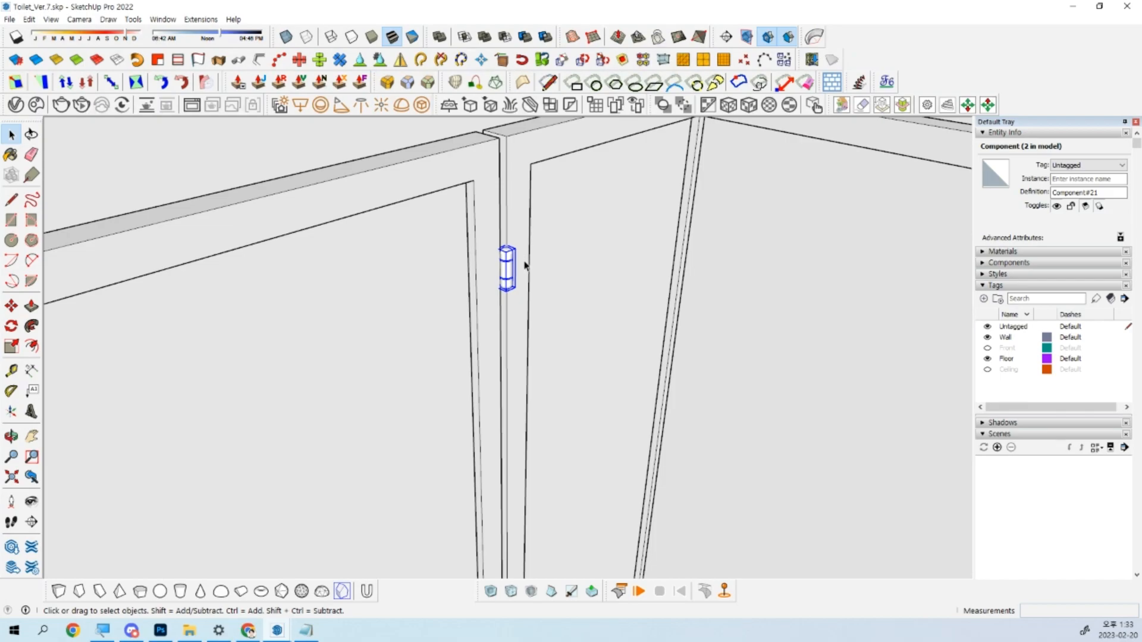
pyautogui.scroll(-5, 524, 264)
pyautogui.moveTo(520, 260); pyautogui.dragTo(594, 326, button='middle')
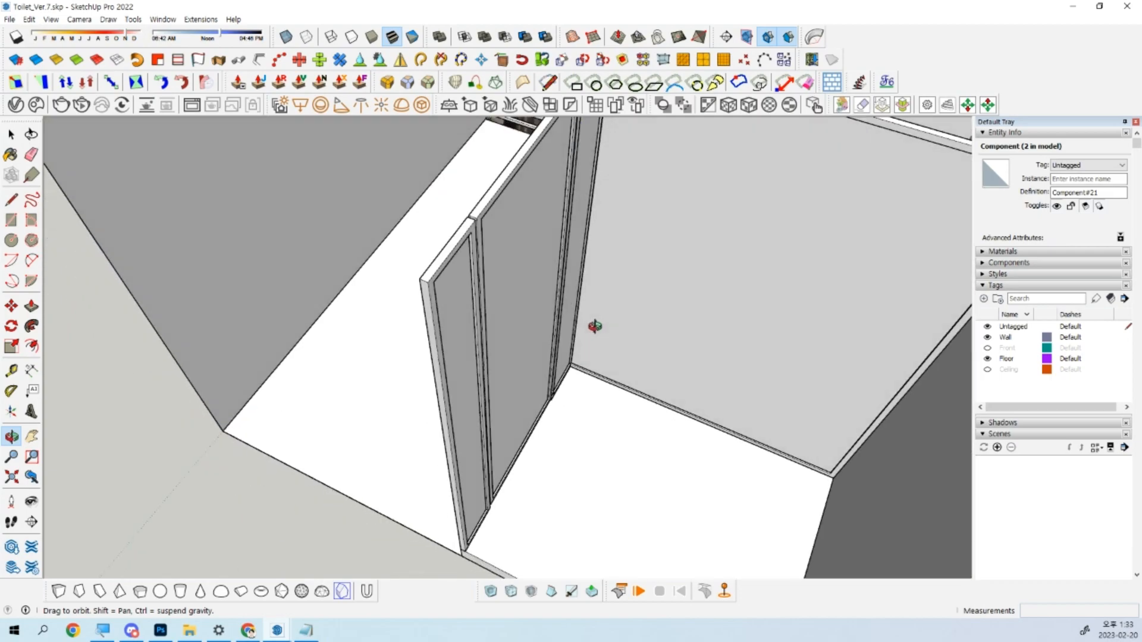
pyautogui.scroll(6, 571, 374)
pyautogui.scroll(2, 586, 387)
pyautogui.click(582, 357)
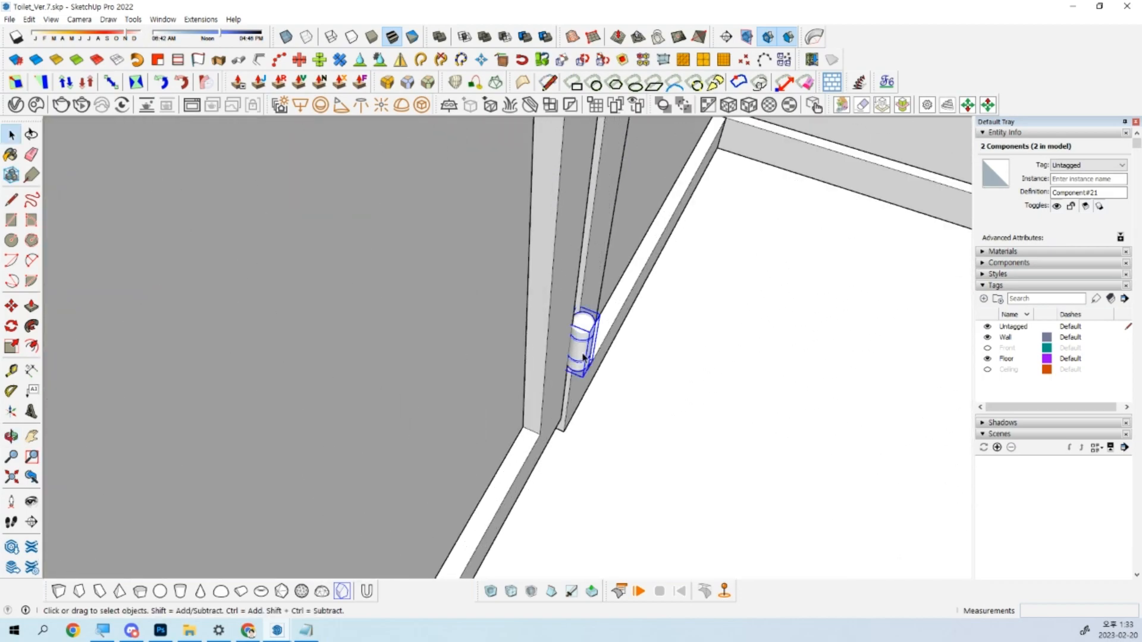
pyautogui.press('Delete')
# Draw a circle spanning most of the frame width on top of the glass door's frame, near its hinge-side end.
pyautogui.scroll(-5, 584, 381)
pyautogui.moveTo(586, 467); pyautogui.dragTo(734, 358, button='middle')
pyautogui.scroll(4, 632, 360)
pyautogui.moveTo(510, 265); pyautogui.dragTo(327, 190, button='middle')
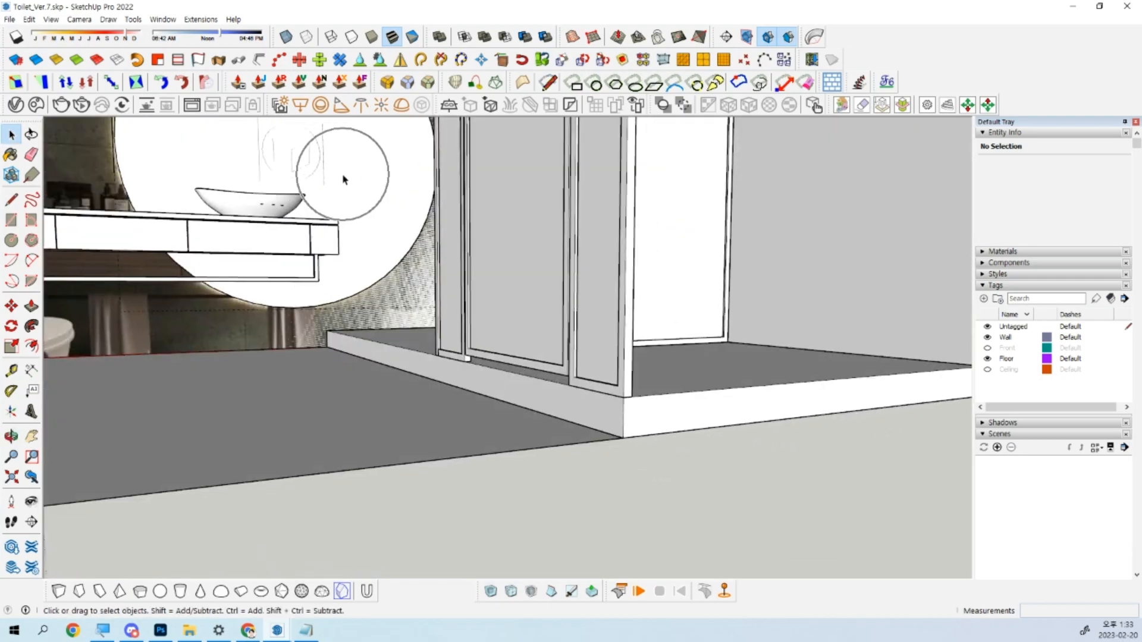
pyautogui.moveTo(396, 234); pyautogui.dragTo(517, 339, button='middle')
pyautogui.scroll(4, 515, 434)
pyautogui.scroll(3, 514, 426)
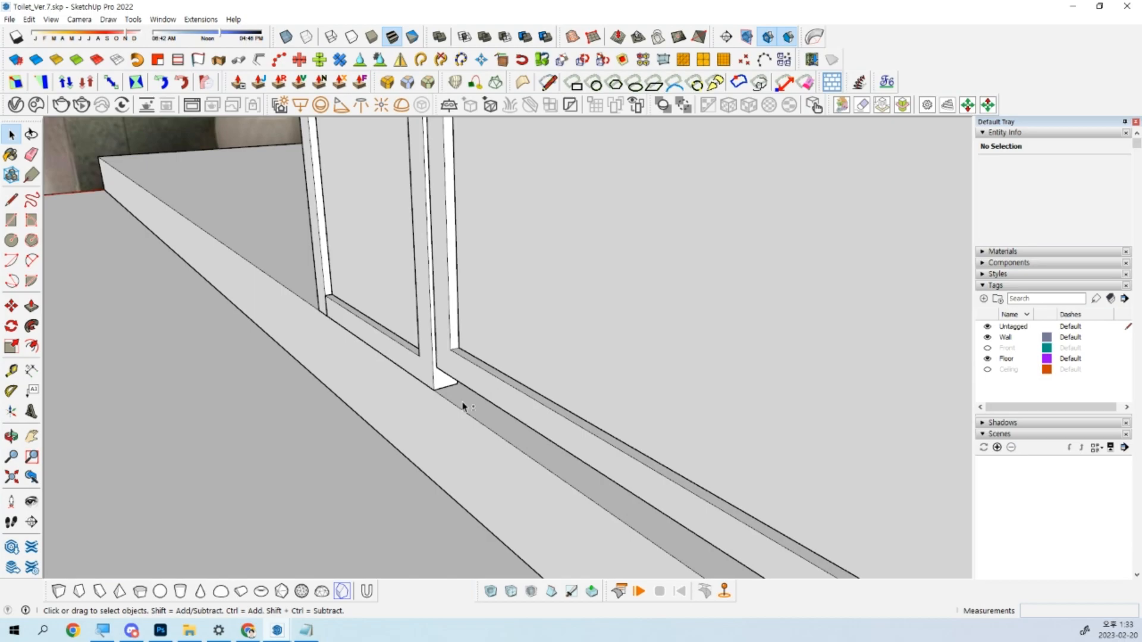
pyautogui.press('F2')
pyautogui.scroll(-5, 479, 406)
pyautogui.scroll(9, 538, 438)
pyautogui.scroll(3, 498, 416)
pyautogui.press('c')
pyautogui.click(481, 333)
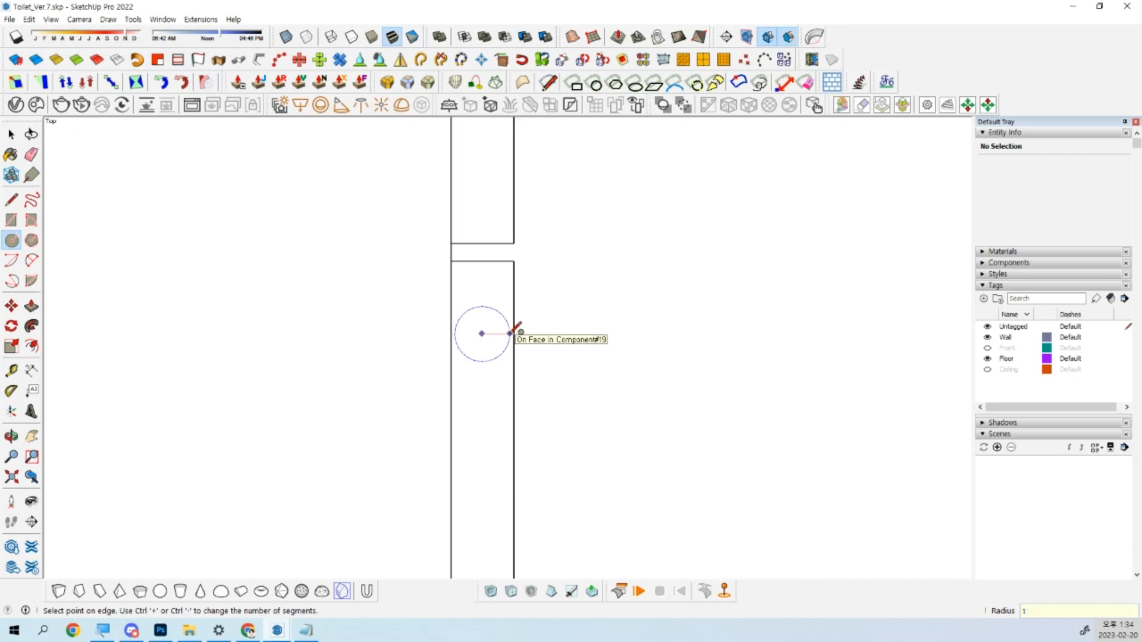
pyautogui.click(510, 333)
pyautogui.press('space')
# Pull the circle on the door frame's top up into a short cylinder.
pyautogui.doubleClick(479, 334)
pyautogui.moveTo(480, 334); pyautogui.dragTo(684, 372, button='middle')
pyautogui.scroll(-3, 554, 431)
pyautogui.moveTo(554, 431); pyautogui.dragTo(928, 461, button='middle')
pyautogui.moveTo(488, 349); pyautogui.dragTo(378, 187, button='middle')
pyautogui.scroll(3, 517, 297)
pyautogui.scroll(3, 517, 298)
pyautogui.scroll(-5, 518, 298)
pyautogui.scroll(3, 586, 280)
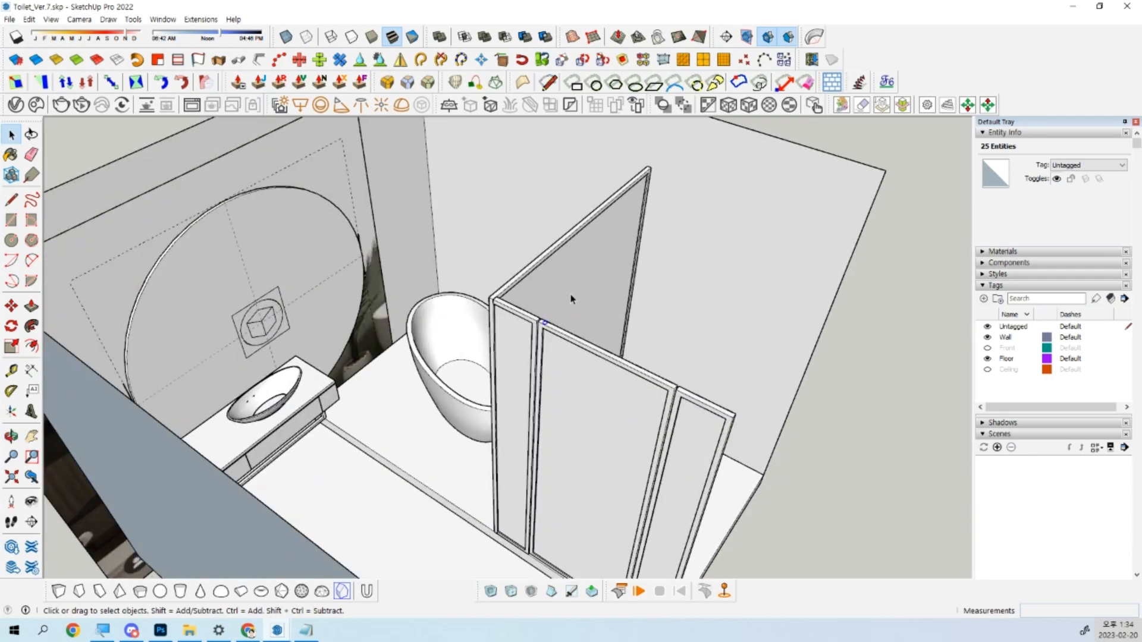
pyautogui.scroll(4, 543, 324)
pyautogui.moveTo(549, 337); pyautogui.dragTo(520, 424, button='middle')
pyautogui.press('p')
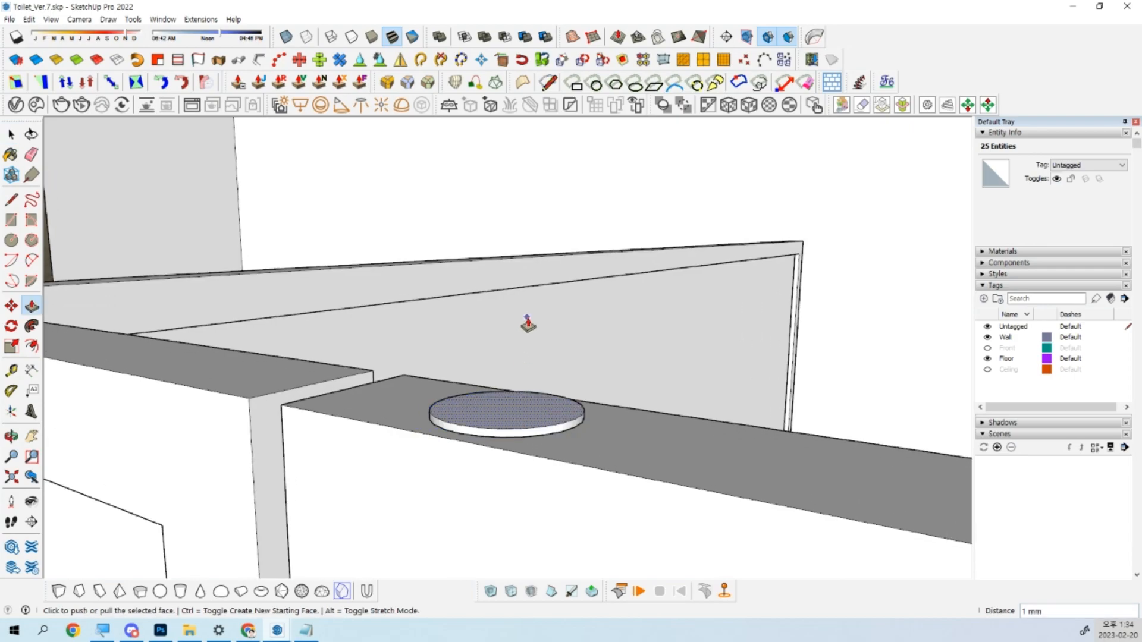
pyautogui.click(523, 428)
pyautogui.click(533, 307)
pyautogui.moveTo(512, 380); pyautogui.dragTo(513, 443, button='middle')
pyautogui.scroll(3, 512, 357)
pyautogui.press('space')
# Try to stack a second section on the cylinder, and undo both extrusions back to the flat circle.
pyautogui.click(512, 345)
pyautogui.moveTo(512, 345); pyautogui.dragTo(523, 413, button='middle')
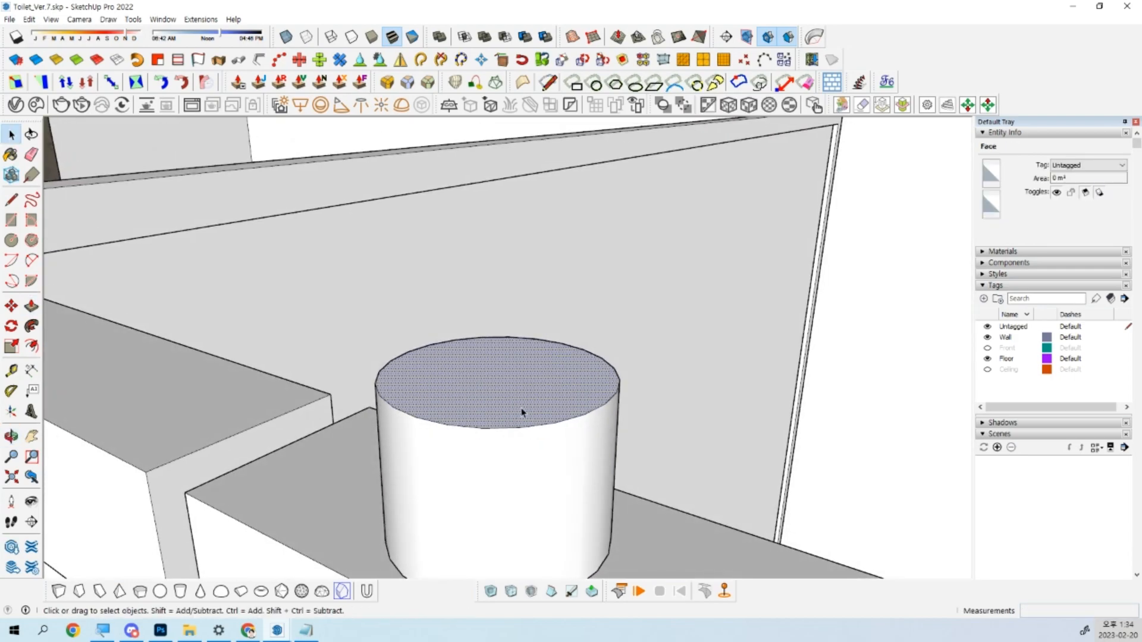
pyautogui.scroll(-2, 521, 408)
pyautogui.press('p')
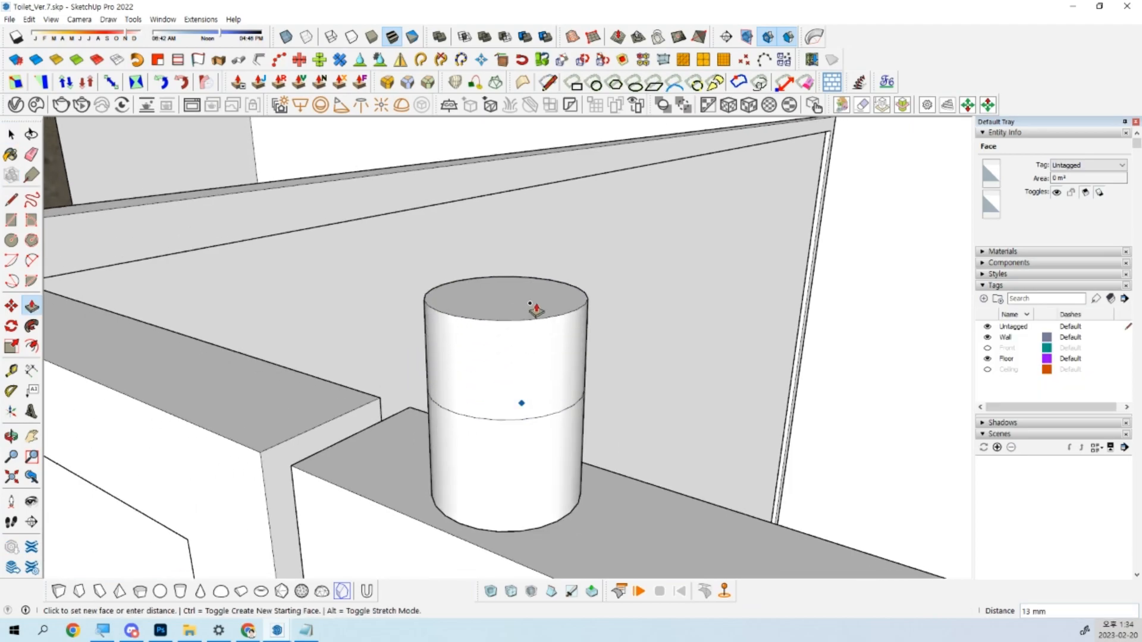
pyautogui.press('space')
pyautogui.click(528, 323)
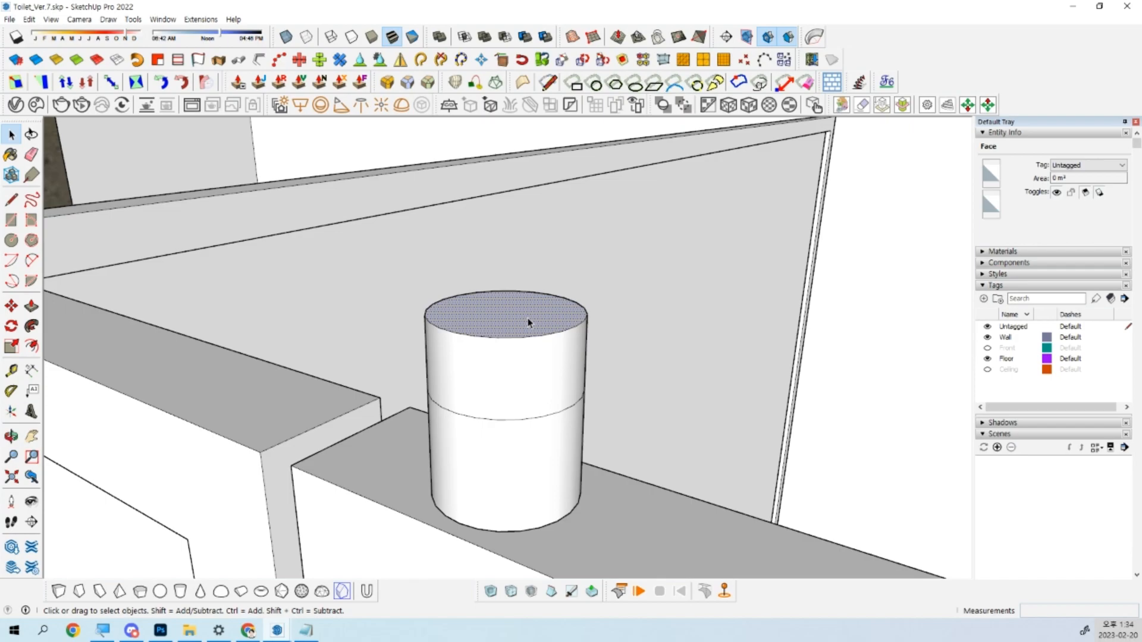
pyautogui.hotkey('ctrl', 'z')
pyautogui.hotkey('ctrl', 'z')
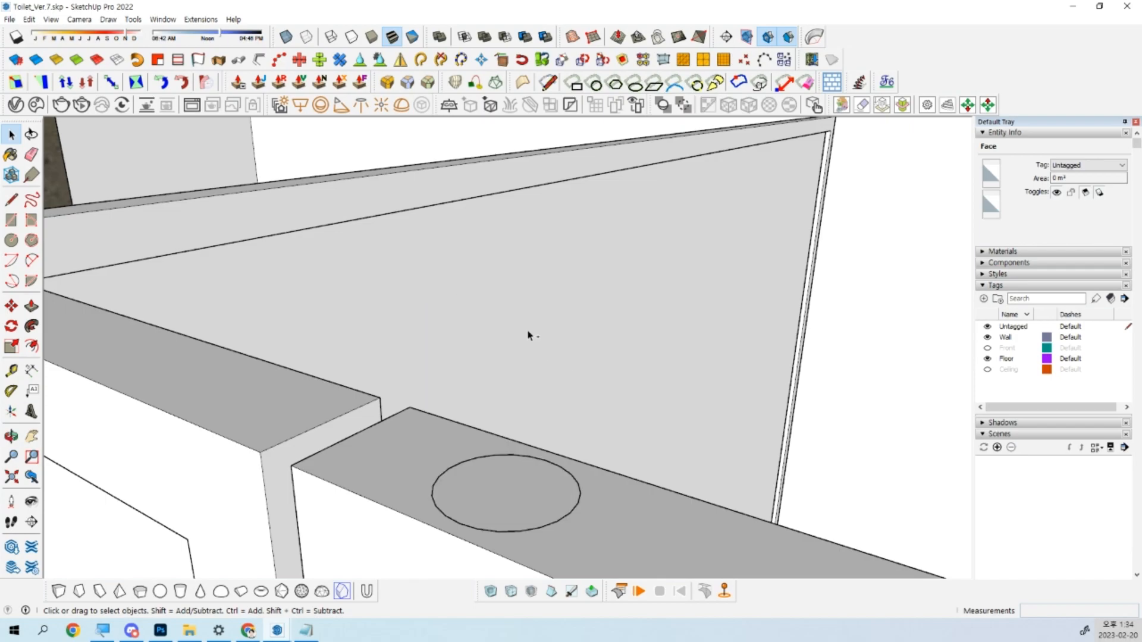
# Extrude the circle 5 mm upward as the base of the pivot.
pyautogui.moveTo(515, 449); pyautogui.dragTo(520, 397, button='middle')
pyautogui.scroll(3, 522, 437)
pyautogui.click(524, 452)
pyautogui.press('p')
pyautogui.click(522, 470)
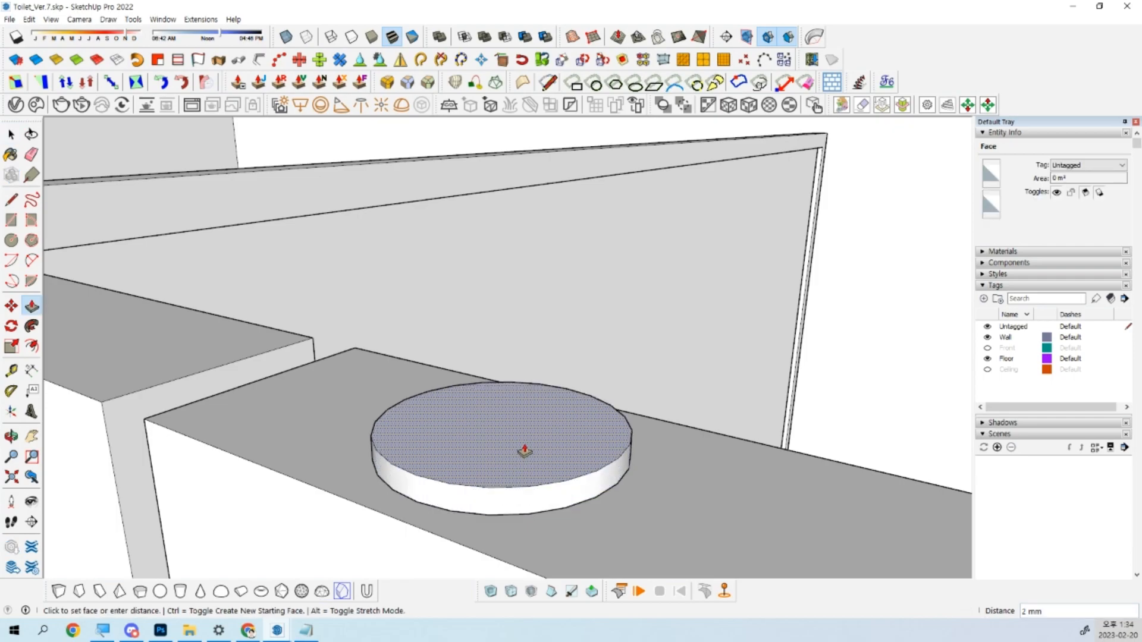
pyautogui.write('5')
pyautogui.press('Return')
# Stack a separate 10 mm section on the 5 mm base, undoing an extra 20 mm extrusion.
pyautogui.click(522, 436)
pyautogui.press('ctrl')
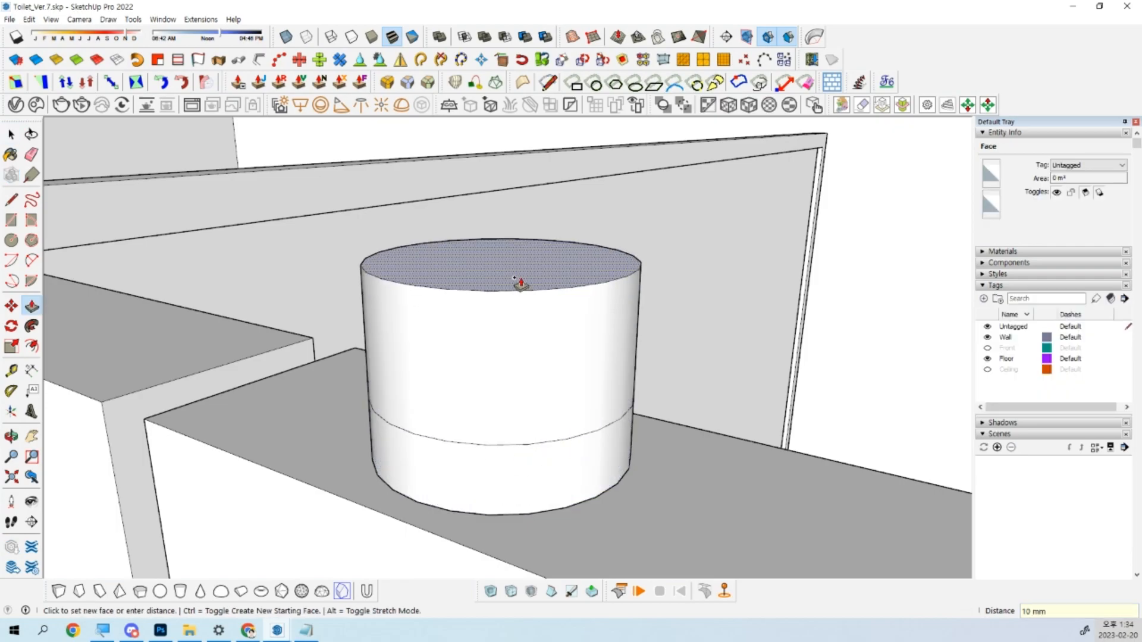
pyautogui.click(520, 284)
pyautogui.click(531, 280)
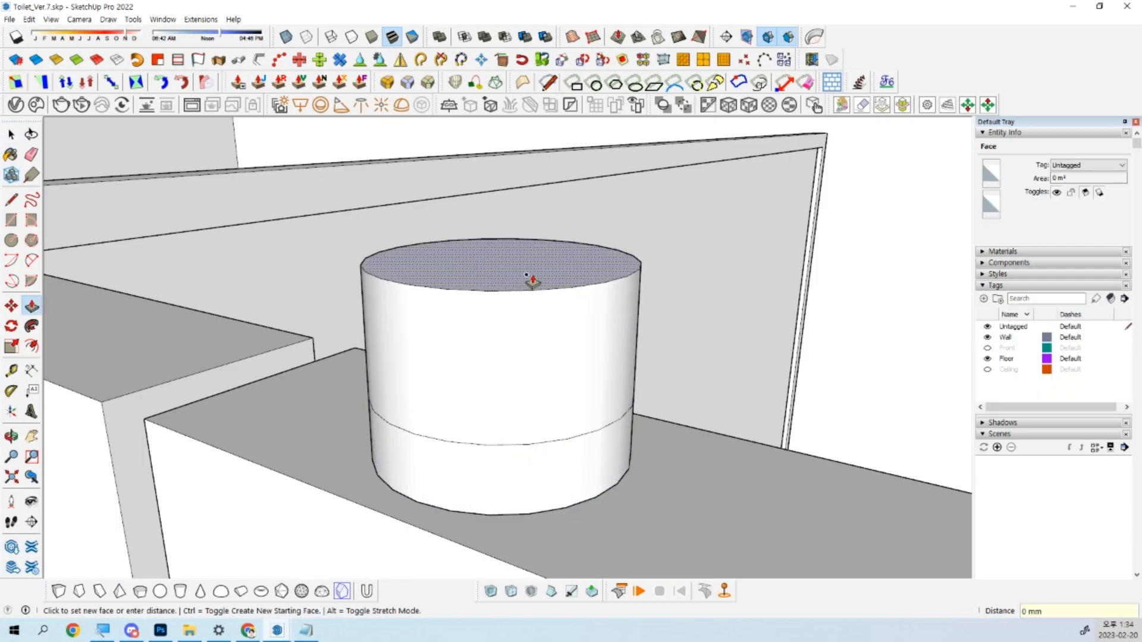
pyautogui.write('20')
pyautogui.press('Return')
pyautogui.hotkey('ctrl', 'z')
pyautogui.click(532, 272)
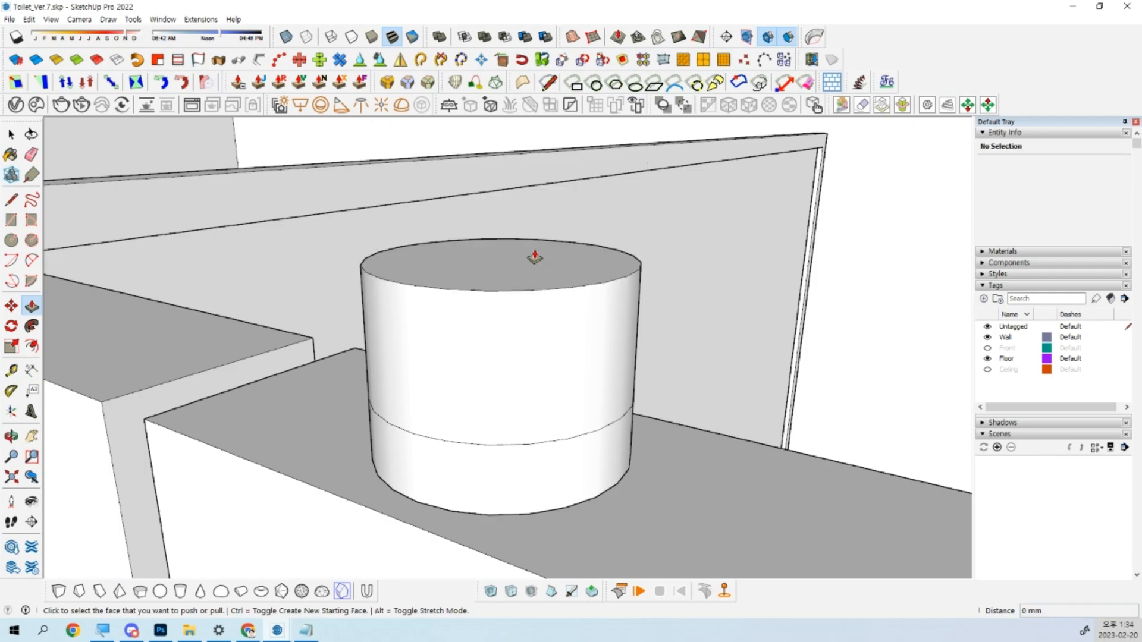
pyautogui.press('ctrl')
pyautogui.write('10')
pyautogui.press('Return')
pyautogui.press('space')
pyautogui.scroll(-3, 541, 226)
pyautogui.moveTo(523, 398); pyautogui.dragTo(508, 347, button='middle')
pyautogui.scroll(-1, 535, 318)
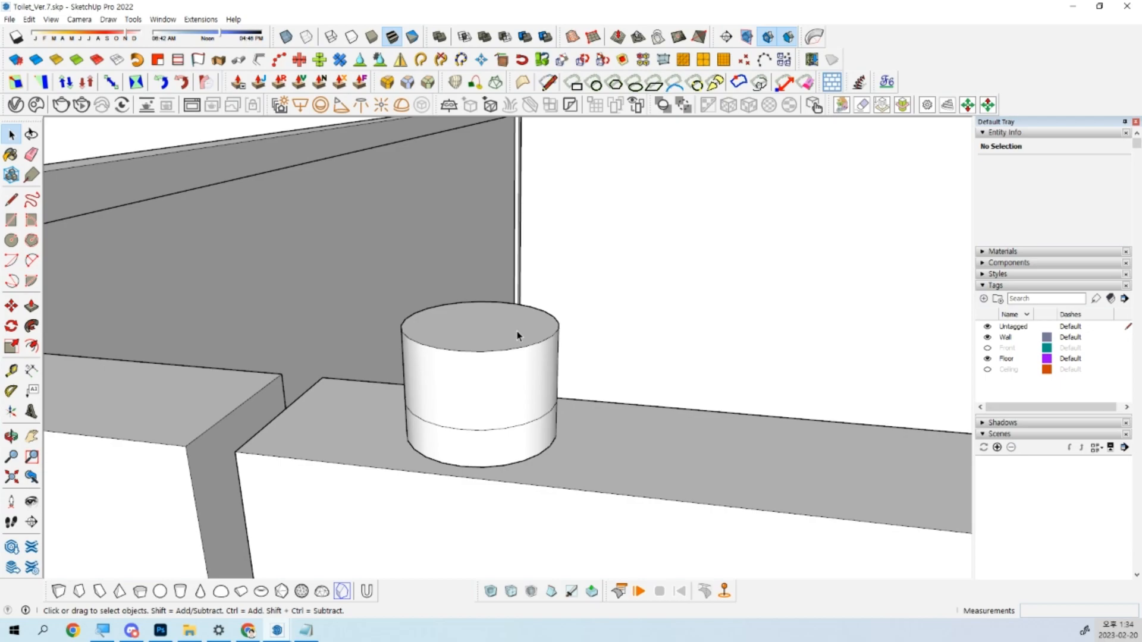
# Scale the cylinder's top face uniformly about its centre to 0.50 to taper the upper section.
pyautogui.moveTo(516, 330); pyautogui.dragTo(479, 324, button='middle')
pyautogui.click(479, 324)
pyautogui.press('s')
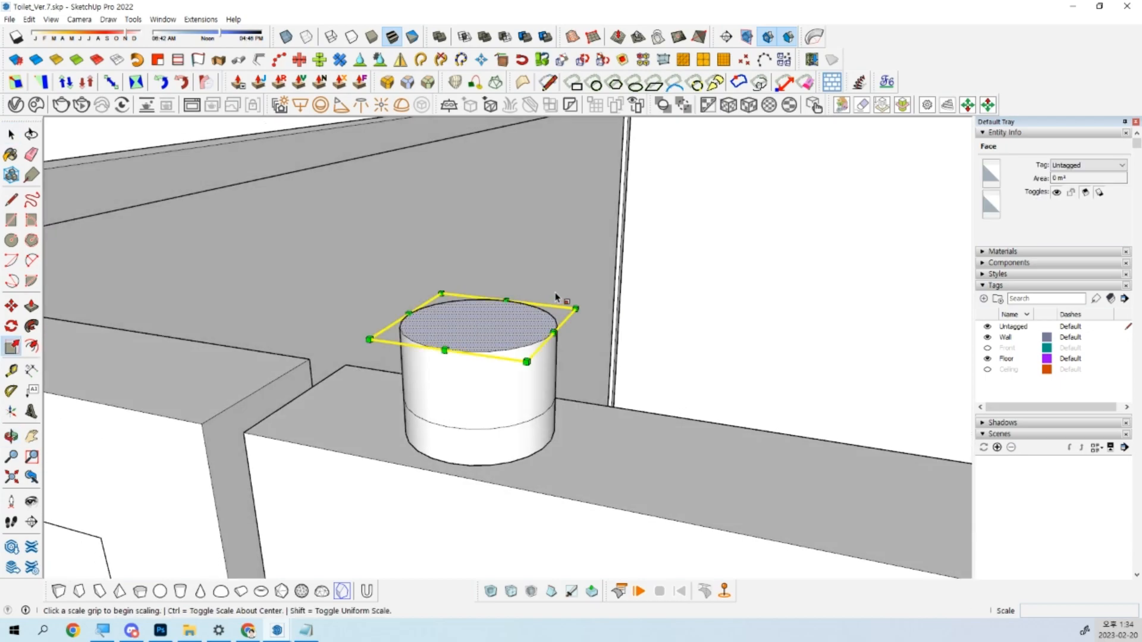
pyautogui.click(572, 309)
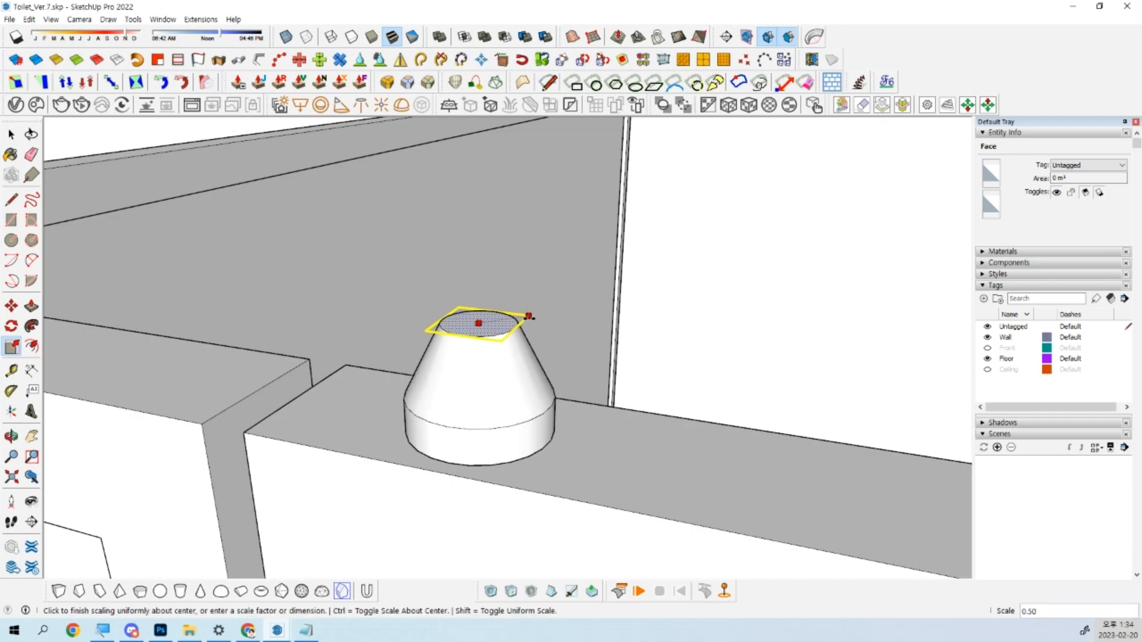
pyautogui.click(529, 315)
pyautogui.press('space')
# Offset the tapered section's top face slightly inward and pull the inner circle up into a pin.
pyautogui.scroll(2, 497, 336)
pyautogui.press('f')
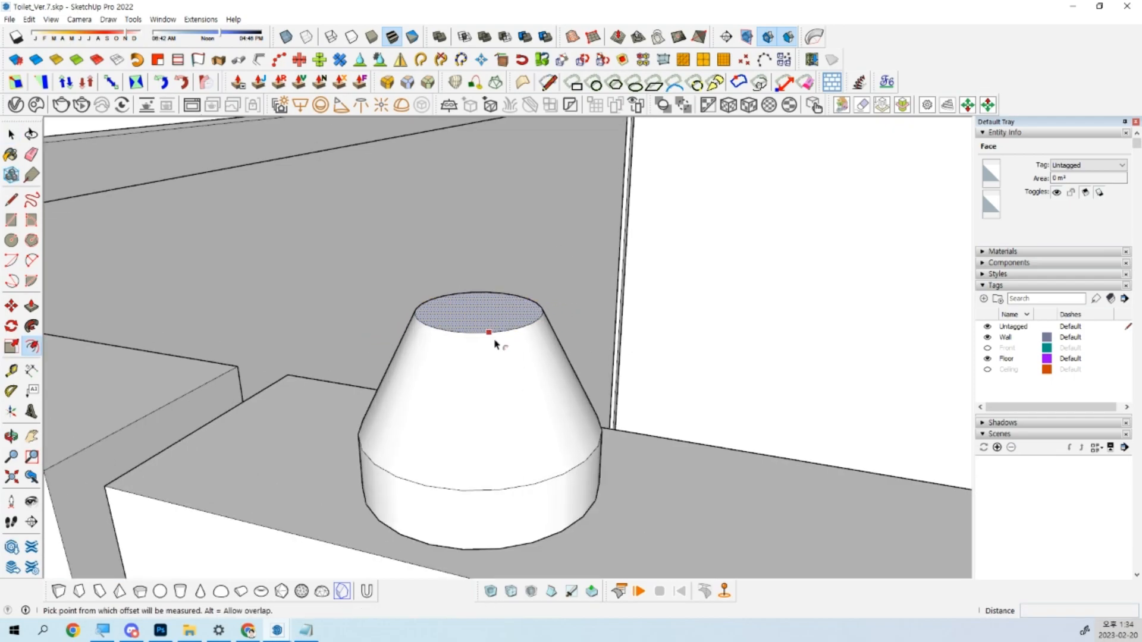
pyautogui.click(497, 330)
pyautogui.click(496, 330)
pyautogui.press('space')
pyautogui.scroll(-2, 494, 318)
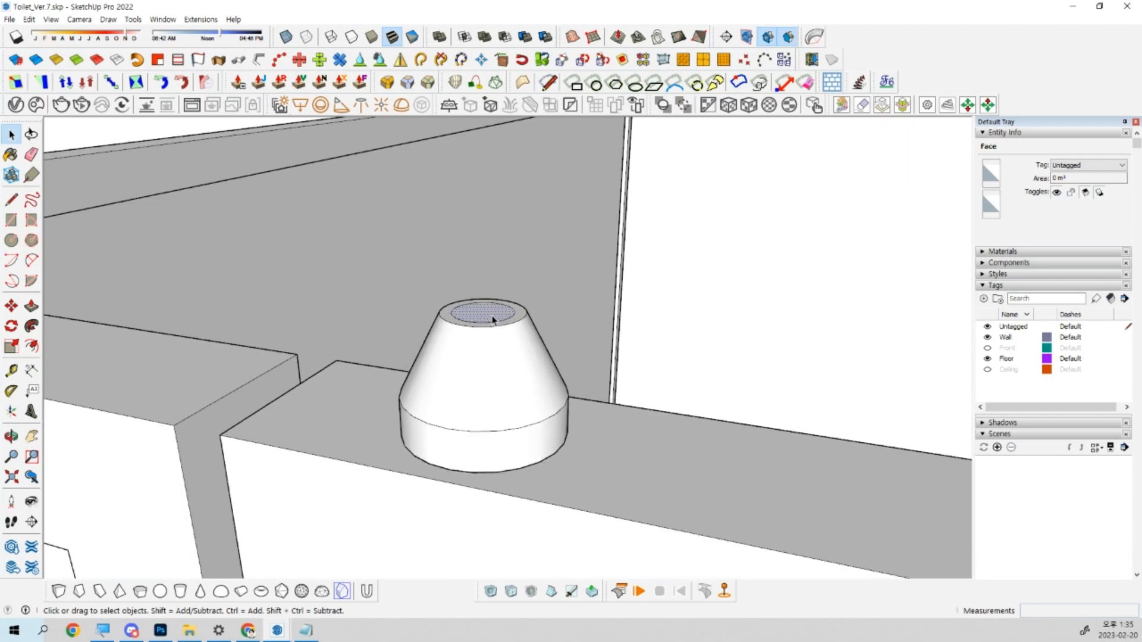
pyautogui.press('p')
pyautogui.click(494, 313)
pyautogui.click(499, 269)
pyautogui.press('space')
pyautogui.moveTo(507, 382)
pyautogui.mouseDown(button='middle')
pyautogui.moveTo(153, 415)
pyautogui.moveTo(554, 398)
pyautogui.moveTo(558, 383)
pyautogui.moveTo(522, 375)
pyautogui.mouseUp(button='middle')
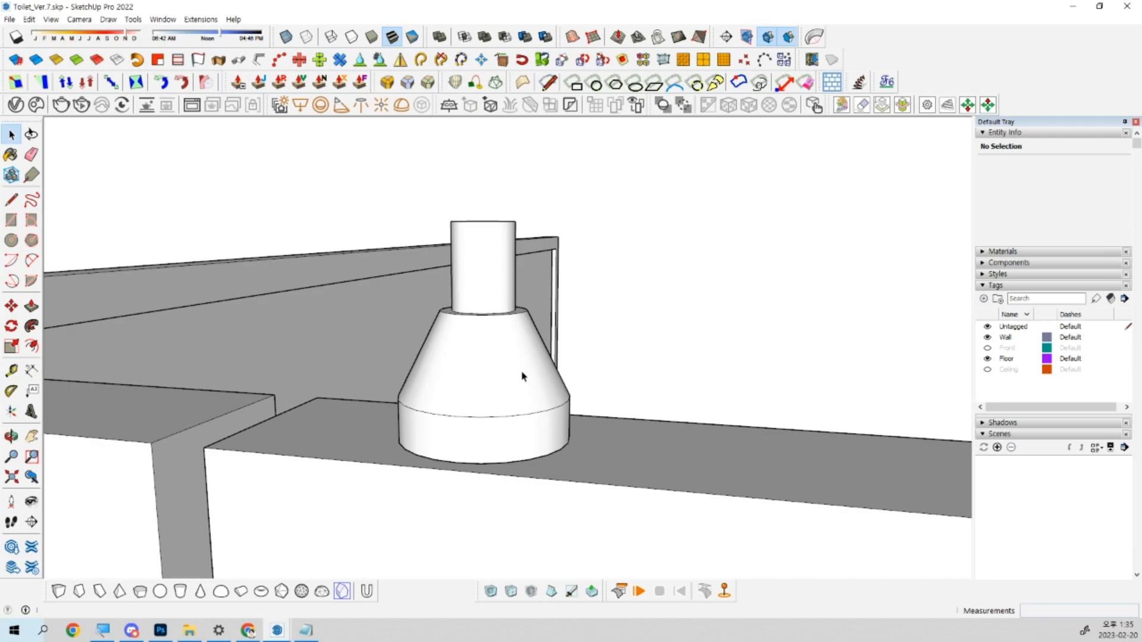
# Undo the pin, offset, taper and extrusions back to the flat circle.
pyautogui.hotkey('ctrl', 'z')
pyautogui.hotkey('ctrl', 'z')
pyautogui.hotkey('ctrl', 'z')
pyautogui.hotkey('ctrl', 'z')
pyautogui.hotkey('ctrl', 'z')
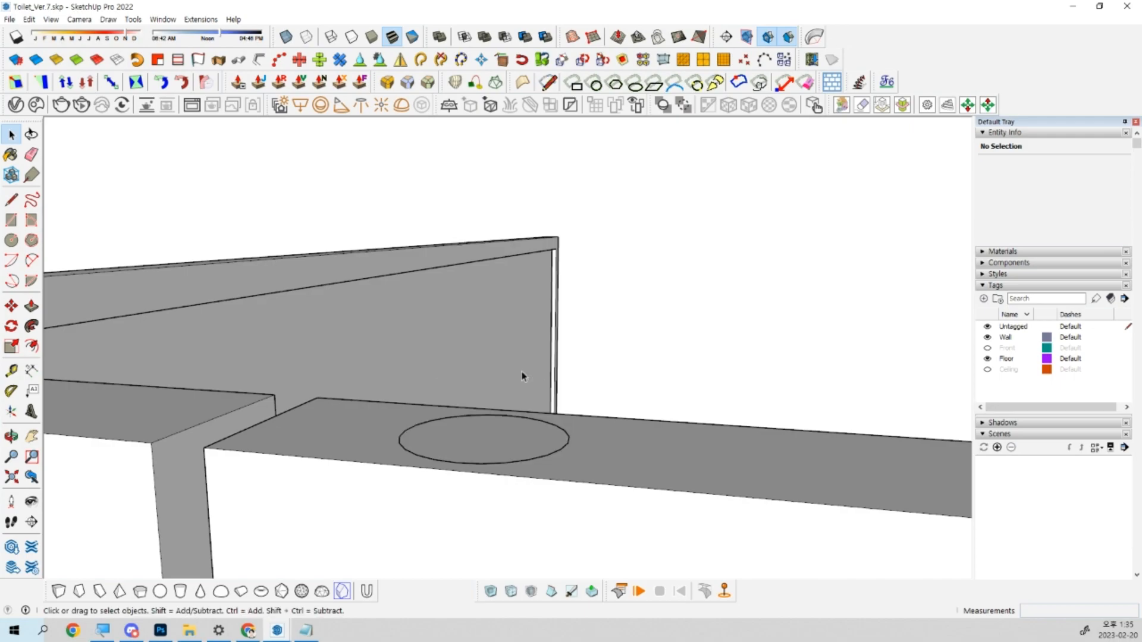
# Extrude the circle 5 mm as a base and stack a separate 10 mm section on top of it.
pyautogui.press('p')
pyautogui.click(494, 457)
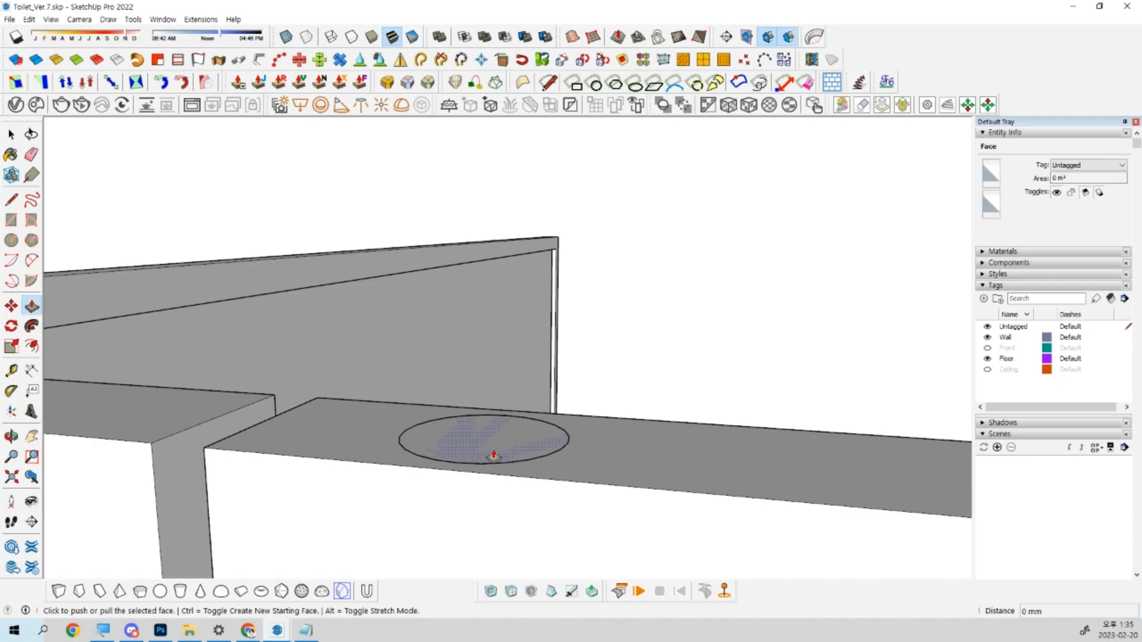
pyautogui.click(493, 457)
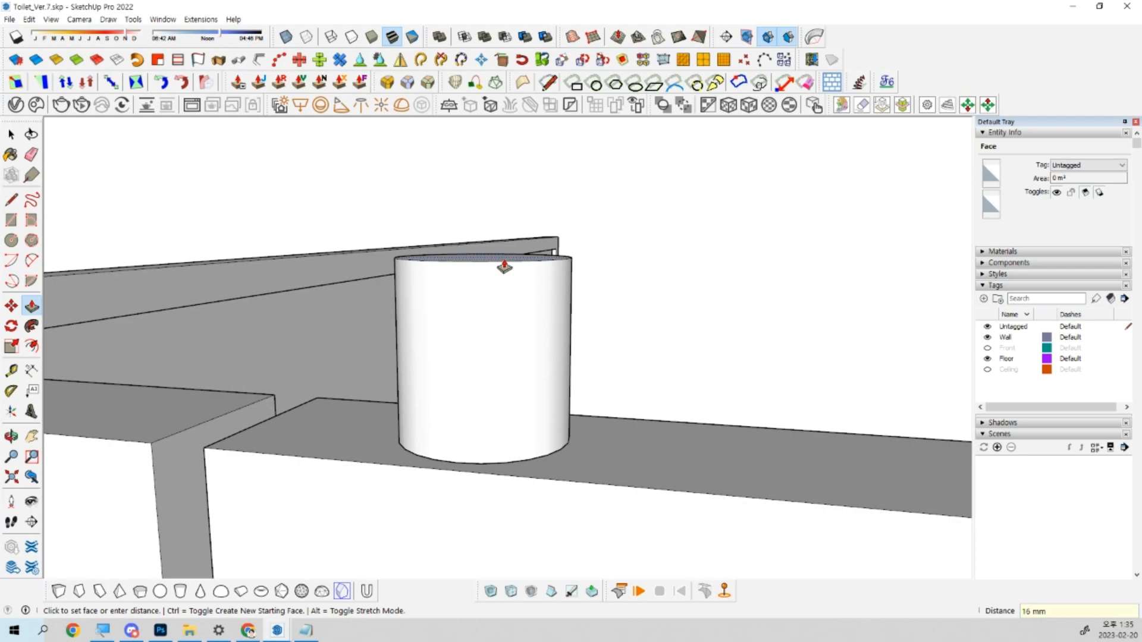
pyautogui.press('ctrl')
pyautogui.write('10')
pyautogui.press('Return')
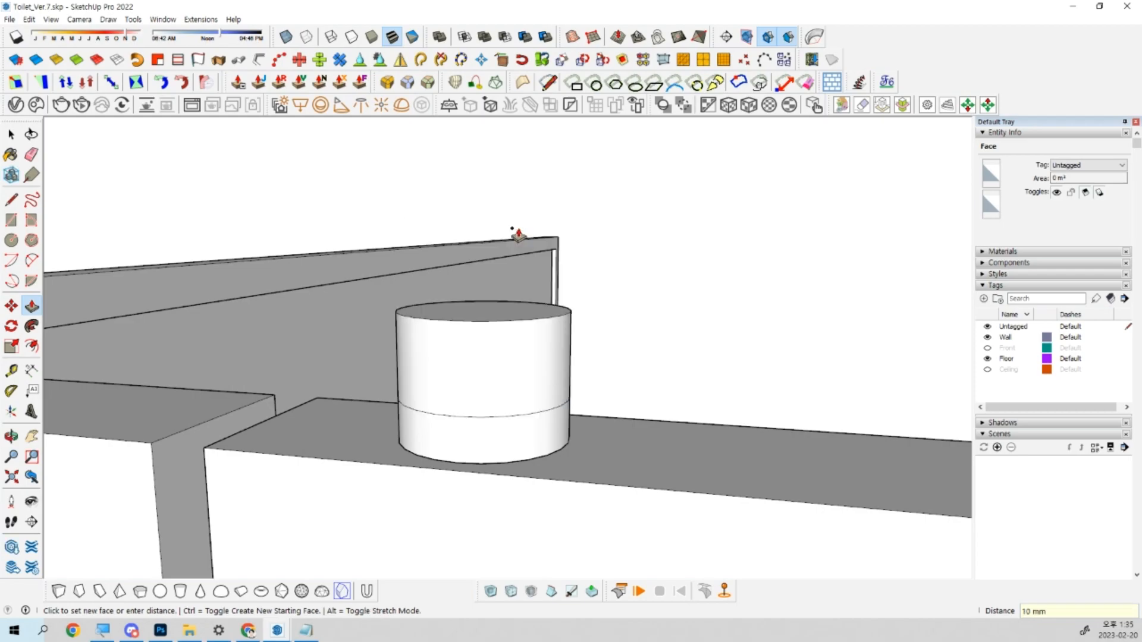
pyautogui.press('space')
# Taper the upper section by scaling its top face uniformly about the centre to 0.50.
pyautogui.moveTo(488, 342); pyautogui.dragTo(491, 381, button='middle')
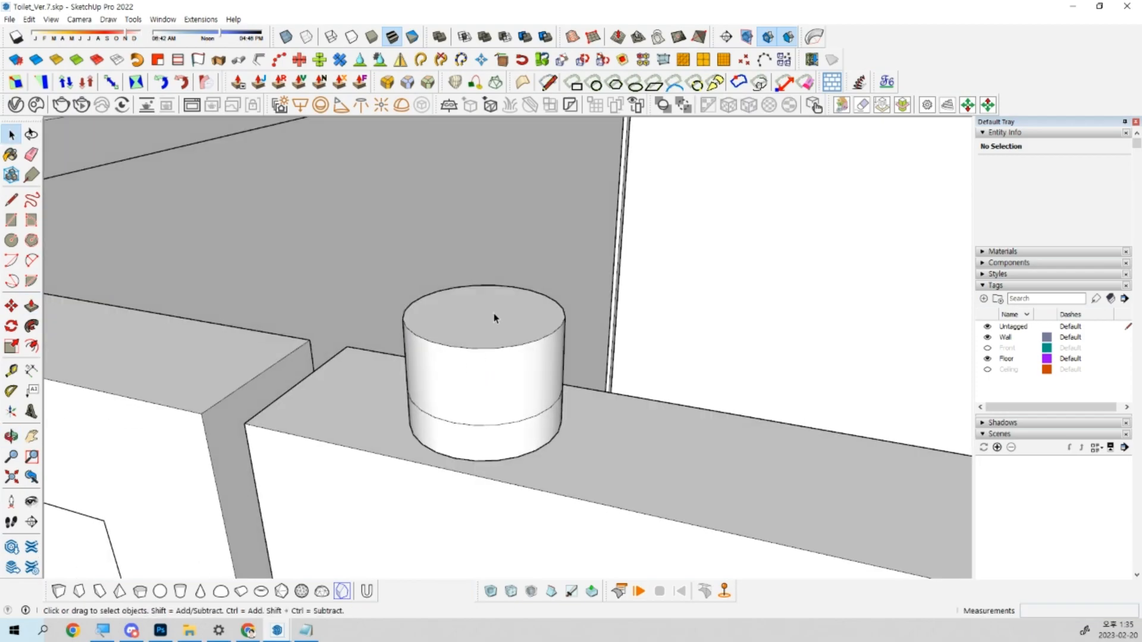
pyautogui.click(495, 308)
pyautogui.scroll(3, 494, 311)
pyautogui.press('s')
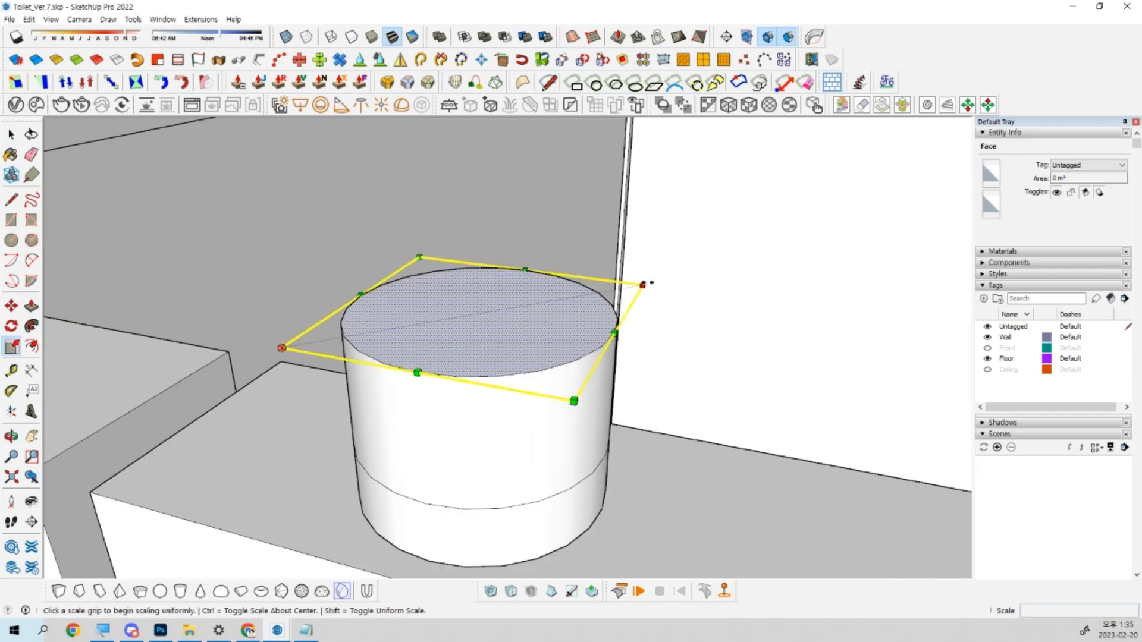
pyautogui.click(643, 284)
pyautogui.press('ctrl')
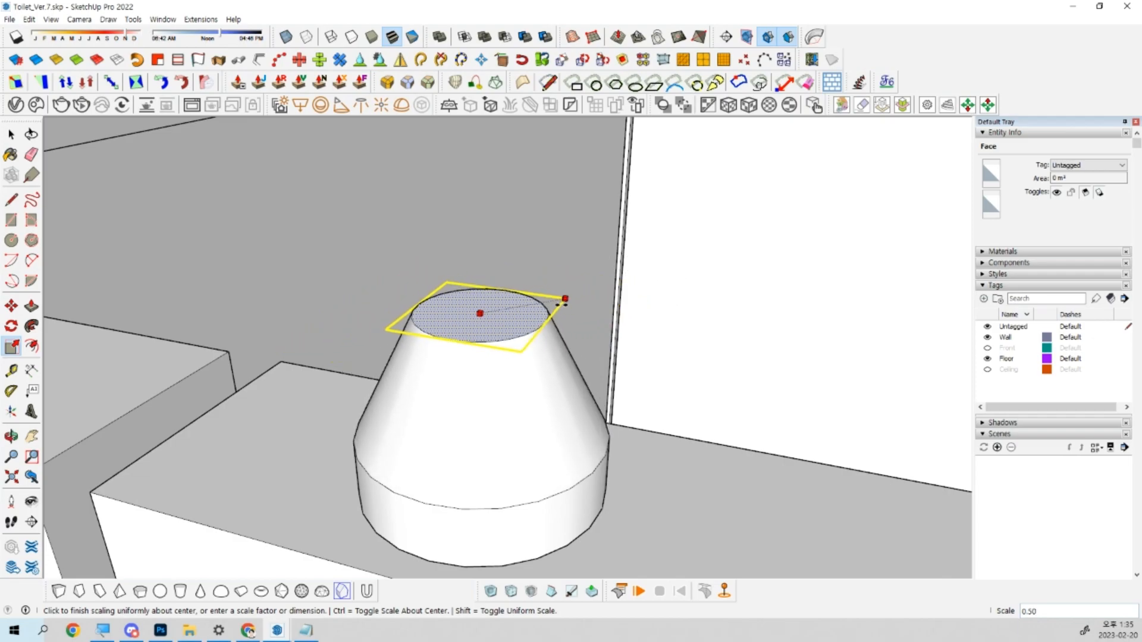
pyautogui.click(560, 304)
pyautogui.press('space')
# Offset the narrowed top face slightly inward and pull the inner circle up 10 mm to form the pivot pin.
pyautogui.scroll(2, 508, 354)
pyautogui.press('f')
pyautogui.click(509, 342)
pyautogui.click(510, 331)
pyautogui.press('space')
pyautogui.scroll(-2, 509, 326)
pyautogui.press('p')
pyautogui.click(499, 316)
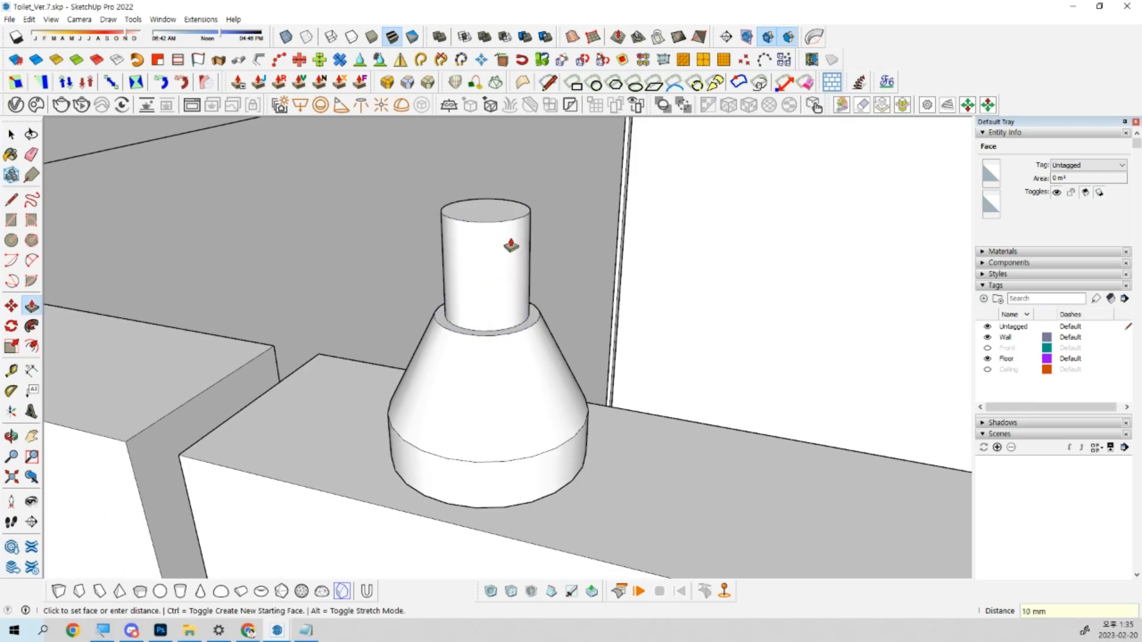
pyautogui.press('space')
# Select the whole pivot geometry and make it a component.
pyautogui.moveTo(517, 405); pyautogui.dragTo(612, 411, button='middle')
pyautogui.tripleClick(440, 371)
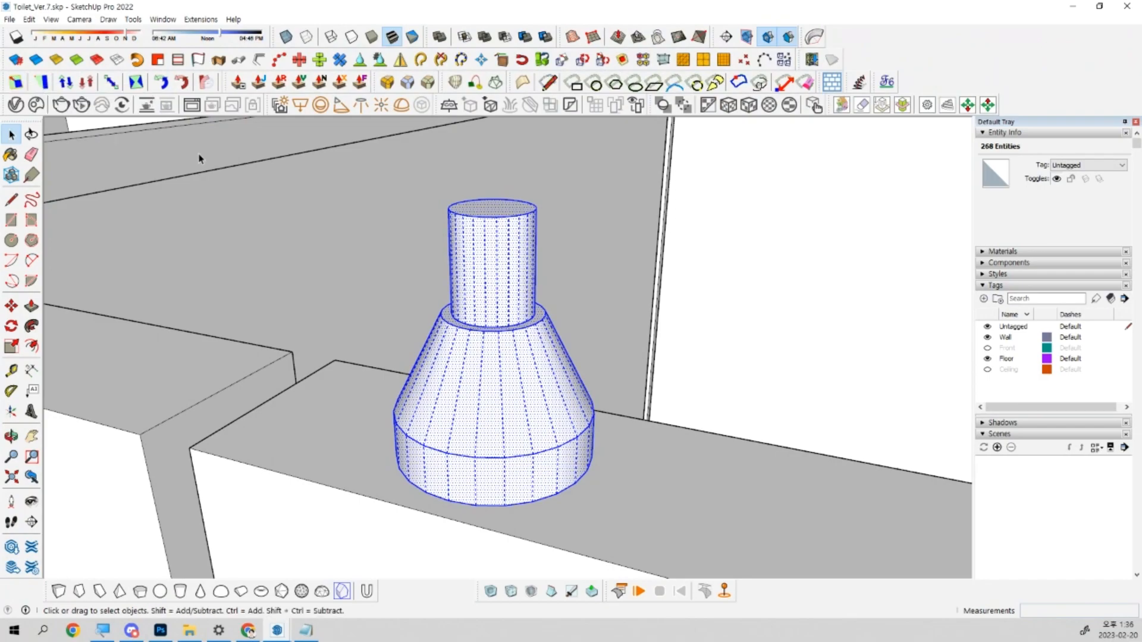
pyautogui.scroll(-3, 609, 354)
pyautogui.moveTo(609, 354); pyautogui.dragTo(278, 474, button='middle')
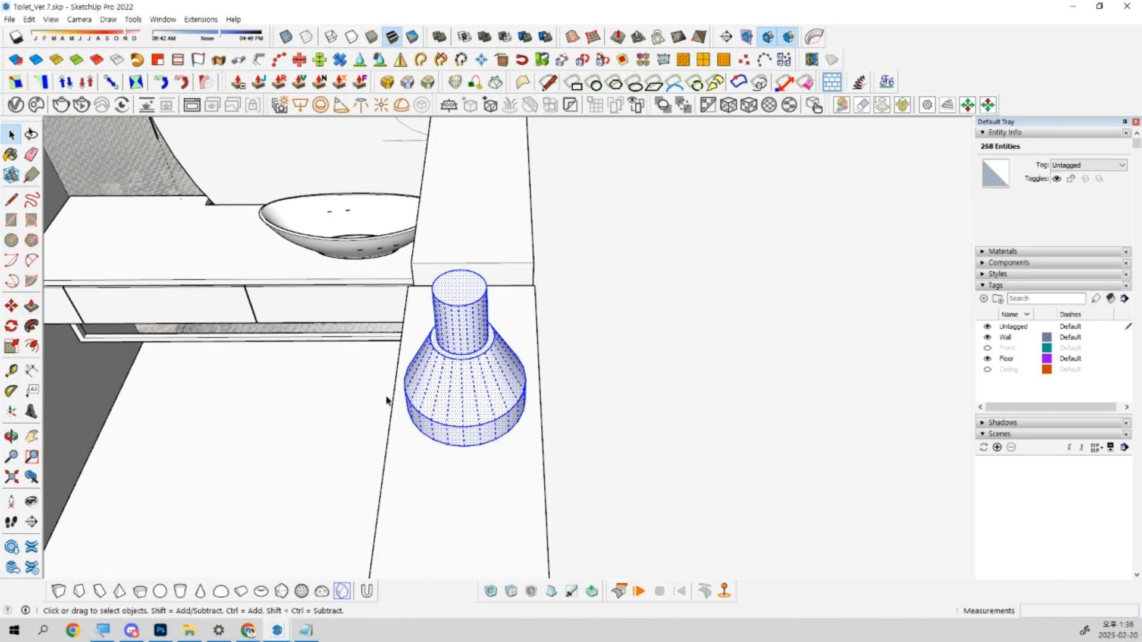
pyautogui.scroll(-5, 381, 399)
pyautogui.moveTo(381, 399); pyautogui.dragTo(538, 430, button='middle')
pyautogui.scroll(5, 537, 430)
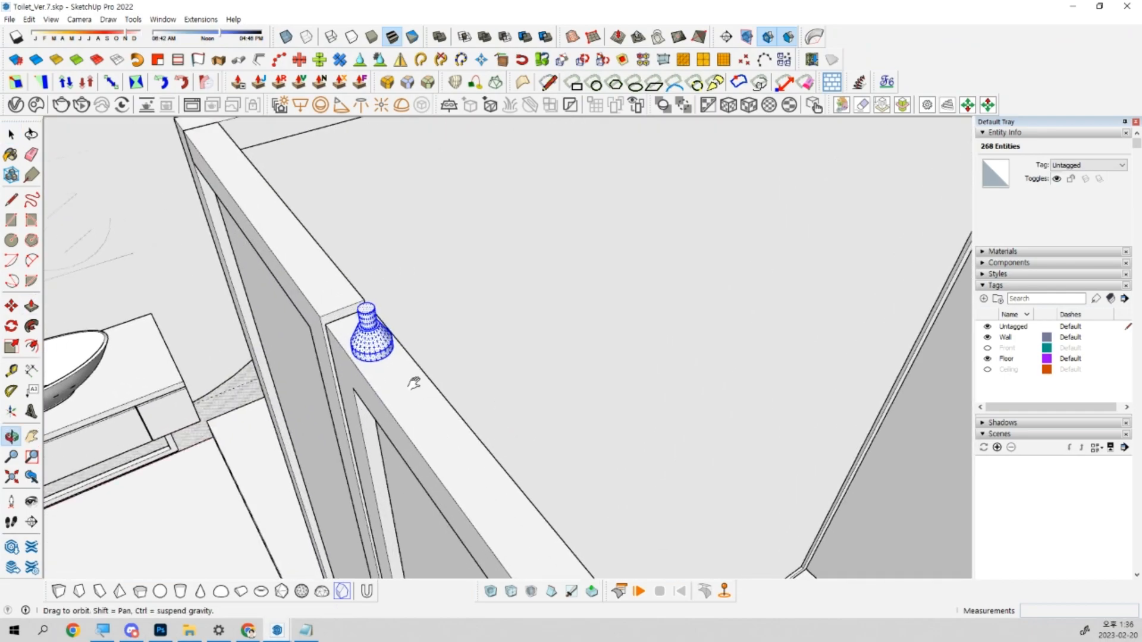
pyautogui.moveTo(415, 382); pyautogui.dragTo(506, 386, button='middle')
pyautogui.press('g')
pyautogui.press('Return')
# Move the pivot component straight down from the frame's top to the platform beneath the door's hinge-side corner.
pyautogui.scroll(-5, 507, 385)
pyautogui.press('m')
pyautogui.click(468, 340)
pyautogui.scroll(-5, 510, 418)
pyautogui.keyDown('shift'); pyautogui.moveTo(522, 485); pyautogui.dragTo(436, 180, button='middle'); pyautogui.keyUp('shift')
pyautogui.scroll(5, 461, 369)
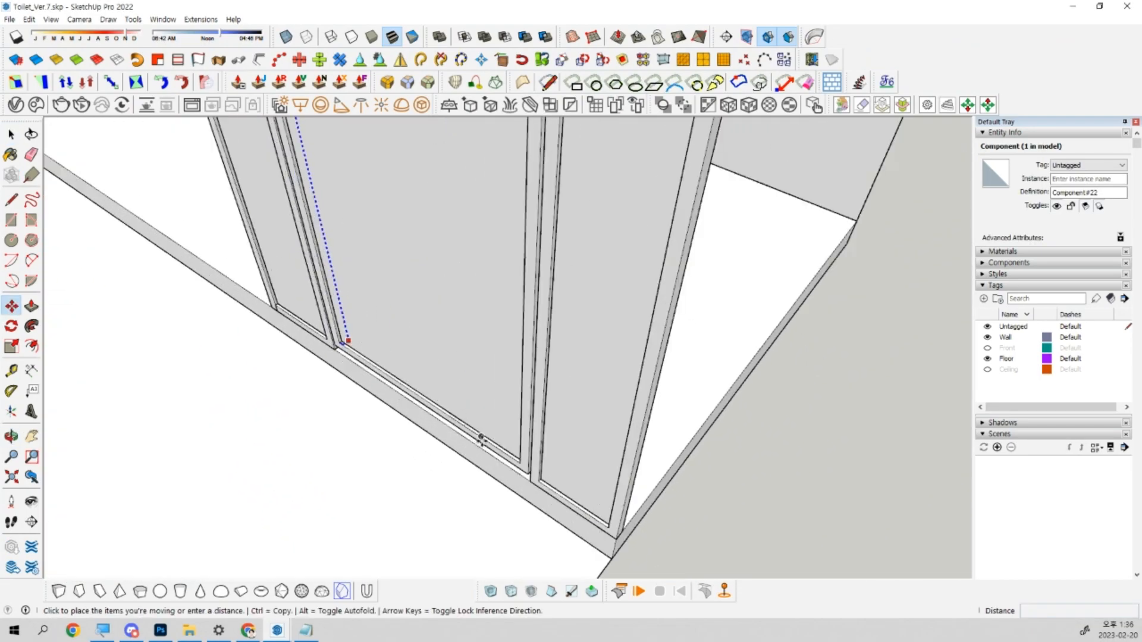
pyautogui.click(329, 340)
pyautogui.press('space')
# Turn on X-ray display and show the pivot inside the door frame from the front.
pyautogui.press('F2')
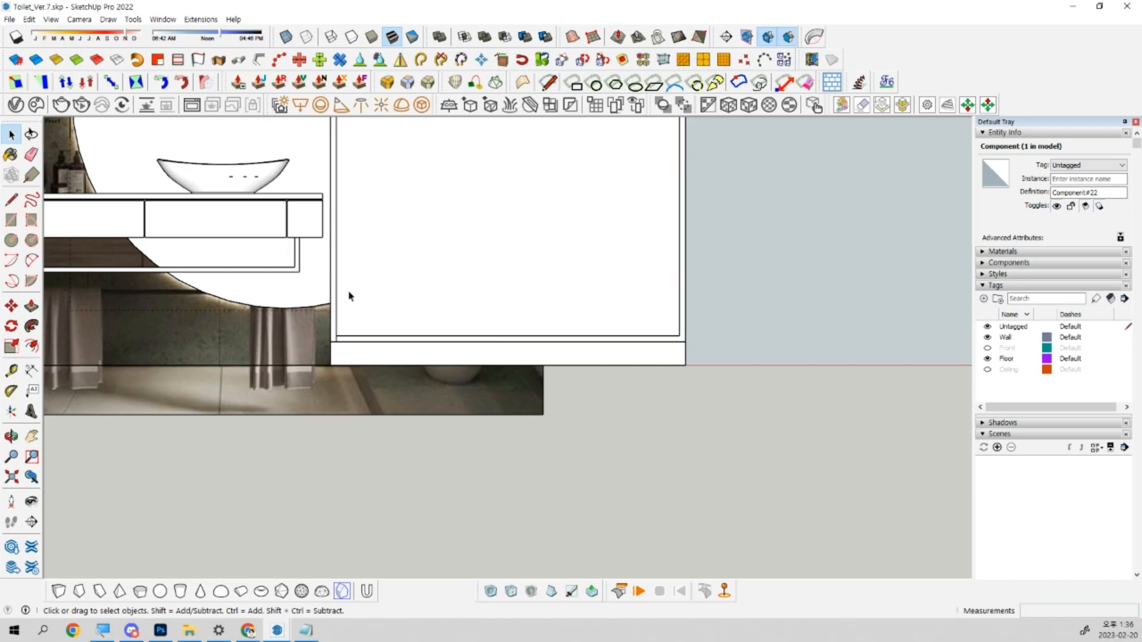
pyautogui.click(285, 36)
pyautogui.scroll(10, 298, 324)
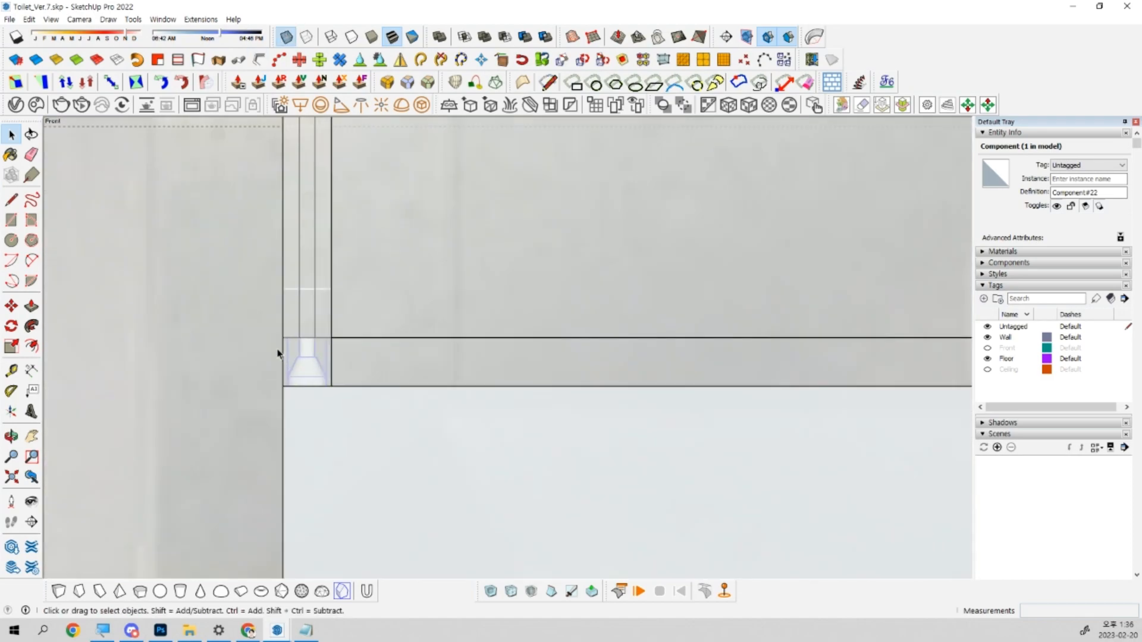
# Copy the pivot component about 618 mm sideways to the opposite lower corner of the door.
pyautogui.press('F3')
pyautogui.scroll(-5, 582, 383)
pyautogui.press('m')
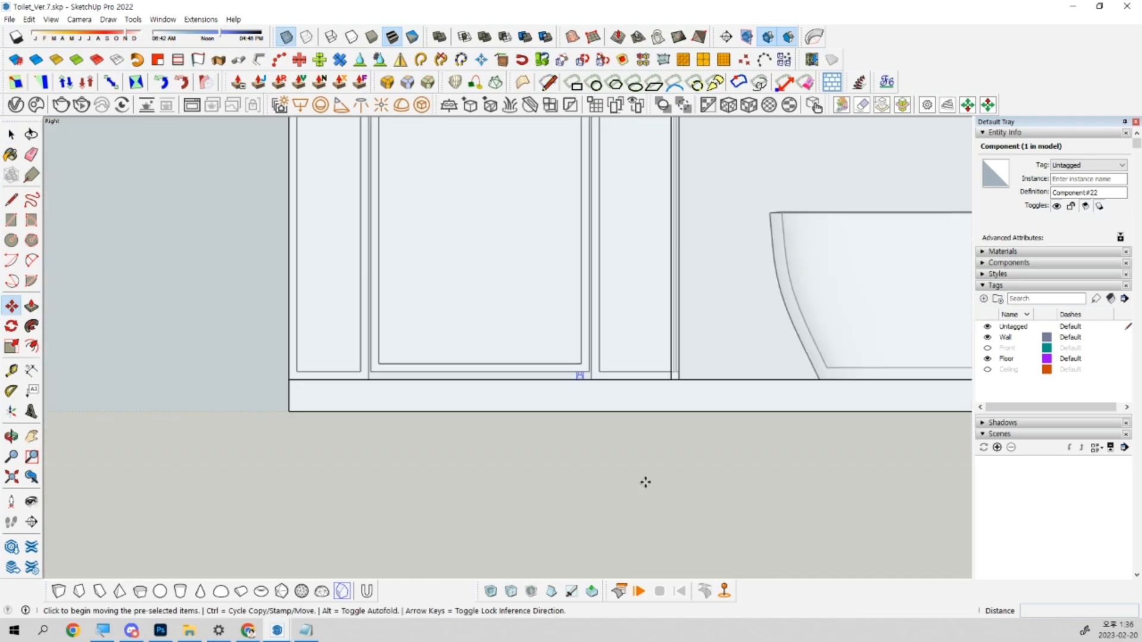
pyautogui.click(646, 481)
pyautogui.press('ctrl')
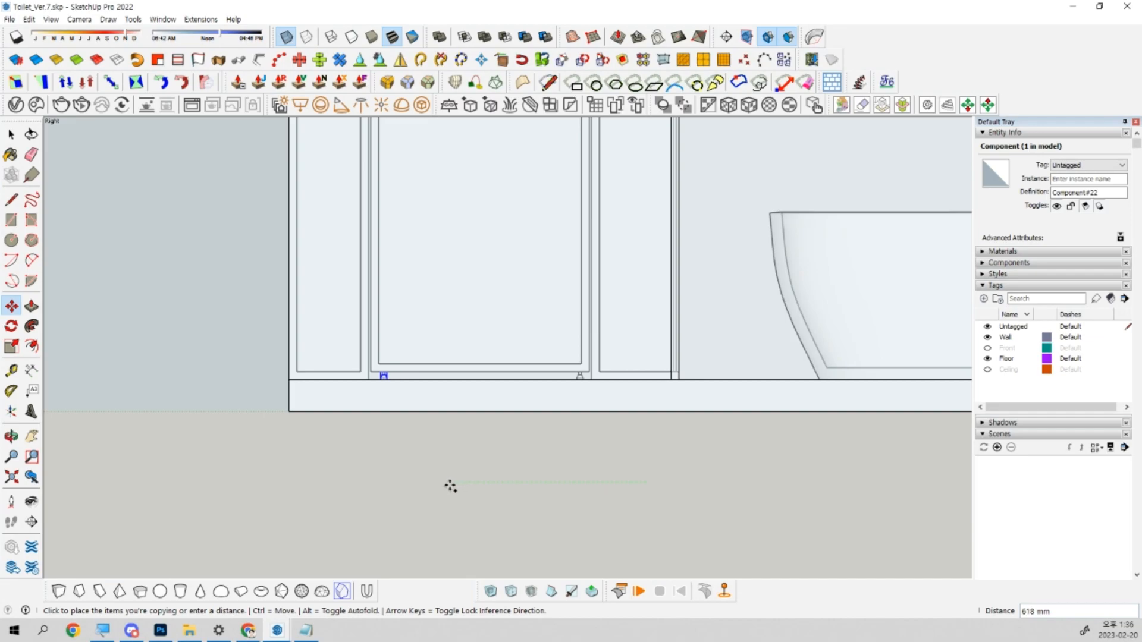
pyautogui.click(450, 486)
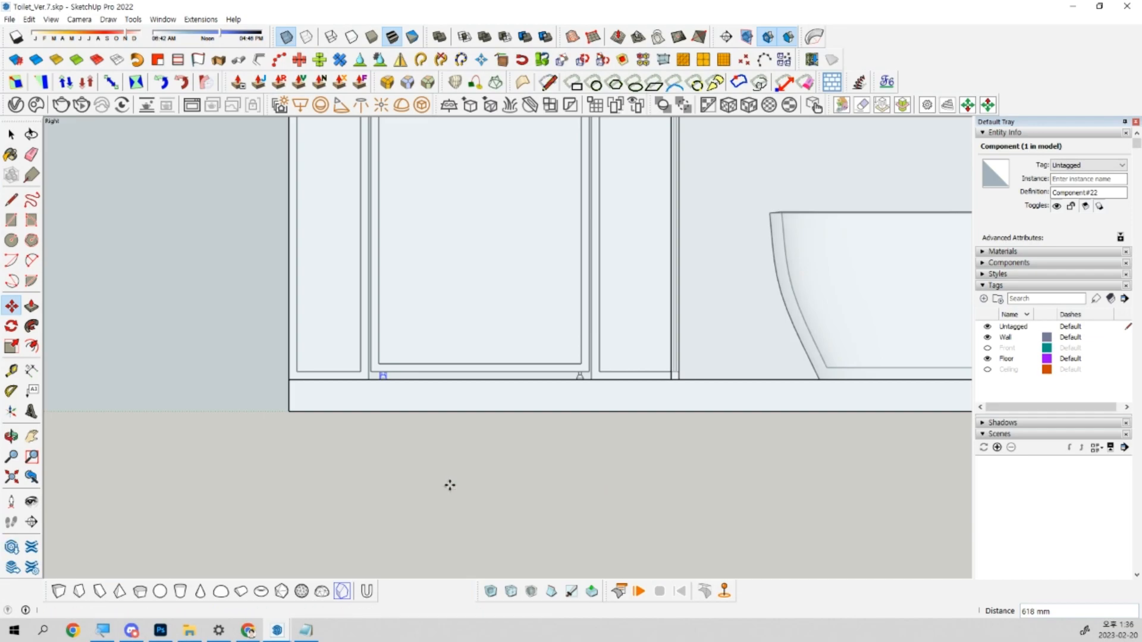
pyautogui.press('space')
# Delete the copied pivot at the door's opposite lower corner, leaving only the hinge-side one.
pyautogui.scroll(5, 372, 357)
pyautogui.press('o')
pyautogui.press('space')
pyautogui.moveTo(299, 380); pyautogui.dragTo(844, 451)
pyautogui.moveTo(844, 451); pyautogui.dragTo(722, 473, button='middle')
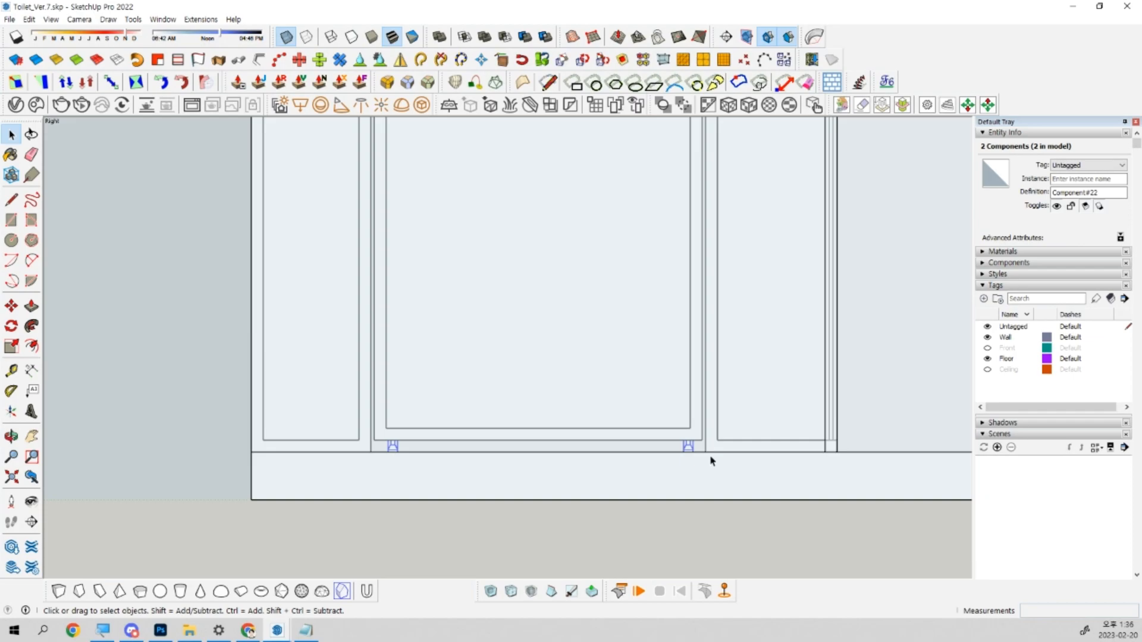
pyautogui.scroll(-5, 684, 462)
pyautogui.scroll(6, 684, 462)
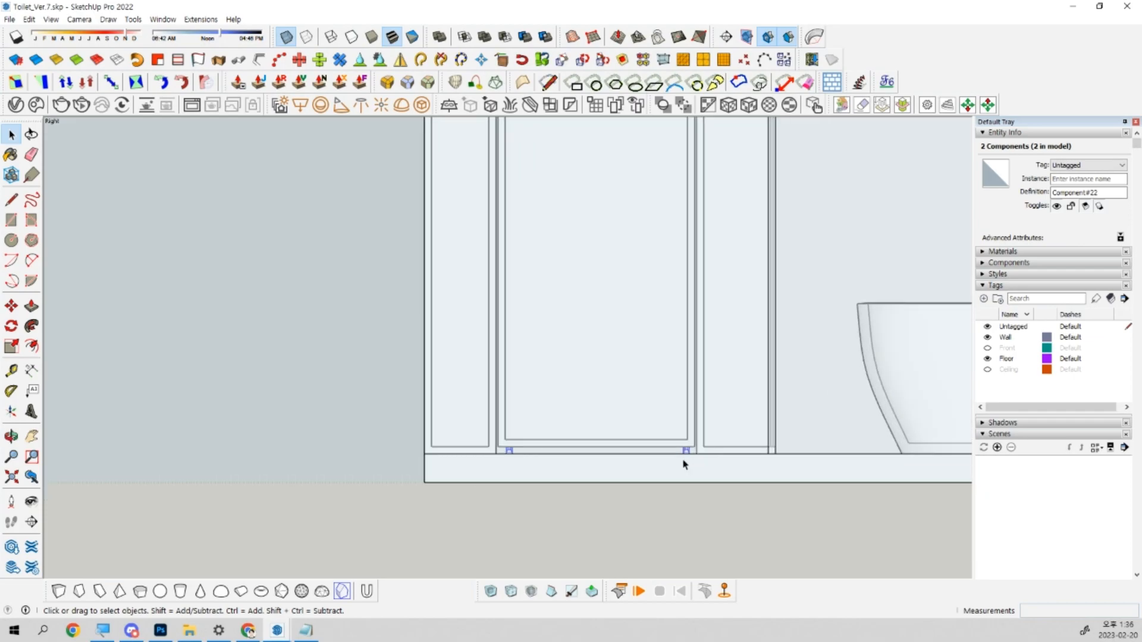
pyautogui.moveTo(682, 463); pyautogui.dragTo(523, 433, button='middle')
pyautogui.moveTo(474, 355); pyautogui.dragTo(507, 381, button='middle')
pyautogui.scroll(3, 507, 382)
pyautogui.moveTo(476, 320); pyautogui.dragTo(633, 455)
pyautogui.press('Delete')
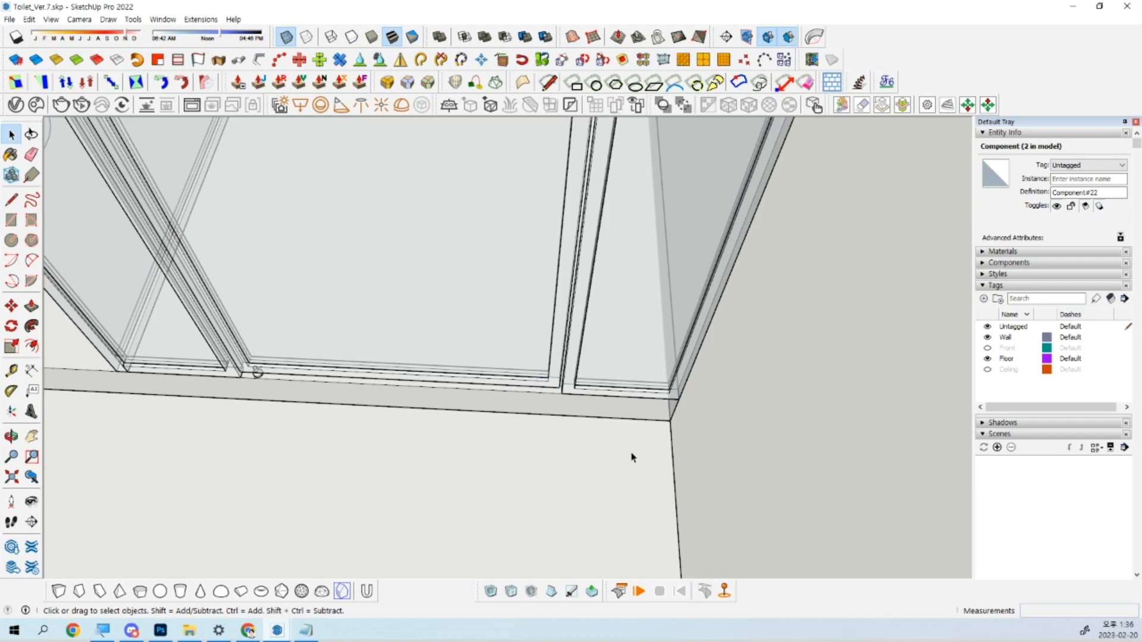
# Copy the remaining hinge-side pivot component to the clipboard and examine the enclosure around it.
pyautogui.scroll(1, 289, 320)
pyautogui.keyDown('shift'); pyautogui.moveTo(454, 431); pyautogui.dragTo(535, 398, button='middle'); pyautogui.keyUp('shift')
pyautogui.scroll(5, 381, 350)
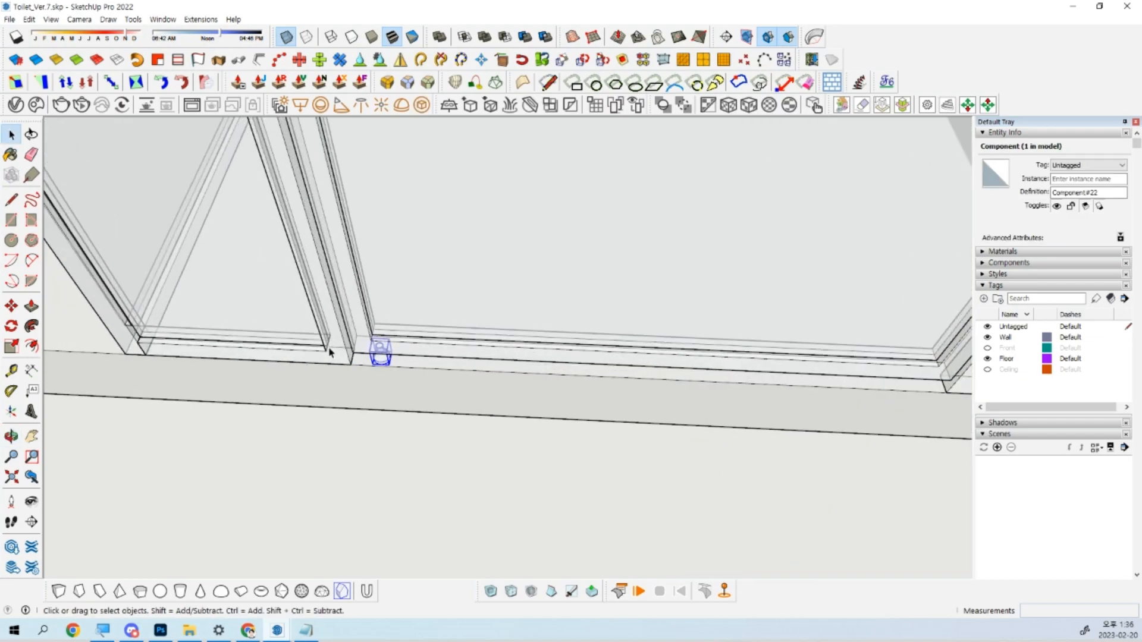
pyautogui.hotkey('ctrl', 'c')
pyautogui.scroll(-3, 383, 351)
pyautogui.keyDown('shift'); pyautogui.moveTo(414, 405); pyautogui.dragTo(410, 488, button='middle'); pyautogui.keyUp('shift')
pyautogui.scroll(-5, 324, 456)
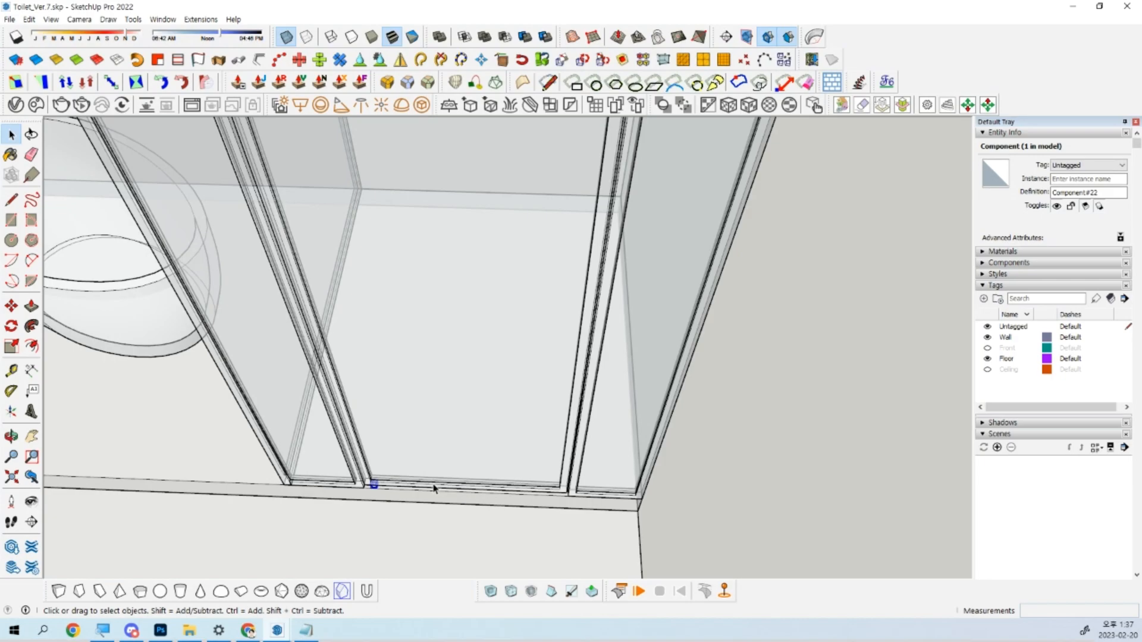
pyautogui.moveTo(476, 390); pyautogui.dragTo(559, 440, button='middle')
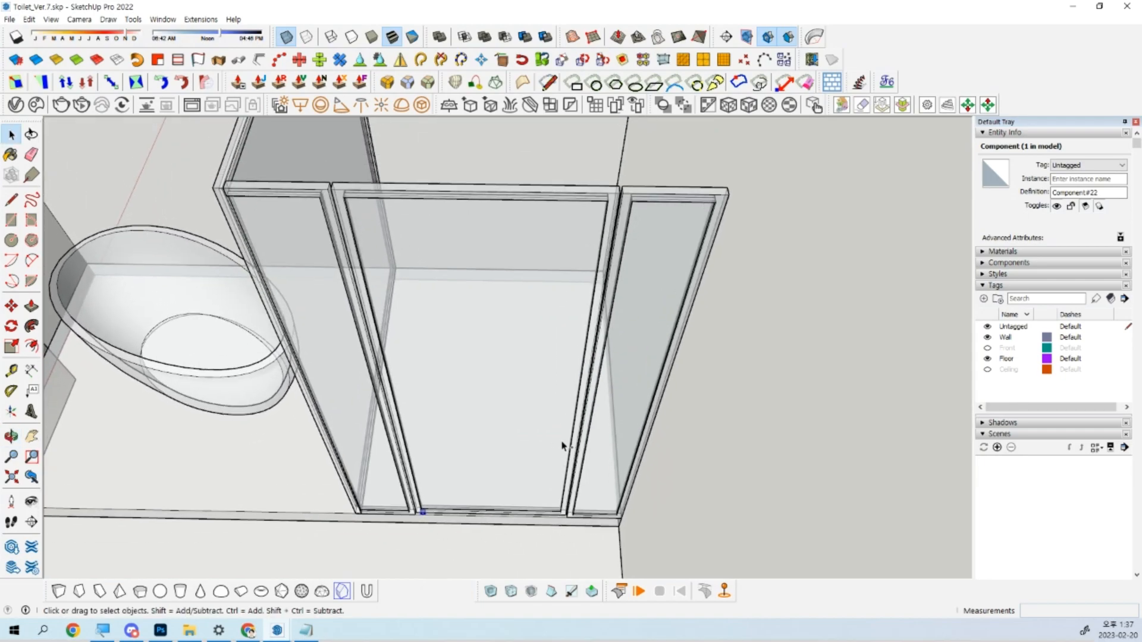
# Save the model as Toilet_Ver.8, choosing an older SketchUp version as the file type.
pyautogui.hotkey('ctrl', 'shift', 's')
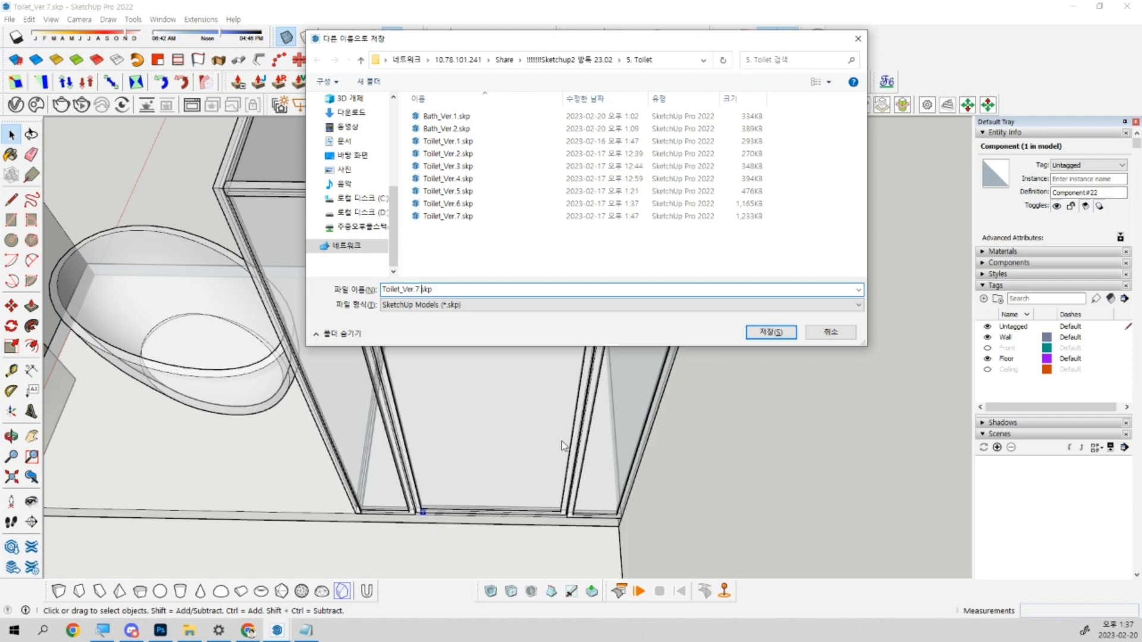
pyautogui.press('Delete')
pyautogui.write('8')
pyautogui.press('Tab')
pyautogui.hotkey('alt', 'Down')
pyautogui.press('End')
pyautogui.press('Up')
pyautogui.press('Up')
pyautogui.press('Up')
pyautogui.press('Up')
pyautogui.press('Up')
pyautogui.press('Up')
pyautogui.press('Up')
pyautogui.press('Up')
pyautogui.press('Up')
pyautogui.press('Up')
pyautogui.press('Up')
pyautogui.press('Return')
pyautogui.press('Return')
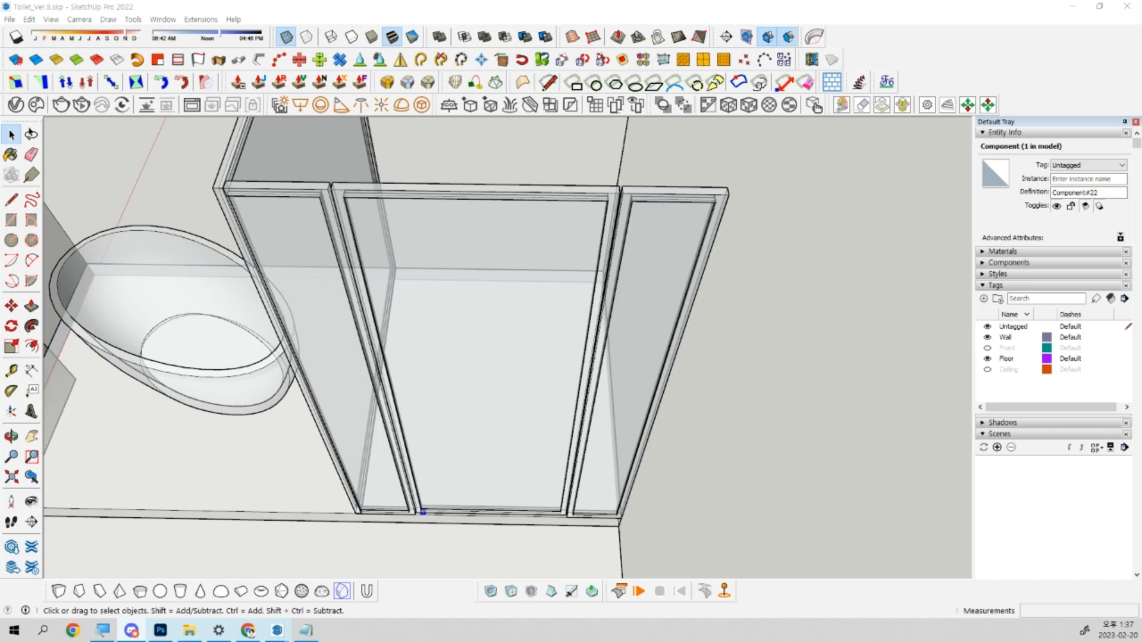
# Paste a screenshot of the enclosure model into the Untitled-1 document in Photoshop.
pyautogui.hotkey('alt', 'Tab')
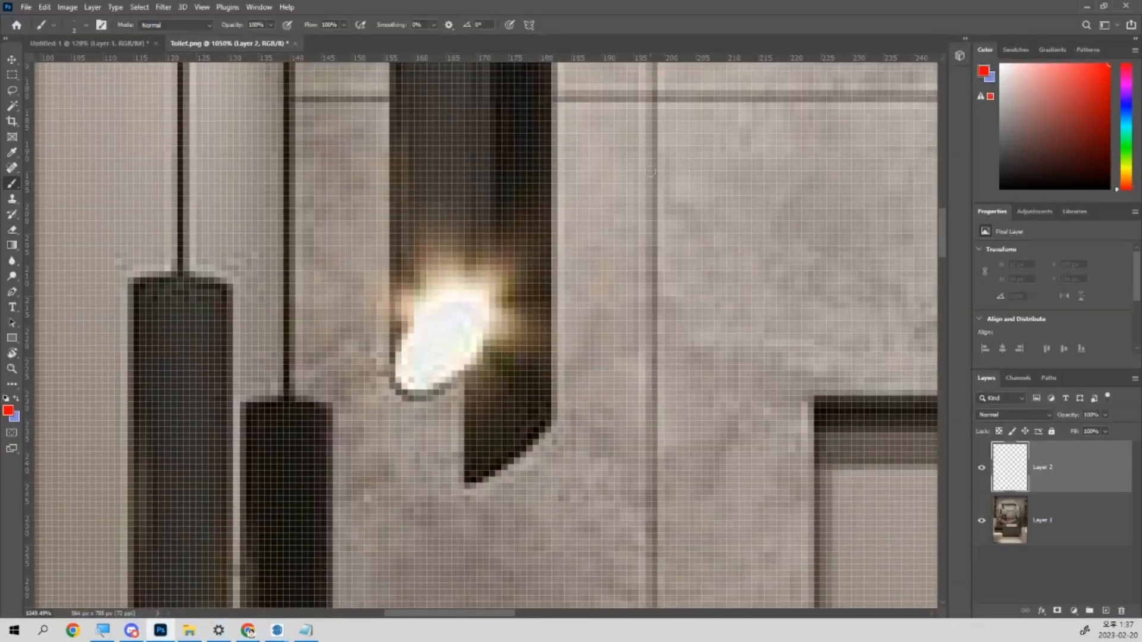
pyautogui.click(92, 45)
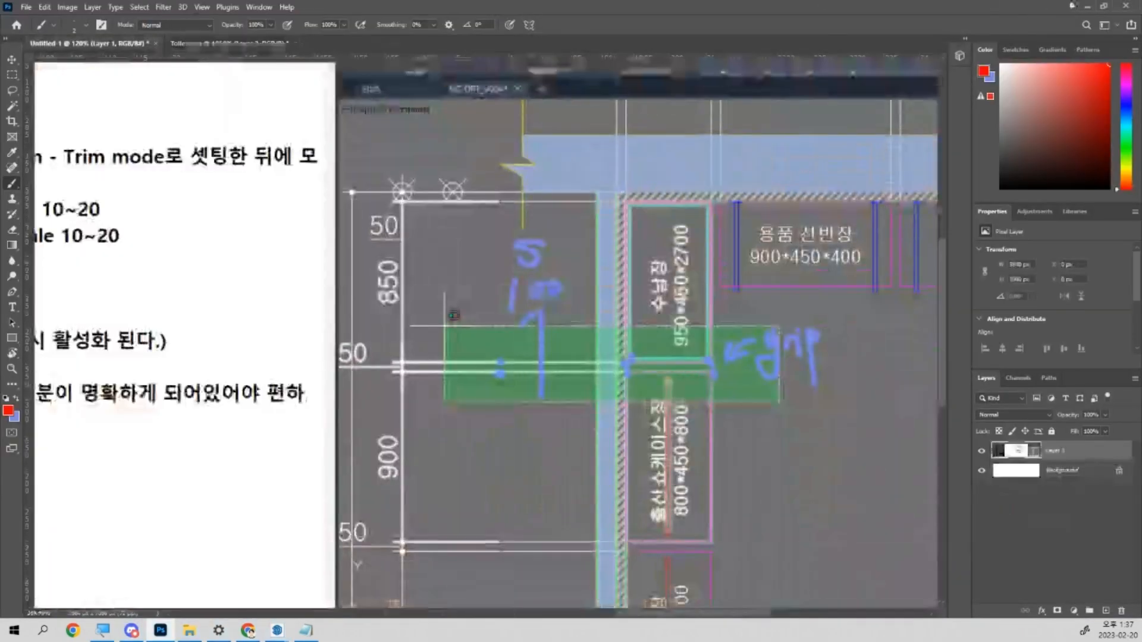
pyautogui.click(1087, 6)
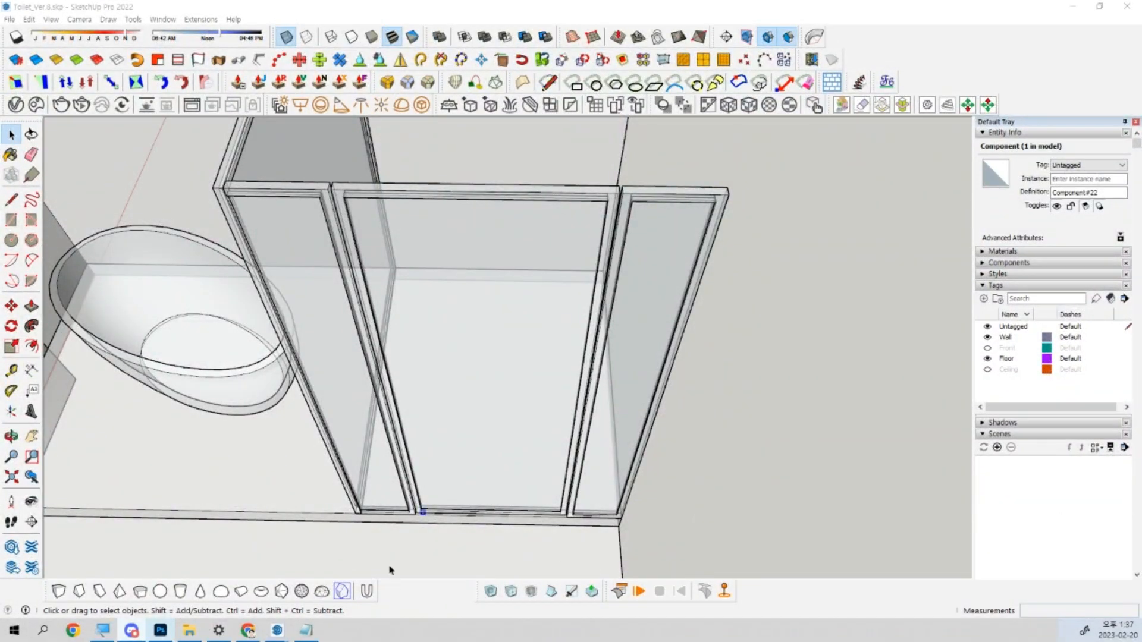
pyautogui.click(163, 630)
pyautogui.hotkey('ctrl', 'v')
pyautogui.keyDown('alt'); pyautogui.scroll(-3, 389, 411); pyautogui.keyUp('alt')
pyautogui.moveTo(272, 428)
pyautogui.mouseDown()
pyautogui.moveTo(480, 372)
pyautogui.moveTo(750, 387)
pyautogui.mouseUp()
pyautogui.moveTo(173, 346)
pyautogui.mouseDown()
pyautogui.moveTo(400, 370)
pyautogui.moveTo(508, 332)
pyautogui.mouseUp()
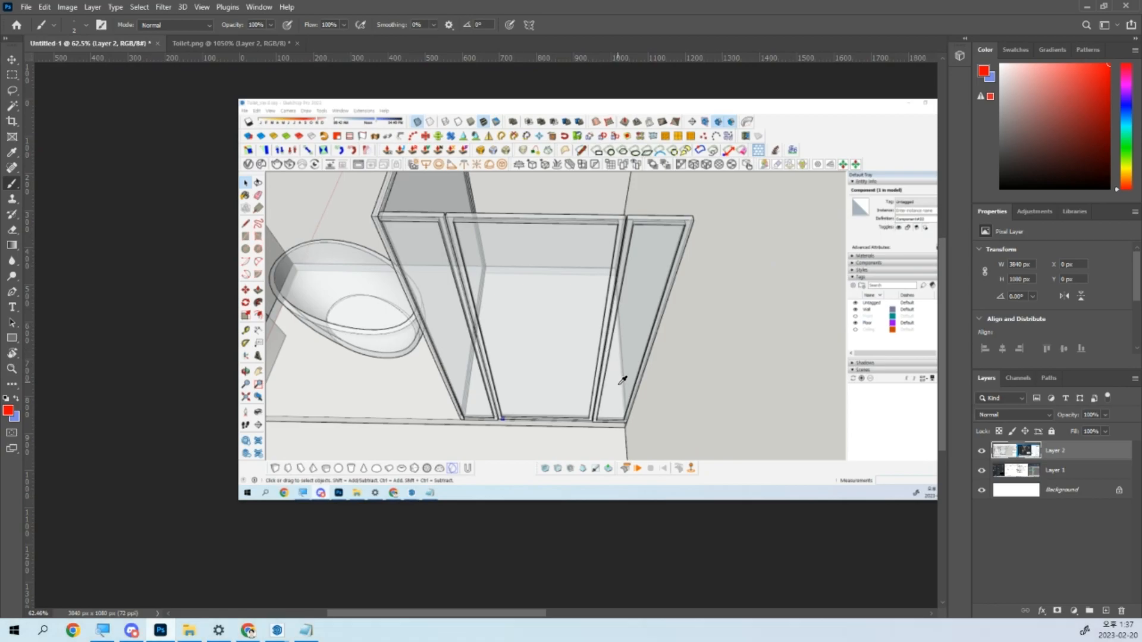
# With an enlarged red brush, sketch the bent handle shape over the door and again in perspective beside the enclosure.
pyautogui.keyDown('alt'); pyautogui.scroll(5, 613, 390); pyautogui.keyUp('alt')
pyautogui.moveTo(507, 289); pyautogui.dragTo(533, 479)
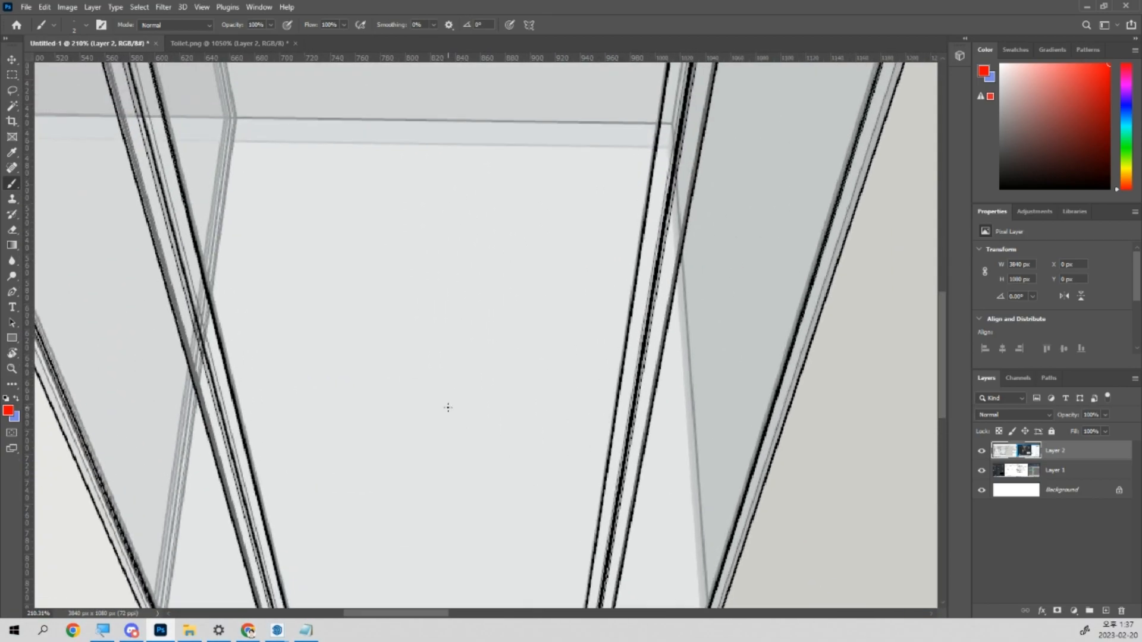
pyautogui.keyDown('alt'); pyautogui.scroll(-6, 442, 403); pyautogui.keyUp('alt')
pyautogui.keyDown('alt'); pyautogui.scroll(1, 395, 345); pyautogui.keyUp('alt')
pyautogui.keyDown('alt'); pyautogui.moveTo(393, 349); pyautogui.dragTo(395, 349, button='right'); pyautogui.keyUp('alt')
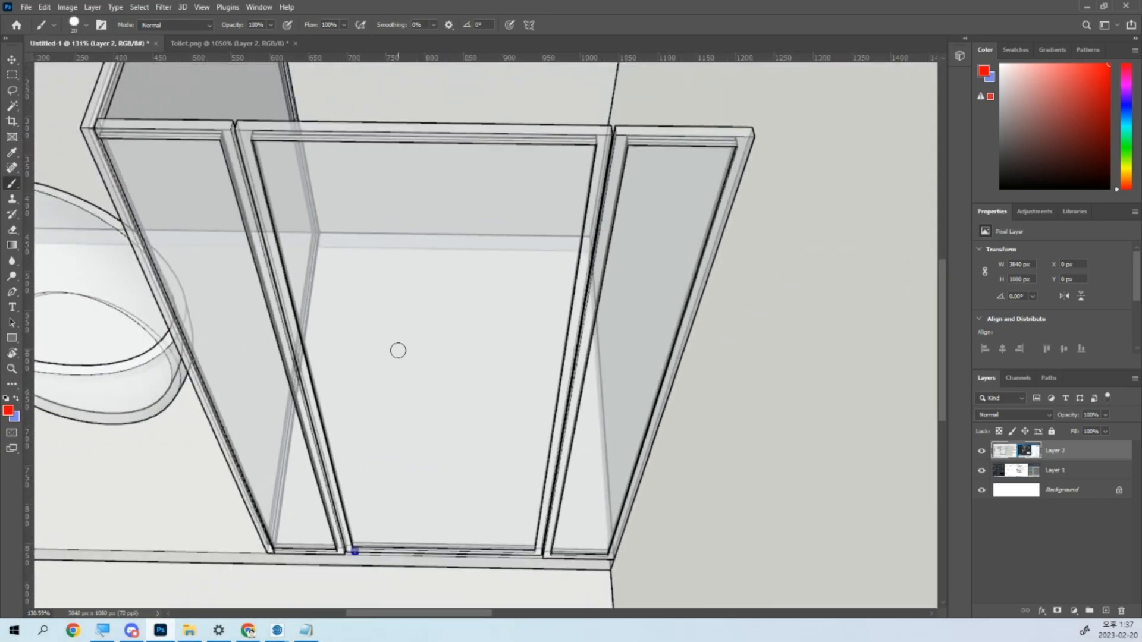
pyautogui.moveTo(363, 328)
pyautogui.mouseDown()
pyautogui.moveTo(360, 376)
pyautogui.moveTo(463, 382)
pyautogui.moveTo(504, 366)
pyautogui.moveTo(518, 223)
pyautogui.mouseUp()
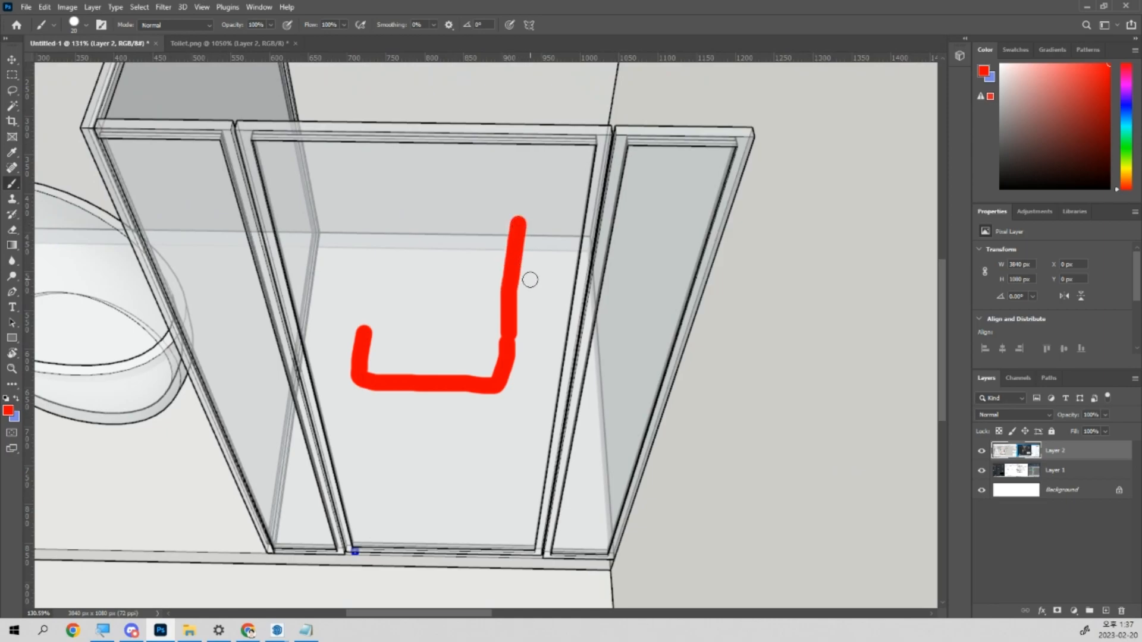
pyautogui.hotkey('ctrl', 'z')
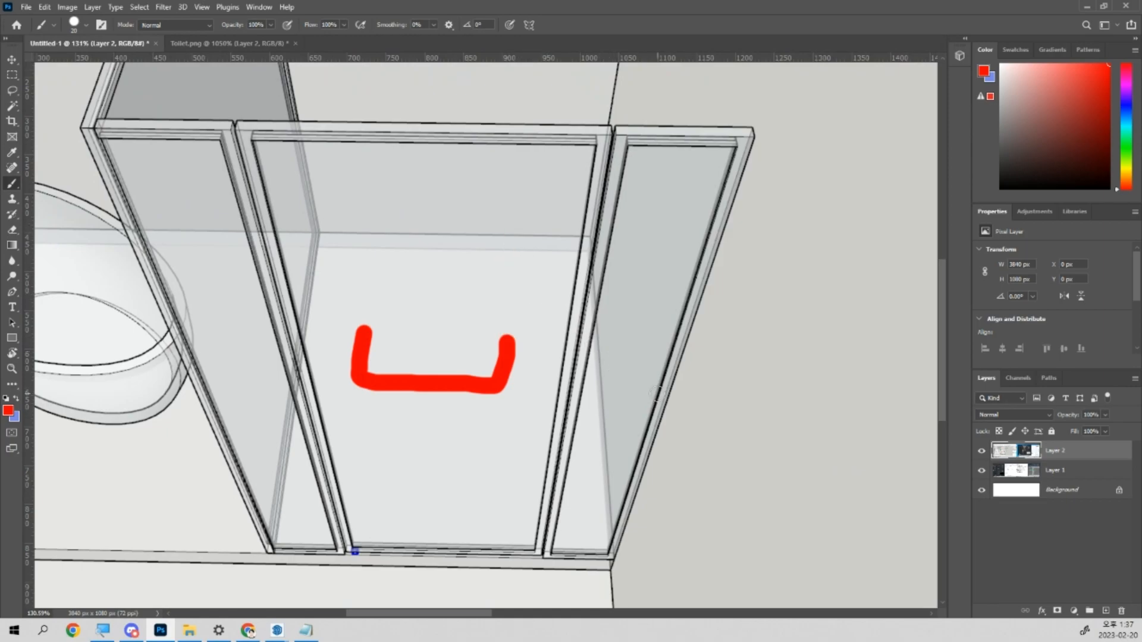
pyautogui.moveTo(507, 329); pyautogui.dragTo(507, 253)
pyautogui.moveTo(687, 363); pyautogui.dragTo(318, 336)
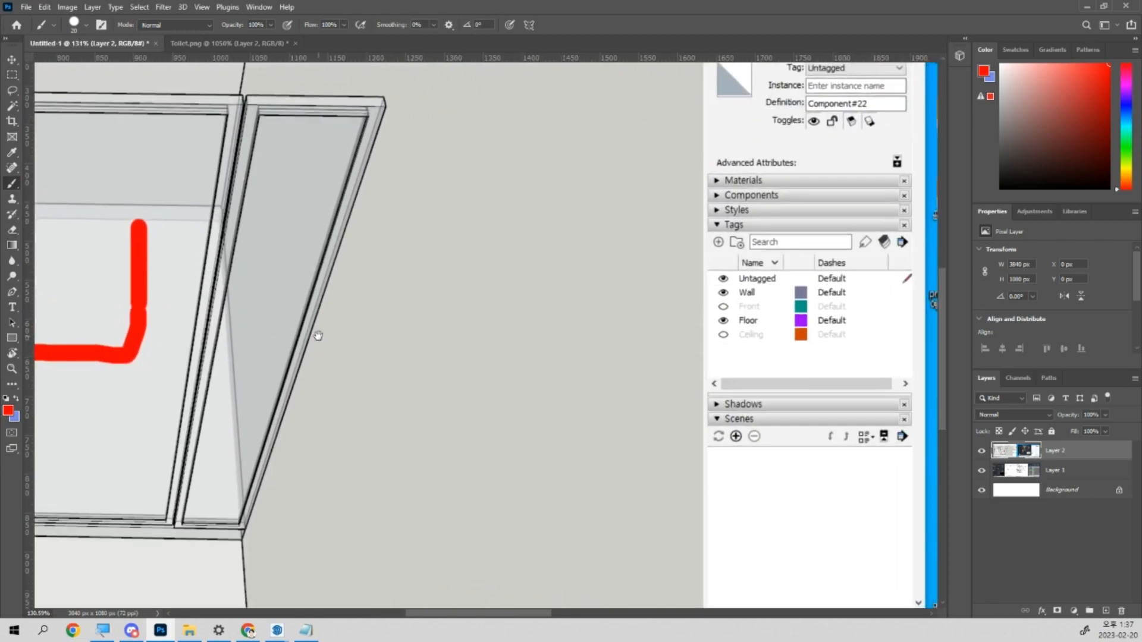
pyautogui.moveTo(419, 380)
pyautogui.mouseDown()
pyautogui.moveTo(440, 406)
pyautogui.moveTo(556, 342)
pyautogui.moveTo(532, 306)
pyautogui.moveTo(556, 205)
pyautogui.moveTo(588, 236)
pyautogui.mouseUp()
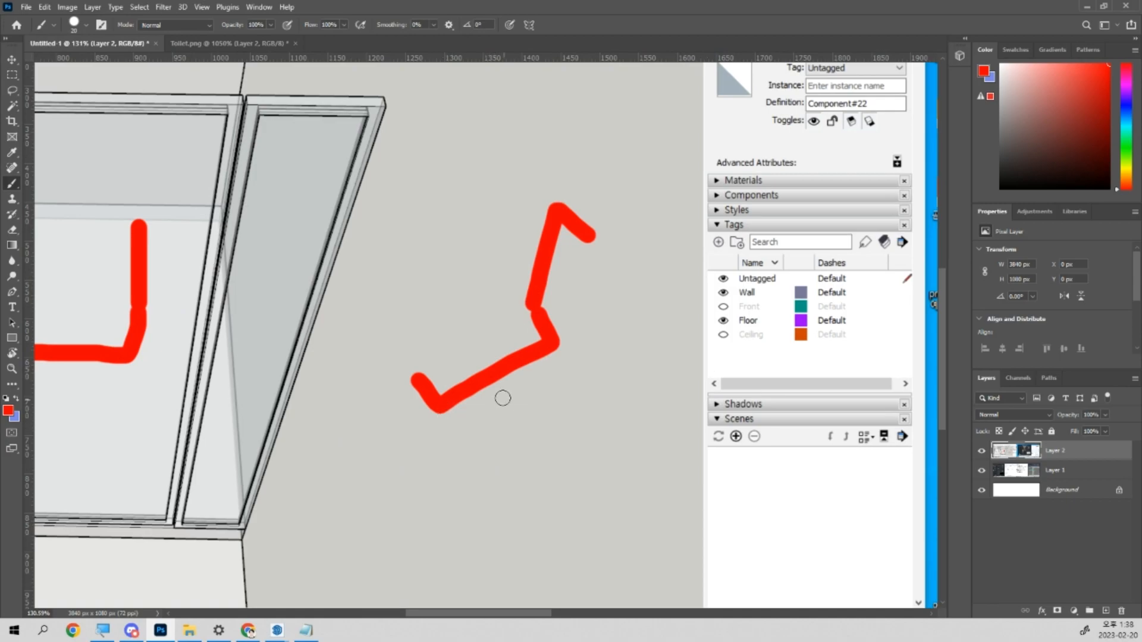
# Mark dimension ticks along the lower segment of the perspective handle sketch and label it 5.
pyautogui.keyDown('alt'); pyautogui.scroll(3, 496, 392); pyautogui.keyUp('alt')
pyautogui.moveTo(443, 467); pyautogui.dragTo(479, 511)
pyautogui.moveTo(633, 373); pyautogui.dragTo(664, 409)
pyautogui.moveTo(584, 461); pyautogui.dragTo(587, 481)
pyautogui.hotkey('ctrl', 'z')
pyautogui.keyDown('alt'); pyautogui.moveTo(607, 473); pyautogui.dragTo(598, 480, button='right'); pyautogui.keyUp('alt')
pyautogui.moveTo(605, 452)
pyautogui.mouseDown()
pyautogui.moveTo(597, 532)
pyautogui.moveTo(701, 452)
pyautogui.mouseUp()
# Mark the handle sketch's upright segment with ticks labelled 2 and bracket its short upper end as 50.
pyautogui.moveTo(704, 327); pyautogui.dragTo(672, 436)
pyautogui.moveTo(560, 177); pyautogui.dragTo(514, 143)
pyautogui.moveTo(516, 353); pyautogui.dragTo(493, 328)
pyautogui.moveTo(441, 204)
pyautogui.mouseDown()
pyautogui.moveTo(443, 251)
pyautogui.moveTo(505, 247)
pyautogui.mouseUp()
pyautogui.moveTo(594, 162)
pyautogui.mouseDown()
pyautogui.moveTo(621, 134)
pyautogui.moveTo(696, 165)
pyautogui.moveTo(660, 215)
pyautogui.mouseUp()
pyautogui.moveTo(659, 105)
pyautogui.mouseDown()
pyautogui.moveTo(693, 102)
pyautogui.moveTo(691, 118)
pyautogui.mouseUp()
pyautogui.hotkey('ctrl', 'z')
pyautogui.moveTo(670, 78)
pyautogui.mouseDown()
pyautogui.moveTo(661, 125)
pyautogui.moveTo(704, 83)
pyautogui.moveTo(741, 82)
pyautogui.mouseUp()
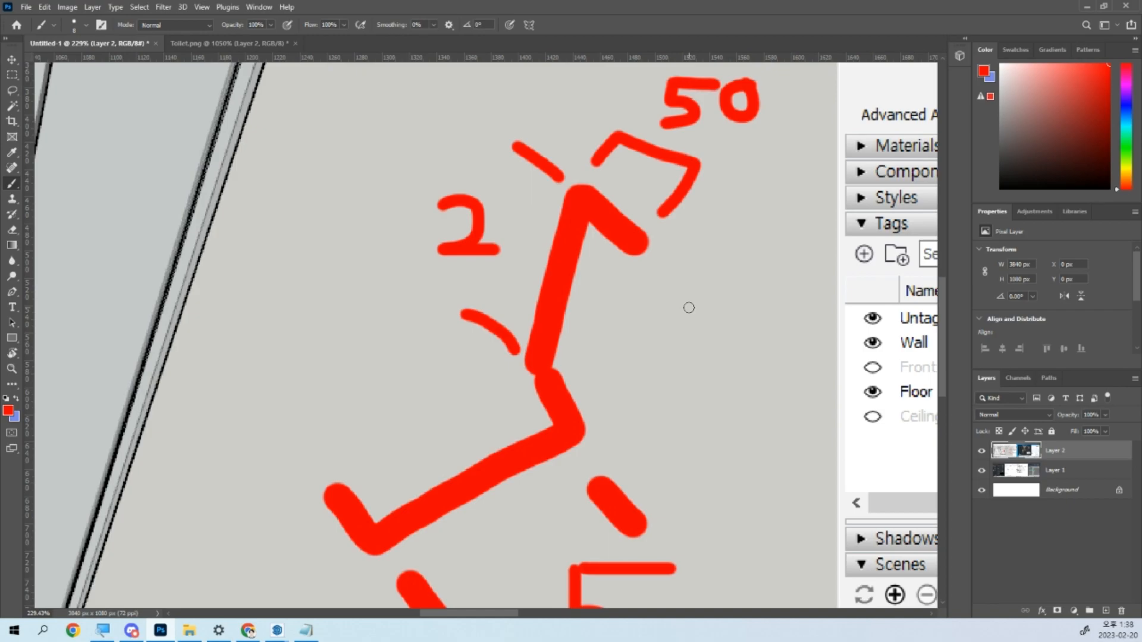
# Switch back to SketchUp and measure the door frame's width across its upper corners with the Line tool.
pyautogui.click(1087, 8)
pyautogui.moveTo(617, 185)
pyautogui.mouseDown(button='middle')
pyautogui.moveTo(564, 239)
pyautogui.moveTo(630, 215)
pyautogui.mouseUp(button='middle')
pyautogui.press('l')
pyautogui.click(652, 177)
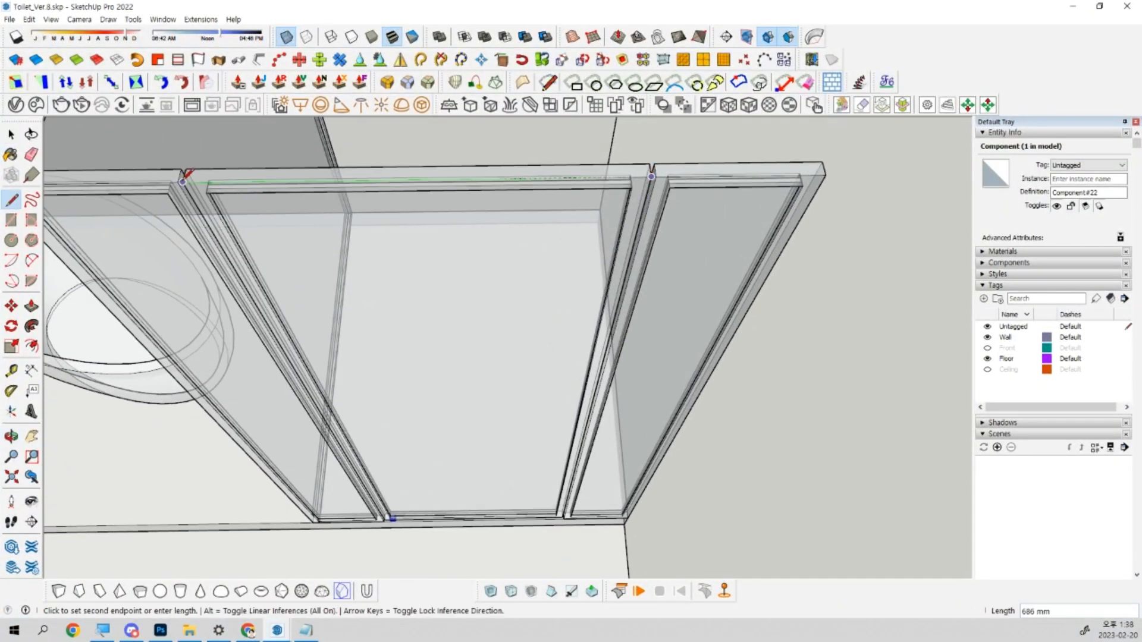
pyautogui.scroll(3, 186, 174)
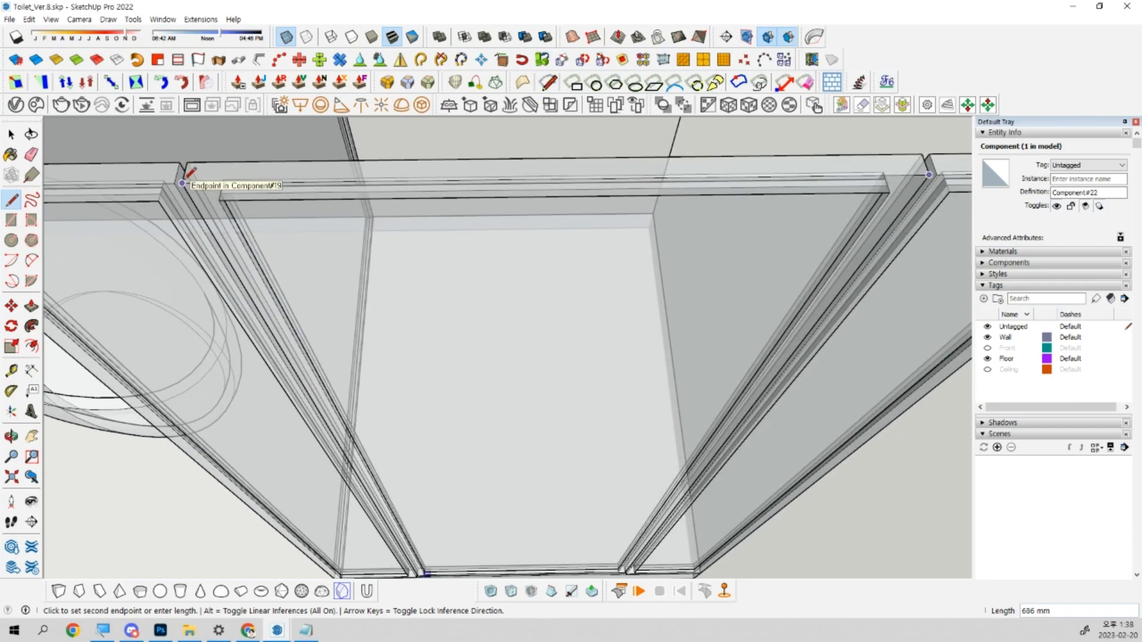
pyautogui.scroll(-8, 186, 174)
pyautogui.press('space')
# Clear the selection and draw a 500 mm line along the green axis in the open area beside the platform.
pyautogui.moveTo(485, 233); pyautogui.dragTo(442, 124, button='middle')
pyautogui.scroll(3, 433, 367)
pyautogui.click(644, 288)
pyautogui.moveTo(595, 379); pyautogui.dragTo(572, 386, button='middle')
pyautogui.scroll(2, 512, 416)
pyautogui.press('l')
pyautogui.click(425, 362)
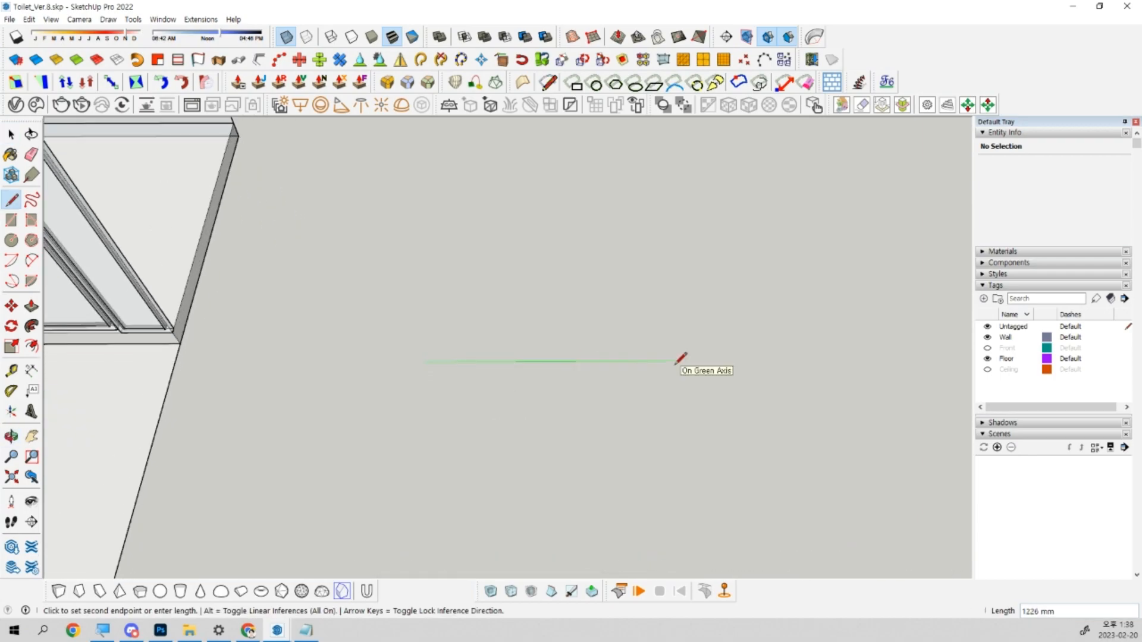
pyautogui.write('500')
pyautogui.press('Return')
pyautogui.press('space')
# Draw a 100 × 500 mm rectangle in the open area beside the platform as the handle's base outline.
pyautogui.moveTo(477, 339); pyautogui.dragTo(880, 372, button='middle')
pyautogui.scroll(2, 522, 368)
pyautogui.moveTo(548, 365); pyautogui.dragTo(400, 369, button='middle')
pyautogui.moveTo(474, 398); pyautogui.dragTo(464, 405, button='middle')
pyautogui.press('r')
pyautogui.click(368, 416)
pyautogui.write('1-')
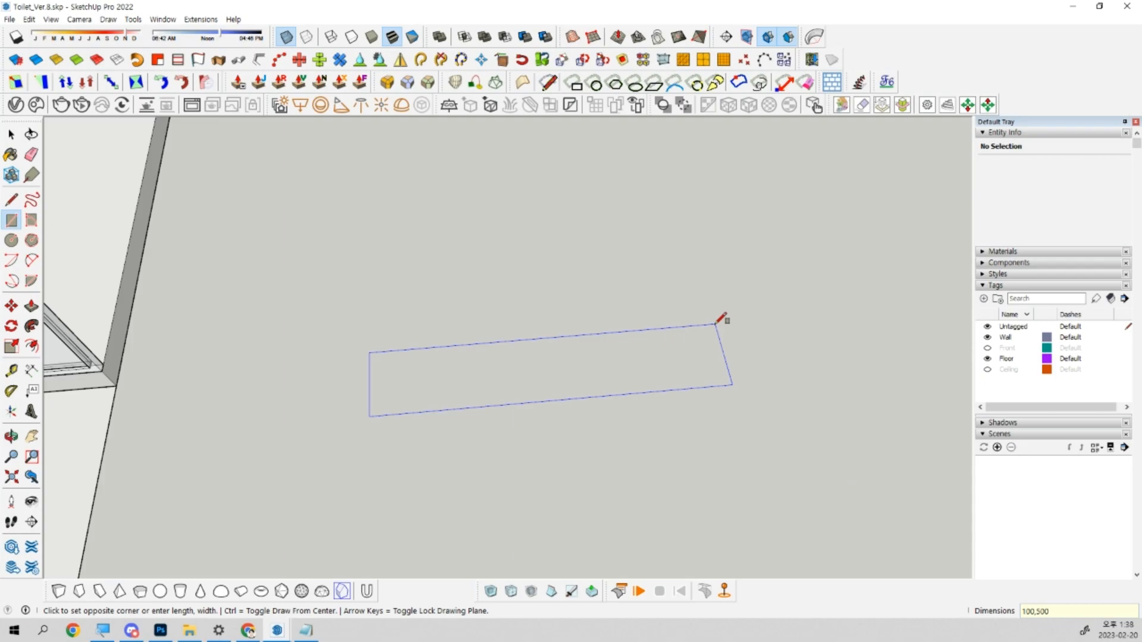
pyautogui.write('0,500')
pyautogui.press('Return')
pyautogui.scroll(3, 377, 400)
pyautogui.moveTo(458, 405); pyautogui.dragTo(535, 333, button='middle')
pyautogui.moveTo(596, 311); pyautogui.dragTo(648, 306, button='middle')
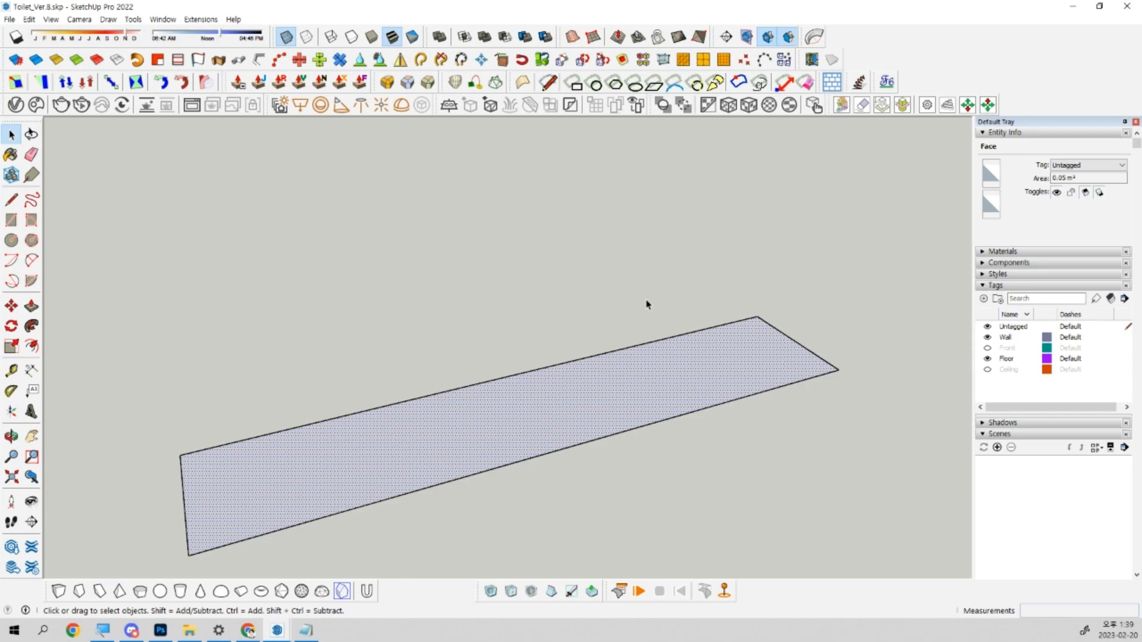
# Extrude the rectangle upward into a box for the handle with Push/Pull.
pyautogui.moveTo(682, 347); pyautogui.dragTo(671, 365, button='middle')
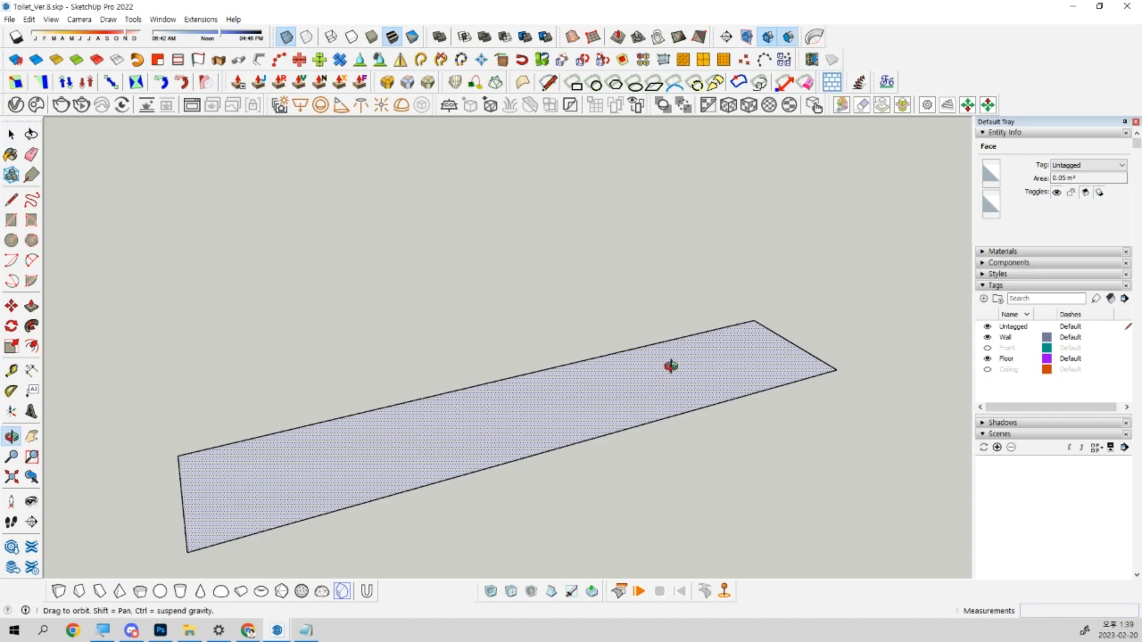
pyautogui.press('p')
pyautogui.click(682, 384)
pyautogui.write('20')
pyautogui.press('Return')
pyautogui.moveTo(688, 237); pyautogui.dragTo(398, 345, button='middle')
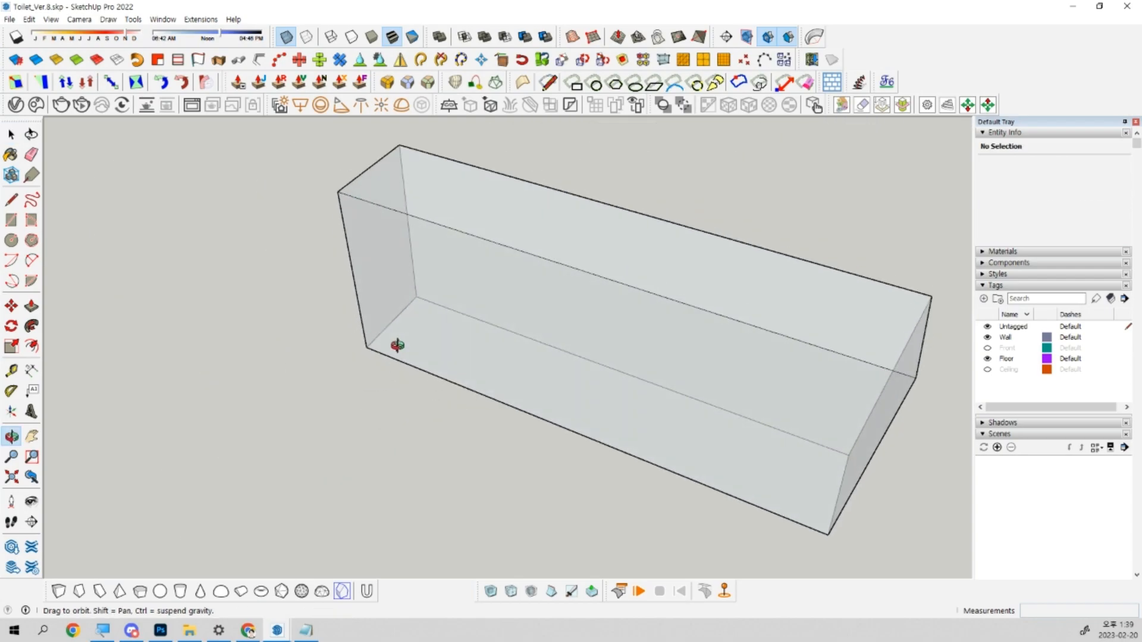
# Erase the box's faces and surplus edges, leaving only the chain of edges that forms the bent handle's path.
pyautogui.moveTo(397, 345); pyautogui.dragTo(629, 323, button='middle')
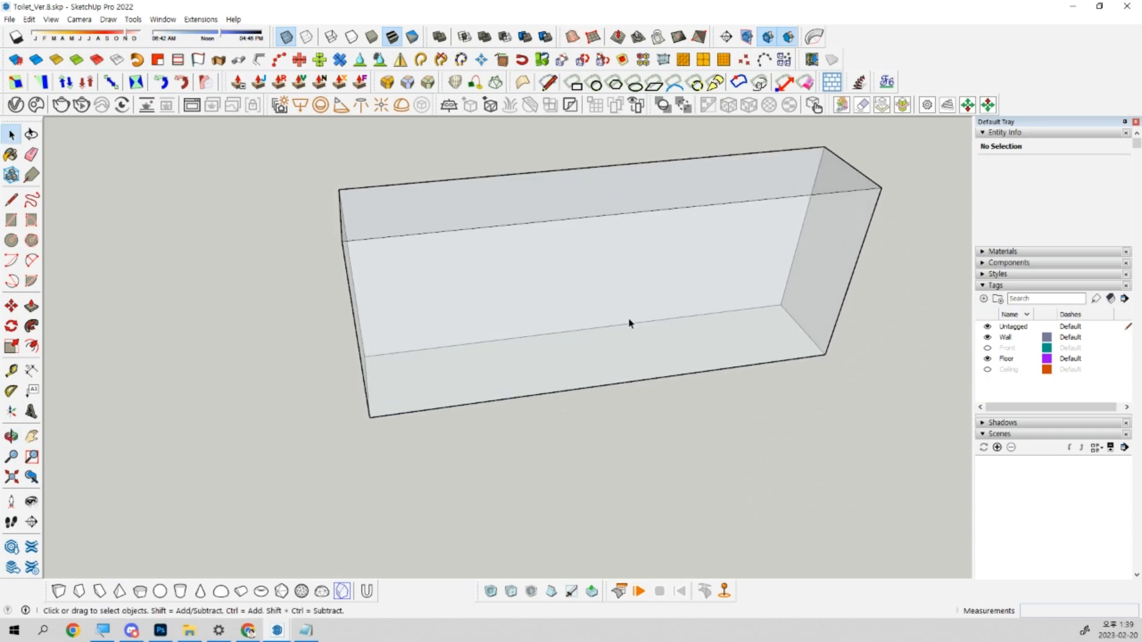
pyautogui.moveTo(769, 342)
pyautogui.mouseDown(button='middle')
pyautogui.moveTo(733, 385)
pyautogui.moveTo(722, 377)
pyautogui.mouseUp(button='middle')
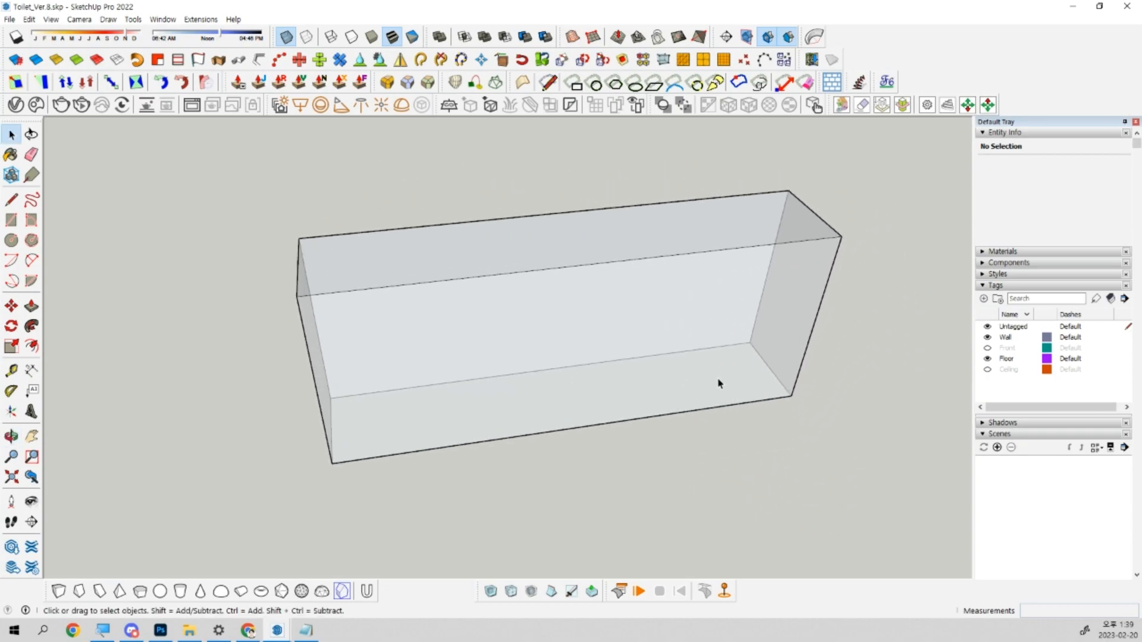
pyautogui.press('e')
pyautogui.click(591, 363)
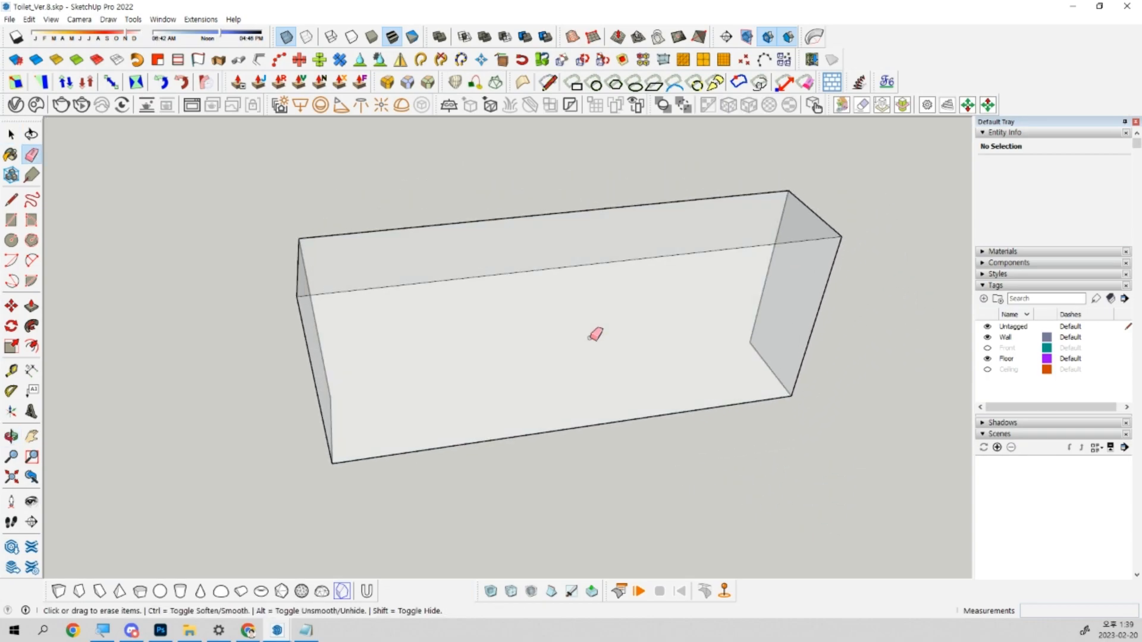
pyautogui.click(822, 291)
pyautogui.moveTo(556, 360)
pyautogui.mouseDown(button='middle')
pyautogui.moveTo(311, 360)
pyautogui.moveTo(306, 256)
pyautogui.mouseUp(button='middle')
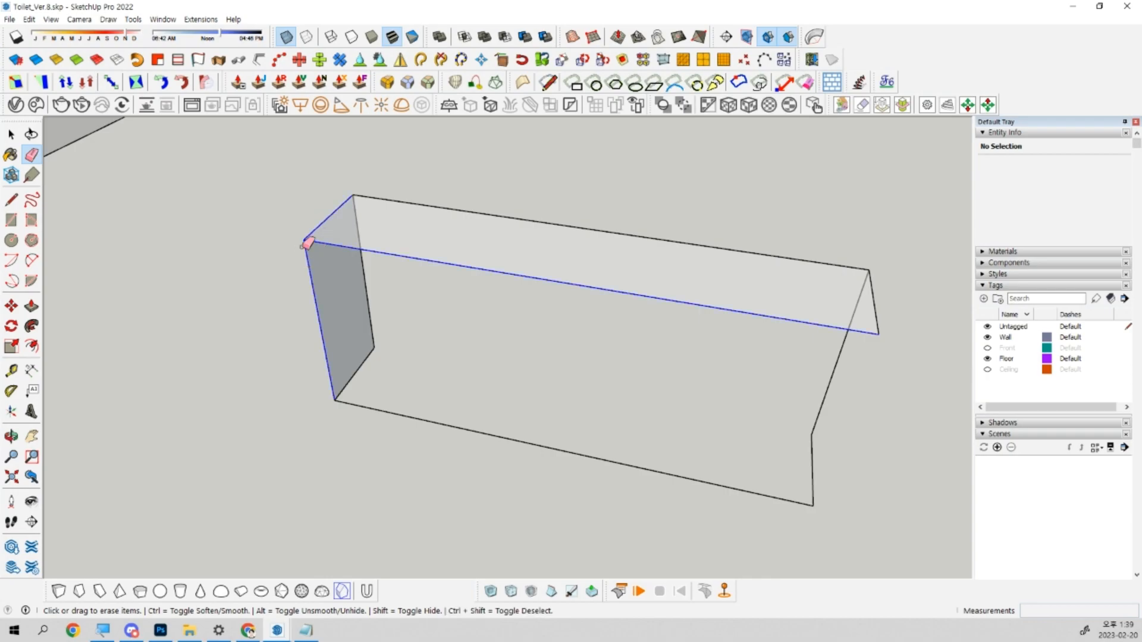
pyautogui.moveTo(307, 243); pyautogui.dragTo(387, 194)
pyautogui.moveTo(387, 194)
pyautogui.mouseDown(button='middle')
pyautogui.moveTo(619, 237)
pyautogui.moveTo(421, 244)
pyautogui.mouseUp(button='middle')
pyautogui.moveTo(367, 220); pyautogui.dragTo(306, 253)
pyautogui.press('space')
pyautogui.moveTo(288, 268); pyautogui.dragTo(585, 330, button='middle')
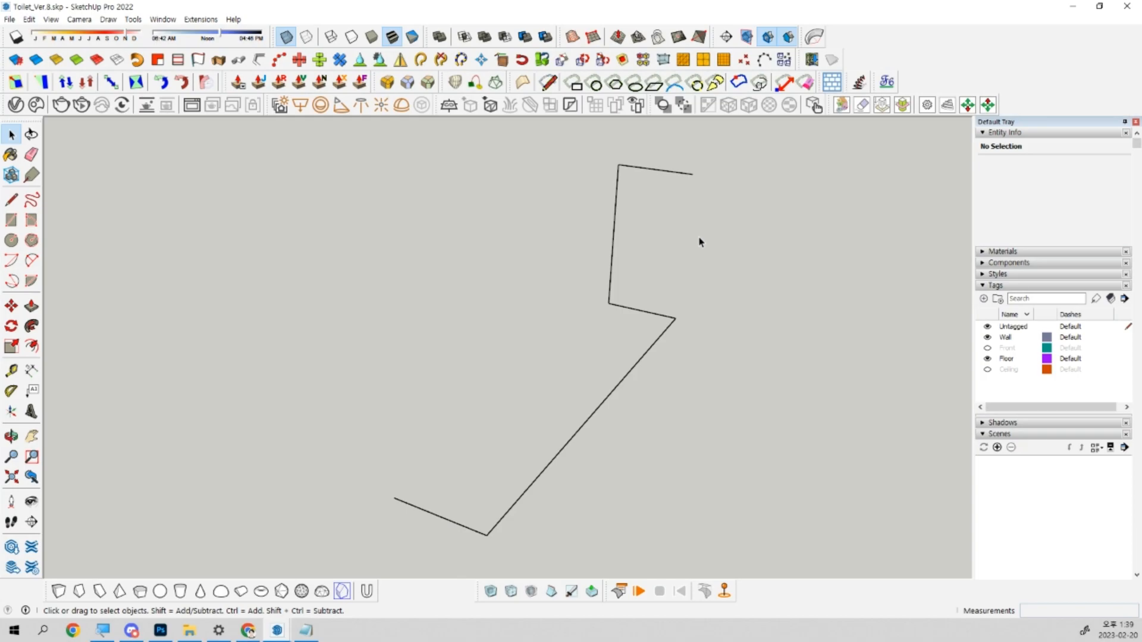
# Switch to Photoshop, sketch a rounded shape beside the handle drawing in red brush strokes, and return to SketchUp.
pyautogui.click(691, 176)
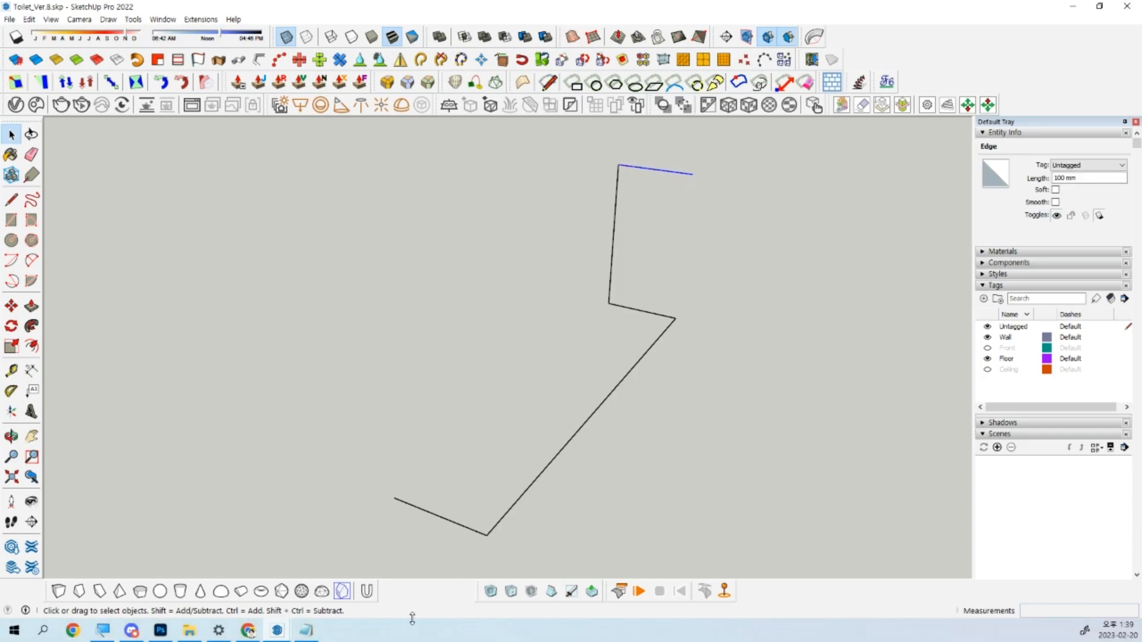
pyautogui.click(161, 632)
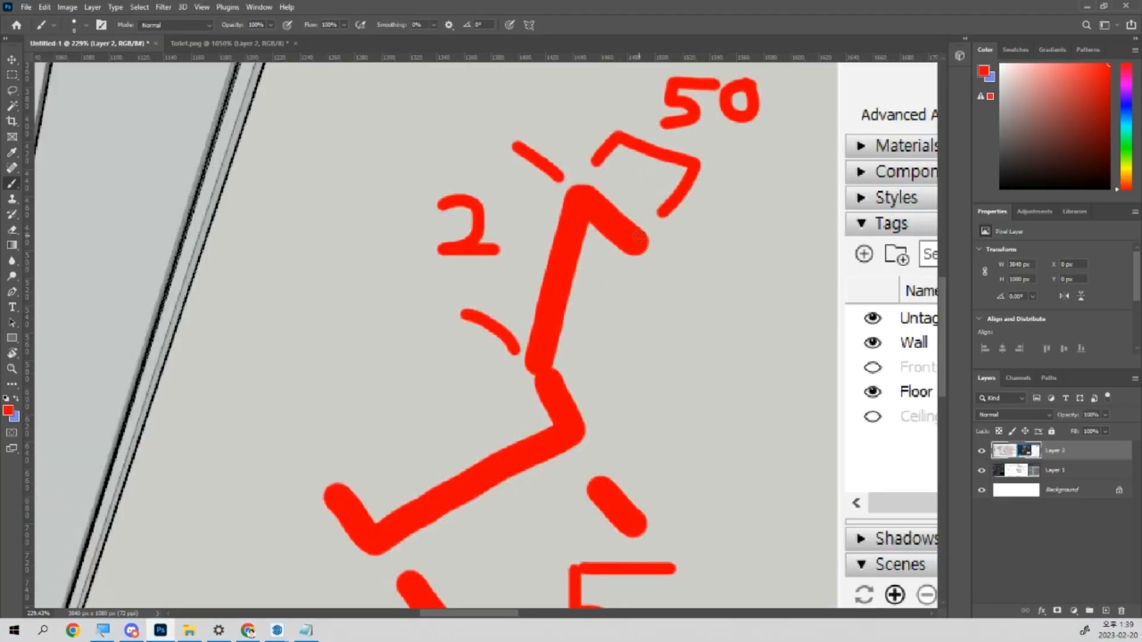
pyautogui.moveTo(737, 341)
pyautogui.mouseDown()
pyautogui.moveTo(699, 359)
pyautogui.moveTo(744, 381)
pyautogui.mouseUp()
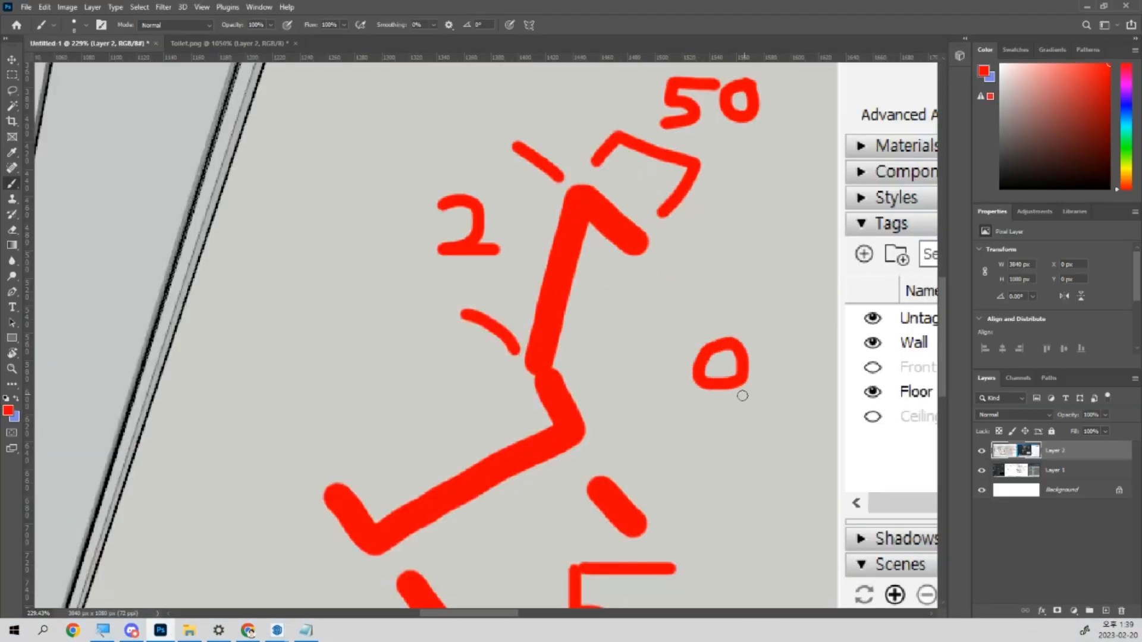
pyautogui.hotkey('ctrl', 'z')
pyautogui.moveTo(735, 290)
pyautogui.mouseDown()
pyautogui.moveTo(734, 334)
pyautogui.moveTo(767, 304)
pyautogui.moveTo(773, 321)
pyautogui.moveTo(720, 356)
pyautogui.moveTo(765, 326)
pyautogui.moveTo(780, 354)
pyautogui.mouseUp()
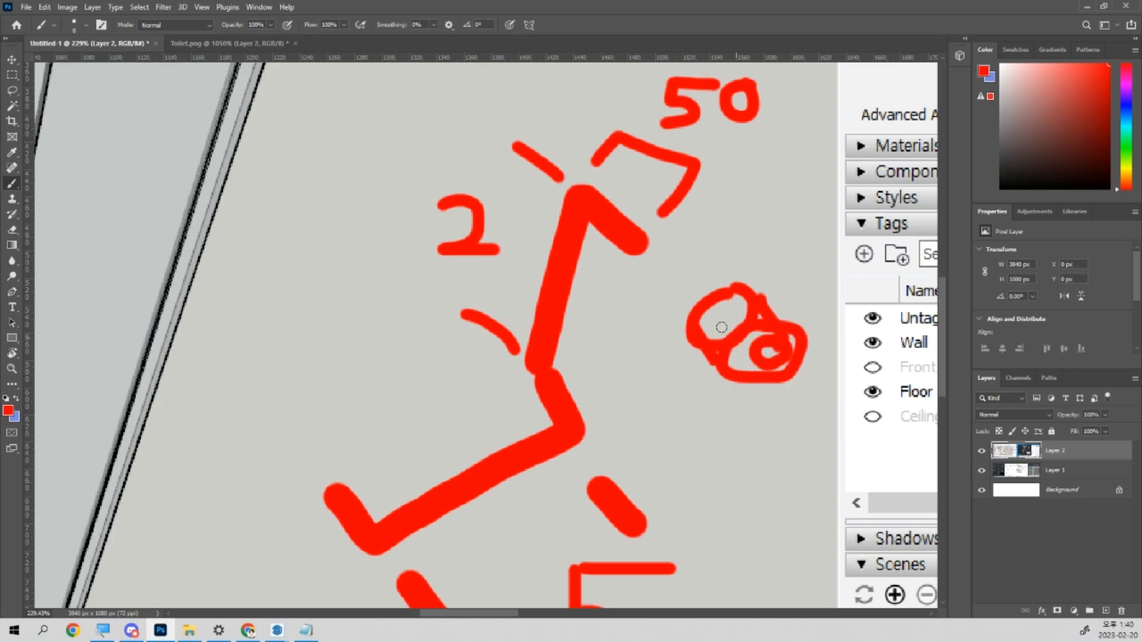
pyautogui.press('ctrl')
pyautogui.click(1086, 6)
# Try to round the upper corner of the handle path with a two-point arc.
pyautogui.moveTo(705, 201)
pyautogui.mouseDown(button='middle')
pyautogui.moveTo(829, 198)
pyautogui.moveTo(786, 250)
pyautogui.mouseUp(button='middle')
pyautogui.moveTo(653, 274); pyautogui.dragTo(711, 205, button='middle')
pyautogui.scroll(4, 700, 169)
pyautogui.moveTo(684, 143); pyautogui.dragTo(737, 214)
pyautogui.scroll(-4, 729, 210)
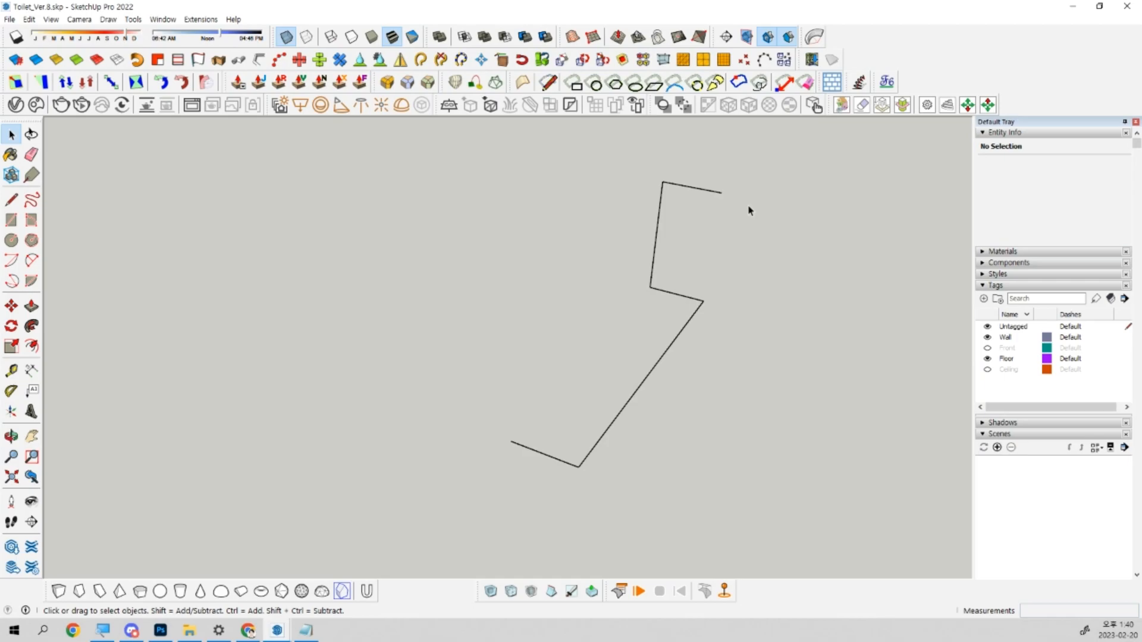
pyautogui.scroll(4, 680, 191)
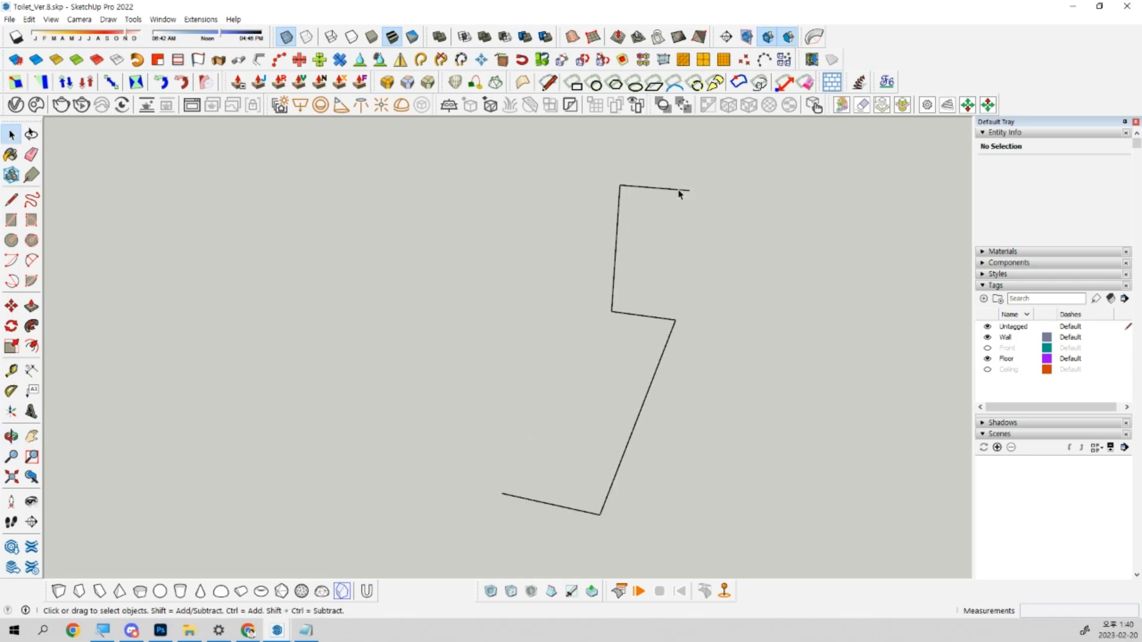
pyautogui.press('a')
pyautogui.click(632, 186)
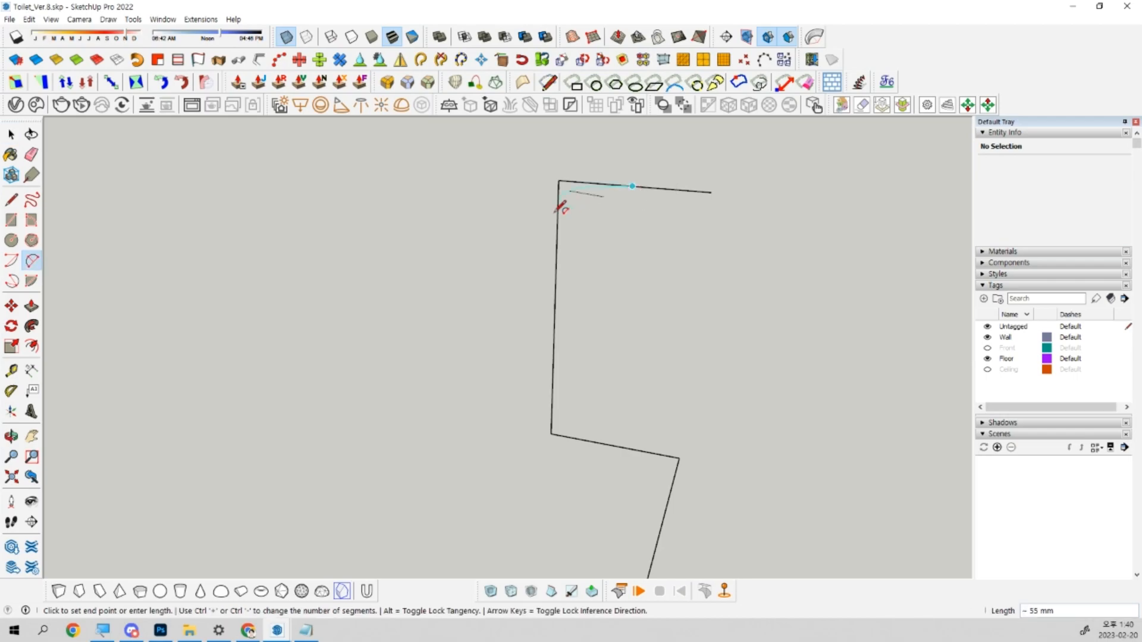
pyautogui.click(557, 250)
pyautogui.press('space')
pyautogui.moveTo(595, 202); pyautogui.dragTo(627, 189, button='middle')
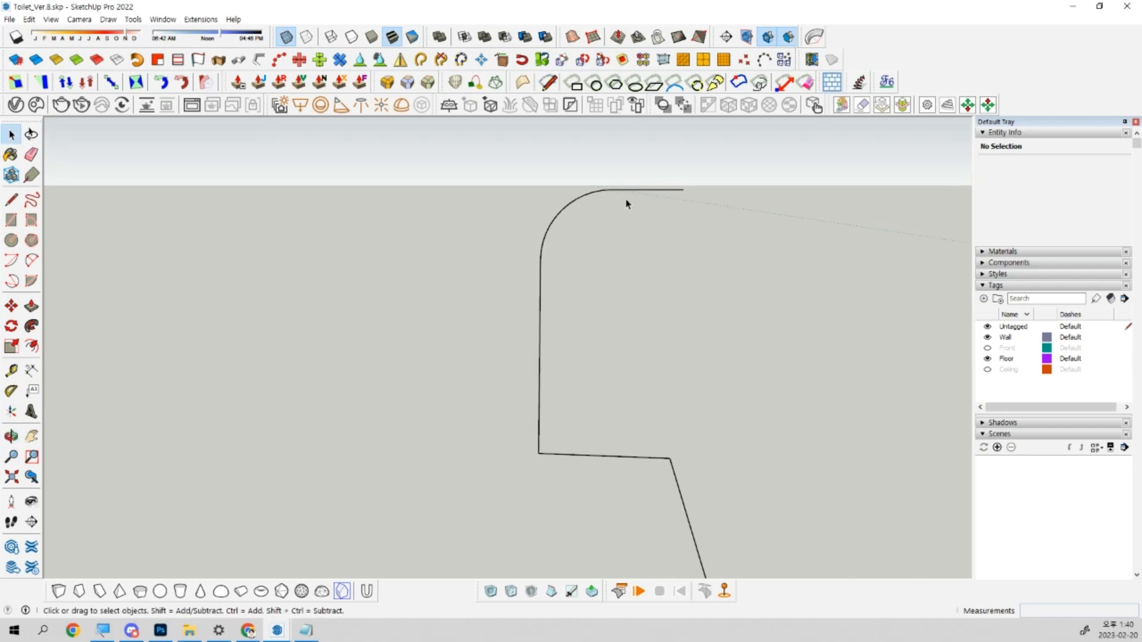
pyautogui.moveTo(630, 202); pyautogui.dragTo(654, 226, button='middle')
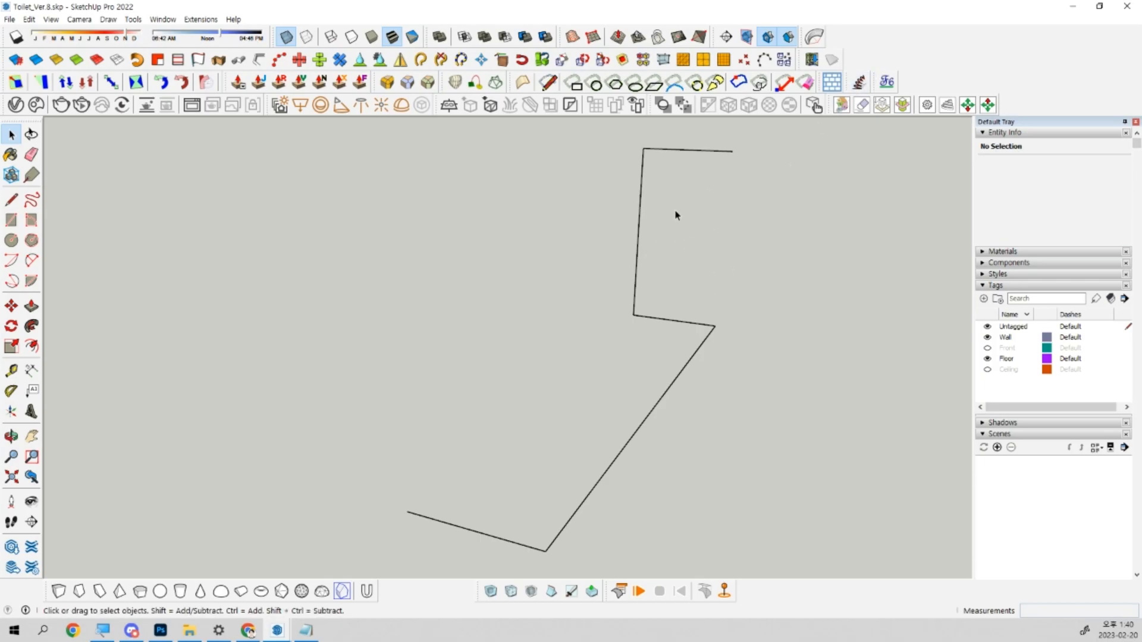
pyautogui.rightClick(869, 82)
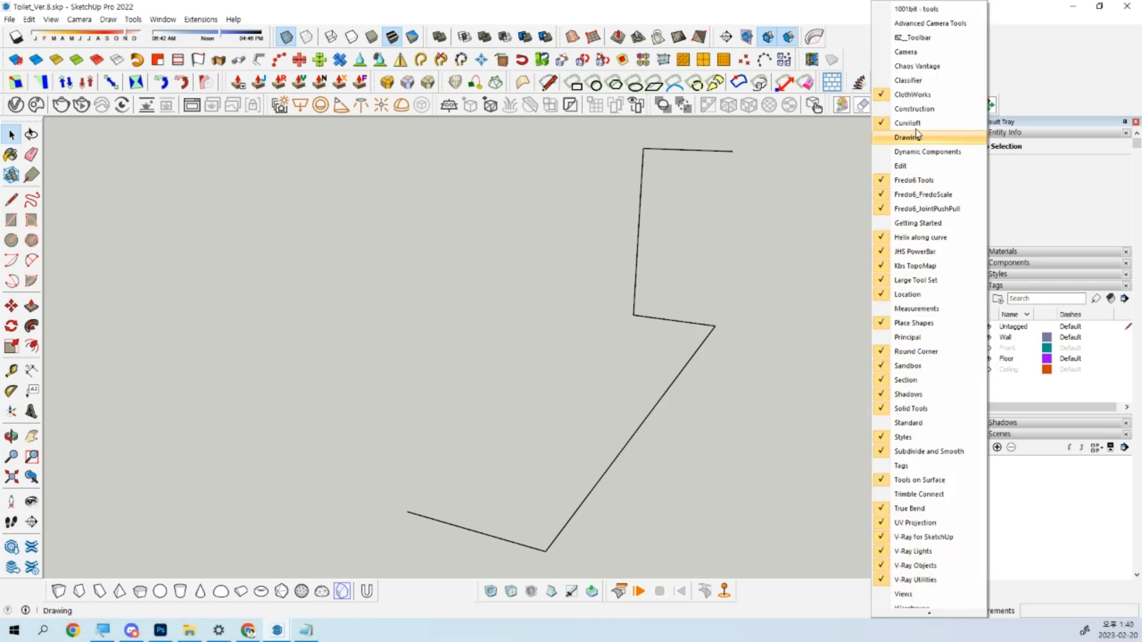
pyautogui.click(674, 184)
pyautogui.rightClick(673, 183)
pyautogui.click(688, 173)
pyautogui.rightClick(683, 149)
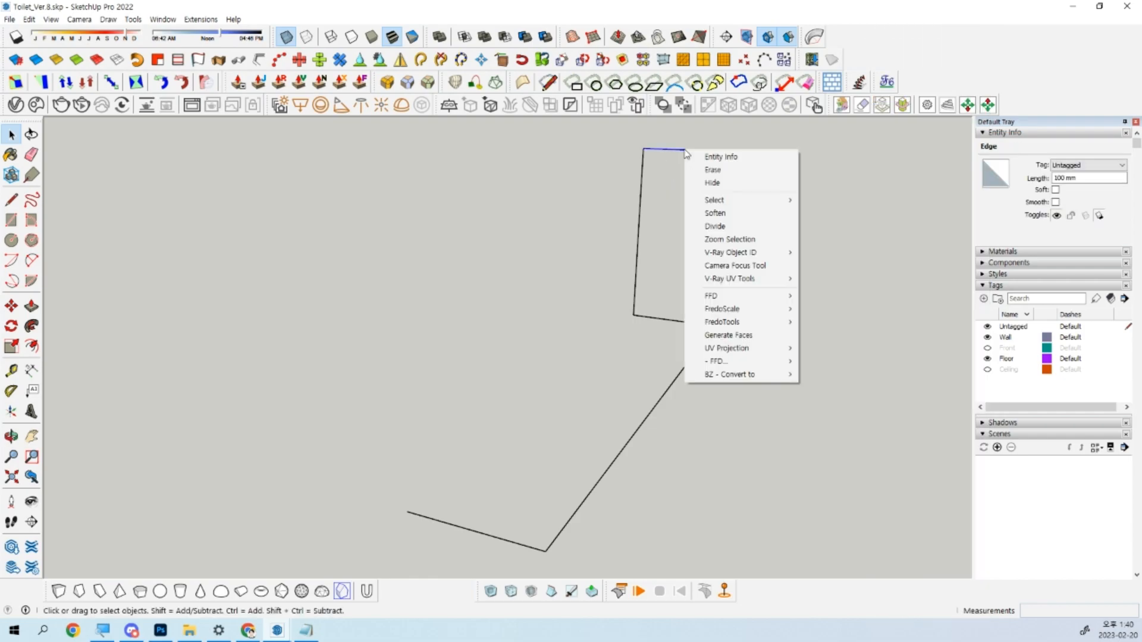
pyautogui.moveTo(767, 376)
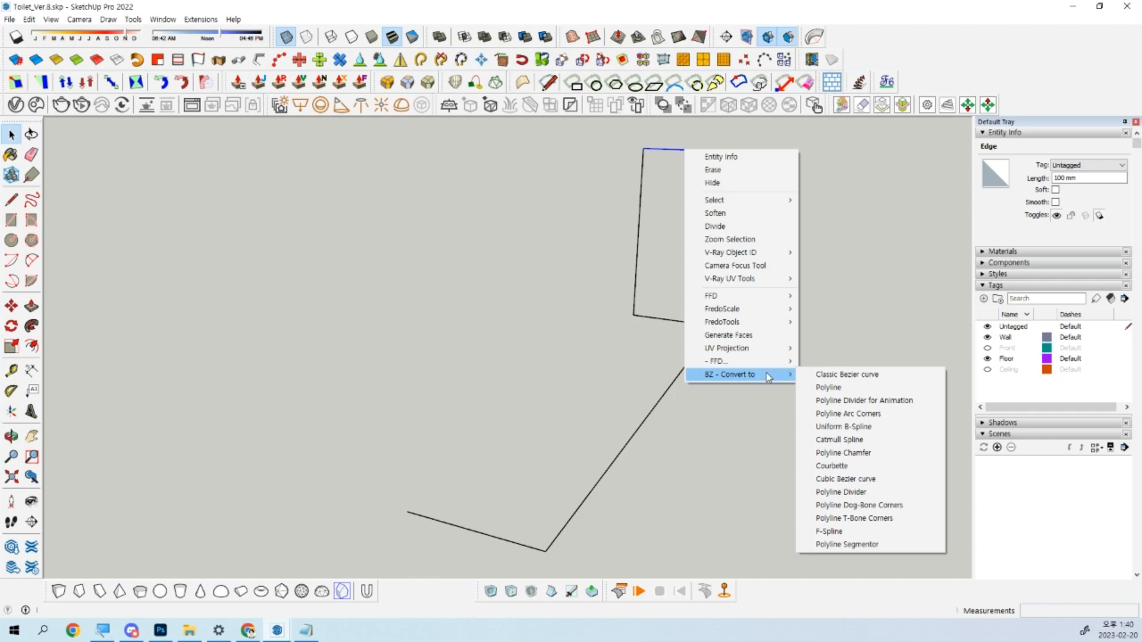
pyautogui.press('Escape')
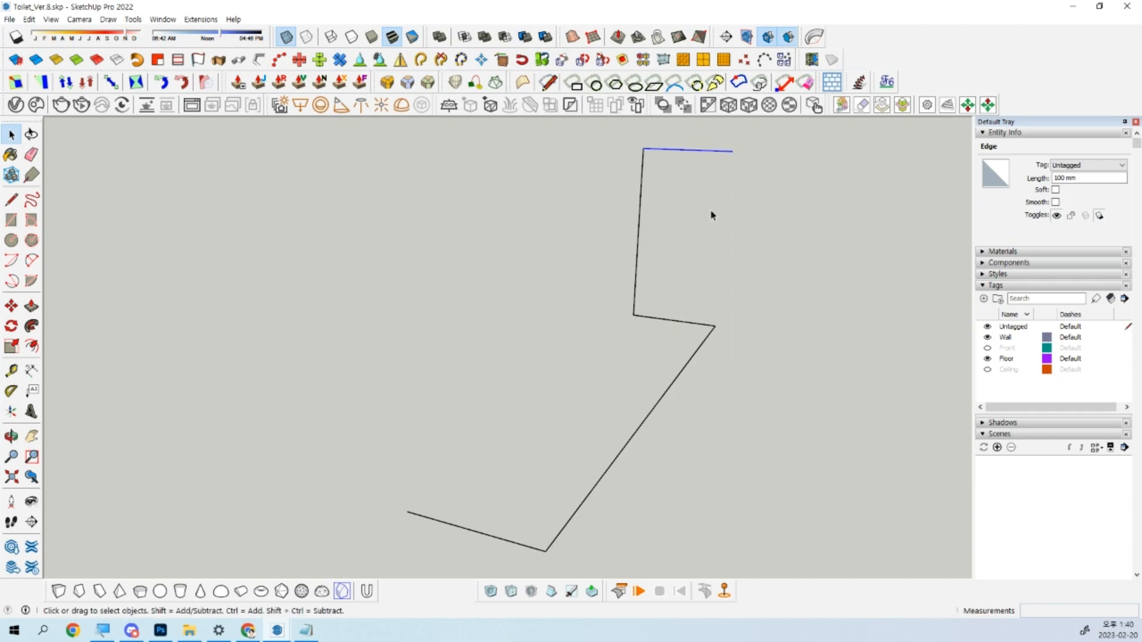
# Fillet the upper corner of the handle path with the 1001bit Fillet tool, using a 25 mm radius.
pyautogui.click(150, 20)
pyautogui.moveTo(189, 21)
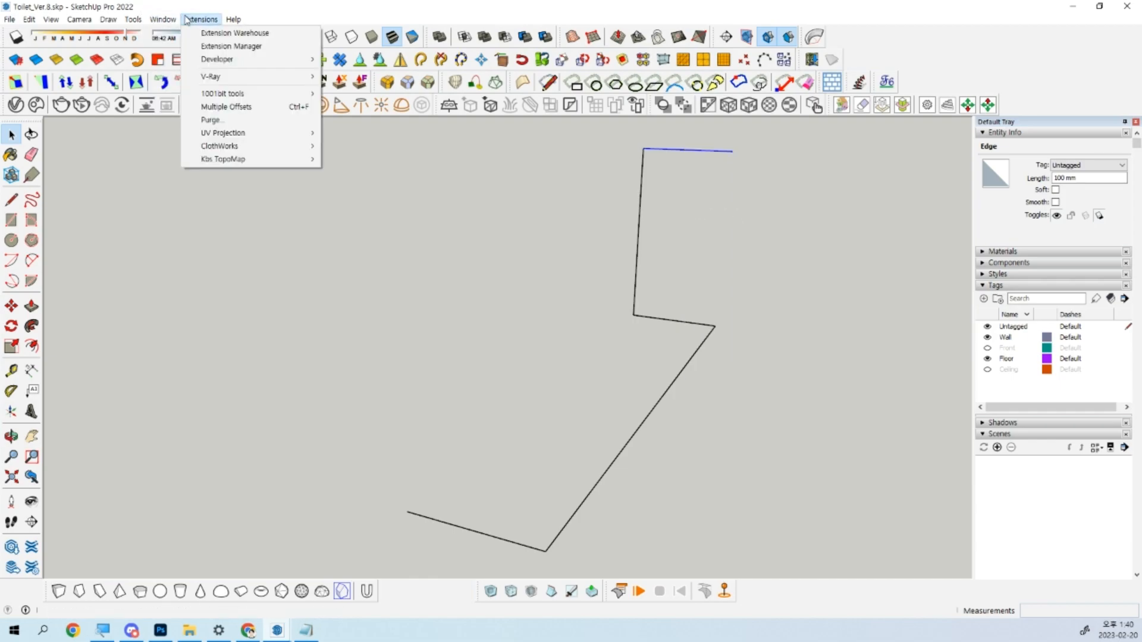
pyautogui.moveTo(215, 98)
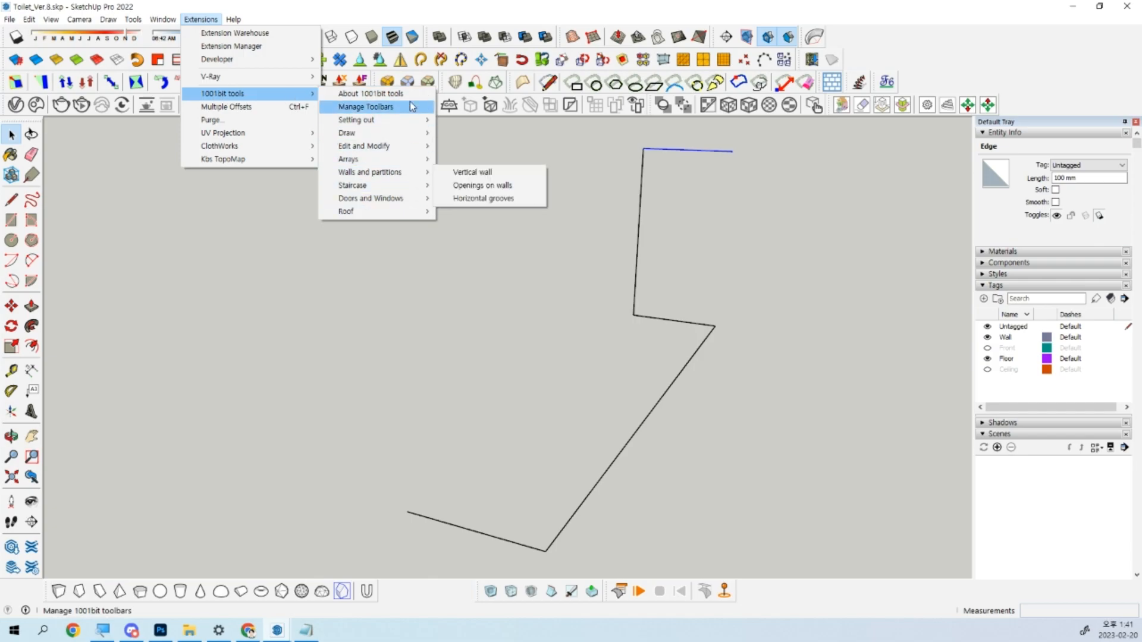
pyautogui.moveTo(410, 125)
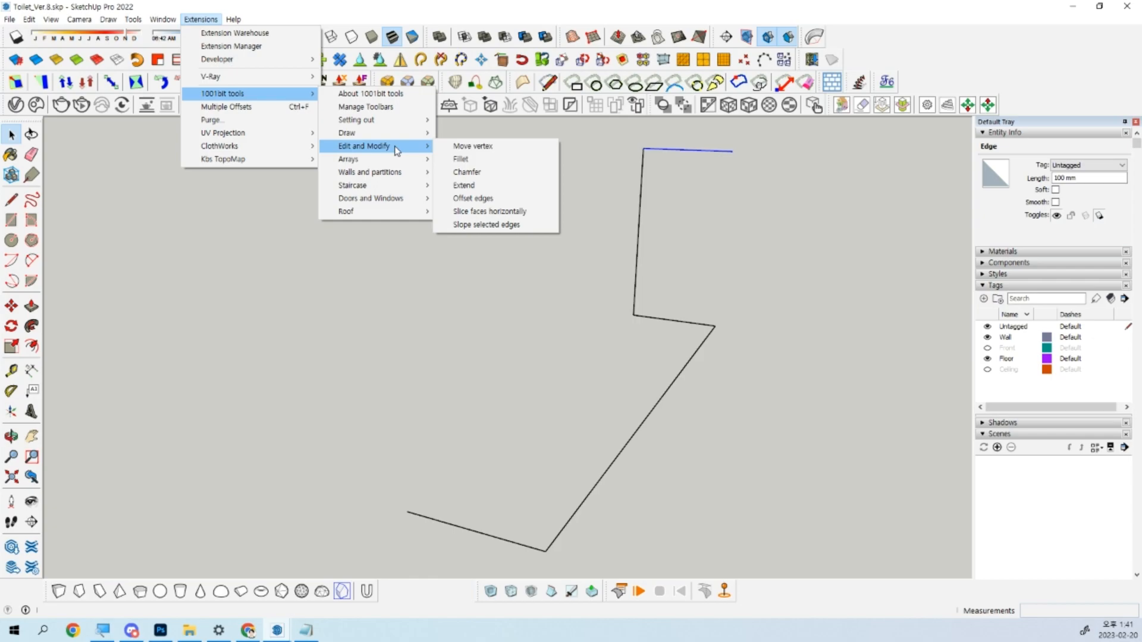
pyautogui.click(461, 159)
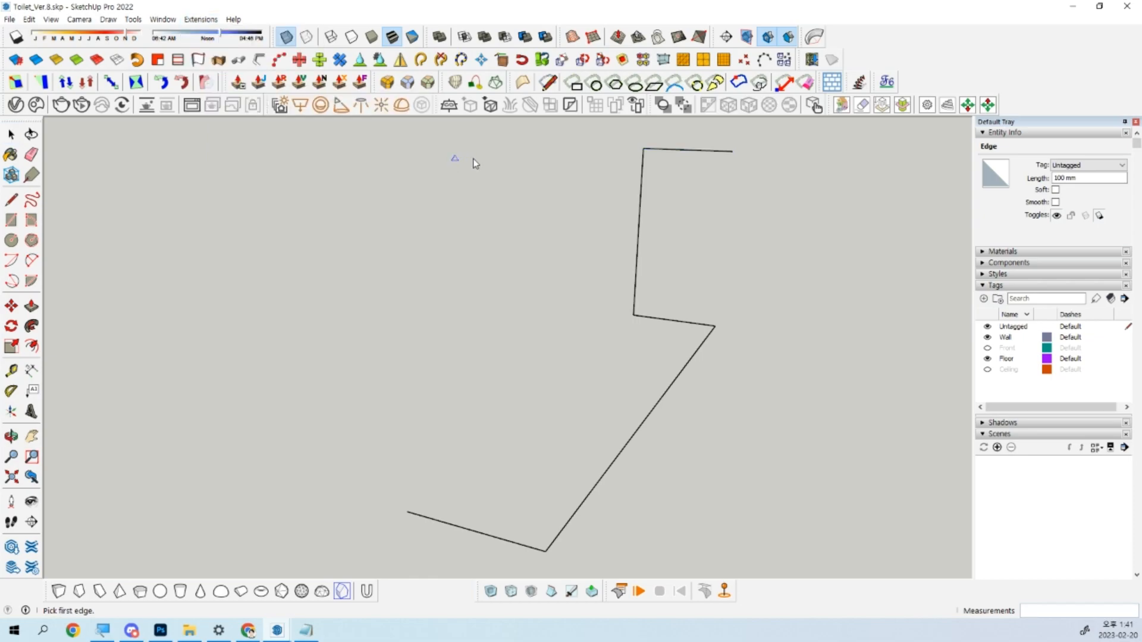
pyautogui.click(681, 152)
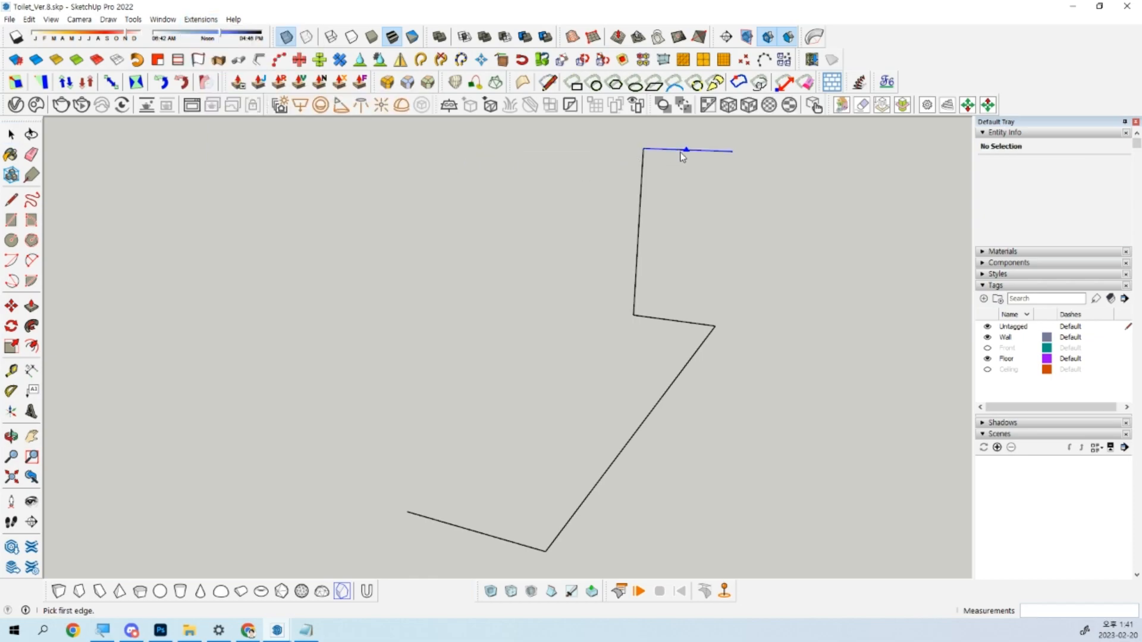
pyautogui.click(641, 173)
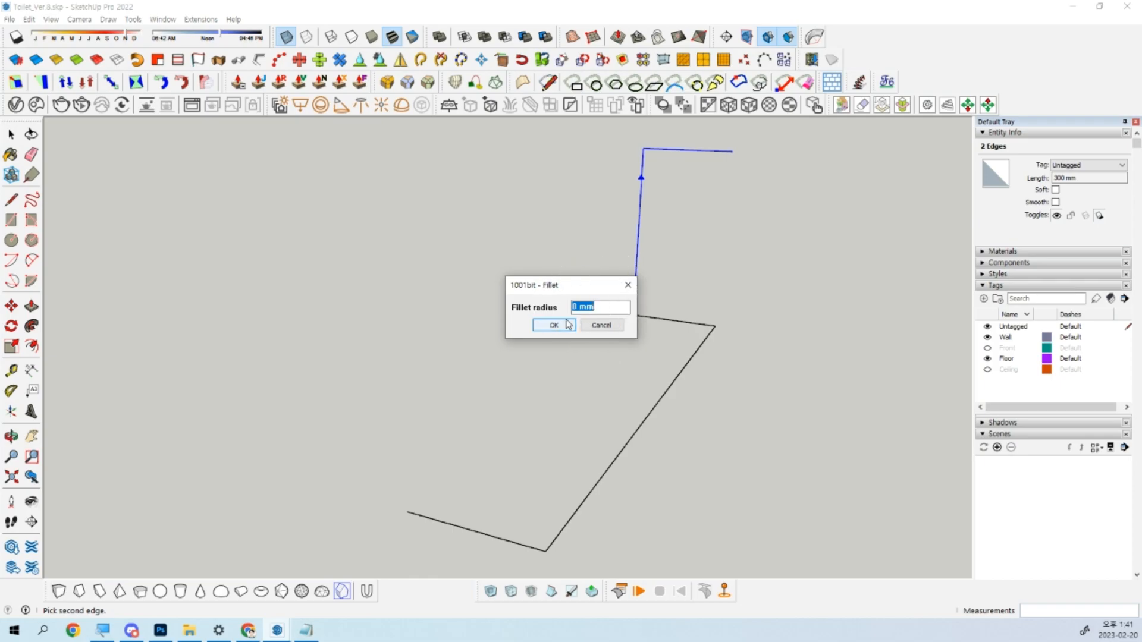
pyautogui.write('25')
pyautogui.press('Return')
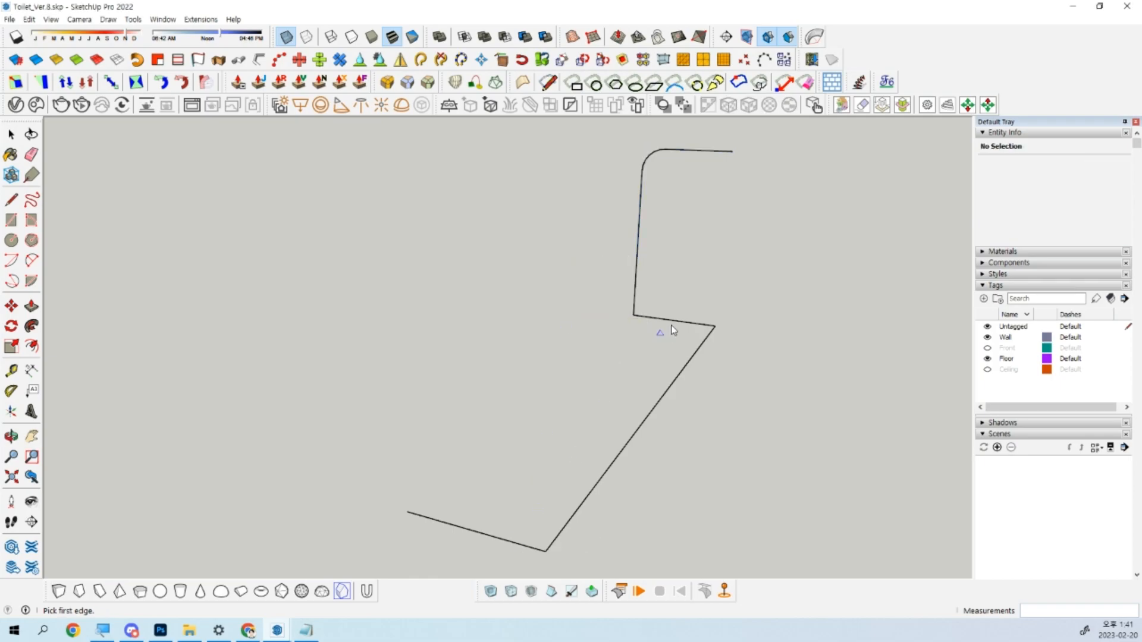
# Fillet the remaining three corners of the handle path with the same 25 mm radius.
pyautogui.click(635, 299)
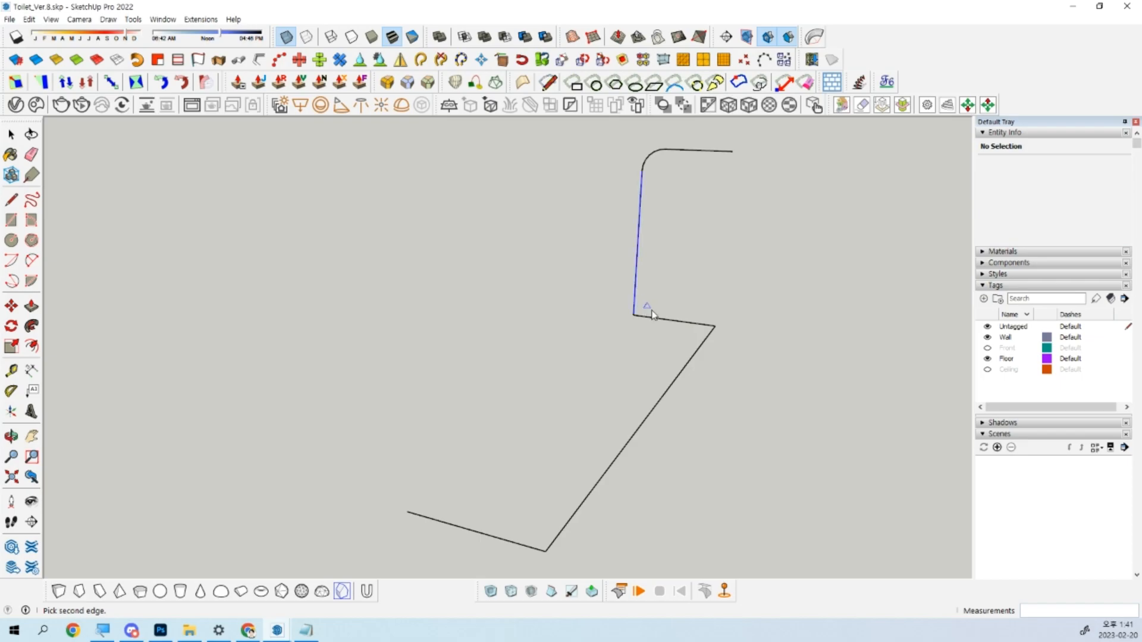
pyautogui.click(656, 319)
pyautogui.press('Return')
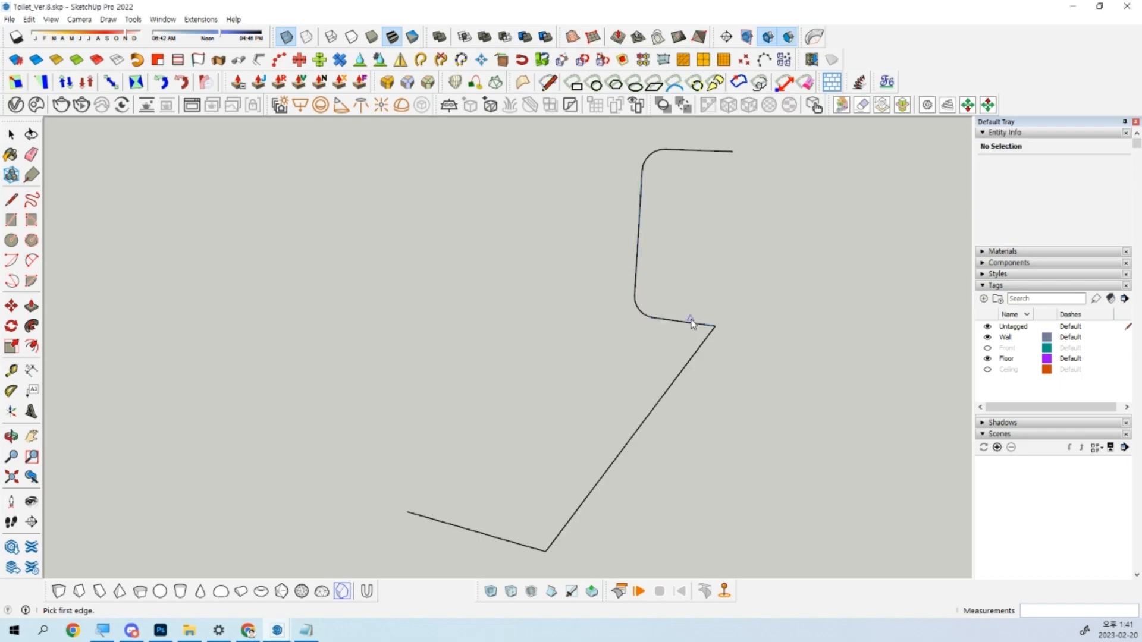
pyautogui.click(698, 326)
pyautogui.click(709, 332)
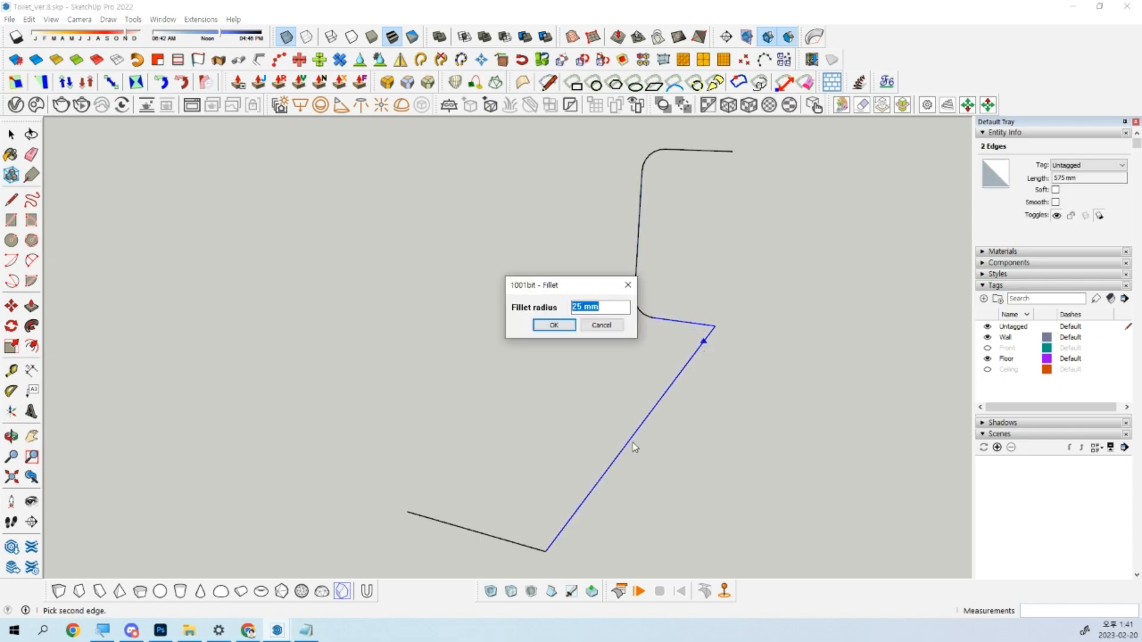
pyautogui.press('Return')
pyautogui.click(533, 548)
pyautogui.click(562, 537)
pyautogui.press('Return')
pyautogui.moveTo(589, 510); pyautogui.dragTo(670, 423, button='middle')
pyautogui.press('space')
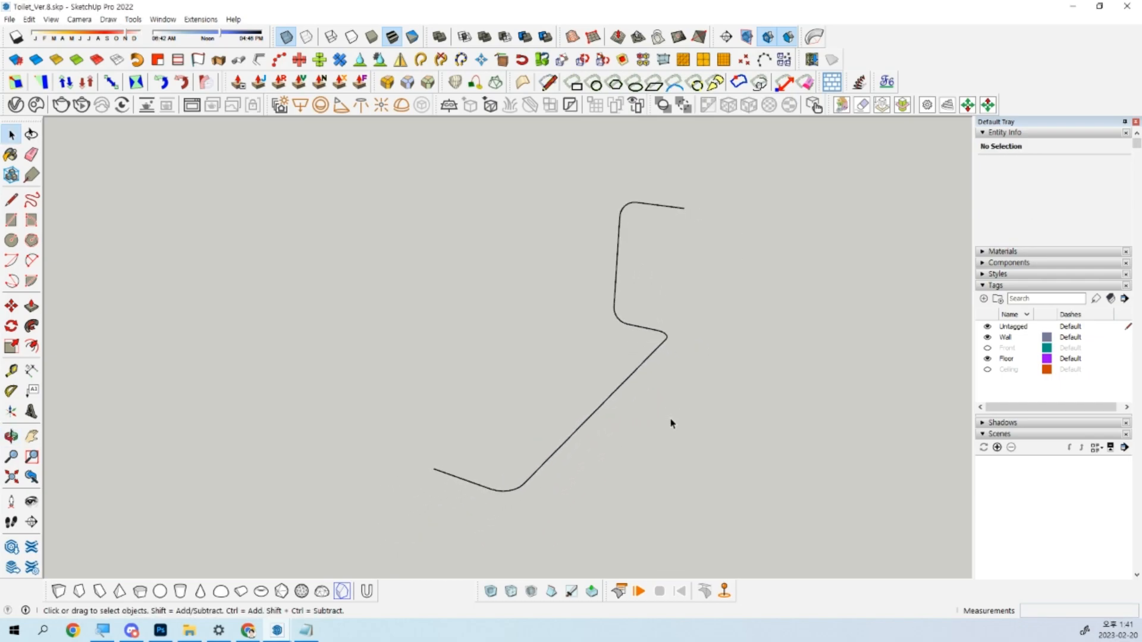
pyautogui.click(515, 492)
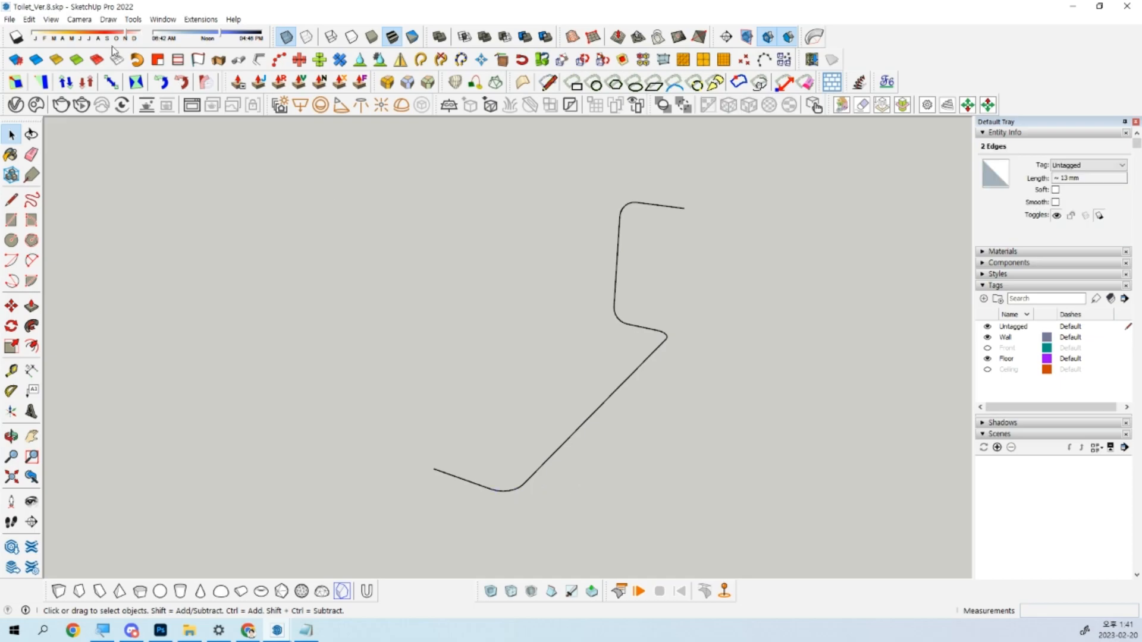
pyautogui.hotkey('ctrl', 't')
pyautogui.click(153, 19)
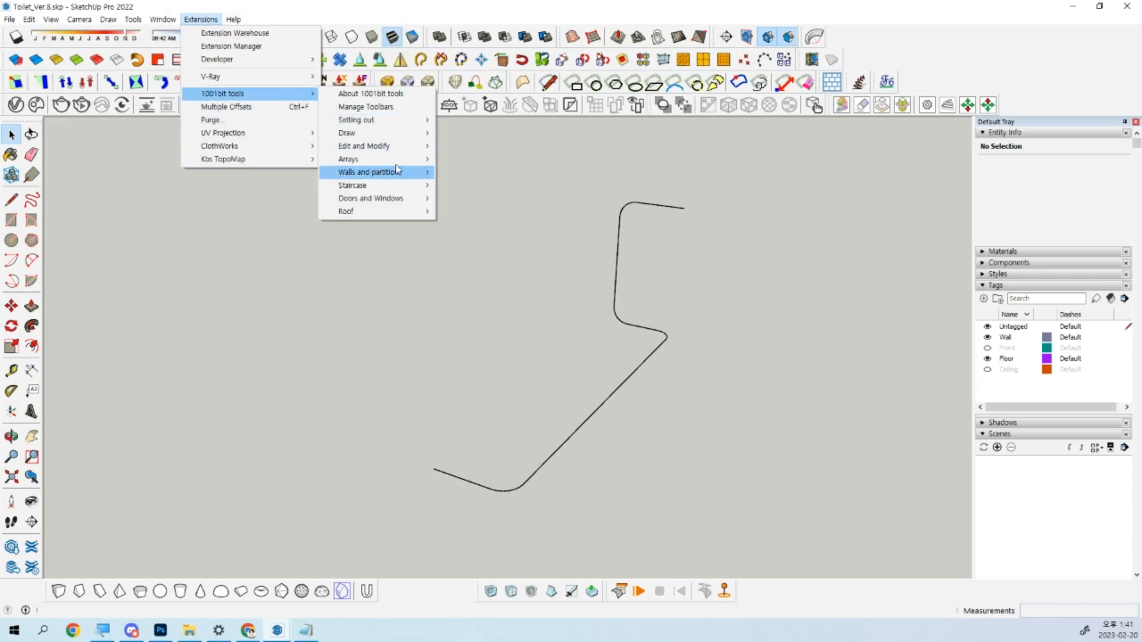
pyautogui.moveTo(428, 189)
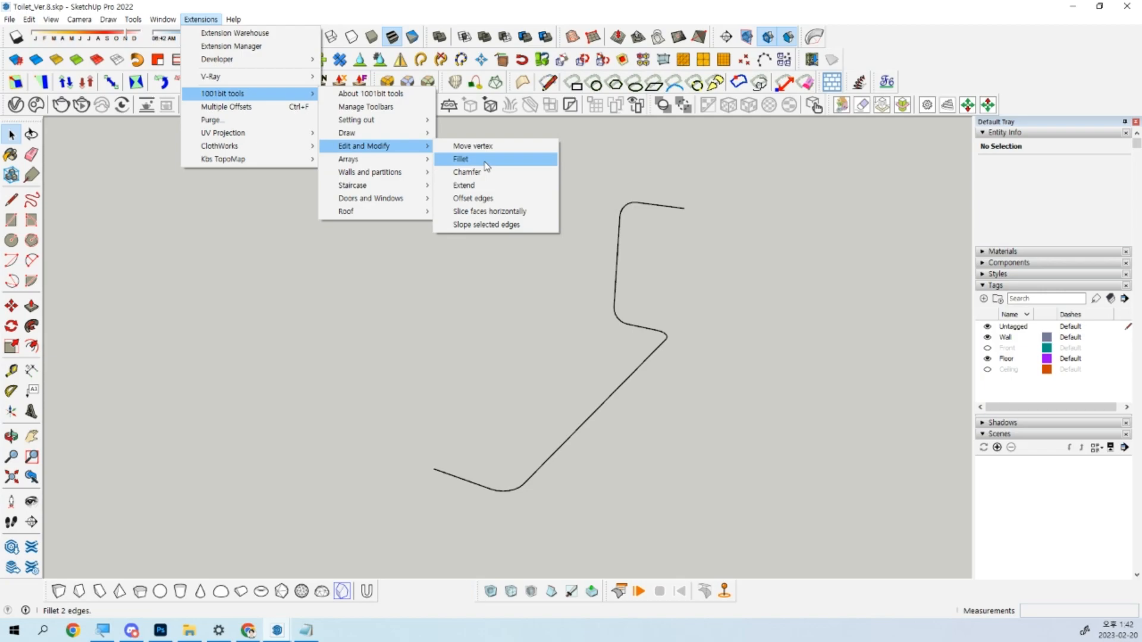
pyautogui.click(469, 270)
# Select all connected edges of the filleted handle path and weld them into one continuous curve.
pyautogui.moveTo(532, 339); pyautogui.dragTo(613, 334, button='middle')
pyautogui.tripleClick(629, 321)
pyautogui.rightClick(629, 324)
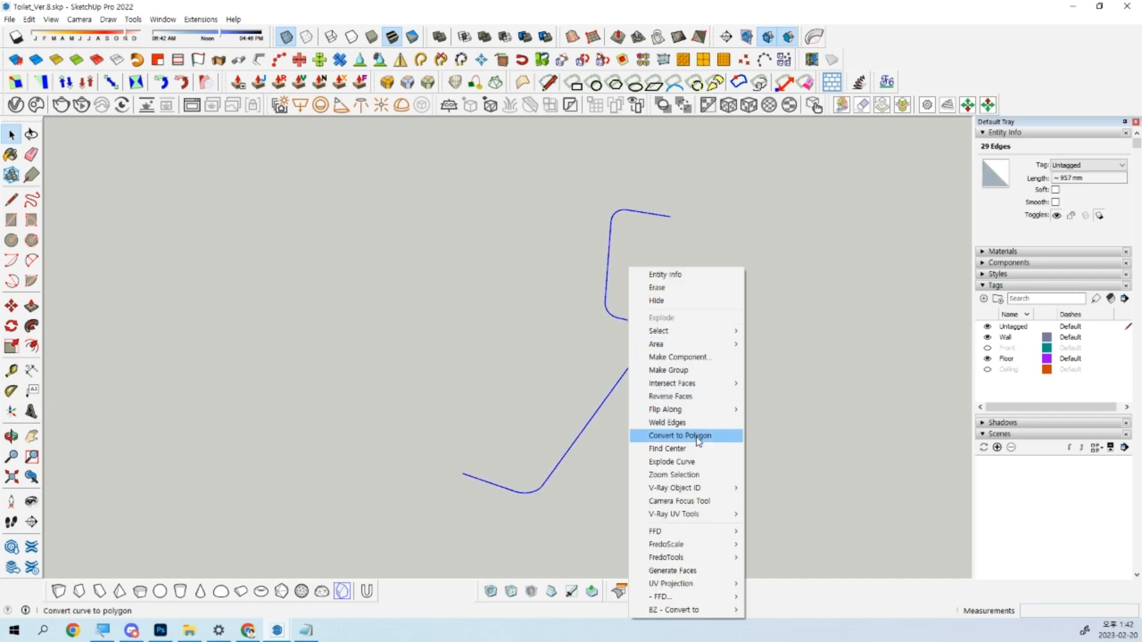
pyautogui.click(697, 425)
pyautogui.moveTo(622, 454); pyautogui.dragTo(697, 351, button='middle')
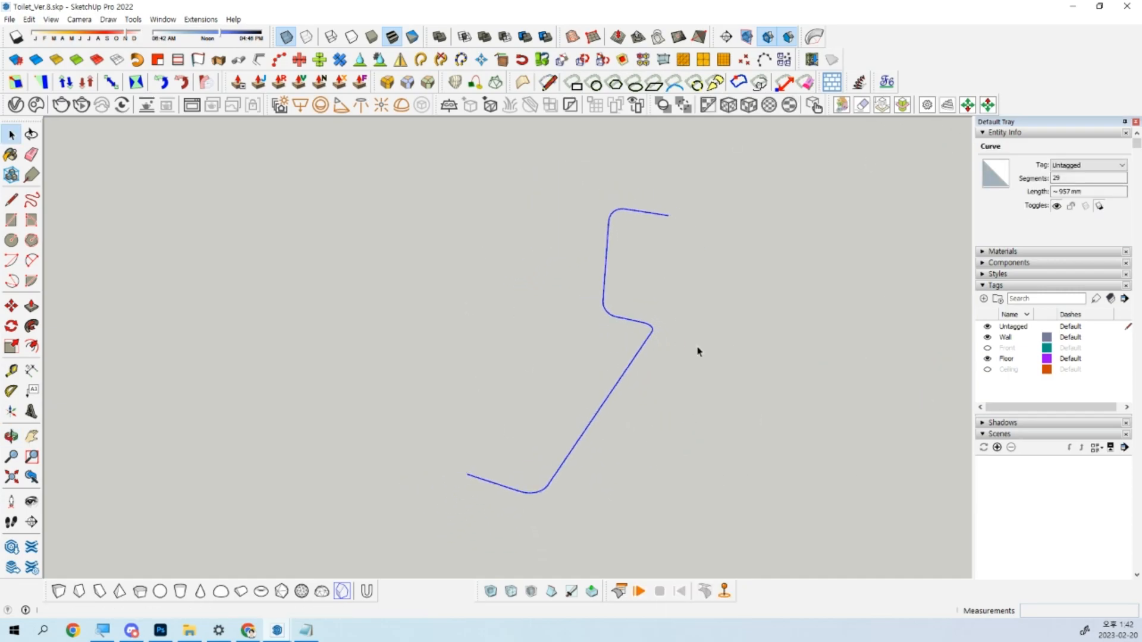
pyautogui.click(258, 60)
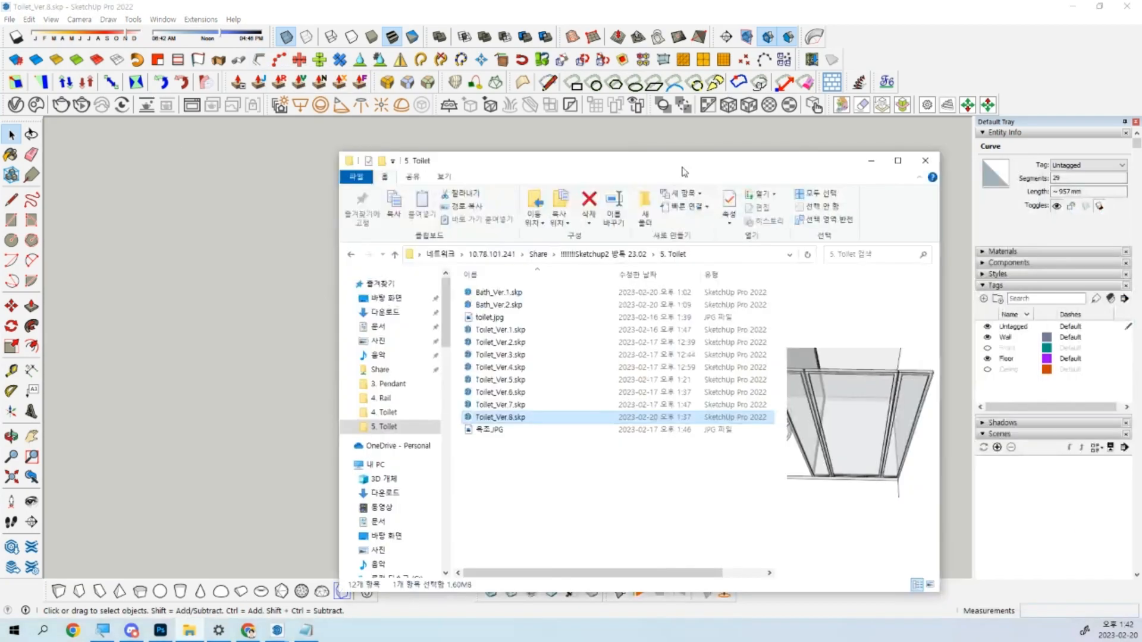
# Convert the welded handle path into a single grouped tube with a 10 mm diameter.
pyautogui.moveTo(681, 167); pyautogui.dragTo(633, 146)
pyautogui.press('ctrl')
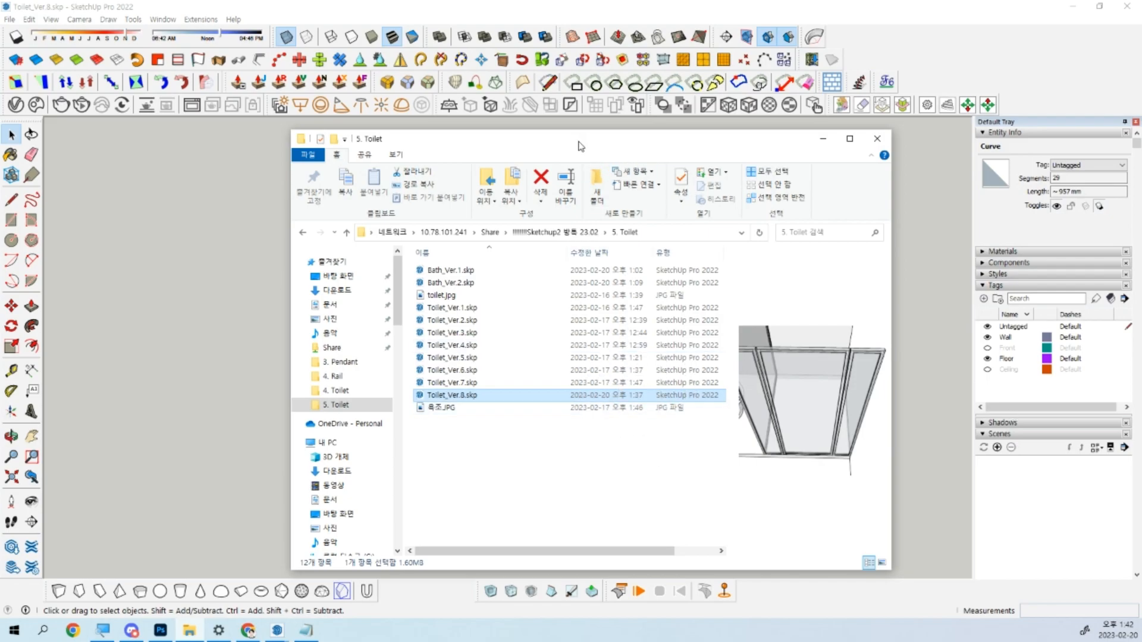
pyautogui.moveTo(578, 145); pyautogui.dragTo(583, 641)
pyautogui.moveTo(585, 391)
pyautogui.mouseDown(button='middle')
pyautogui.moveTo(673, 373)
pyautogui.moveTo(665, 387)
pyautogui.mouseUp(button='middle')
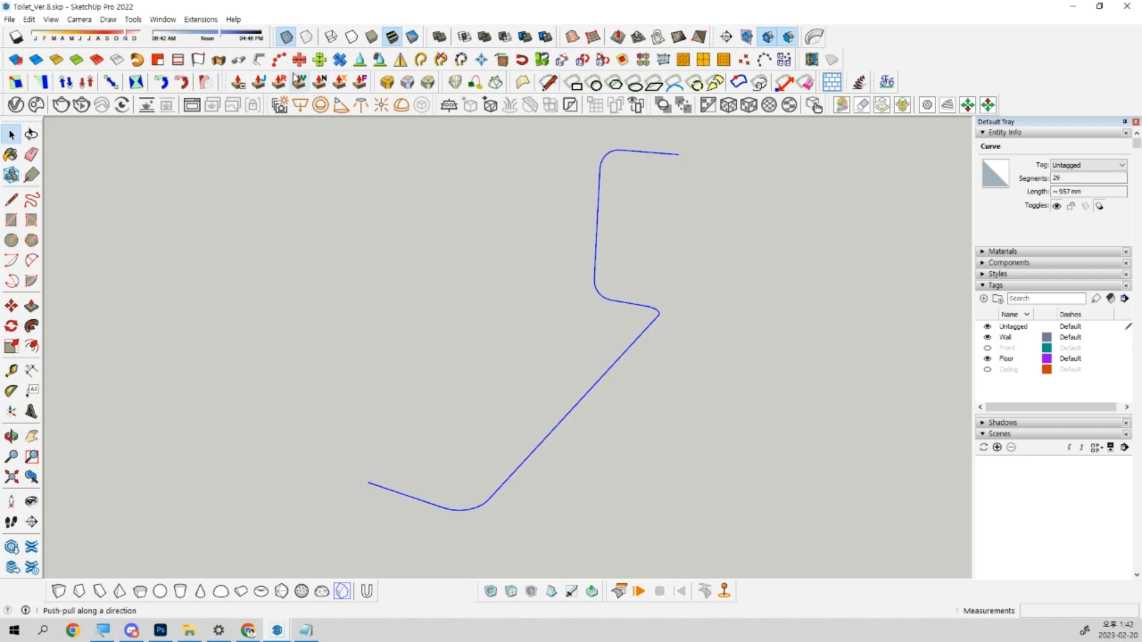
pyautogui.click(258, 60)
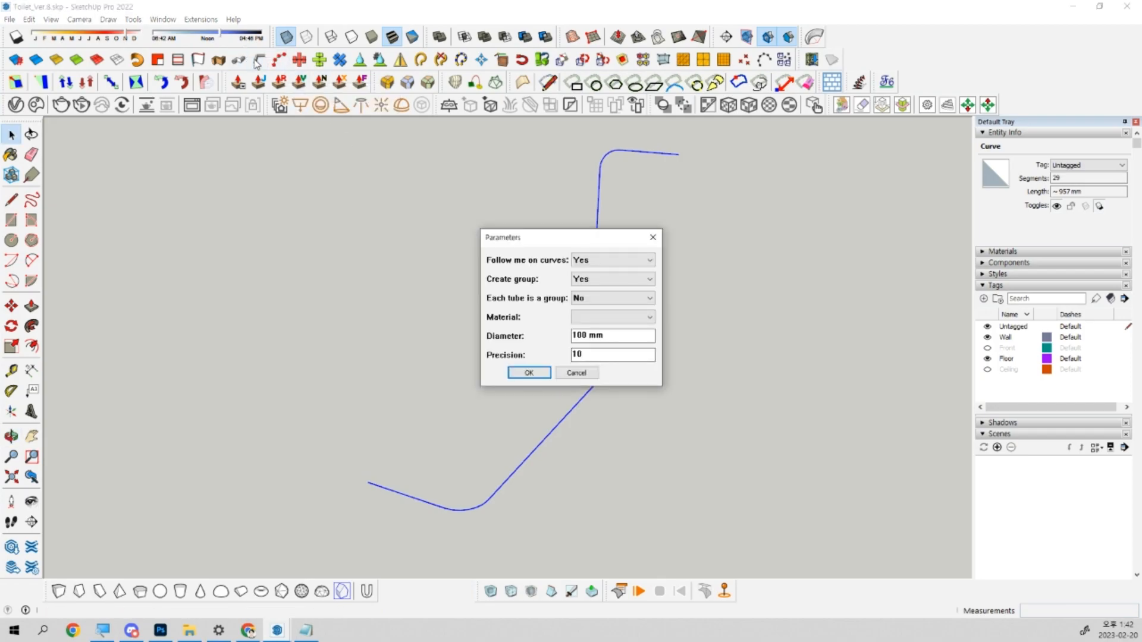
pyautogui.moveTo(583, 335); pyautogui.dragTo(588, 336)
pyautogui.press('BackSpace')
pyautogui.press('Tab')
pyautogui.write('2')
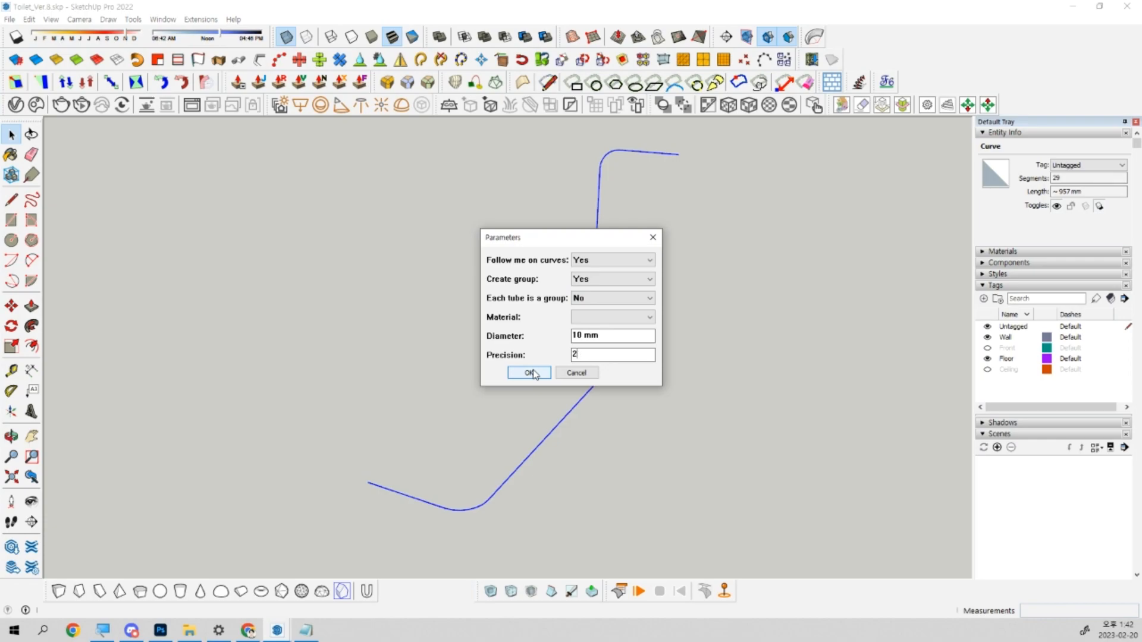
pyautogui.click(531, 373)
pyautogui.moveTo(646, 331); pyautogui.dragTo(326, 358, button='middle')
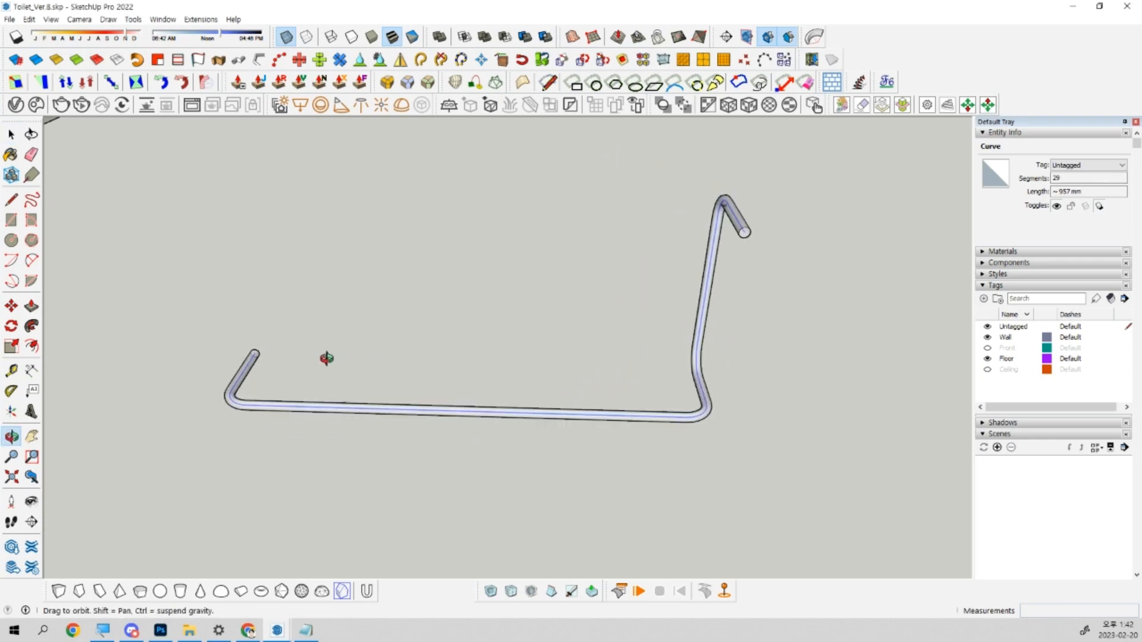
pyautogui.moveTo(676, 269); pyautogui.dragTo(565, 393, button='middle')
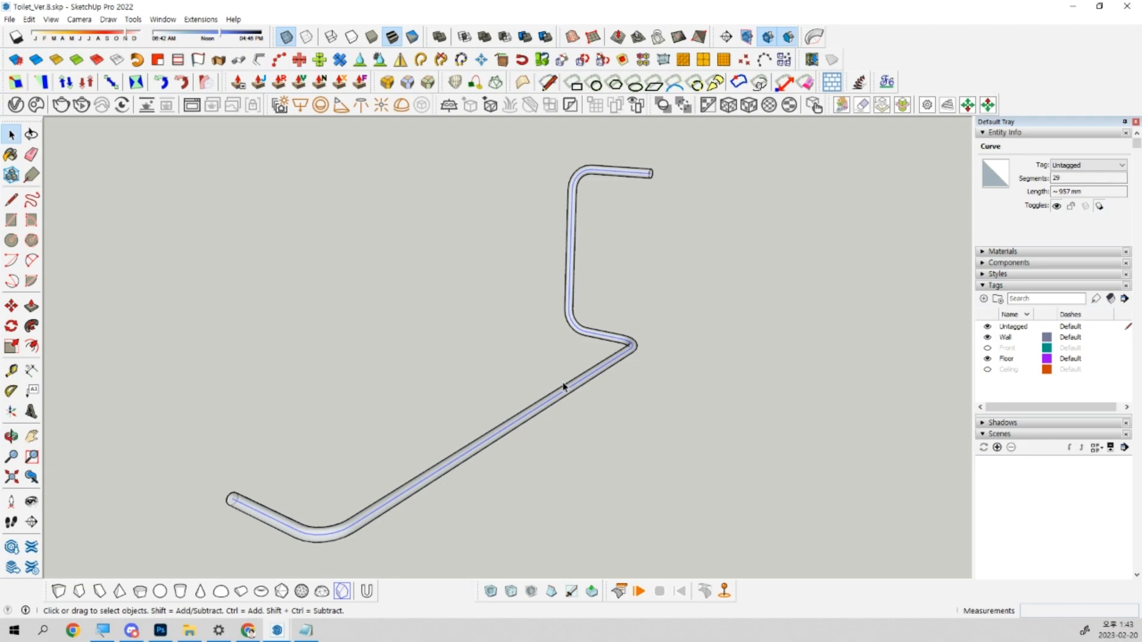
# Move the tube handle in plan from the open floor onto the glass door of the enclosure.
pyautogui.moveTo(624, 352)
pyautogui.mouseDown(button='middle')
pyautogui.moveTo(296, 331)
pyautogui.moveTo(701, 429)
pyautogui.mouseUp(button='middle')
pyautogui.moveTo(781, 504); pyautogui.dragTo(749, 550, button='middle')
pyautogui.scroll(3, 630, 476)
pyautogui.scroll(2, 623, 473)
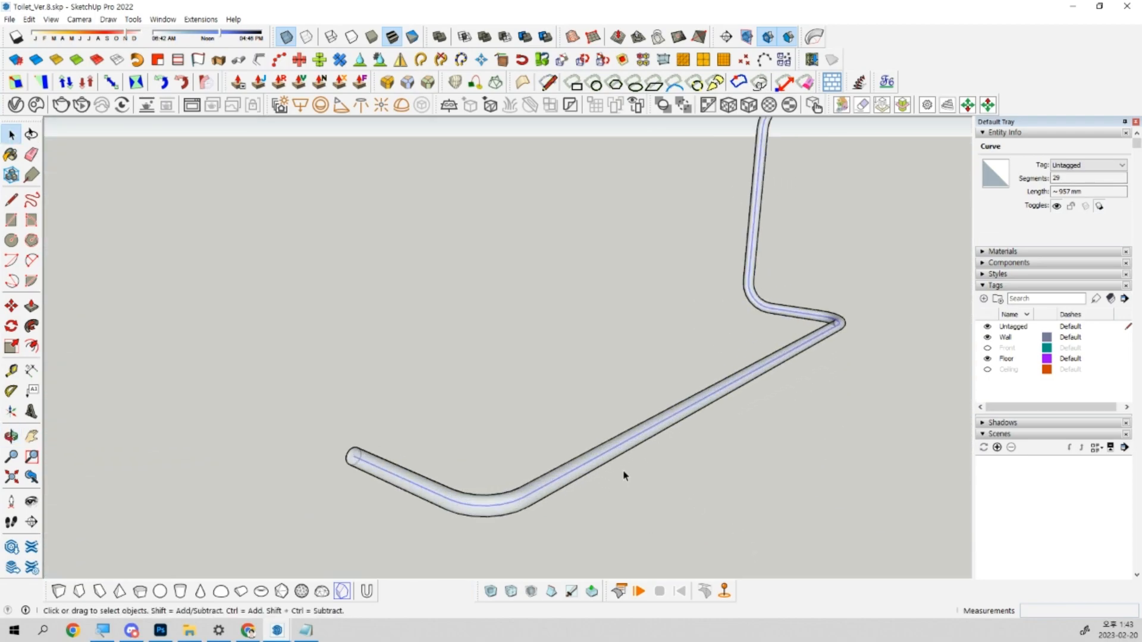
pyautogui.click(615, 459)
pyautogui.scroll(-2, 622, 464)
pyautogui.moveTo(631, 468); pyautogui.dragTo(331, 580, button='middle')
pyautogui.press('F2')
pyautogui.scroll(-5, 535, 485)
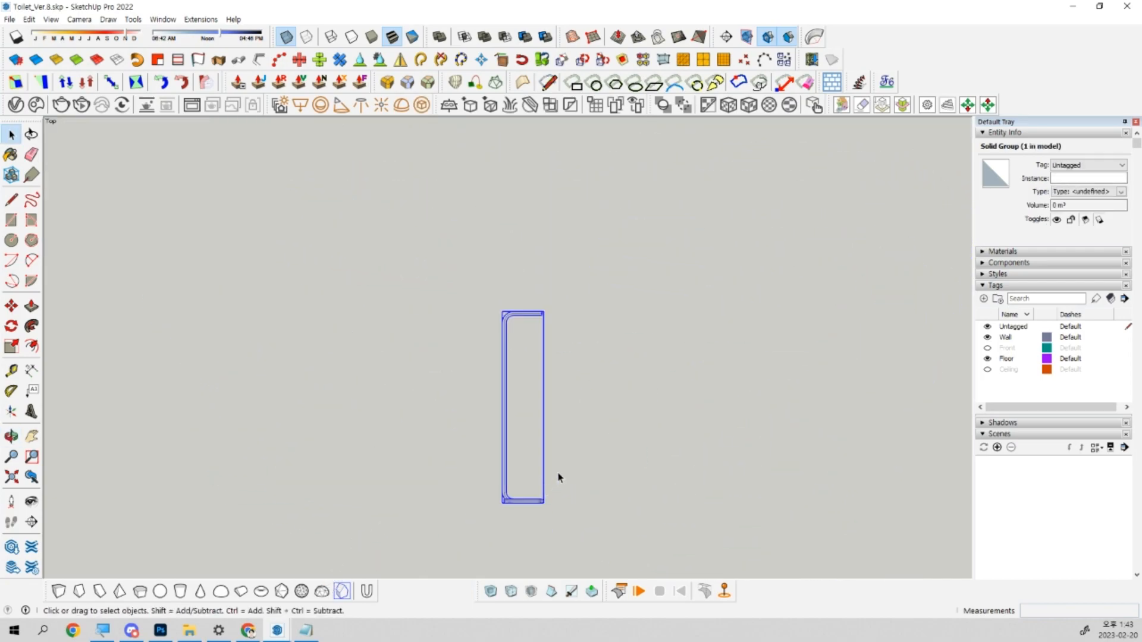
pyautogui.keyDown('shift'); pyautogui.moveTo(605, 476); pyautogui.dragTo(508, 545, button='middle'); pyautogui.keyUp('shift')
pyautogui.press('m')
pyautogui.click(509, 546)
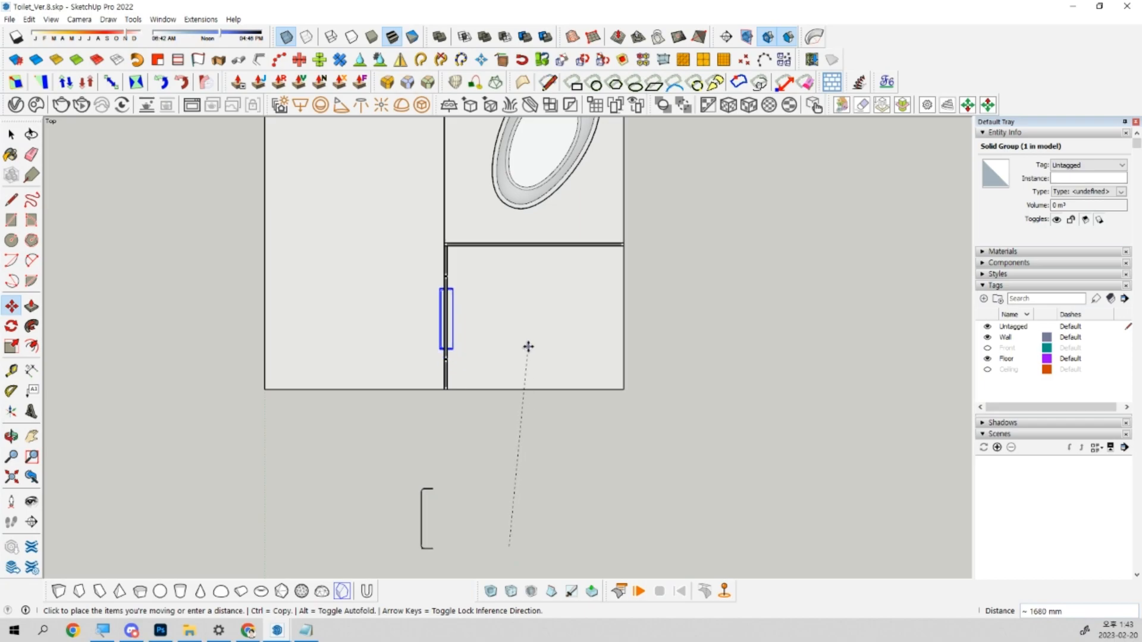
pyautogui.scroll(6, 389, 264)
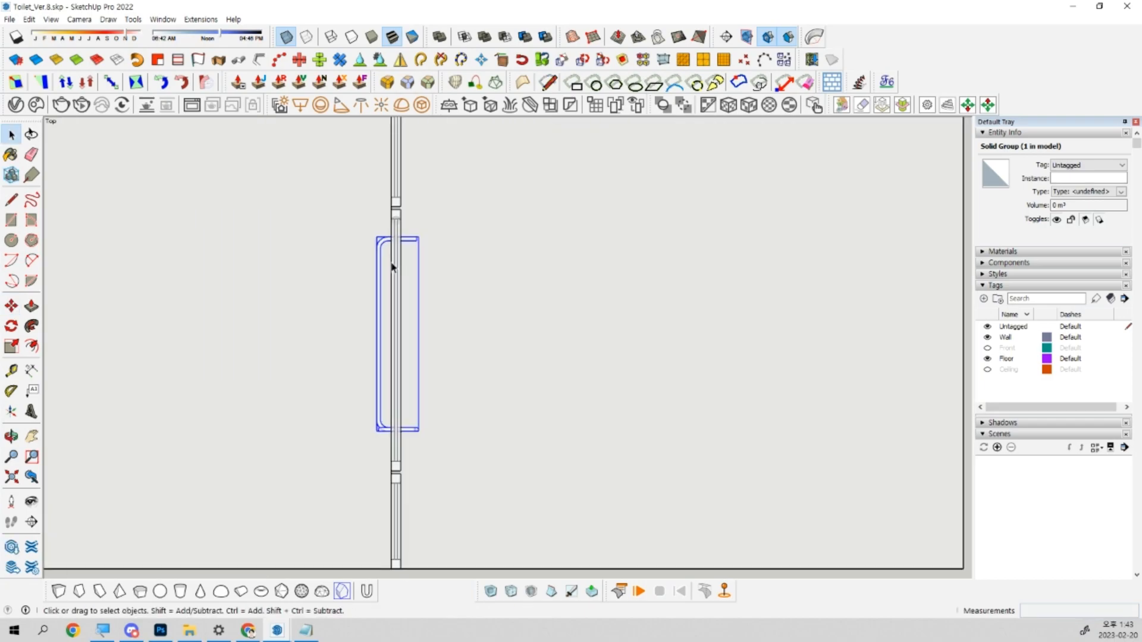
pyautogui.press('m')
pyautogui.click(650, 329)
pyautogui.press('Escape')
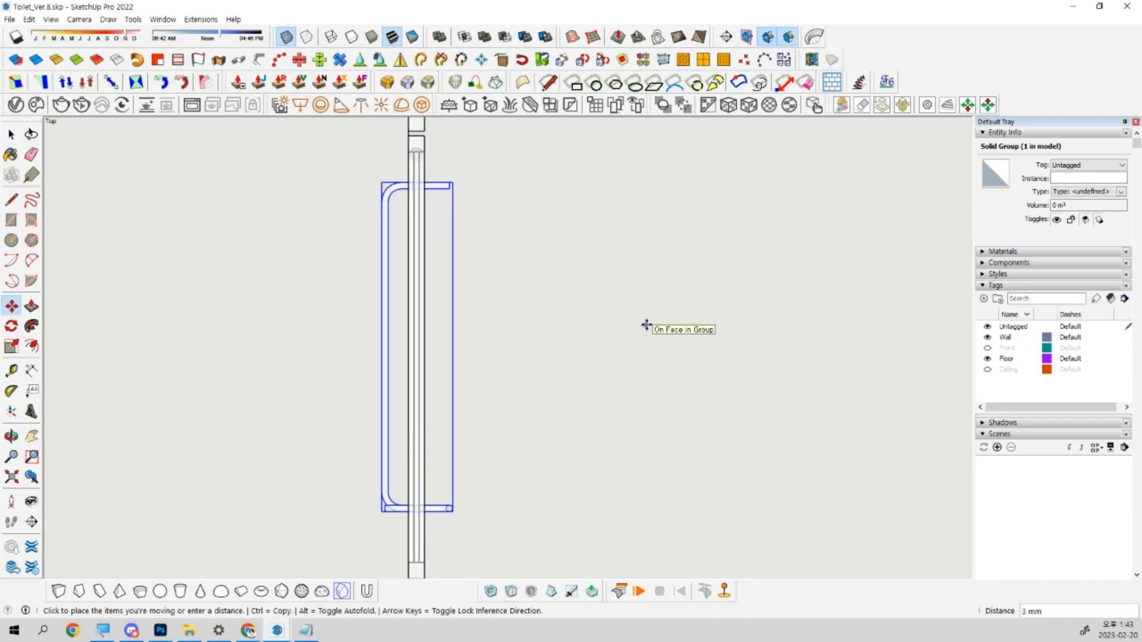
pyautogui.press('space')
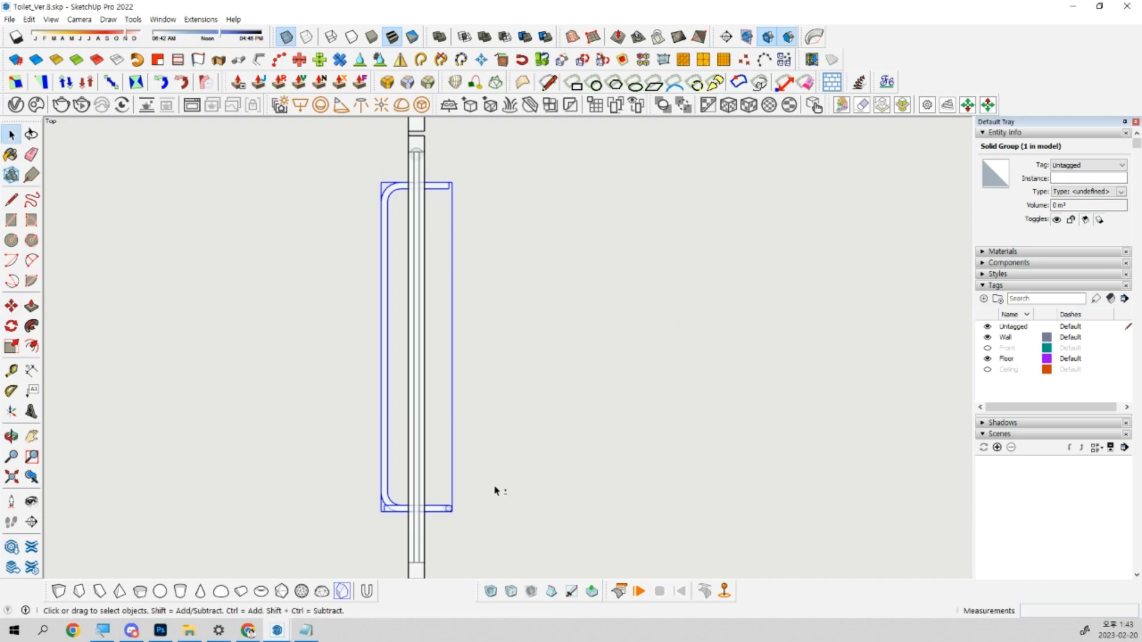
# Select the glass door together with the handle and center the two on the red axis.
pyautogui.scroll(4, 425, 208)
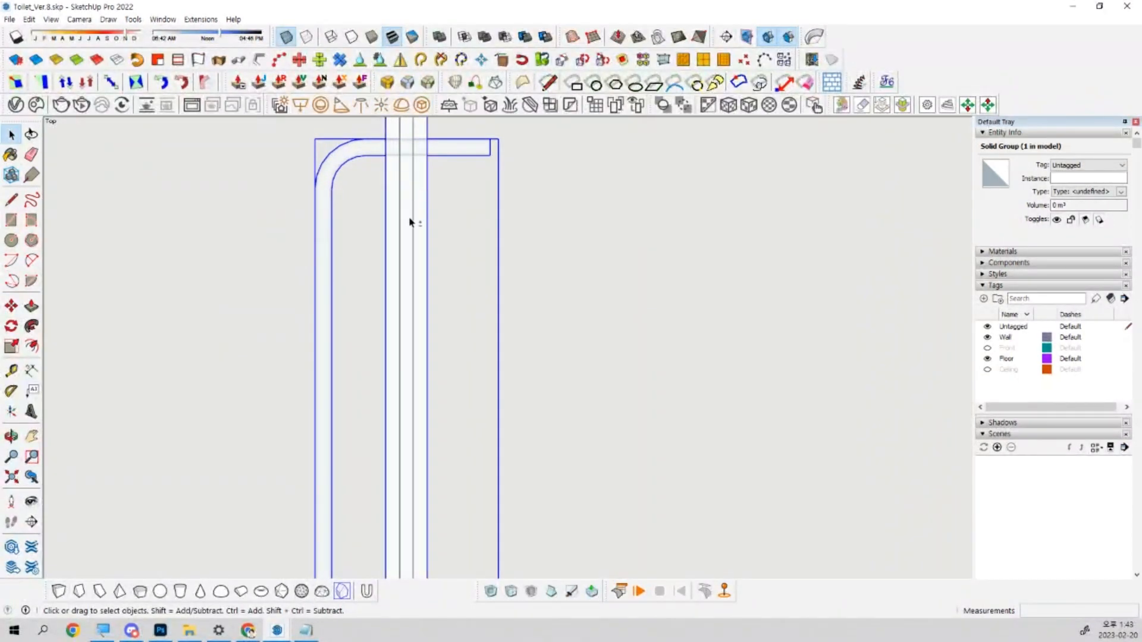
pyautogui.keyDown('shift'); pyautogui.click(410, 222); pyautogui.keyUp('shift')
pyautogui.scroll(-5, 411, 216)
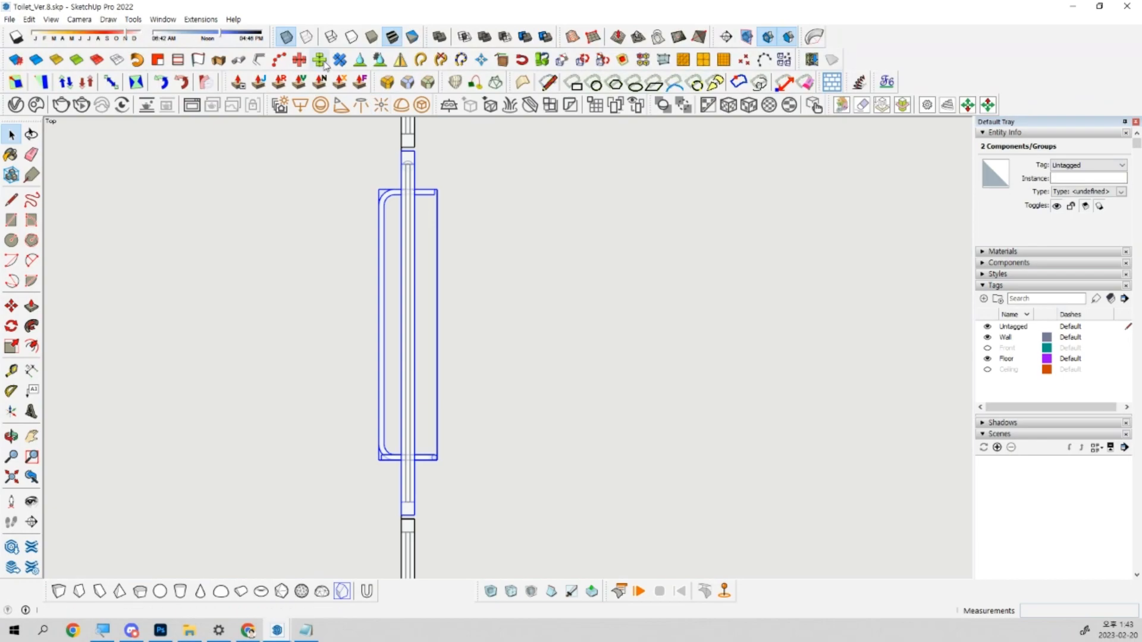
pyautogui.scroll(-5, 527, 385)
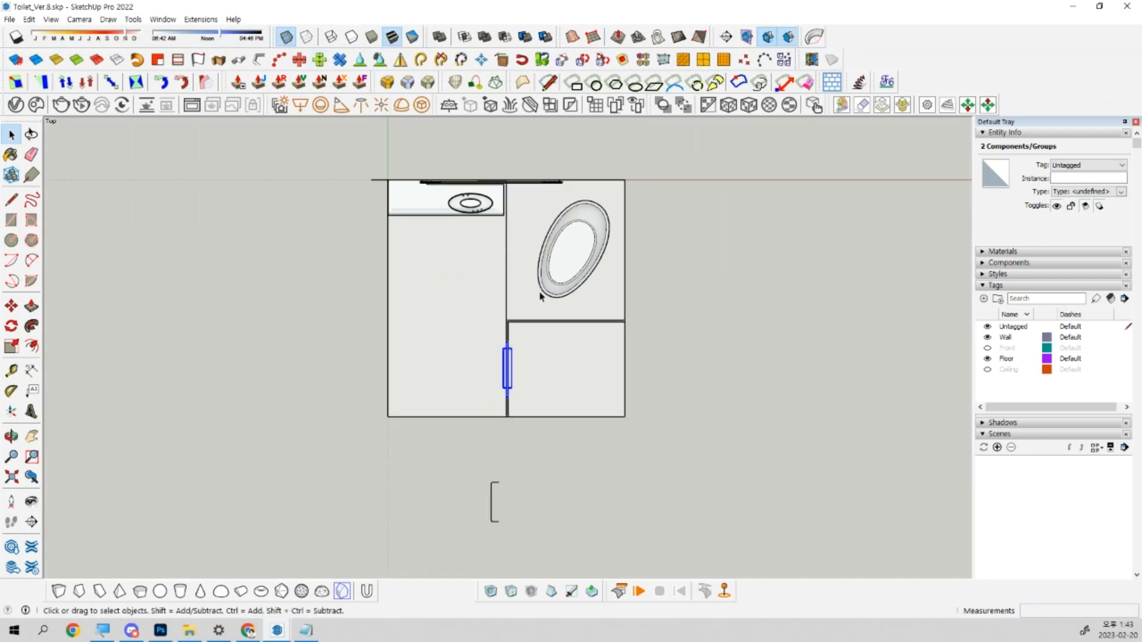
pyautogui.scroll(5, 540, 345)
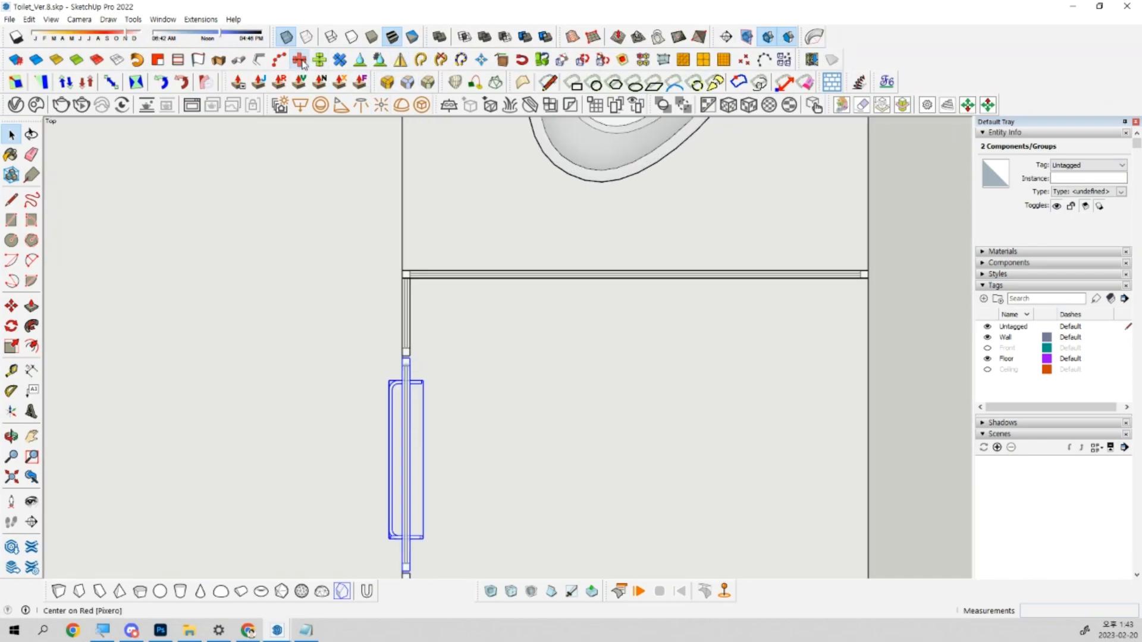
pyautogui.click(299, 59)
pyautogui.scroll(5, 446, 263)
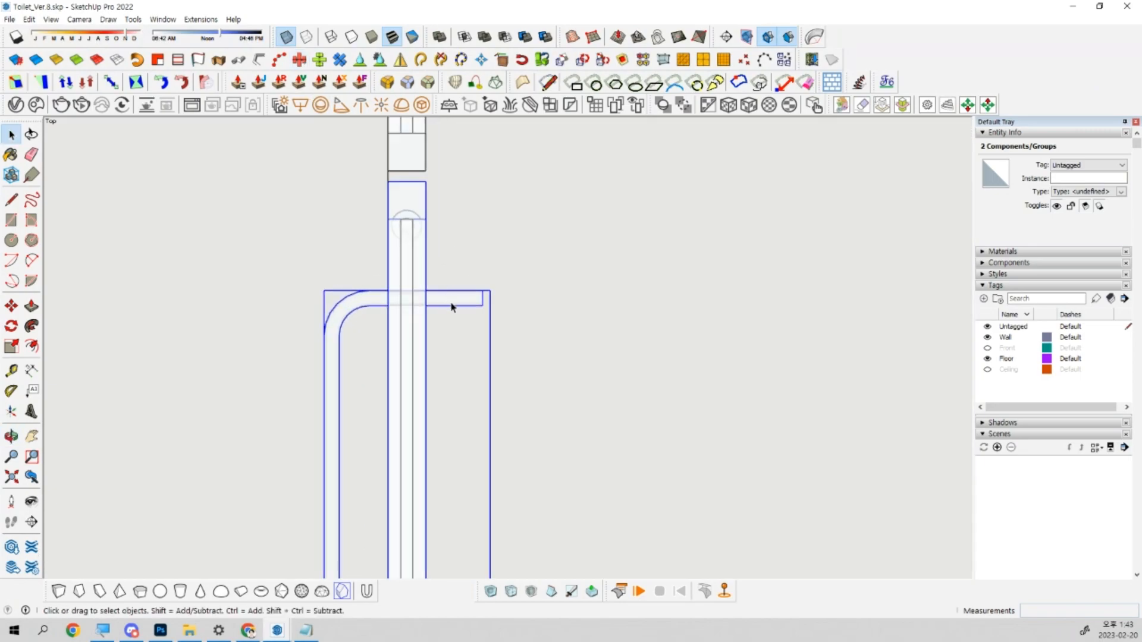
# Raise only the handle 850 mm straight up along the blue axis on the glass door.
pyautogui.click(447, 298)
pyautogui.scroll(-3, 444, 296)
pyautogui.moveTo(446, 295); pyautogui.dragTo(711, 303, button='middle')
pyautogui.press('F2')
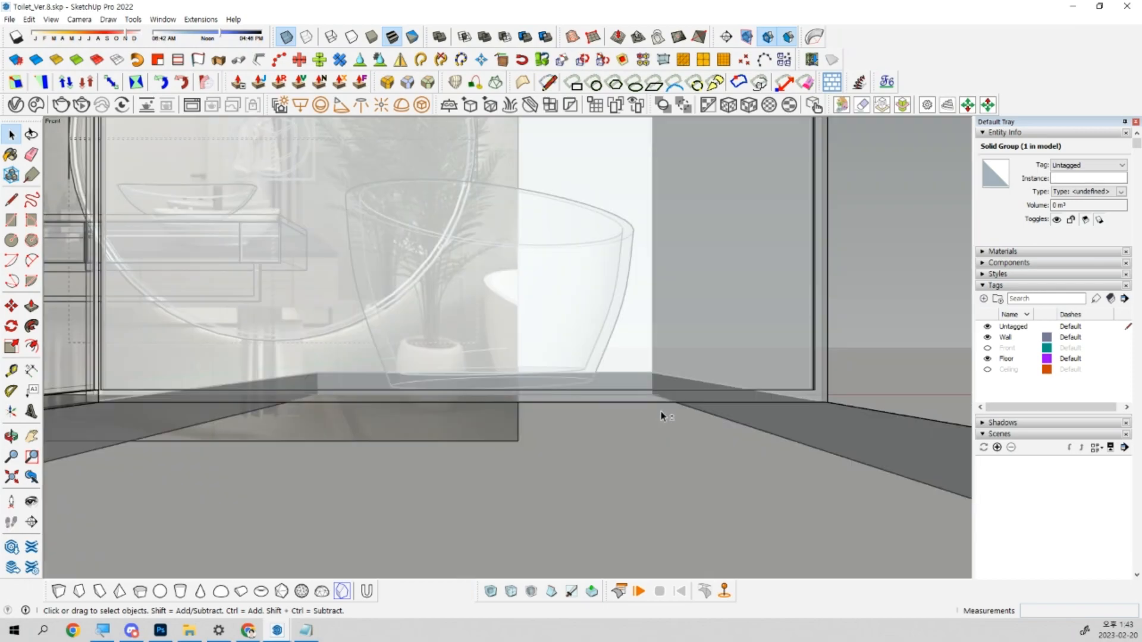
pyautogui.press('F4')
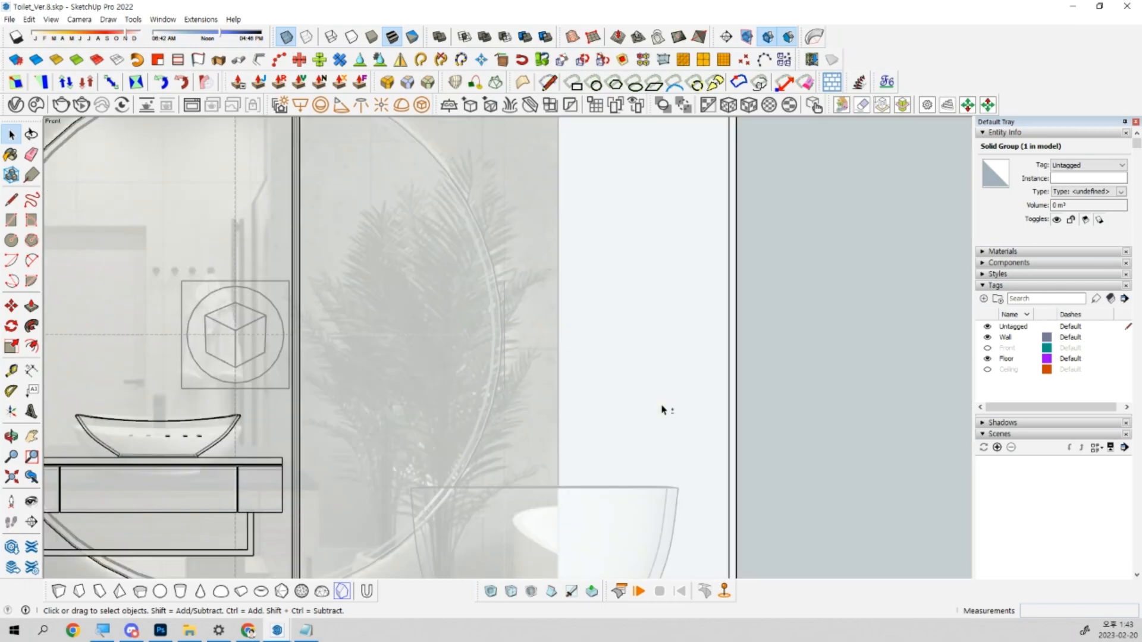
pyautogui.press('m')
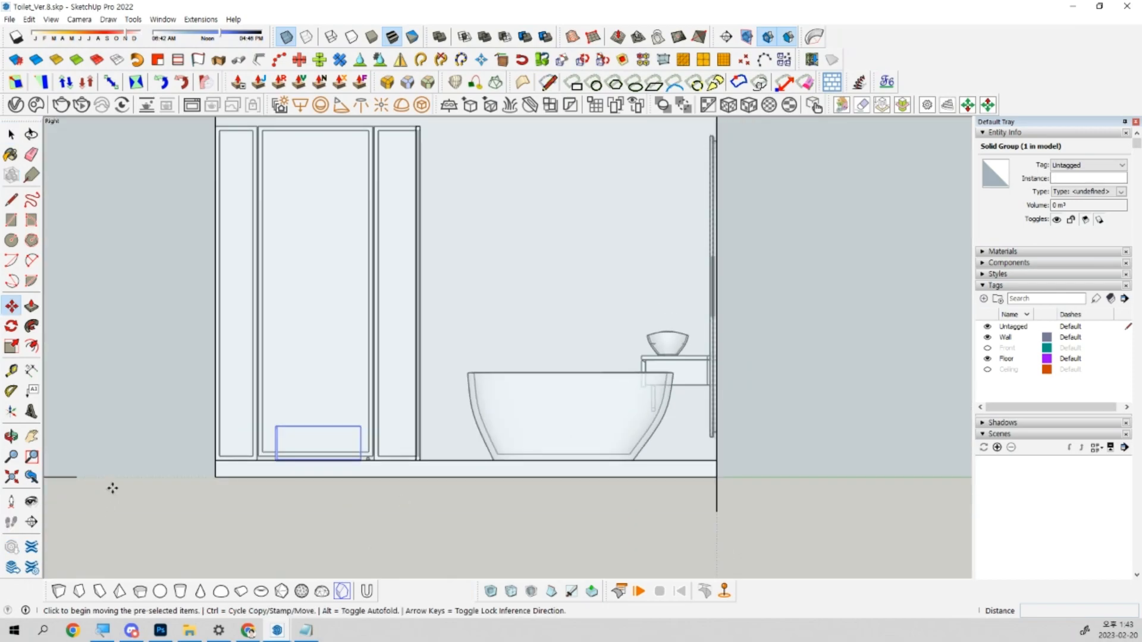
pyautogui.click(112, 488)
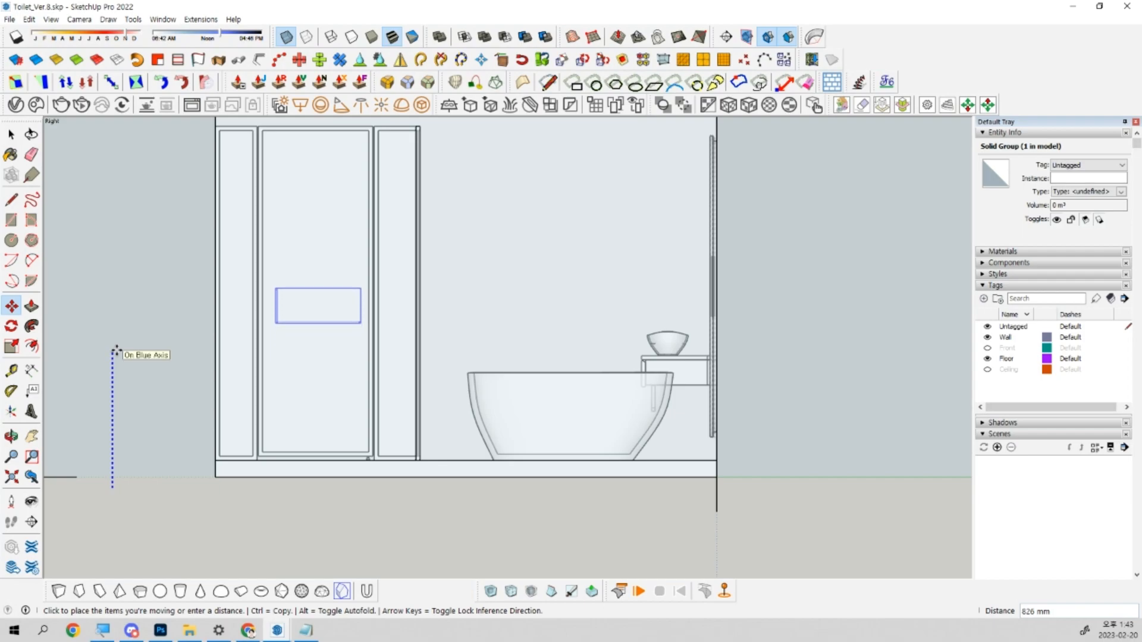
pyautogui.write('850')
pyautogui.press('Return')
pyautogui.press('space')
pyautogui.moveTo(115, 355); pyautogui.dragTo(394, 484, button='middle')
pyautogui.scroll(5, 523, 339)
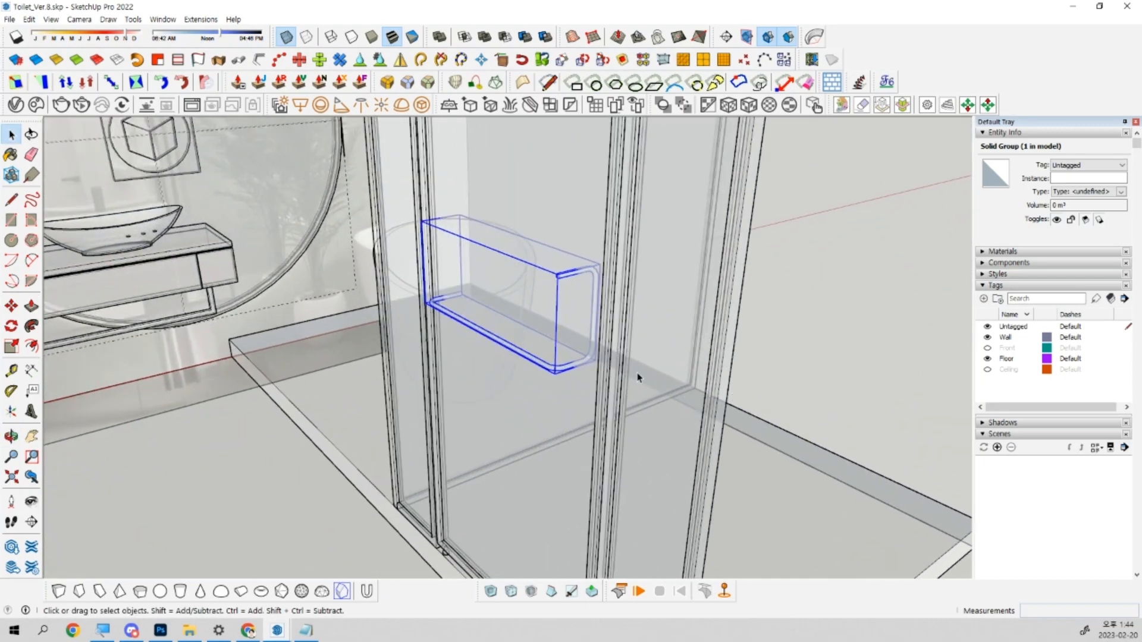
pyautogui.moveTo(638, 377); pyautogui.dragTo(452, 280, button='middle')
pyautogui.moveTo(466, 321); pyautogui.dragTo(576, 427, button='middle')
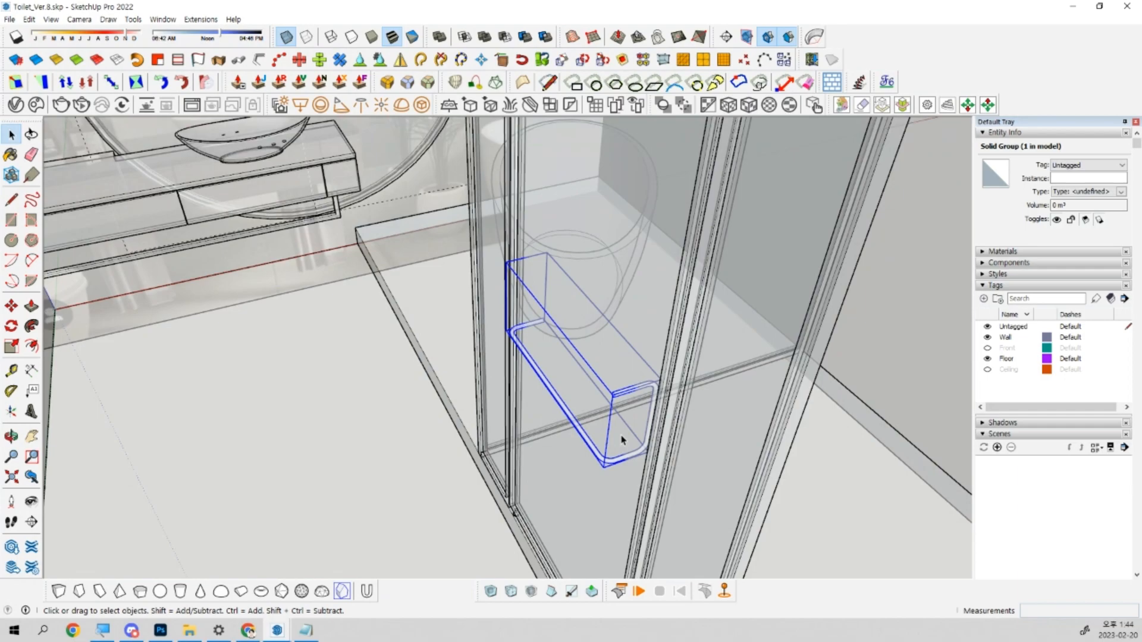
# Select the handle together with the glass door panel.
pyautogui.click(630, 345)
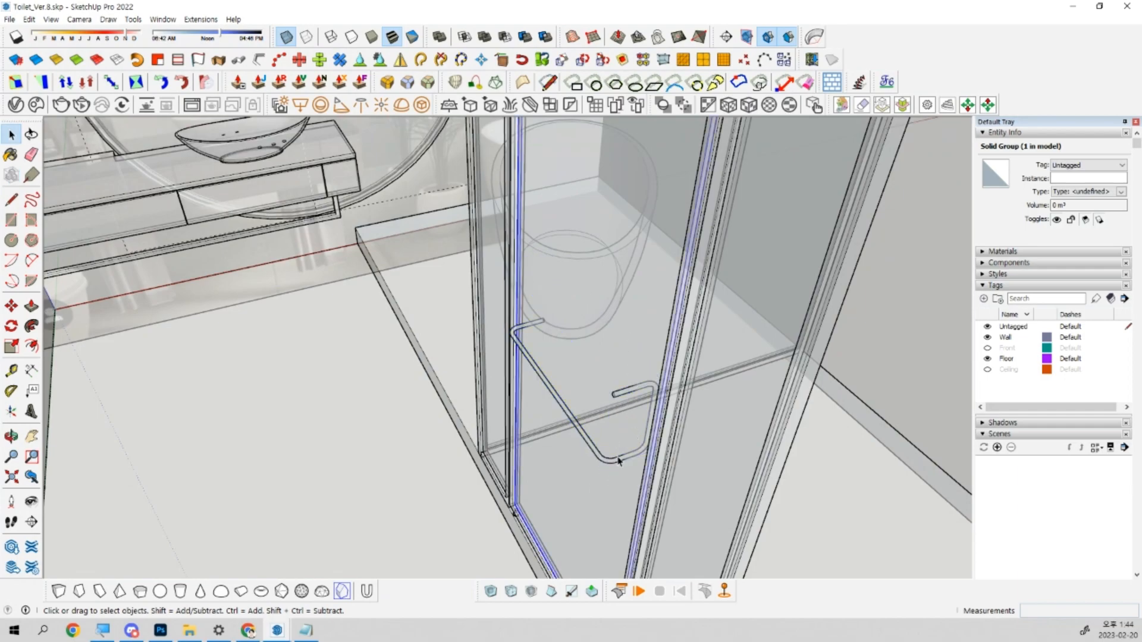
pyautogui.scroll(2, 620, 461)
pyautogui.click(602, 456)
pyautogui.moveTo(604, 456); pyautogui.dragTo(615, 484, button='middle')
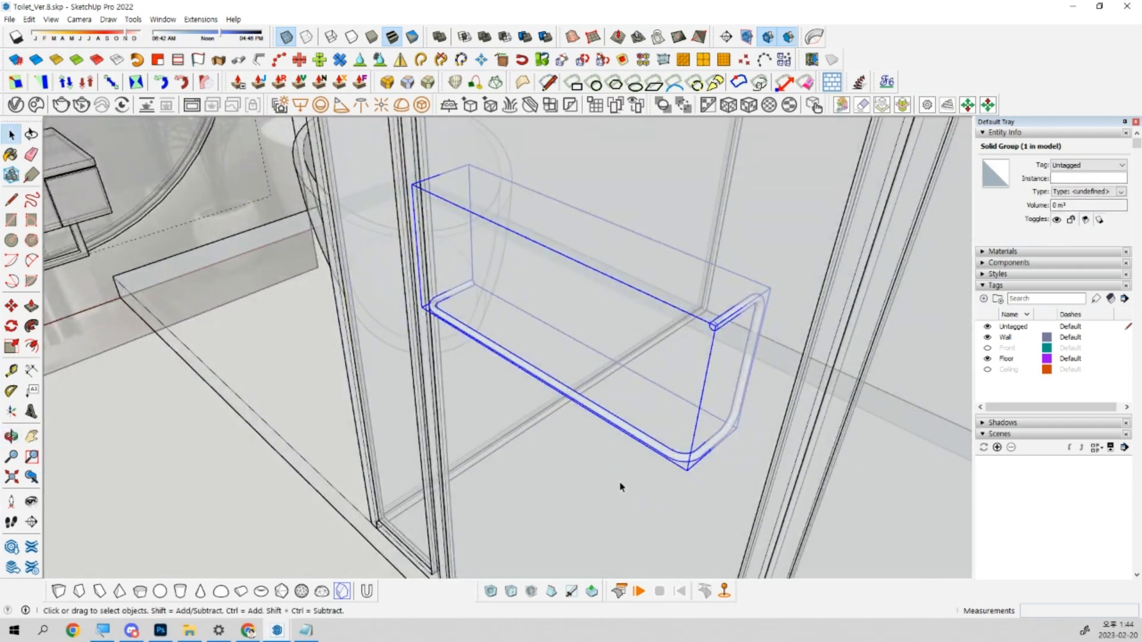
pyautogui.scroll(-3, 613, 469)
pyautogui.keyDown('shift'); pyautogui.click(629, 313); pyautogui.keyUp('shift')
pyautogui.moveTo(629, 312); pyautogui.dragTo(501, 382, button='middle')
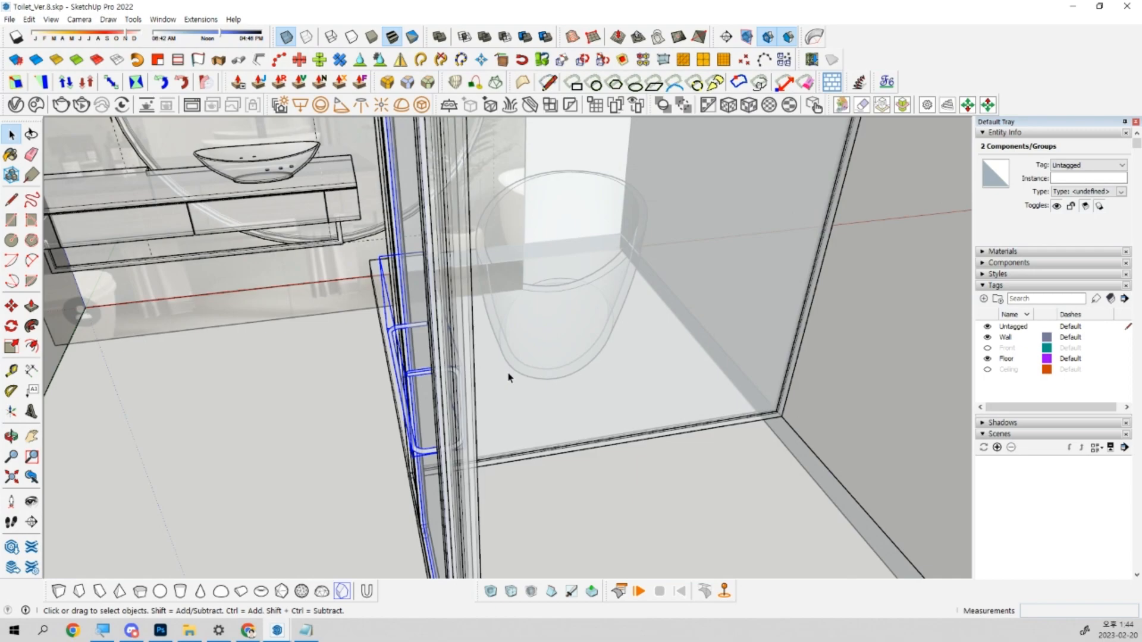
# Bring the handle into the door glass's editing context, with only the glass and handle displayed.
pyautogui.moveTo(342, 414); pyautogui.dragTo(563, 345, button='middle')
pyautogui.scroll(5, 563, 345)
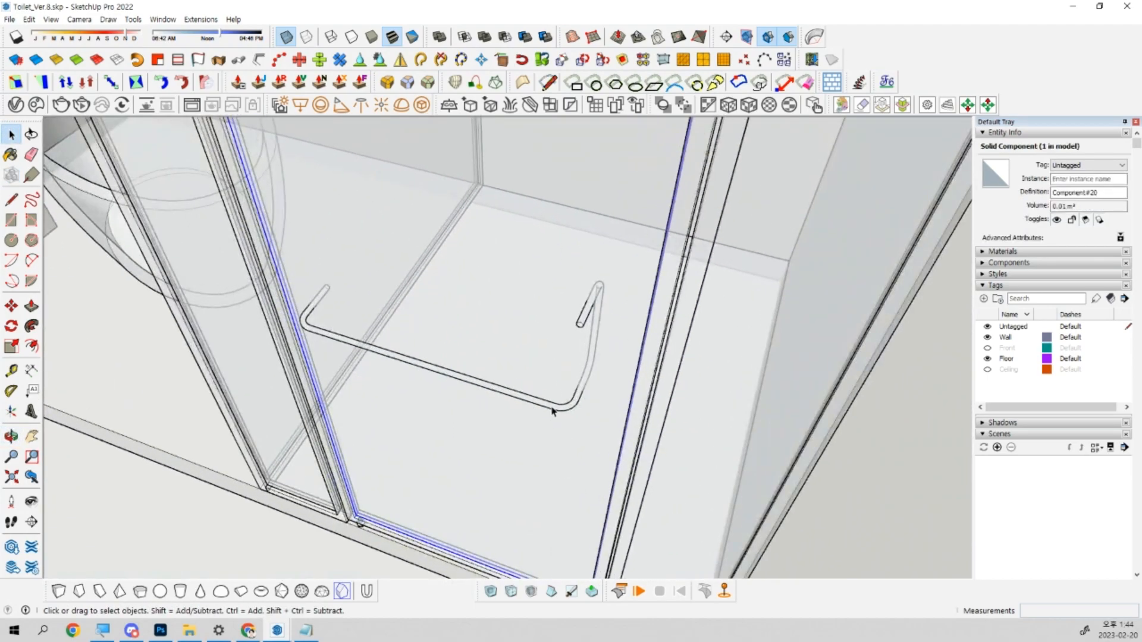
pyautogui.click(551, 408)
pyautogui.moveTo(552, 408); pyautogui.dragTo(537, 387, button='middle')
pyautogui.click(433, 288)
pyautogui.scroll(3, 538, 387)
pyautogui.click(666, 284)
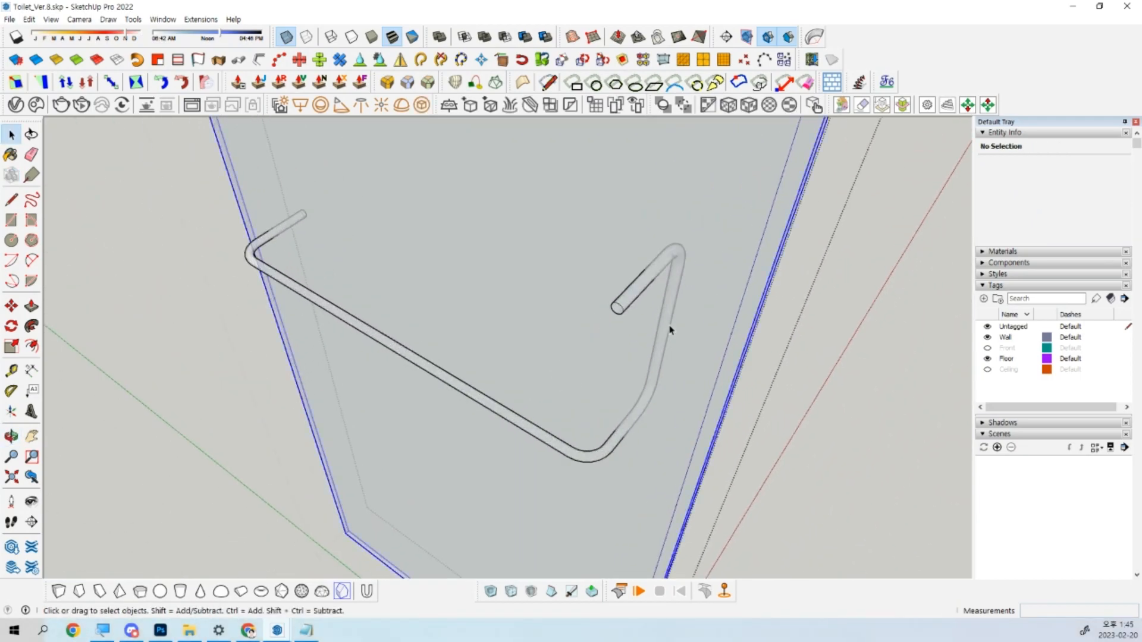
# Turn off X-ray display and explode the handle group inside the door glass.
pyautogui.scroll(-2, 643, 367)
pyautogui.moveTo(643, 365); pyautogui.dragTo(550, 234, button='middle')
pyautogui.click(621, 285)
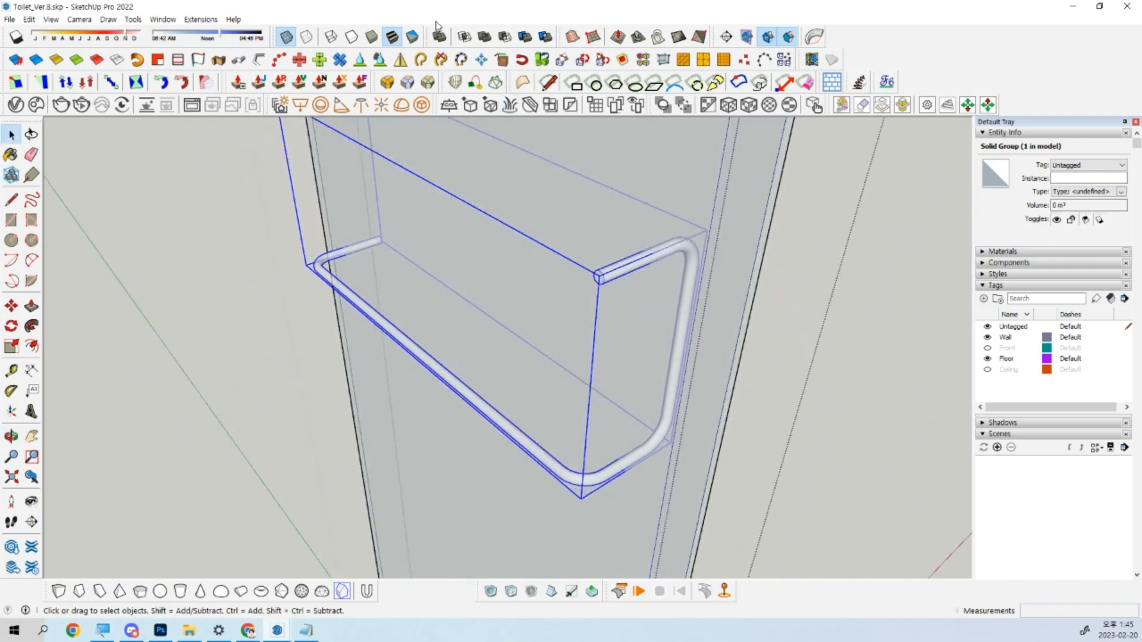
pyautogui.click(286, 37)
pyautogui.rightClick(604, 268)
pyautogui.click(638, 343)
# Move the end face of the handle's near open end 10 mm along the red axis toward the glass.
pyautogui.moveTo(637, 343); pyautogui.dragTo(563, 344, button='middle')
pyautogui.click(557, 343)
pyautogui.press('m')
pyautogui.click(557, 344)
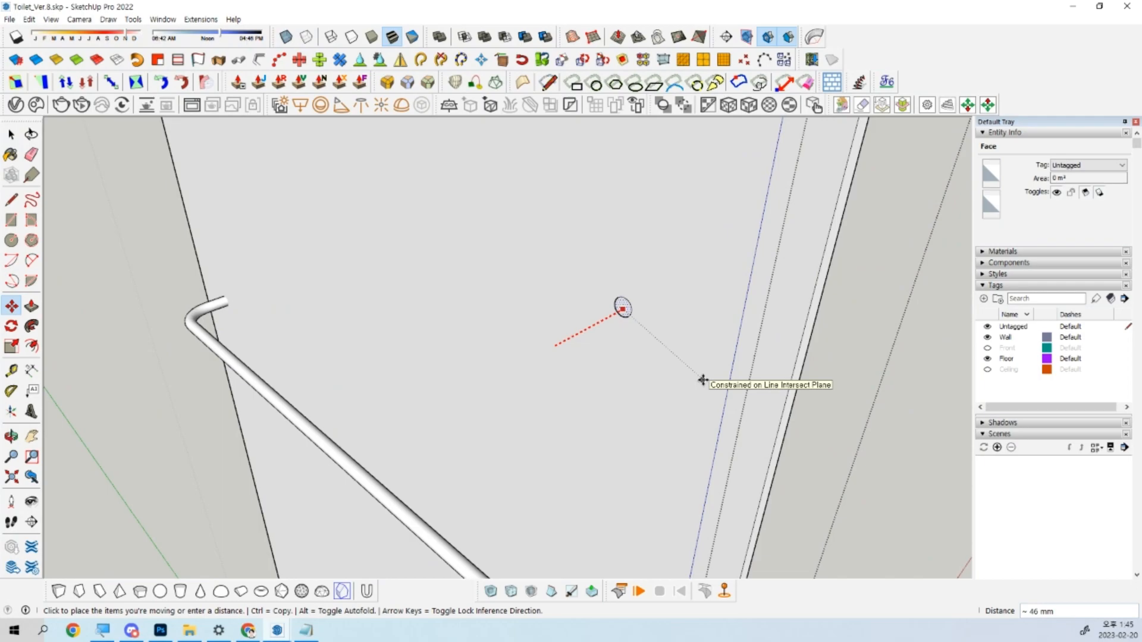
pyautogui.write('10')
pyautogui.press('Return')
# Move the end face of the handle's opposite open end 35 mm along the red axis toward the glass.
pyautogui.moveTo(703, 380); pyautogui.dragTo(831, 359, button='middle')
pyautogui.press('m')
pyautogui.click(825, 357)
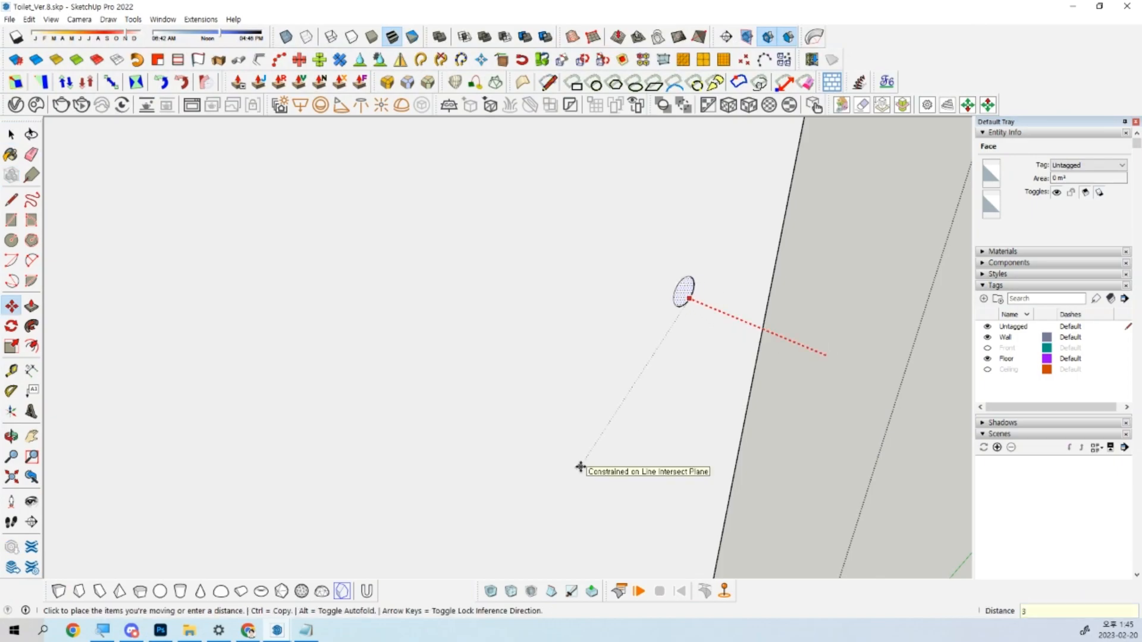
pyautogui.write('35')
pyautogui.press('Return')
pyautogui.press('space')
# Examine from above how the handle's open ends pass through the door glass.
pyautogui.scroll(-3, 602, 361)
pyautogui.scroll(-4, 597, 361)
pyautogui.moveTo(568, 362); pyautogui.dragTo(507, 367, button='middle')
pyautogui.scroll(3, 508, 410)
pyautogui.moveTo(681, 441); pyautogui.dragTo(618, 323, button='middle')
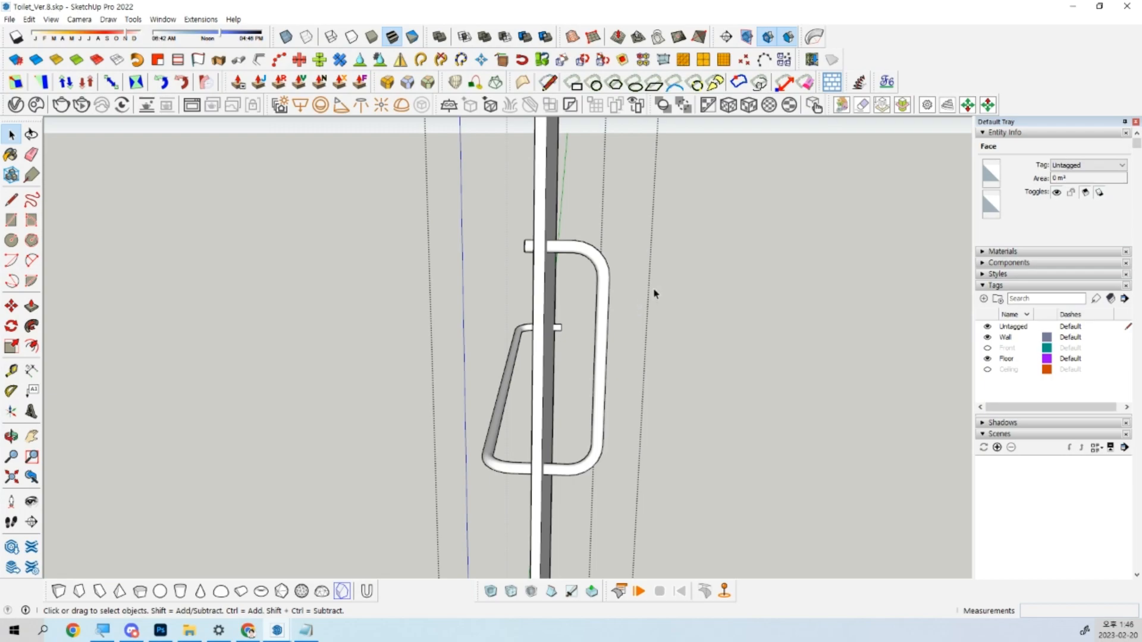
pyautogui.moveTo(623, 260); pyautogui.dragTo(639, 305, button='middle')
pyautogui.press('F3')
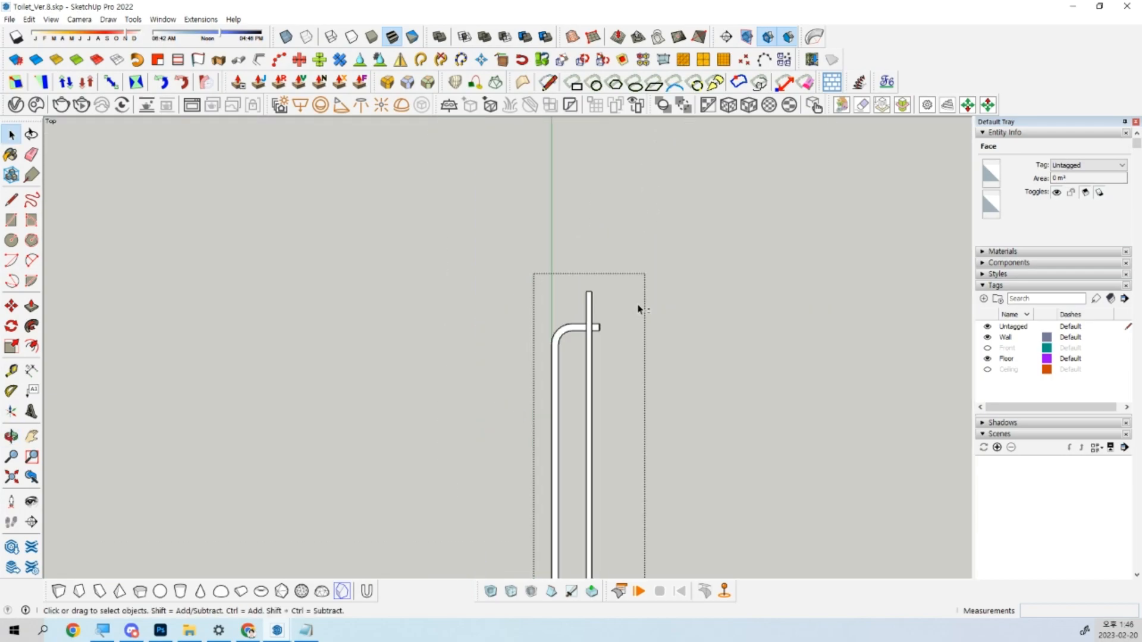
pyautogui.scroll(5, 623, 344)
pyautogui.scroll(-5, 567, 295)
pyautogui.keyDown('shift'); pyautogui.moveTo(648, 482); pyautogui.dragTo(574, 230, button='middle'); pyautogui.keyUp('shift')
pyautogui.scroll(8, 508, 279)
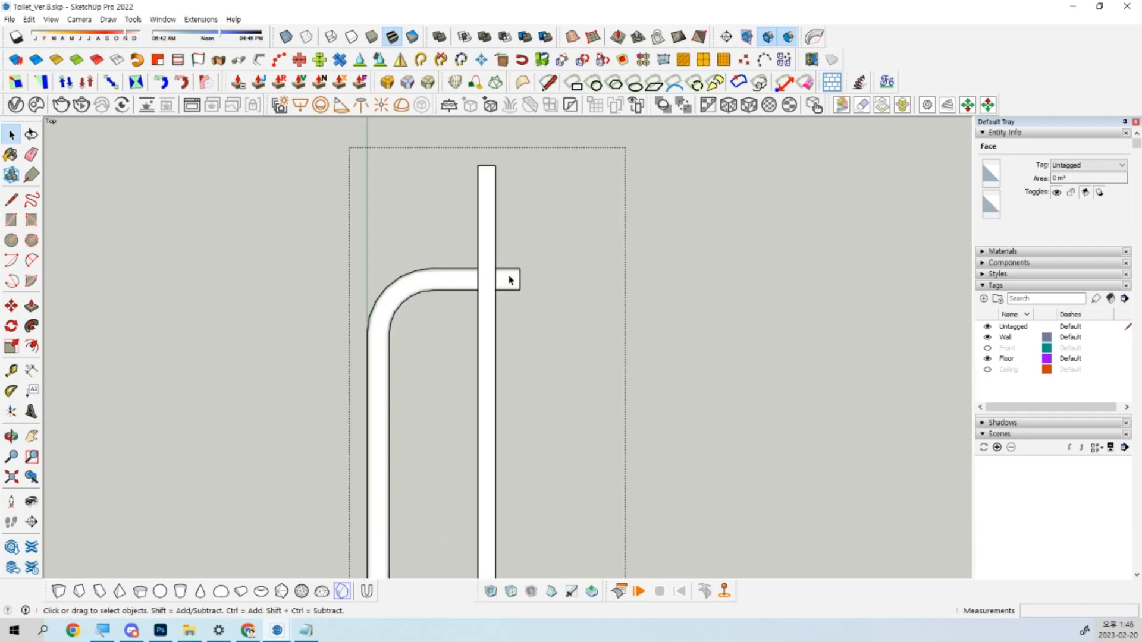
pyautogui.moveTo(501, 238); pyautogui.dragTo(546, 323)
pyautogui.scroll(2, 546, 323)
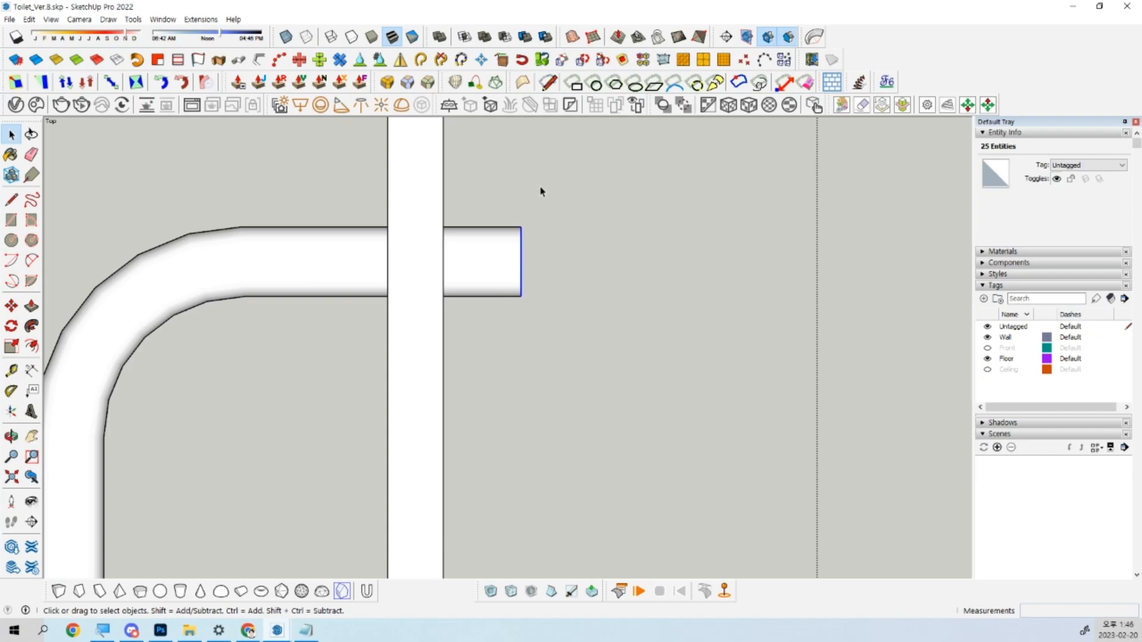
# Intersect the handle's surface with the model where it passes through the door glass.
pyautogui.keyDown('shift'); pyautogui.moveTo(540, 189); pyautogui.dragTo(602, 280, button='middle'); pyautogui.keyUp('shift')
pyautogui.moveTo(498, 456); pyautogui.dragTo(464, 399, button='middle')
pyautogui.rightClick(464, 400)
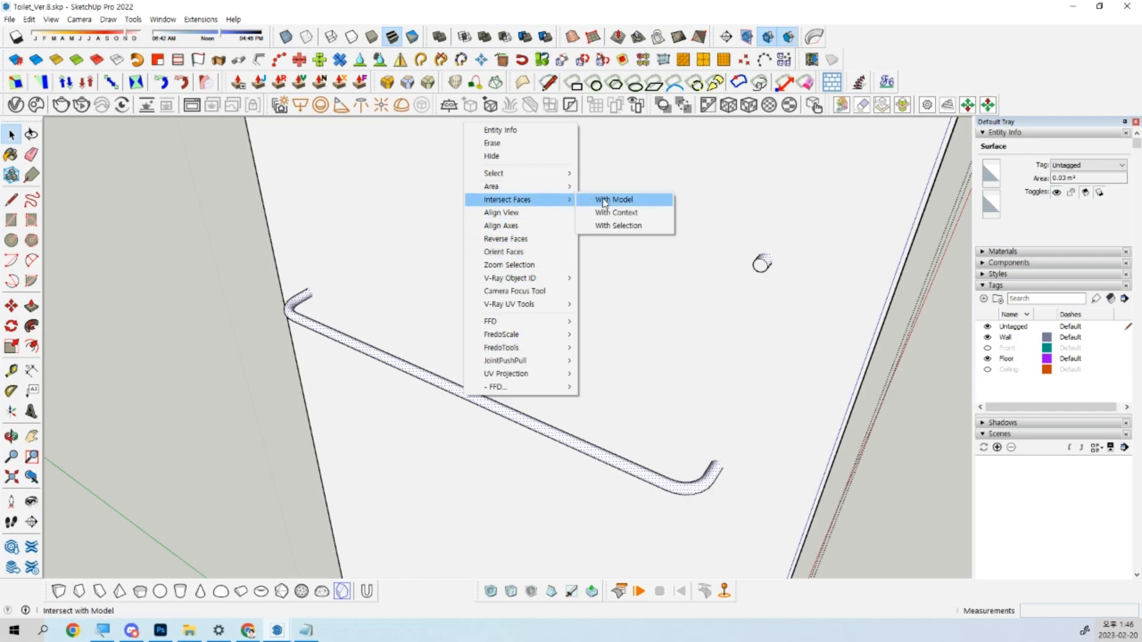
pyautogui.click(602, 200)
pyautogui.moveTo(842, 250); pyautogui.dragTo(810, 398, button='middle')
pyautogui.scroll(5, 805, 353)
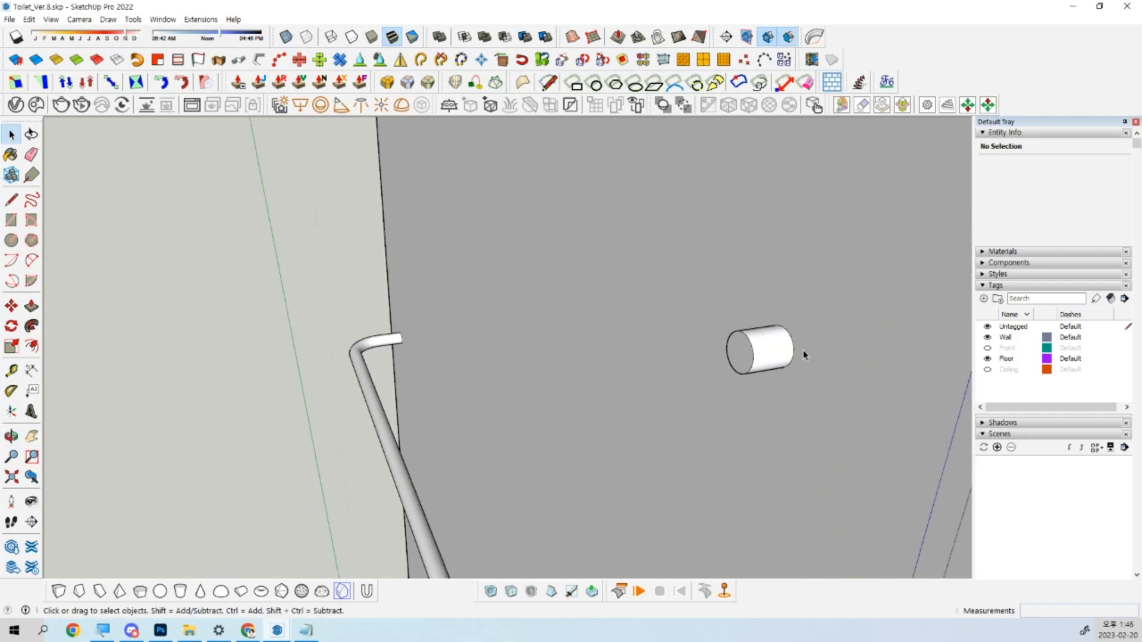
# Select everything in the door glass context from the top view and weld its edges.
pyautogui.click(789, 340)
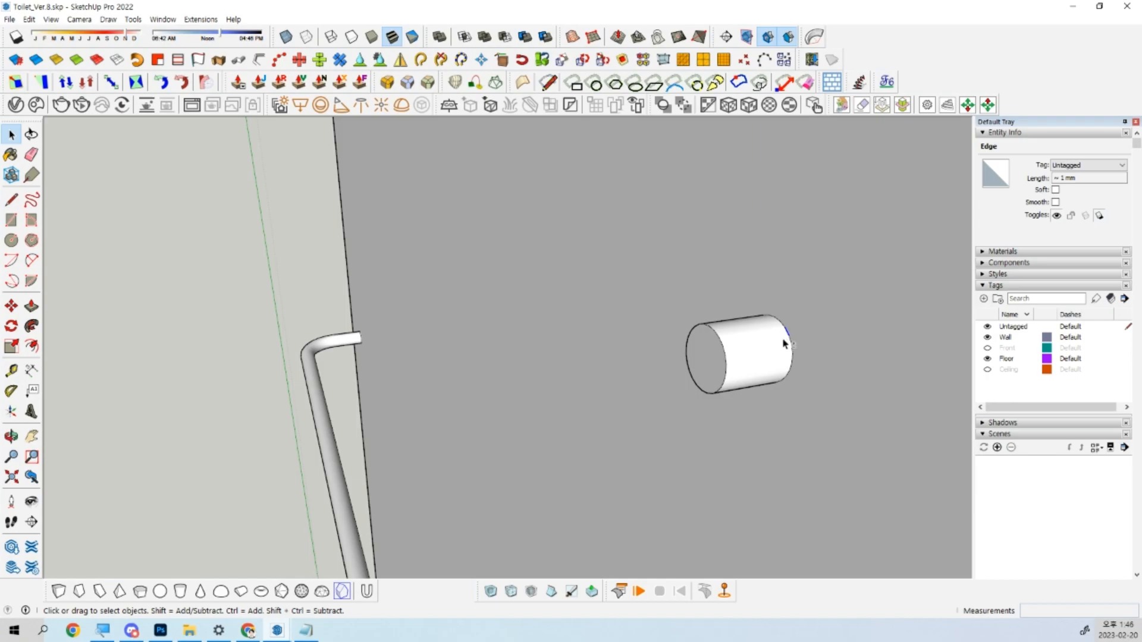
pyautogui.press('F2')
pyautogui.scroll(4, 706, 314)
pyautogui.hotkey('ctrl', 'a')
pyautogui.rightClick(659, 304)
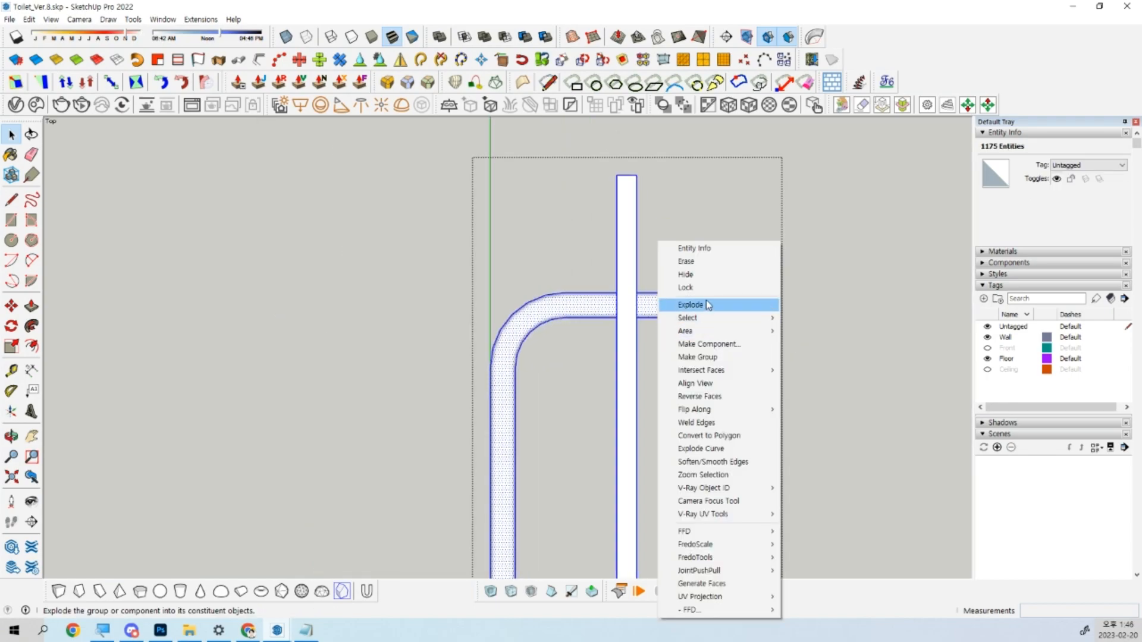
pyautogui.click(725, 423)
# Copy the handle's intersection rings on both faces of the glass about 2 mm outward to mark narrow bands on the tube.
pyautogui.scroll(4, 658, 284)
pyautogui.scroll(3, 629, 312)
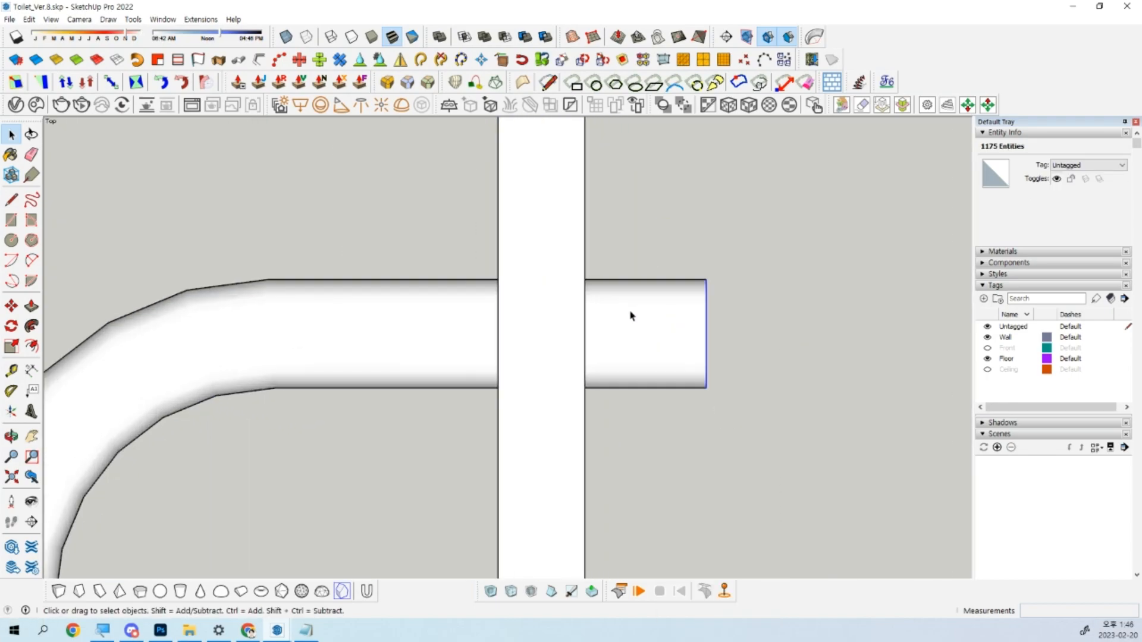
pyautogui.press('m')
pyautogui.click(668, 464)
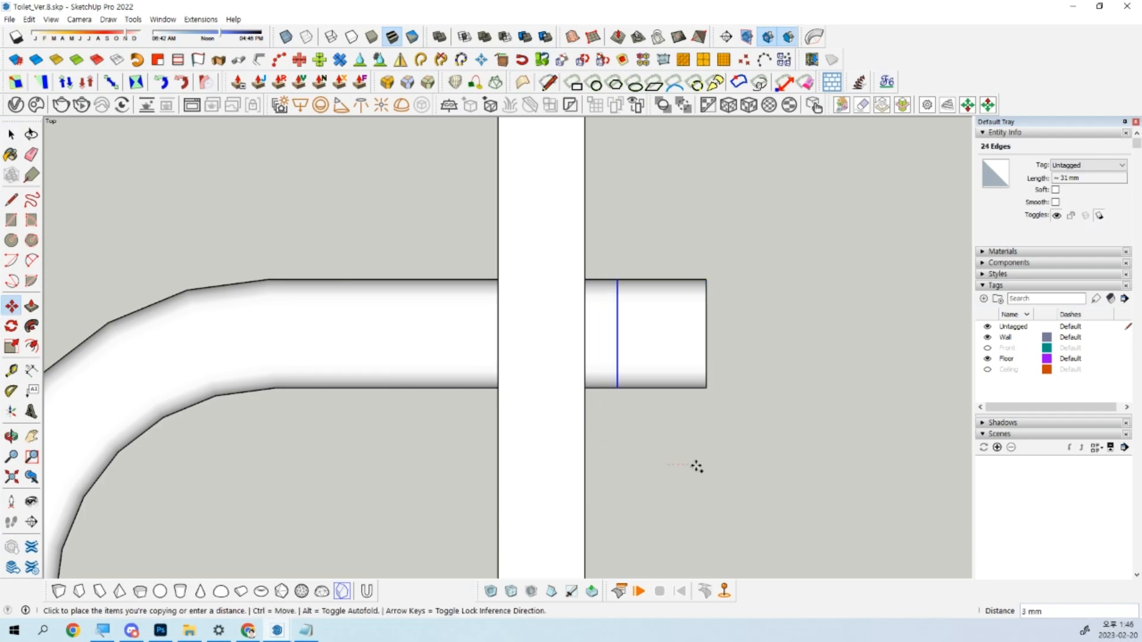
pyautogui.click(690, 463)
pyautogui.press('space')
pyautogui.moveTo(471, 259); pyautogui.dragTo(526, 437)
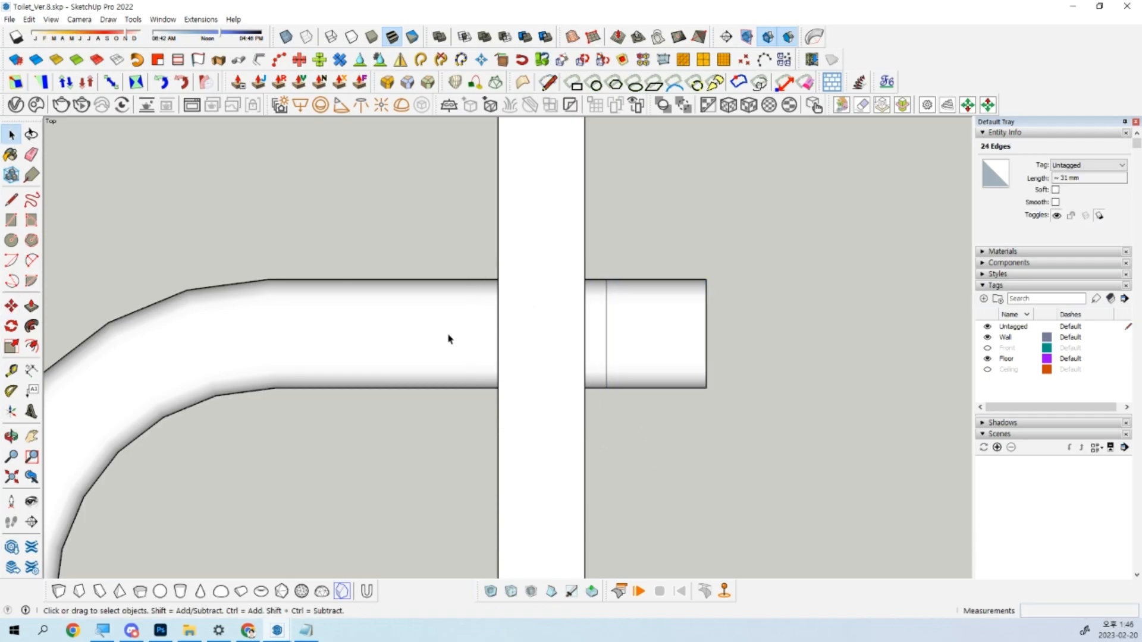
pyautogui.press('m')
pyautogui.click(398, 238)
pyautogui.click(386, 240)
pyautogui.press('space')
# Thicken the two narrow tube bands beside the glass outward into collars with JointPushPull.
pyautogui.click(486, 302)
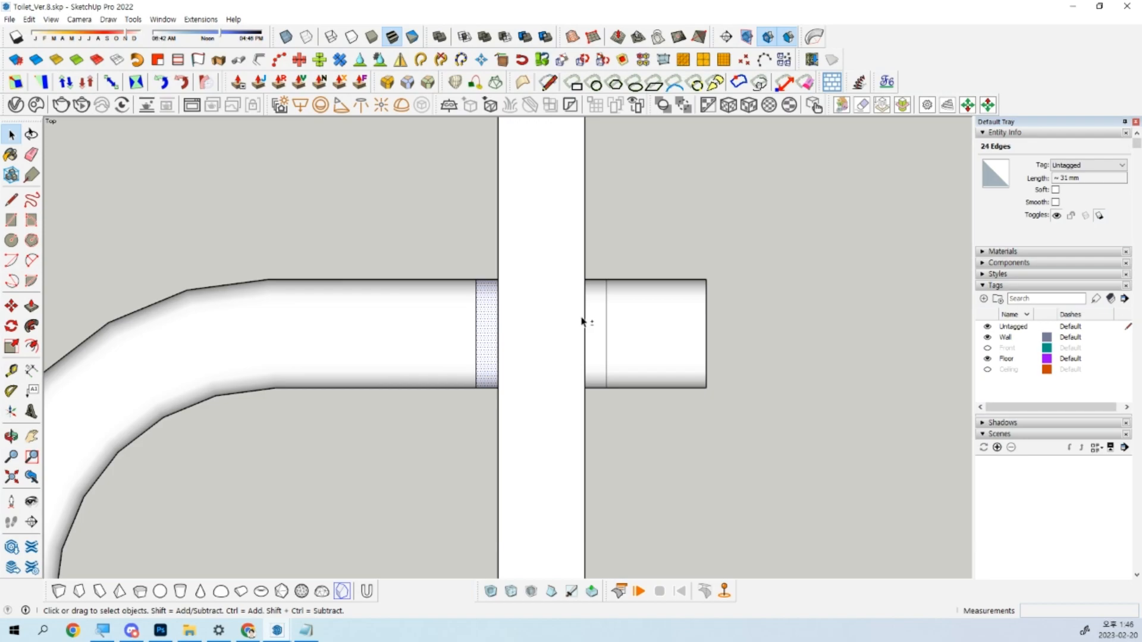
pyautogui.keyDown('shift'); pyautogui.click(596, 319); pyautogui.keyUp('shift')
pyautogui.press('v')
pyautogui.moveTo(469, 471); pyautogui.dragTo(559, 515, button='middle')
pyautogui.scroll(-3, 559, 515)
pyautogui.scroll(3, 512, 507)
pyautogui.scroll(8, 356, 291)
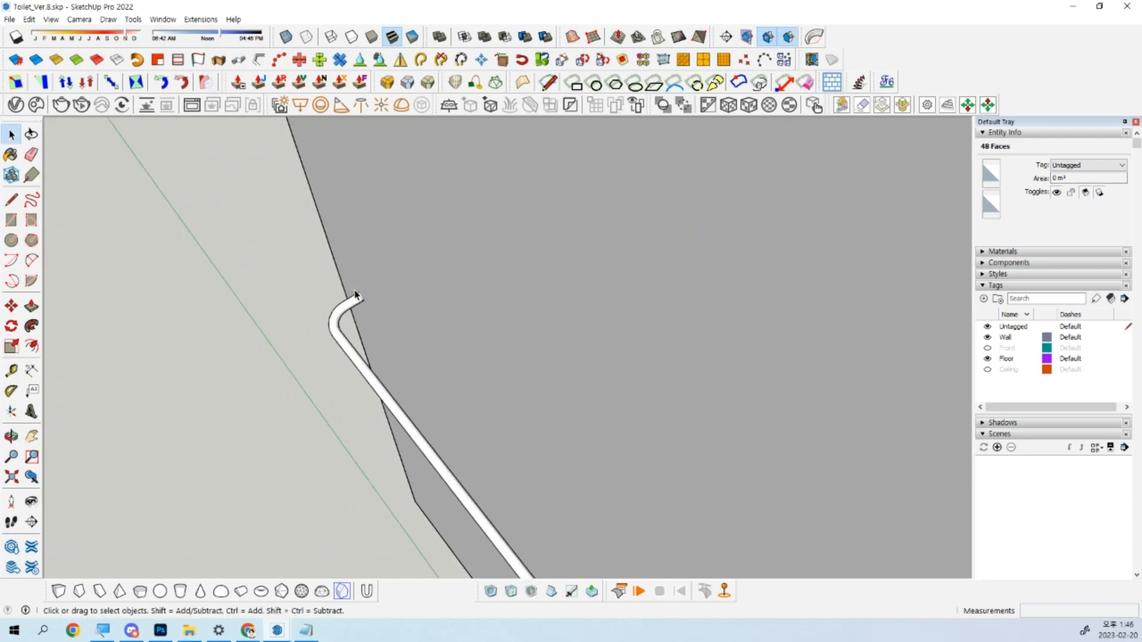
pyautogui.click(262, 85)
pyautogui.moveTo(433, 327); pyautogui.dragTo(433, 352)
# Round the rim of the protruding stub's end face with a 3 mm offset and 3 segments.
pyautogui.moveTo(434, 351); pyautogui.dragTo(674, 202, button='middle')
pyautogui.moveTo(265, 270); pyautogui.dragTo(339, 301, button='middle')
pyautogui.scroll(3, 613, 381)
pyautogui.moveTo(734, 387); pyautogui.dragTo(615, 359, button='middle')
pyautogui.click(741, 487)
pyautogui.keyDown('shift'); pyautogui.moveTo(742, 487); pyautogui.dragTo(494, 219, button='middle'); pyautogui.keyUp('shift')
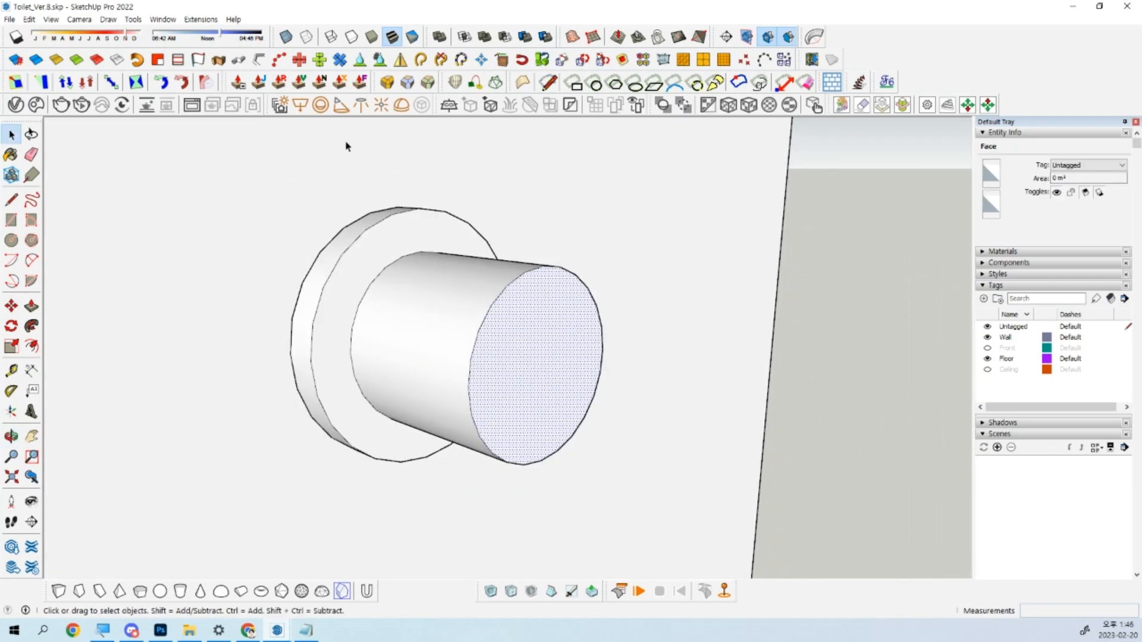
pyautogui.click(388, 82)
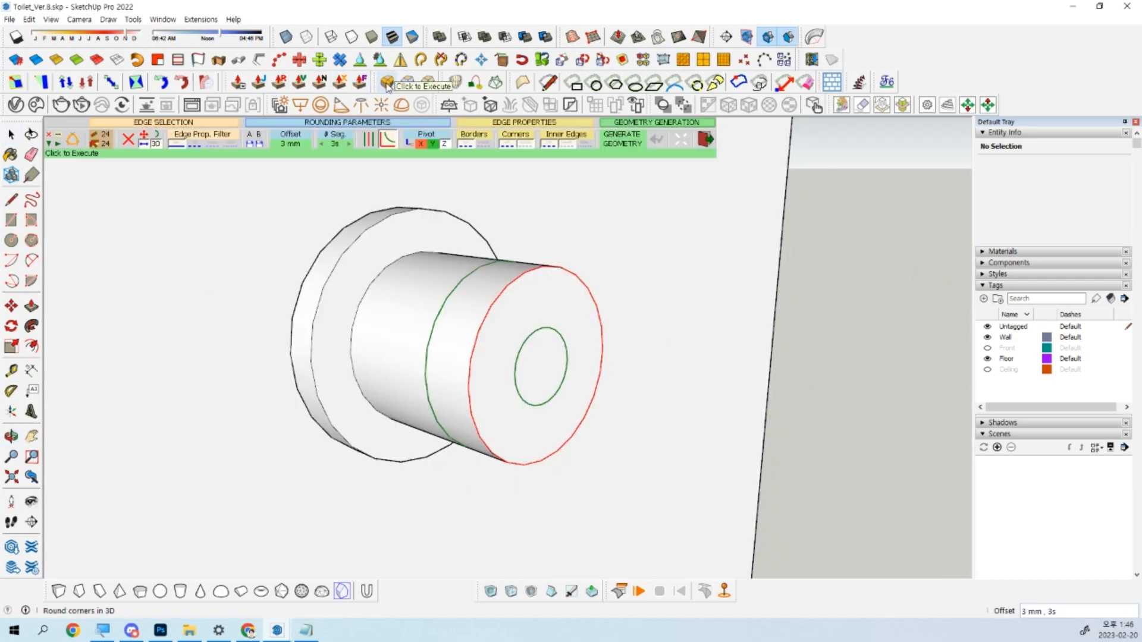
pyautogui.press('Return')
pyautogui.press('space')
# Reveal the smoothed edges on the stub's rounded surface.
pyautogui.scroll(-2, 509, 330)
pyautogui.moveTo(510, 331); pyautogui.dragTo(410, 275, button='middle')
pyautogui.click(443, 339)
pyautogui.click(85, 64)
# Move the stub's rounded cap toward its collar to shorten the part protruding from the glass.
pyautogui.moveTo(434, 262); pyautogui.dragTo(559, 432)
pyautogui.press('m')
pyautogui.click(818, 380)
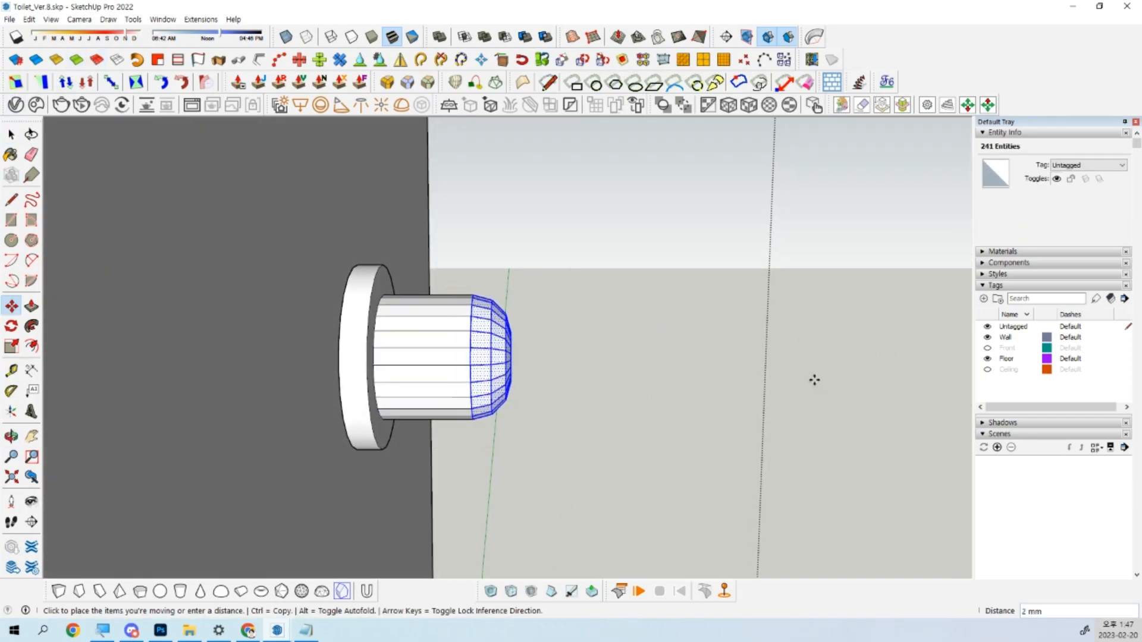
pyautogui.press('space')
pyautogui.press('m')
pyautogui.click(383, 265)
pyautogui.press('space')
pyautogui.press('m')
pyautogui.click(383, 265)
pyautogui.click(356, 266)
pyautogui.press('space')
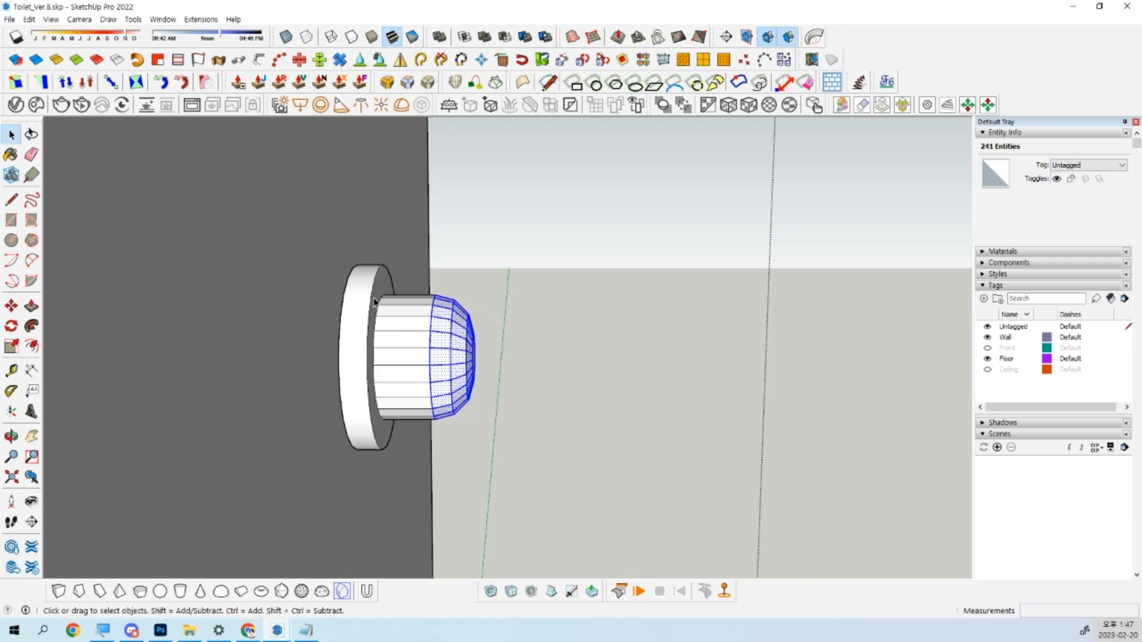
pyautogui.scroll(2, 374, 302)
pyautogui.press('m')
pyautogui.click(394, 305)
pyautogui.press('space')
# Undo the last change to the stub and clear the selection.
pyautogui.scroll(-3, 394, 305)
pyautogui.moveTo(410, 324); pyautogui.dragTo(222, 367, button='middle')
pyautogui.hotkey('shift', 'z')
pyautogui.scroll(6, 579, 389)
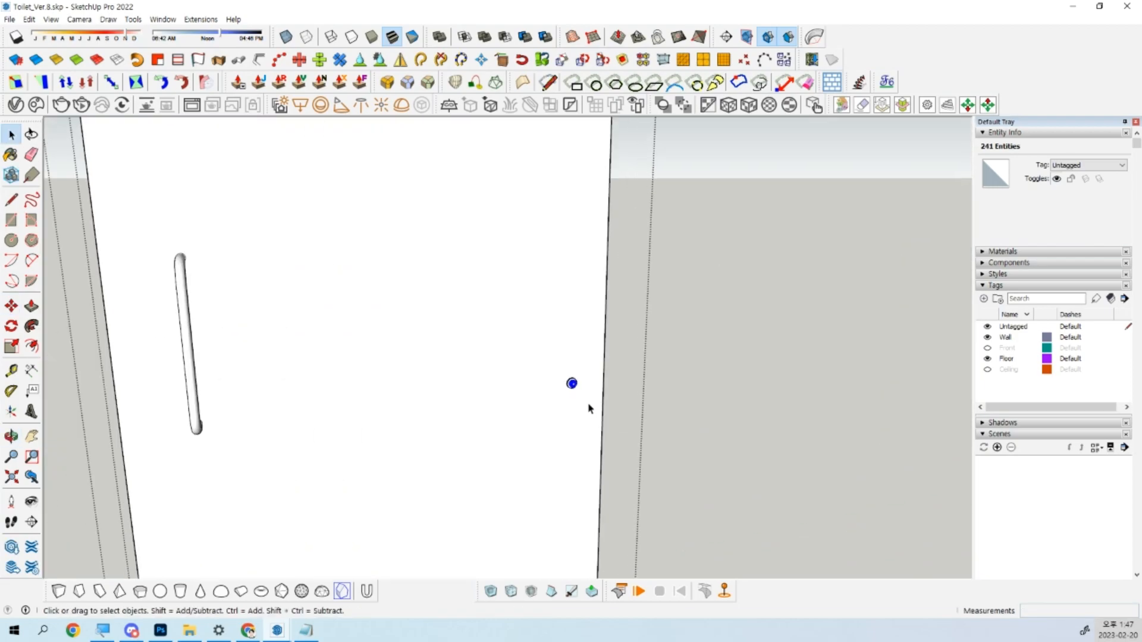
pyautogui.scroll(5, 583, 392)
pyautogui.moveTo(579, 388); pyautogui.dragTo(729, 427, button='middle')
pyautogui.hotkey('ctrl', 'z')
pyautogui.click(699, 424)
# Save the model under the new name Toilet_Ver.9.skp in the same folder.
pyautogui.scroll(-6, 524, 426)
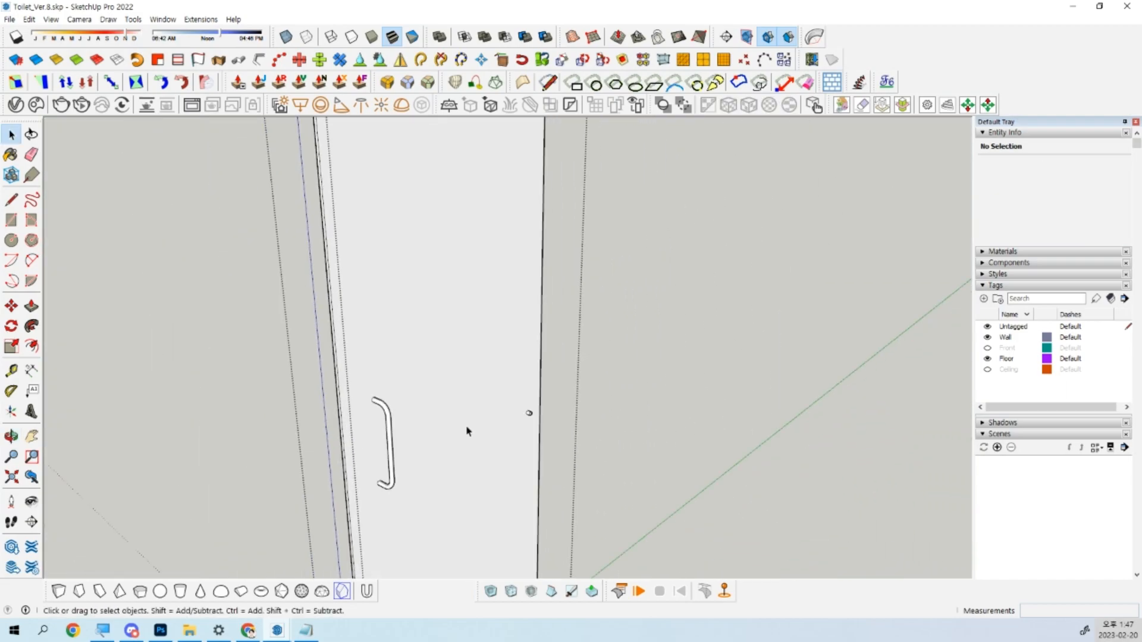
pyautogui.moveTo(467, 431); pyautogui.dragTo(882, 426, button='middle')
pyautogui.scroll(5, 402, 438)
pyautogui.scroll(-5, 384, 416)
pyautogui.moveTo(589, 444); pyautogui.dragTo(591, 410, button='middle')
pyautogui.hotkey('ctrl', 'shift', 's')
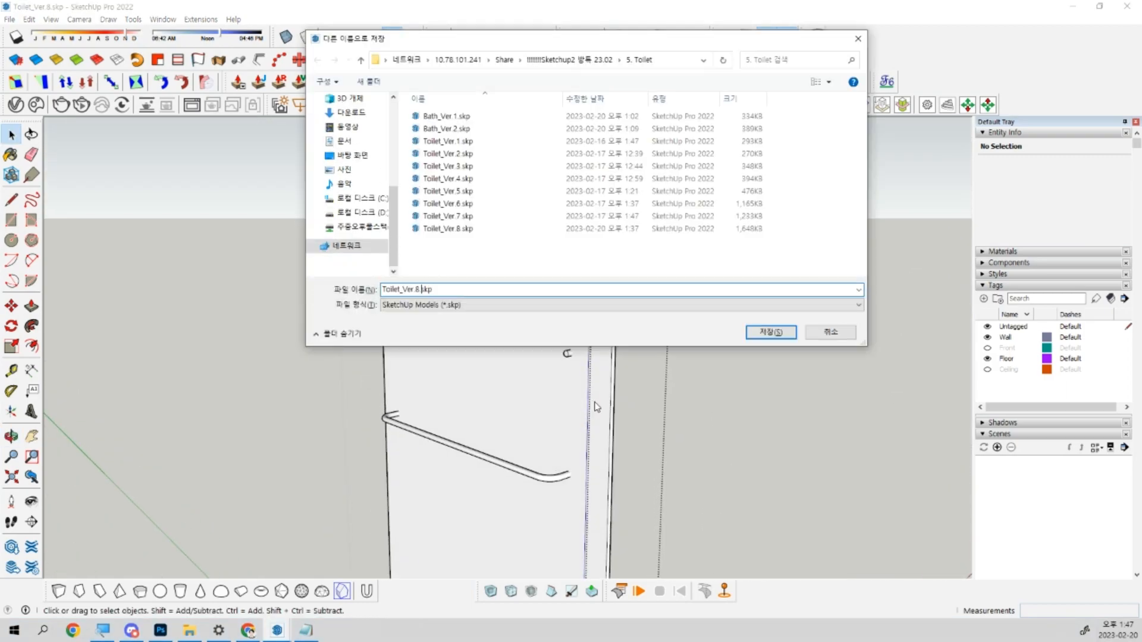
pyautogui.press('Tab')
pyautogui.press('Down')
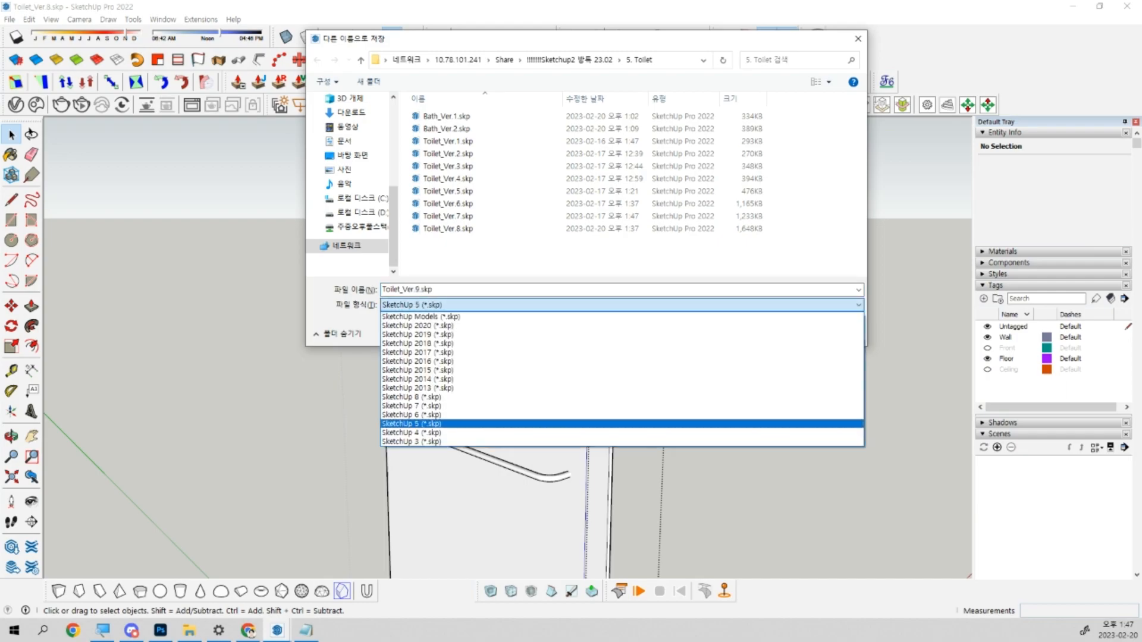
pyautogui.press('Return')
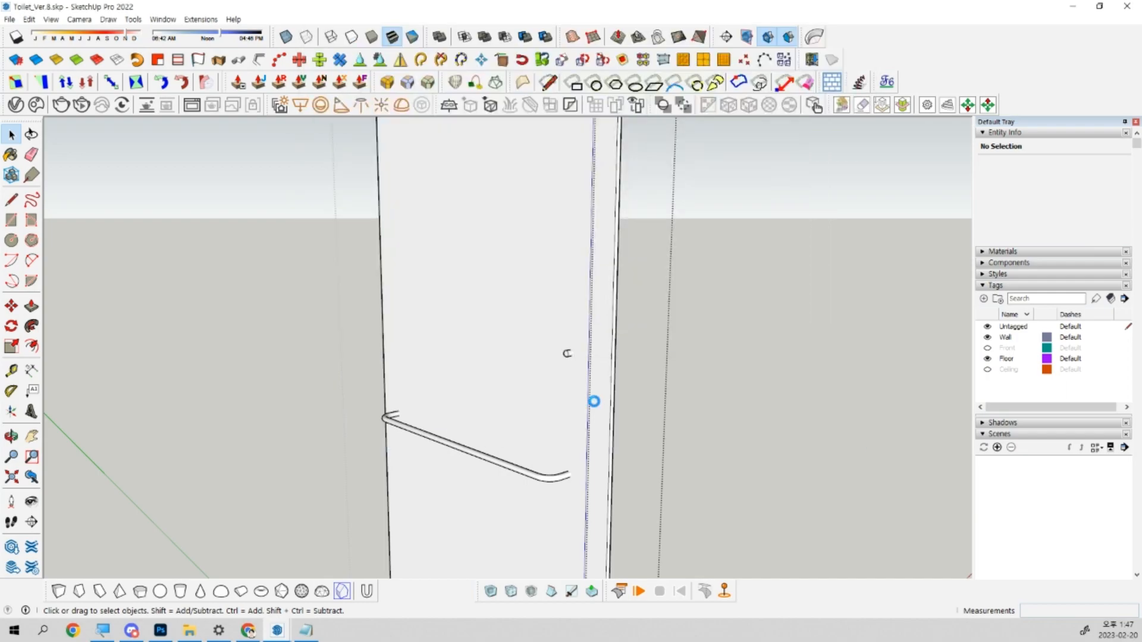
# Switch to the attendance roll window in Chrome and bring the 02-20 column into view.
pyautogui.press('super+e')
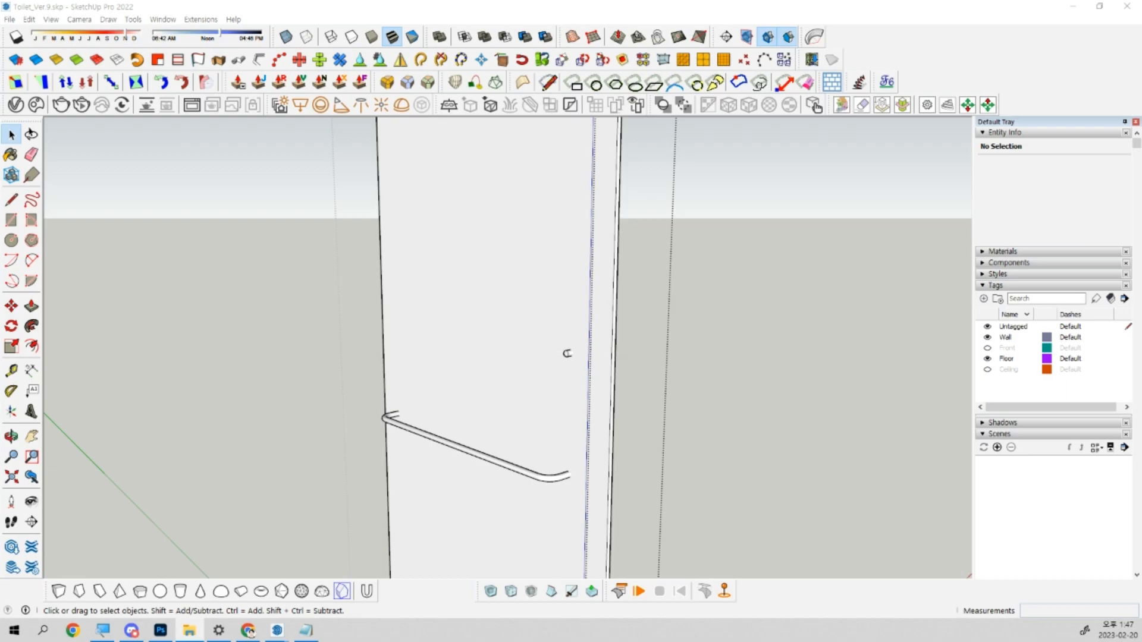
pyautogui.hotkey('alt', 'Tab')
pyautogui.hotkey('alt', 'Tab')
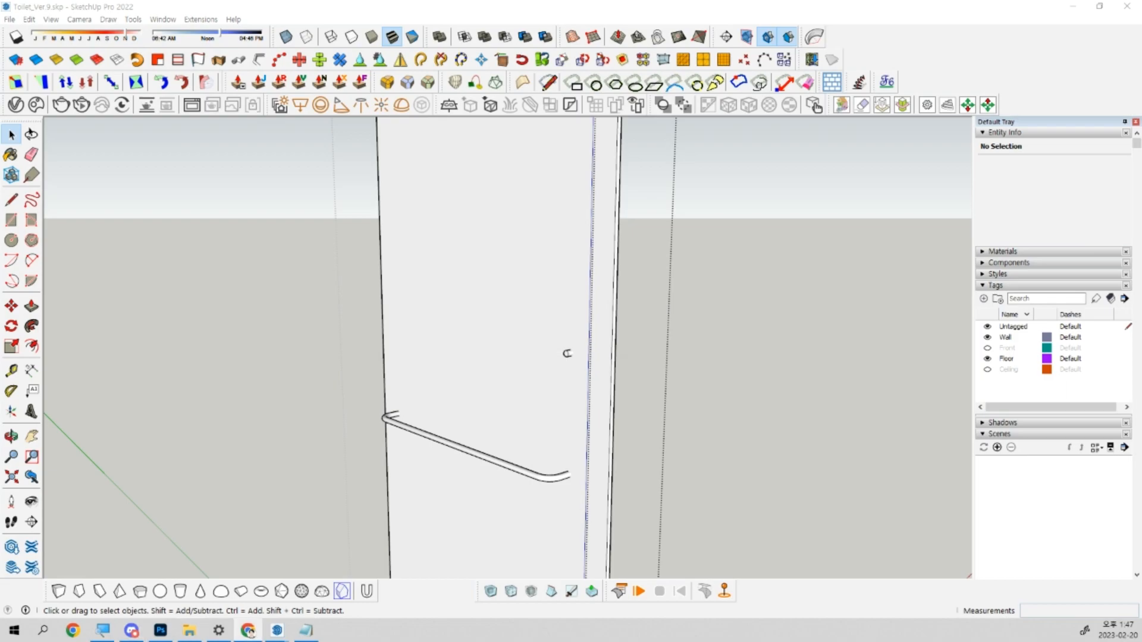
pyautogui.moveTo(1141, 176)
pyautogui.mouseDown()
pyautogui.moveTo(647, 5)
pyautogui.moveTo(688, 26)
pyautogui.mouseUp()
pyautogui.moveTo(394, 385)
pyautogui.mouseDown()
pyautogui.moveTo(791, 523)
pyautogui.moveTo(696, 574)
pyautogui.mouseUp()
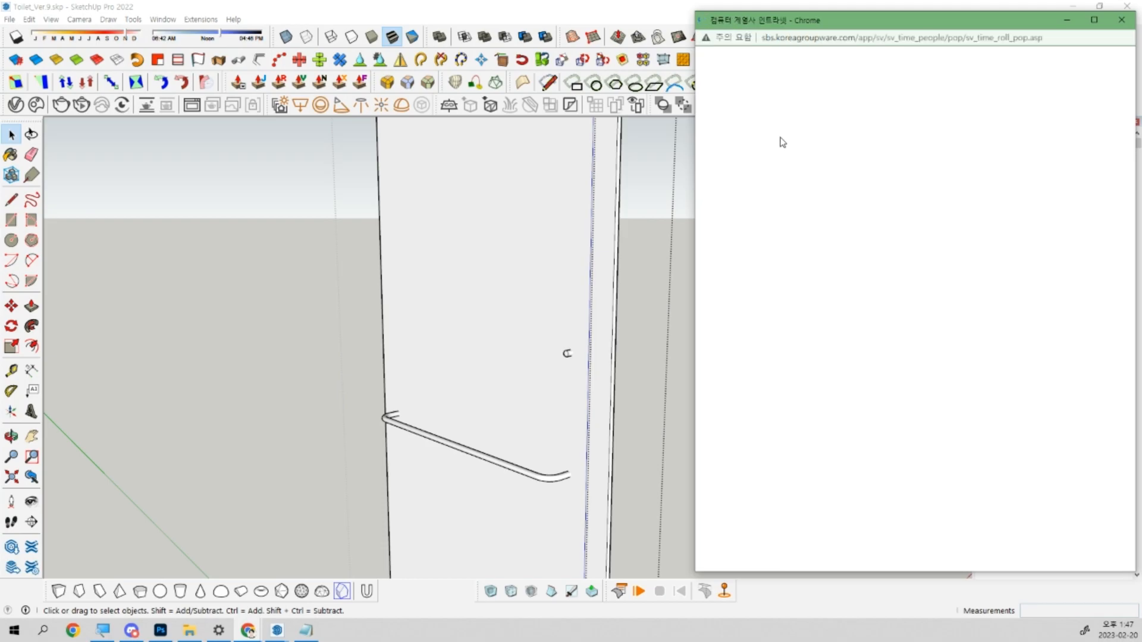
pyautogui.scroll(-5, 958, 441)
pyautogui.moveTo(860, 565); pyautogui.dragTo(1024, 579)
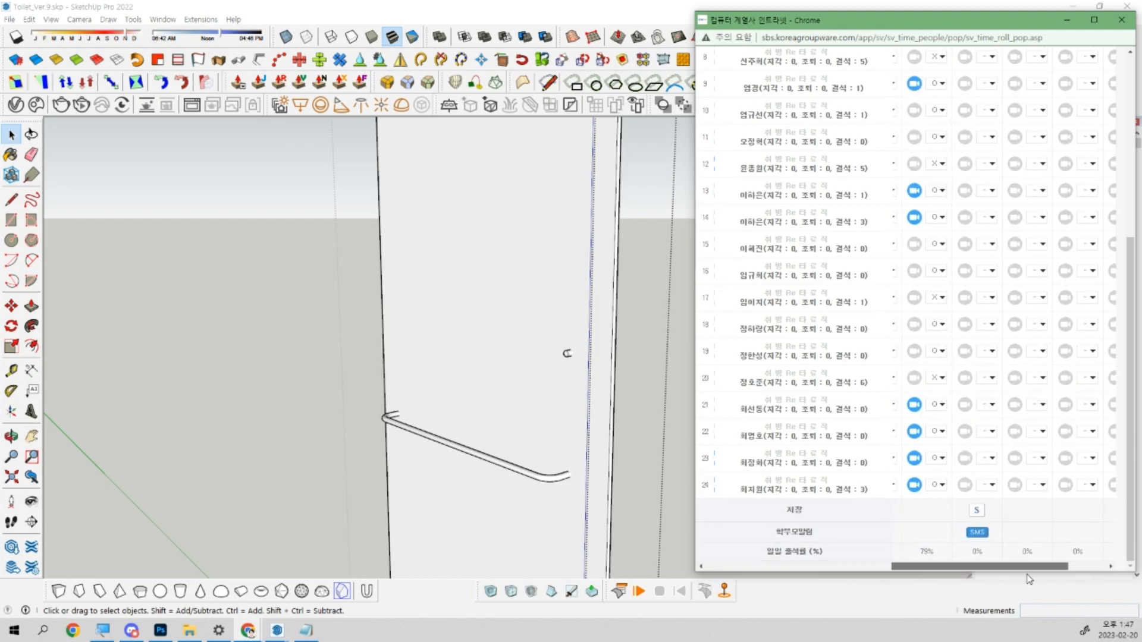
pyautogui.scroll(5, 1009, 260)
# Mark all students present for 02-20, but set rows 1 and 4 to absent (X) and row 3 to online attendance.
pyautogui.click(1012, 113)
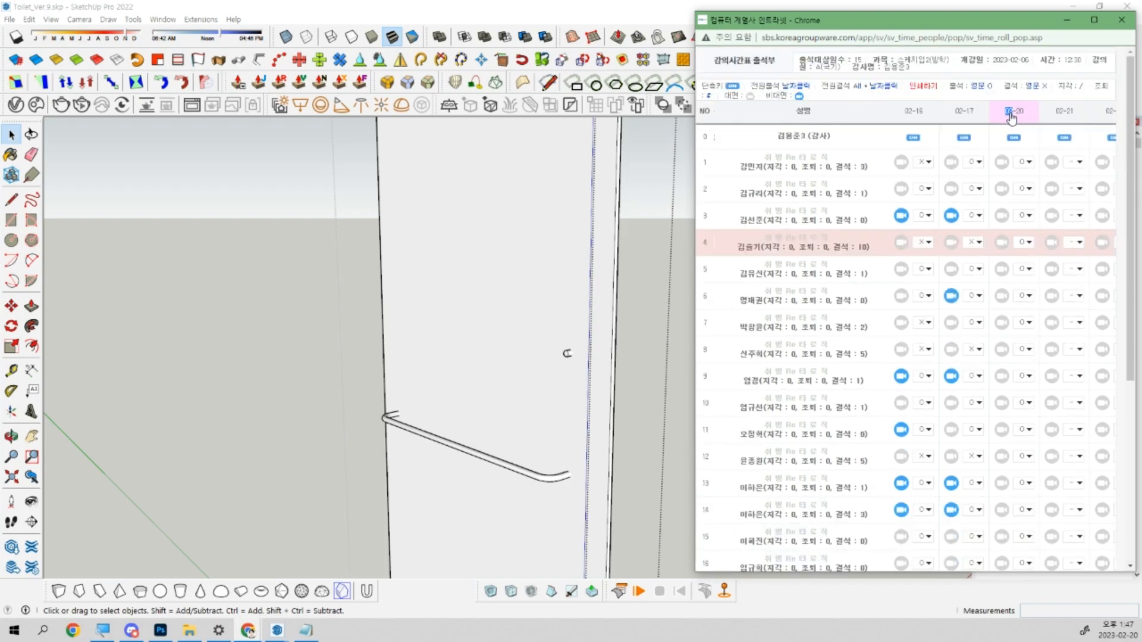
pyautogui.click(1024, 160)
pyautogui.click(1024, 180)
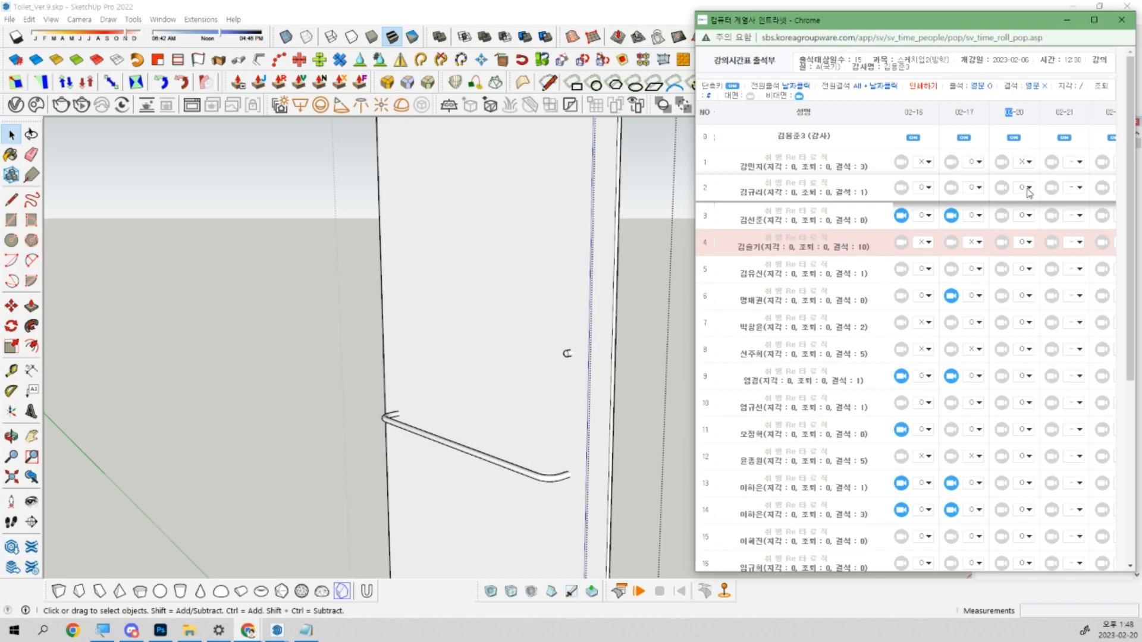
pyautogui.click(1001, 215)
pyautogui.click(1024, 241)
pyautogui.click(1024, 261)
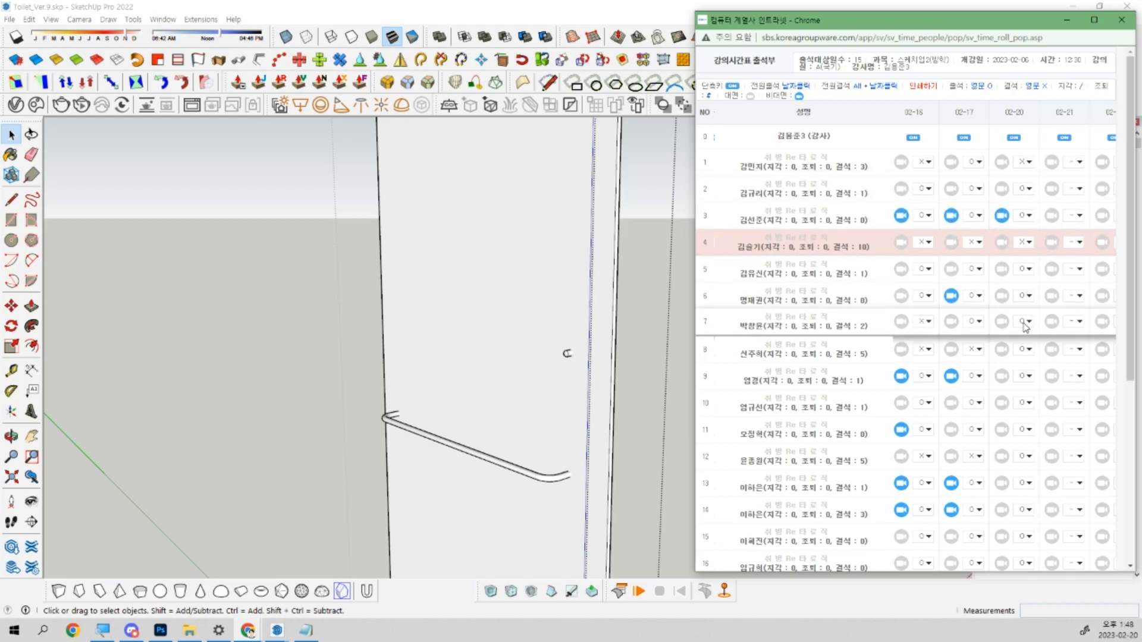